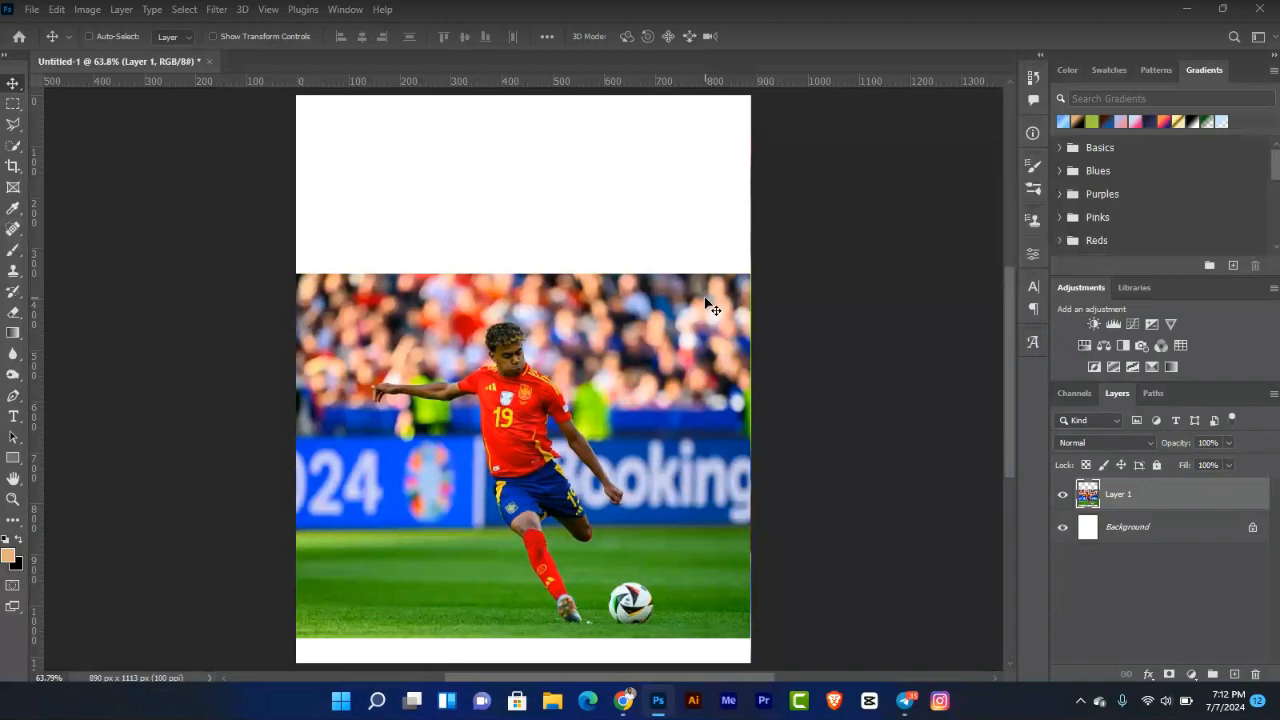
{"action": "key", "text": "ctrl+t"}
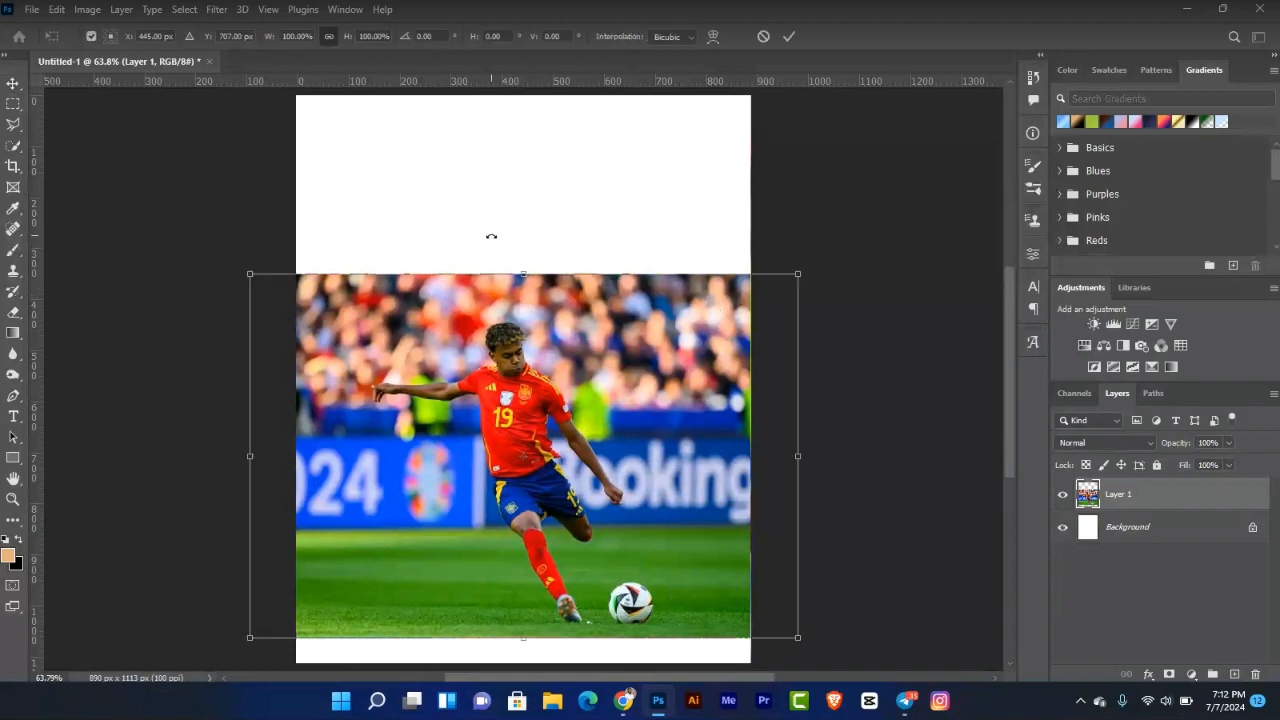
{"action": "key", "text": "Return"}
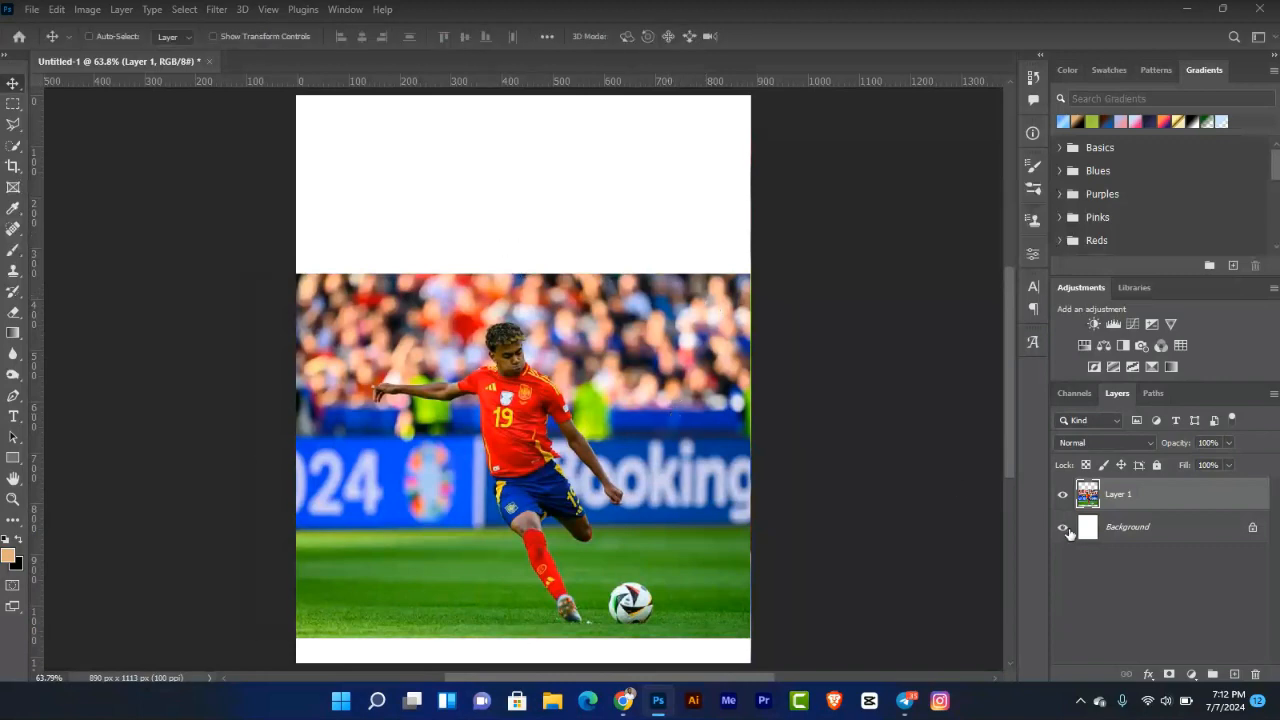
Rename the player photo's layer to IMAGE and convert it to a smart object.
{"action": "double_click", "coordinate": [1118, 494]}
{"action": "type", "text": "IMAGE"}
{"action": "key", "text": "Return"}
{"action": "right_click", "coordinate": [1187, 481]}
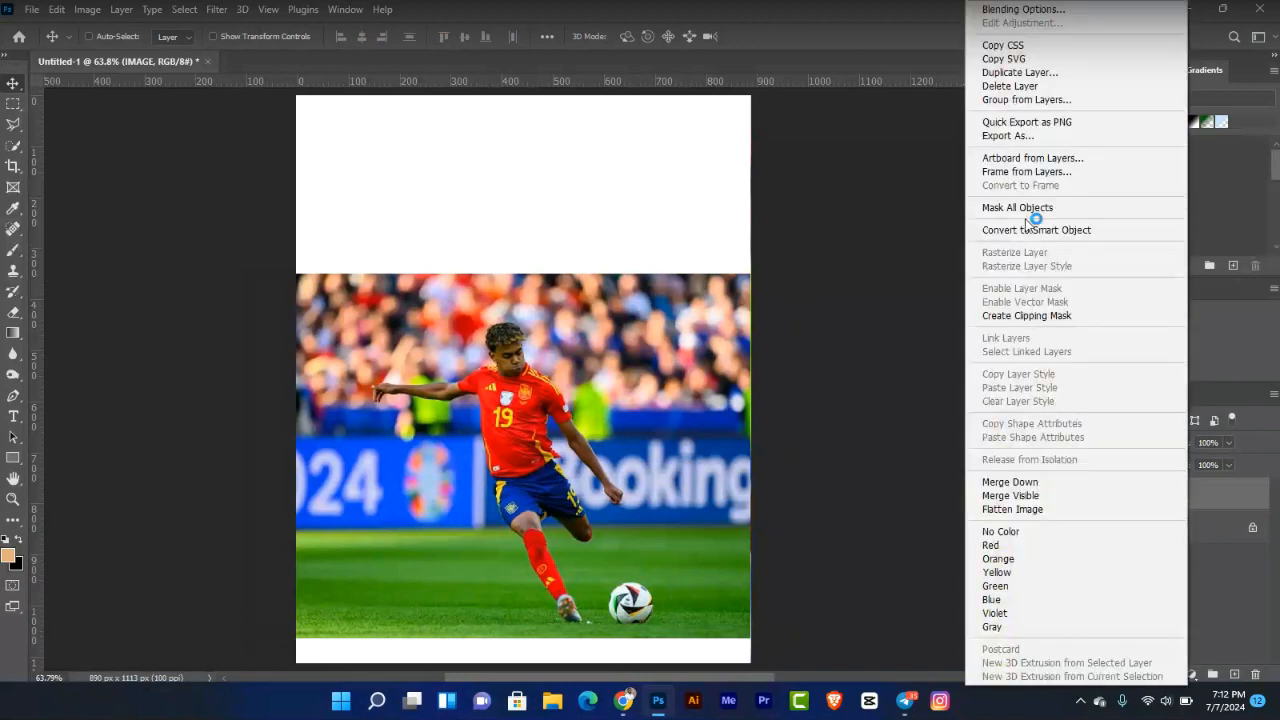
{"action": "left_click", "coordinate": [1032, 232]}
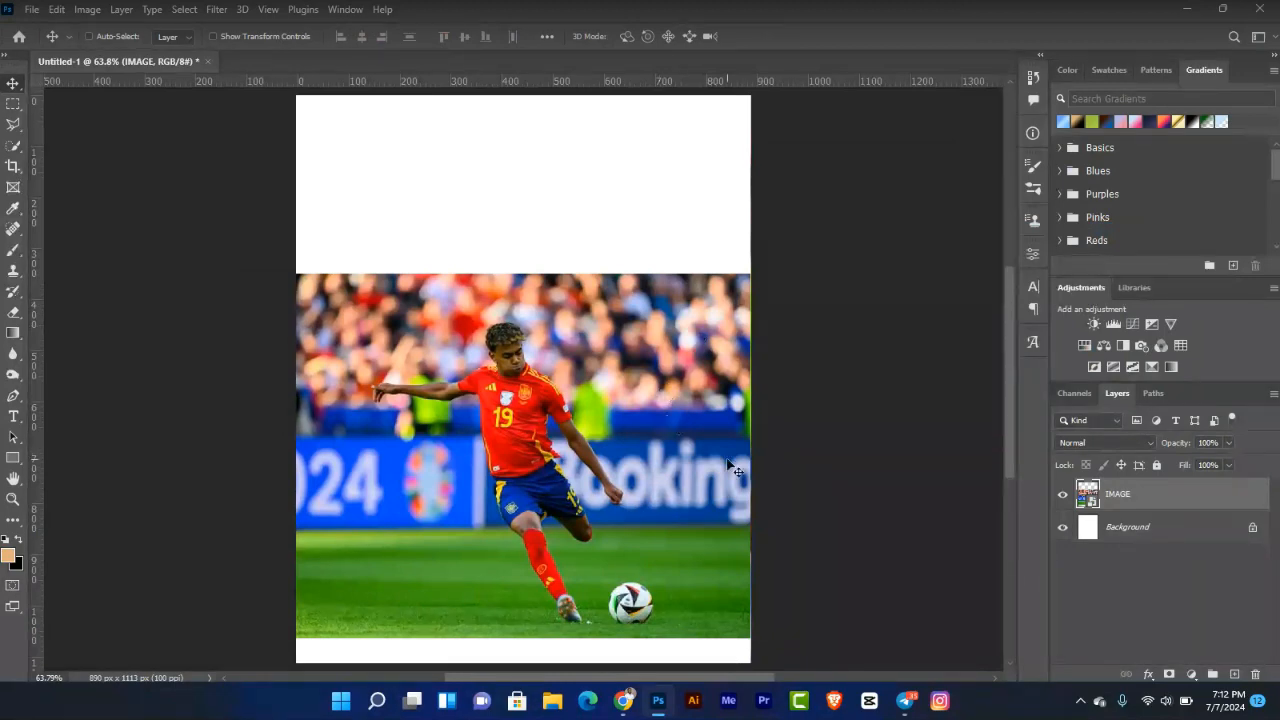
Select the football player in the photo using the automatic Subject selection.
{"action": "key", "text": "XF86MonBrightnessUp"}
{"action": "key", "text": "ctrl+equal"}
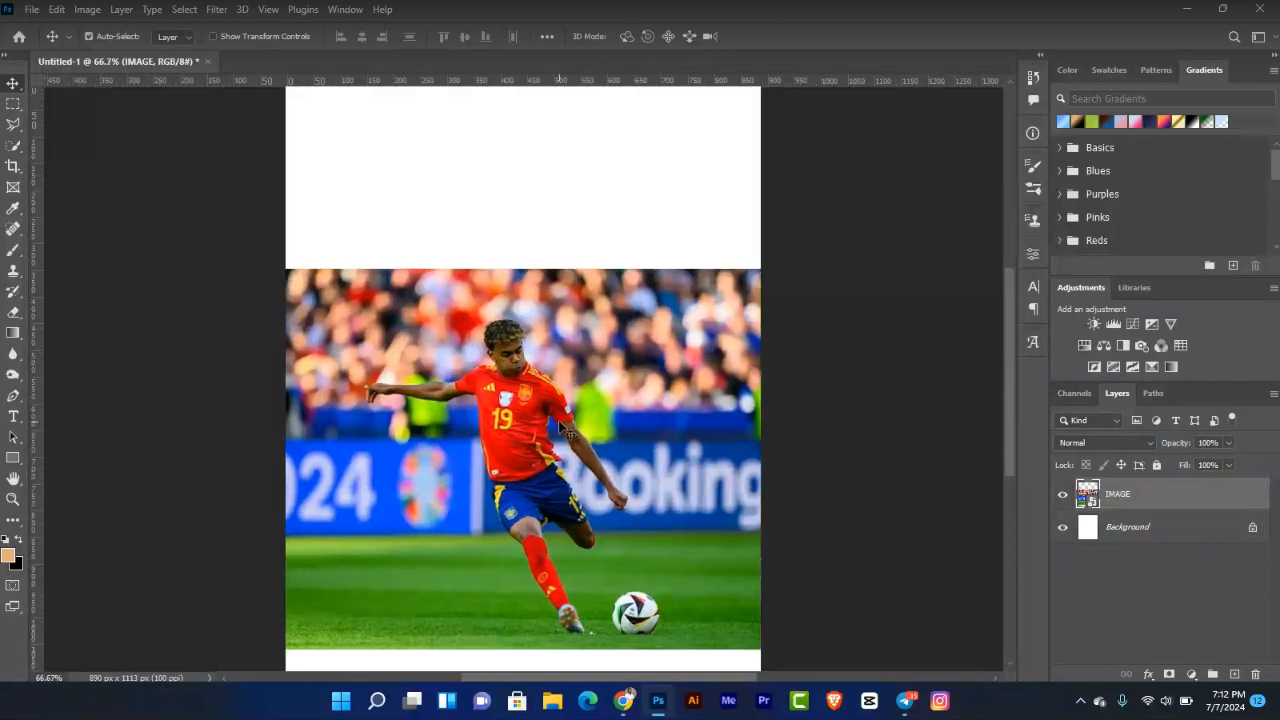
{"action": "key", "text": "ctrl+equal"}
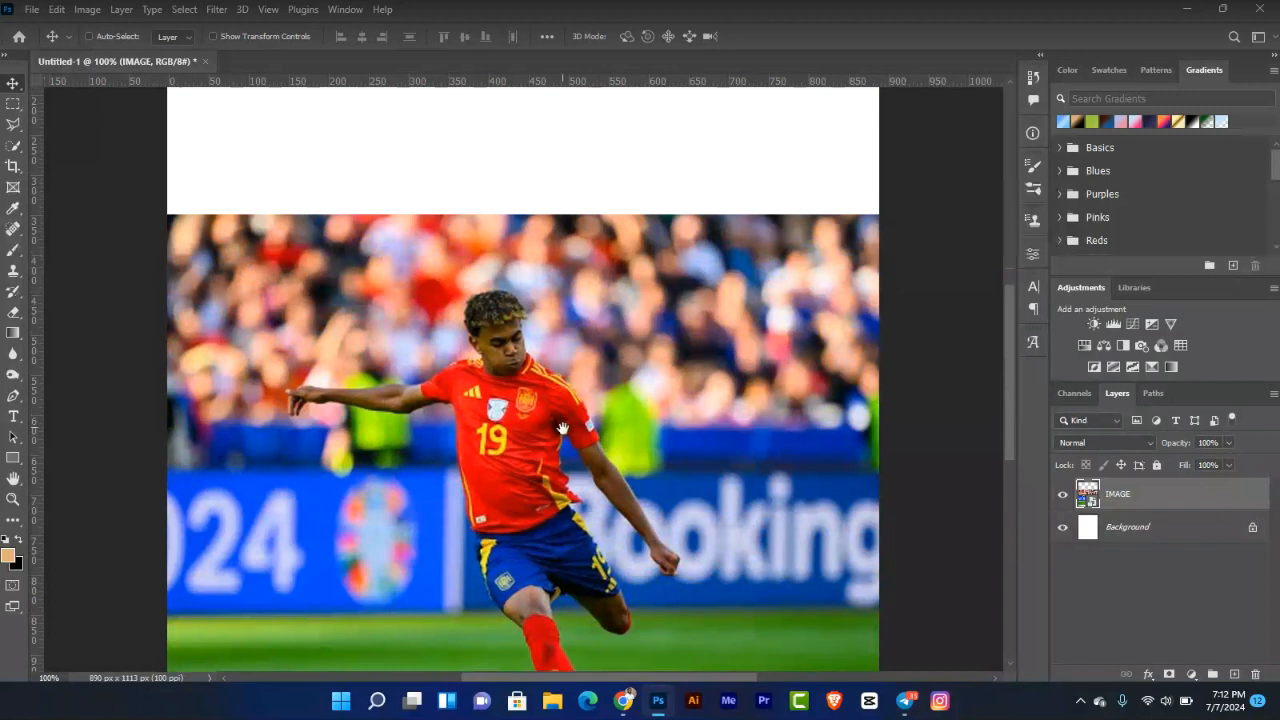
{"action": "left_click_drag", "start_coordinate": [566, 430], "coordinate": [596, 306]}
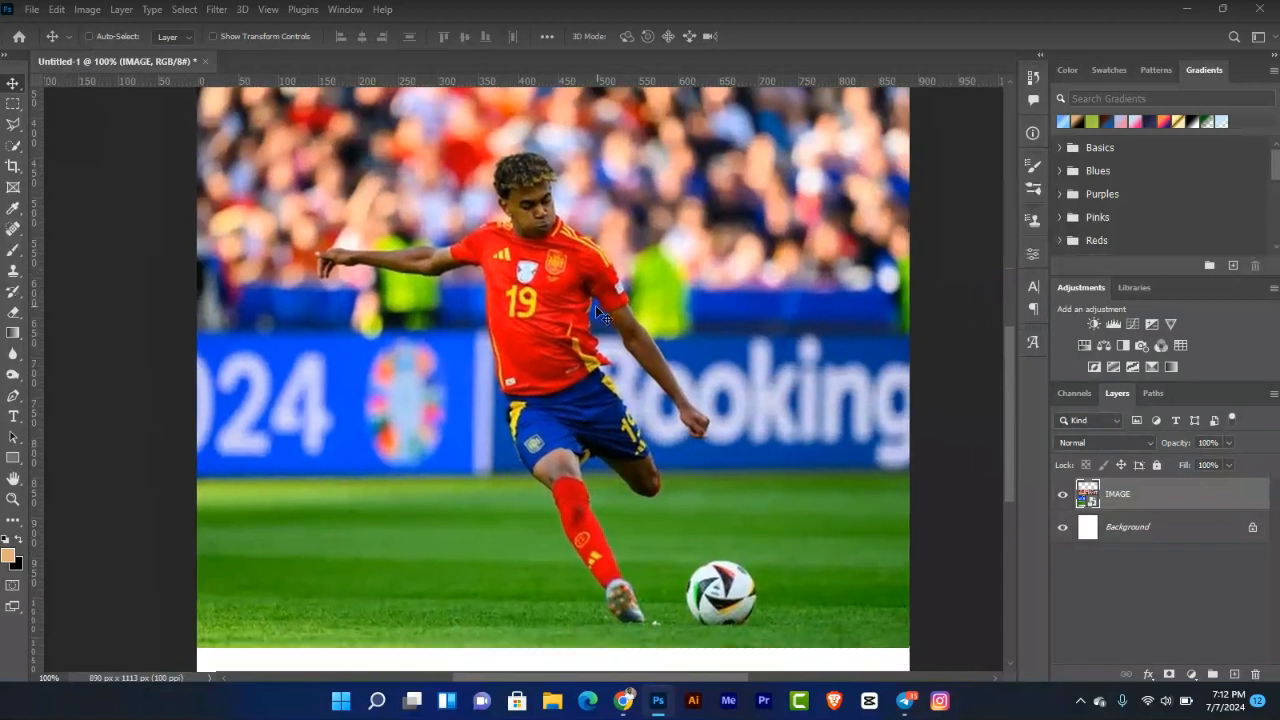
{"action": "left_click", "coordinate": [182, 9]}
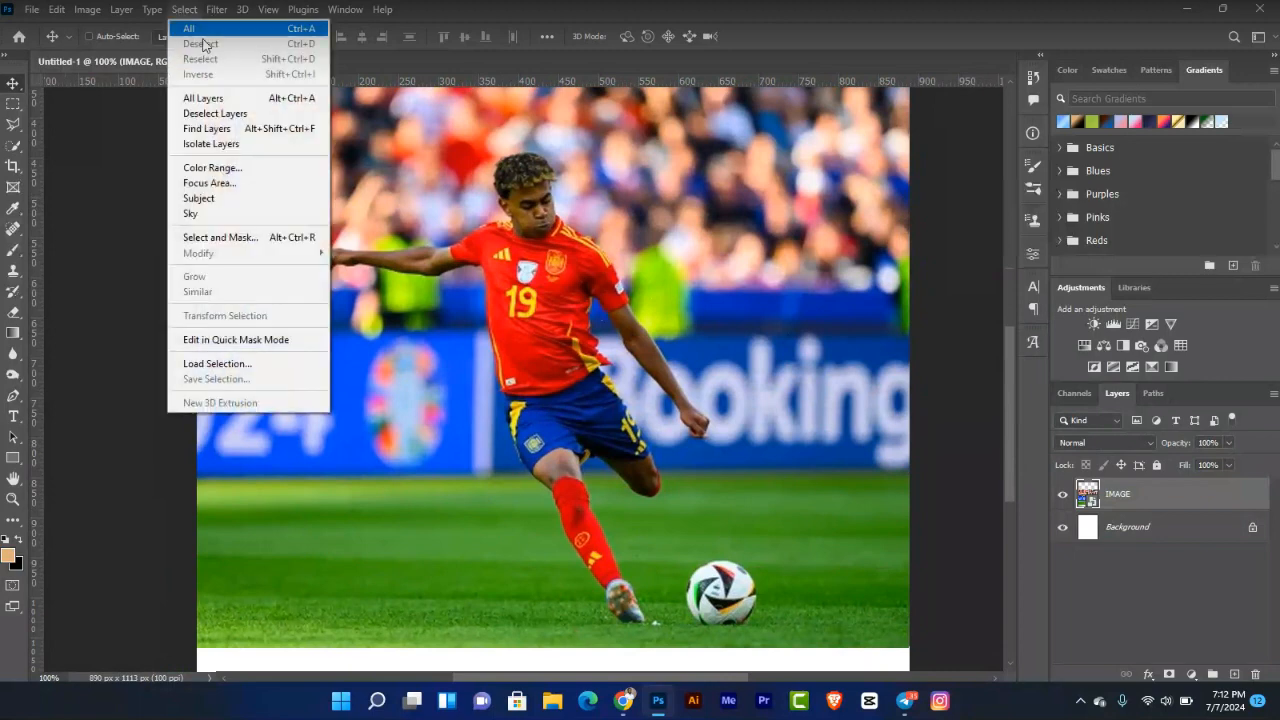
{"action": "left_click", "coordinate": [272, 199]}
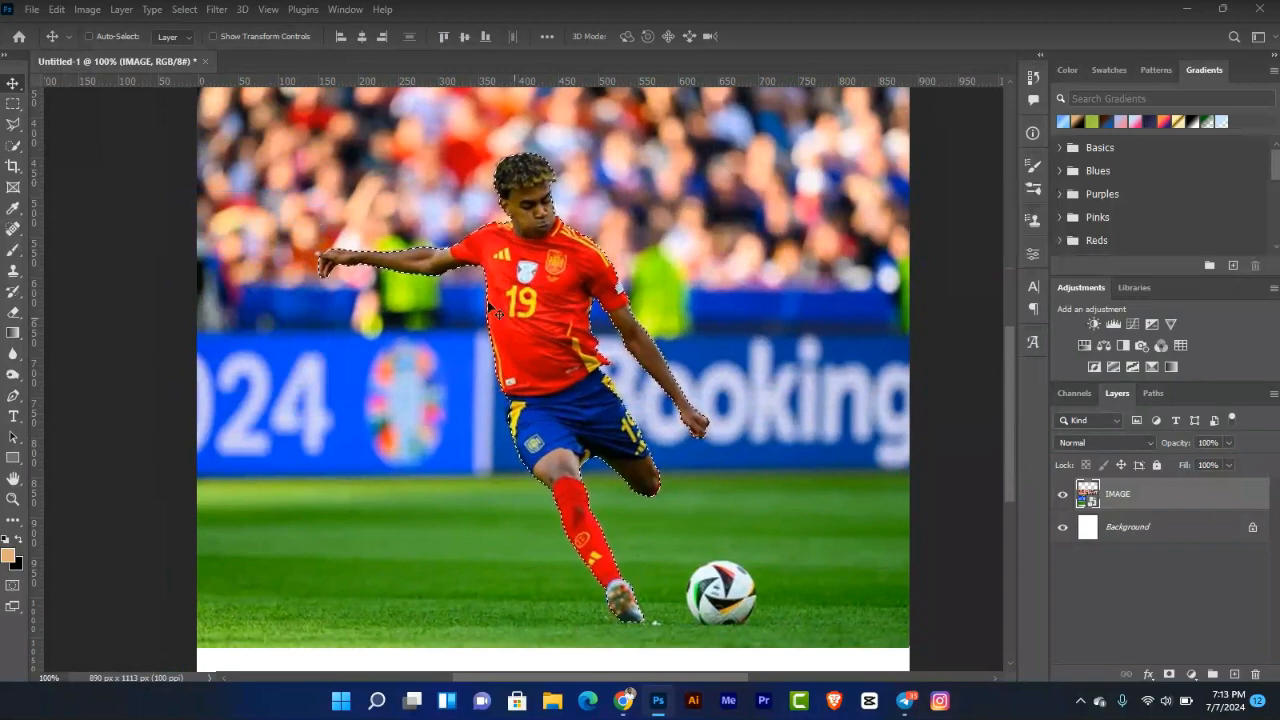
Add the missing fingertip of the outstretched hand to the selection with the Polygonal Lasso tool.
{"action": "scroll", "coordinate": [445, 288], "scroll_direction": "up", "scroll_amount": 1}
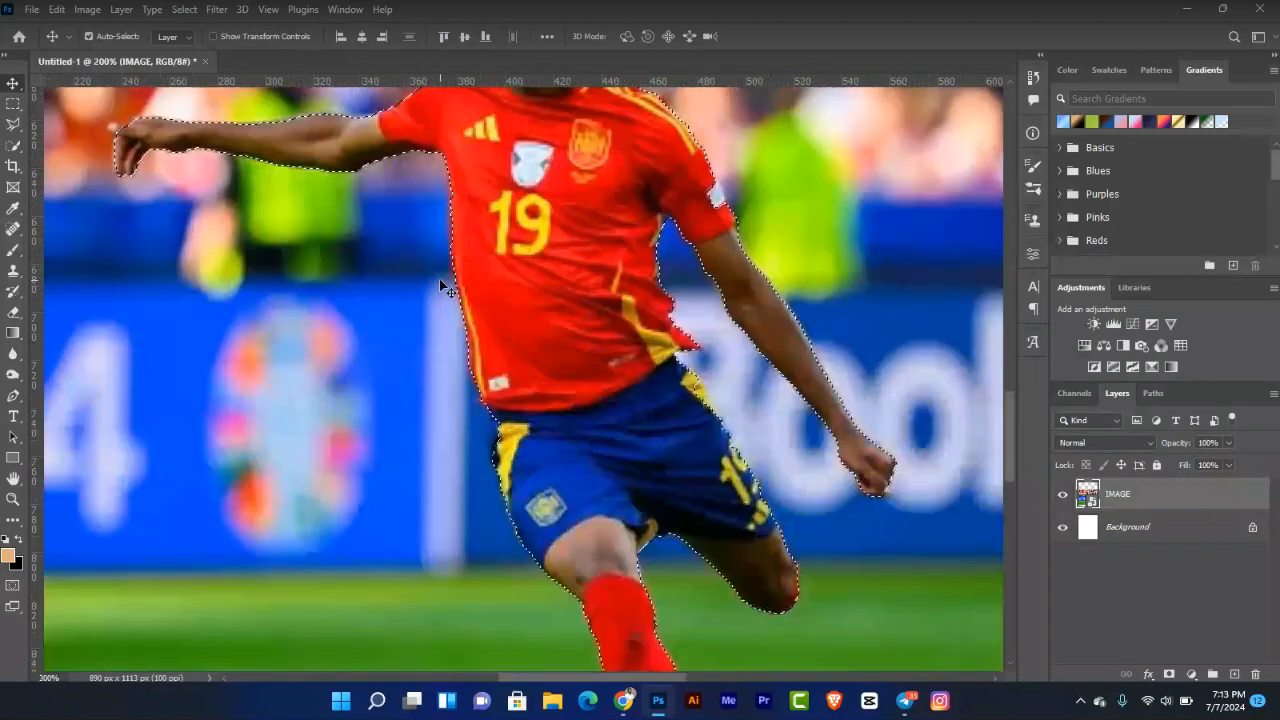
{"action": "key", "text": "ctrl+plus"}
{"action": "left_click_drag", "start_coordinate": [434, 280], "coordinate": [543, 540]}
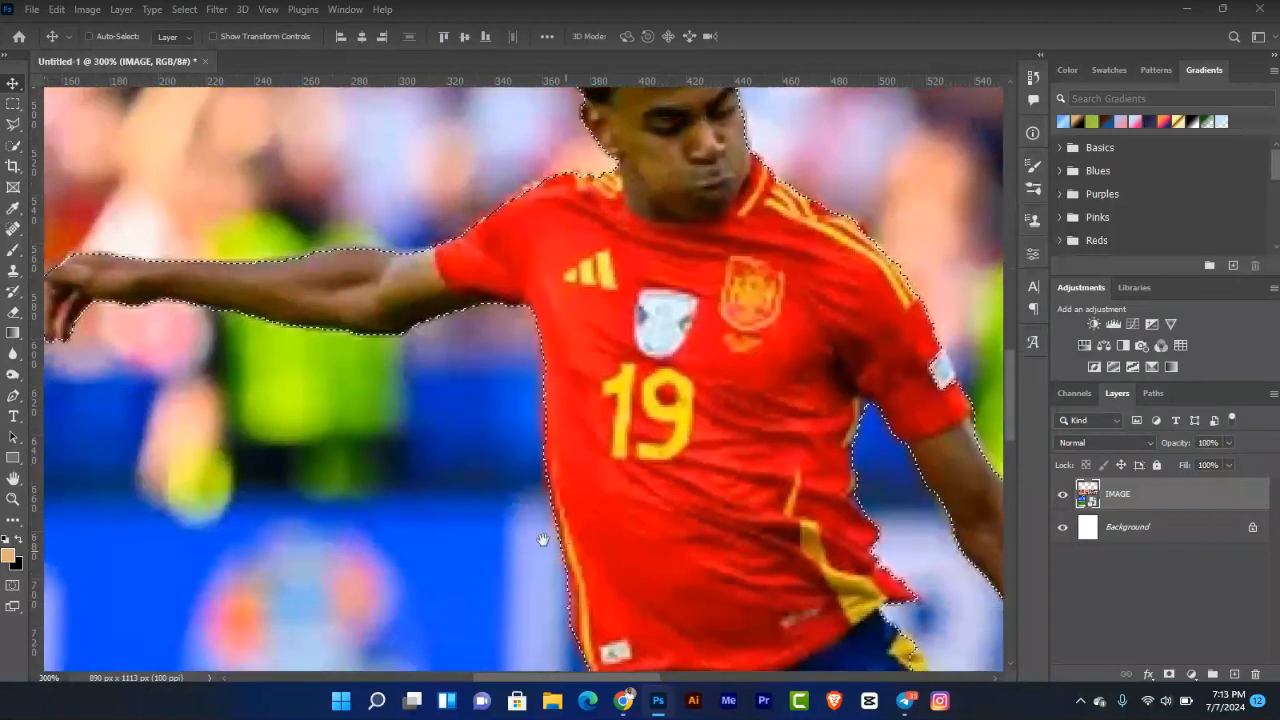
{"action": "left_click_drag", "start_coordinate": [241, 370], "coordinate": [591, 400]}
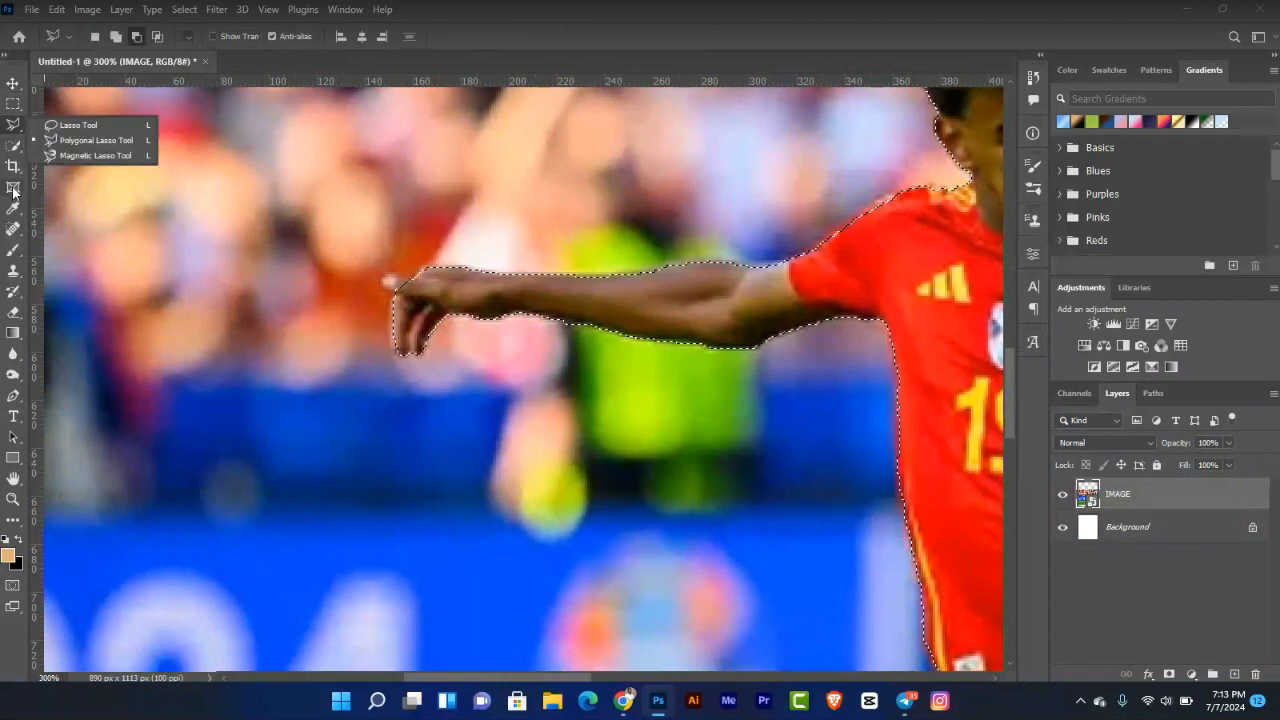
{"action": "left_click", "coordinate": [58, 141]}
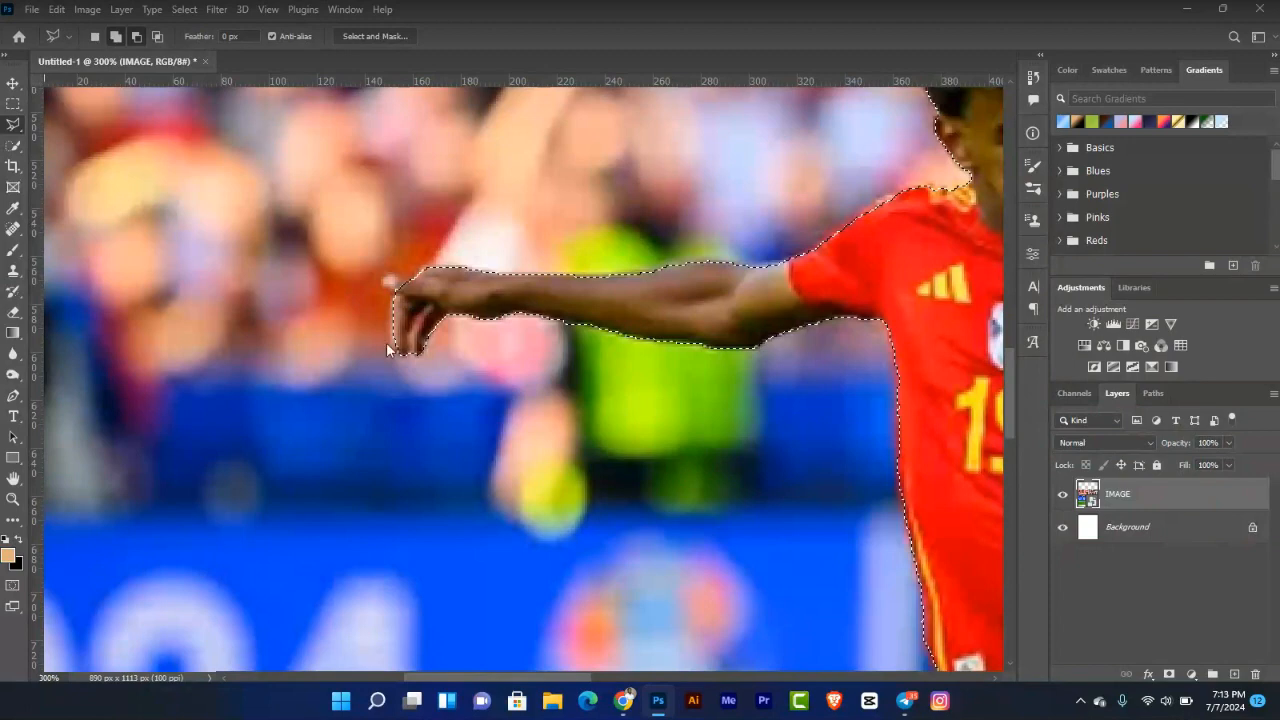
{"action": "left_click", "coordinate": [13, 443]}
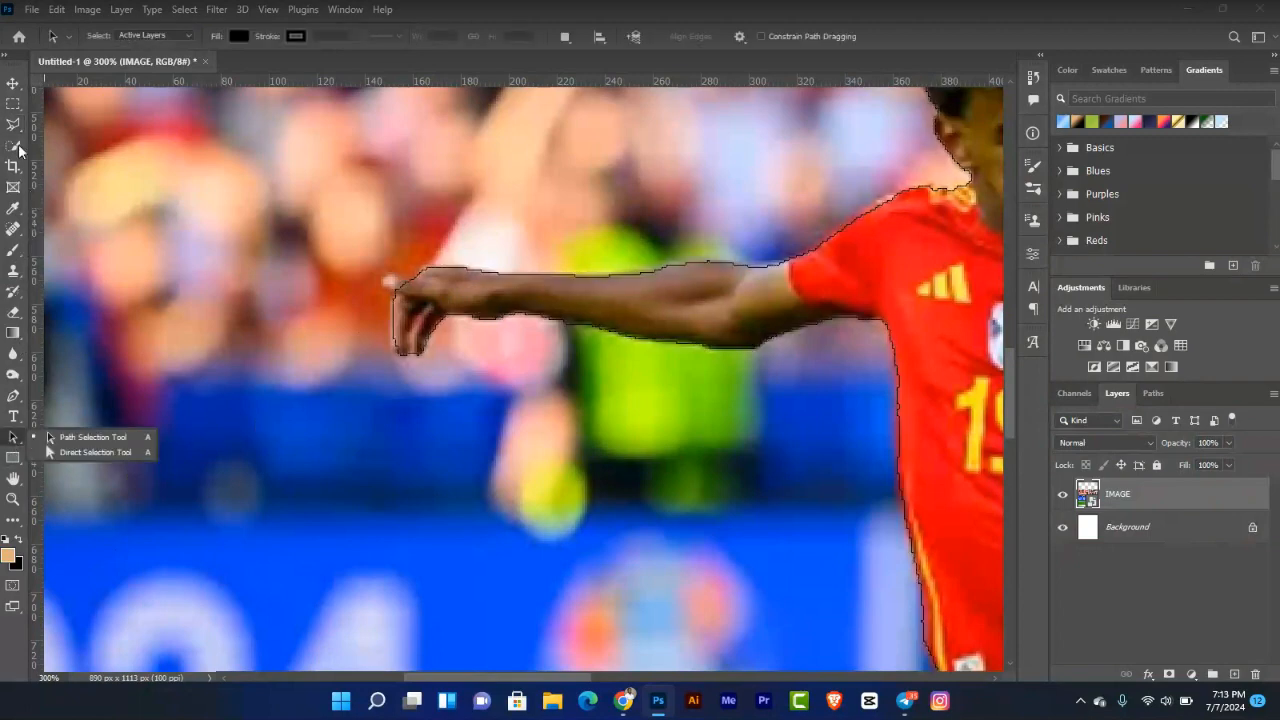
{"action": "key", "text": "l"}
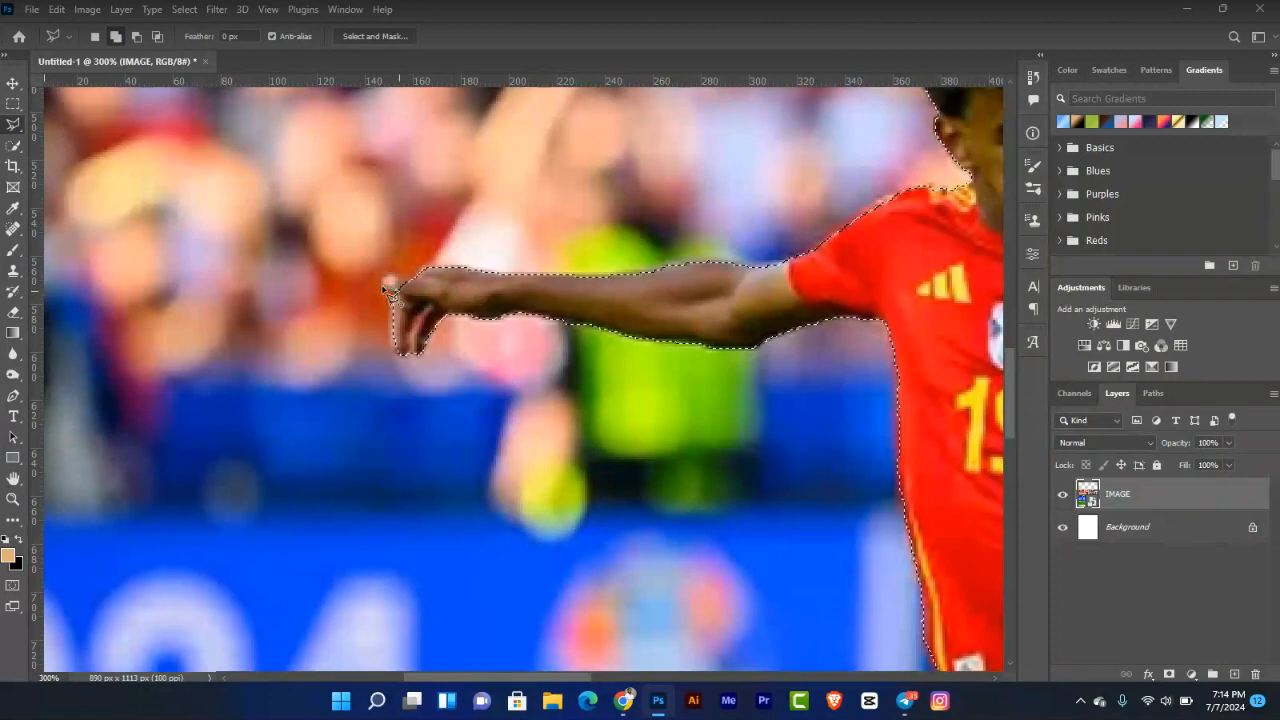
{"action": "scroll", "coordinate": [390, 290], "scroll_direction": "up", "scroll_amount": 2}
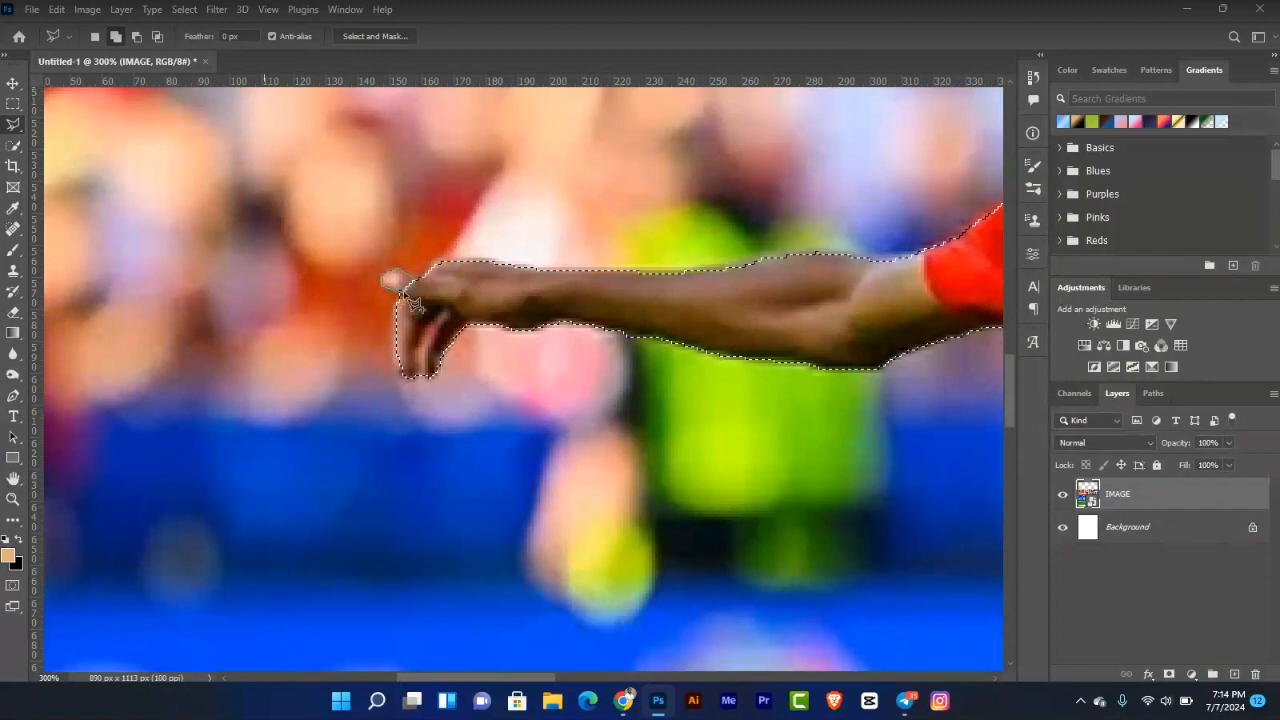
{"action": "left_click", "coordinate": [402, 292]}
{"action": "key", "text": "ctrl+plus"}
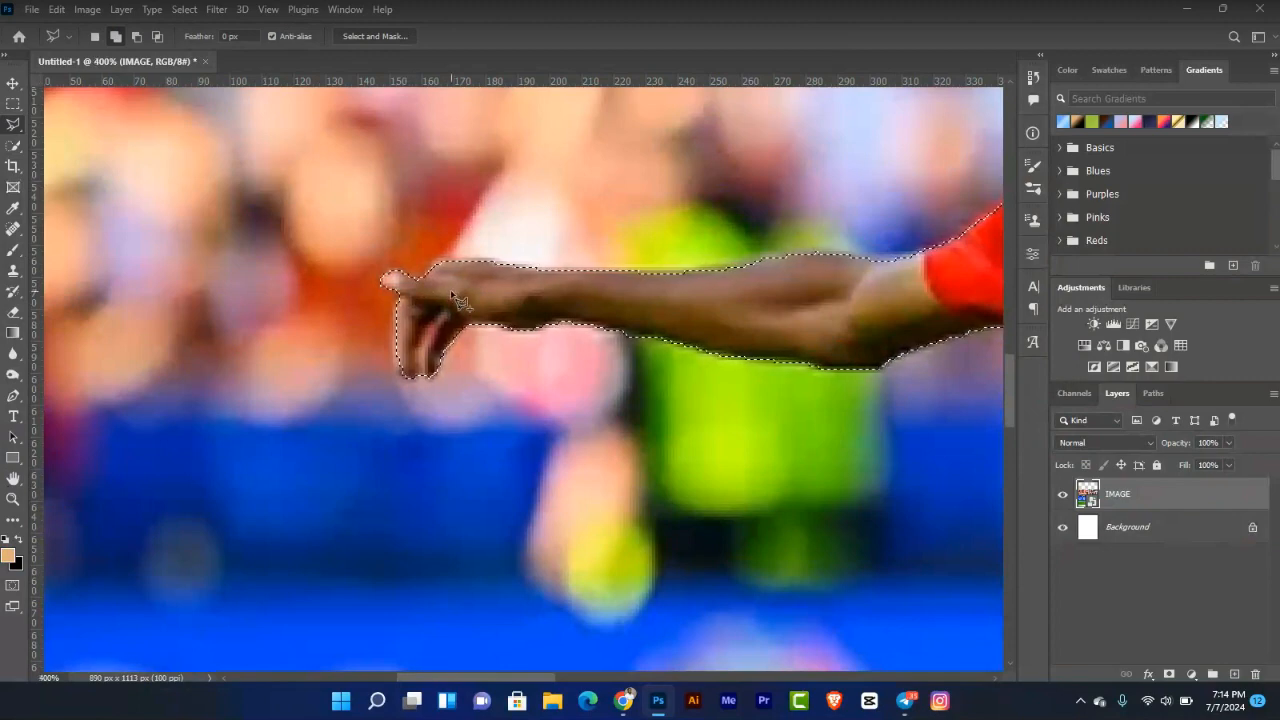
Extend the selection along the outer edge of the outstretched hand's downward-pointing fingers.
{"action": "left_click", "coordinate": [395, 308]}
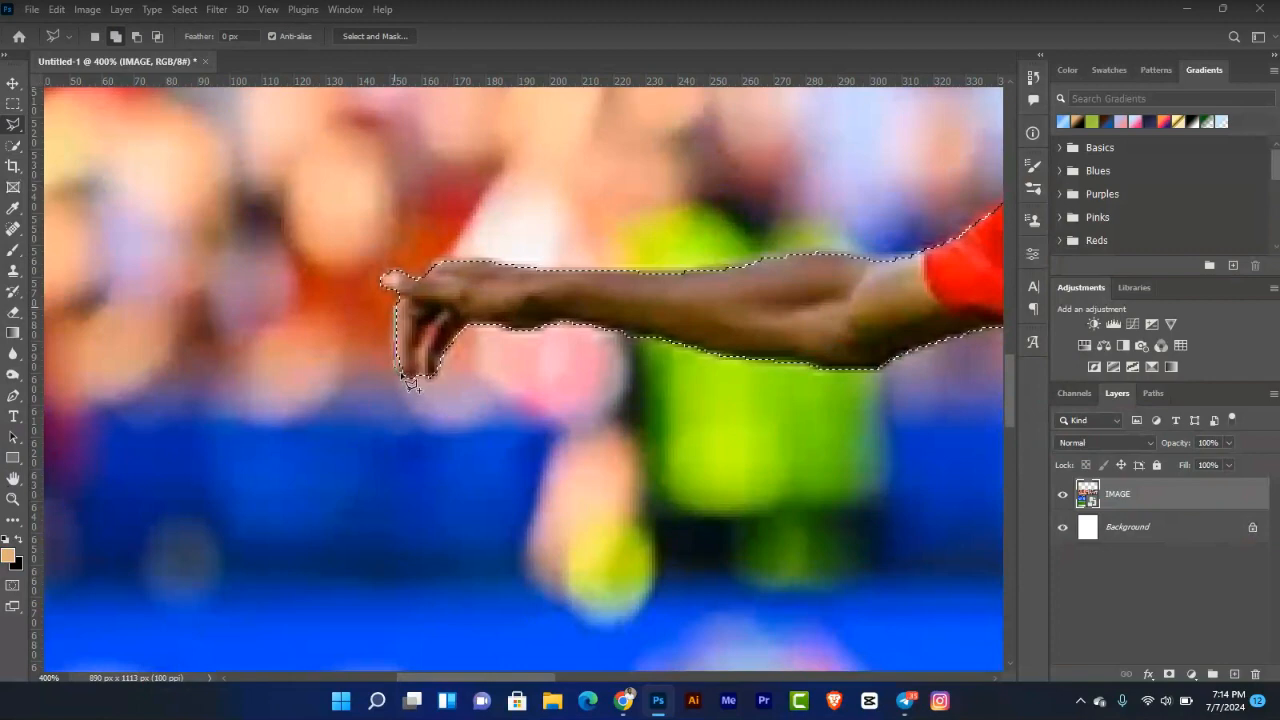
{"action": "left_click", "coordinate": [406, 376]}
{"action": "left_click", "coordinate": [395, 307]}
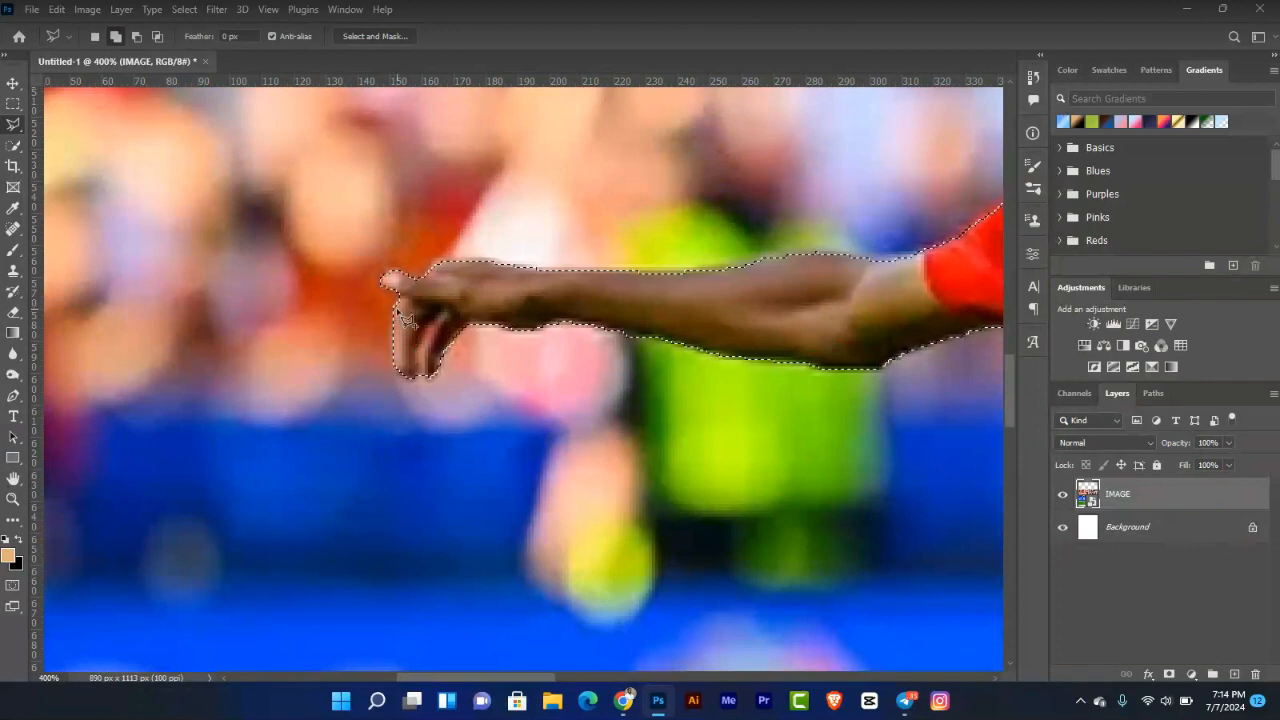
Add the missing edge of the blue shorts, just below the shirt hem beside the yellow stripe, to the selection.
{"action": "key", "text": "ctrl+minus"}
{"action": "key", "text": "ctrl+minus"}
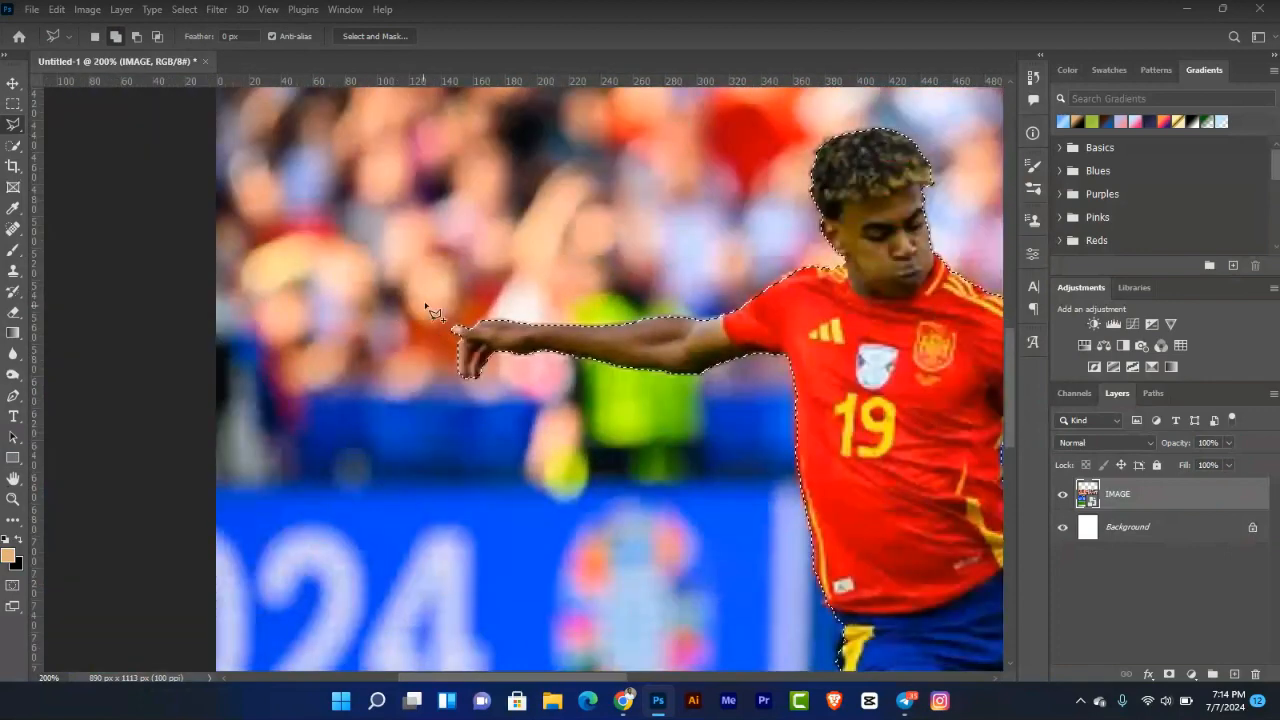
{"action": "left_click_drag", "start_coordinate": [891, 177], "coordinate": [496, 225]}
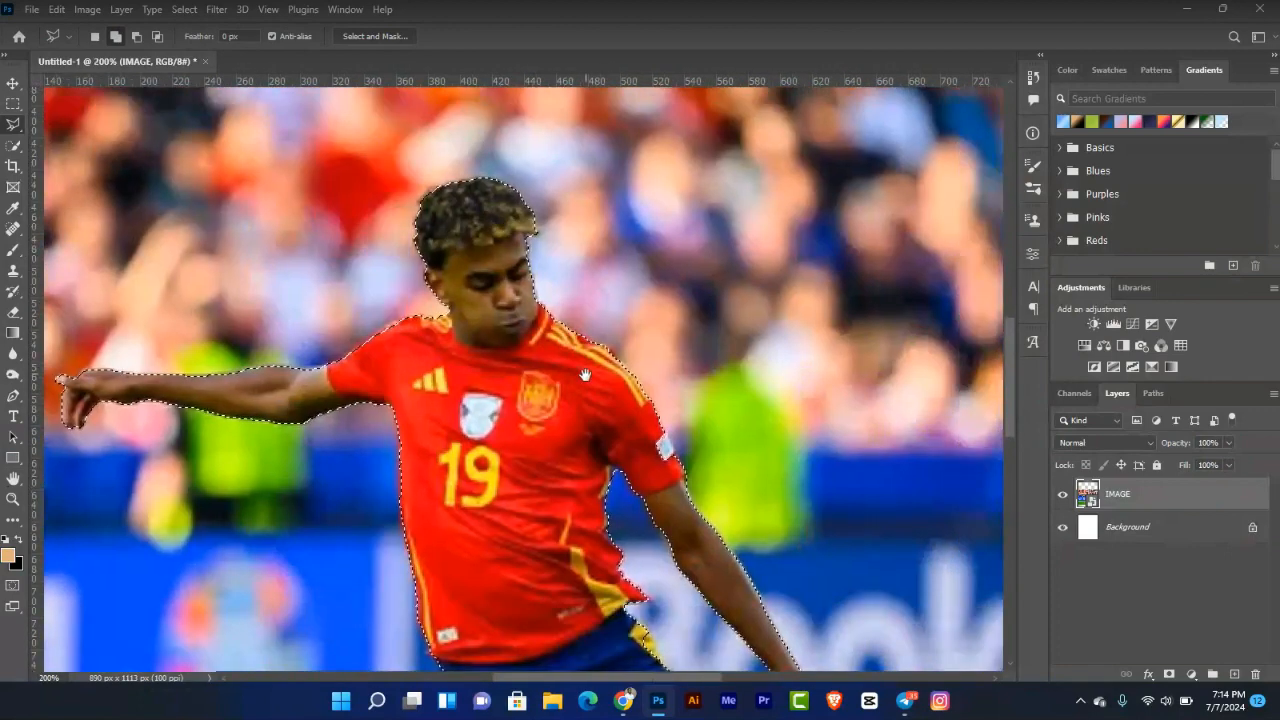
{"action": "left_click_drag", "start_coordinate": [585, 374], "coordinate": [504, 215]}
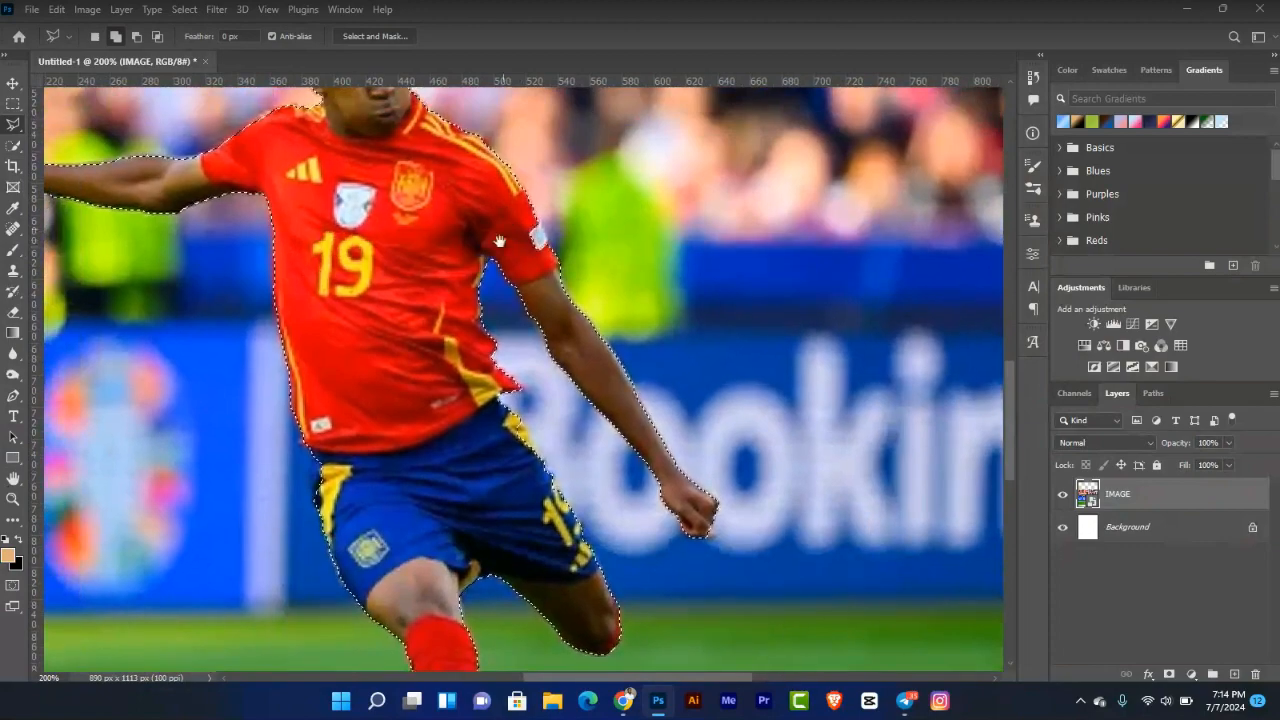
{"action": "key", "text": "ctrl+plus"}
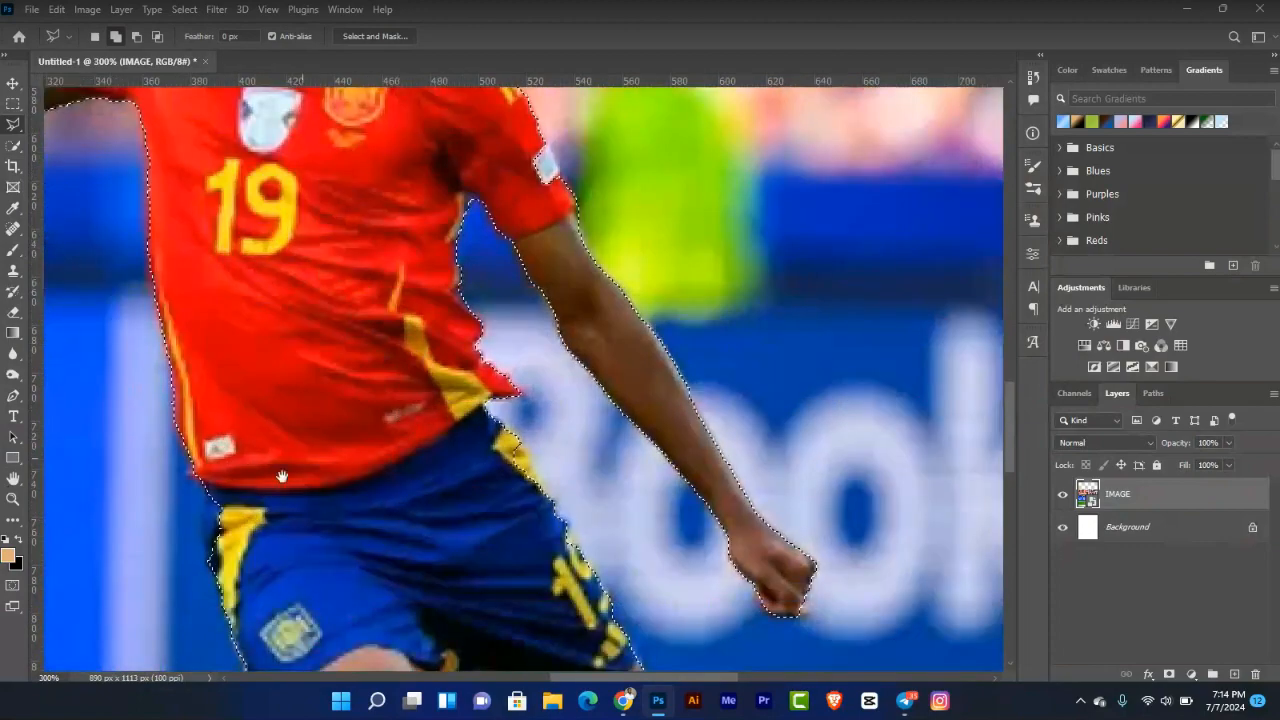
{"action": "left_click_drag", "start_coordinate": [280, 475], "coordinate": [326, 354]}
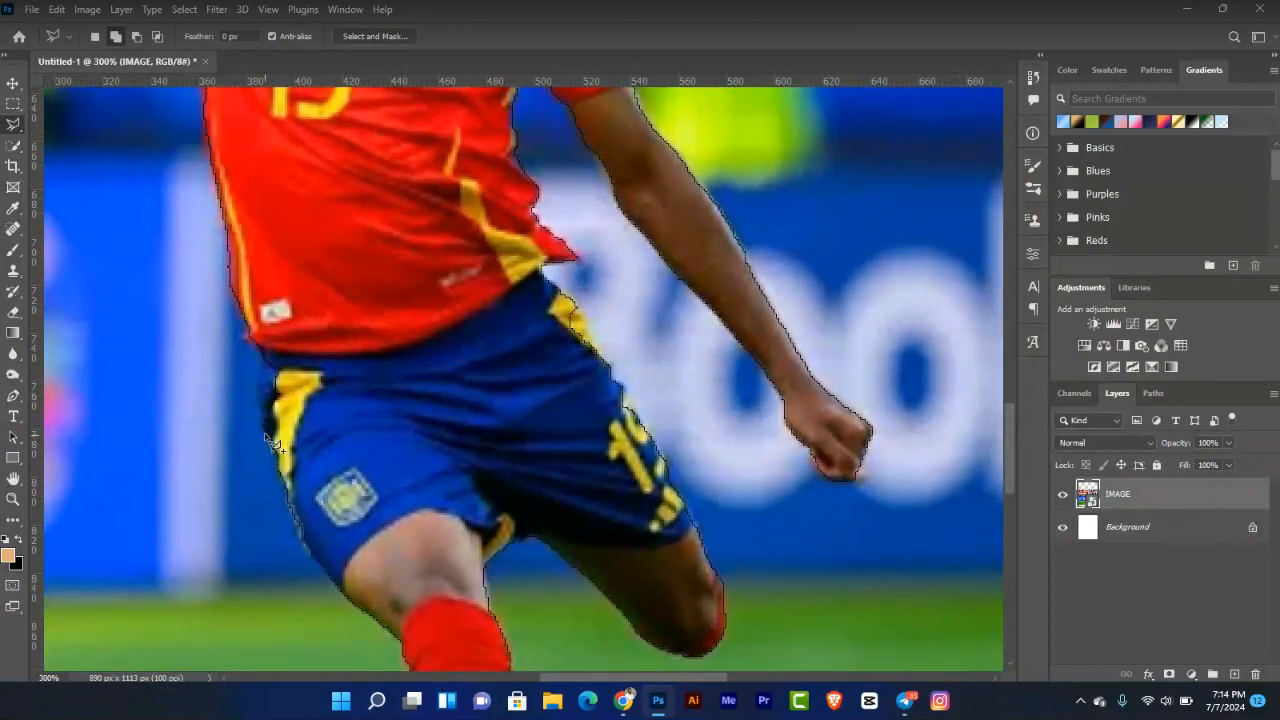
{"action": "left_click", "coordinate": [260, 348]}
{"action": "left_click", "coordinate": [318, 373]}
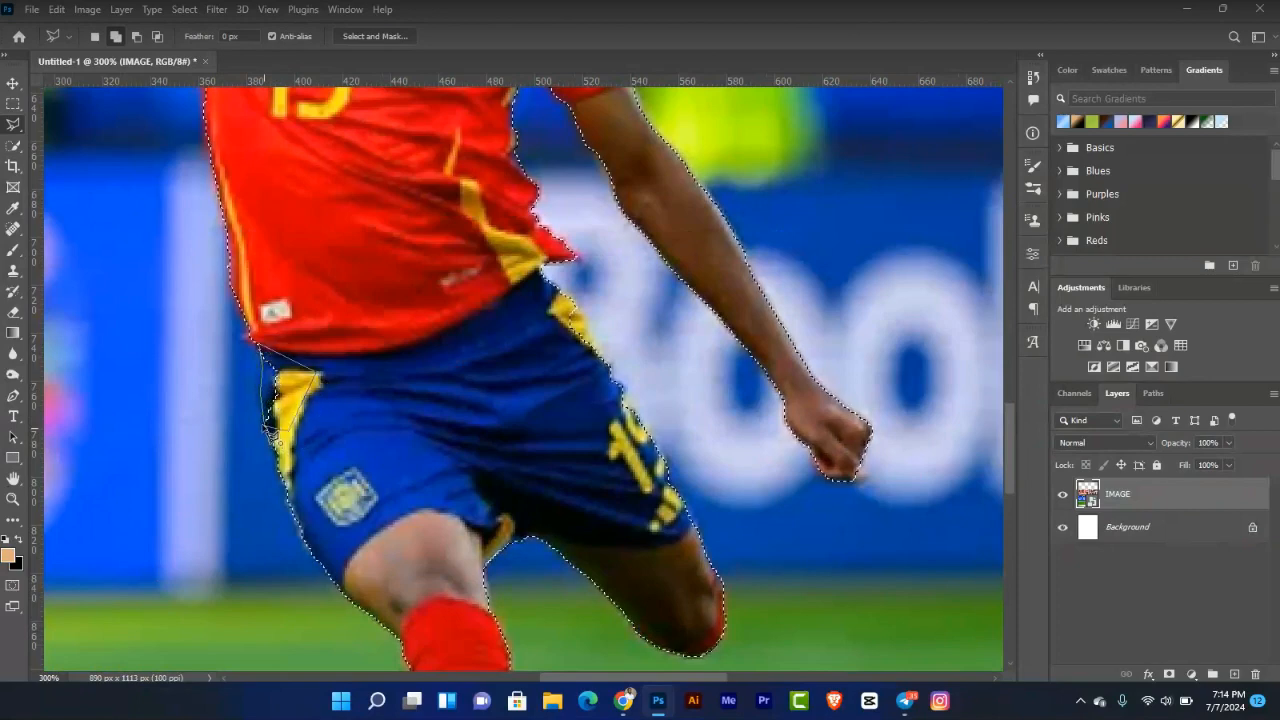
{"action": "double_click", "coordinate": [268, 430]}
{"action": "key", "text": "ctrl+minus"}
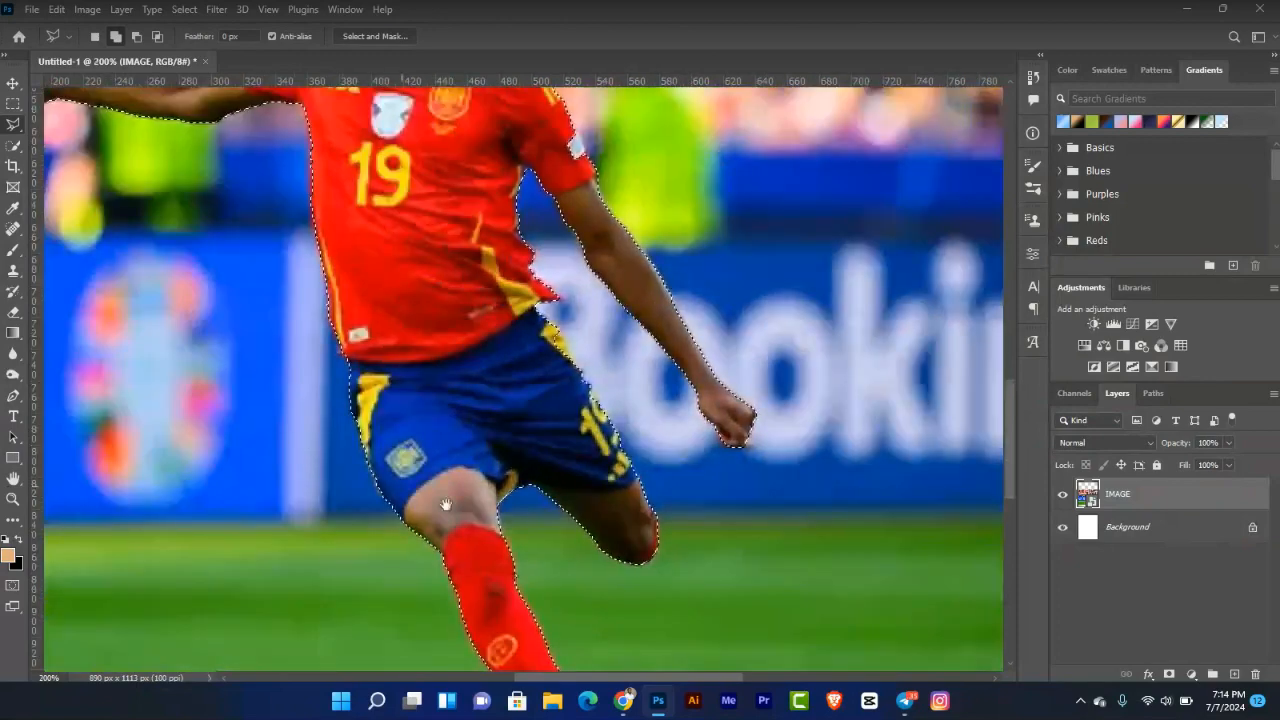
Add the missed shirt edge between the outstretched arm's sleeve and the collar to the selection.
{"action": "left_click_drag", "start_coordinate": [446, 512], "coordinate": [295, 182]}
{"action": "left_click_drag", "start_coordinate": [529, 347], "coordinate": [502, 293]}
{"action": "key", "text": "ctrl+plus"}
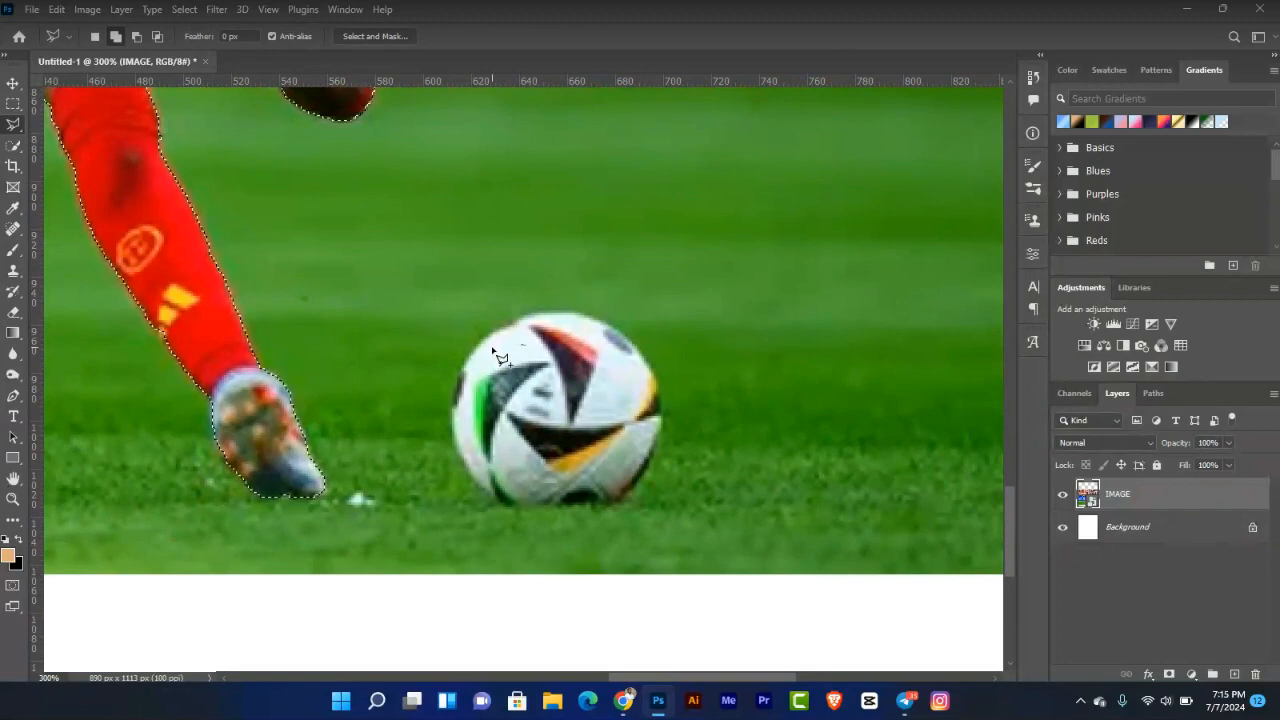
{"action": "key", "text": "ctrl+0"}
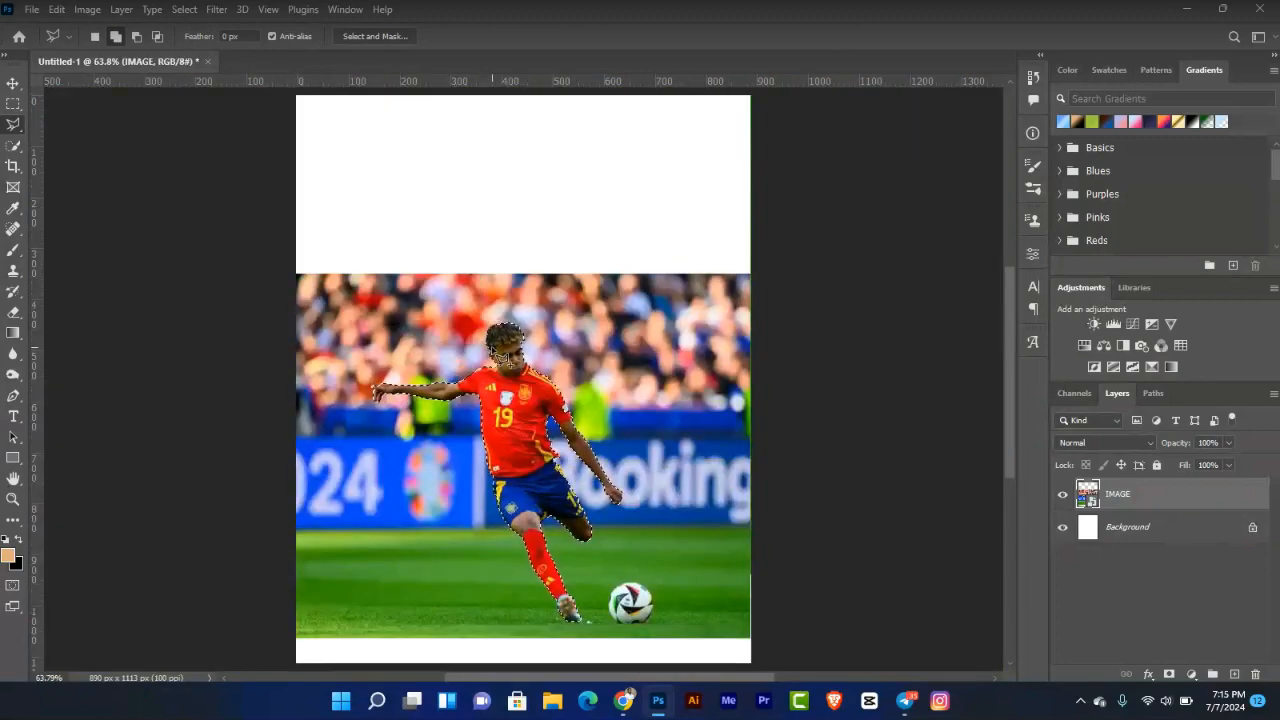
{"action": "scroll", "coordinate": [502, 360], "scroll_direction": "up", "scroll_amount": 4}
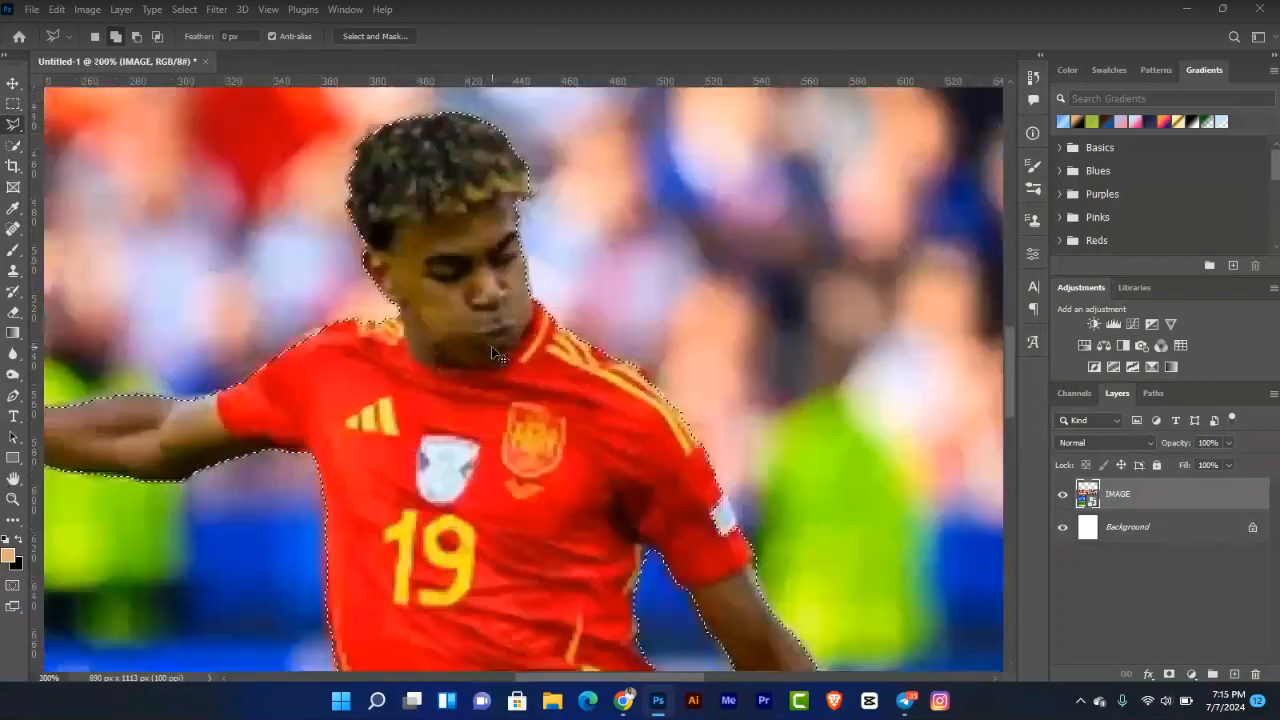
{"action": "scroll", "coordinate": [583, 355], "scroll_direction": "up", "scroll_amount": 2}
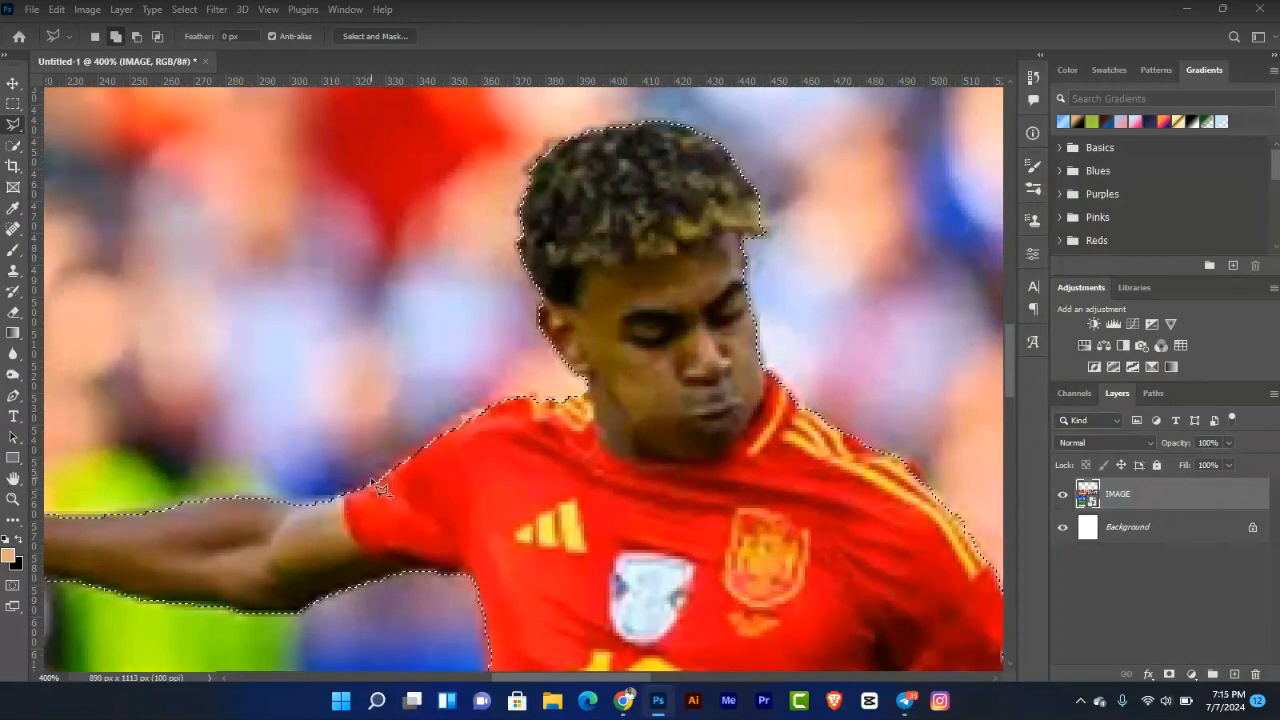
{"action": "left_click", "coordinate": [484, 408]}
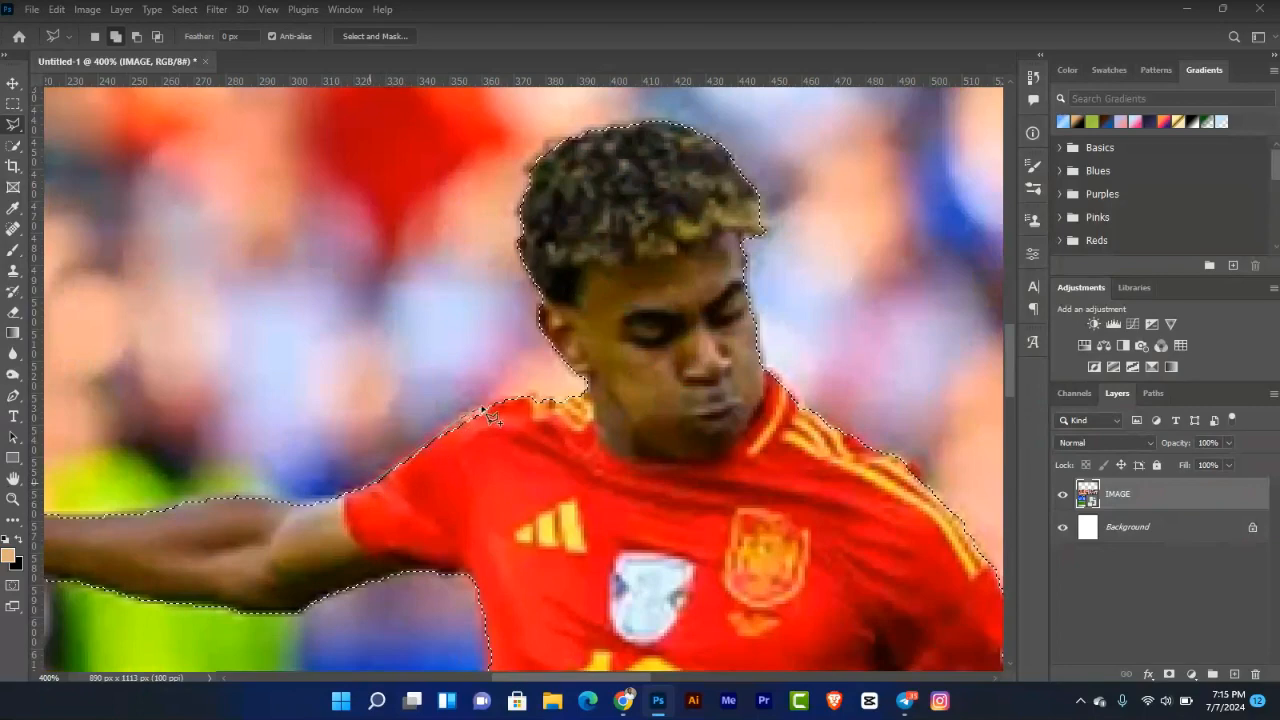
{"action": "left_click", "coordinate": [548, 400]}
{"action": "left_click", "coordinate": [451, 488]}
{"action": "left_click", "coordinate": [370, 490]}
Add the white sleeve badge and the shirt edge around it on the player's lowered arm to the selection.
{"action": "left_click_drag", "start_coordinate": [692, 421], "coordinate": [461, 337]}
{"action": "left_click_drag", "start_coordinate": [441, 273], "coordinate": [173, 101]}
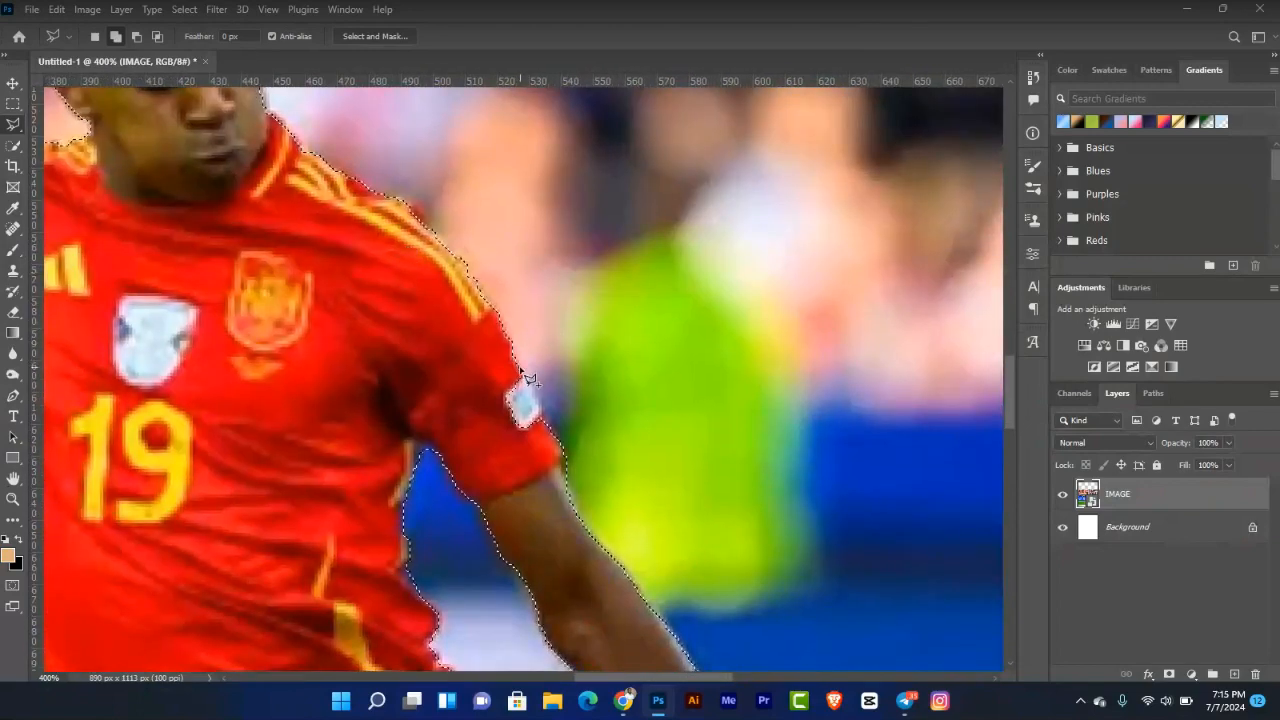
{"action": "left_click", "coordinate": [543, 438]}
{"action": "left_click", "coordinate": [476, 430]}
{"action": "left_click", "coordinate": [475, 365]}
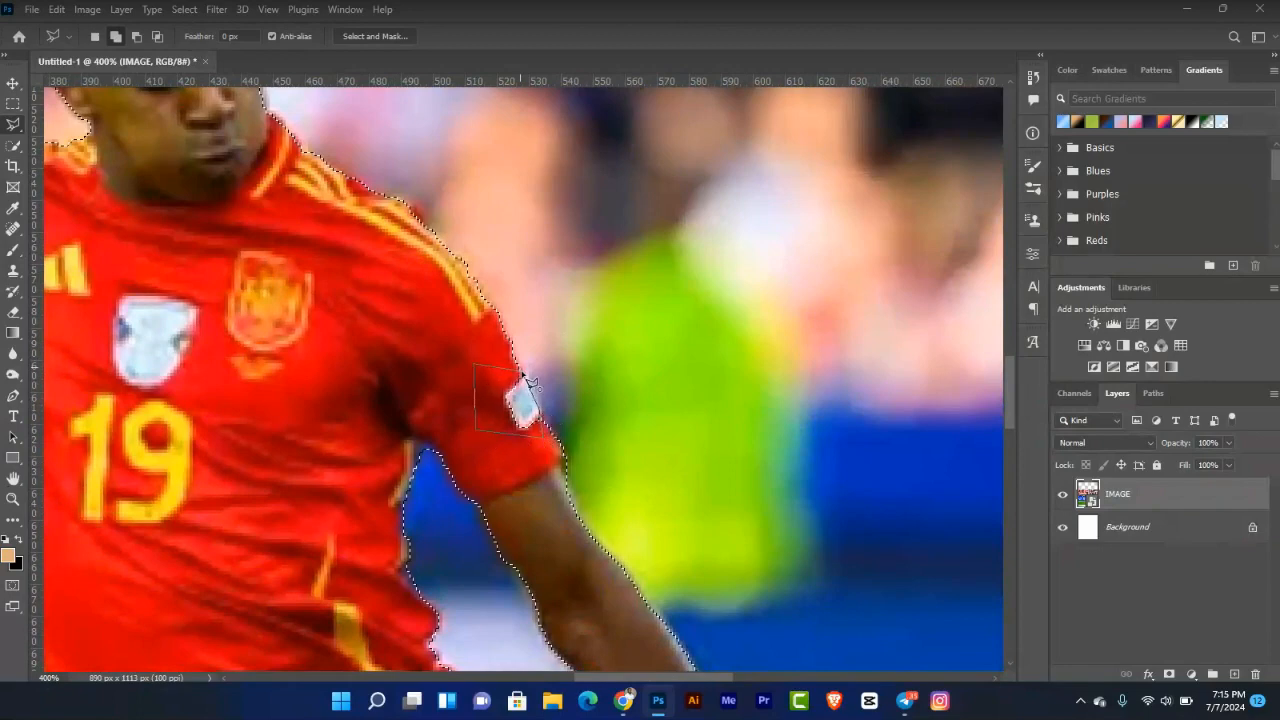
{"action": "left_click", "coordinate": [524, 375]}
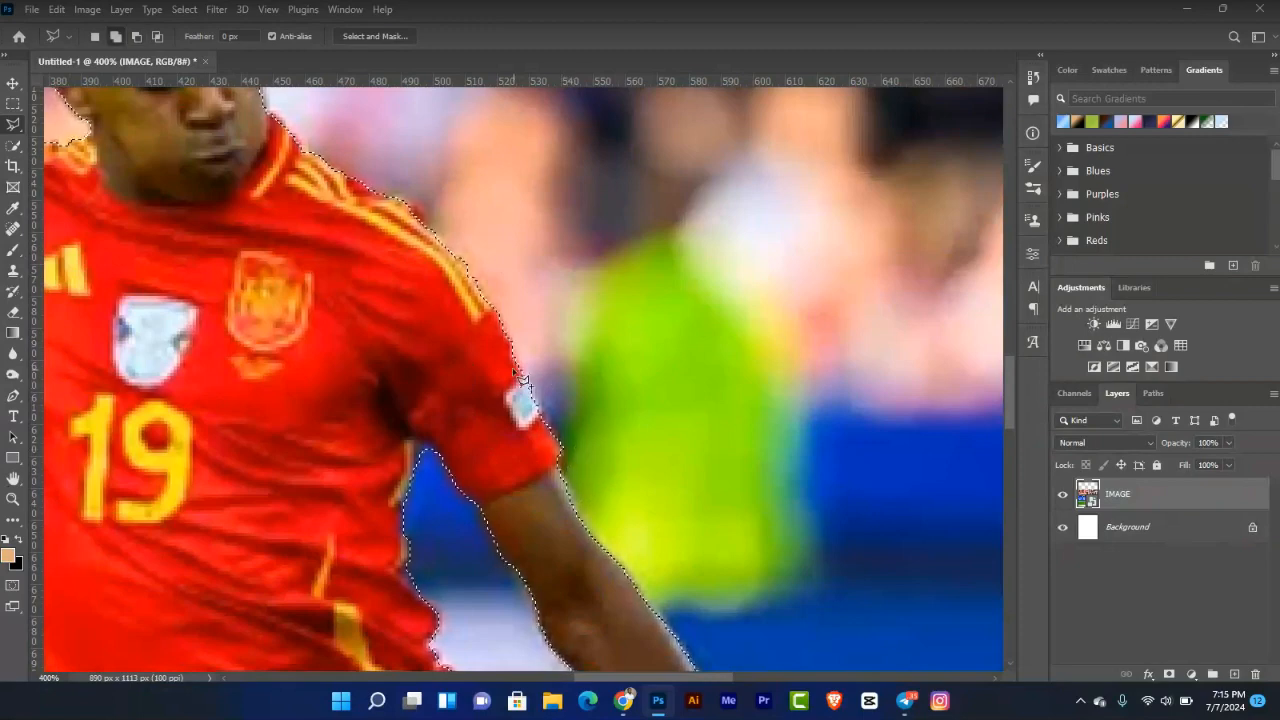
{"action": "key", "text": "ctrl+0"}
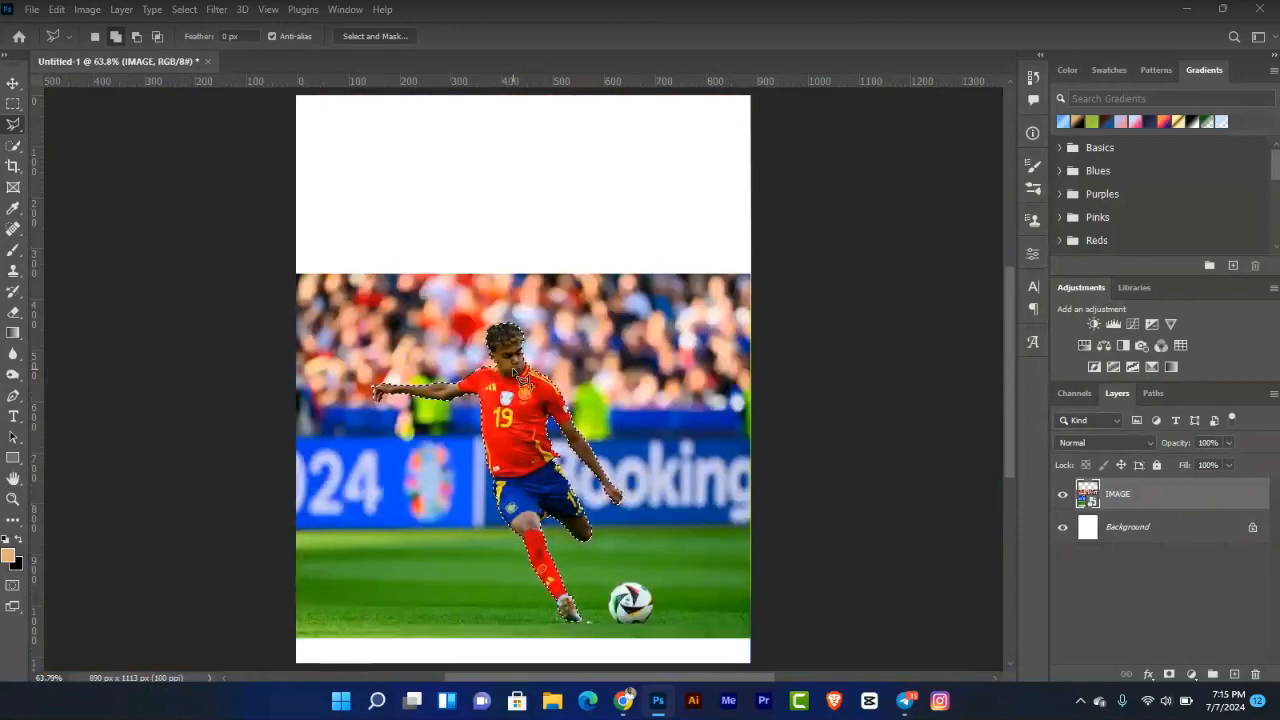
Refine the player selection in Select and Mask with Decontaminate Colors enabled and output it to a new layer with layer mask.
{"action": "left_click", "coordinate": [381, 36]}
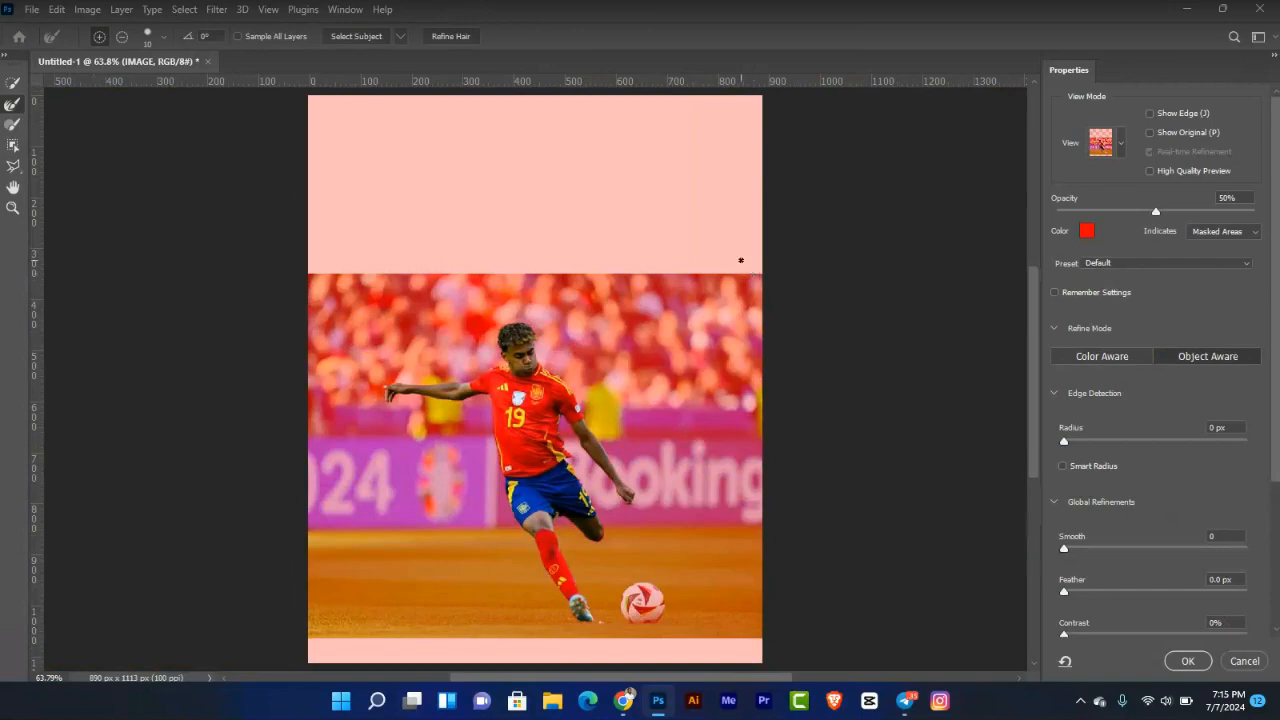
{"action": "key", "text": "ctrl+plus"}
{"action": "key", "text": "ctrl+plus"}
{"action": "key", "text": "ctrl+plus"}
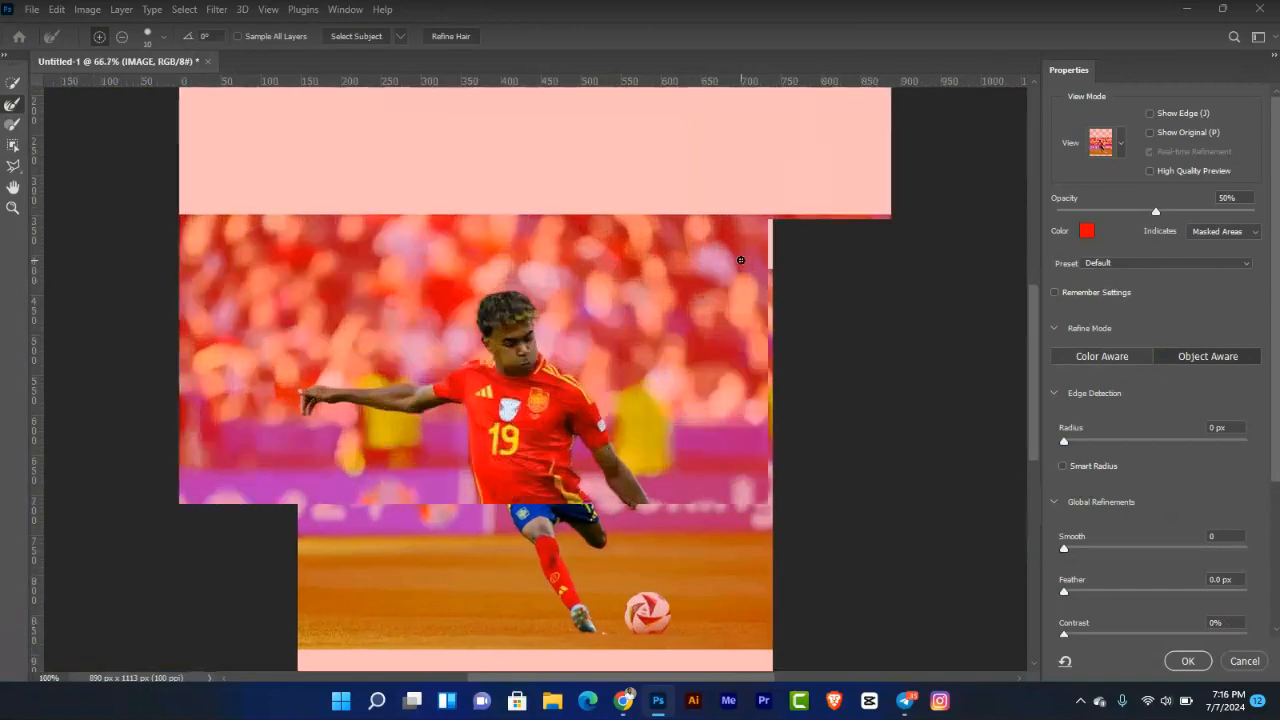
{"action": "key", "text": "ctrl+plus"}
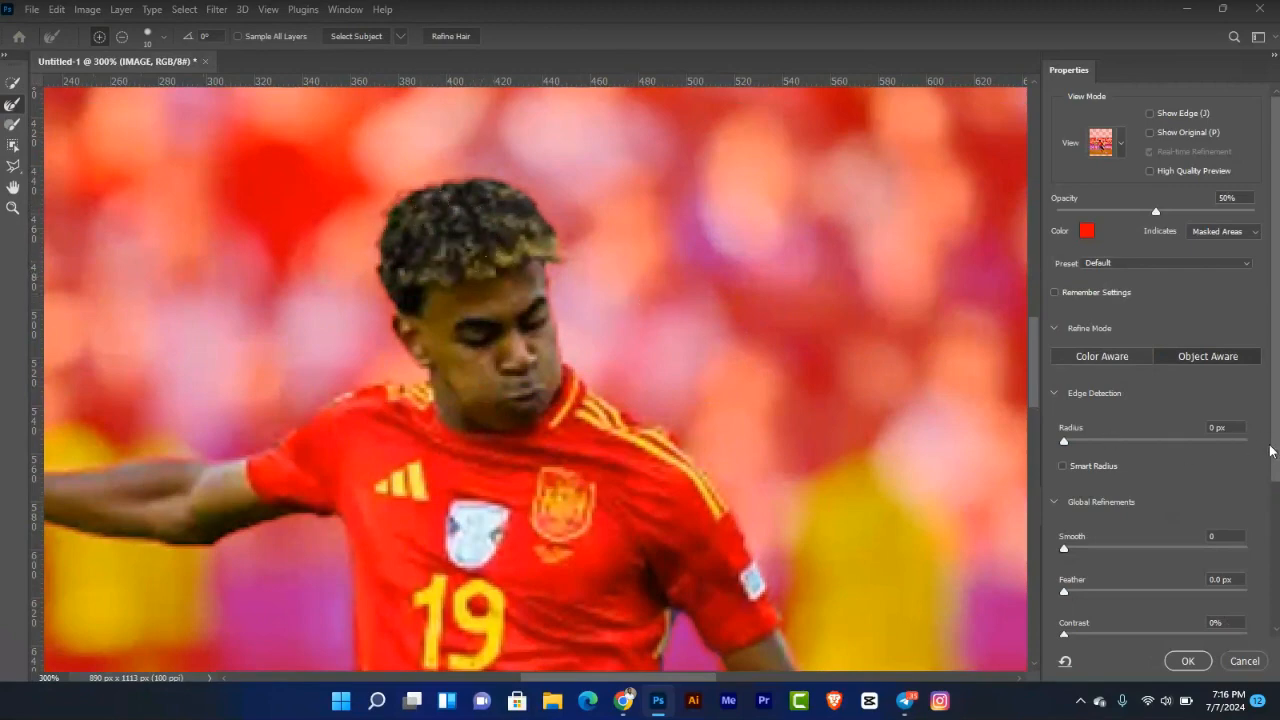
{"action": "left_click_drag", "start_coordinate": [1274, 450], "coordinate": [1278, 578]}
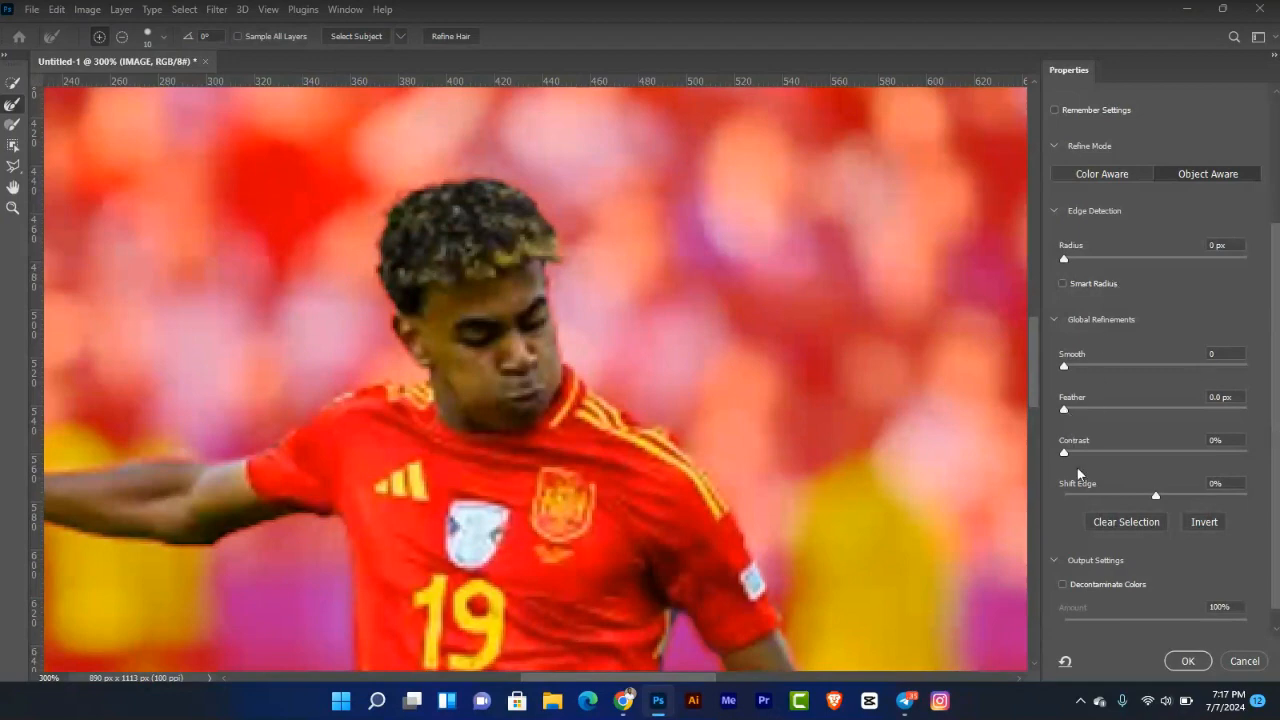
{"action": "left_click", "coordinate": [1063, 584]}
{"action": "left_click", "coordinate": [1096, 581]}
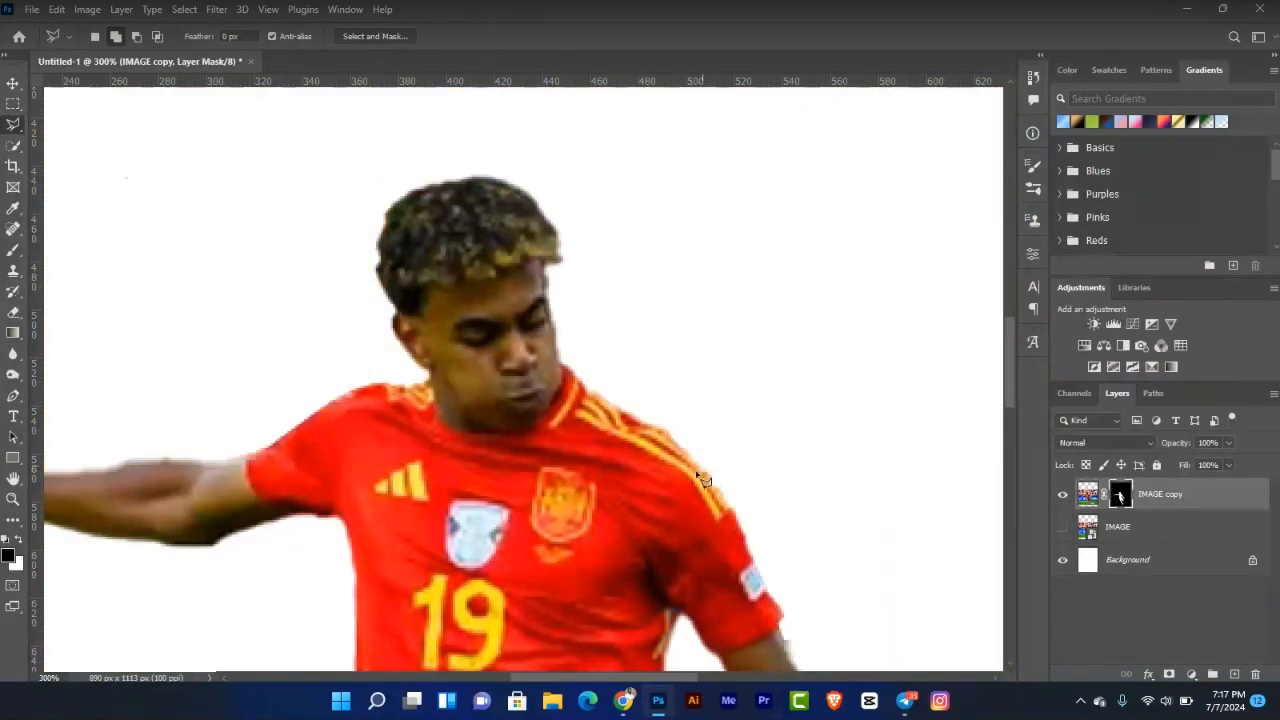
{"action": "key", "text": "ctrl+0"}
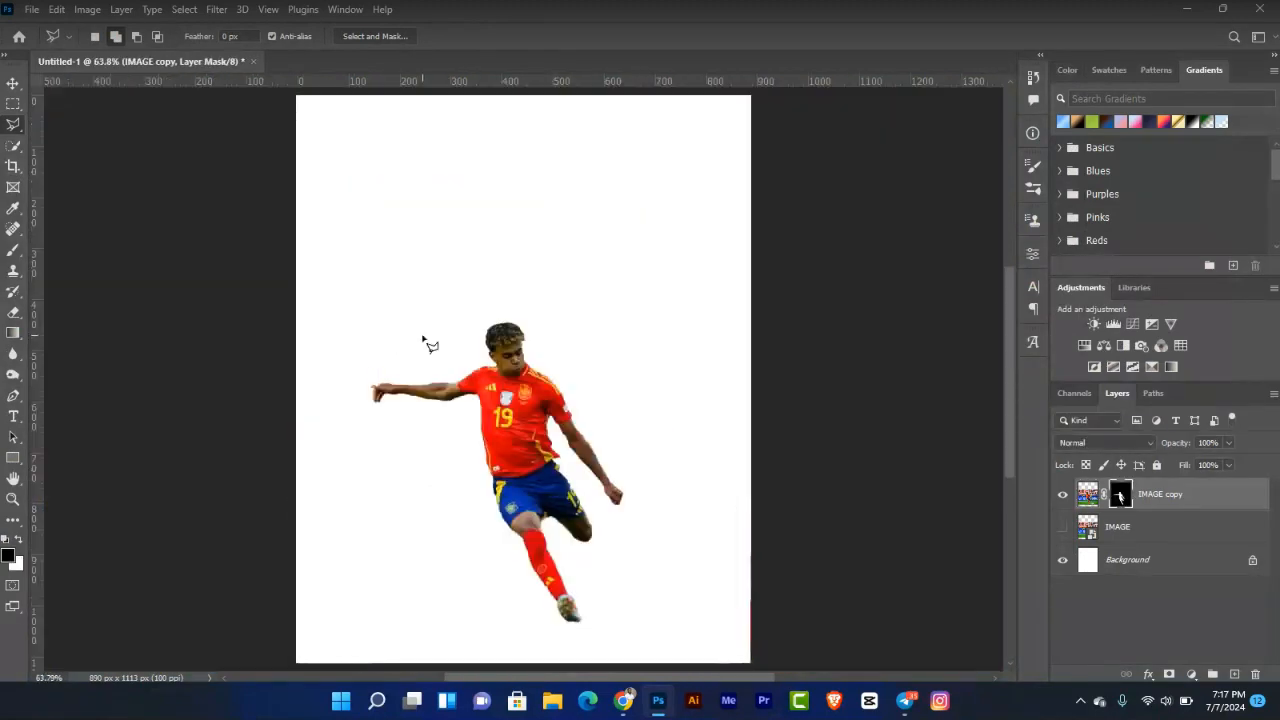
Apply the layer mask of the IMAGE copy layer permanently to the cut-out player.
{"action": "key", "text": "v"}
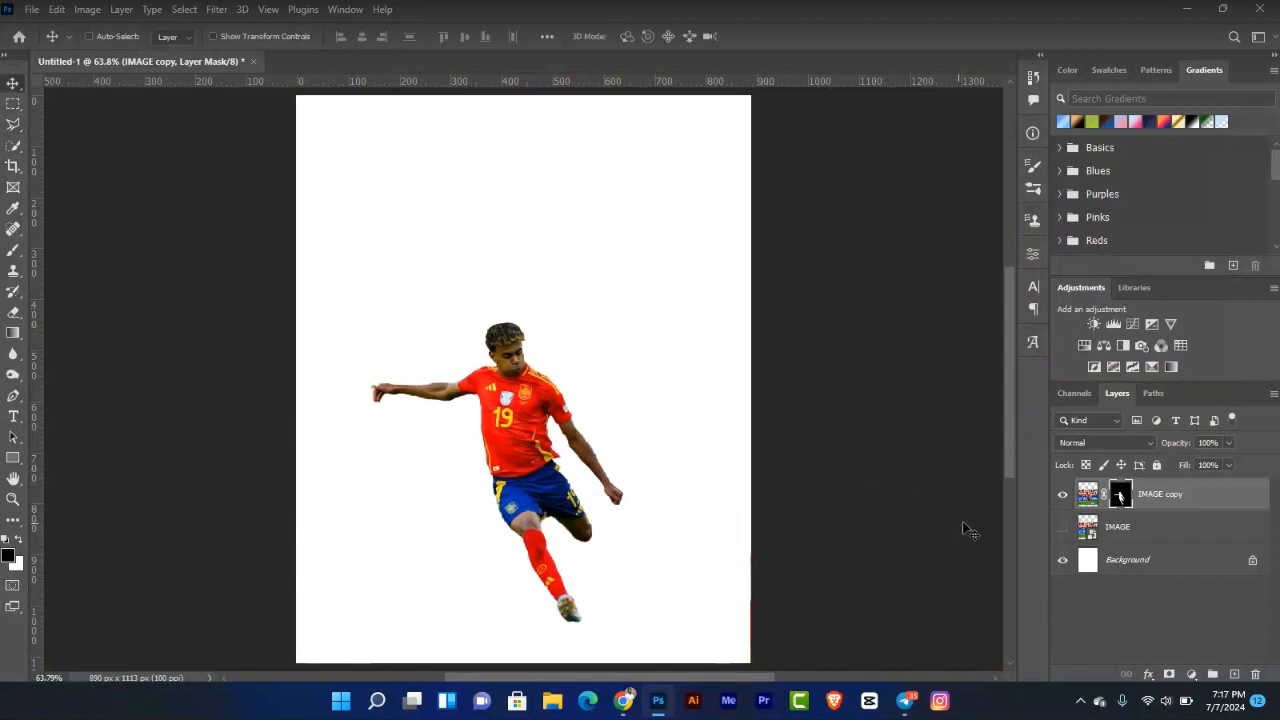
{"action": "left_click", "coordinate": [1060, 533]}
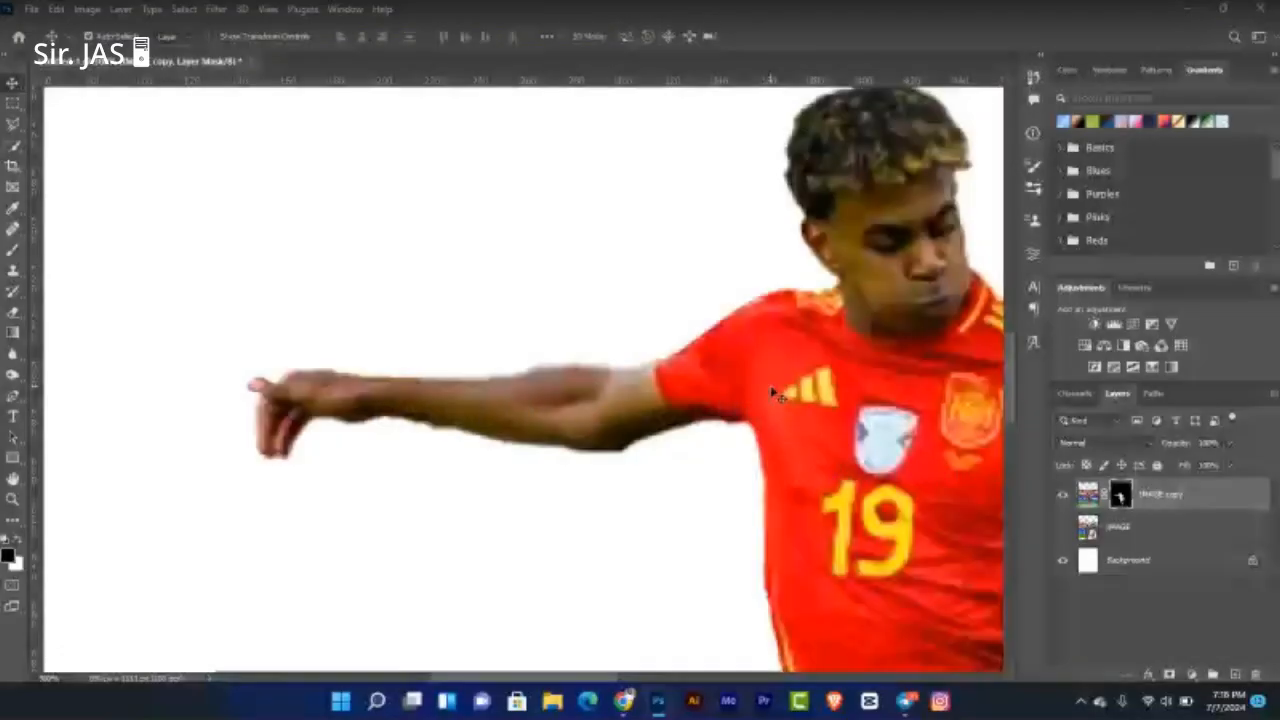
{"action": "scroll", "coordinate": [771, 394], "scroll_direction": "up", "scroll_amount": 3}
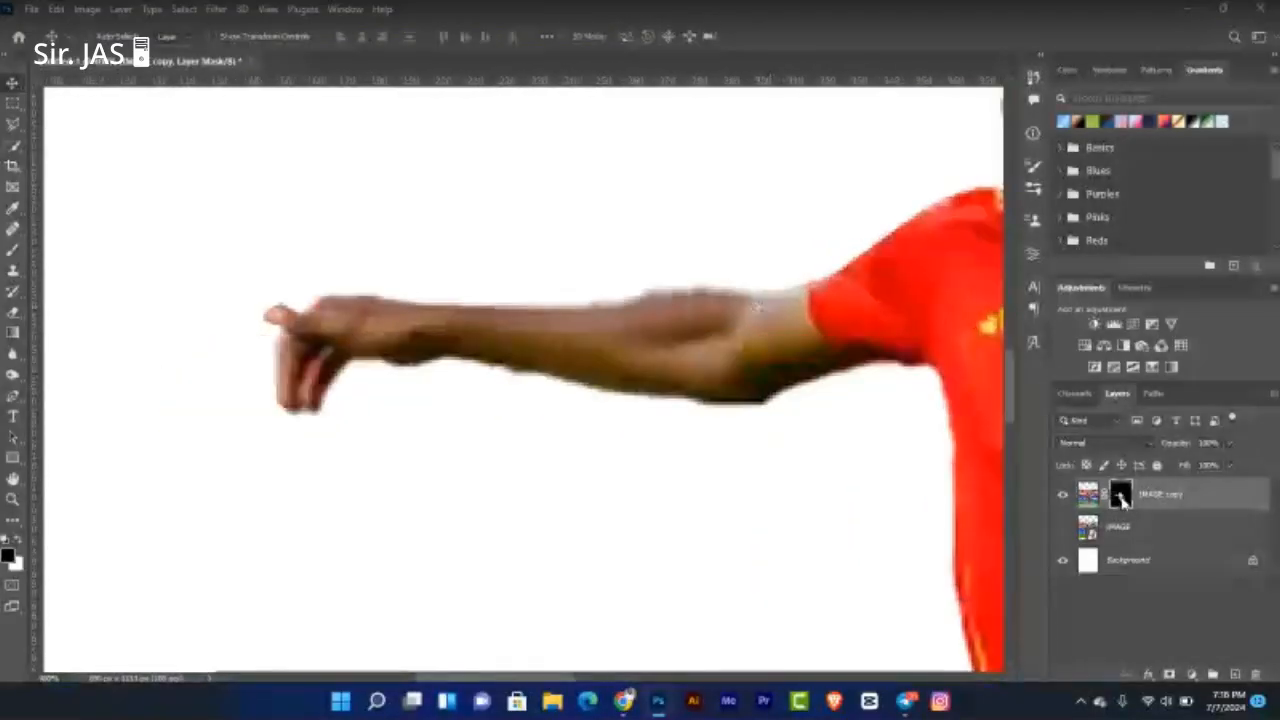
{"action": "right_click", "coordinate": [1124, 503]}
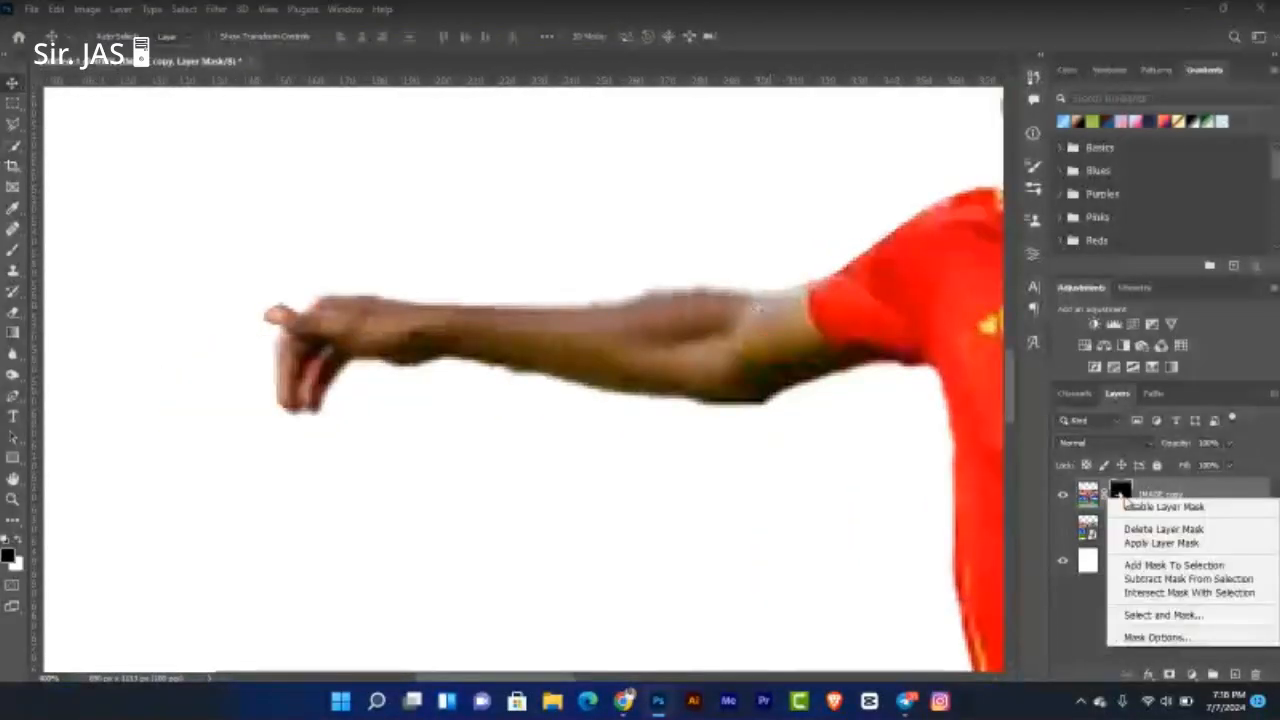
{"action": "left_click", "coordinate": [1161, 545]}
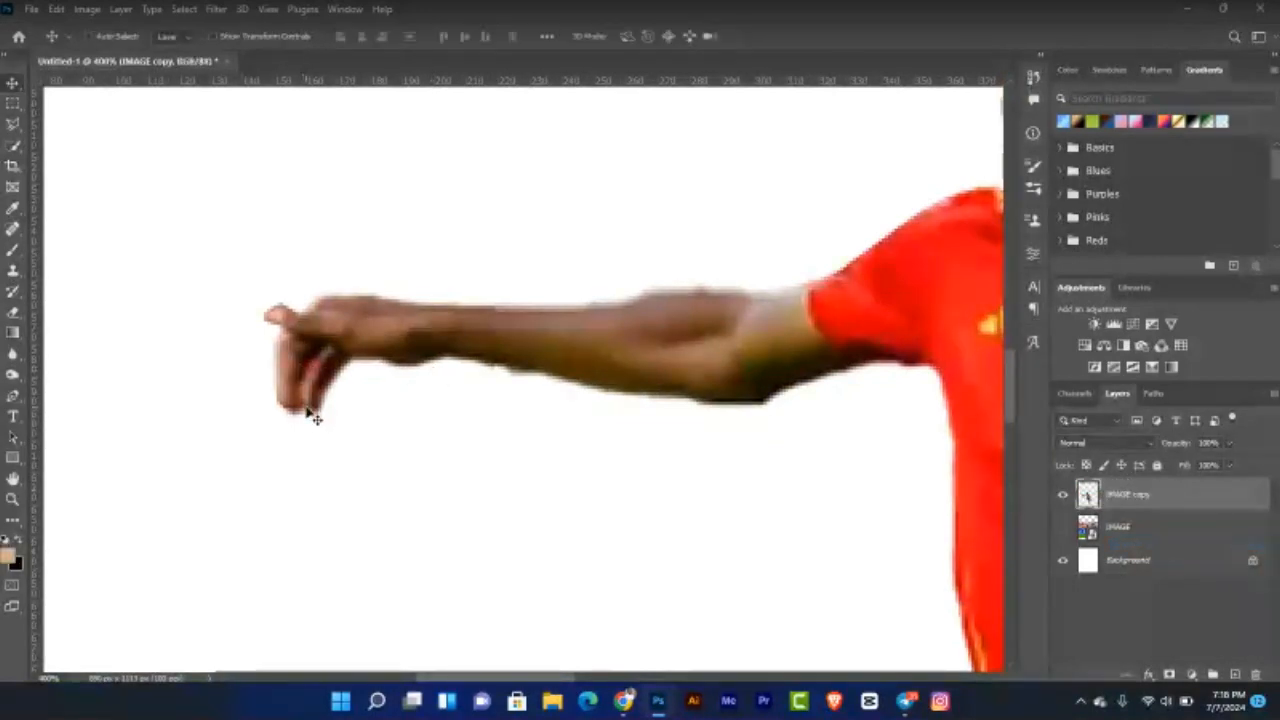
Select the leftover background between the fingertips of the outstretched hand with the Polygonal Lasso, delete it and deselect.
{"action": "key", "text": "l"}
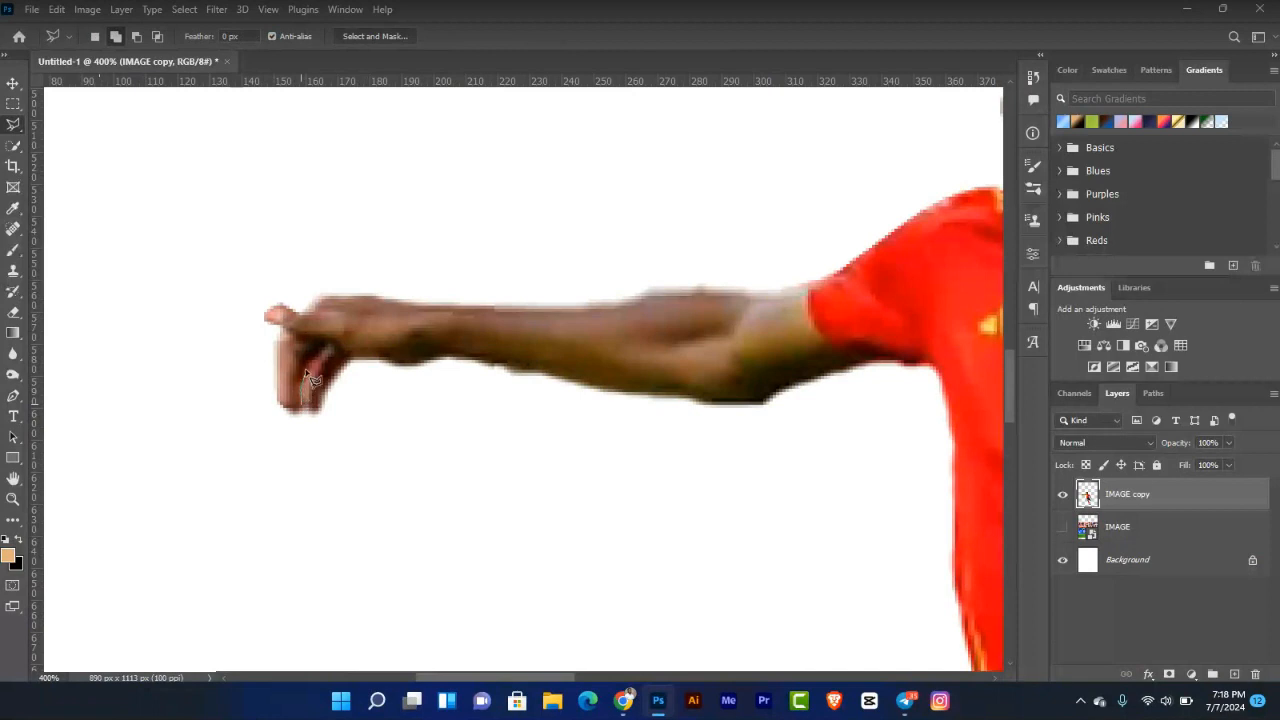
{"action": "mouse_move", "coordinate": [304, 396]}
{"action": "left_mouse_down"}
{"action": "mouse_move", "coordinate": [331, 350]}
{"action": "mouse_move", "coordinate": [342, 356]}
{"action": "mouse_move", "coordinate": [311, 430]}
{"action": "left_mouse_up"}
{"action": "left_click", "coordinate": [303, 407]}
{"action": "key", "text": "Delete"}
{"action": "key", "text": "v"}
{"action": "key", "text": "ctrl+d"}
{"action": "key", "text": "ctrl+0"}
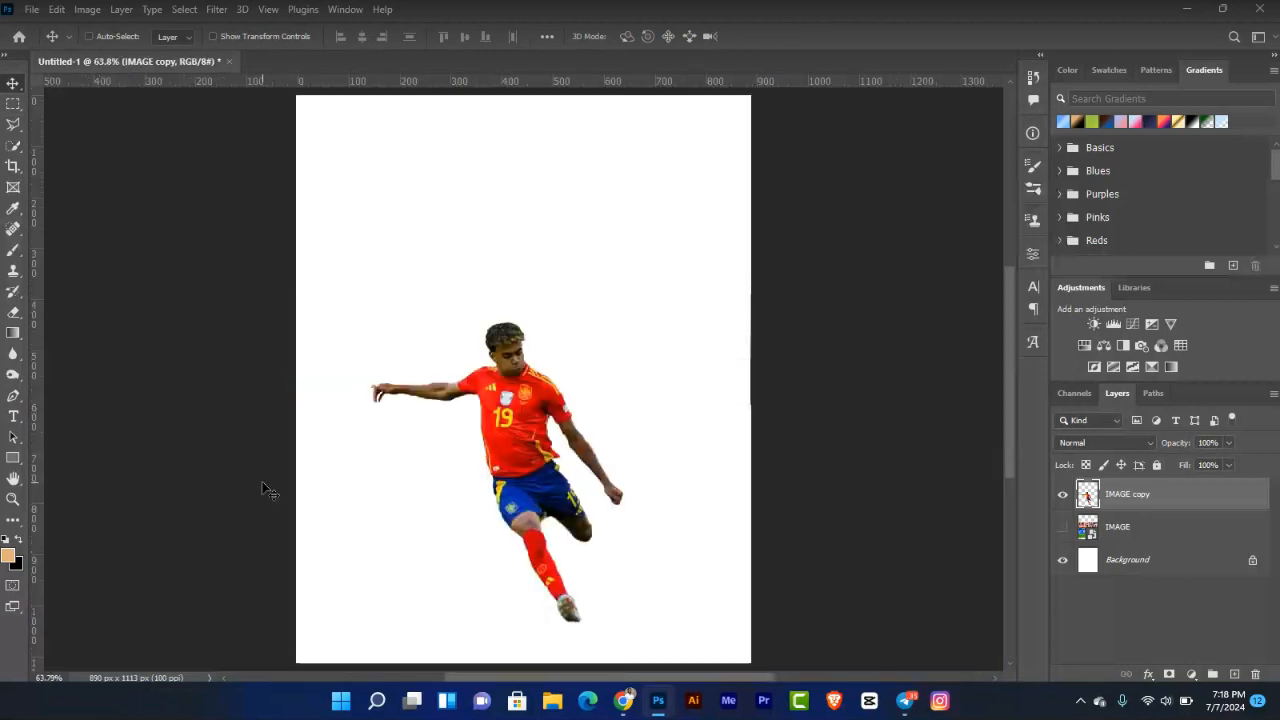
Hide the IMAGE copy layer and show the original IMAGE layer with the ball in view.
{"action": "left_click", "coordinate": [1062, 494]}
{"action": "left_click", "coordinate": [1064, 528]}
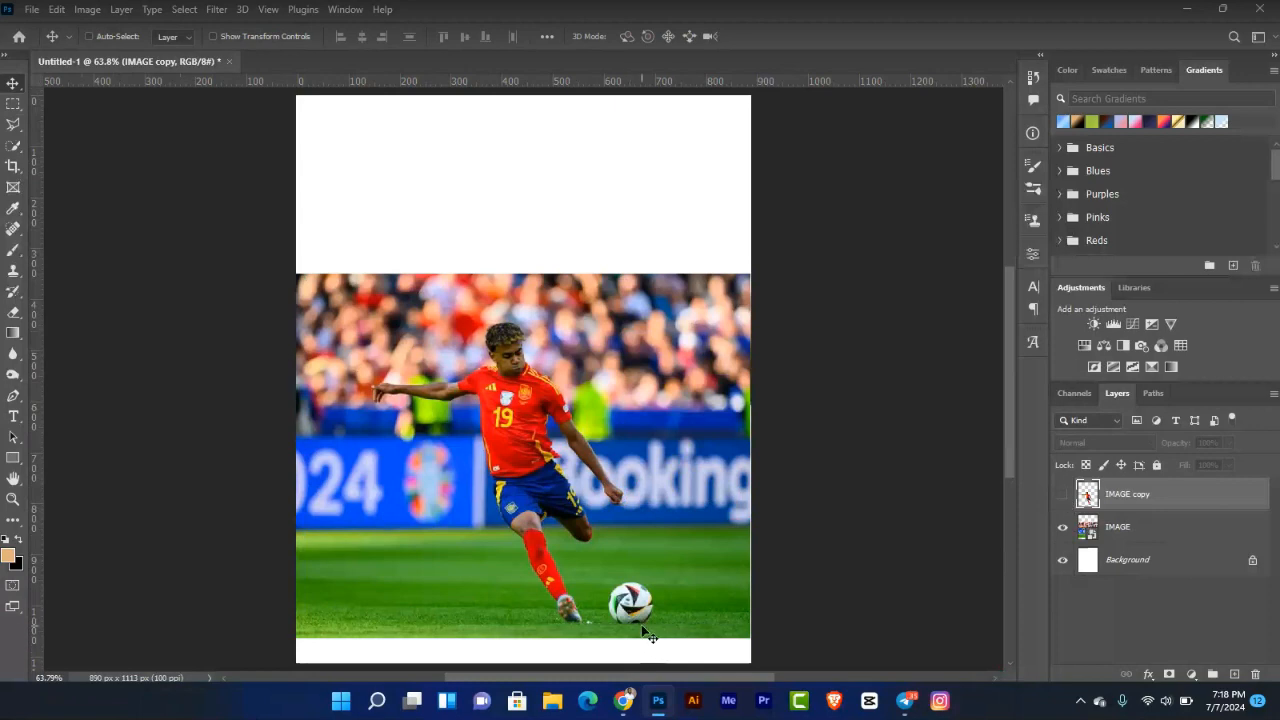
{"action": "key", "text": "ctrl+plus"}
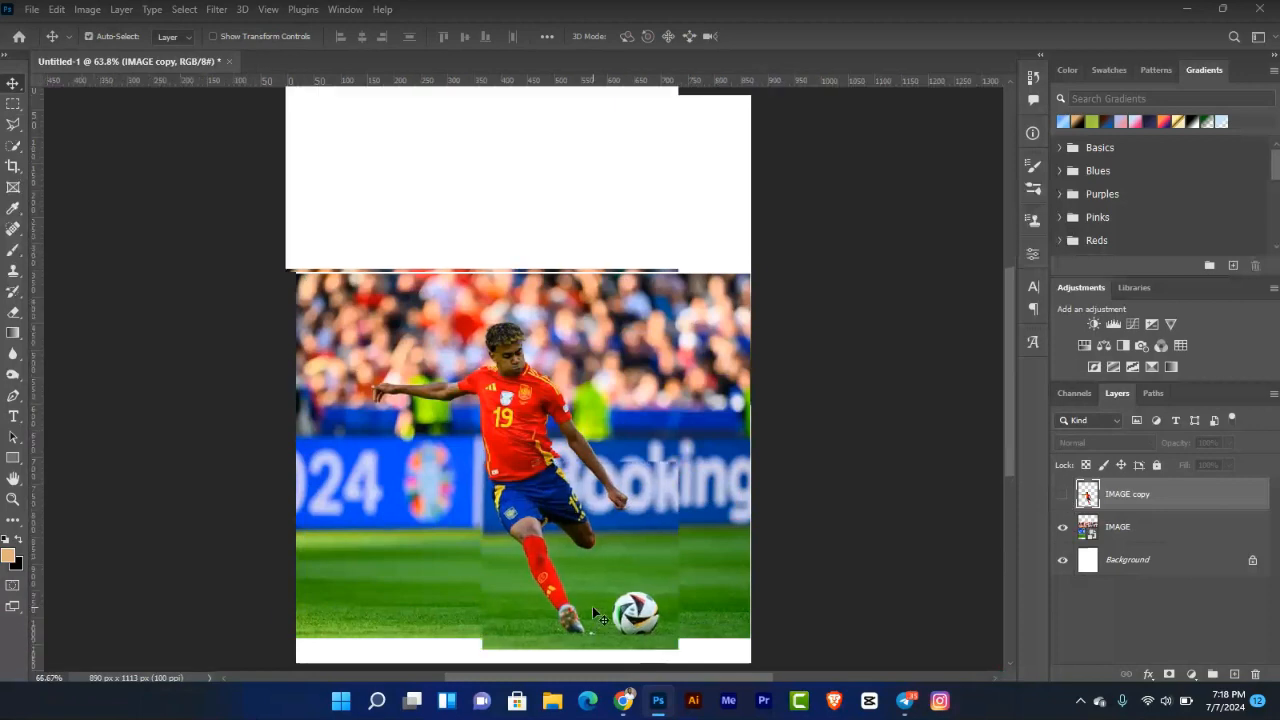
{"action": "key", "text": "ctrl+plus"}
{"action": "scroll", "coordinate": [540, 408], "scroll_direction": "down", "scroll_amount": 1}
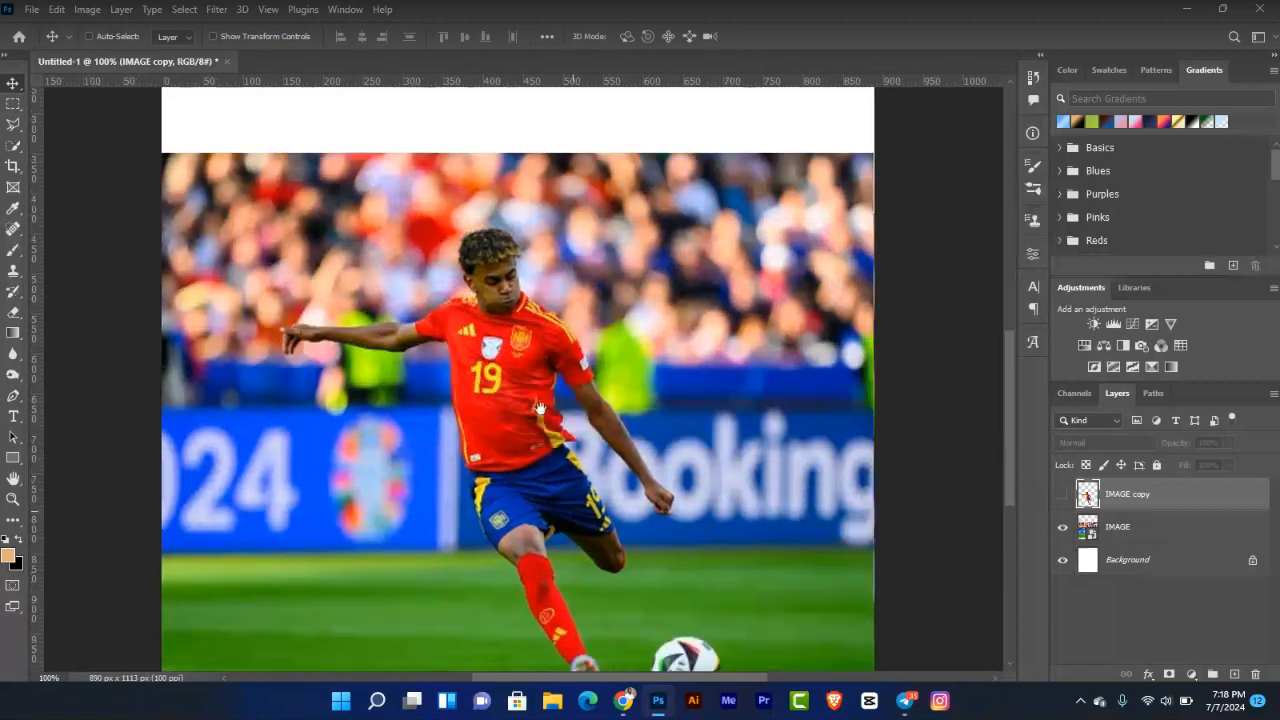
{"action": "left_click_drag", "start_coordinate": [540, 408], "coordinate": [530, 360]}
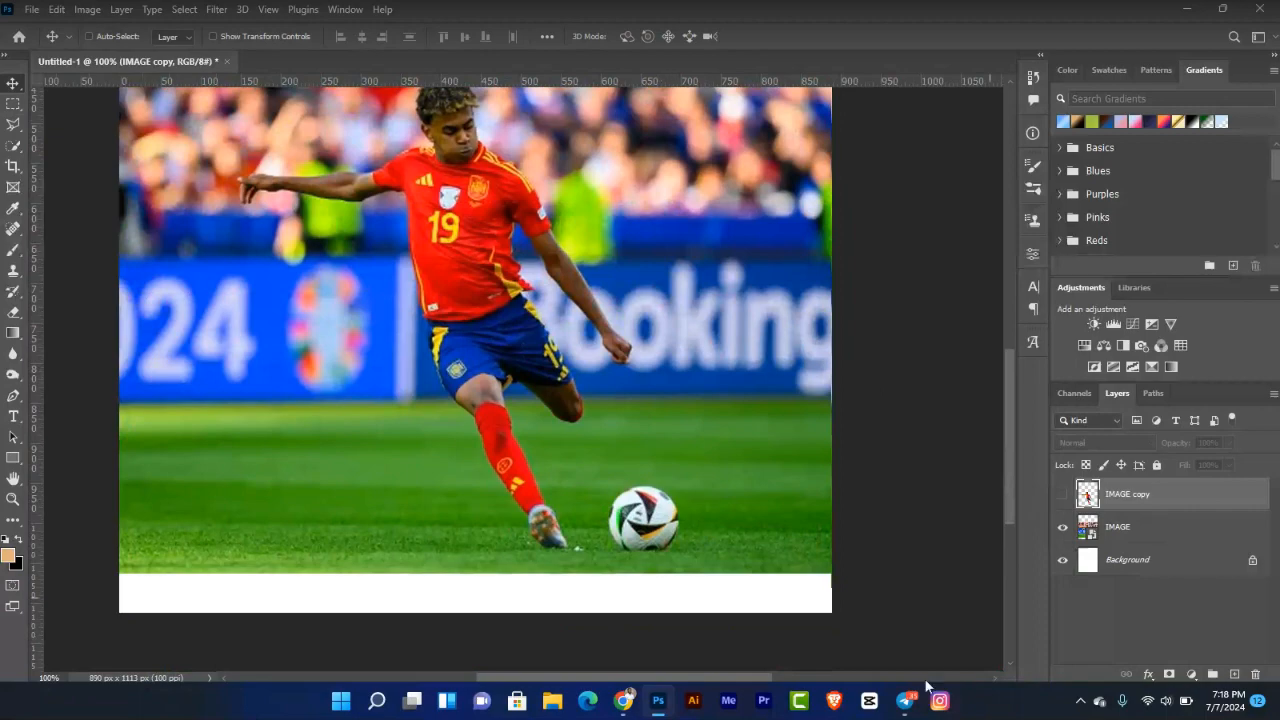
Switch to the Telegram class call, mute the microphone and minimise the call window.
{"action": "mouse_move", "coordinate": [905, 698]}
{"action": "left_click", "coordinate": [967, 647]}
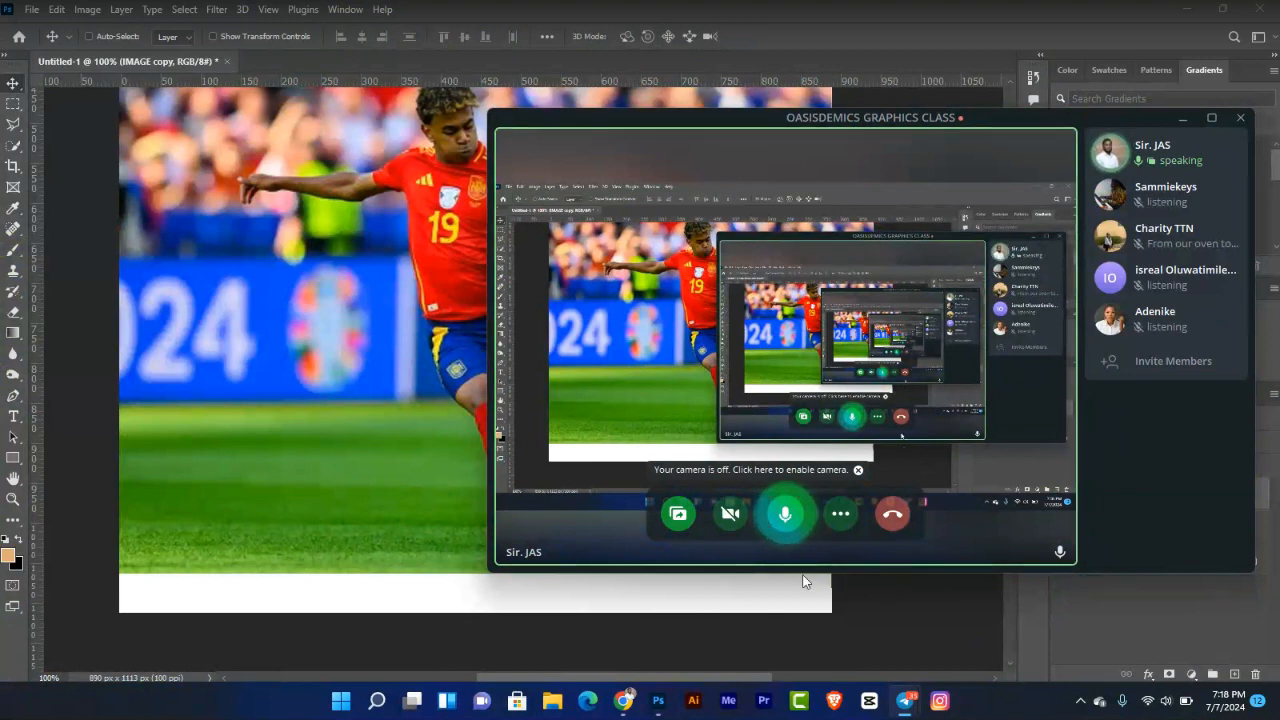
{"action": "left_click", "coordinate": [785, 513]}
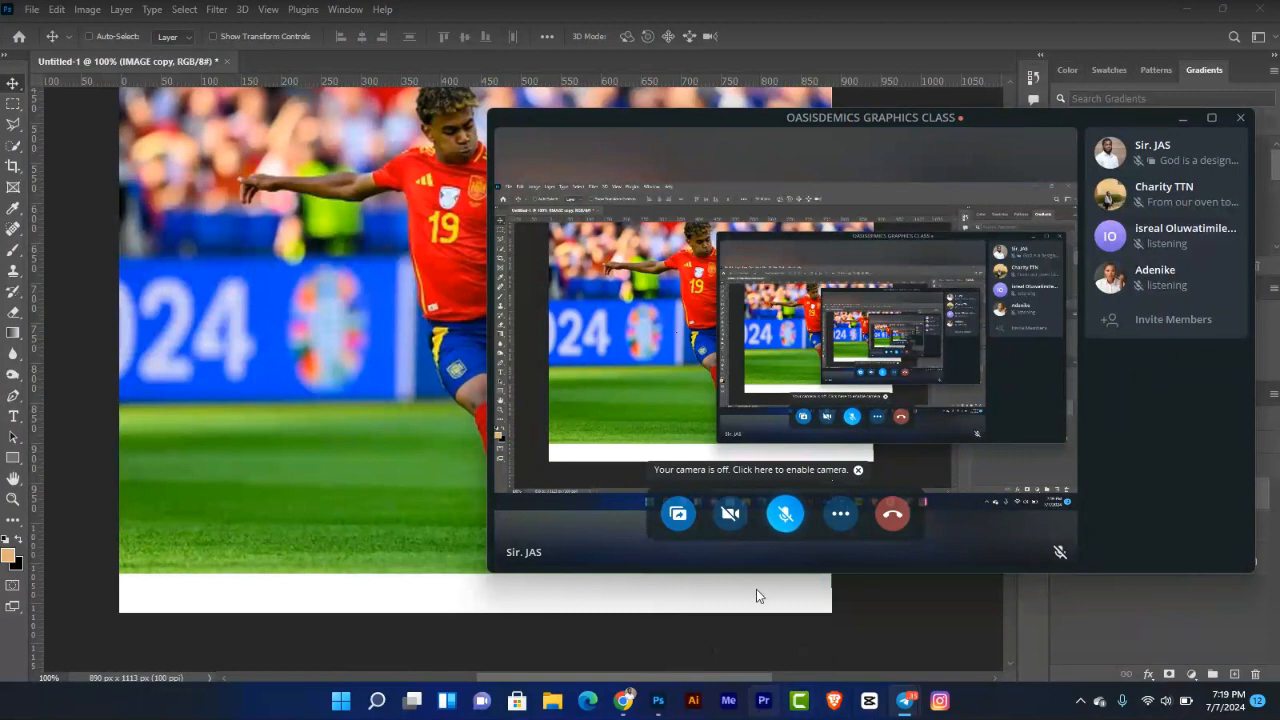
{"action": "left_click", "coordinate": [1180, 118]}
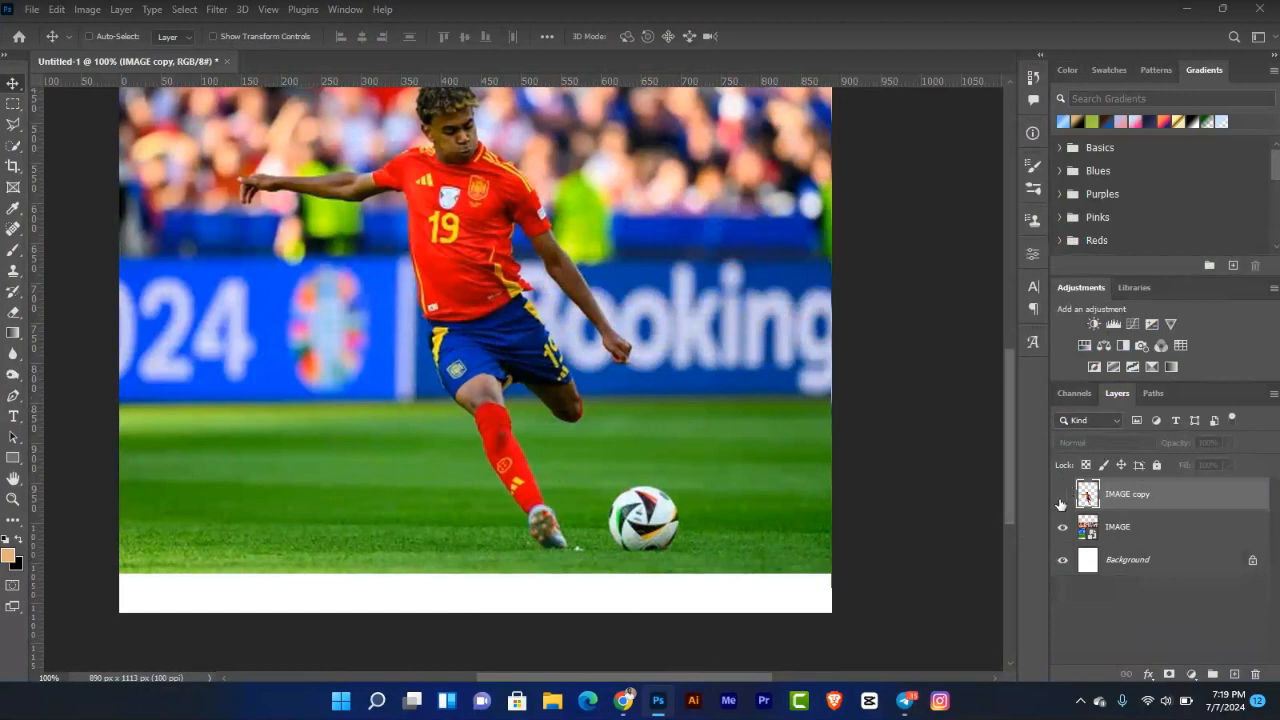
Try to select the ball on the IMAGE layer by tracing its outline with the Polygonal Lasso.
{"action": "key", "text": "ctrl+0"}
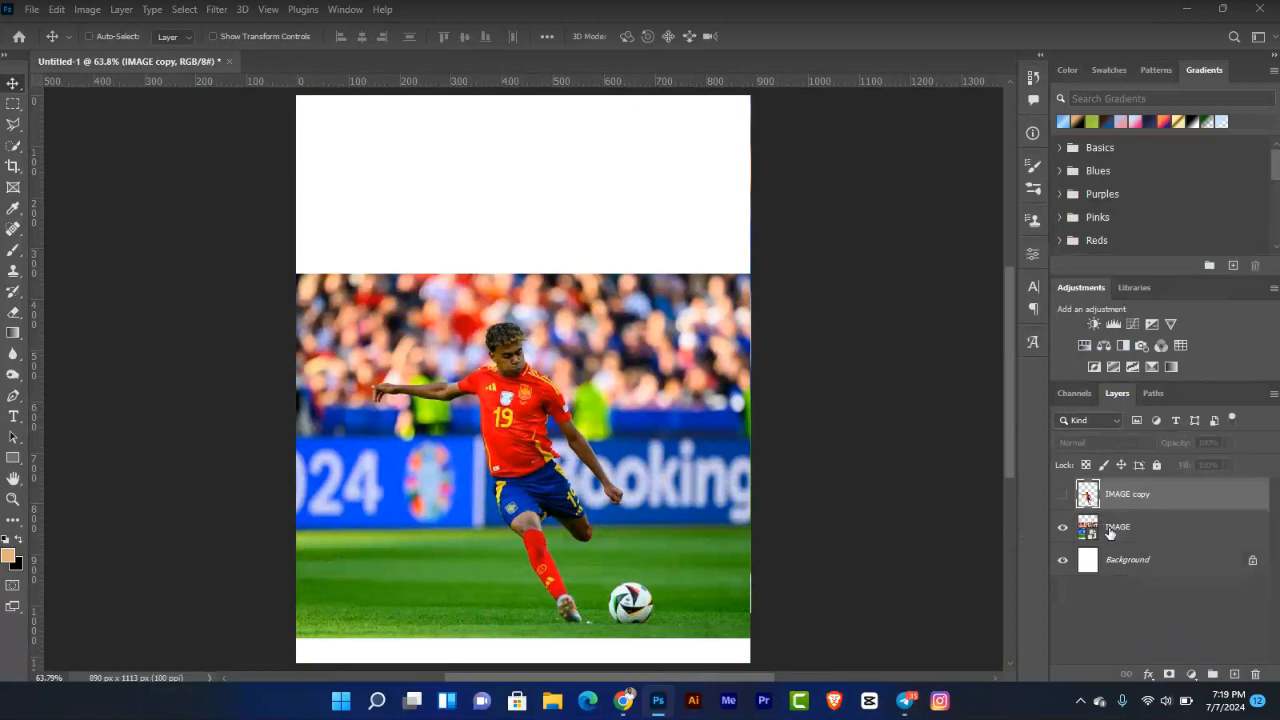
{"action": "key", "text": "ctrl+1"}
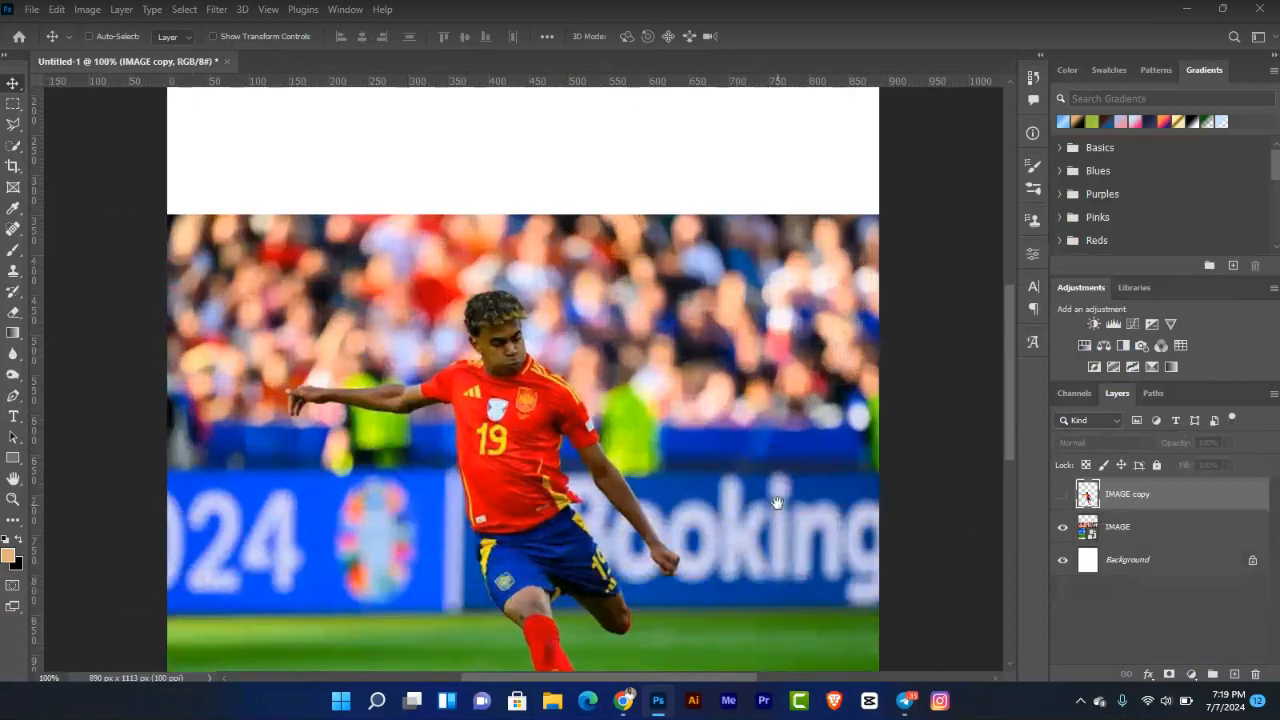
{"action": "left_click_drag", "start_coordinate": [771, 475], "coordinate": [650, 255]}
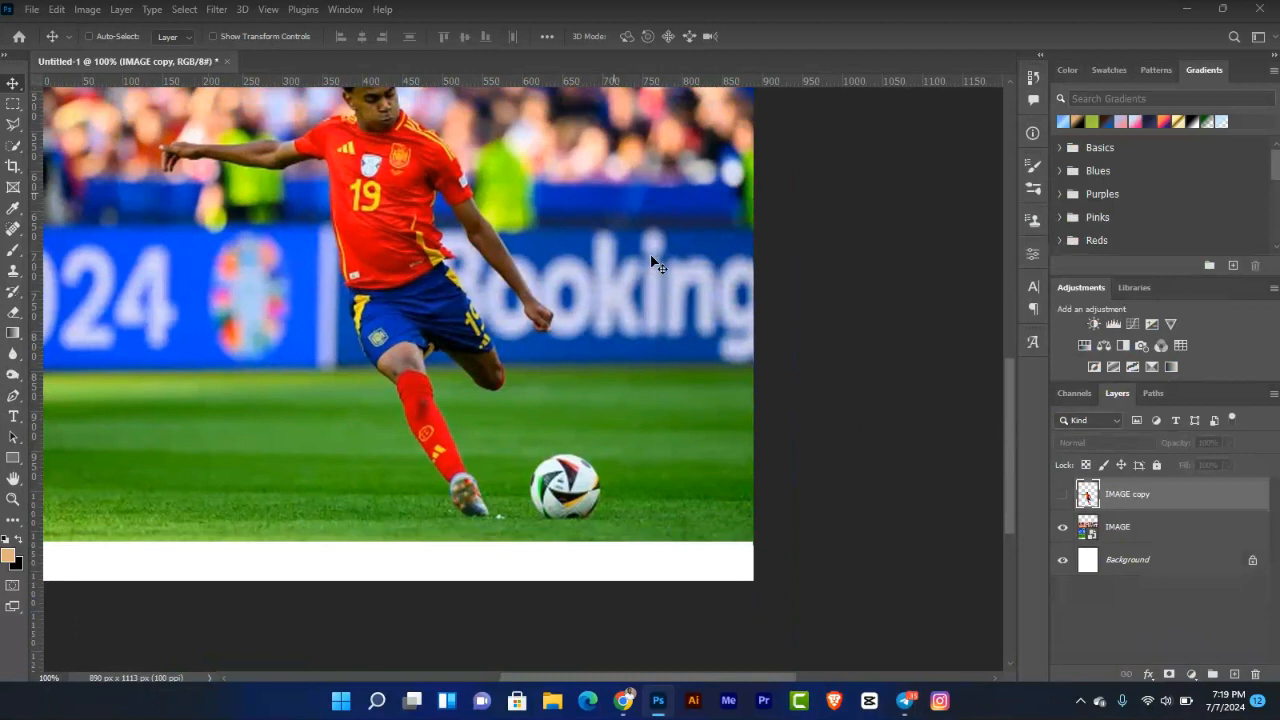
{"action": "key", "text": "ctrl+plus"}
{"action": "key", "text": "ctrl+plus"}
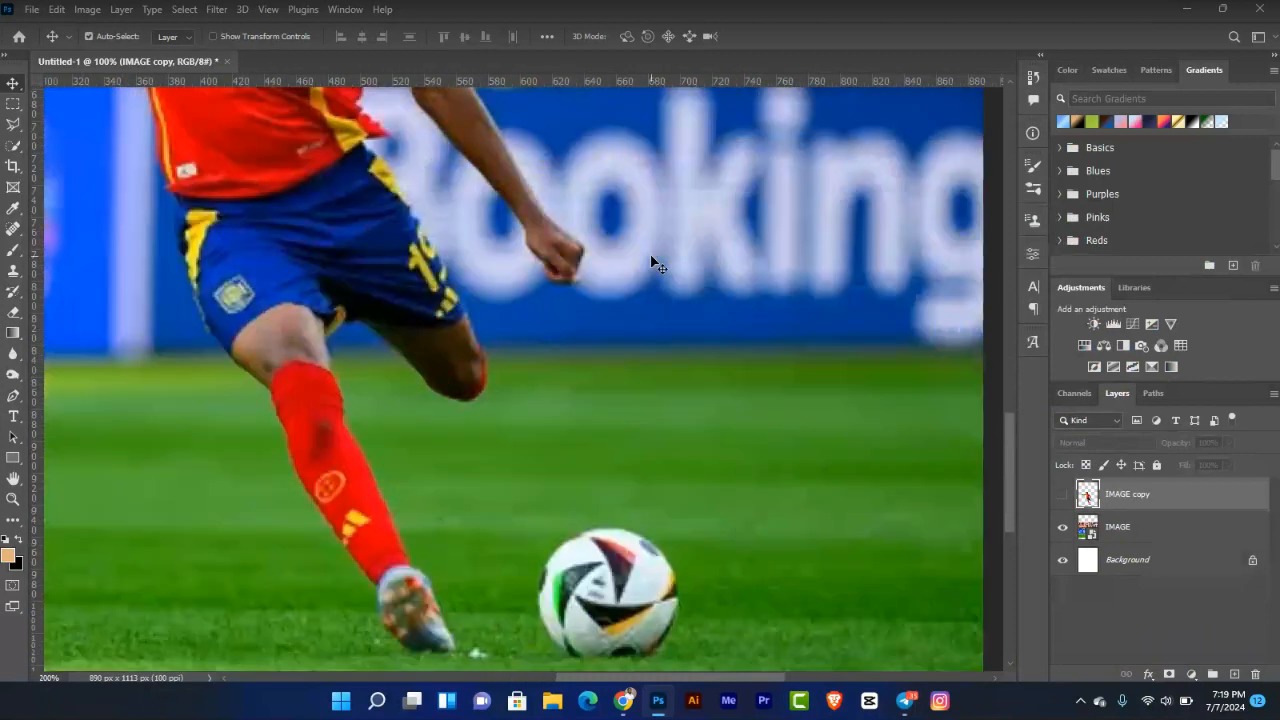
{"action": "left_click_drag", "start_coordinate": [469, 88], "coordinate": [443, 22]}
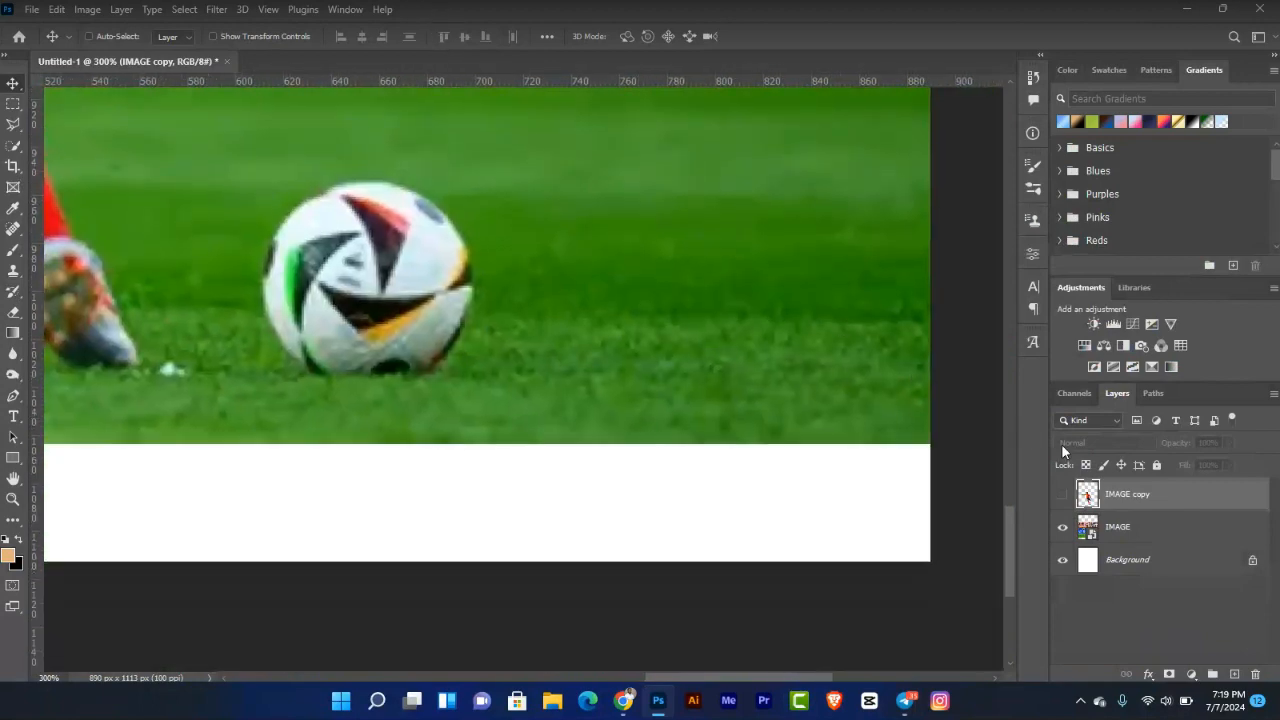
{"action": "left_click", "coordinate": [852, 444], "text": "ctrl"}
{"action": "key", "text": "l"}
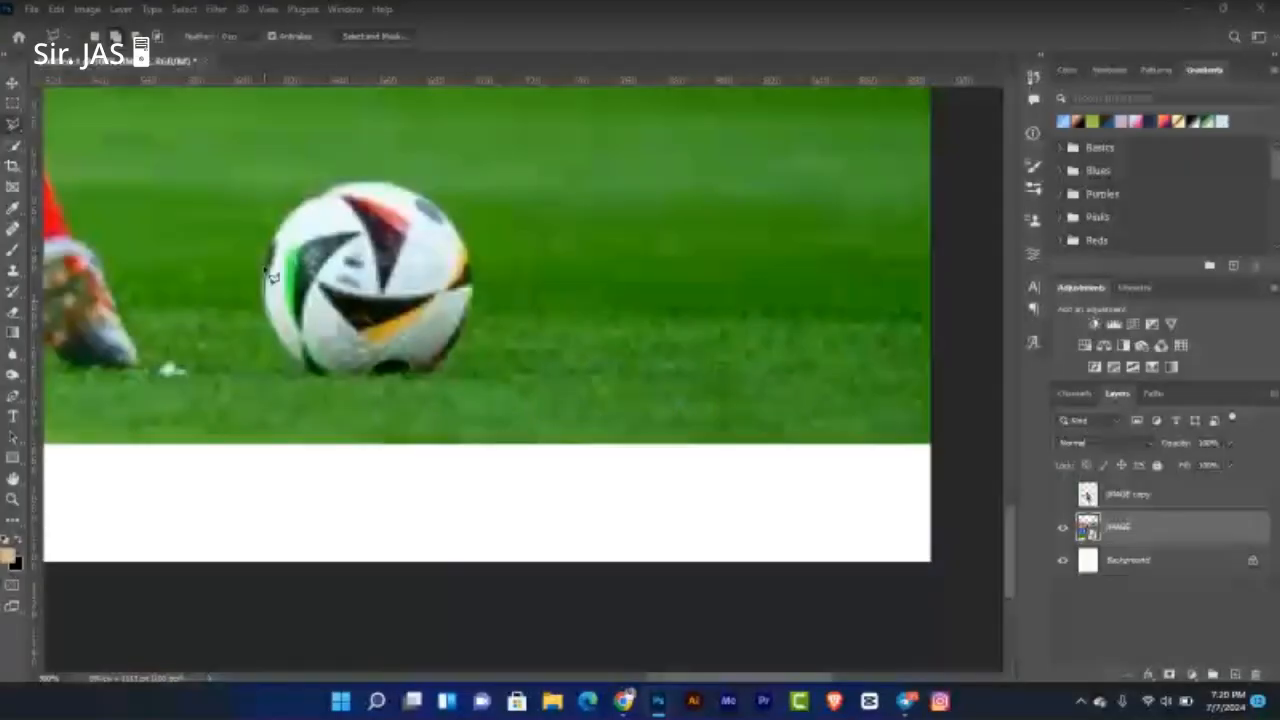
{"action": "left_click", "coordinate": [265, 268]}
{"action": "left_click", "coordinate": [275, 231]}
{"action": "left_click", "coordinate": [291, 214]}
{"action": "left_click", "coordinate": [314, 201]}
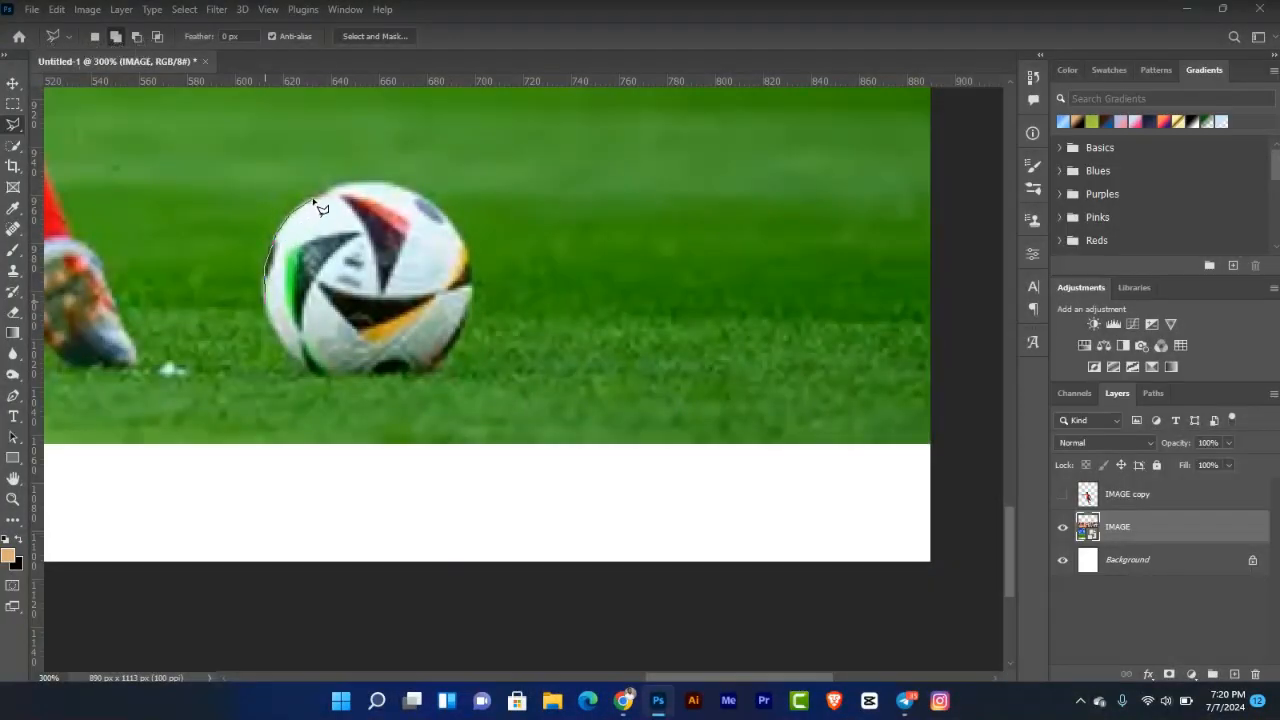
{"action": "left_click", "coordinate": [333, 189]}
{"action": "left_click", "coordinate": [352, 185]}
{"action": "left_click", "coordinate": [378, 184]}
{"action": "left_click", "coordinate": [400, 188]}
{"action": "double_click", "coordinate": [417, 193]}
{"action": "key", "text": "ctrl+d"}
{"action": "key", "text": "v"}
{"action": "key", "text": "ctrl+0"}
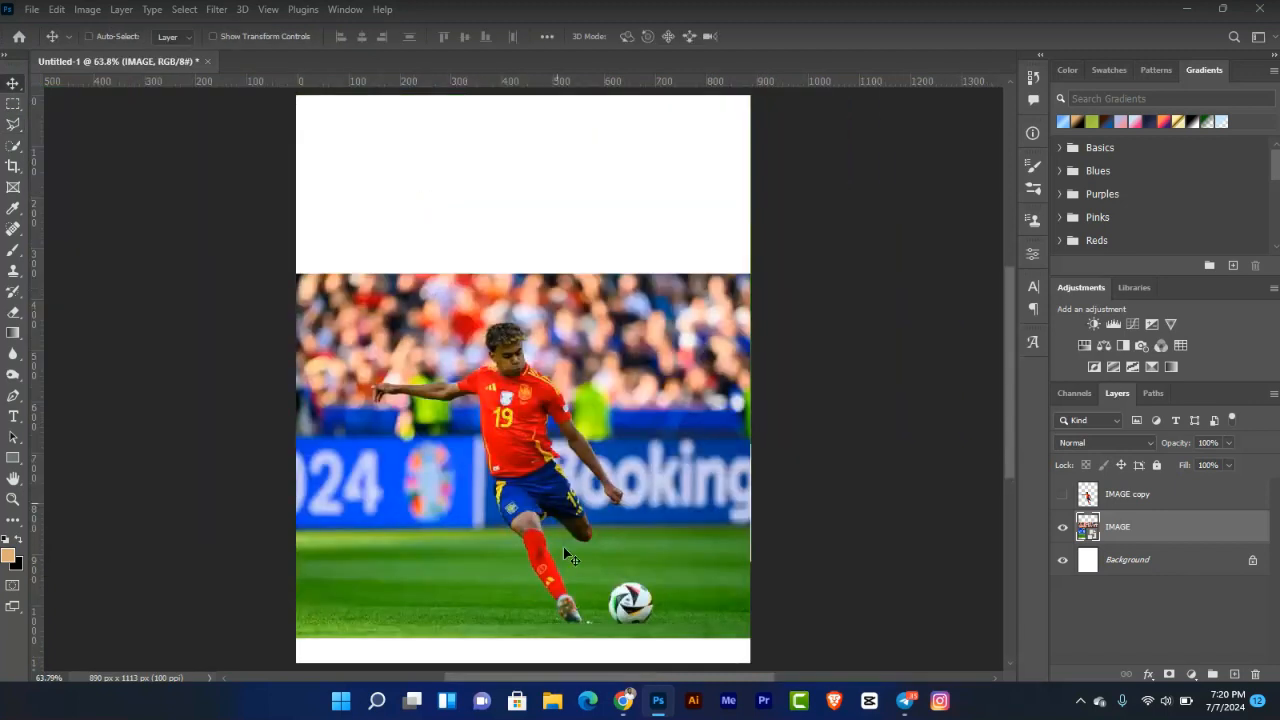
Switch to Chrome and open pngwing.com in place of the talkSPORT article.
{"action": "left_click", "coordinate": [621, 703]}
{"action": "left_click", "coordinate": [490, 16]}
{"action": "left_click", "coordinate": [501, 52]}
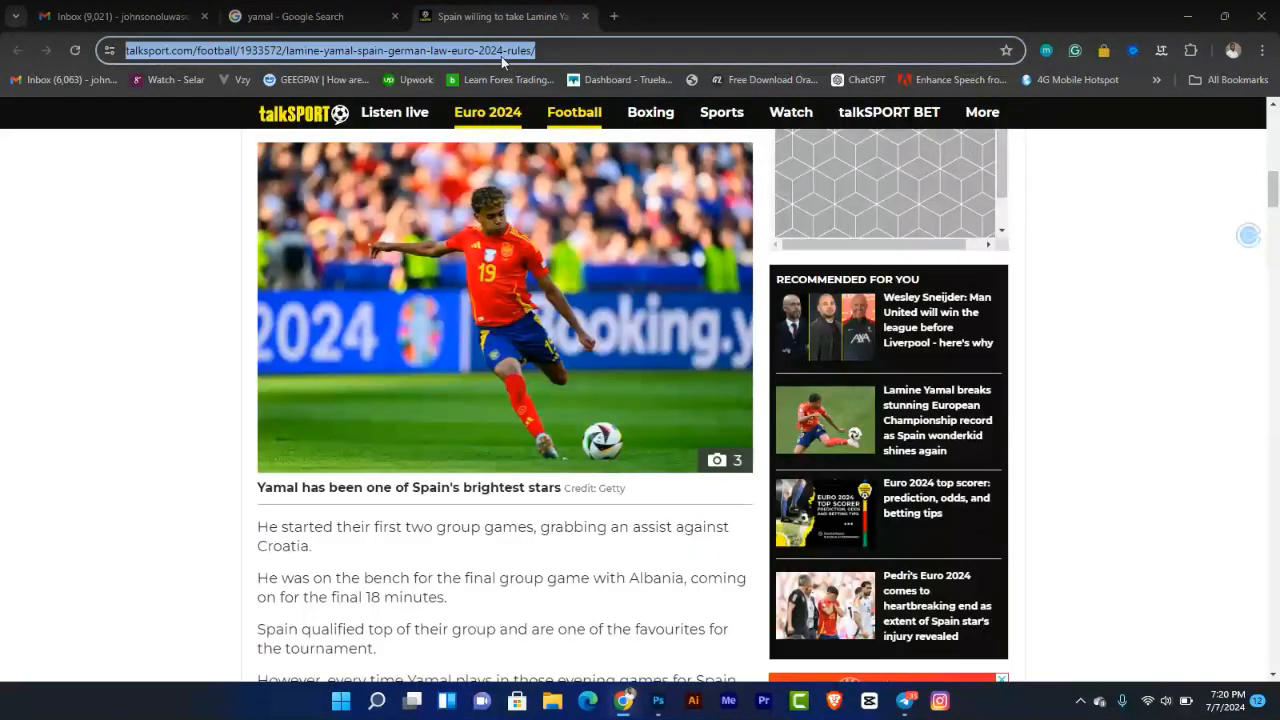
{"action": "type", "text": "png"}
{"action": "key", "text": "Return"}
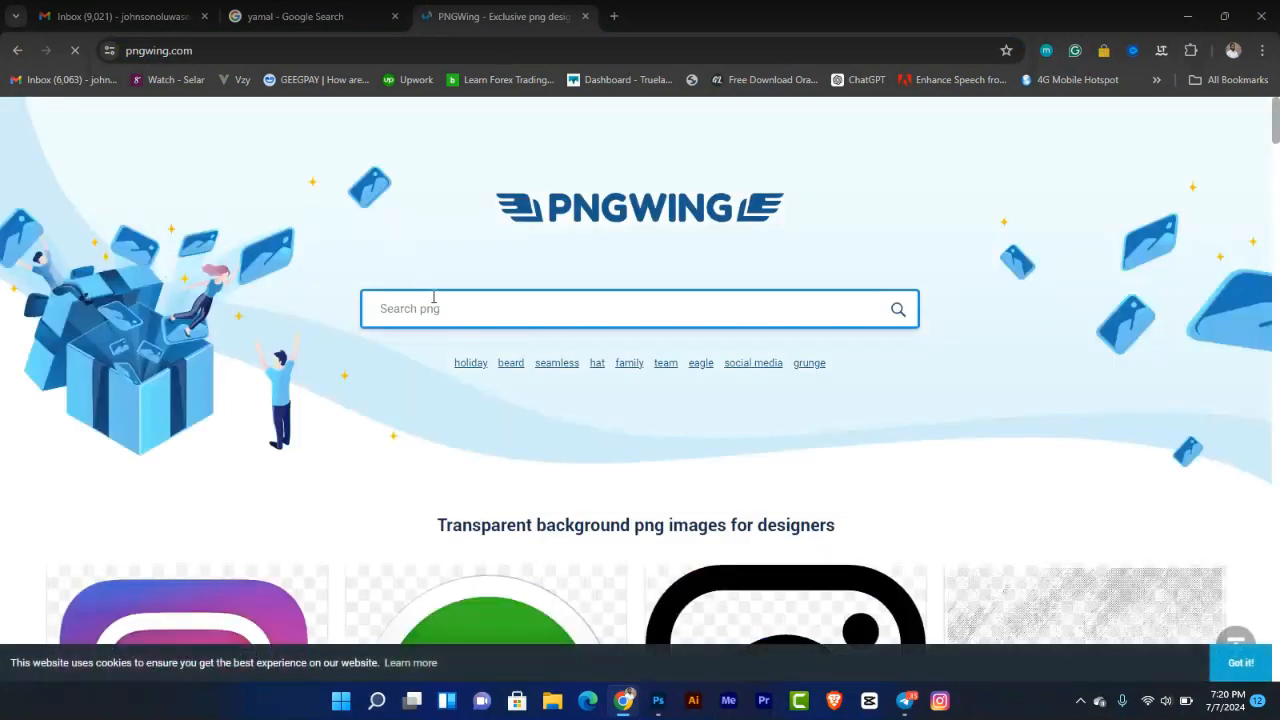
Search PNGWing for football images.
{"action": "left_click", "coordinate": [433, 297]}
{"action": "type", "text": "footba"}
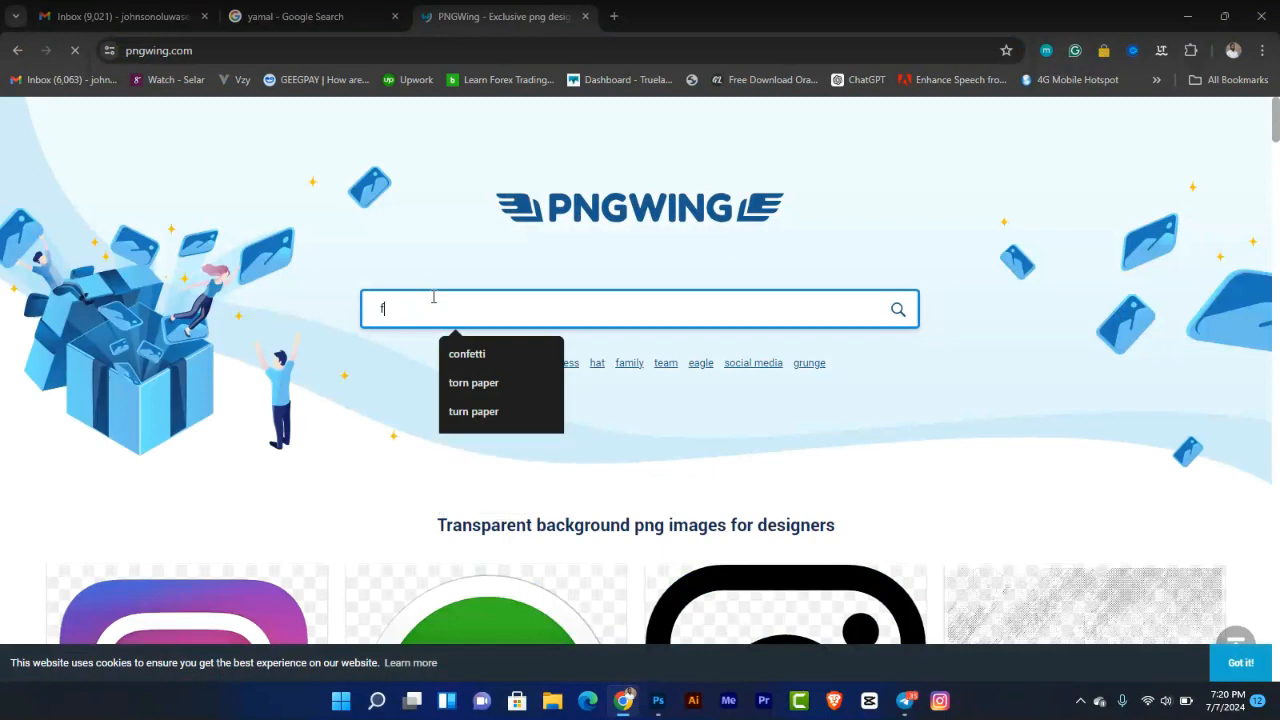
{"action": "type", "text": "ll"}
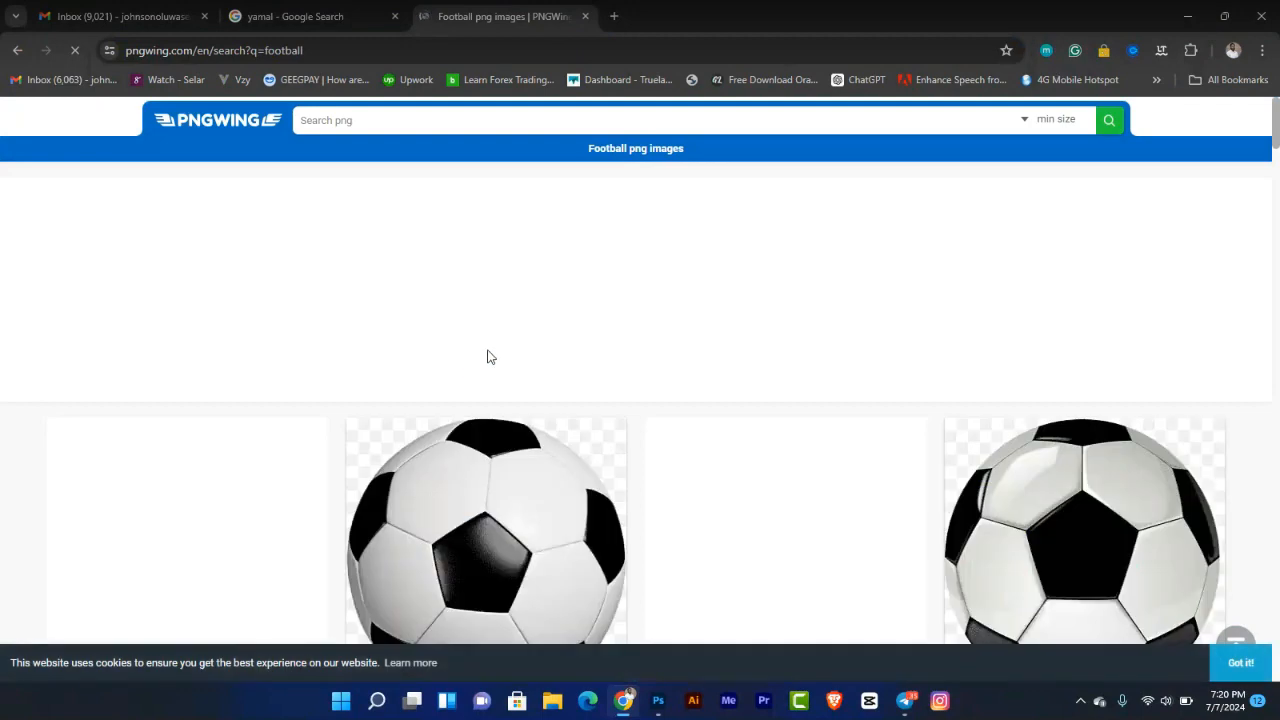
Browse the football results and open the 1873x1864px black-and-white football image.
{"action": "scroll", "coordinate": [540, 370], "scroll_direction": "down", "scroll_amount": 2}
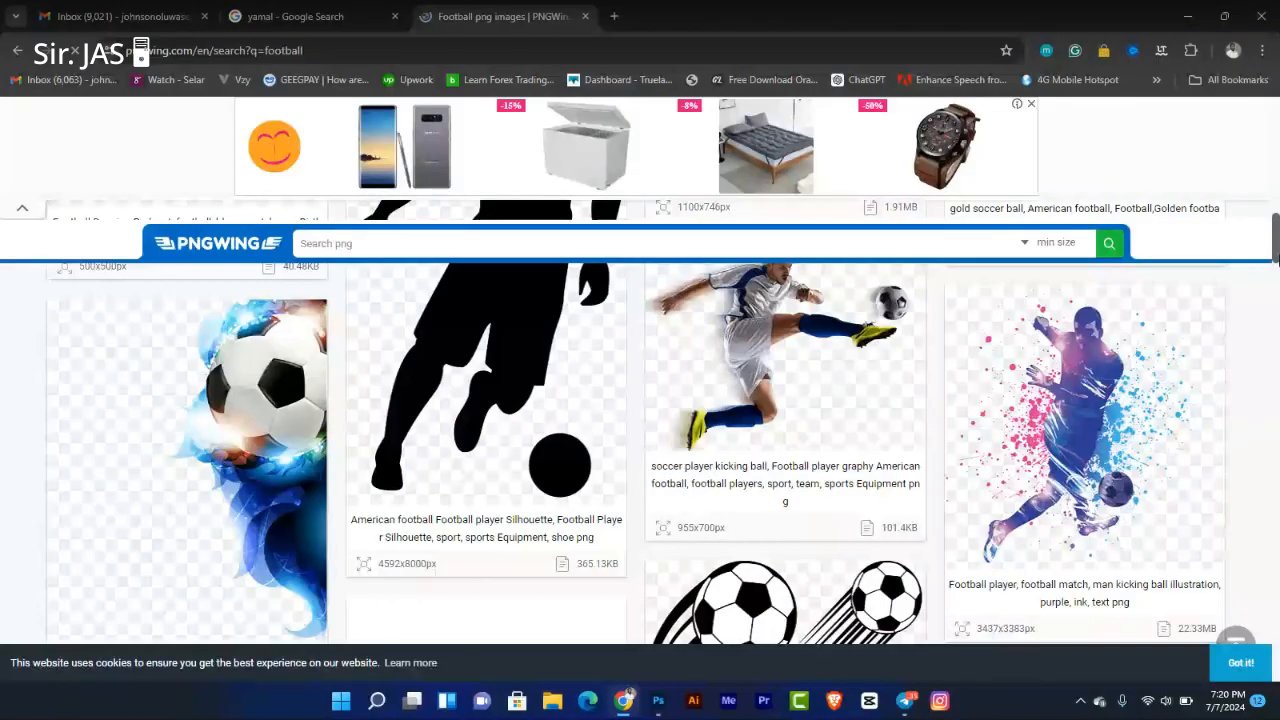
{"action": "left_click_drag", "start_coordinate": [1277, 258], "coordinate": [1277, 140]}
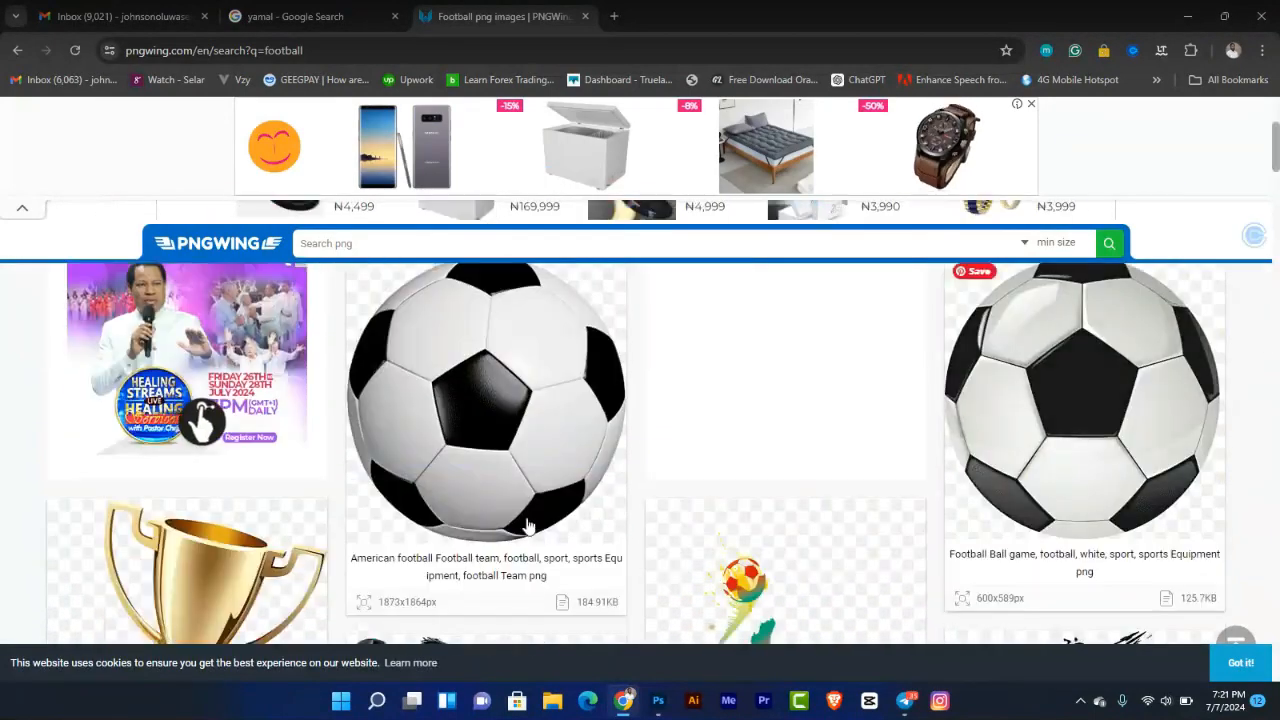
{"action": "left_click", "coordinate": [479, 436]}
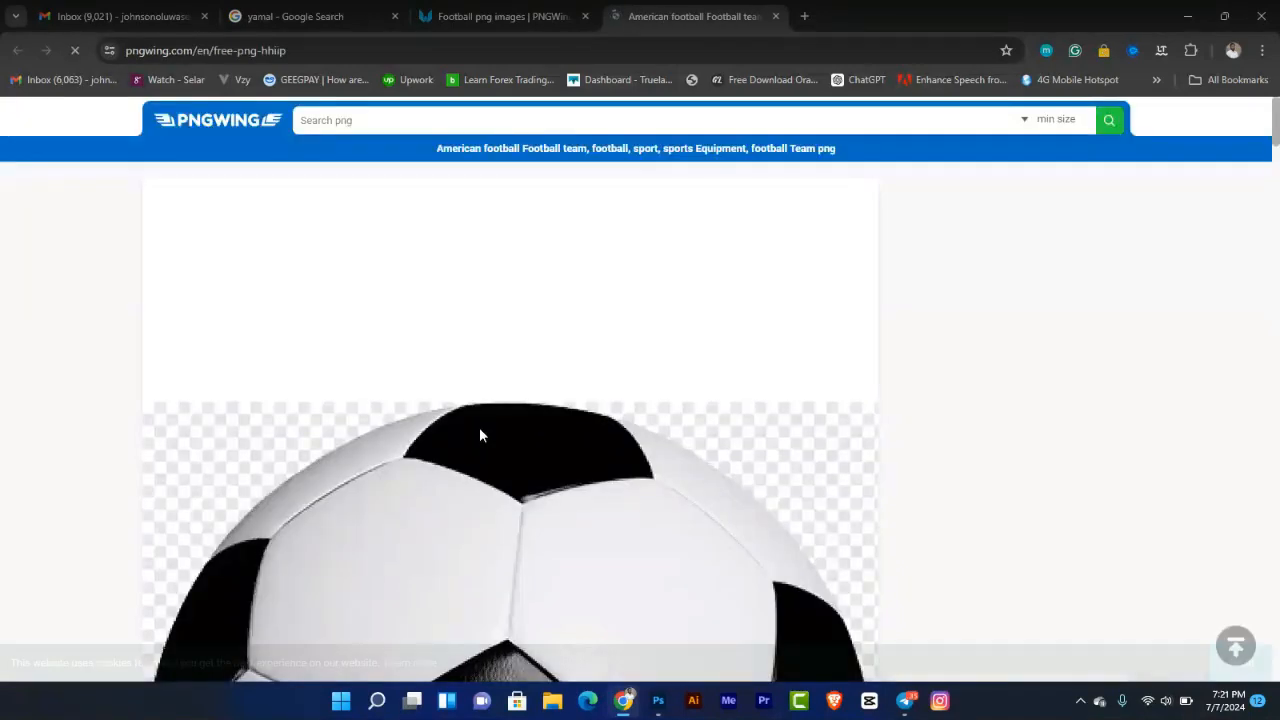
Browse the related football images and open the 600x600px Nike ball with red and orange accents.
{"action": "scroll", "coordinate": [923, 334], "scroll_direction": "down", "scroll_amount": 4}
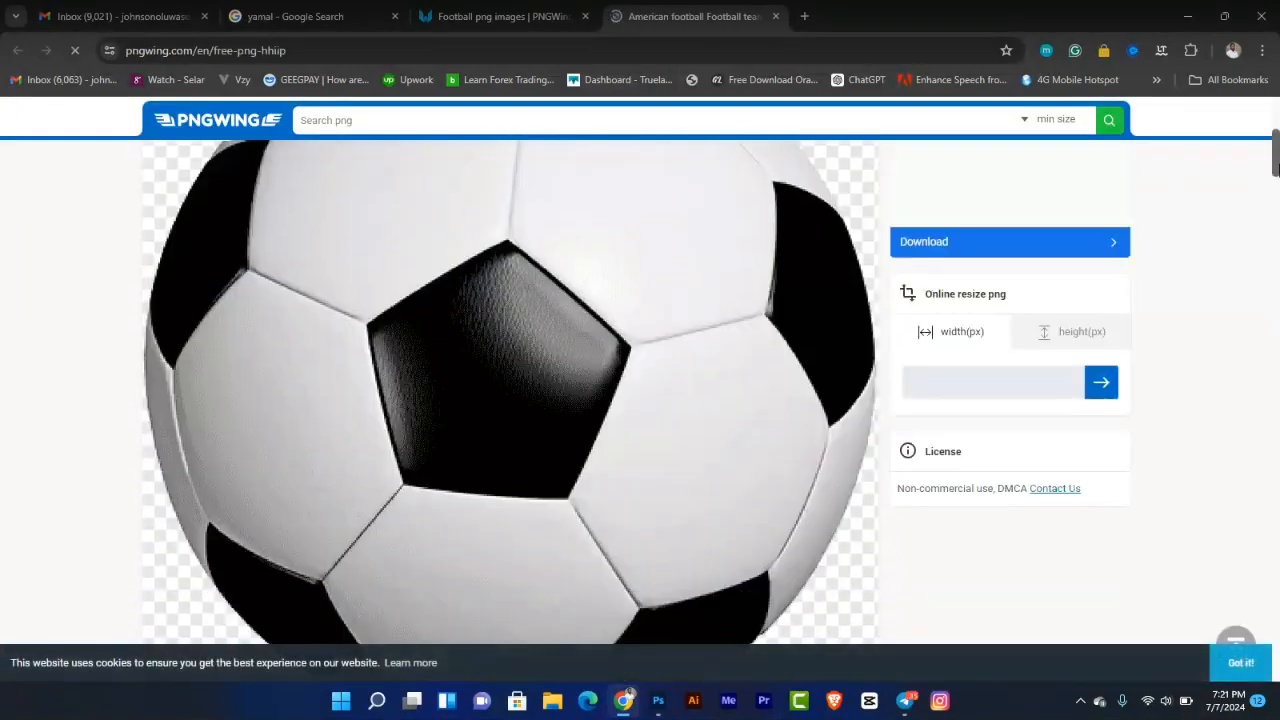
{"action": "left_click_drag", "start_coordinate": [1277, 165], "coordinate": [1277, 348]}
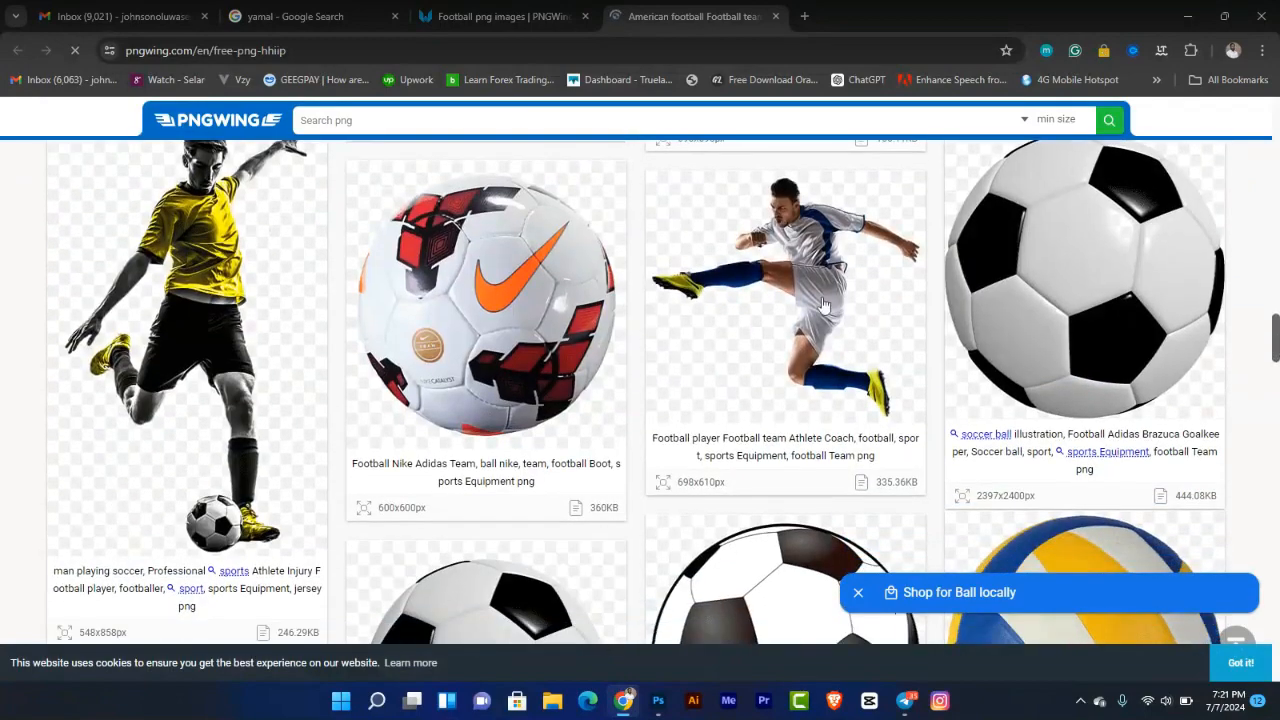
{"action": "left_click", "coordinate": [543, 318]}
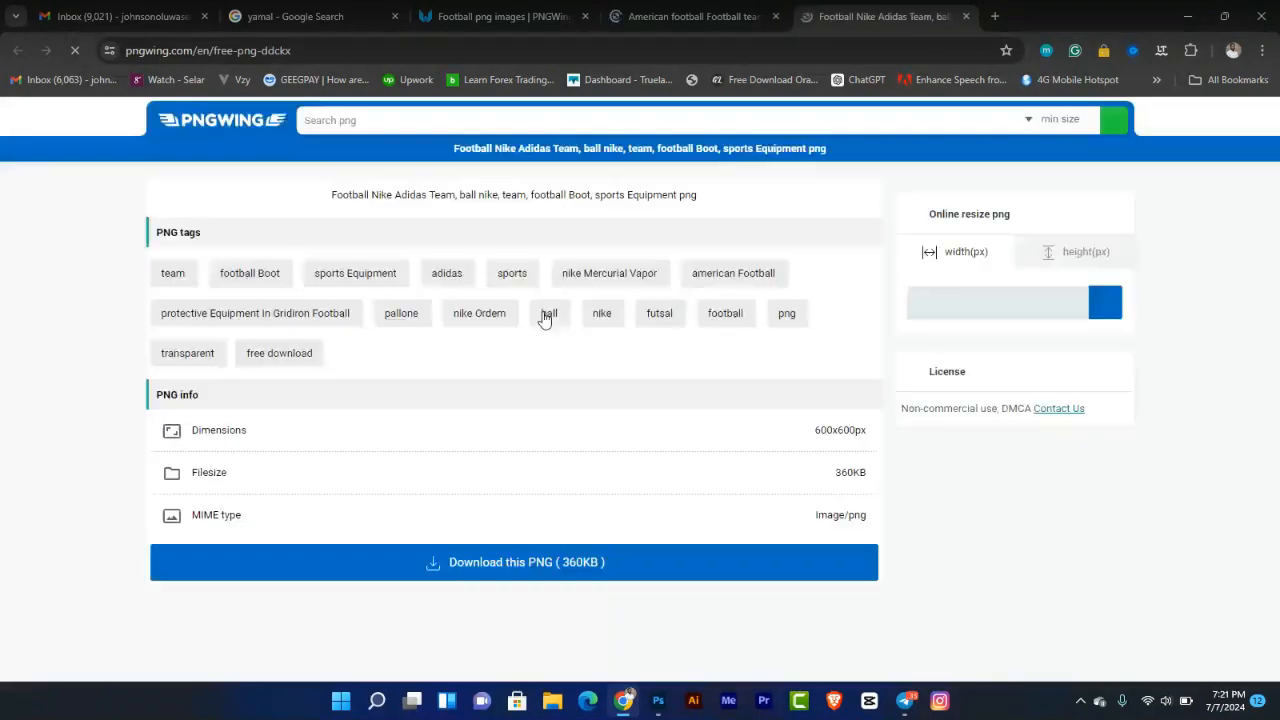
Download the Nike football PNG, dismissing the ad and solving the character-order verification.
{"action": "scroll", "coordinate": [545, 318], "scroll_direction": "down", "scroll_amount": 4}
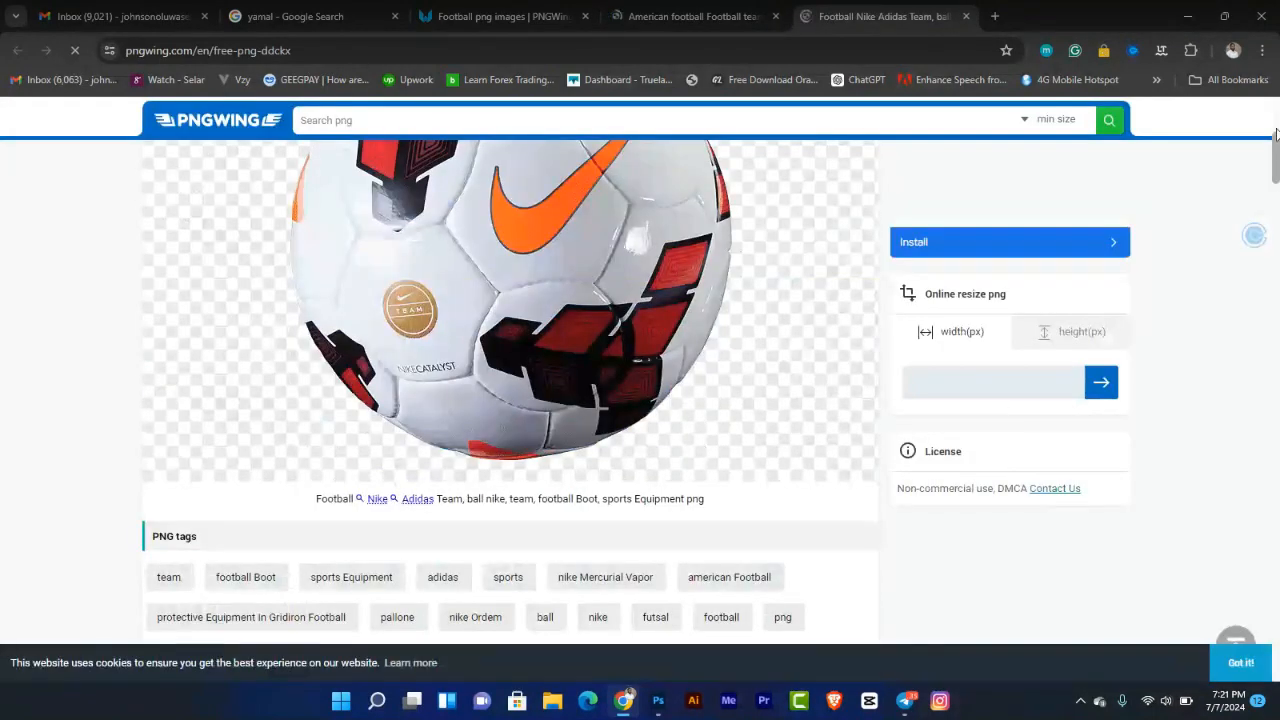
{"action": "left_click_drag", "start_coordinate": [1277, 143], "coordinate": [1274, 202]}
{"action": "left_click", "coordinate": [462, 255]}
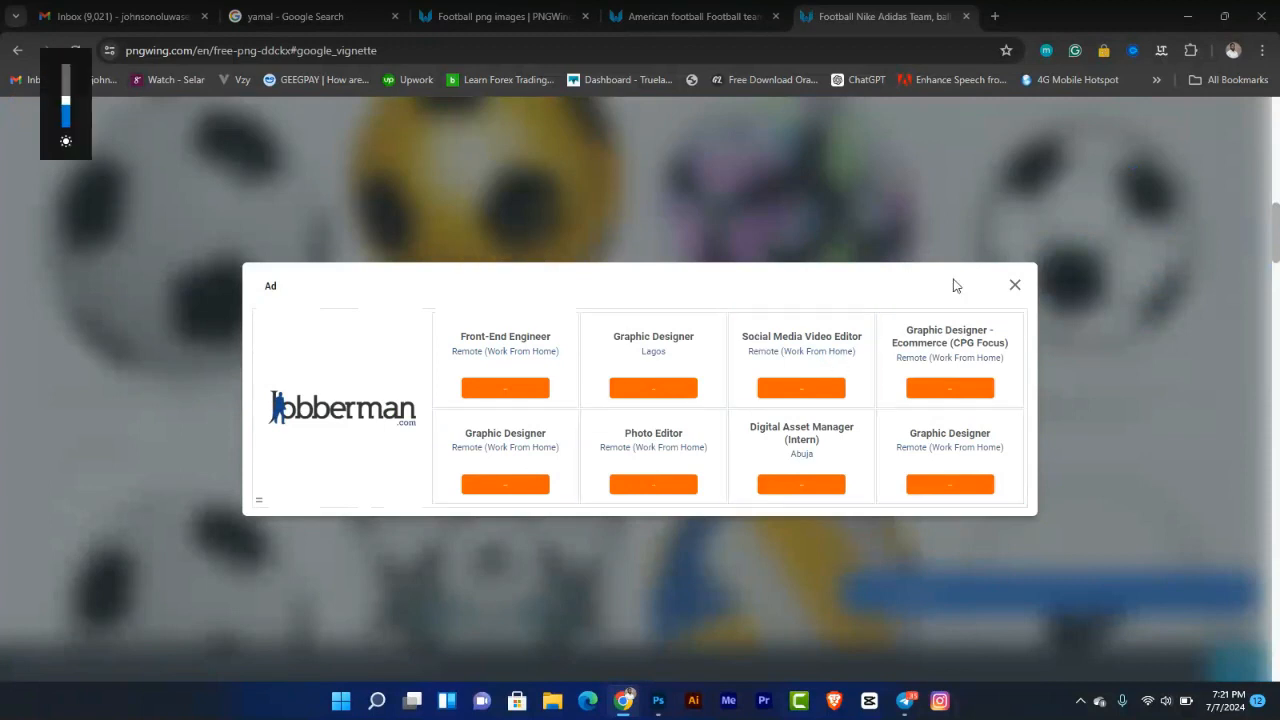
{"action": "left_click", "coordinate": [1014, 286]}
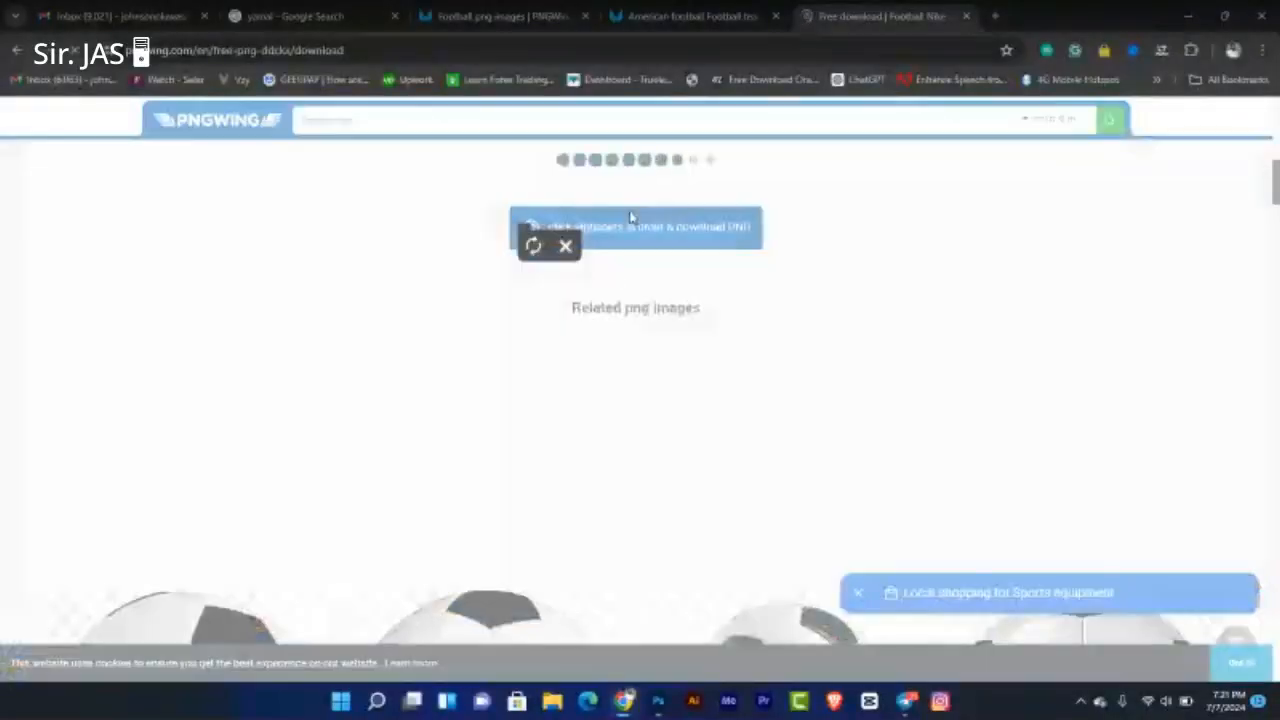
{"action": "left_click", "coordinate": [630, 217]}
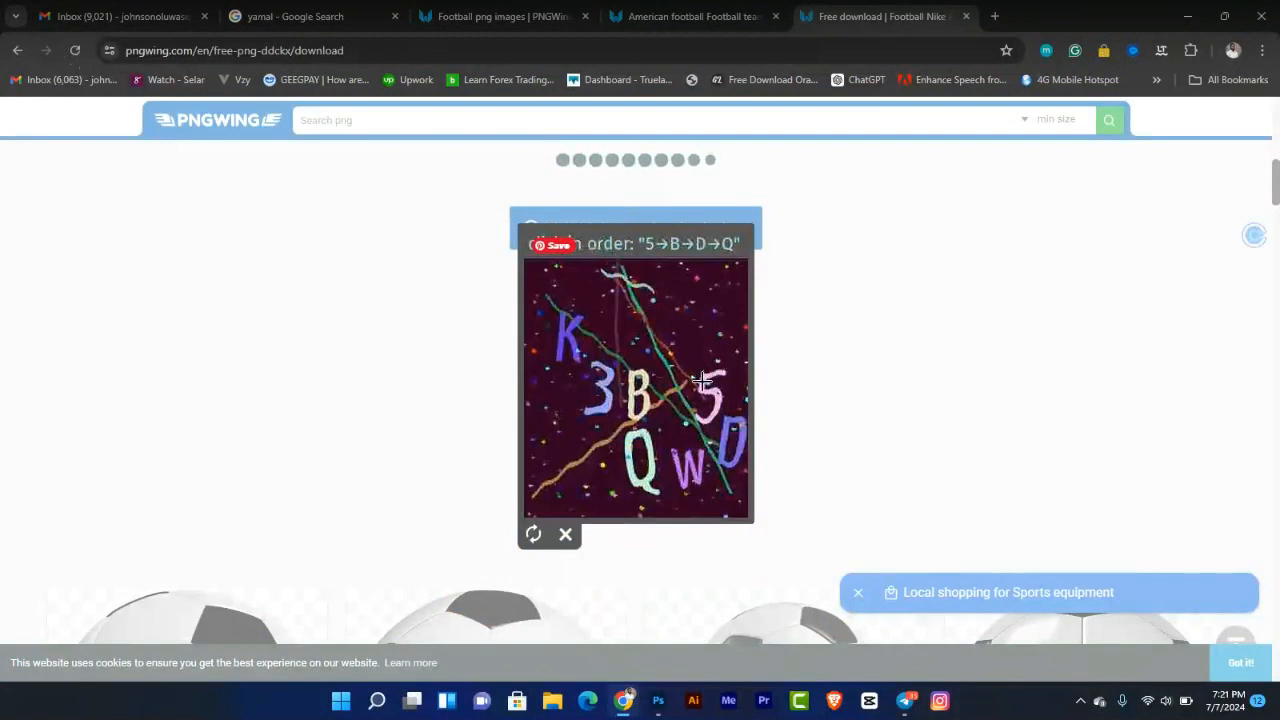
{"action": "left_click", "coordinate": [702, 382]}
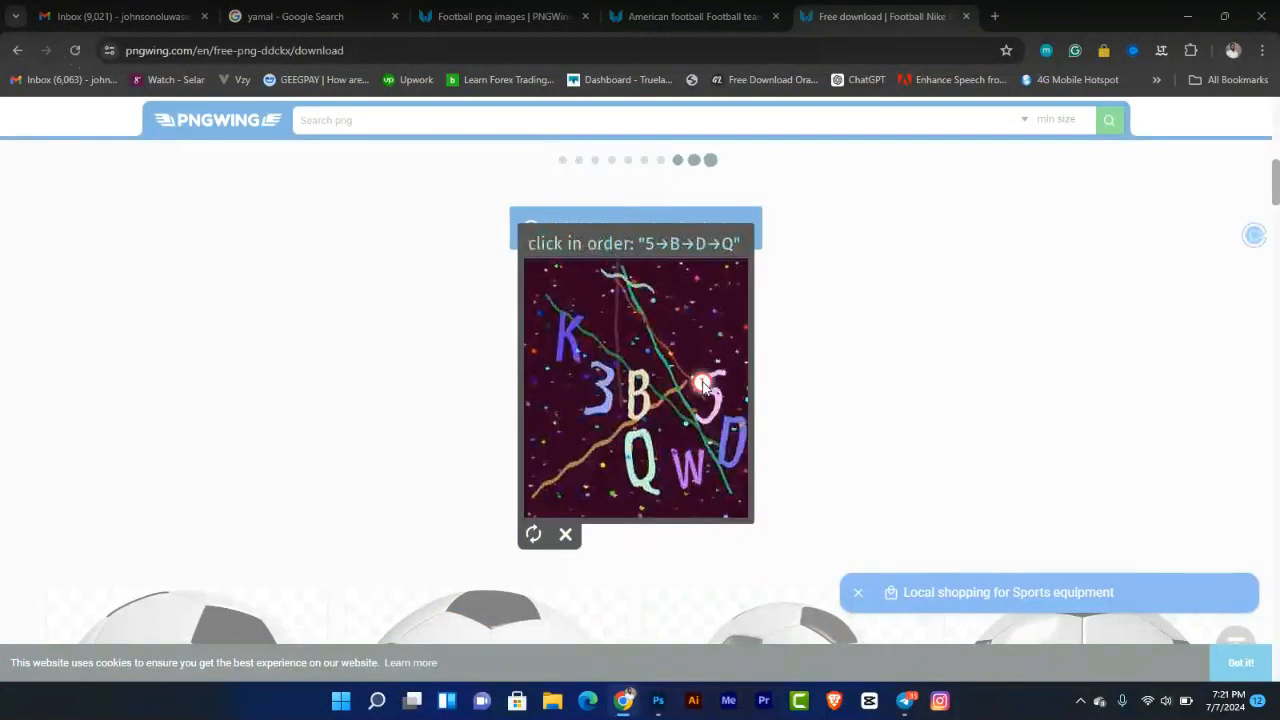
{"action": "left_click", "coordinate": [630, 394]}
{"action": "left_click", "coordinate": [724, 440]}
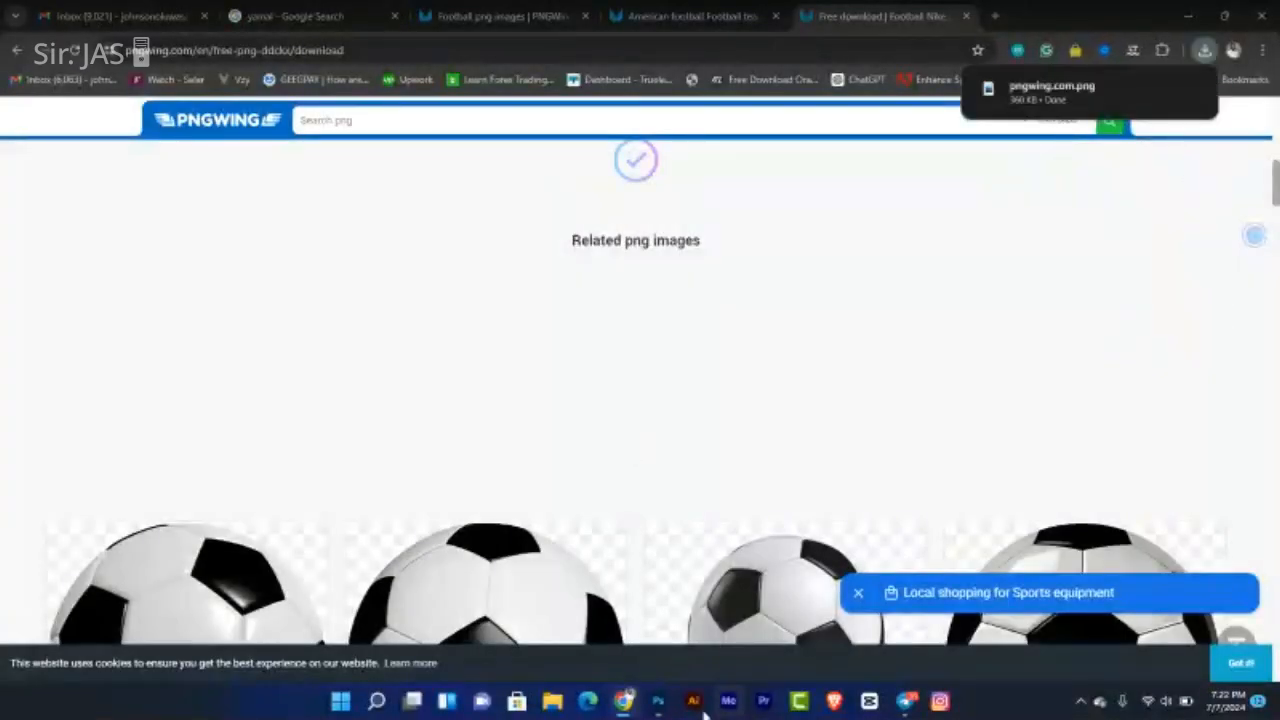
Switch to Photoshop, hide the IMAGE stadium photo layer and show the IMAGE copy cutout layer.
{"action": "left_click", "coordinate": [657, 700]}
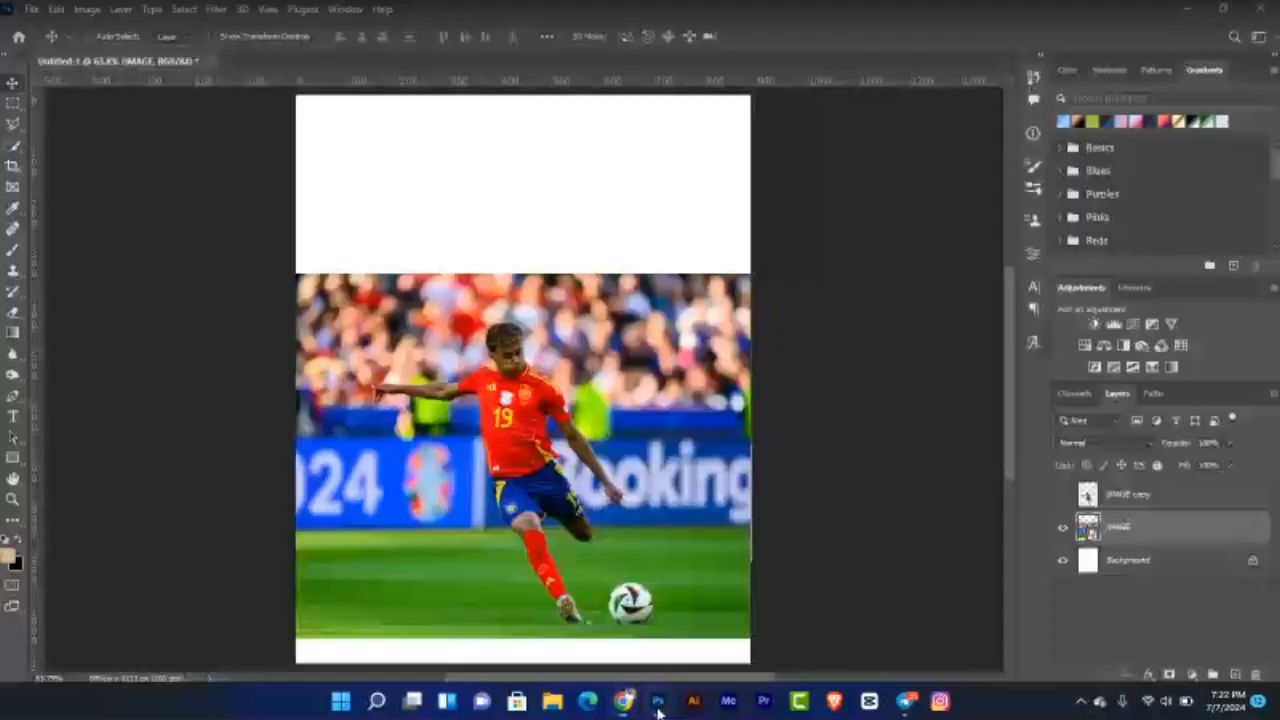
{"action": "left_click", "coordinate": [1064, 528]}
{"action": "left_click", "coordinate": [1064, 494]}
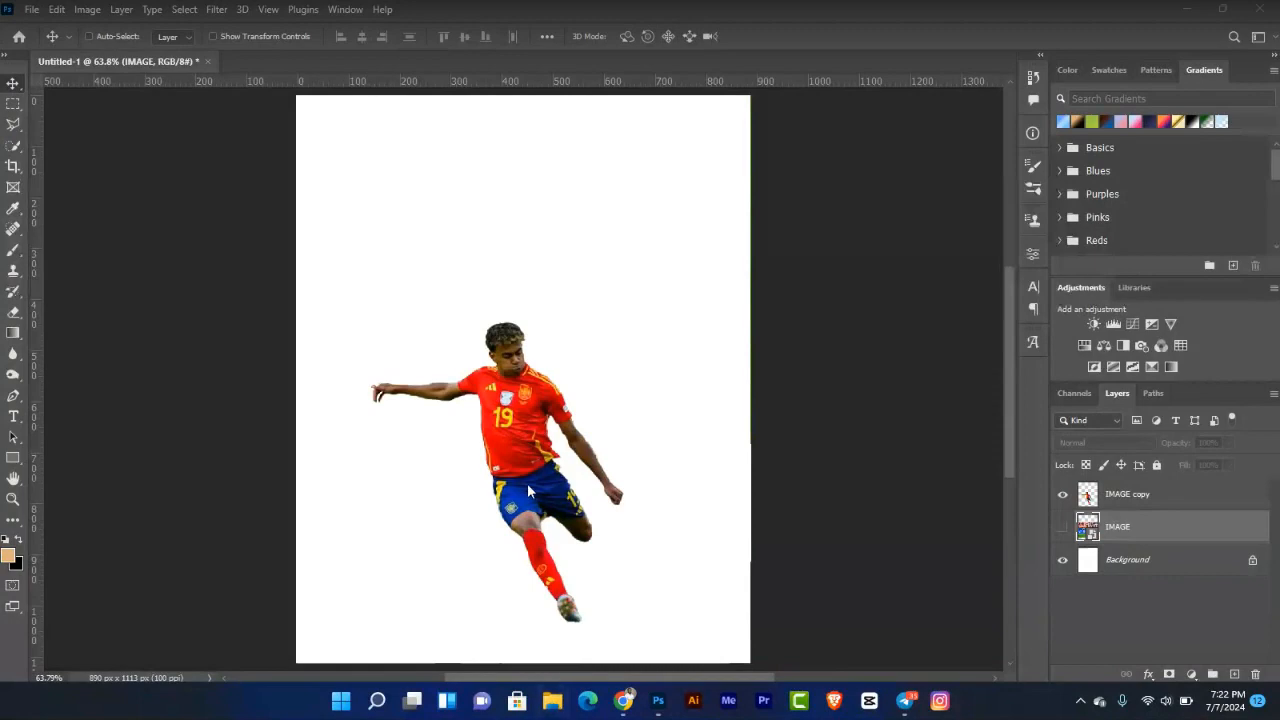
Place pngwing.com from the Downloads folder into the poster, scaled to about 11.12% beside the player's foot.
{"action": "key", "text": "super+e"}
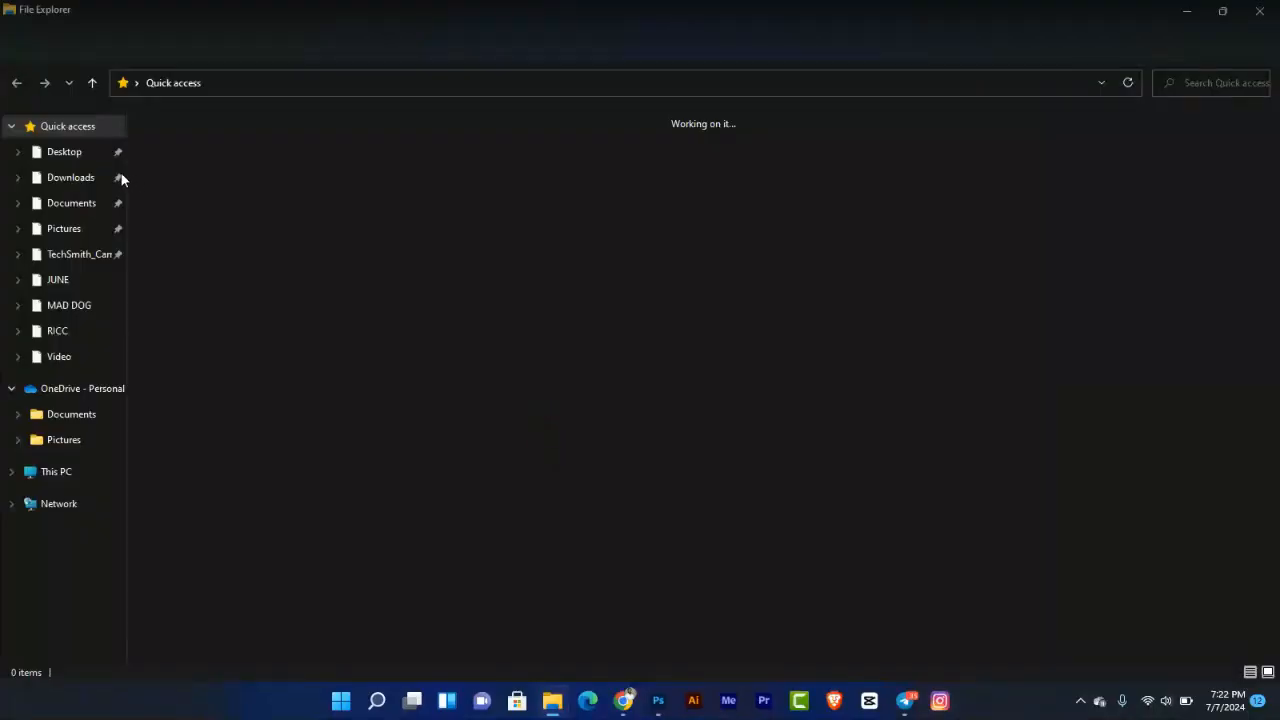
{"action": "left_click", "coordinate": [66, 180]}
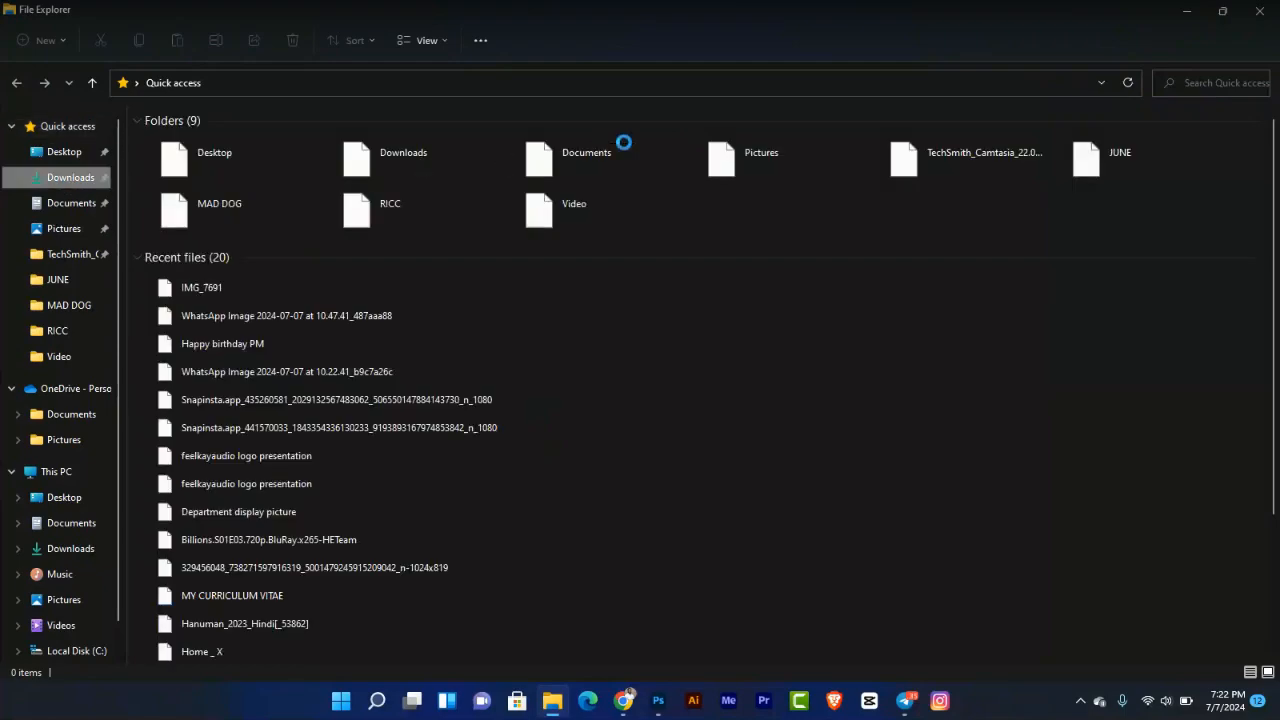
{"action": "left_click", "coordinate": [1222, 13]}
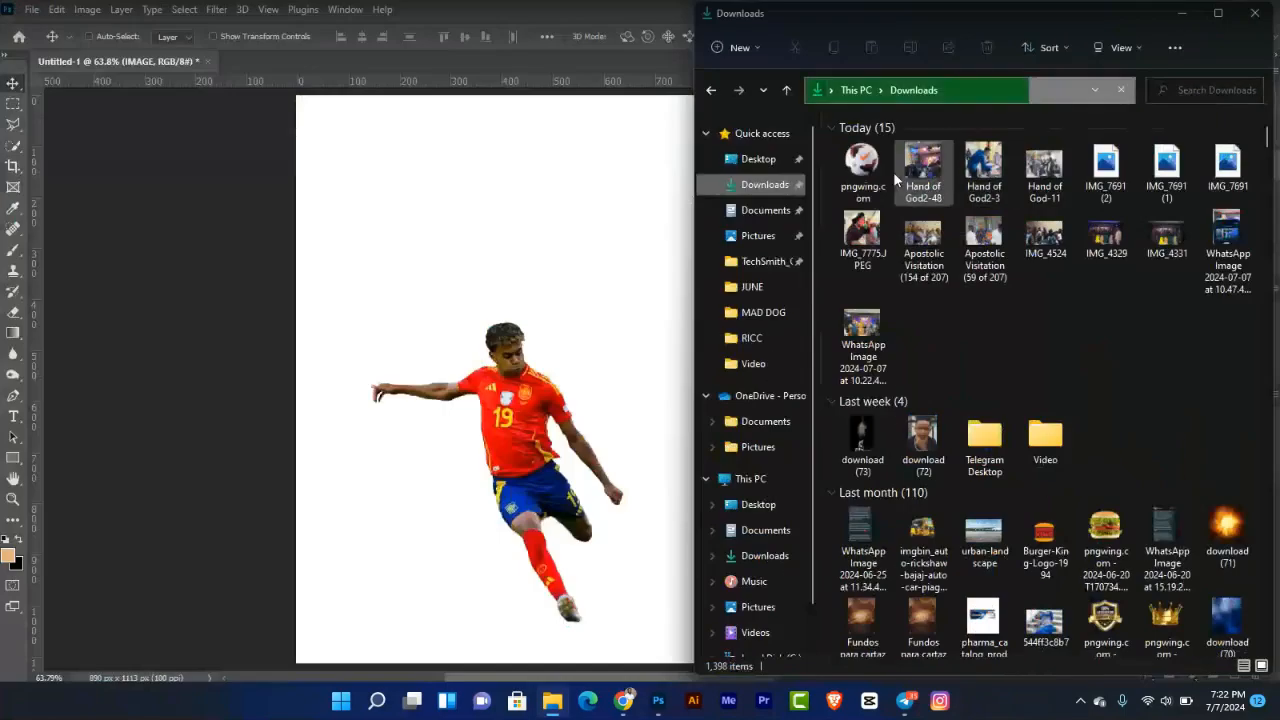
{"action": "left_click", "coordinate": [611, 598]}
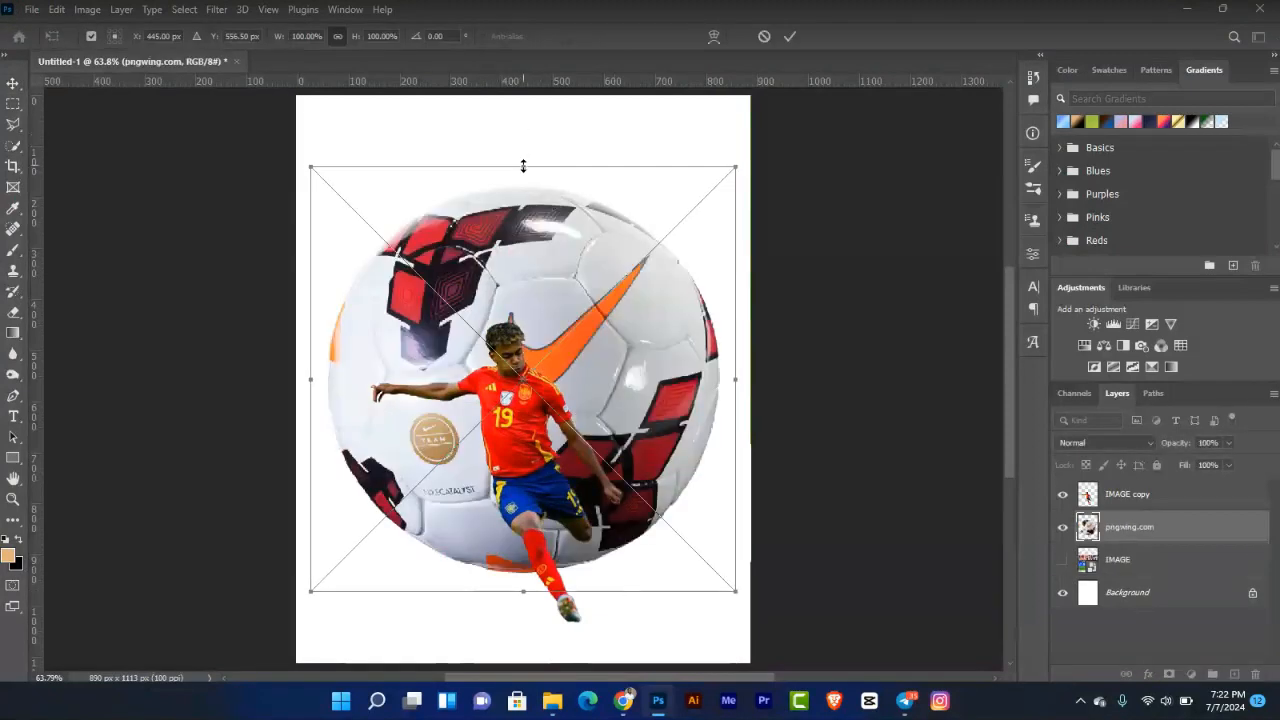
{"action": "left_click_drag", "start_coordinate": [523, 167], "coordinate": [645, 586]}
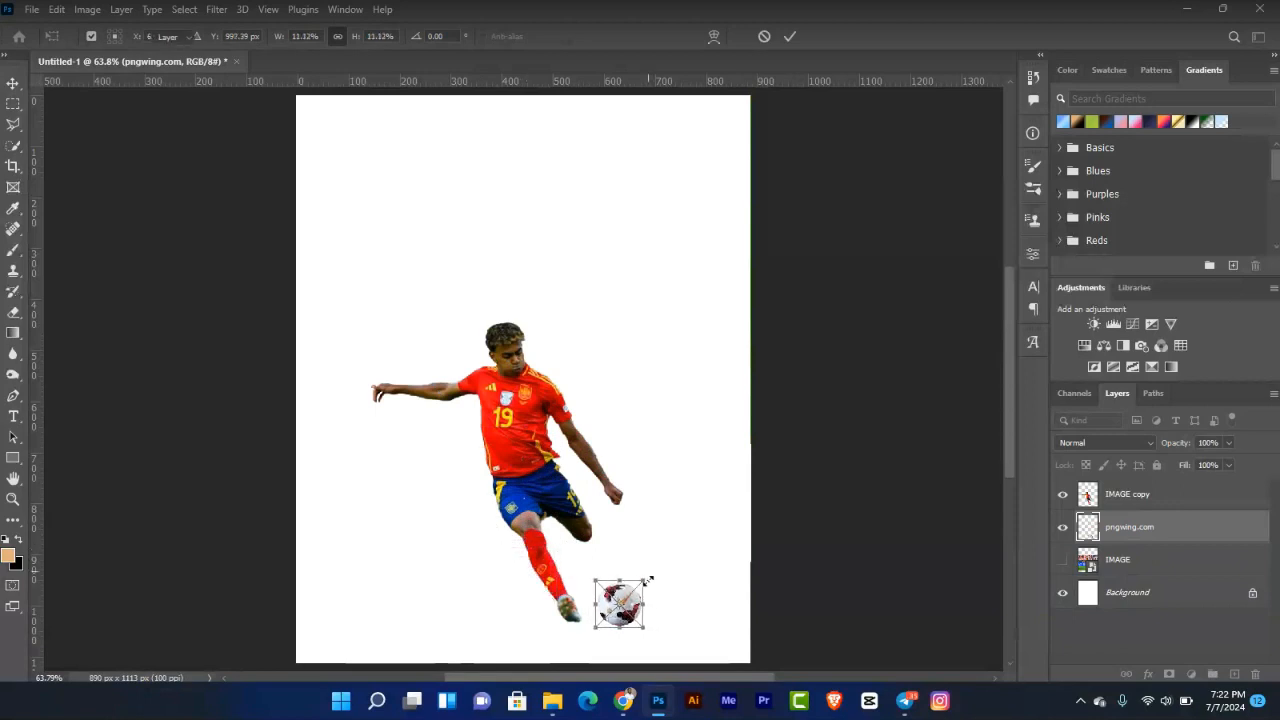
{"action": "key", "text": "Return"}
Show the IMAGE stadium photo layer, align the placed ball over the original ball and rename its layer football.
{"action": "left_click", "coordinate": [1062, 560]}
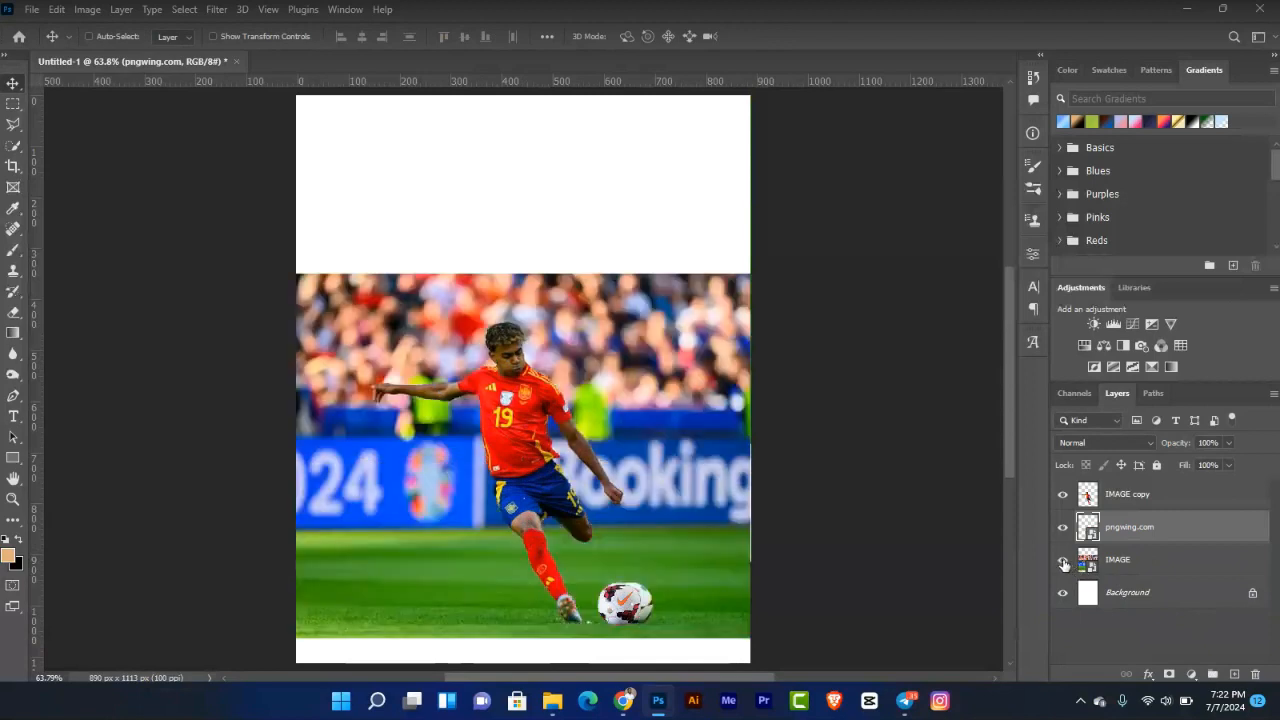
{"action": "double_click", "coordinate": [1130, 527]}
{"action": "type", "text": "football"}
{"action": "key", "text": "Return"}
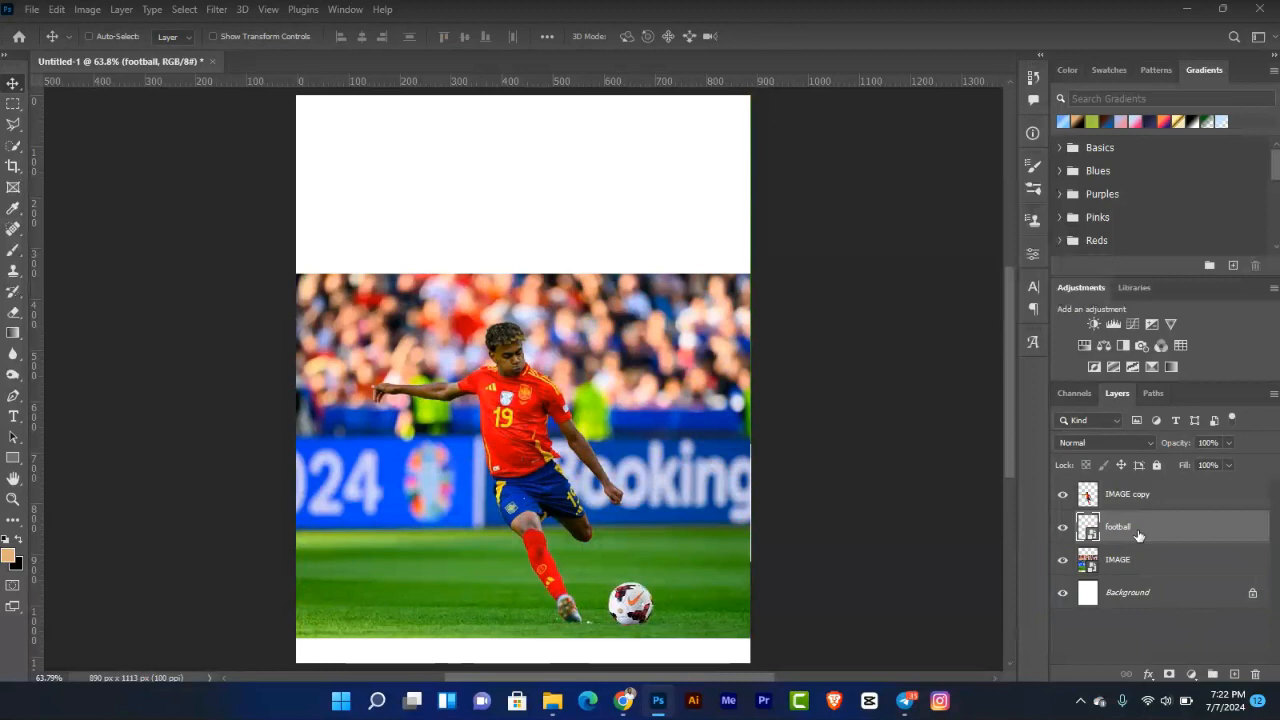
Enlarge the football layer to about 11.42% so that it covers the original ball in the photo.
{"action": "key", "text": "ctrl+1"}
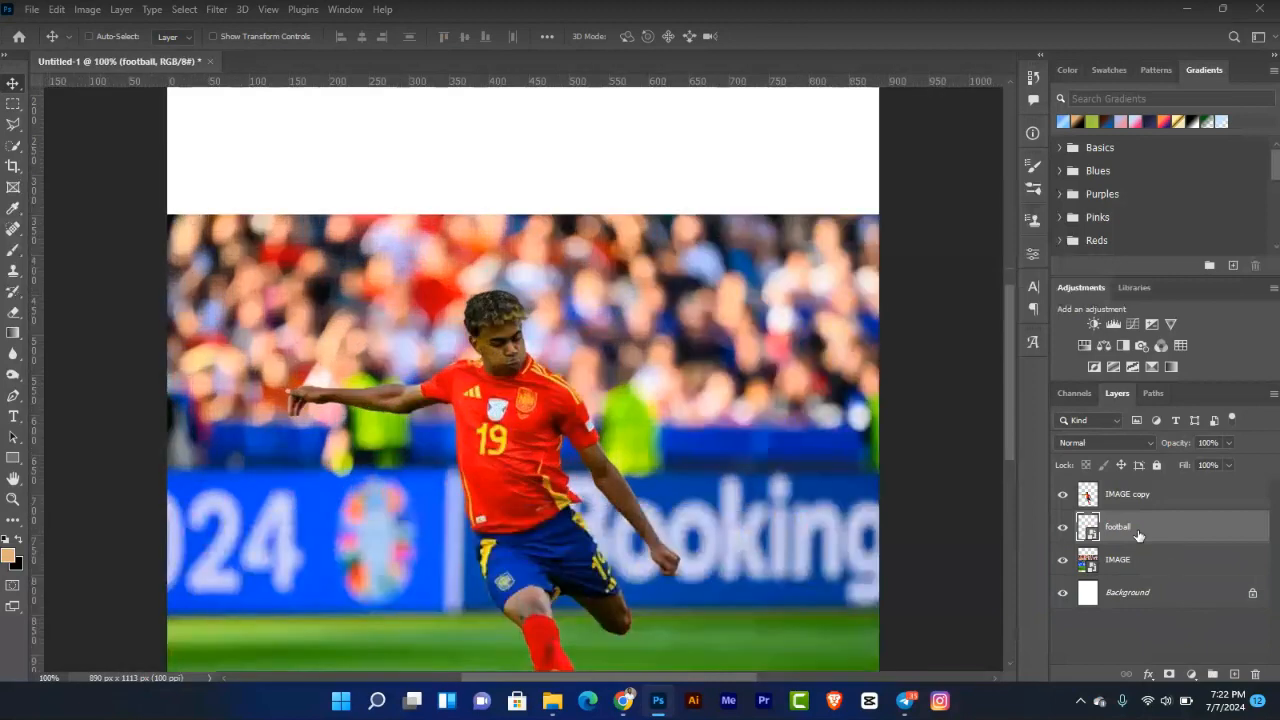
{"action": "left_click_drag", "start_coordinate": [678, 535], "coordinate": [622, 285]}
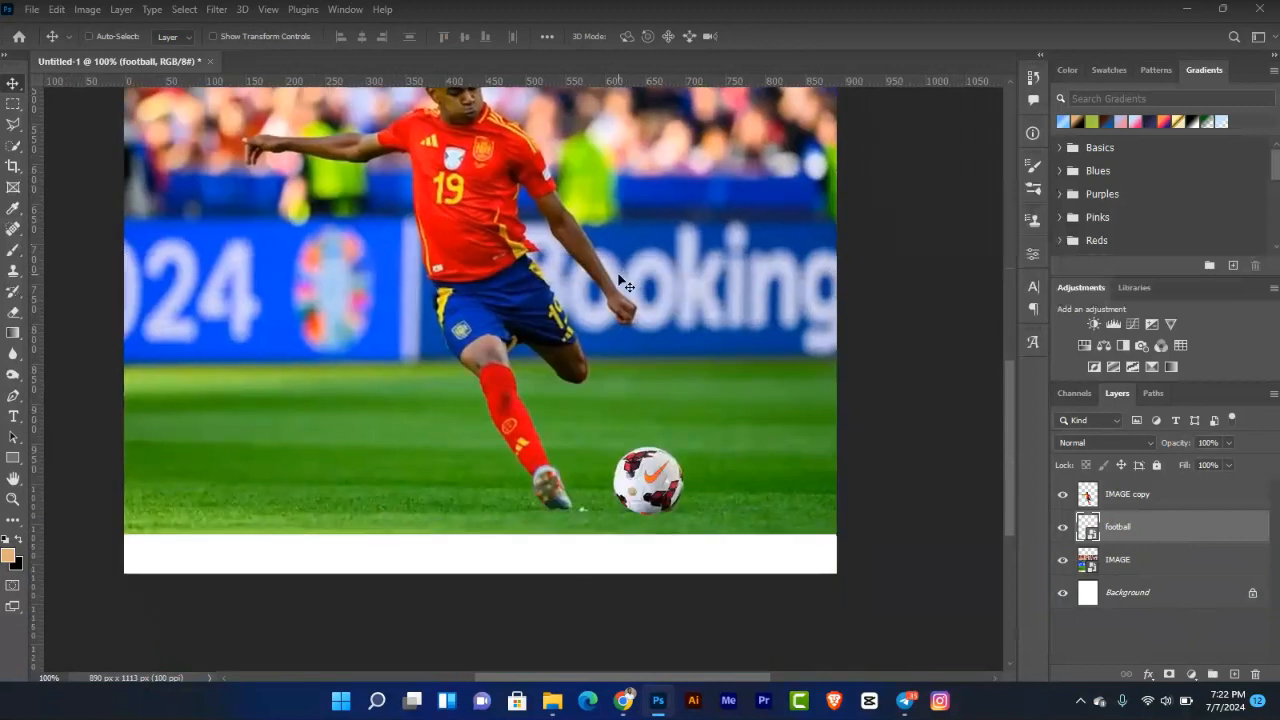
{"action": "key", "text": "ctrl+t"}
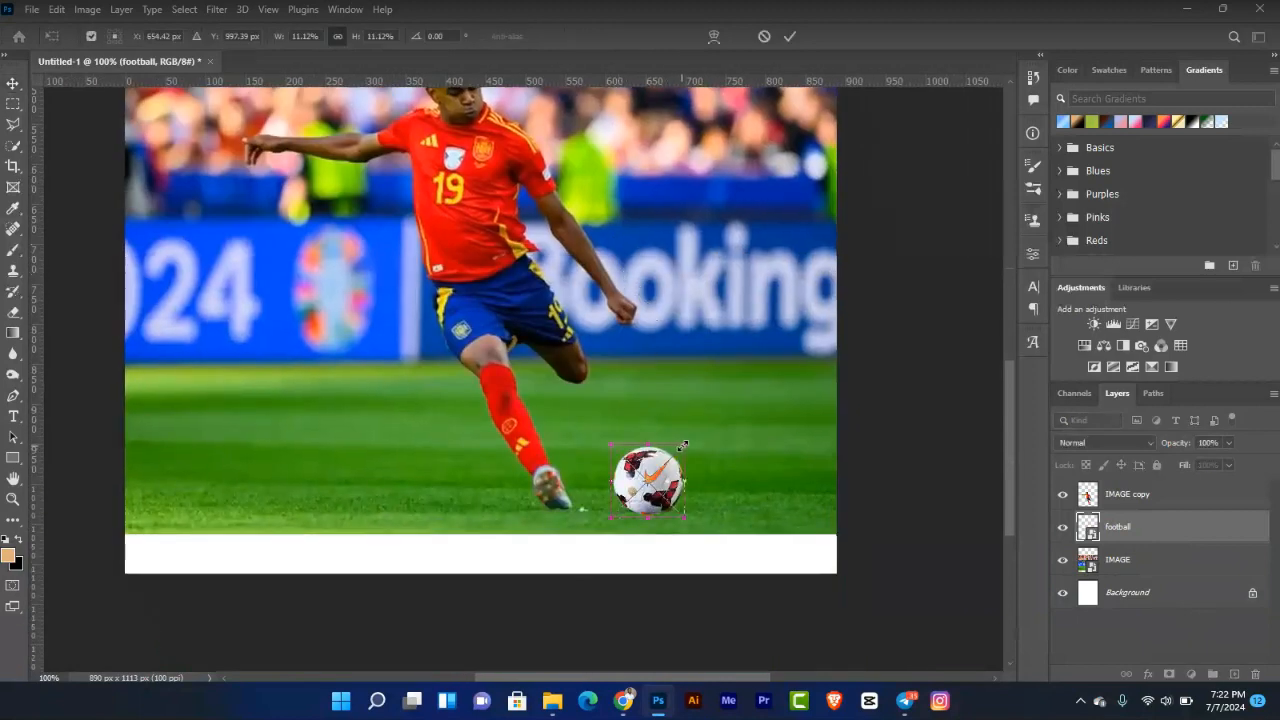
{"action": "left_click_drag", "start_coordinate": [684, 445], "coordinate": [686, 445]}
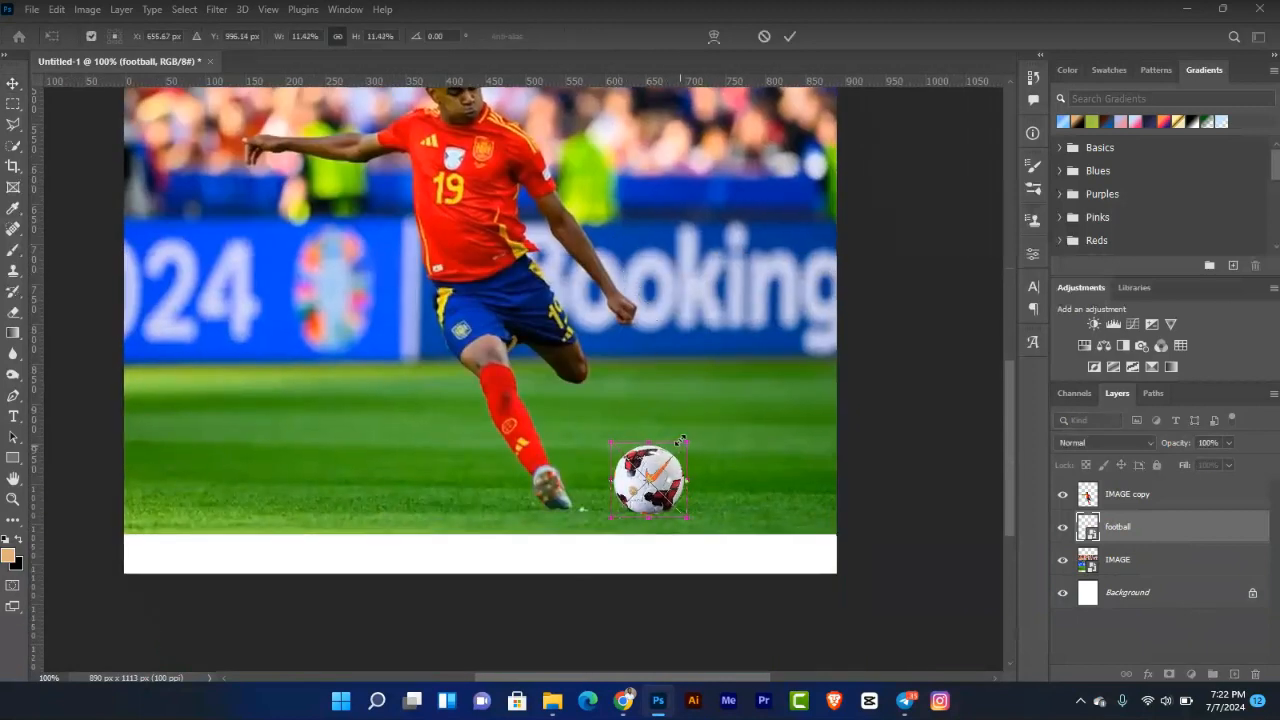
{"action": "key", "text": "Return"}
Compare the football layer with the original ball by toggling its visibility, and hide the IMAGE stadium photo layer.
{"action": "left_click", "coordinate": [1063, 527]}
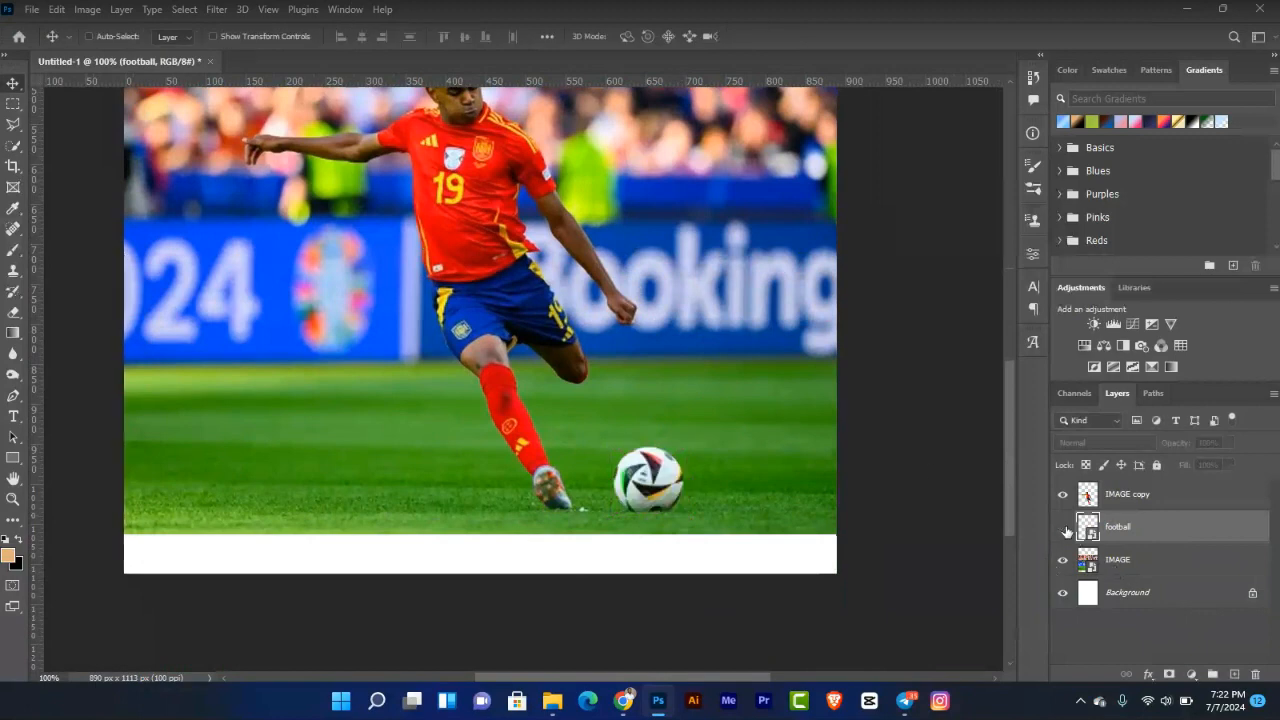
{"action": "left_click", "coordinate": [1063, 528]}
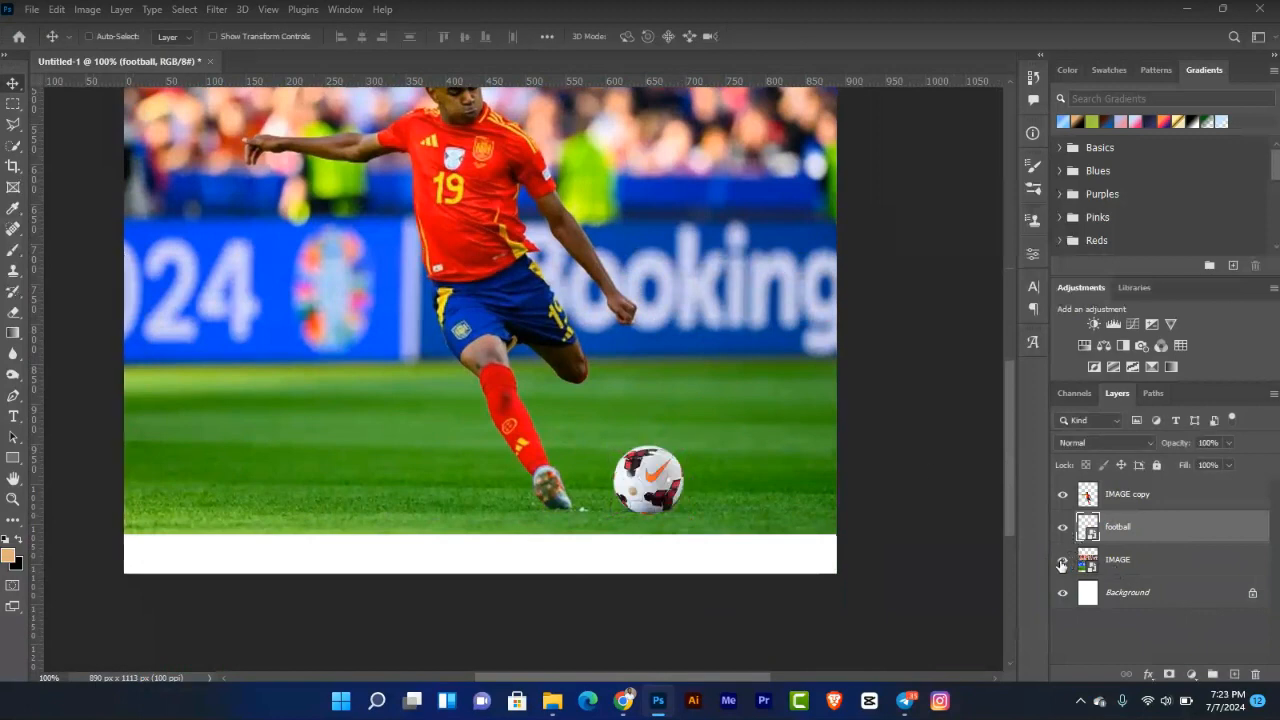
{"action": "left_click", "coordinate": [1062, 563]}
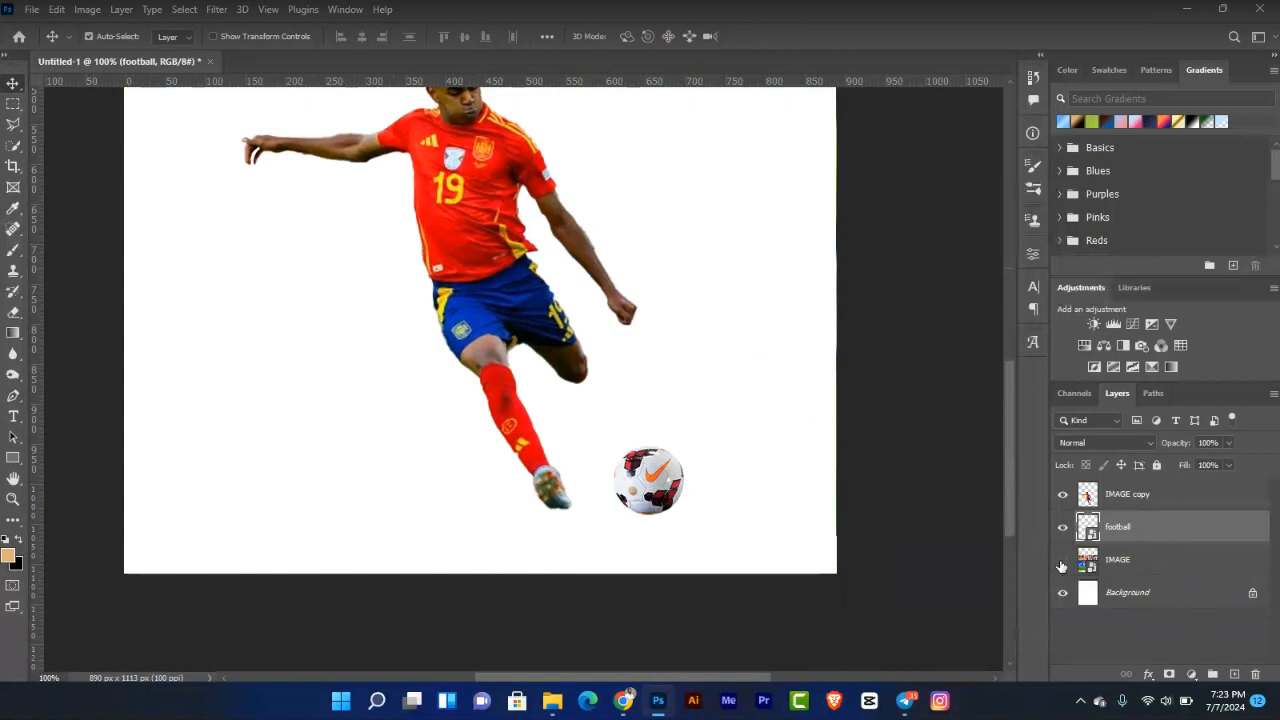
{"action": "key", "text": "ctrl+0"}
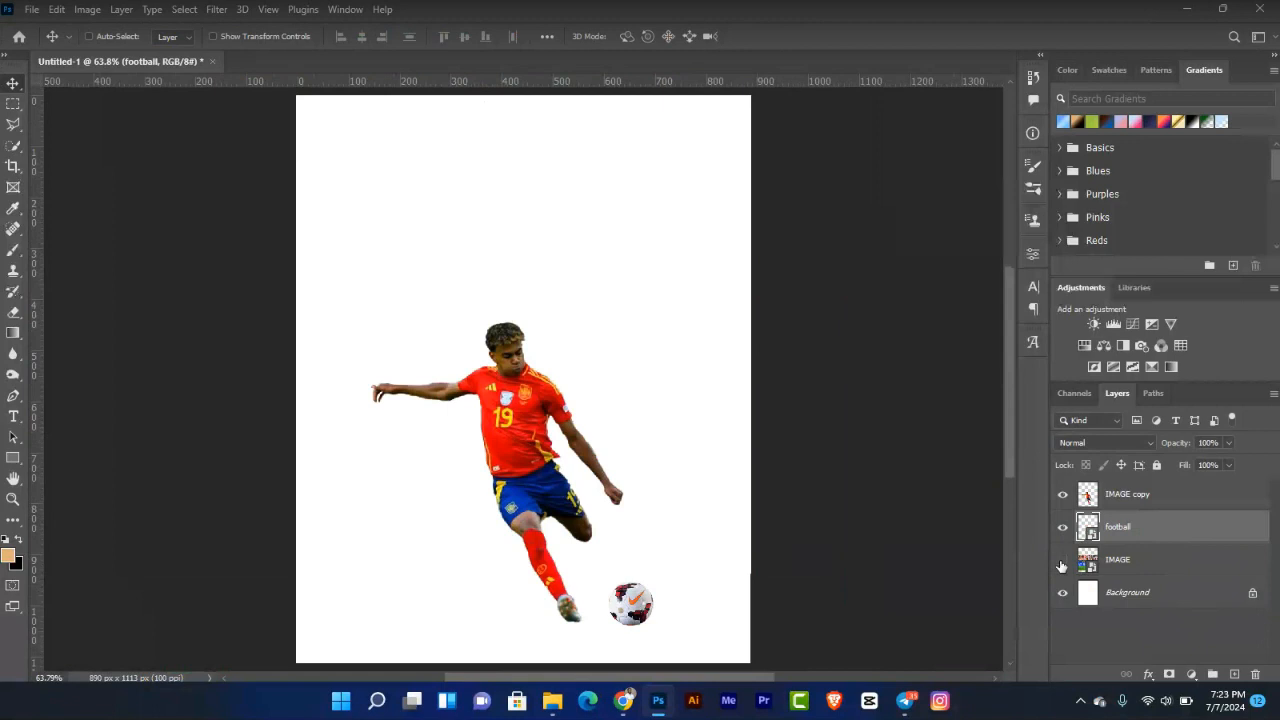
{"action": "left_click", "coordinate": [1062, 566]}
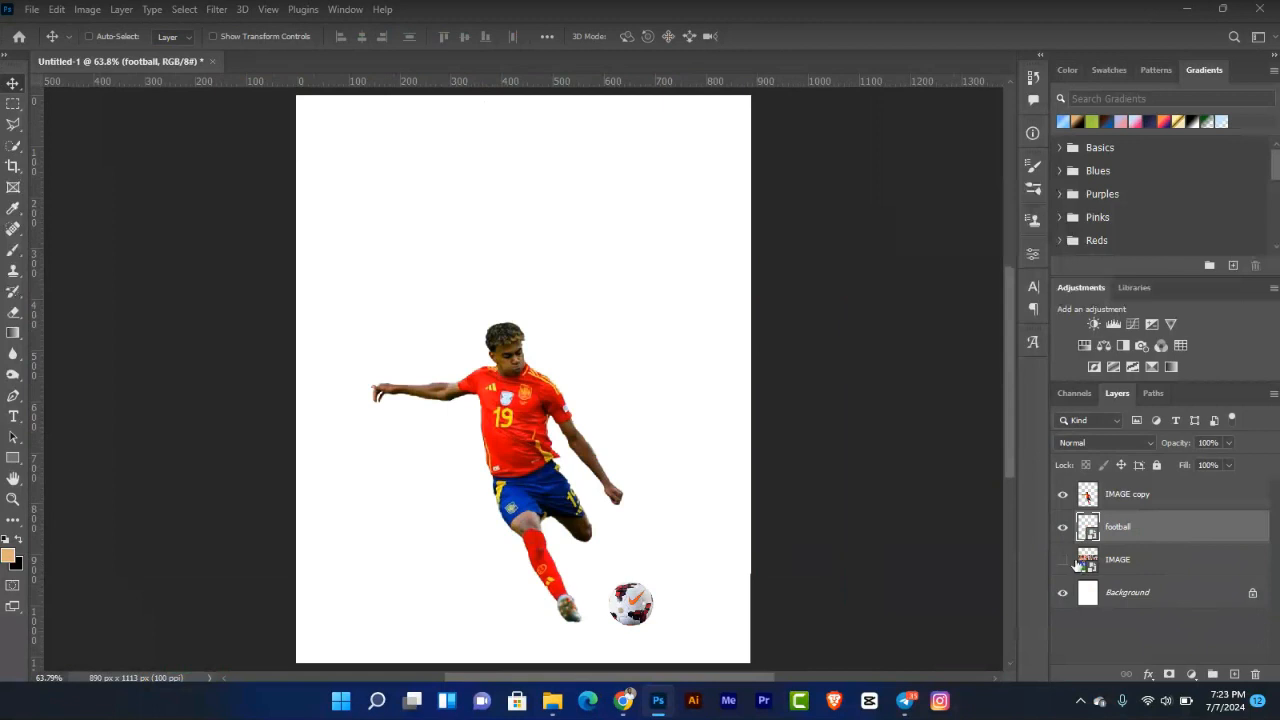
Rename the IMAGE copy layer as IMAGE and convert it to a Smart Object.
{"action": "left_click", "coordinate": [1136, 500]}
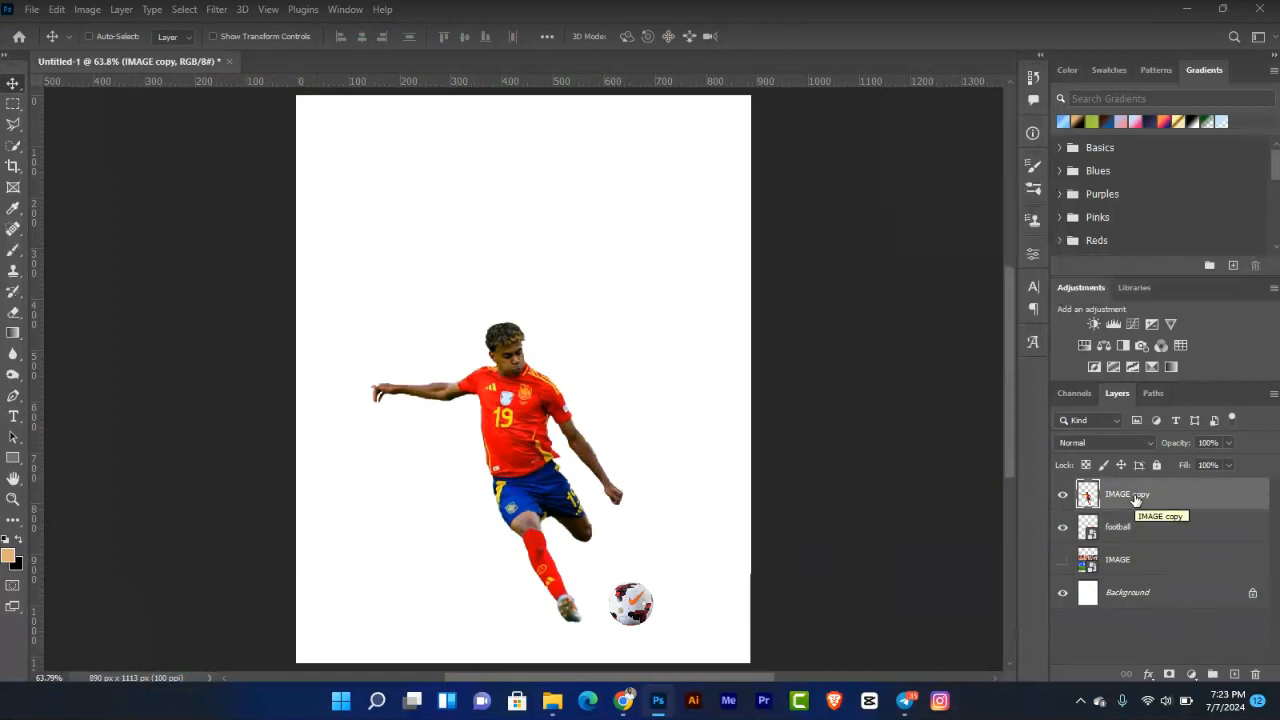
{"action": "double_click", "coordinate": [1135, 497]}
{"action": "left_click", "coordinate": [1136, 496]}
{"action": "key", "text": "BackSpace"}
{"action": "key", "text": "BackSpace"}
{"action": "key", "text": "BackSpace"}
{"action": "left_click", "coordinate": [942, 484]}
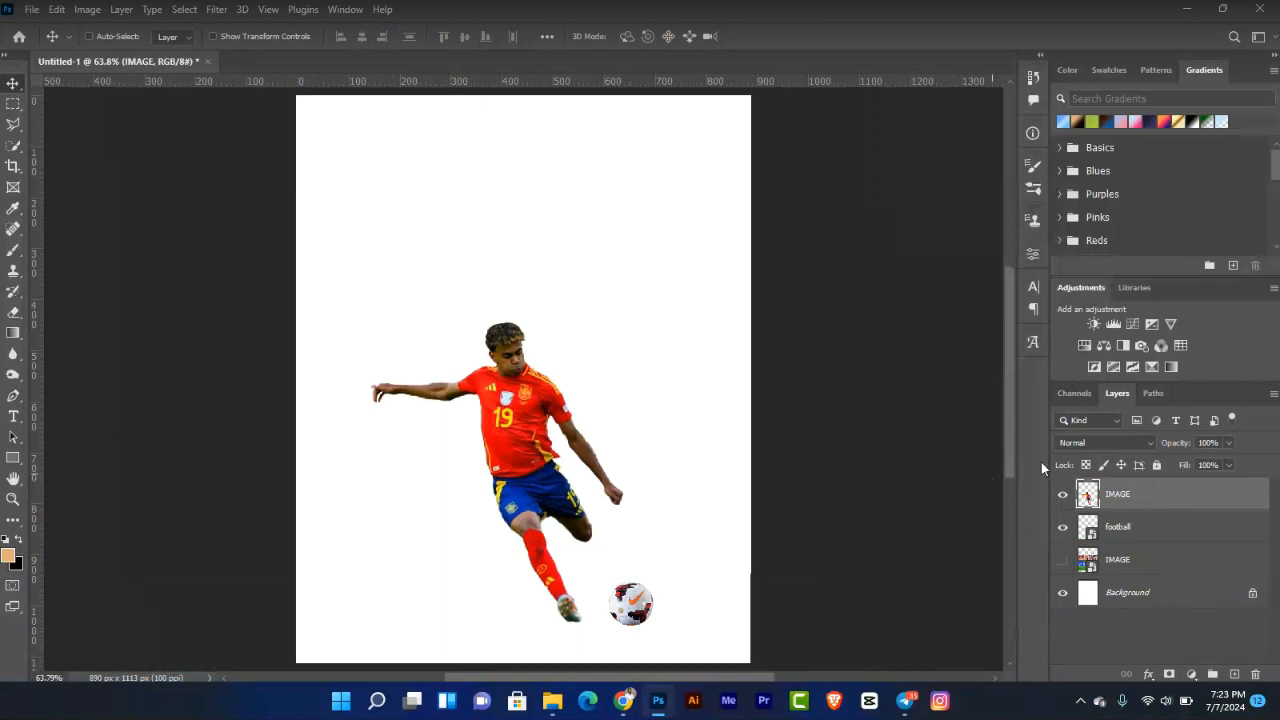
{"action": "right_click", "coordinate": [1136, 500]}
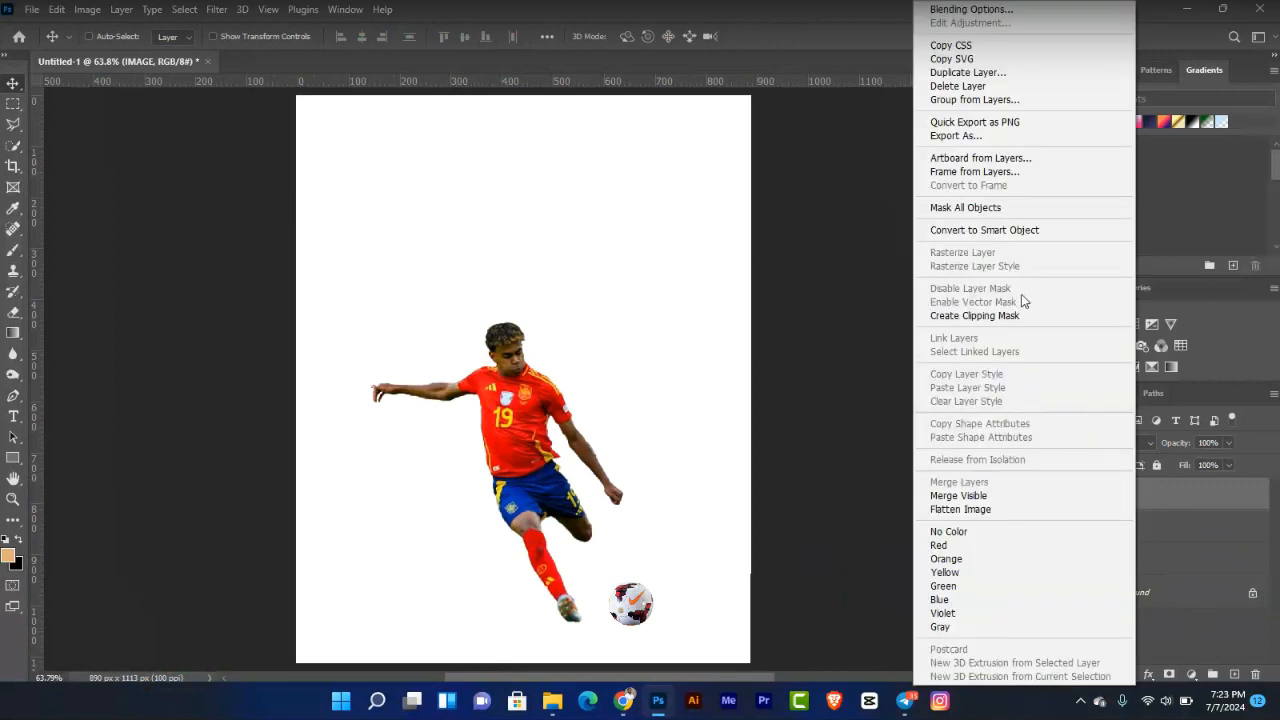
{"action": "left_click", "coordinate": [1013, 234]}
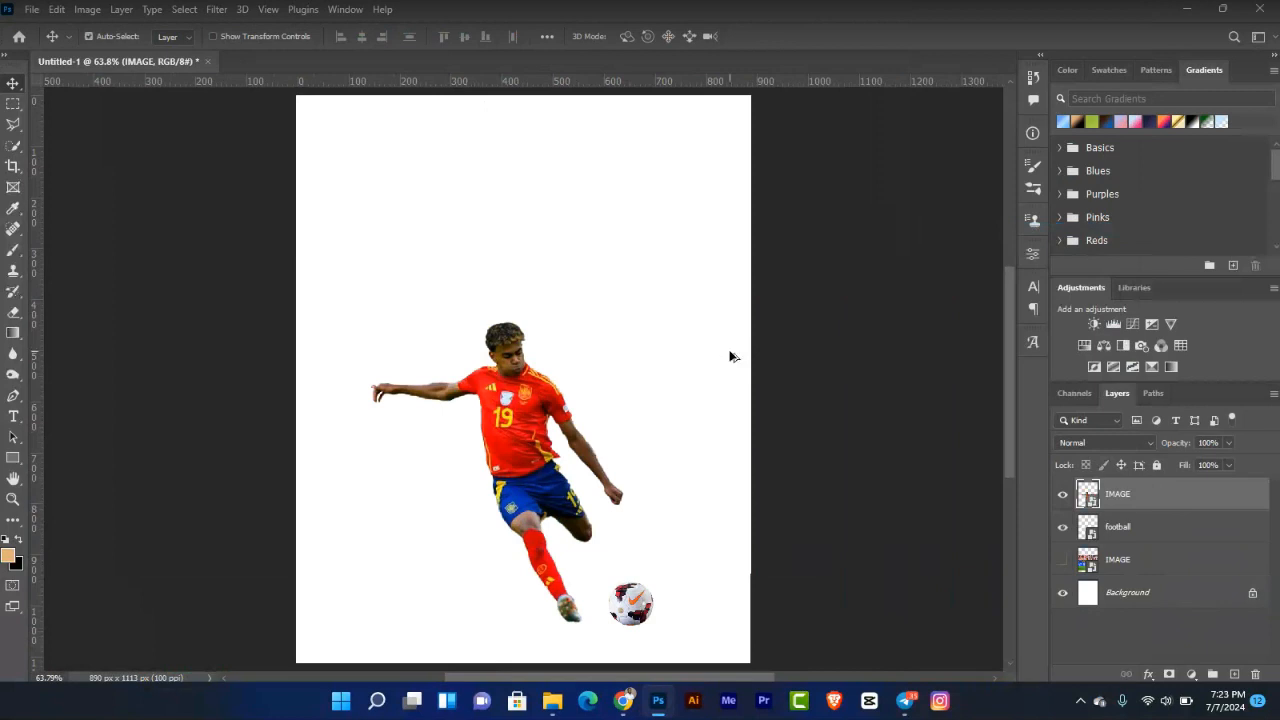
Check the document's pixel dimensions and resolution in Image Size without changing them.
{"action": "key", "text": "ctrl+alt+i"}
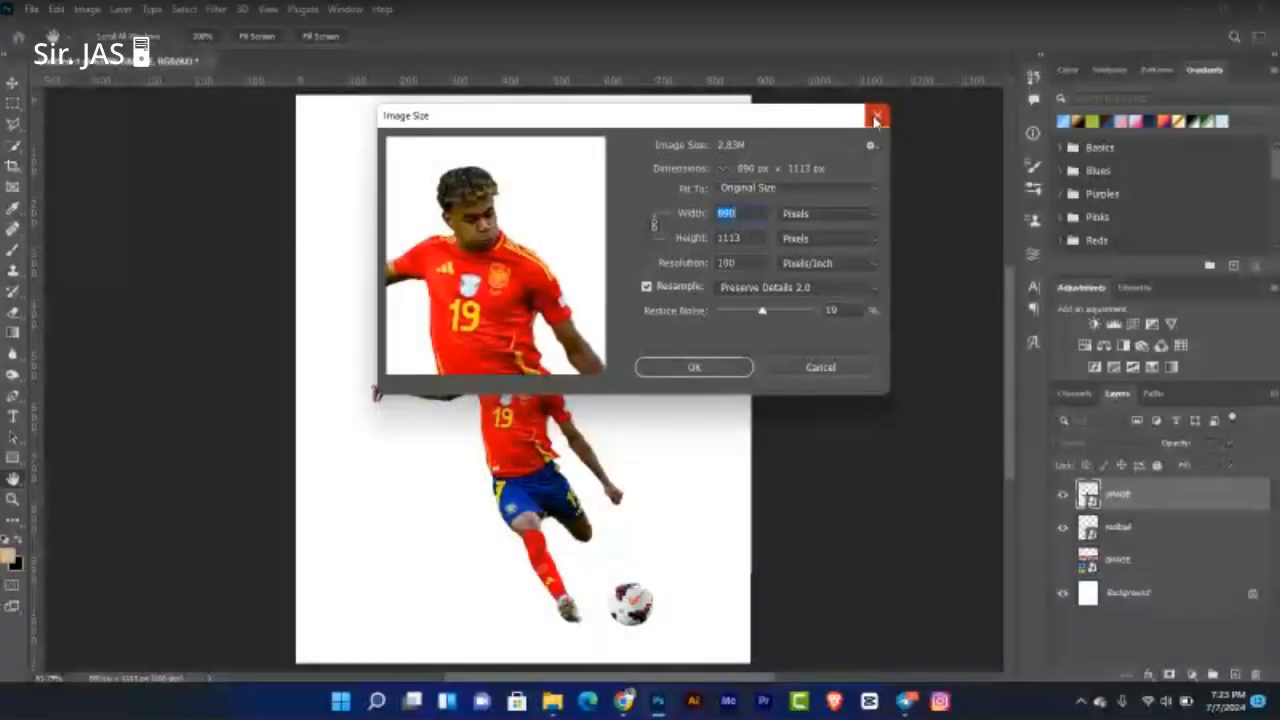
{"action": "key", "text": "Tab"}
{"action": "key", "text": "Tab"}
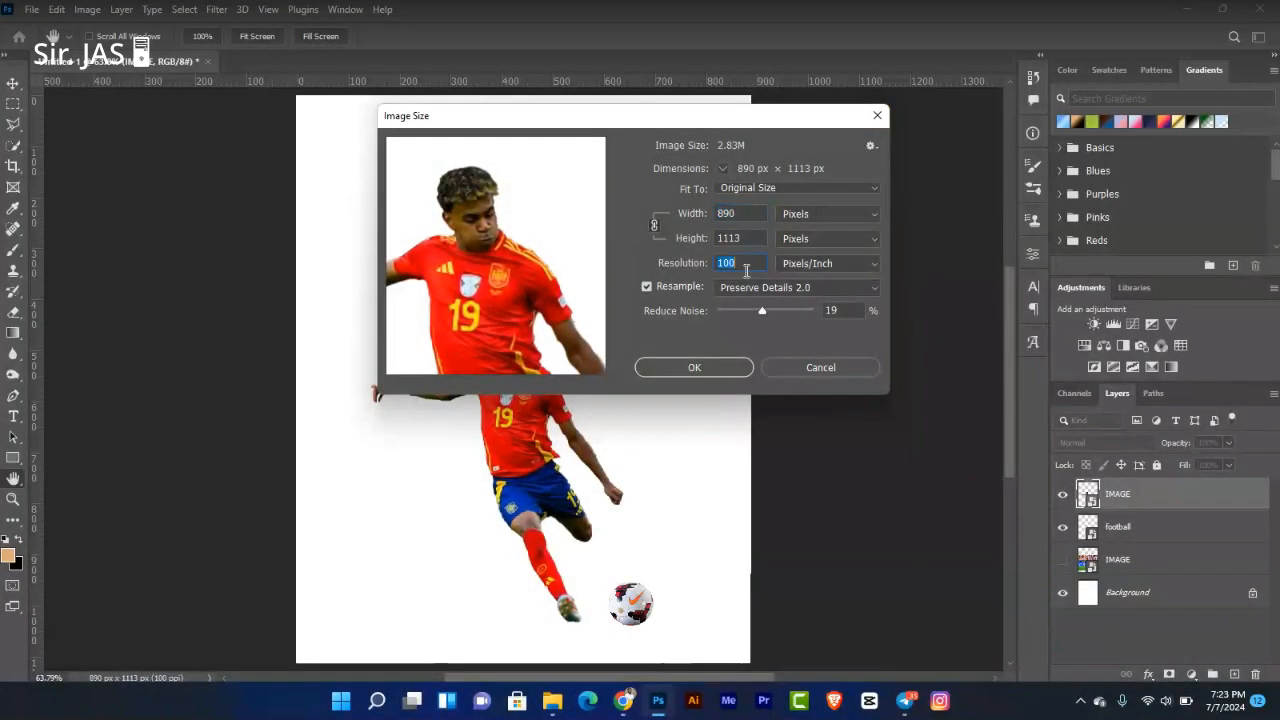
{"action": "left_click", "coordinate": [878, 116]}
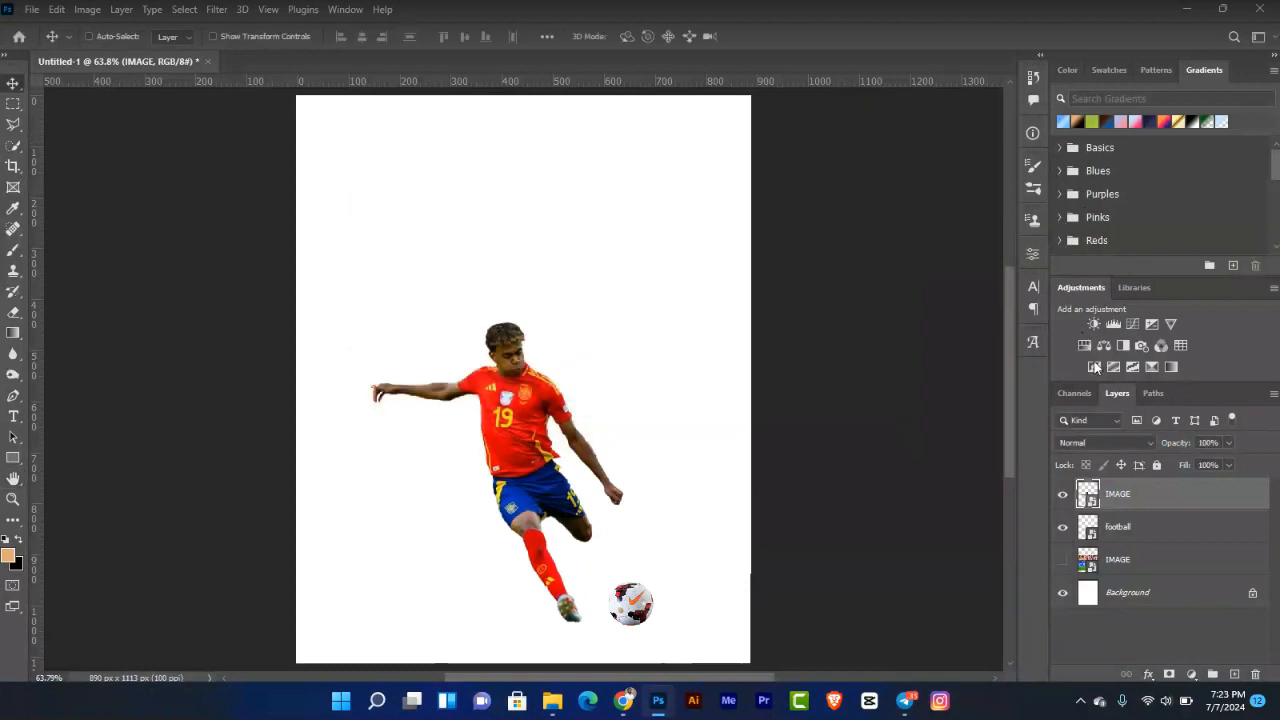
Examine the cut-out player's edges up close from the head down to the shorts.
{"action": "key", "text": "ctrl+plus"}
{"action": "key", "text": "ctrl+plus"}
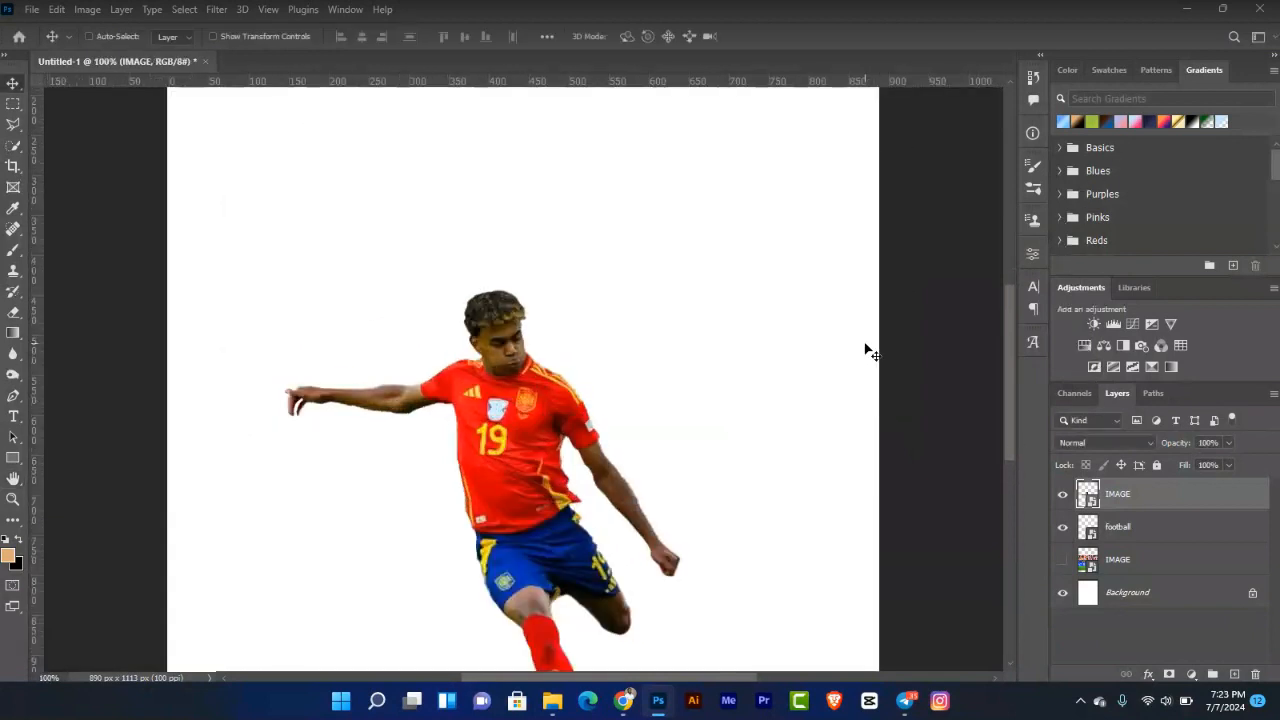
{"action": "left_click_drag", "start_coordinate": [609, 410], "coordinate": [641, 508]}
{"action": "key", "text": "ctrl+plus"}
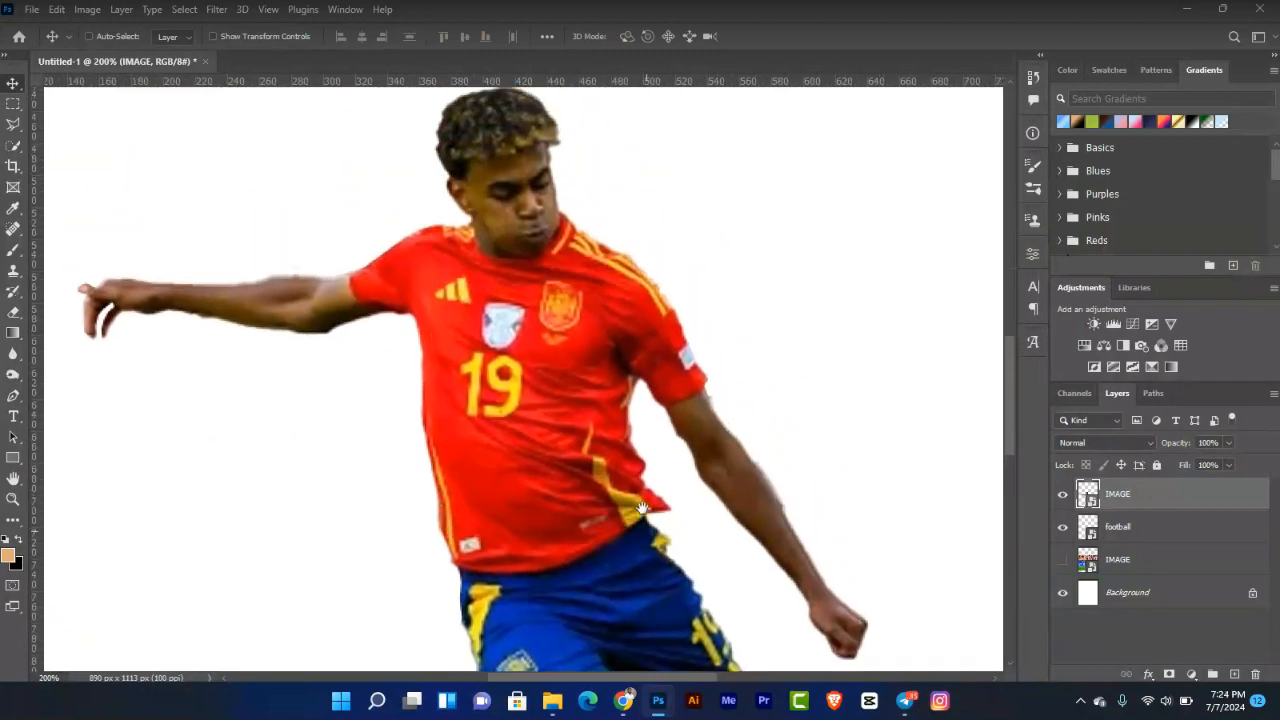
{"action": "left_click_drag", "start_coordinate": [649, 460], "coordinate": [655, 417]}
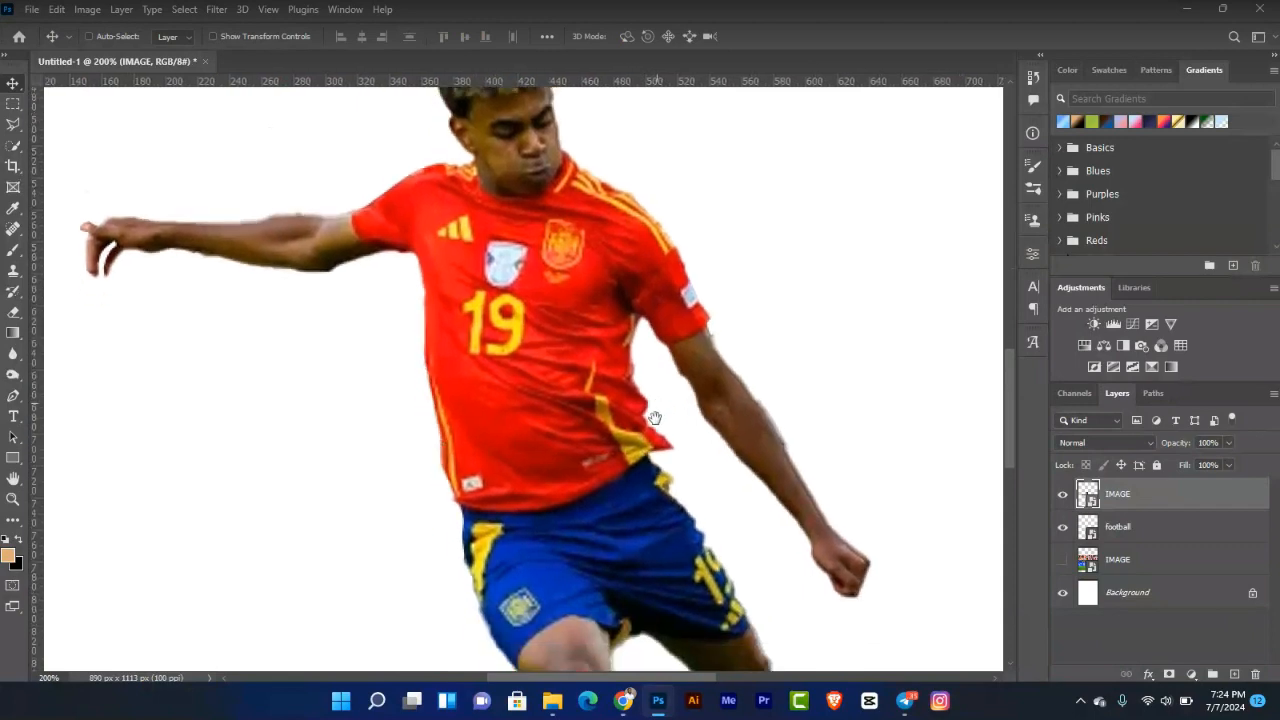
{"action": "key", "text": "ctrl+0"}
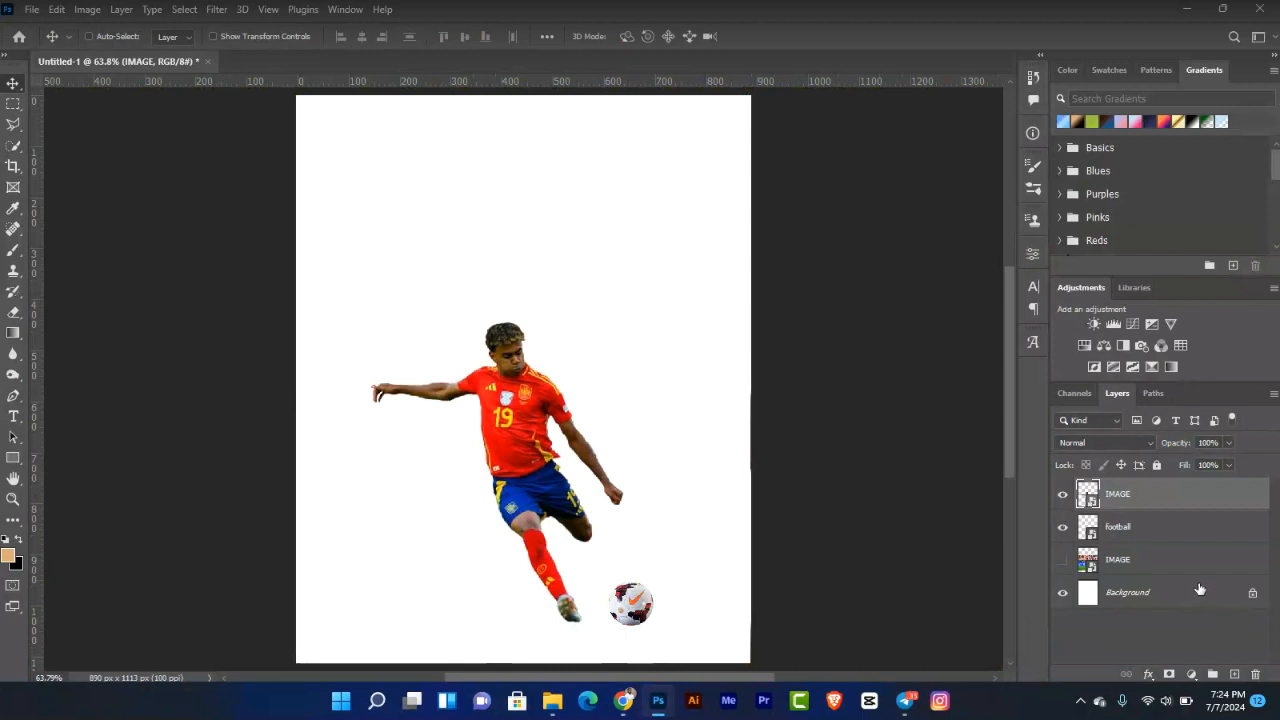
Add a Solid Color fill layer in red eb1a1a directly above the hidden IMAGE stadium photo layer.
{"action": "left_click", "coordinate": [1128, 562]}
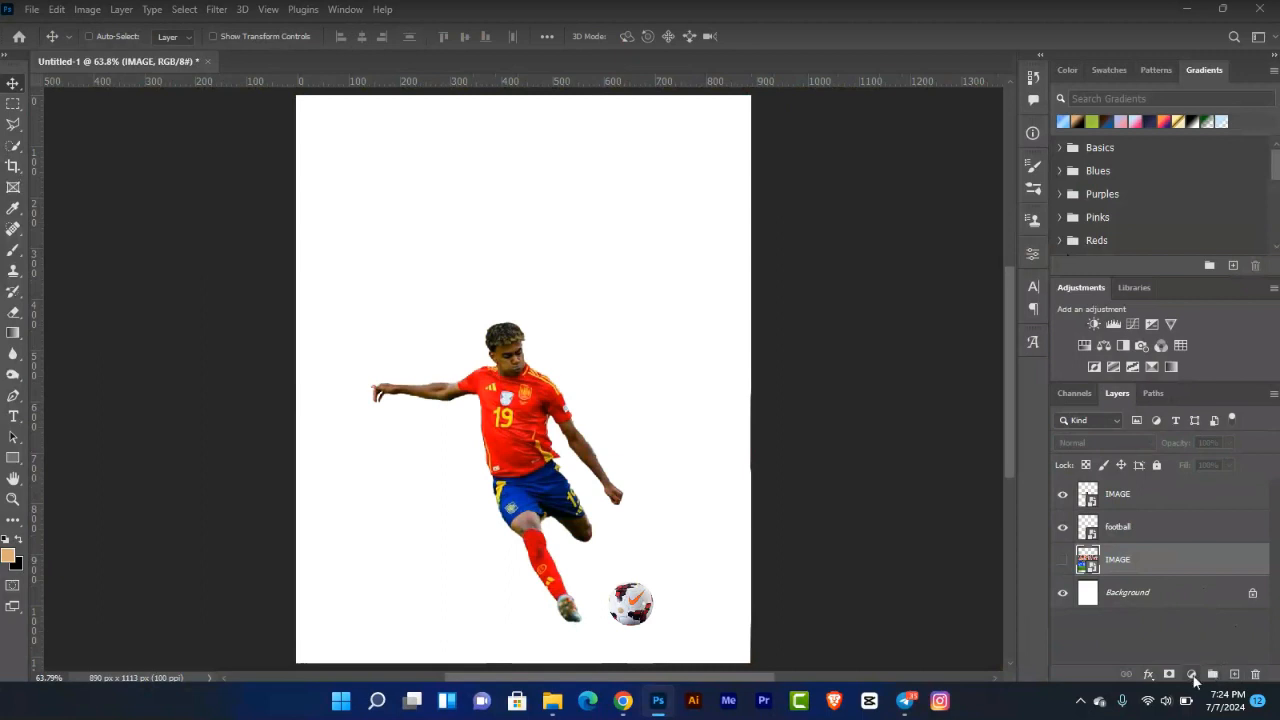
{"action": "left_click", "coordinate": [1191, 675]}
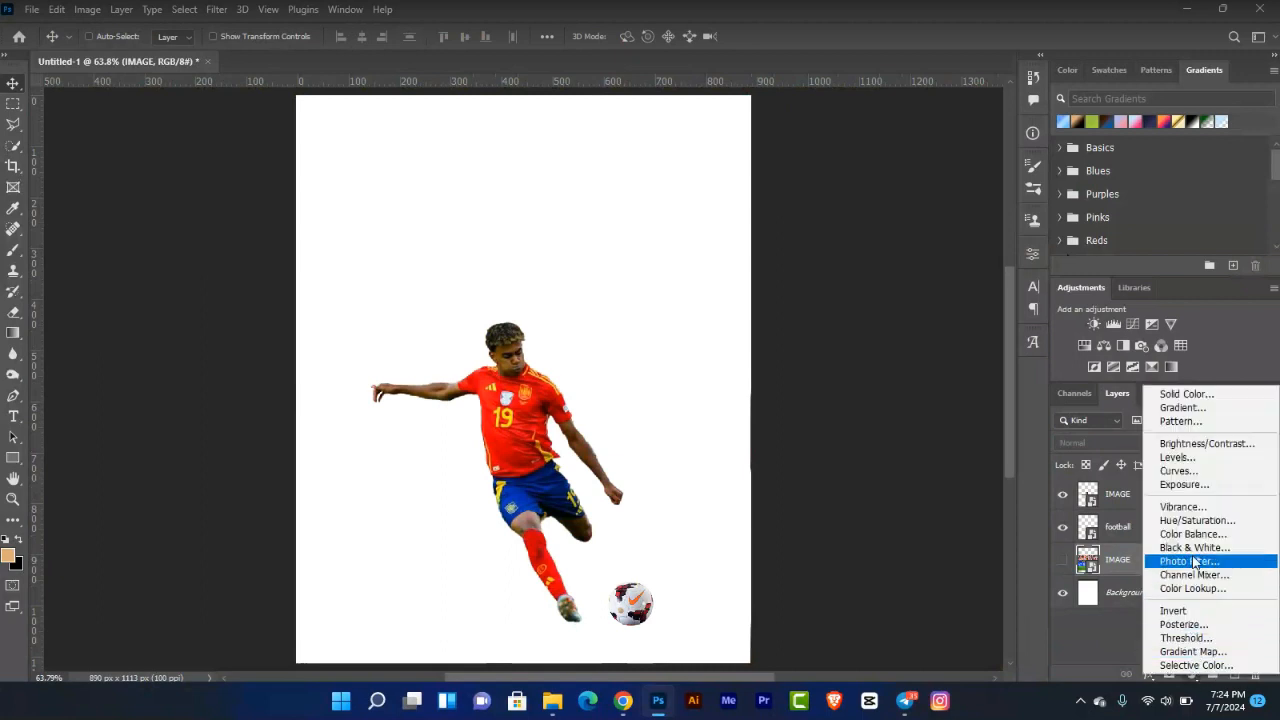
{"action": "left_click", "coordinate": [1201, 399]}
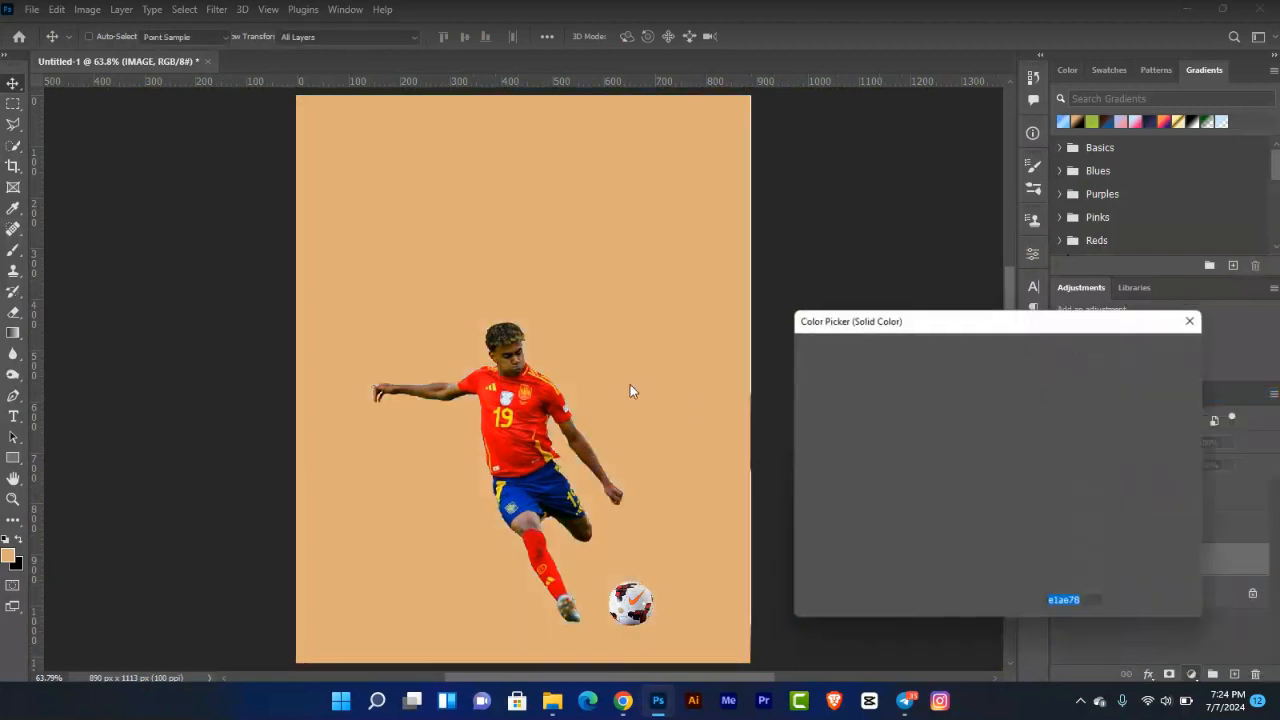
{"action": "left_click", "coordinate": [536, 395]}
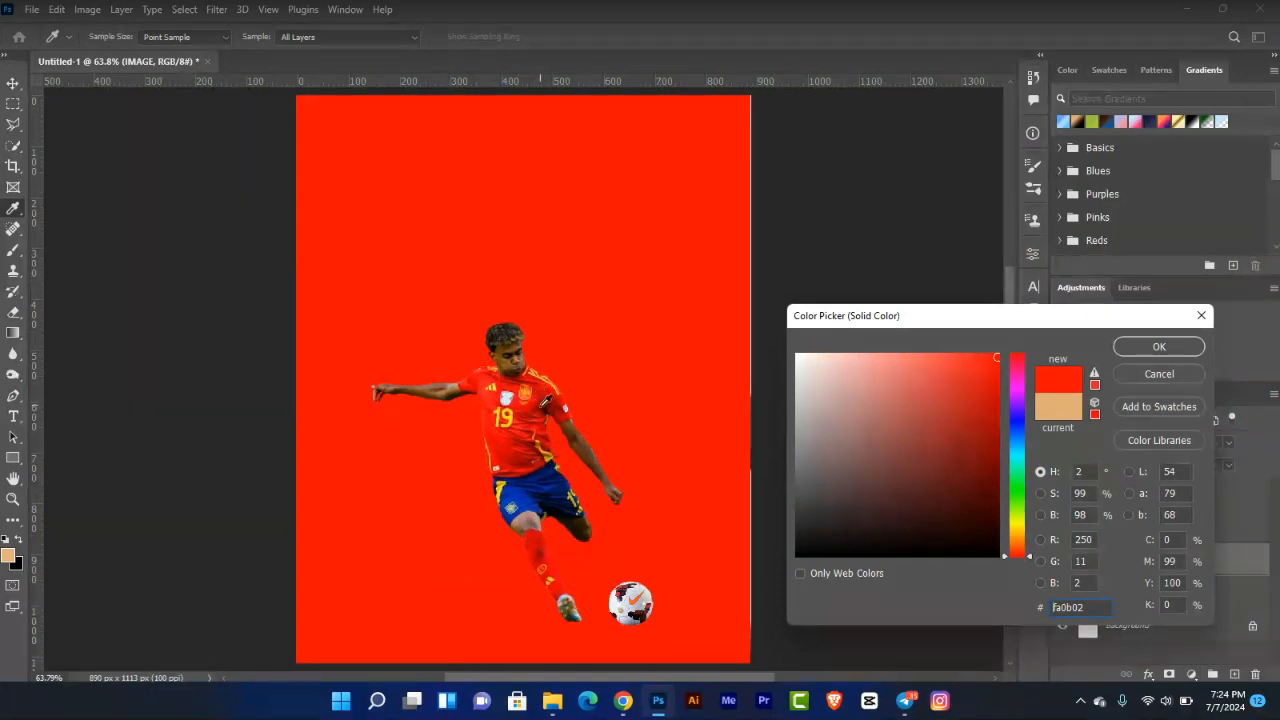
{"action": "left_click", "coordinate": [537, 404]}
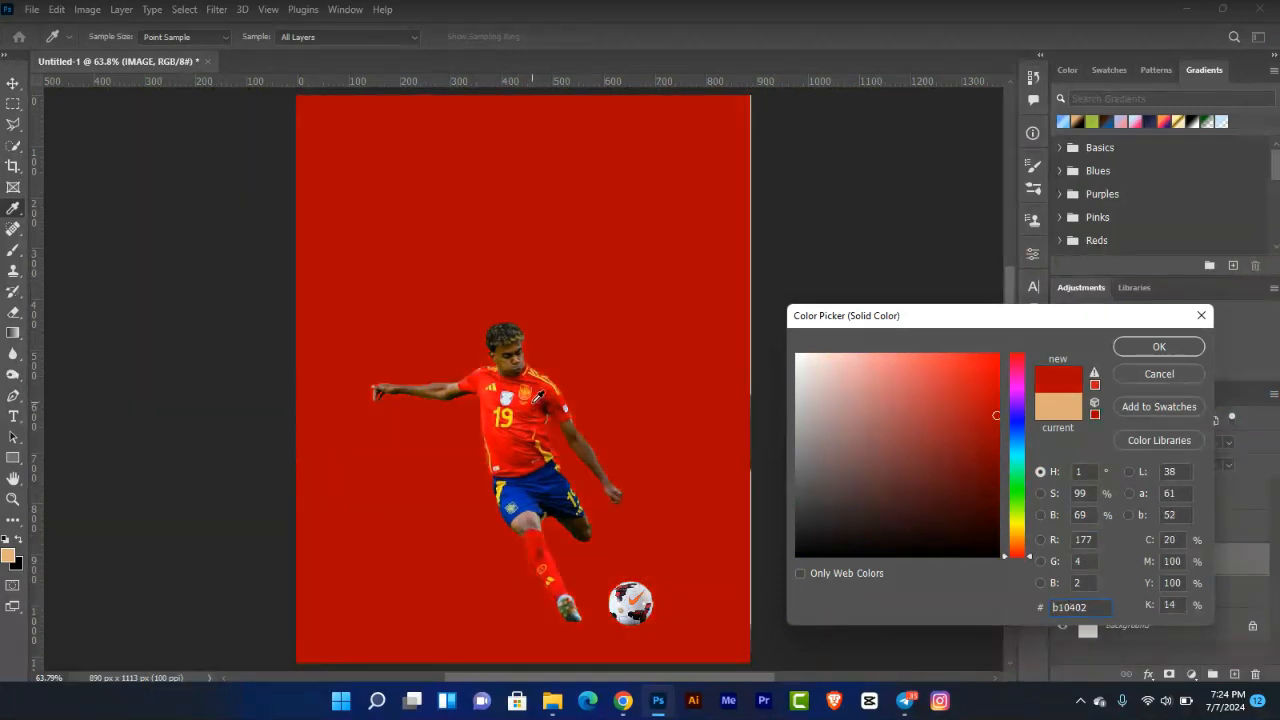
{"action": "left_click", "coordinate": [538, 397]}
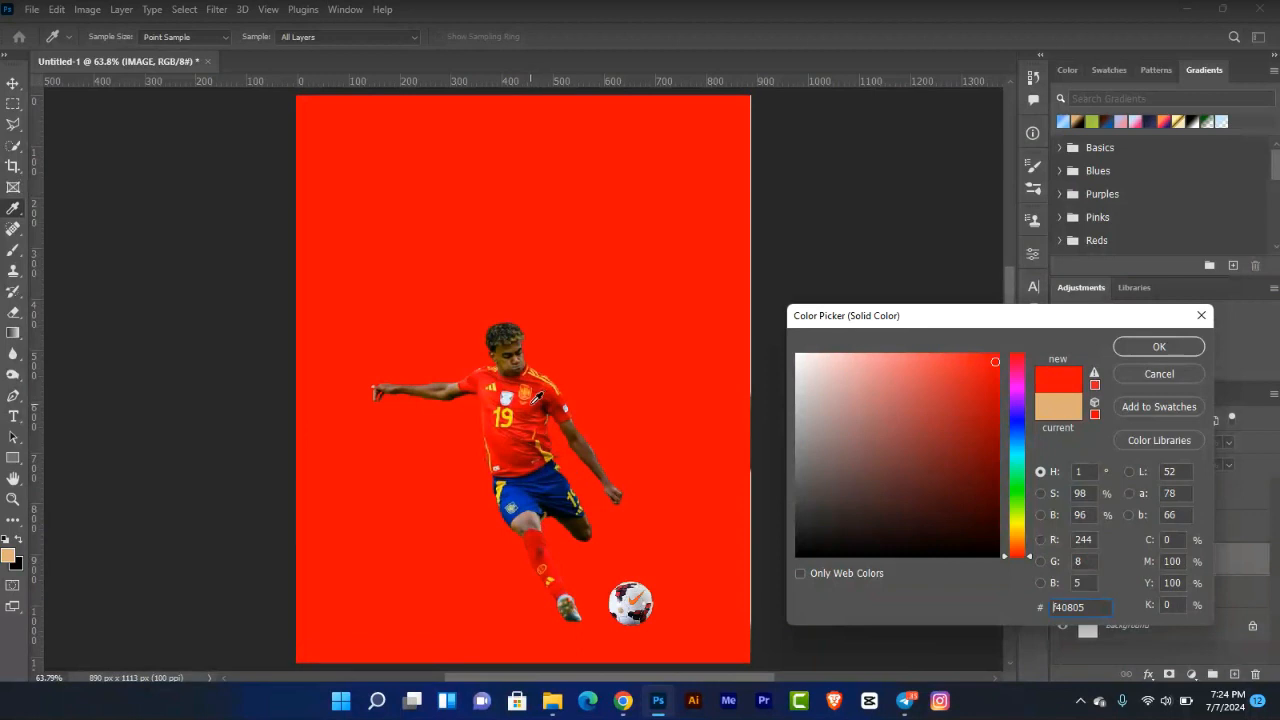
{"action": "left_click", "coordinate": [537, 398]}
{"action": "left_click", "coordinate": [977, 369]}
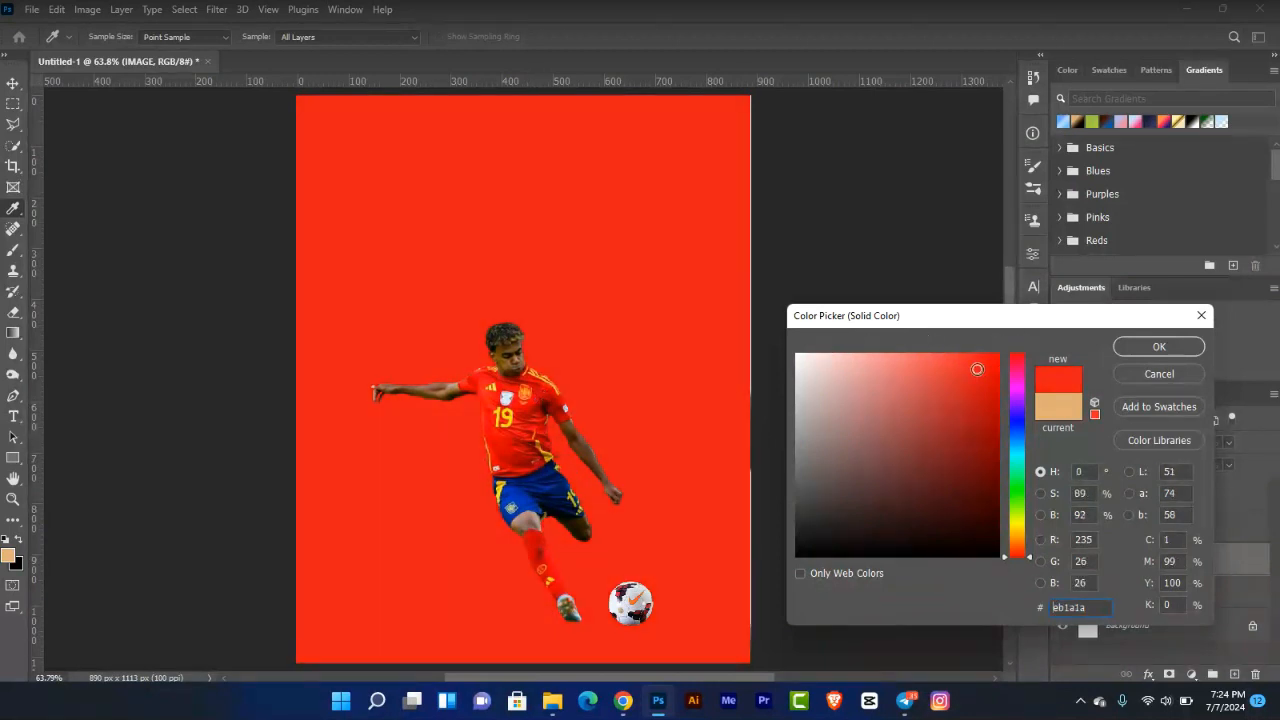
{"action": "left_click", "coordinate": [1132, 347]}
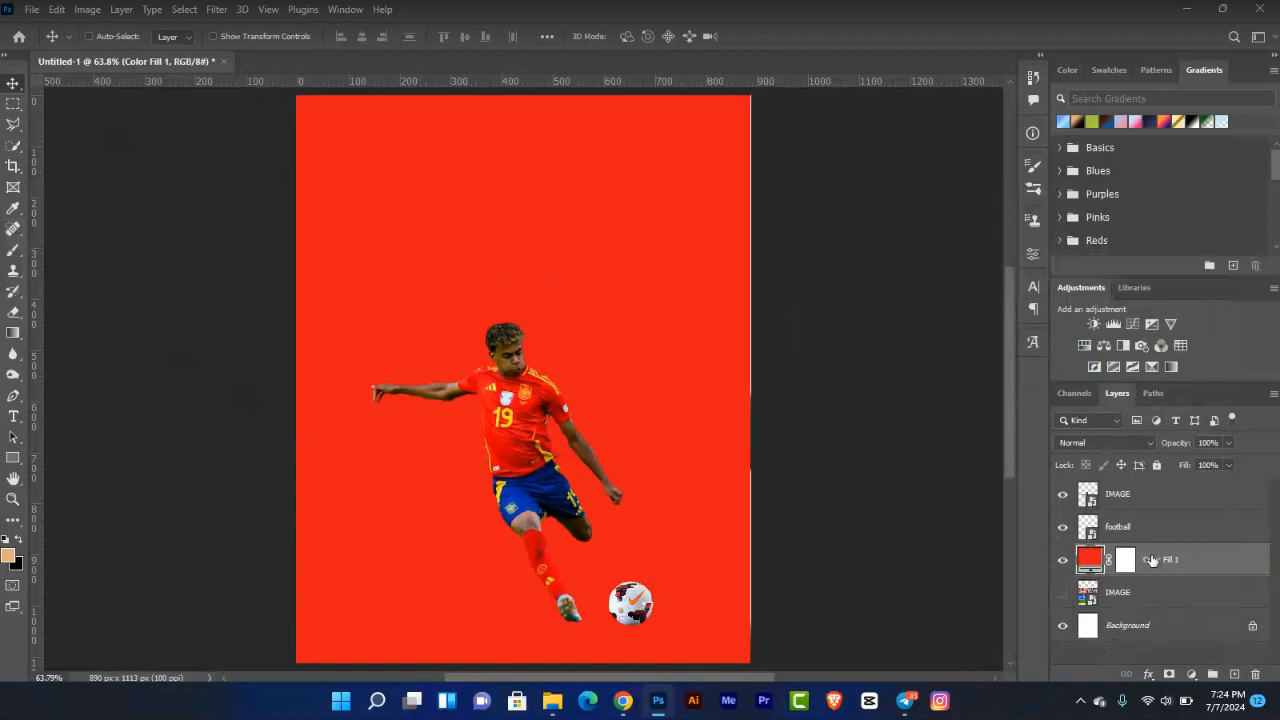
Inspect the player's IMAGE layer against the red background, keep the football visible, and hide the Color Fill 1 layer.
{"action": "left_click", "coordinate": [1137, 508]}
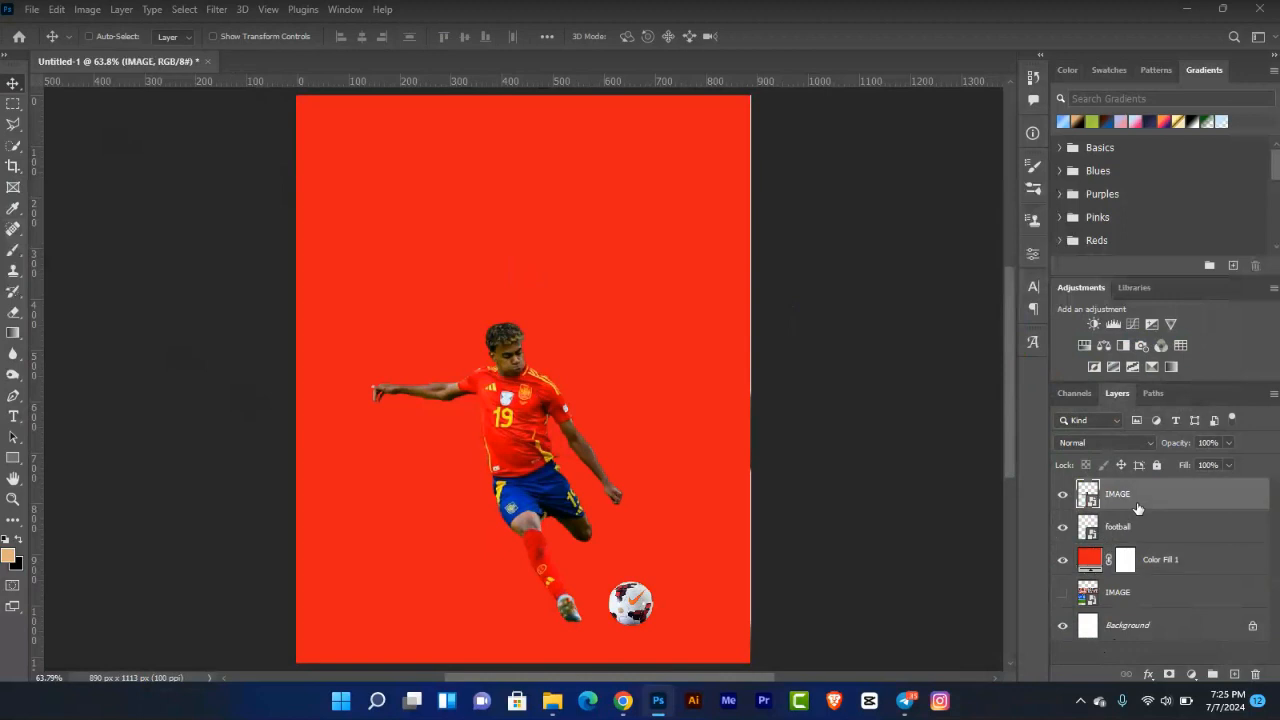
{"action": "key", "text": "ctrl+1"}
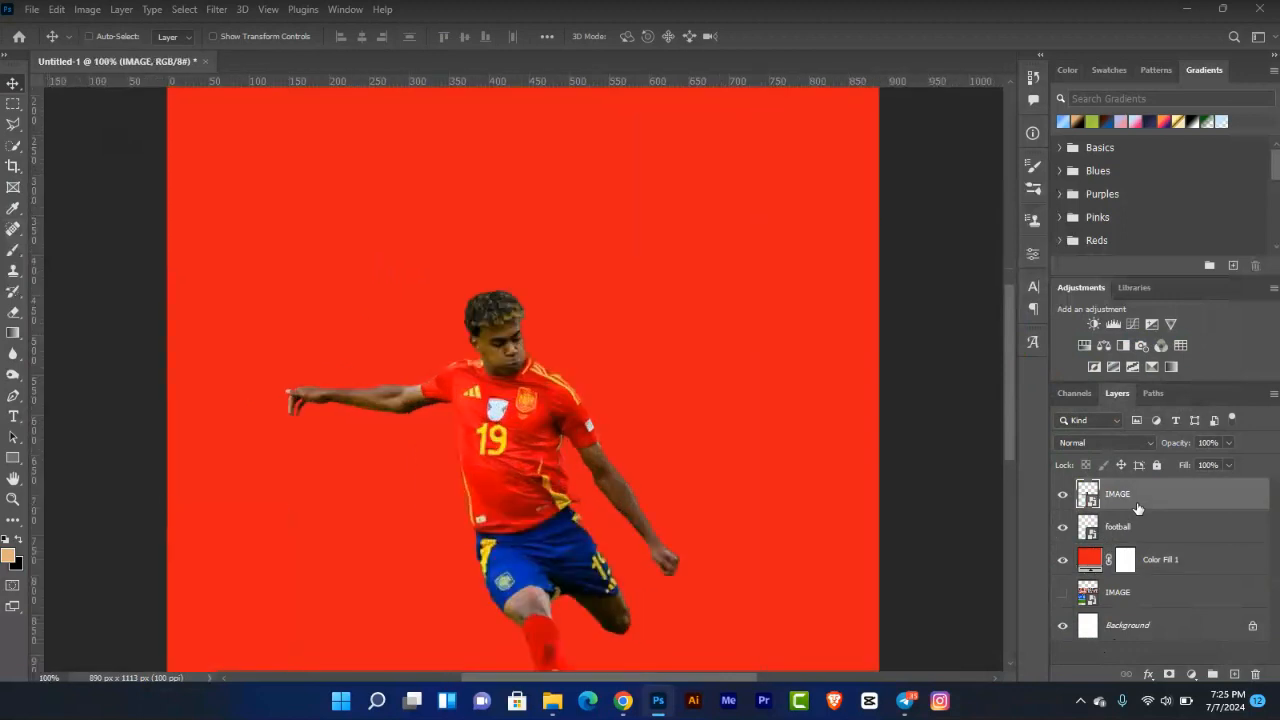
{"action": "left_click_drag", "start_coordinate": [431, 386], "coordinate": [447, 186]}
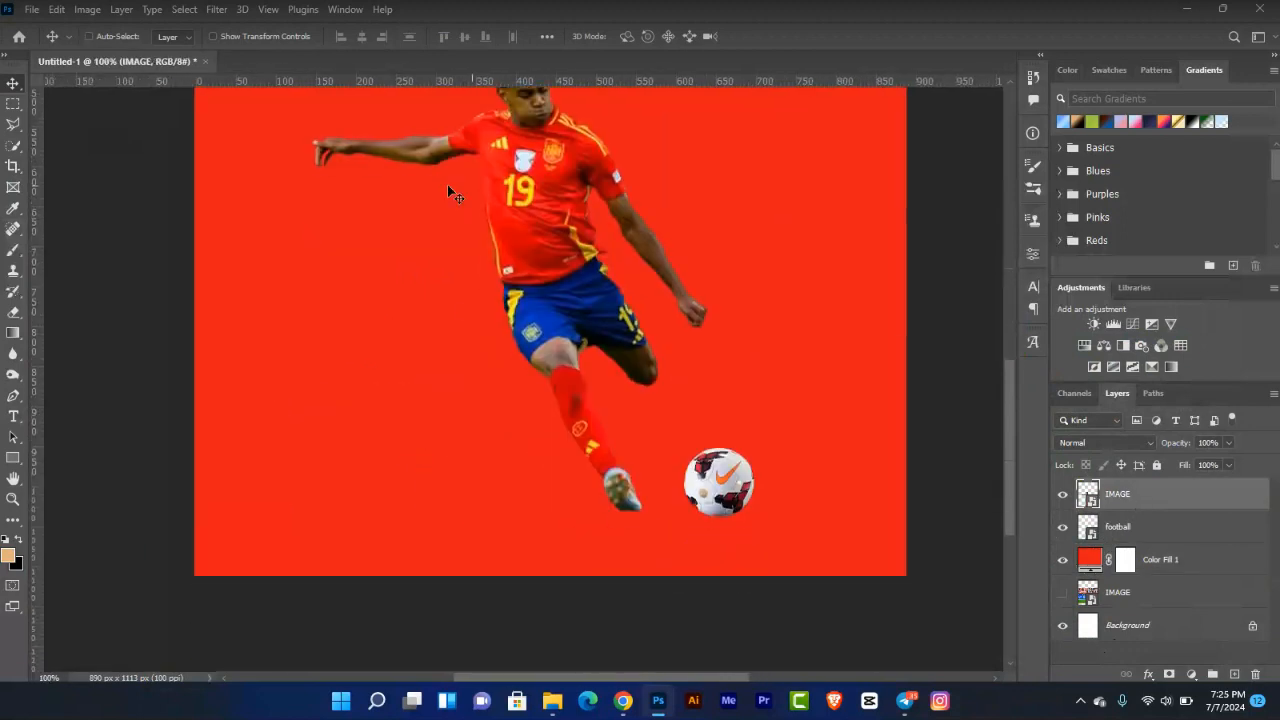
{"action": "key", "text": "ctrl+plus"}
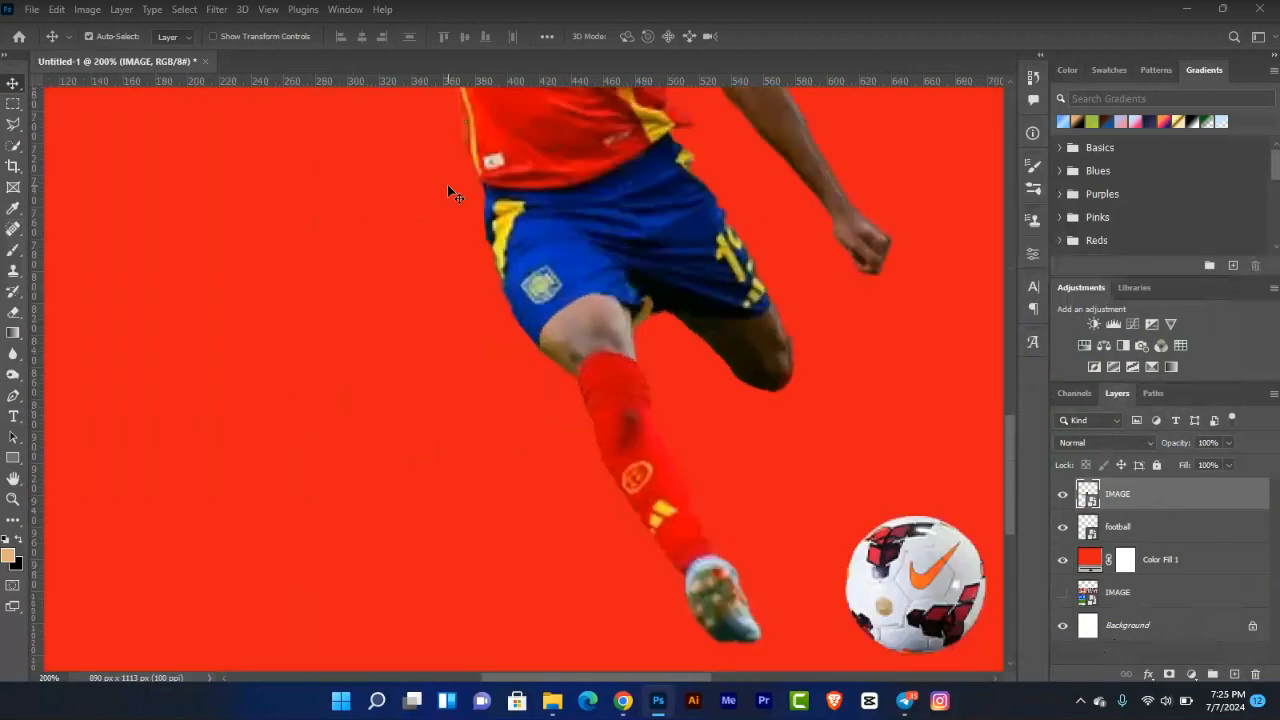
{"action": "key", "text": "ctrl+0"}
{"action": "key", "text": "ctrl+1"}
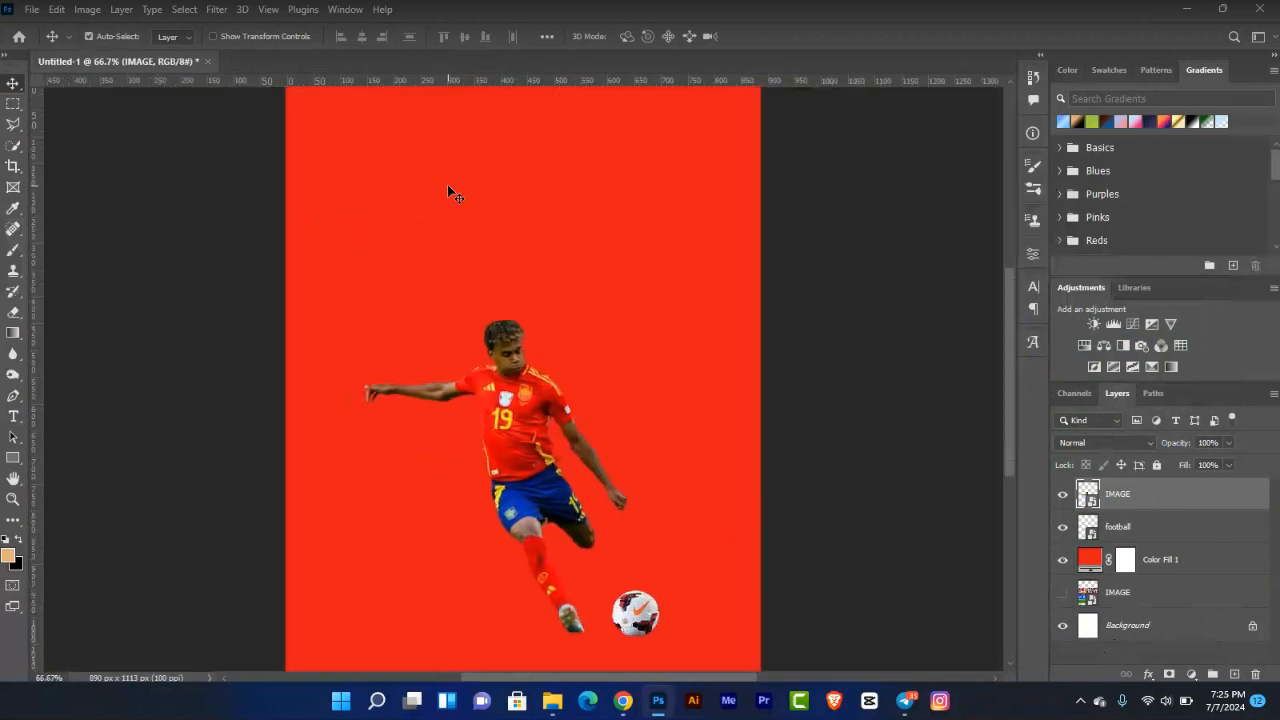
{"action": "left_click_drag", "start_coordinate": [538, 301], "coordinate": [537, 315]}
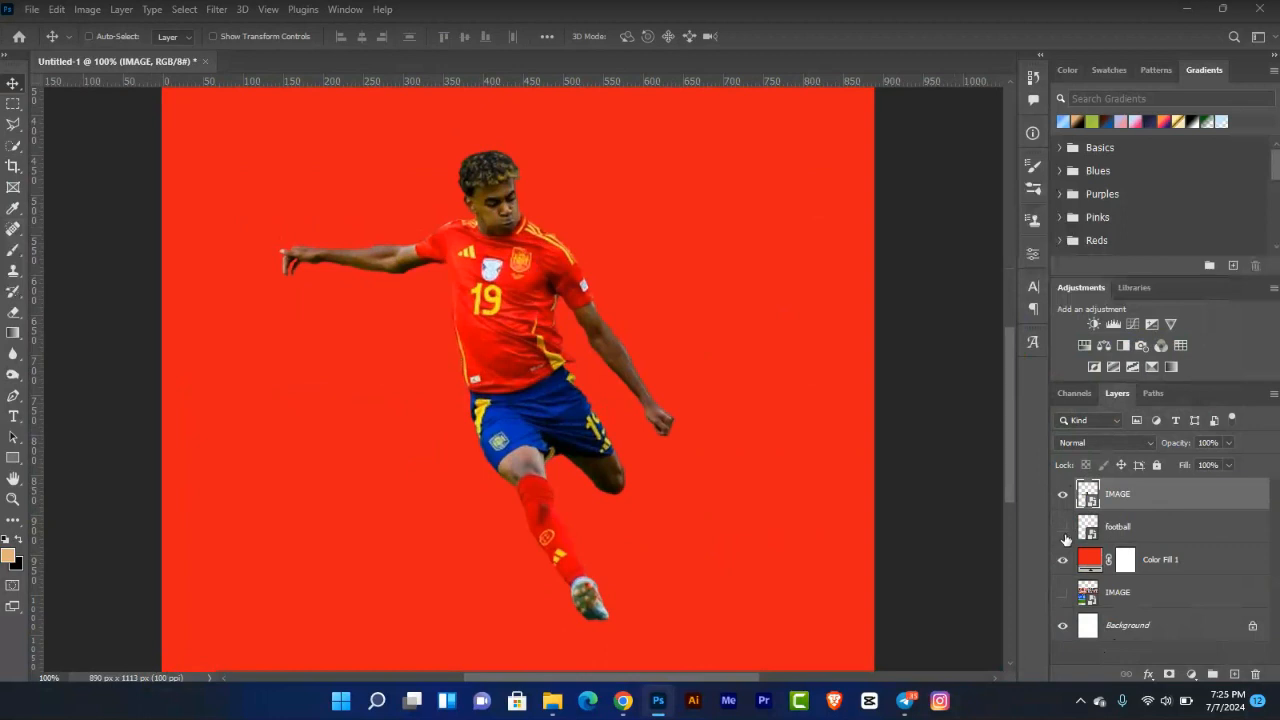
{"action": "left_click", "coordinate": [1063, 527]}
{"action": "left_click", "coordinate": [1063, 561]}
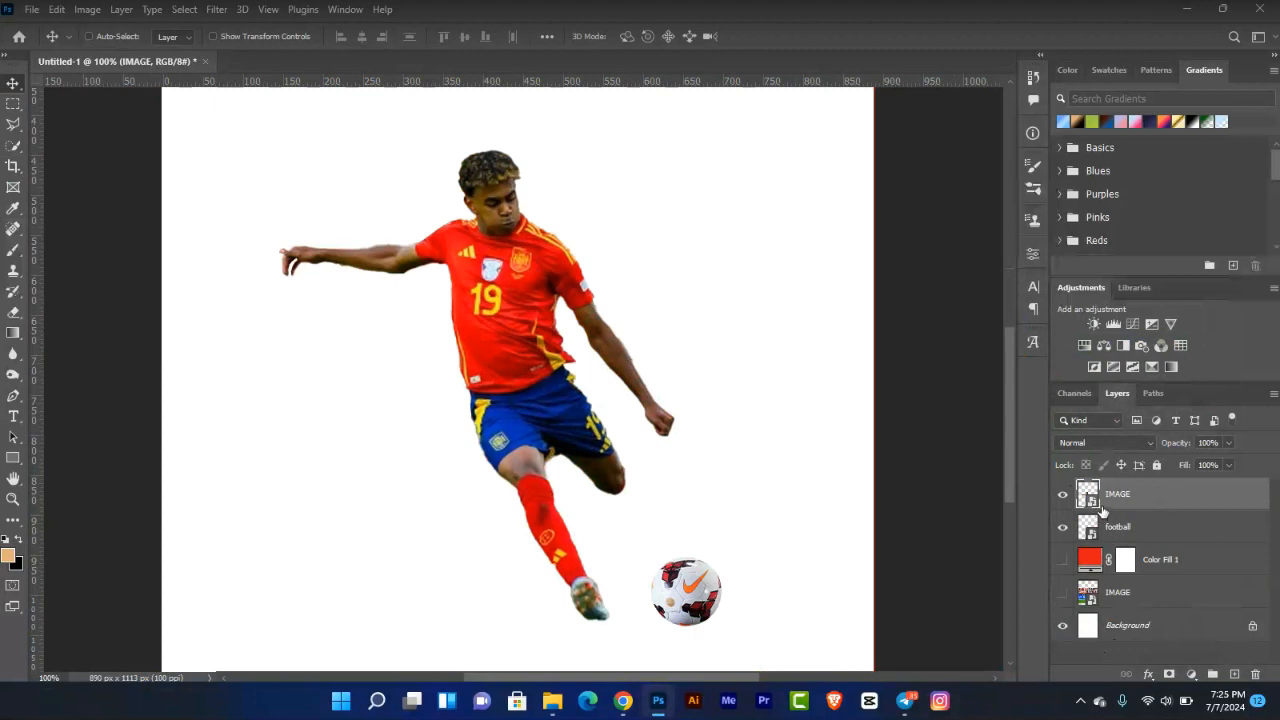
Start a Color Range selection on the player layer, sampling the outstretched arm's skin tone with Fuzziness 62.
{"action": "left_click", "coordinate": [217, 10]}
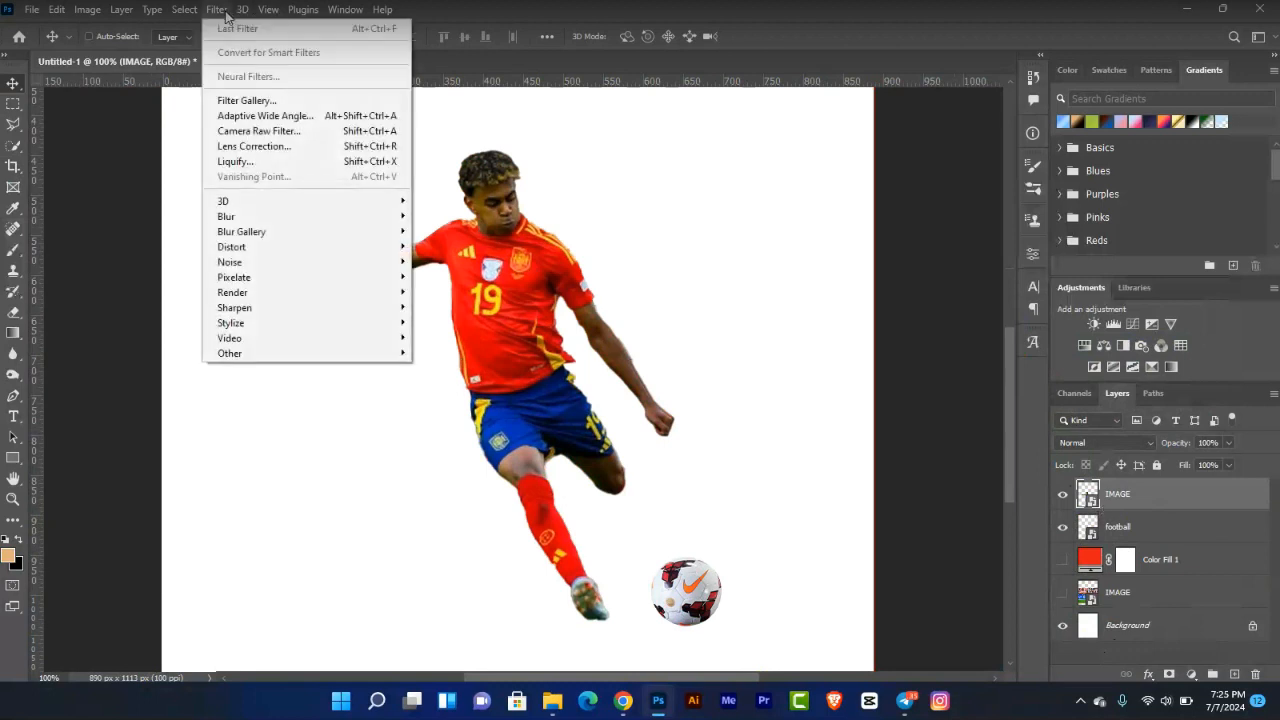
{"action": "mouse_move", "coordinate": [183, 10]}
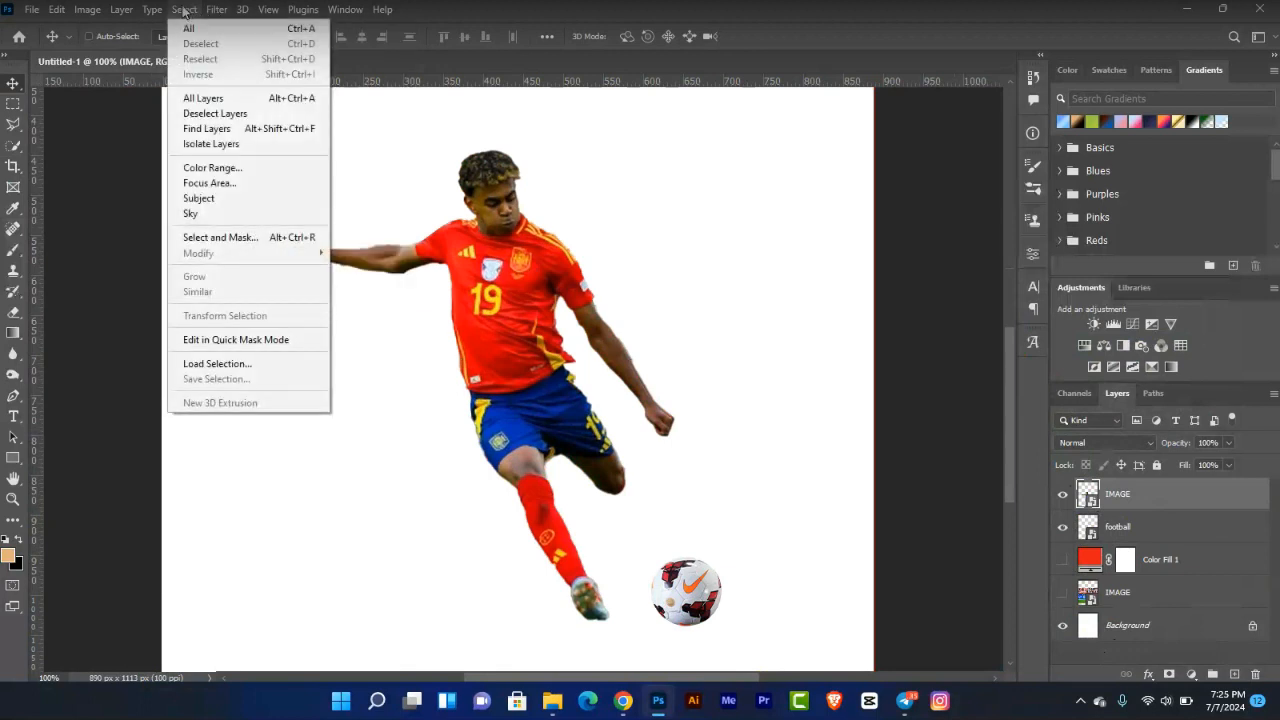
{"action": "left_click", "coordinate": [244, 176]}
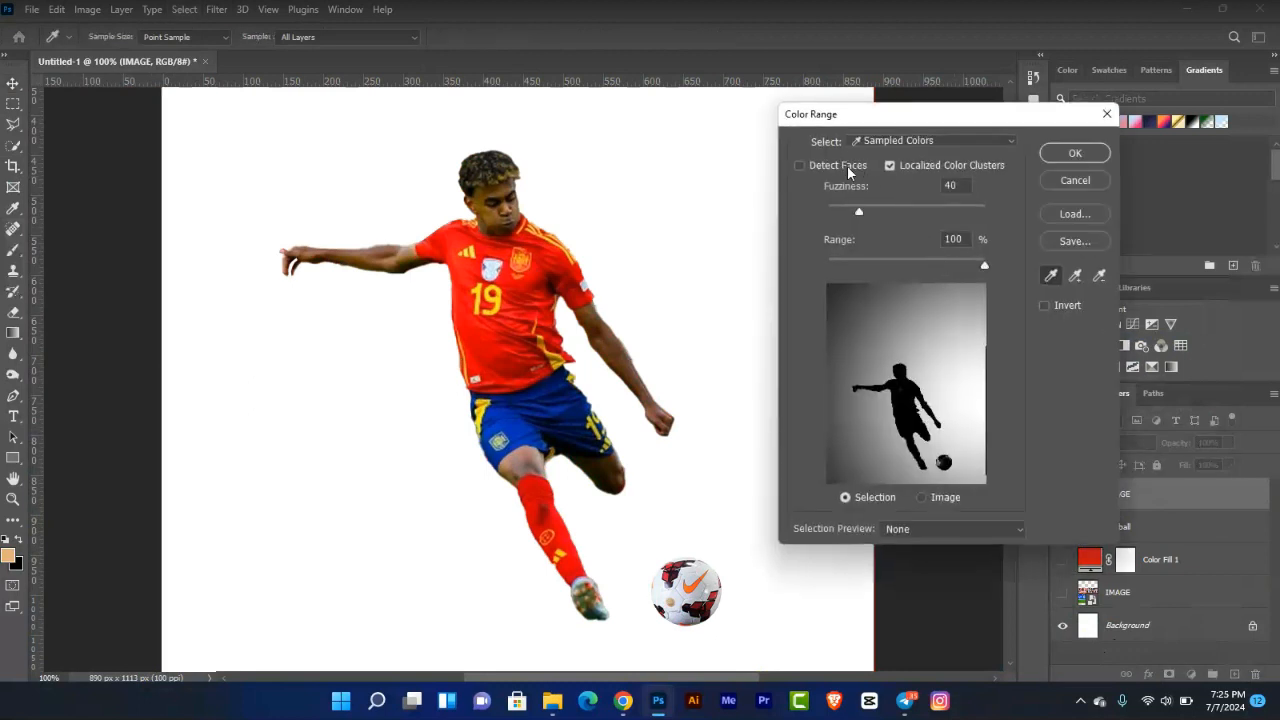
{"action": "left_click", "coordinate": [407, 255]}
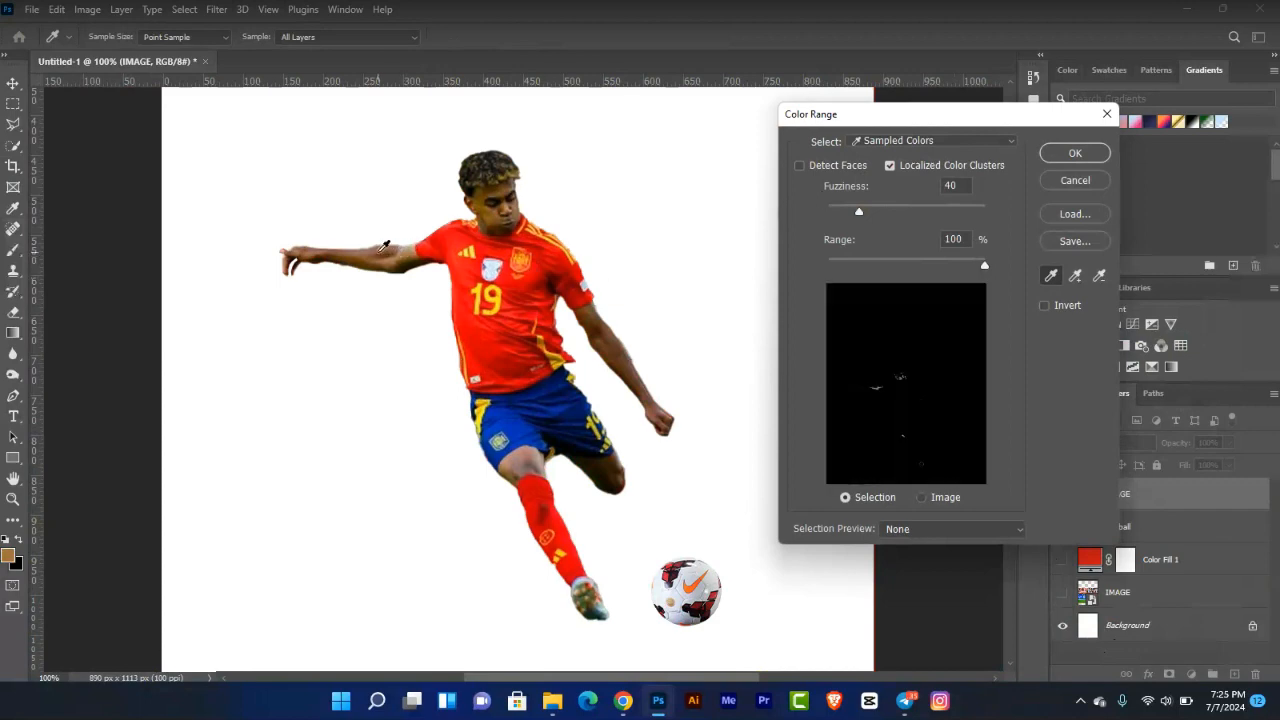
{"action": "left_click", "coordinate": [381, 249]}
{"action": "left_click", "coordinate": [366, 251]}
{"action": "left_click", "coordinate": [362, 250]}
{"action": "mouse_move", "coordinate": [862, 209]}
{"action": "left_mouse_down"}
{"action": "mouse_move", "coordinate": [890, 211]}
{"action": "mouse_move", "coordinate": [878, 210]}
{"action": "left_mouse_up"}
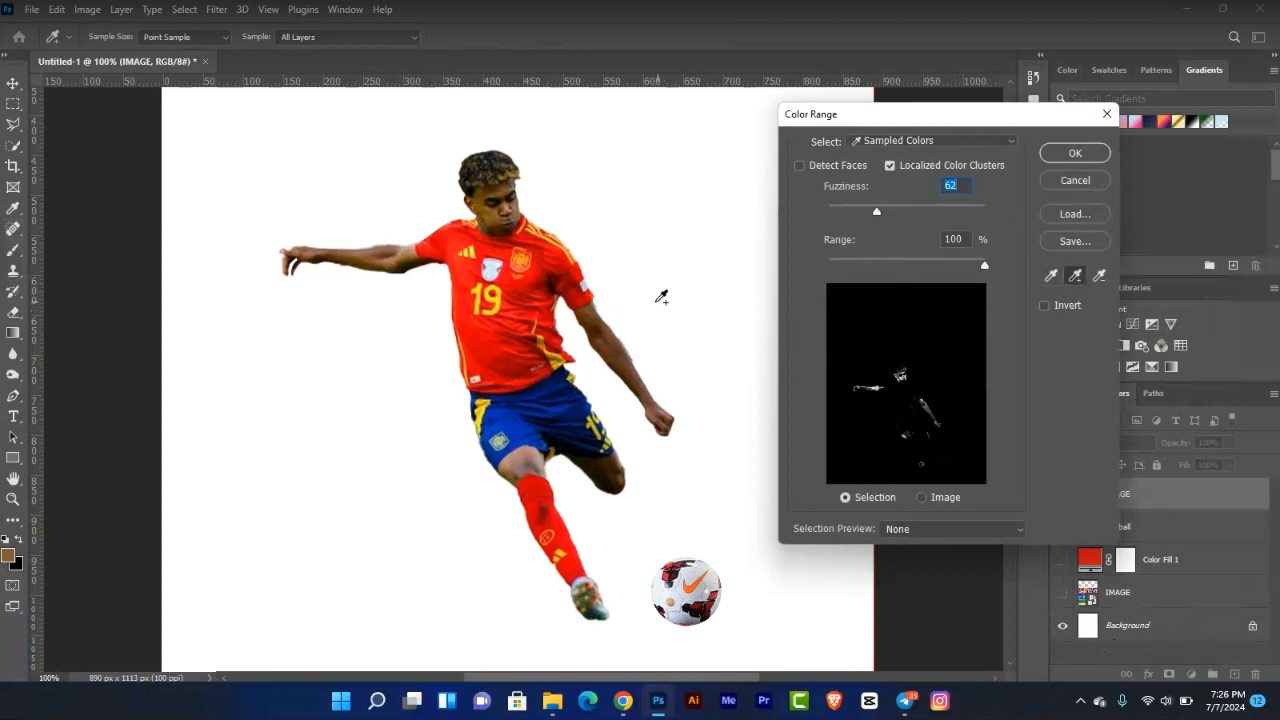
Add skin tones from the lowered arm and both legs to the Color Range sample and create the selection.
{"action": "left_click", "coordinate": [594, 320]}
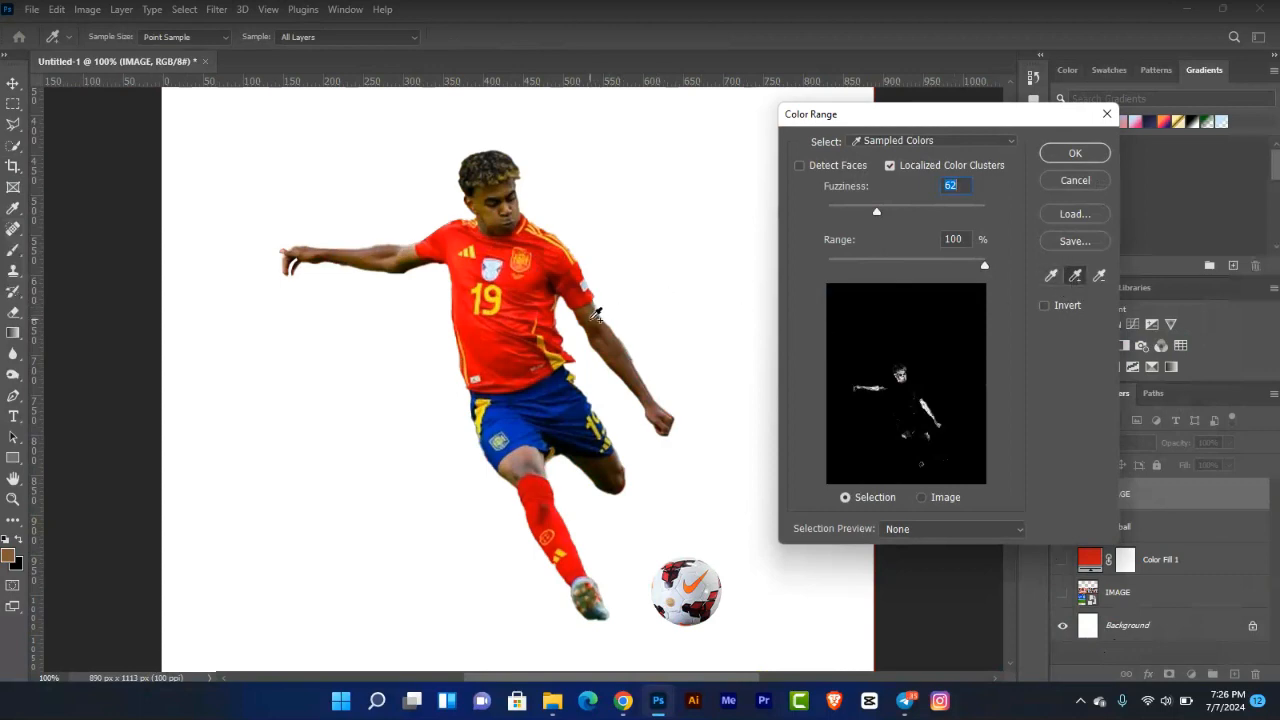
{"action": "left_click", "coordinate": [633, 355]}
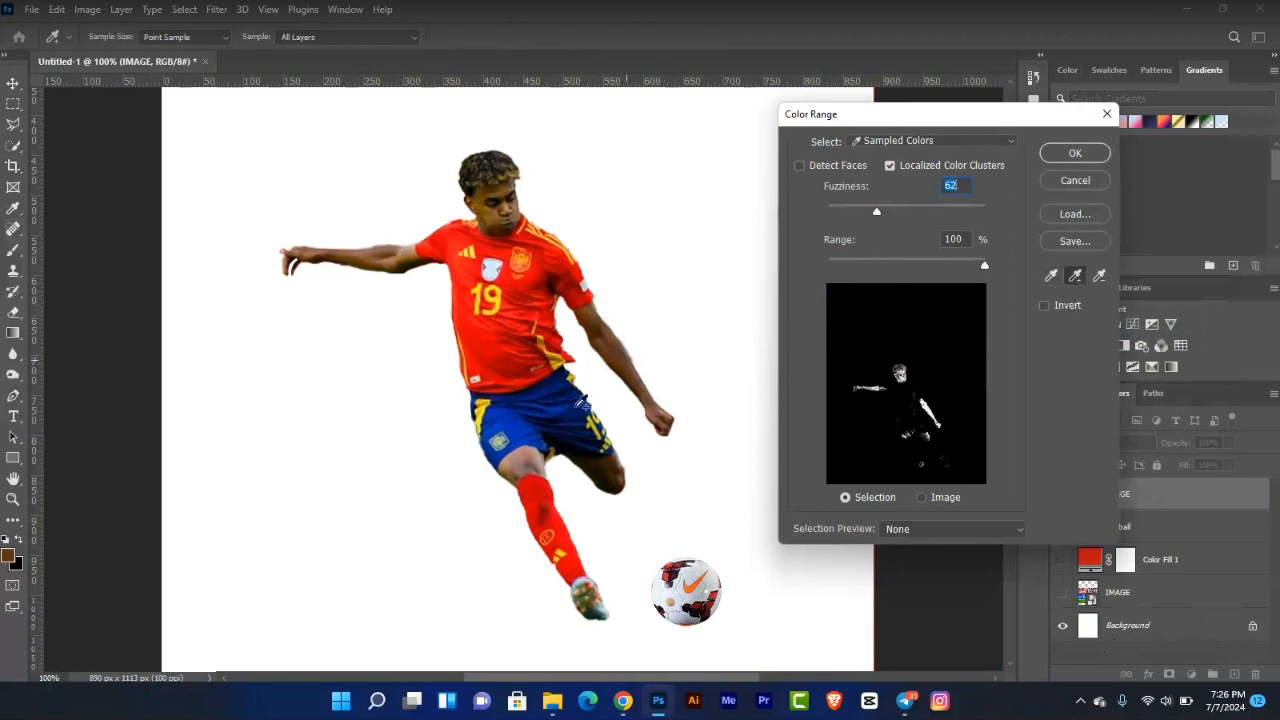
{"action": "left_click", "coordinate": [532, 460]}
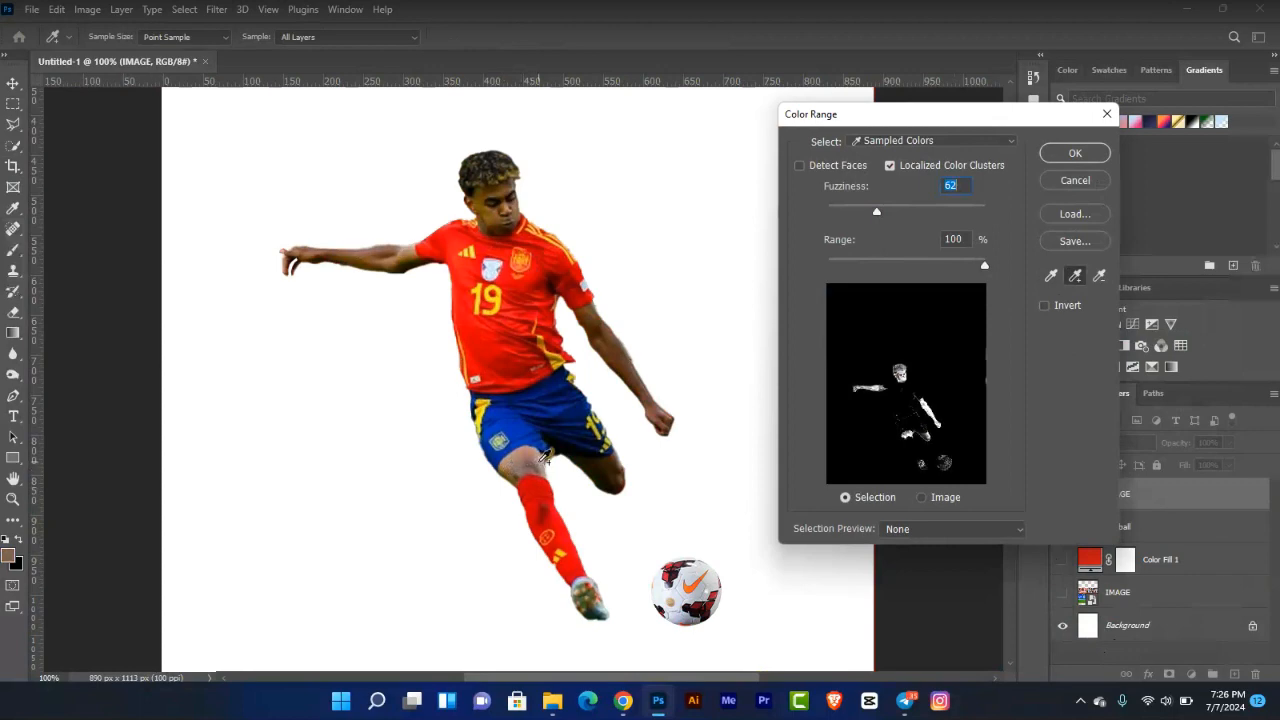
{"action": "left_click", "coordinate": [612, 465]}
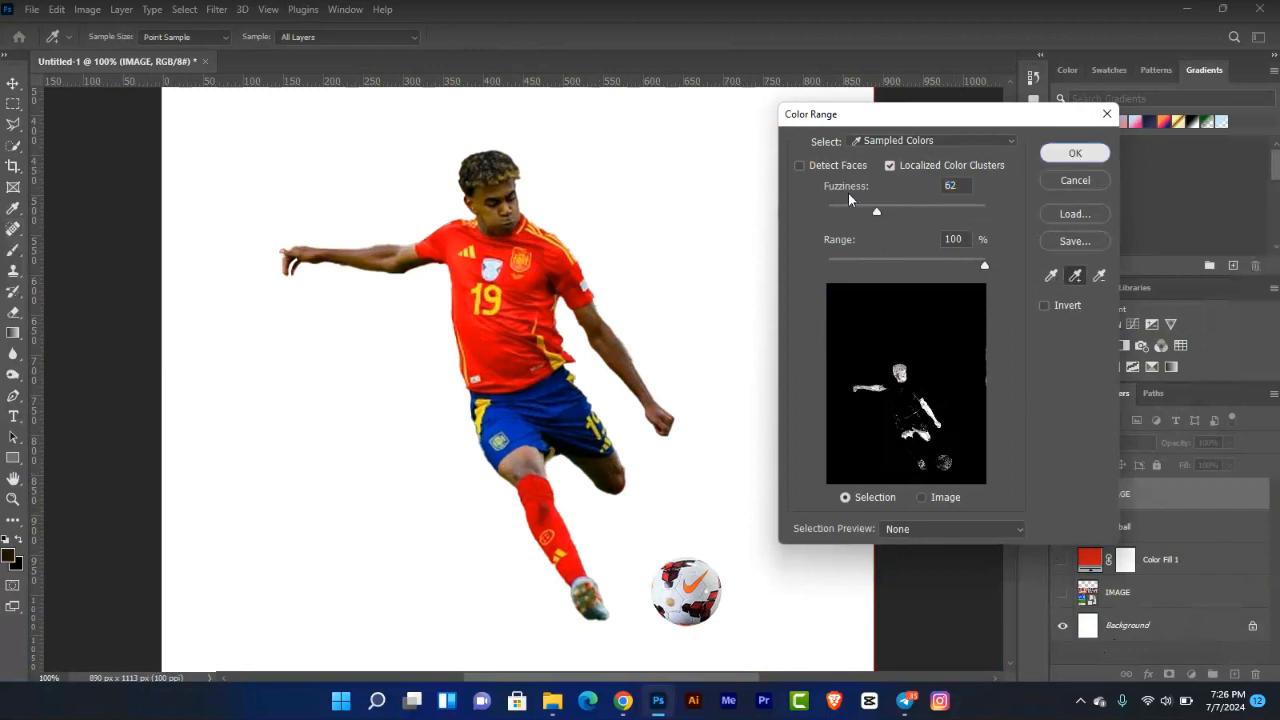
{"action": "left_click", "coordinate": [1074, 154]}
{"action": "key", "text": "v"}
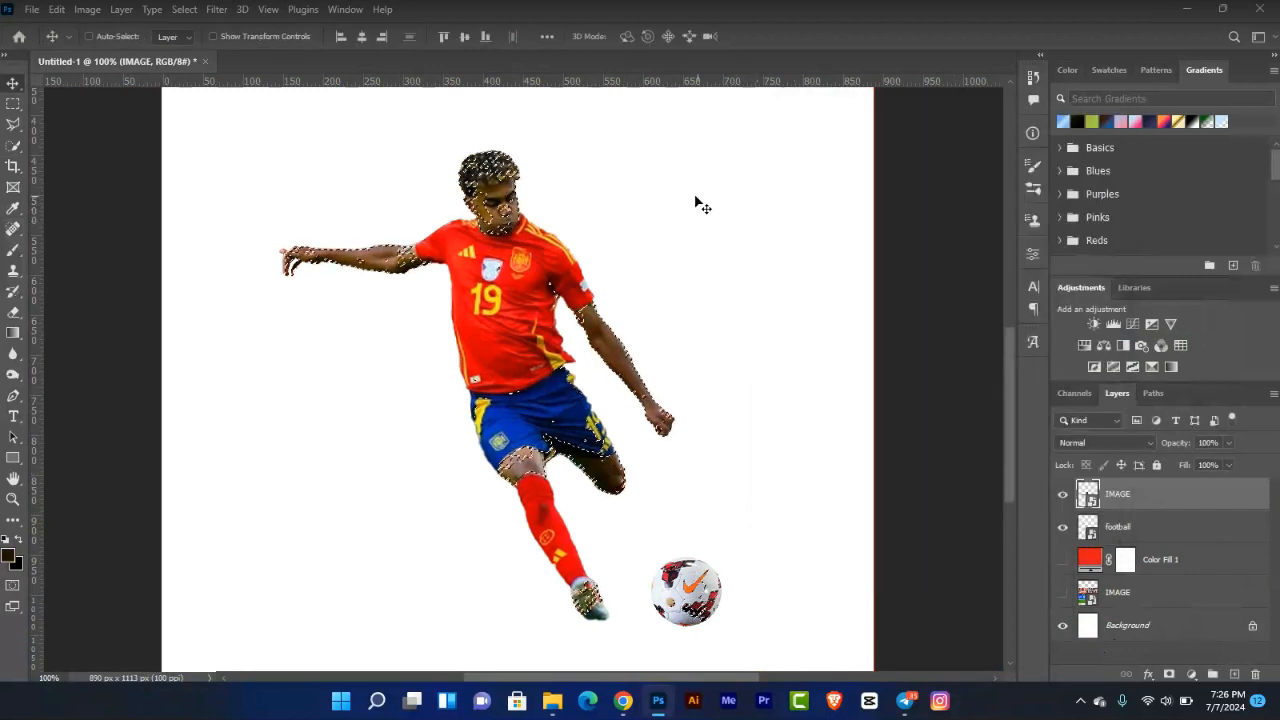
{"action": "key", "text": "ctrl+plus"}
{"action": "key", "text": "ctrl+plus"}
{"action": "left_click_drag", "start_coordinate": [669, 229], "coordinate": [718, 610]}
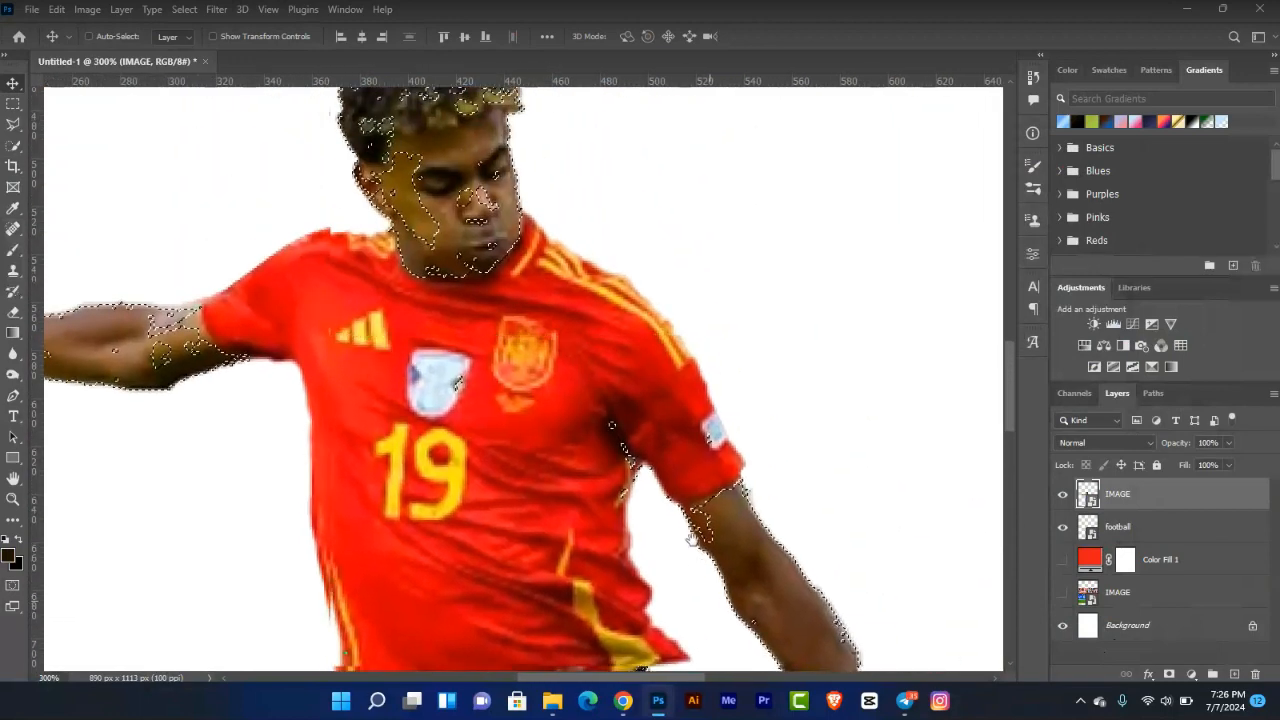
{"action": "left_click_drag", "start_coordinate": [617, 429], "coordinate": [622, 494]}
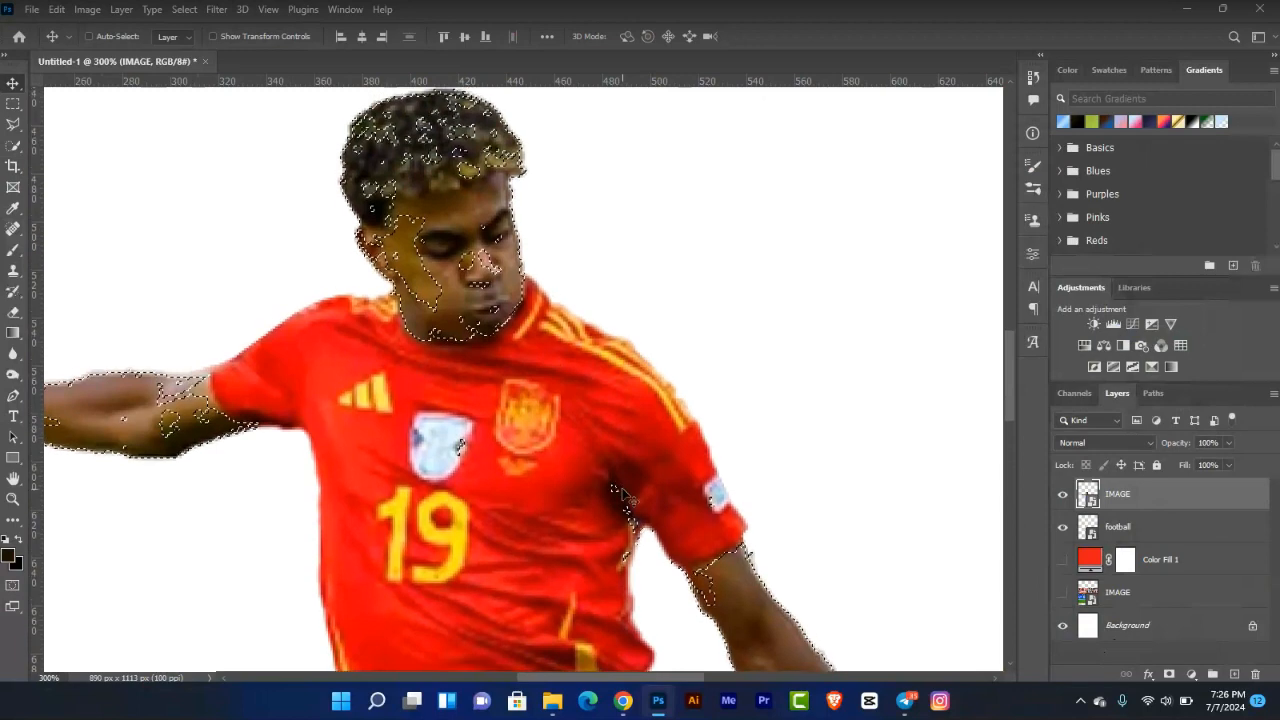
{"action": "left_click", "coordinate": [13, 124]}
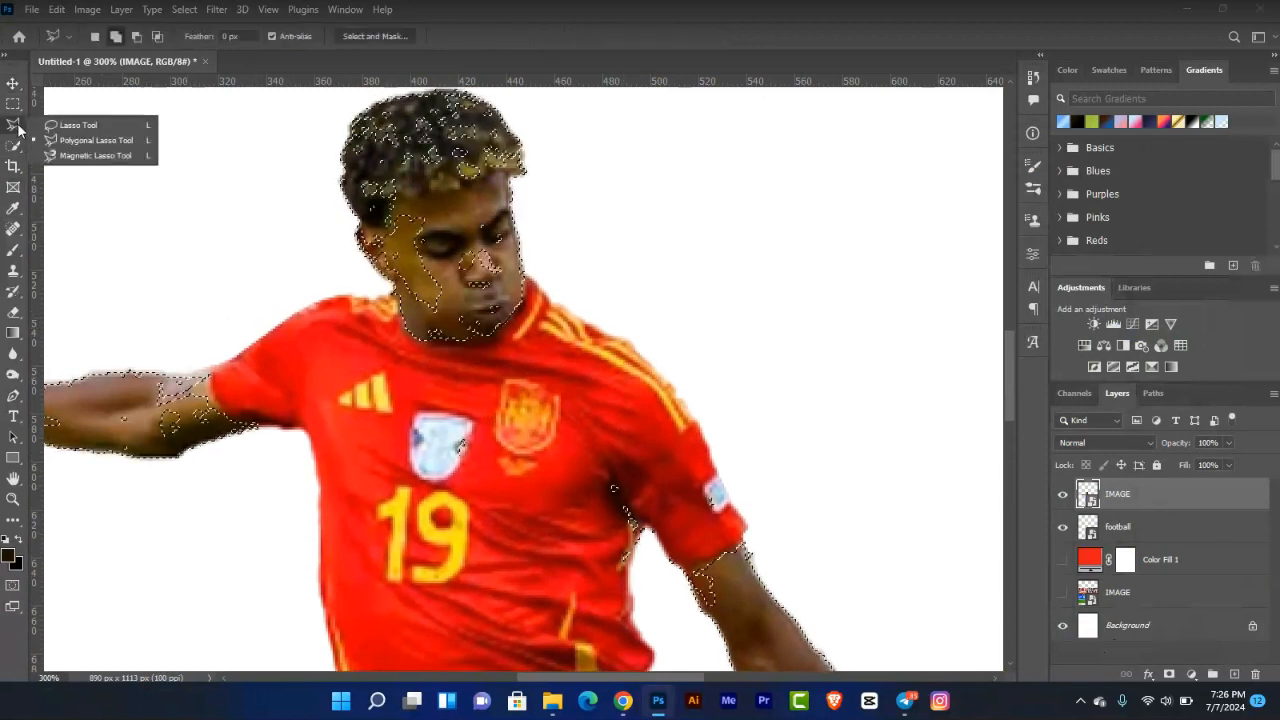
{"action": "left_click", "coordinate": [75, 140]}
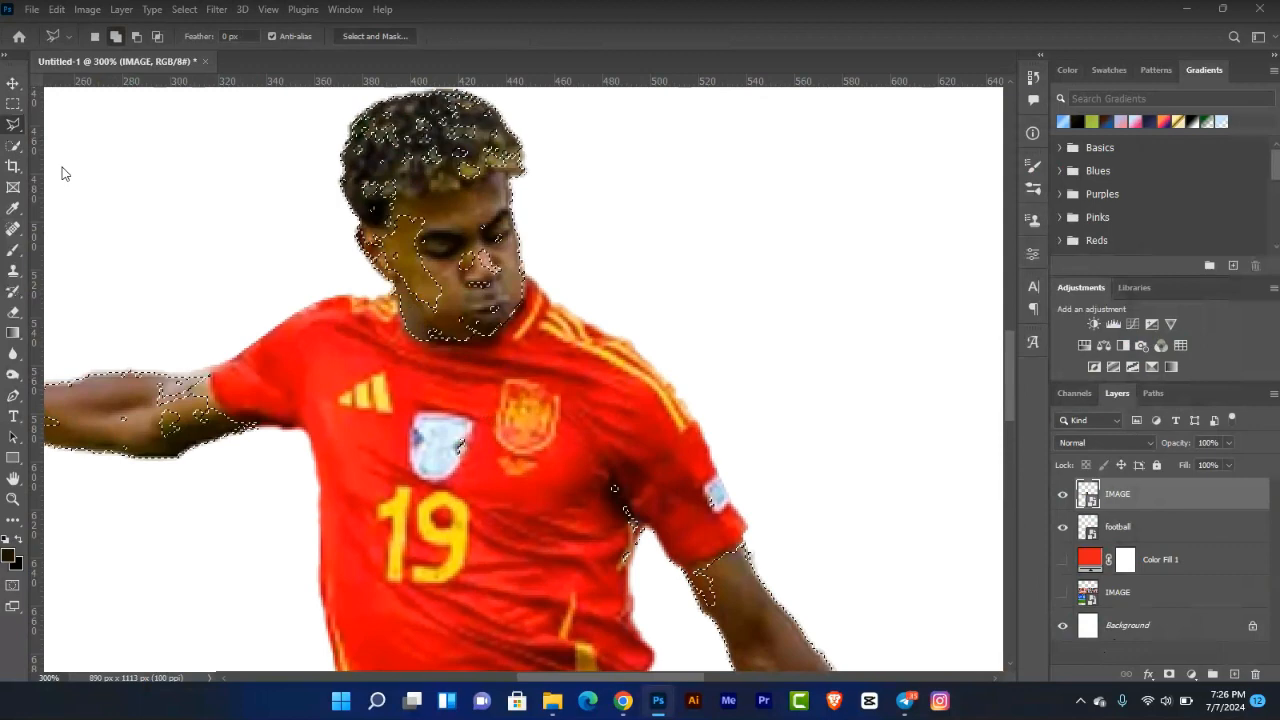
{"action": "key", "text": "shift+l"}
{"action": "key", "text": "shift+l"}
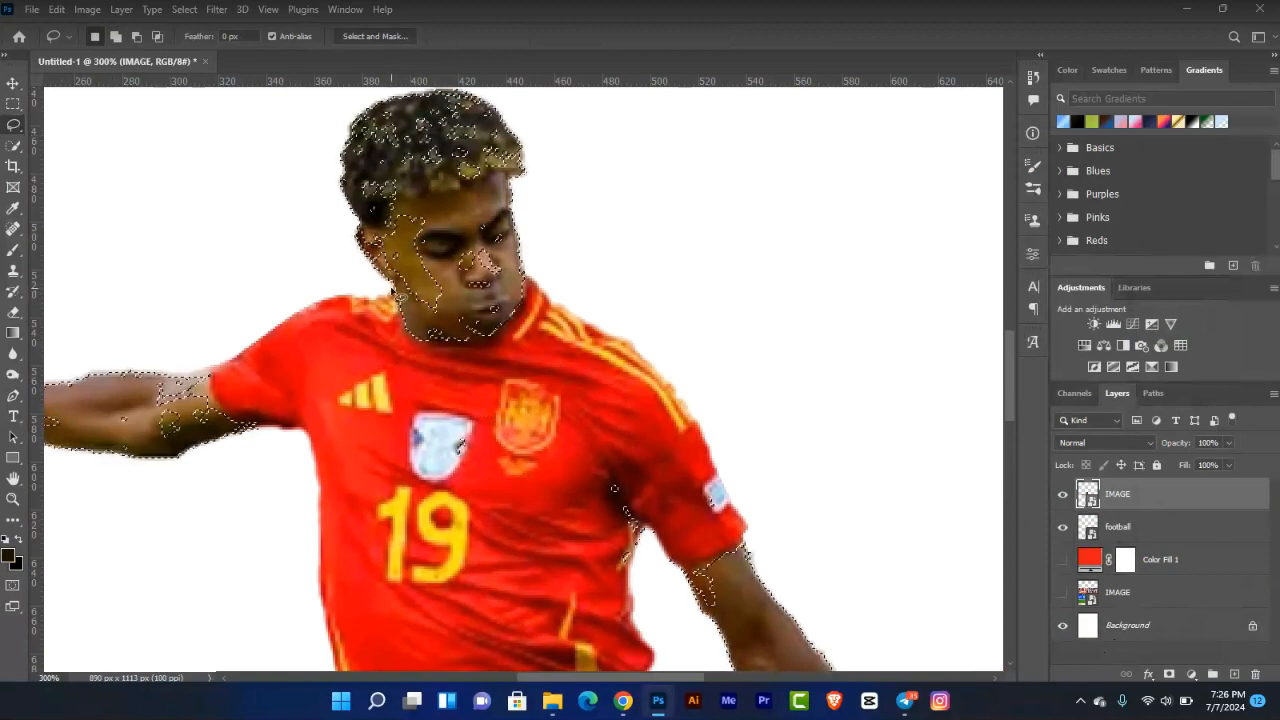
{"action": "left_click", "coordinate": [389, 292]}
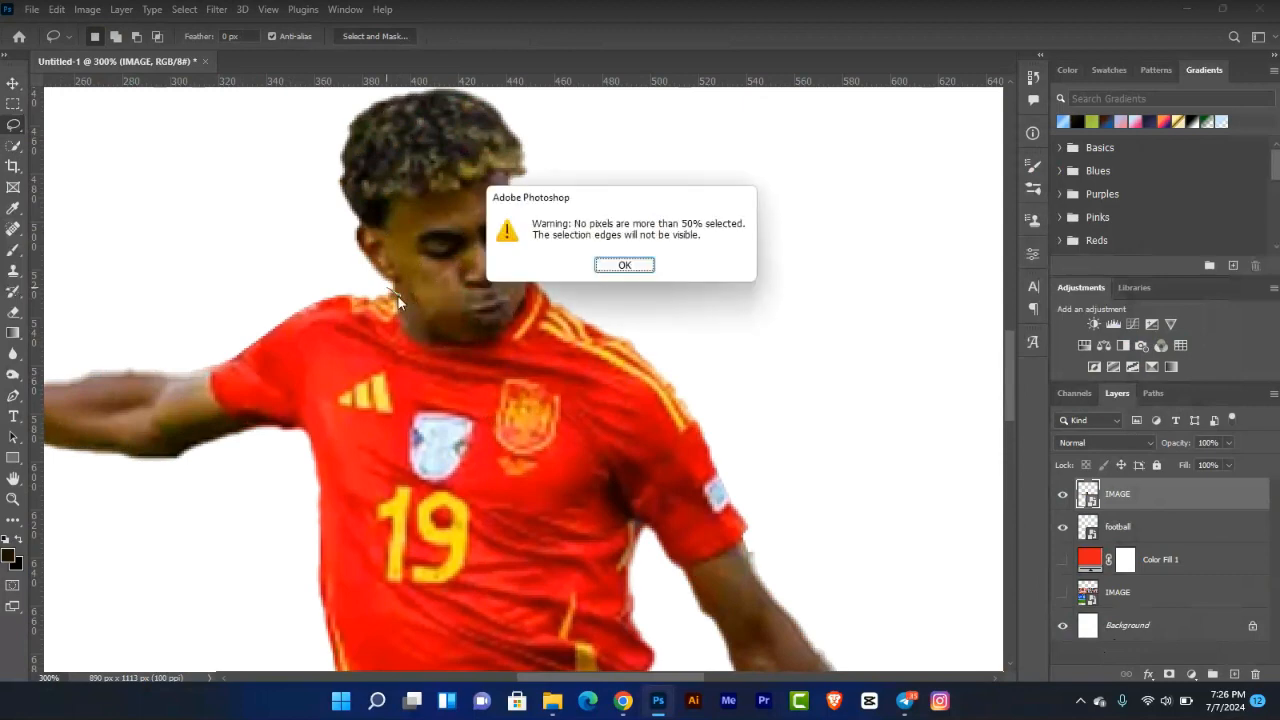
{"action": "key", "text": "Return"}
{"action": "key", "text": "ctrl+z"}
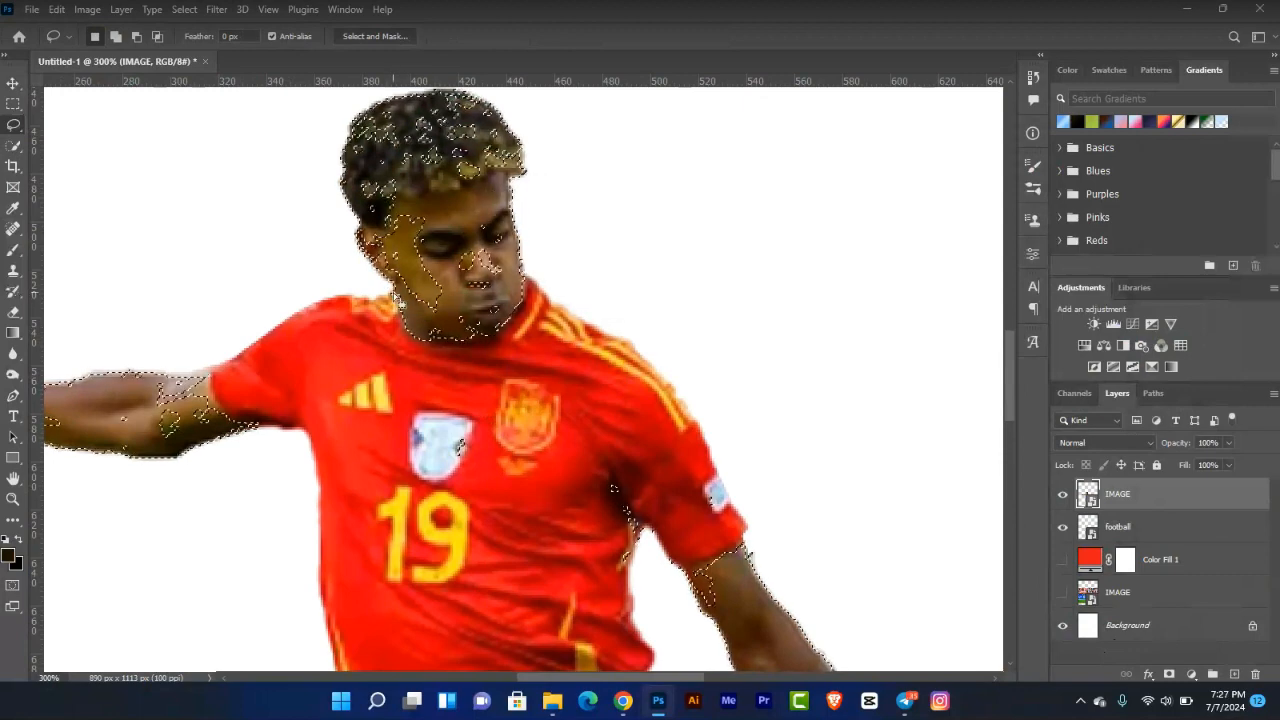
Try to add the whole head to the skin selection with a loose freehand Lasso outline, and undo it.
{"action": "left_click", "coordinate": [115, 36]}
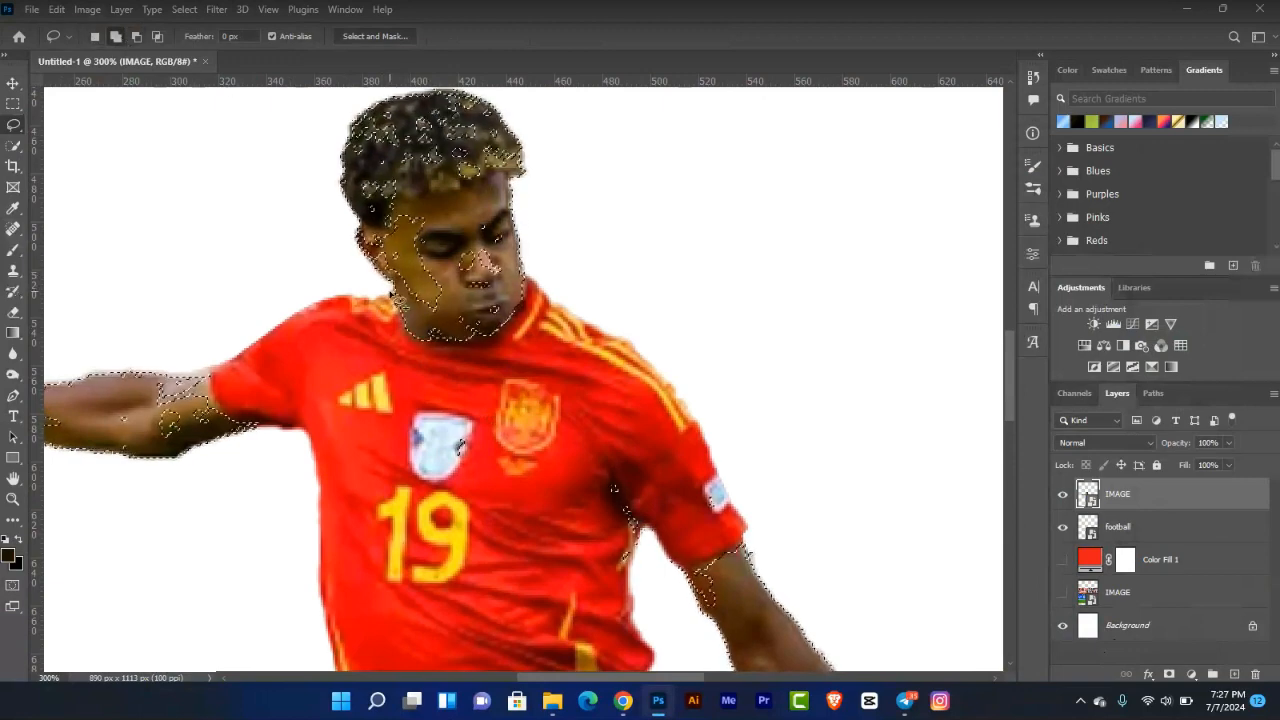
{"action": "mouse_move", "coordinate": [391, 291]}
{"action": "left_mouse_down"}
{"action": "mouse_move", "coordinate": [442, 353]}
{"action": "mouse_move", "coordinate": [521, 323]}
{"action": "left_mouse_up"}
{"action": "mouse_move", "coordinate": [530, 262]}
{"action": "left_mouse_down"}
{"action": "mouse_move", "coordinate": [555, 104]}
{"action": "mouse_move", "coordinate": [535, 79]}
{"action": "mouse_move", "coordinate": [307, 40]}
{"action": "mouse_move", "coordinate": [282, 58]}
{"action": "mouse_move", "coordinate": [280, 139]}
{"action": "mouse_move", "coordinate": [355, 272]}
{"action": "mouse_move", "coordinate": [481, 342]}
{"action": "mouse_move", "coordinate": [510, 390]}
{"action": "left_mouse_up"}
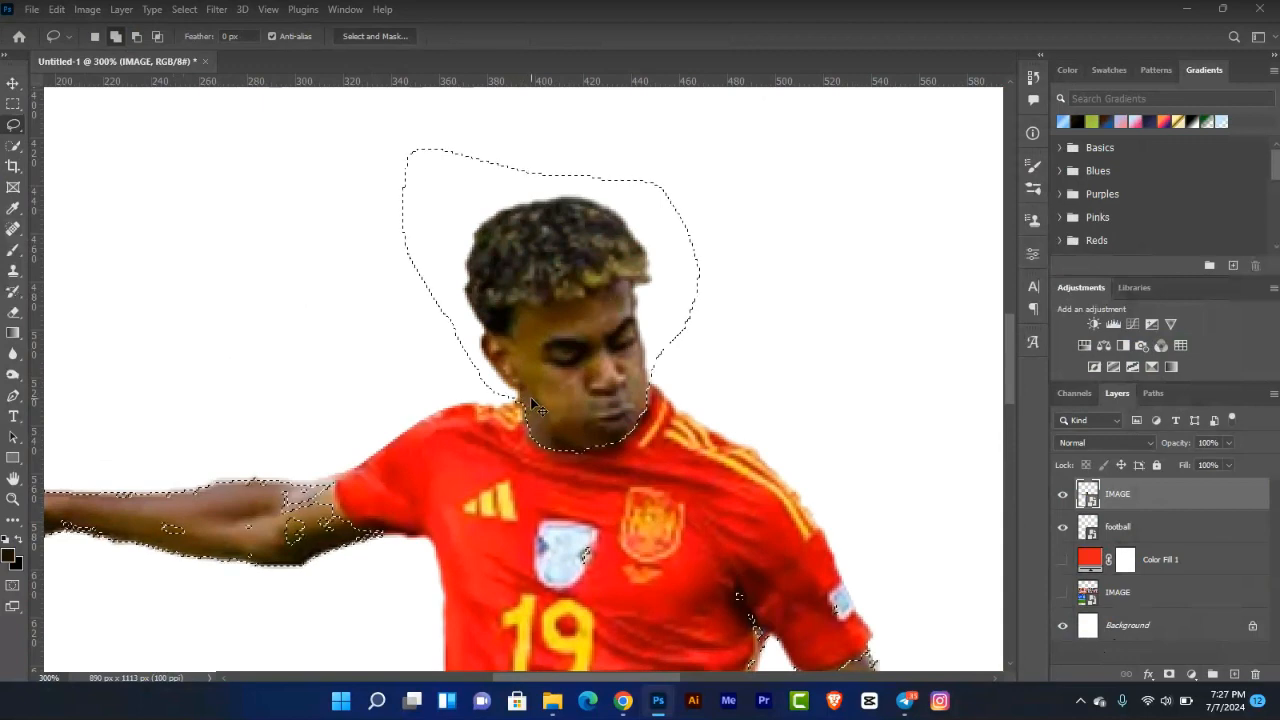
{"action": "key", "text": "ctrl+z"}
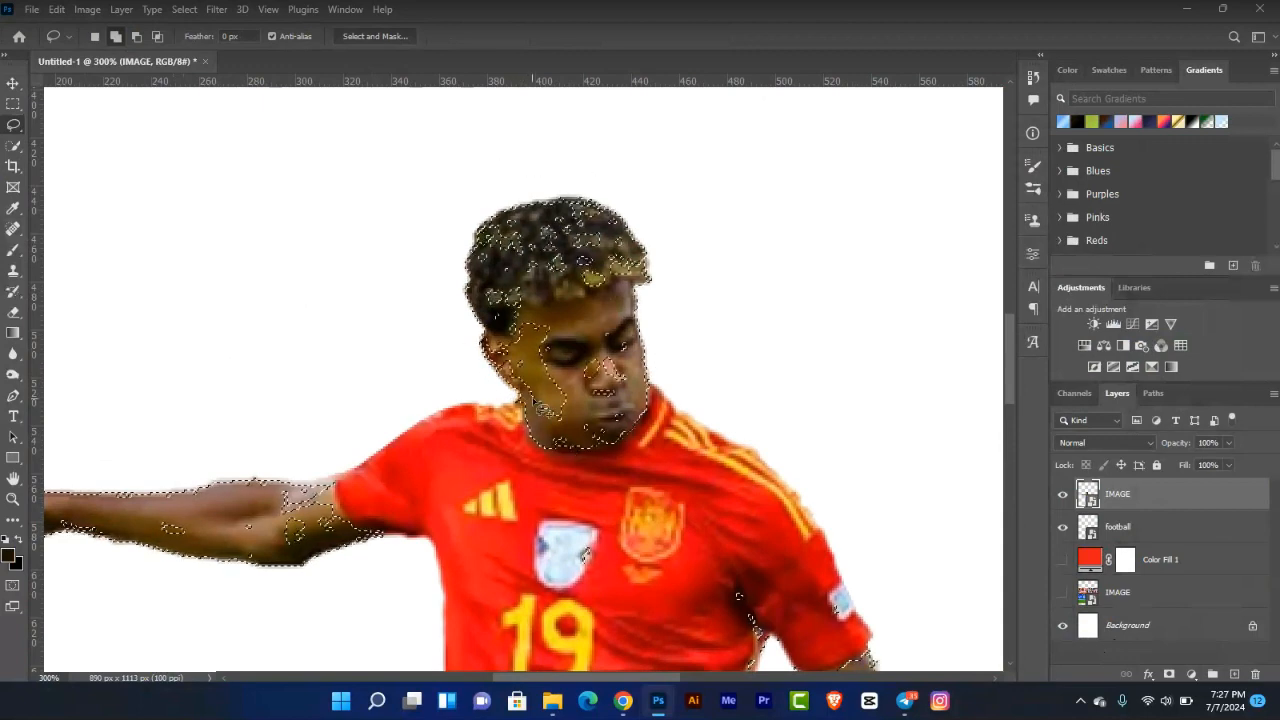
Fill in the whole head with the Quick Selection tool and subtract the shirt collar using a size 10 brush.
{"action": "left_click", "coordinate": [14, 145]}
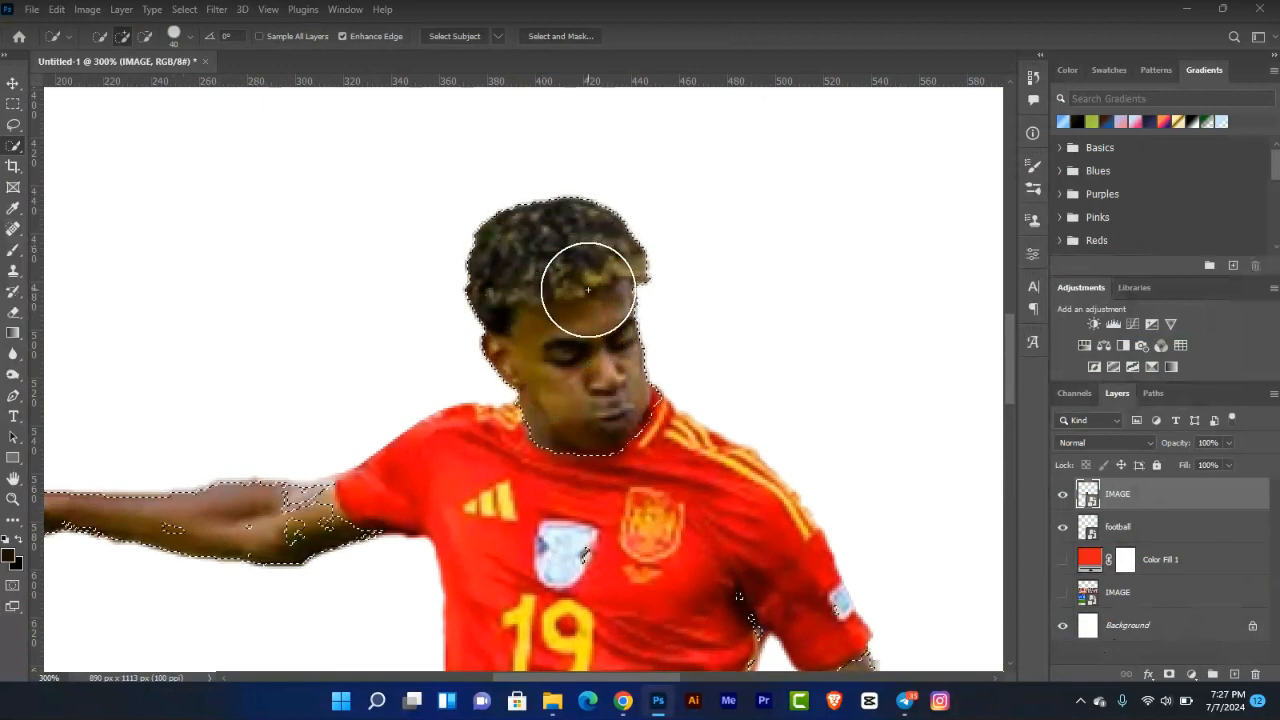
{"action": "key", "text": "bracketleft"}
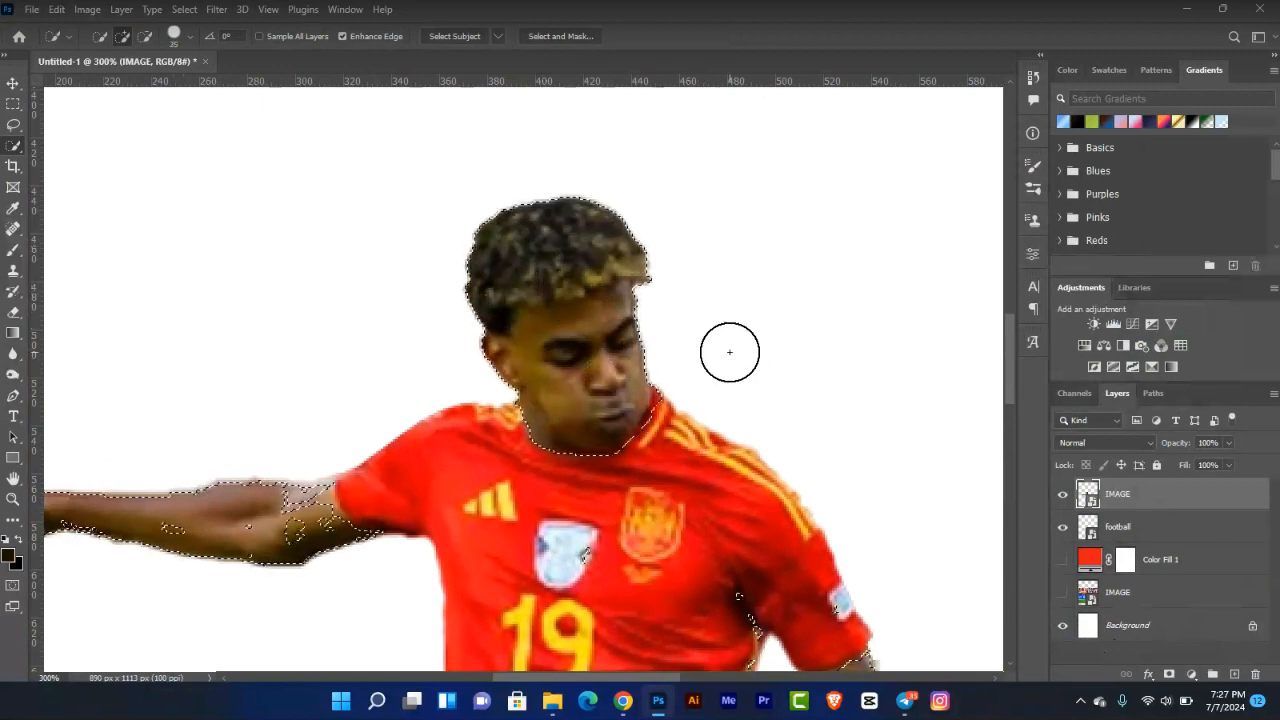
{"action": "key", "text": "bracketleft"}
{"action": "key", "text": "bracketleft"}
{"action": "key", "text": "bracketleft"}
{"action": "key", "text": "bracketleft"}
{"action": "left_click", "coordinate": [655, 403], "text": "alt"}
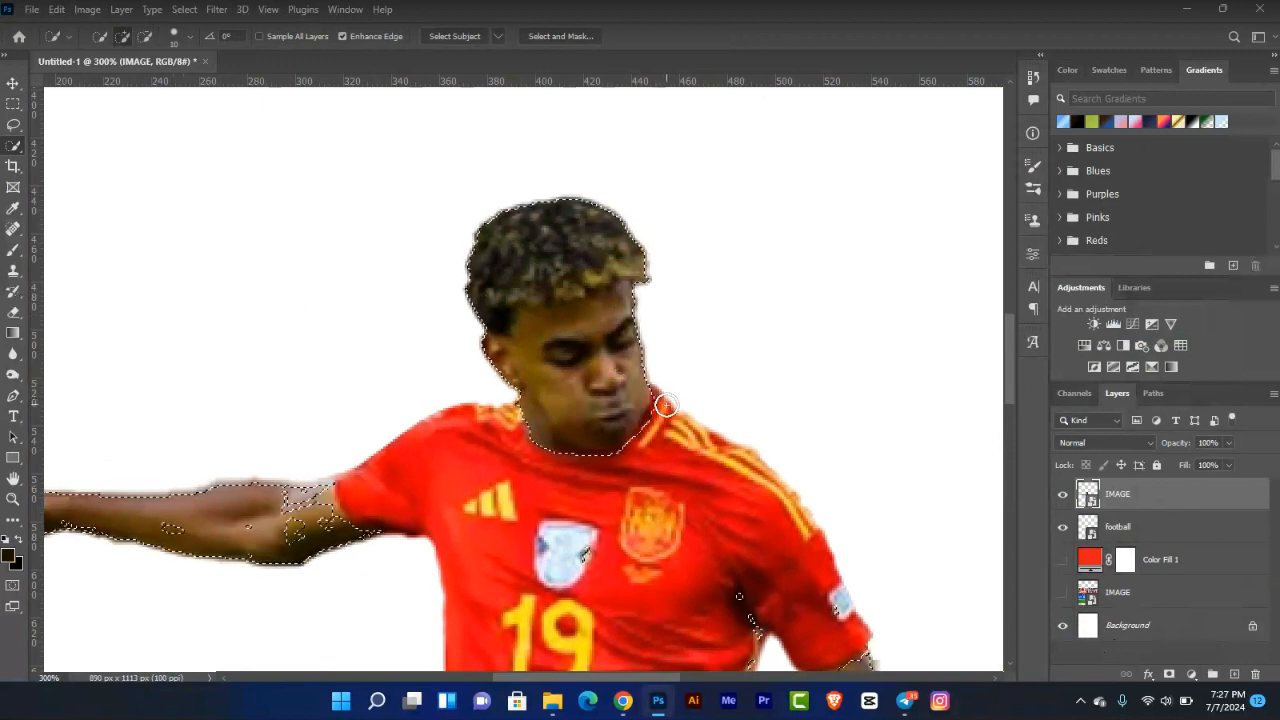
{"action": "key", "text": "alt"}
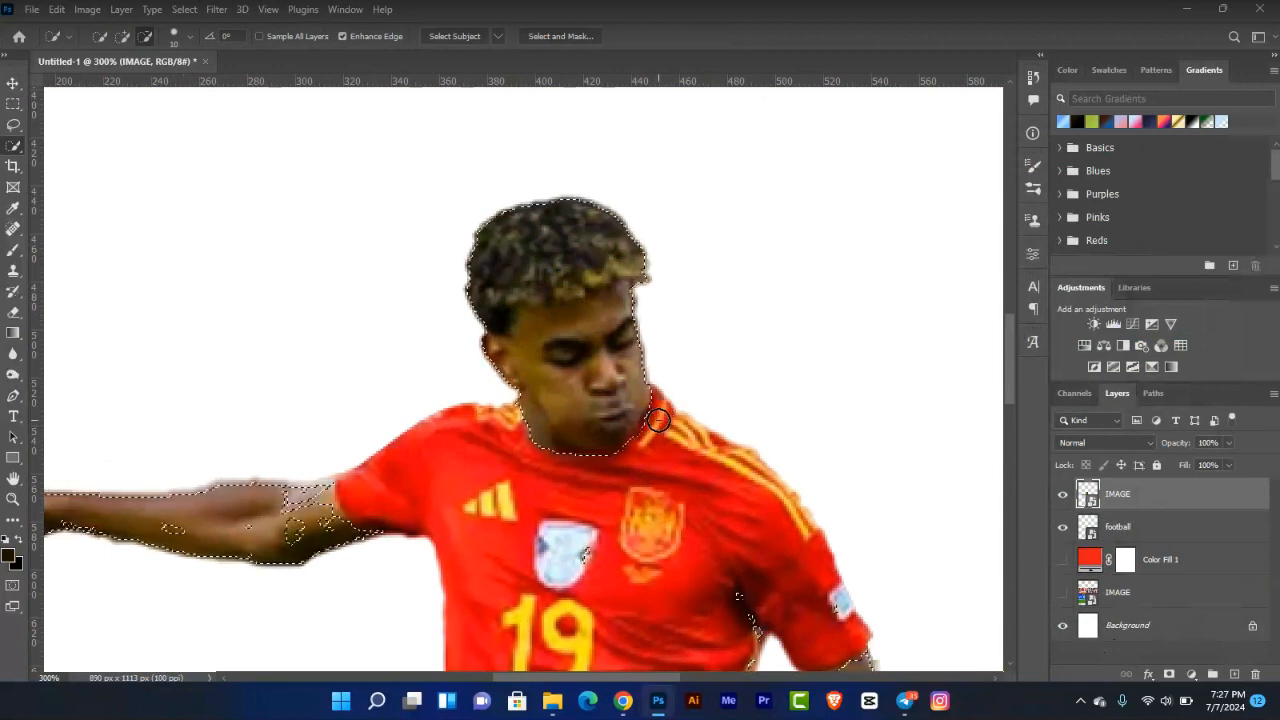
Add the entire outstretched arm, including the hand and fingertips, to the skin selection up to the sleeve.
{"action": "mouse_move", "coordinate": [320, 426]}
{"action": "left_mouse_down"}
{"action": "mouse_move", "coordinate": [379, 400]}
{"action": "mouse_move", "coordinate": [492, 268]}
{"action": "left_mouse_up"}
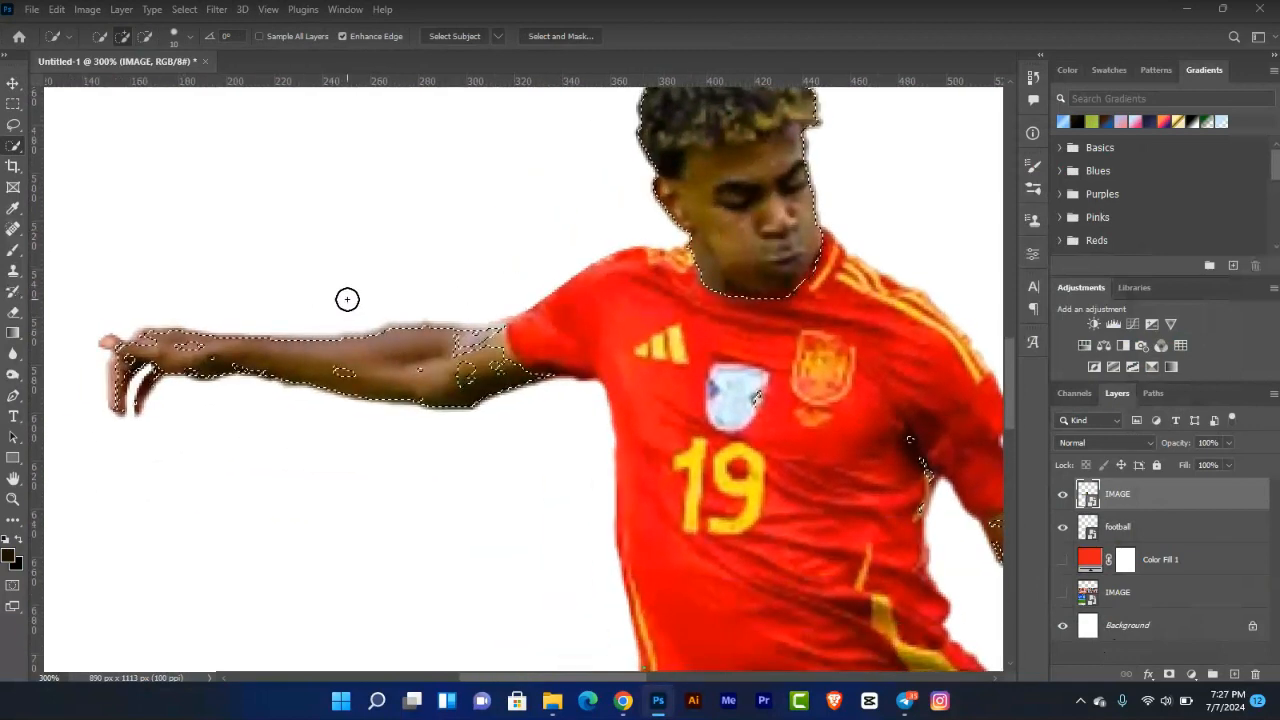
{"action": "left_click_drag", "start_coordinate": [358, 305], "coordinate": [473, 396]}
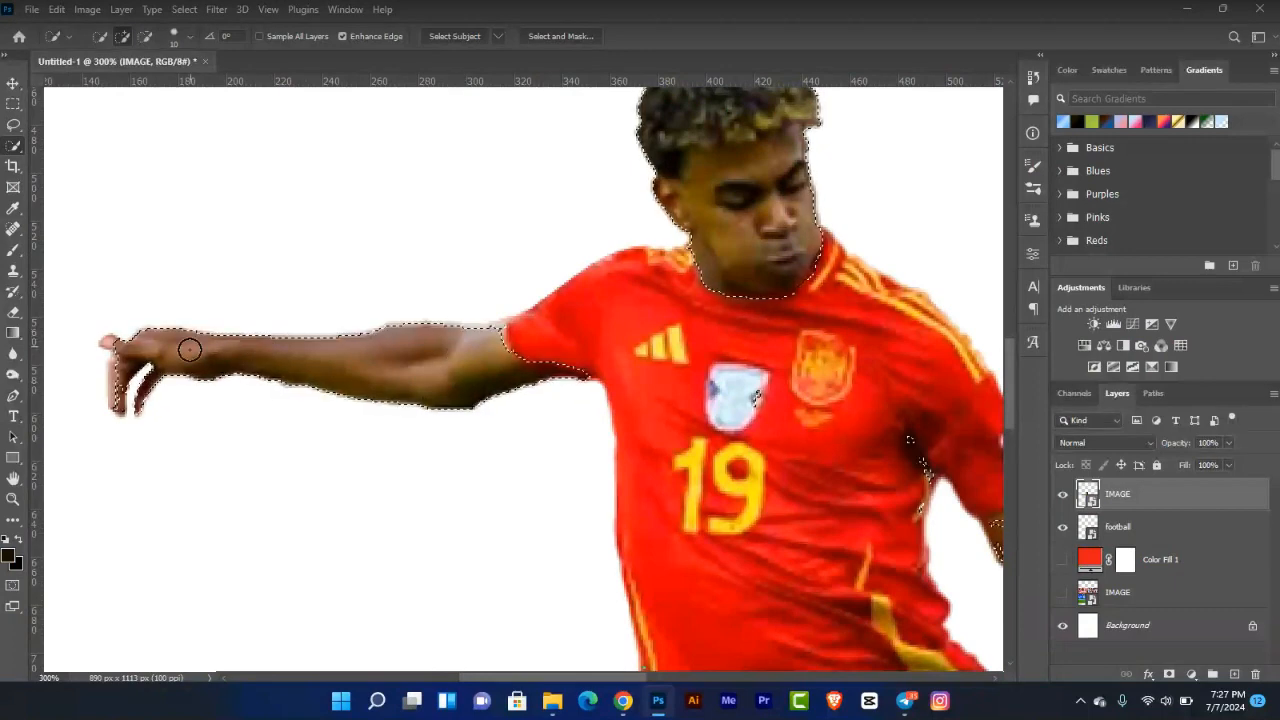
{"action": "left_click_drag", "start_coordinate": [116, 342], "coordinate": [113, 408]}
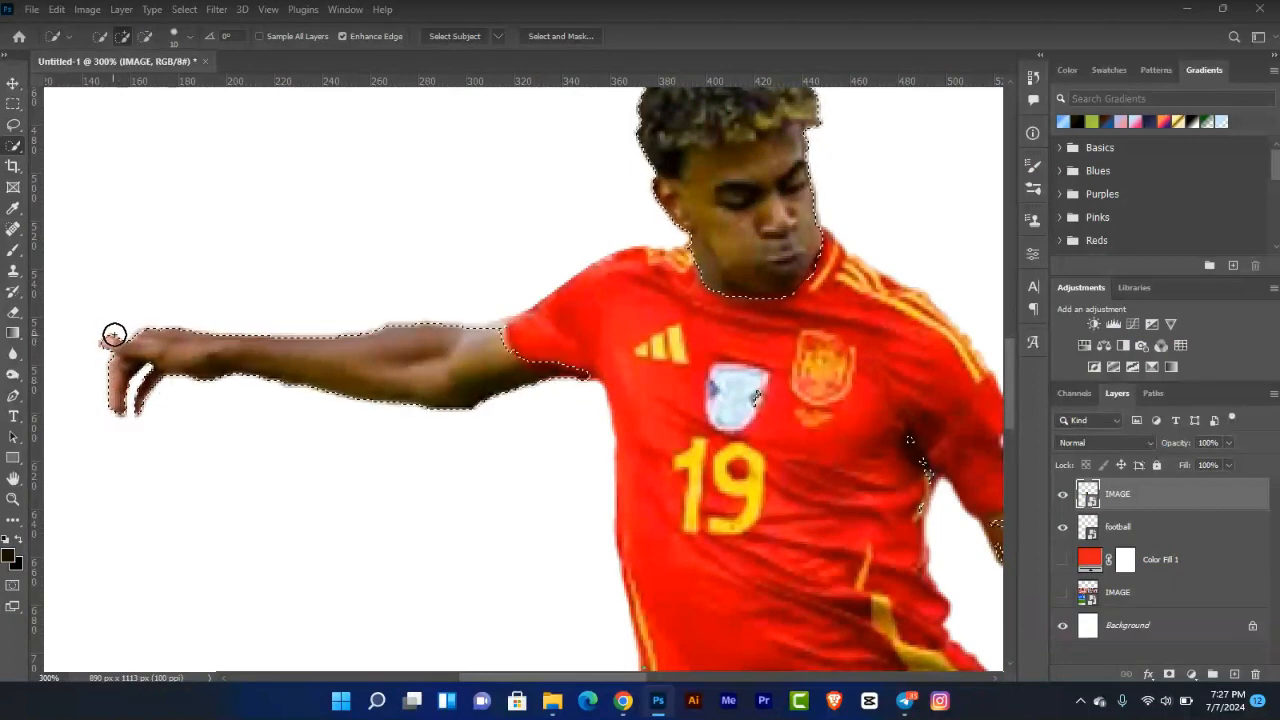
{"action": "left_click_drag", "start_coordinate": [485, 323], "coordinate": [508, 358]}
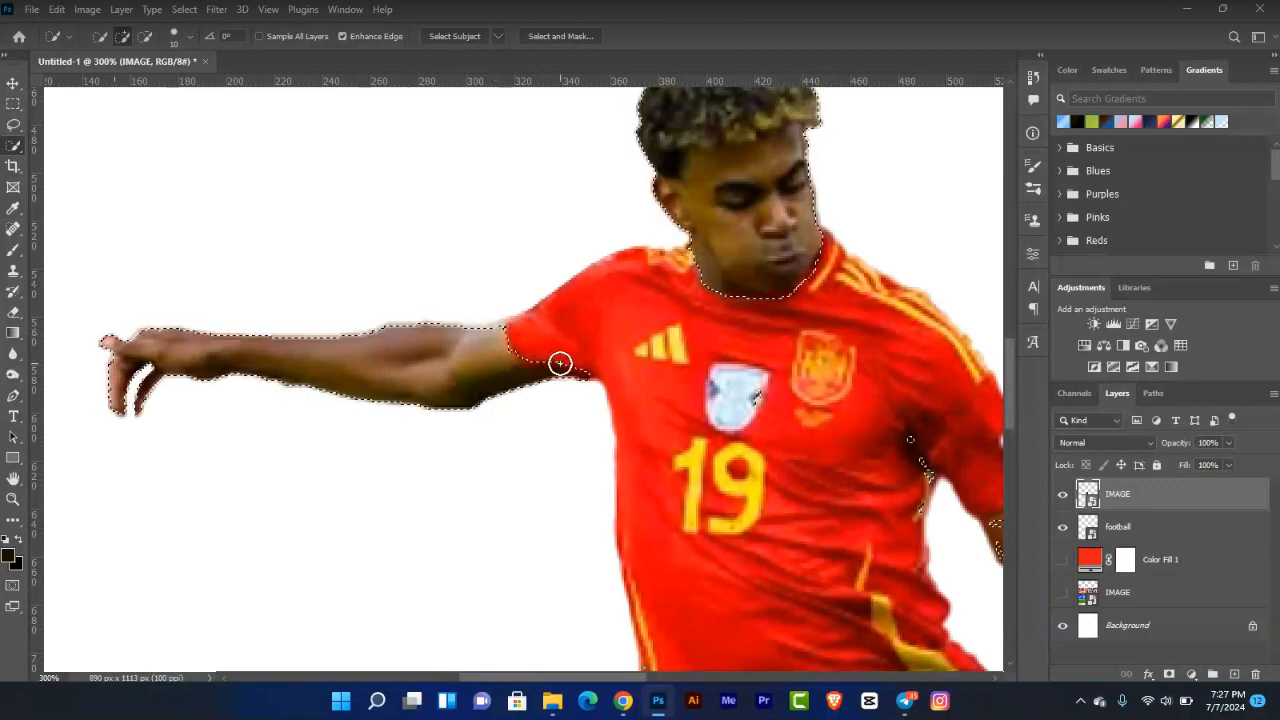
Subtract the red sleeve area beside the outstretched upper arm from the selection with the Lasso tool.
{"action": "key", "text": "l"}
{"action": "key", "text": "alt+l"}
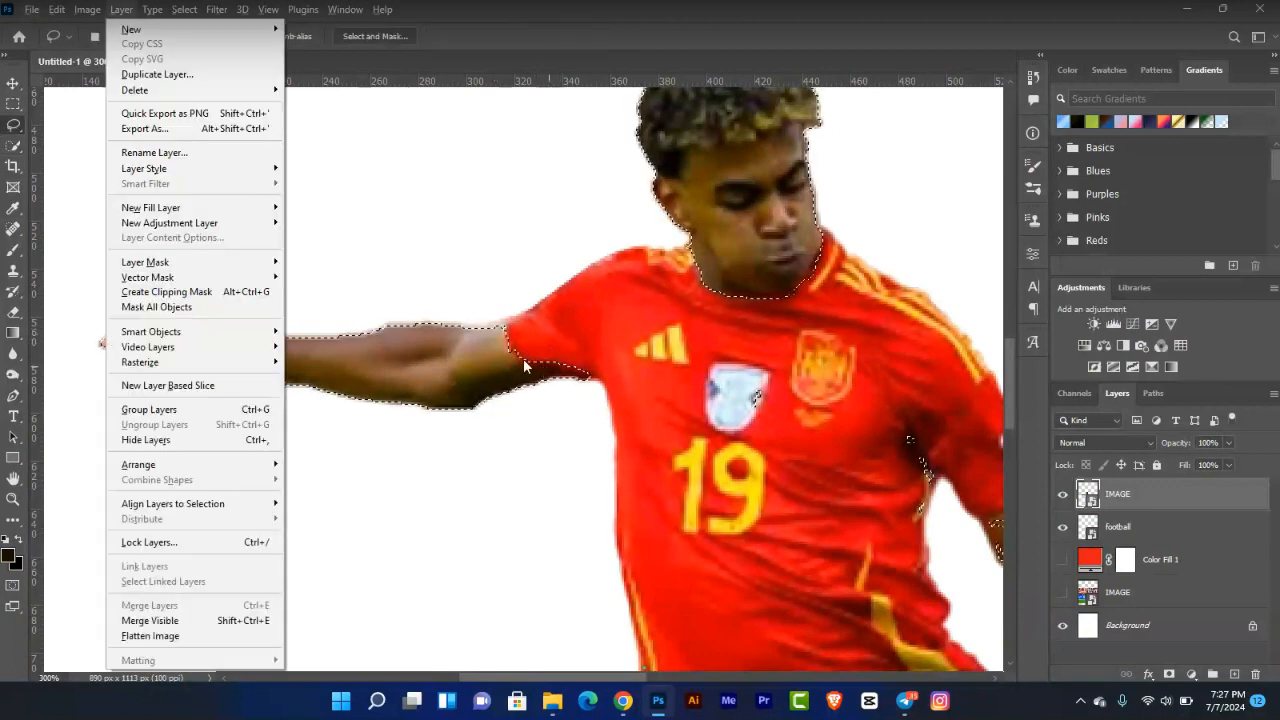
{"action": "key", "text": "Escape"}
{"action": "key", "text": "w"}
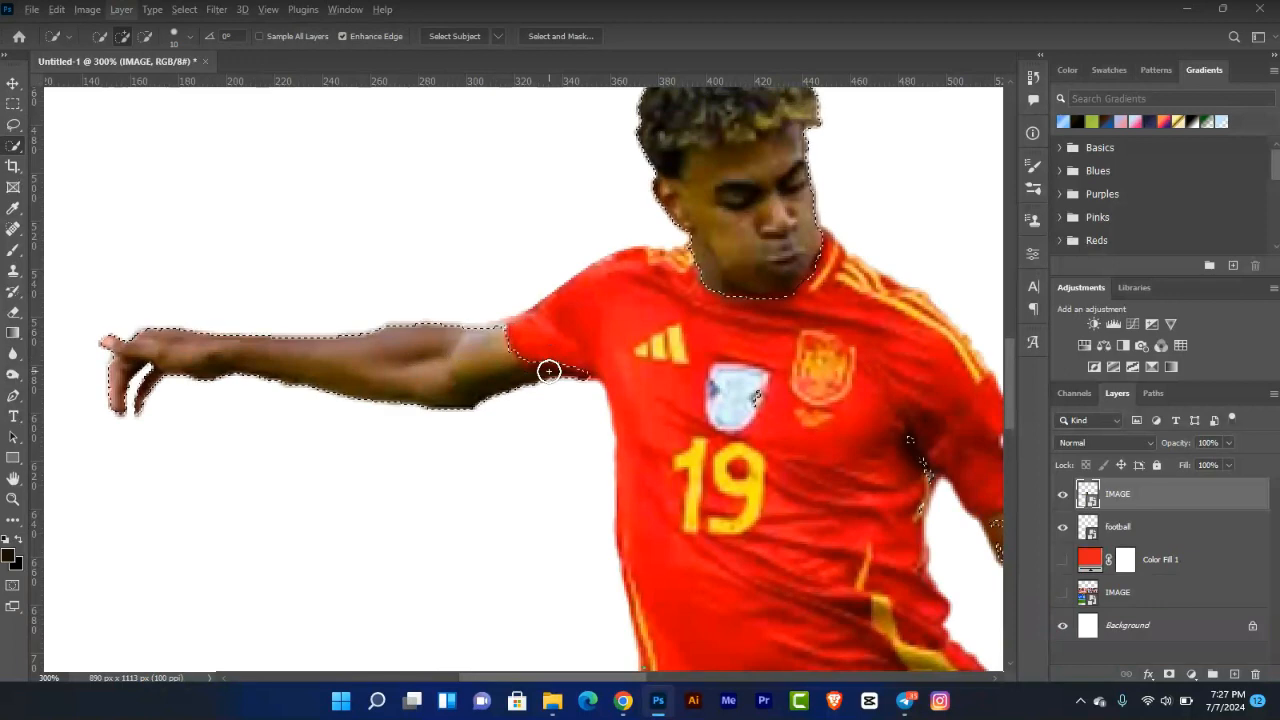
{"action": "key", "text": "l"}
{"action": "key", "text": "alt+l"}
{"action": "key", "text": "Escape"}
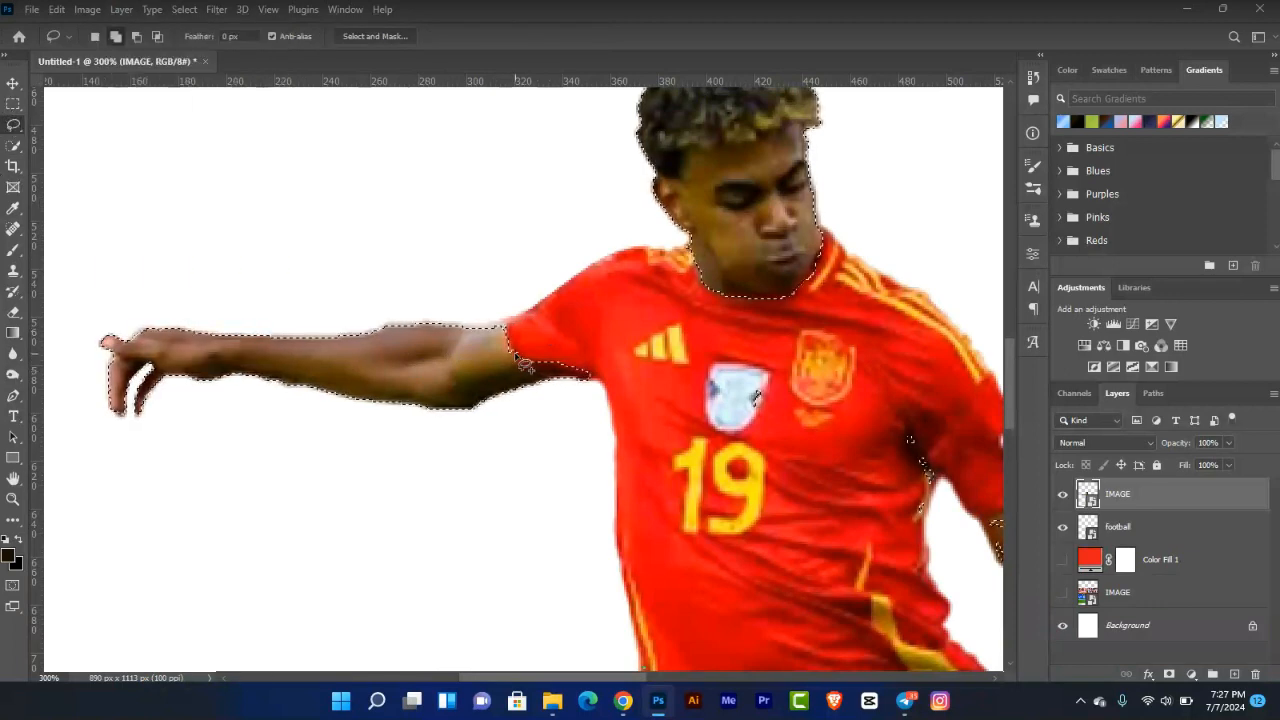
{"action": "key", "text": "alt"}
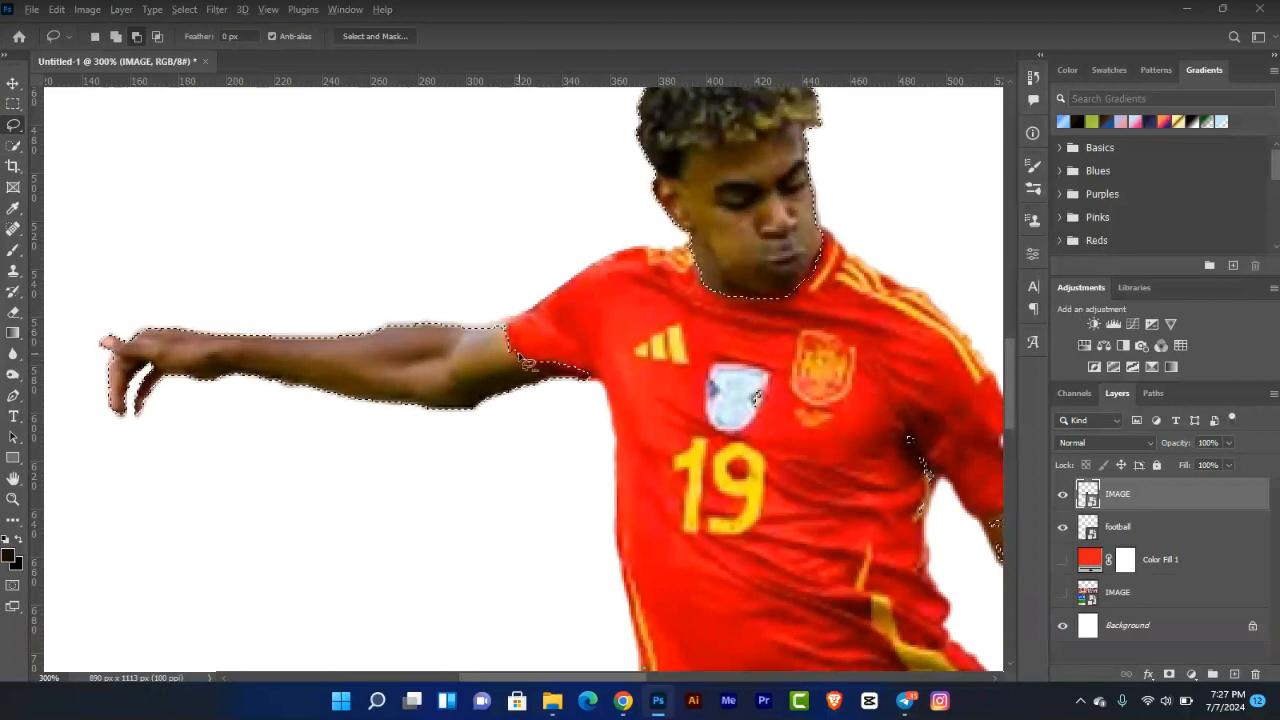
{"action": "mouse_move", "coordinate": [532, 368]}
{"action": "left_mouse_down"}
{"action": "mouse_move", "coordinate": [588, 392]}
{"action": "mouse_move", "coordinate": [614, 372]}
{"action": "mouse_move", "coordinate": [569, 317]}
{"action": "mouse_move", "coordinate": [541, 313]}
{"action": "mouse_move", "coordinate": [521, 352]}
{"action": "mouse_move", "coordinate": [537, 328]}
{"action": "mouse_move", "coordinate": [474, 331]}
{"action": "mouse_move", "coordinate": [388, 369]}
{"action": "mouse_move", "coordinate": [247, 345]}
{"action": "mouse_move", "coordinate": [184, 276]}
{"action": "mouse_move", "coordinate": [362, 303]}
{"action": "mouse_move", "coordinate": [337, 194]}
{"action": "left_mouse_up"}
Subtract the stray patches on the shirt hem and blue shorts from the selection with the Quick Selection tool.
{"action": "key", "text": "w"}
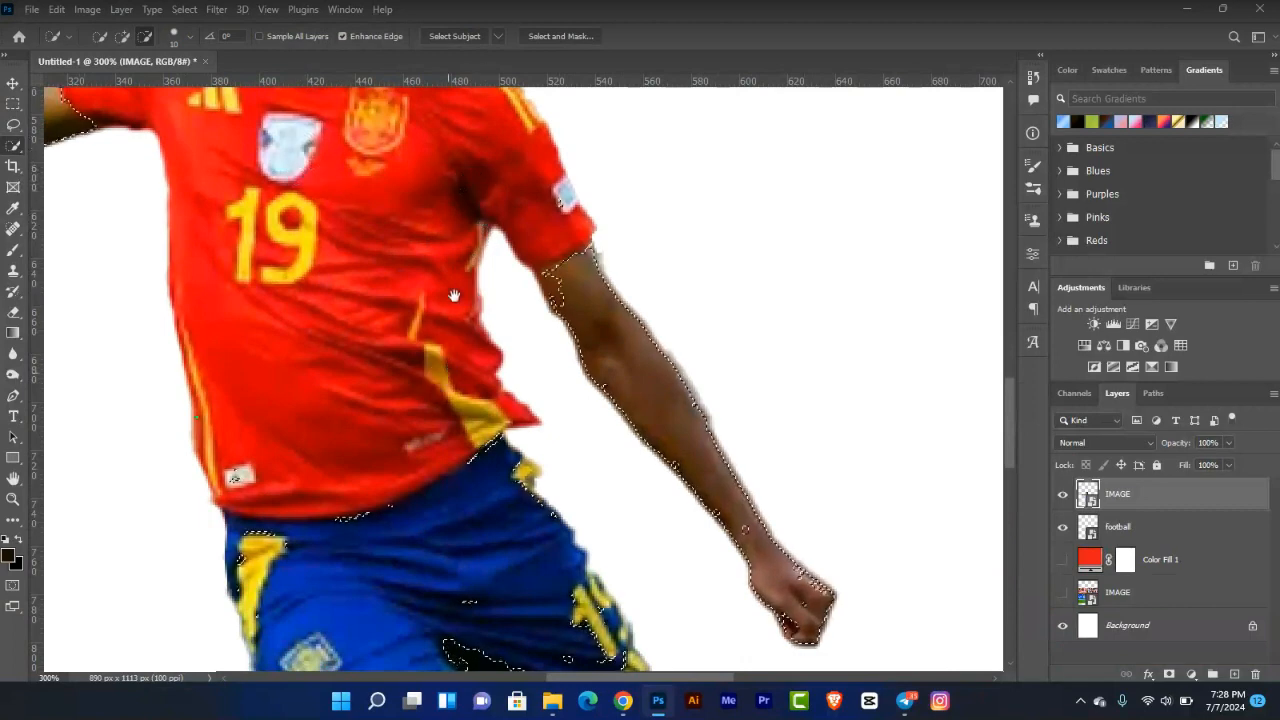
{"action": "left_click_drag", "start_coordinate": [440, 379], "coordinate": [450, 257]}
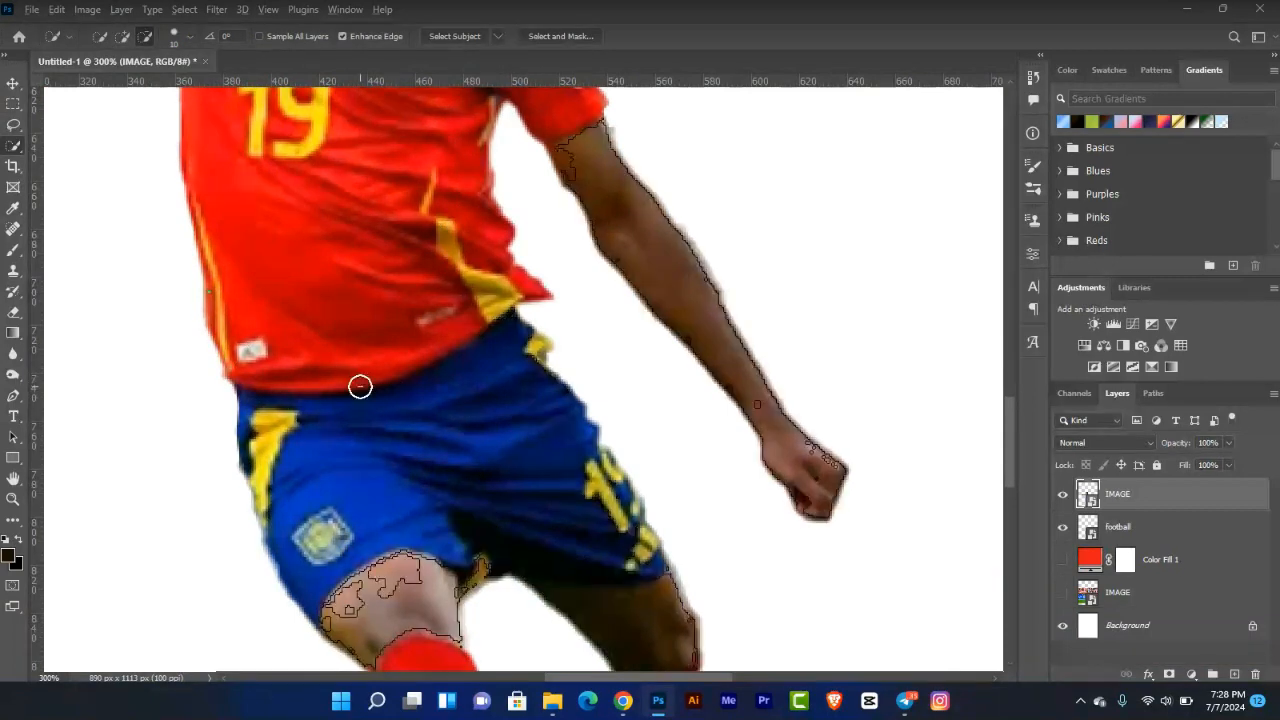
{"action": "left_click_drag", "start_coordinate": [412, 386], "coordinate": [480, 352]}
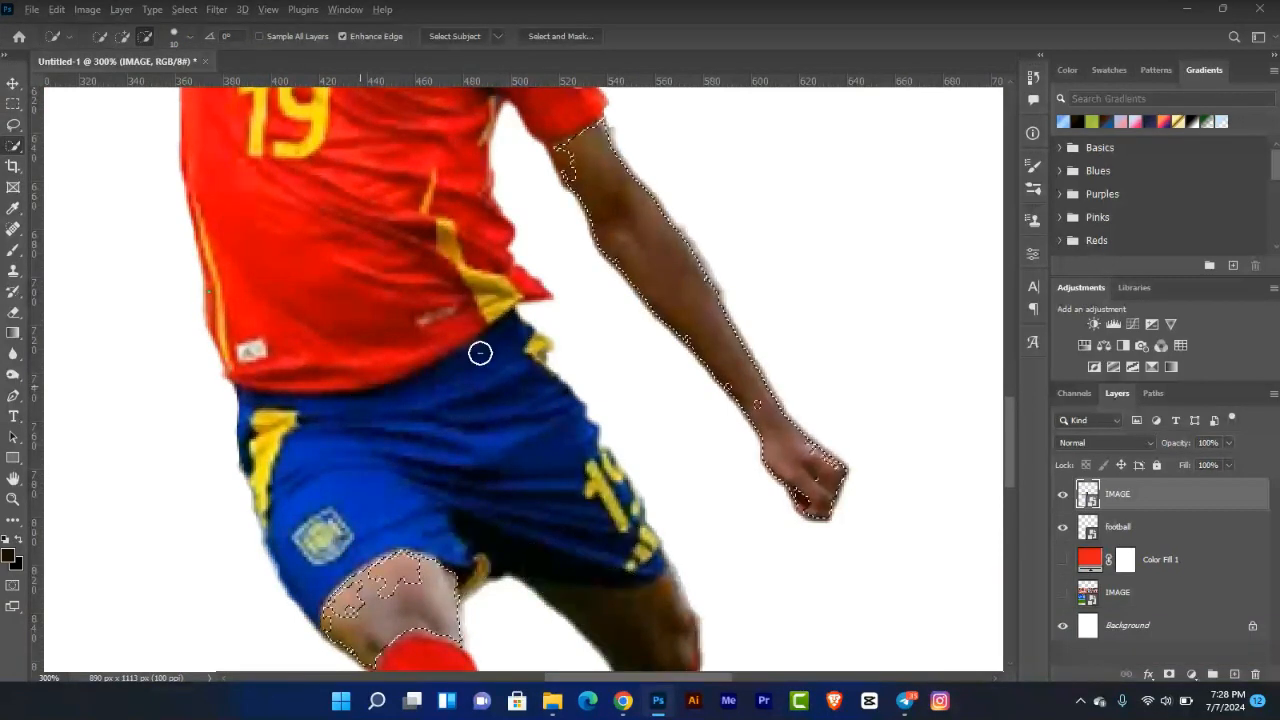
Complete the lowered arm and the front knee in the selection, excluding the red sock's upper edge.
{"action": "scroll", "coordinate": [555, 364], "scroll_direction": "up", "scroll_amount": 3}
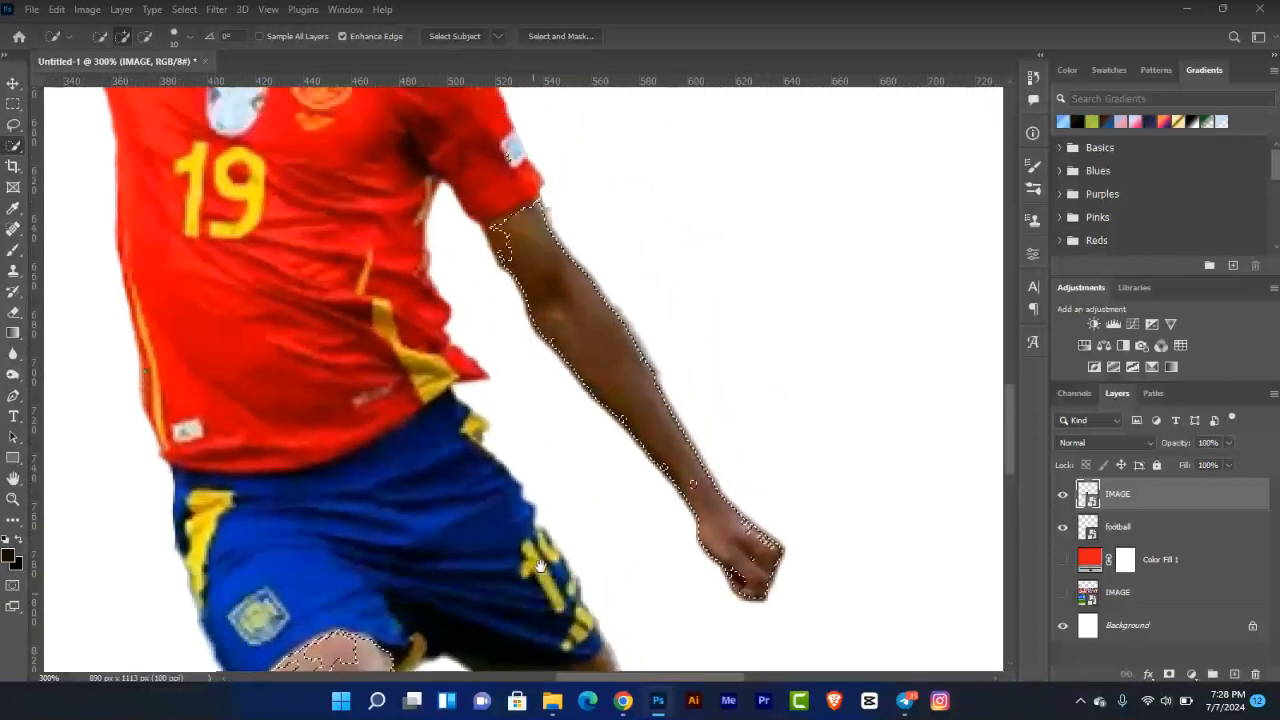
{"action": "mouse_move", "coordinate": [490, 234]}
{"action": "left_mouse_down"}
{"action": "mouse_move", "coordinate": [506, 260]}
{"action": "mouse_move", "coordinate": [494, 241]}
{"action": "left_mouse_up"}
{"action": "key", "text": "alt"}
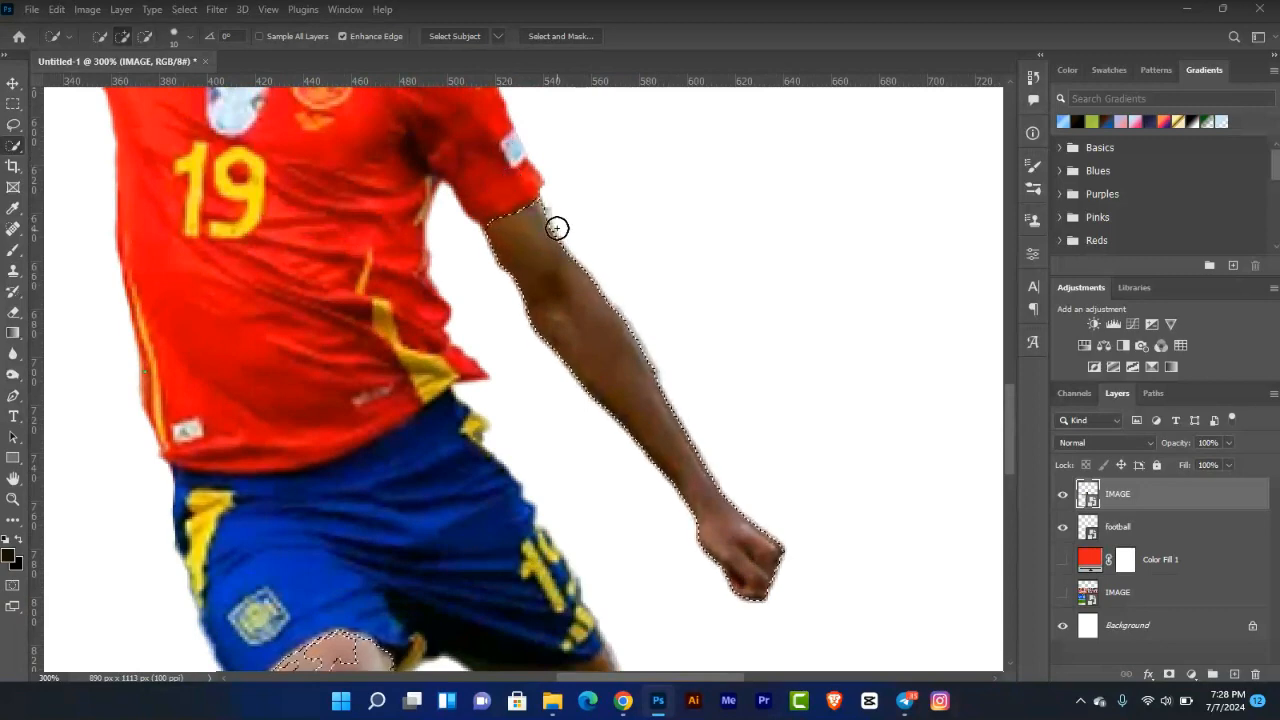
{"action": "left_click_drag", "start_coordinate": [525, 448], "coordinate": [734, 229]}
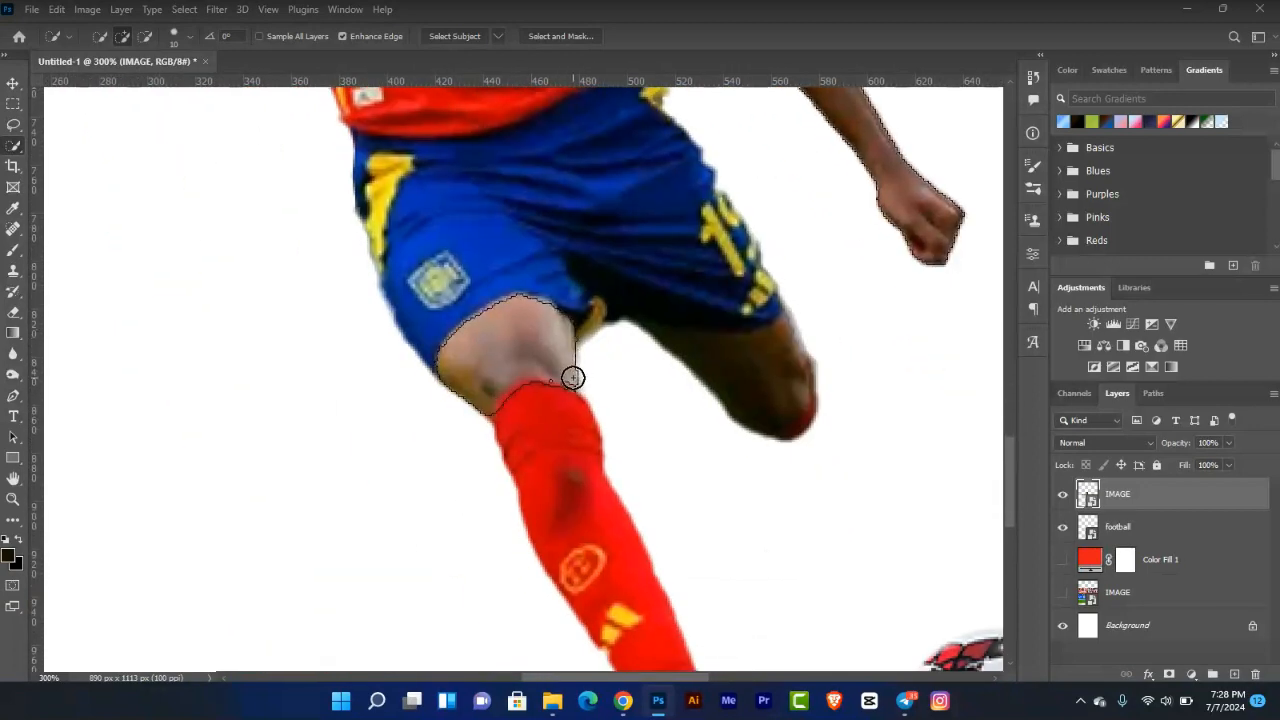
{"action": "left_click", "coordinate": [507, 405], "text": "alt"}
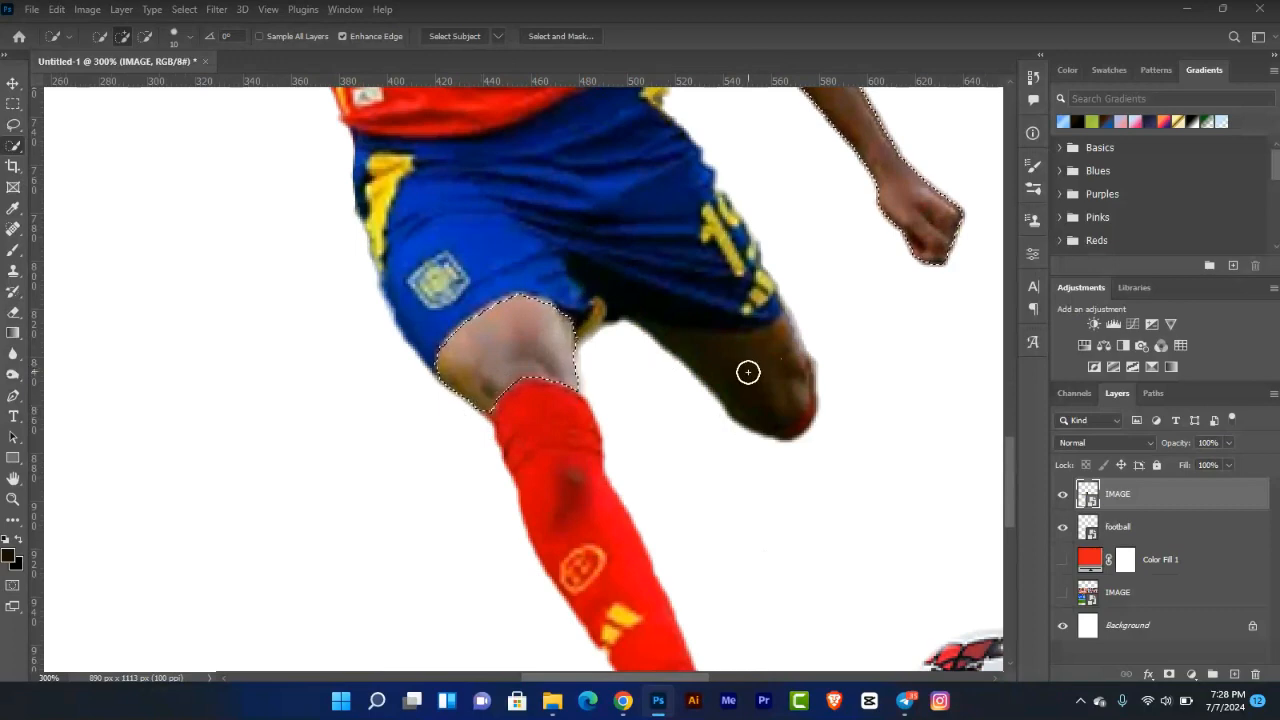
Add the bent rear leg below the shorts' hem to the selection with a Polygonal Lasso outline.
{"action": "key", "text": "l"}
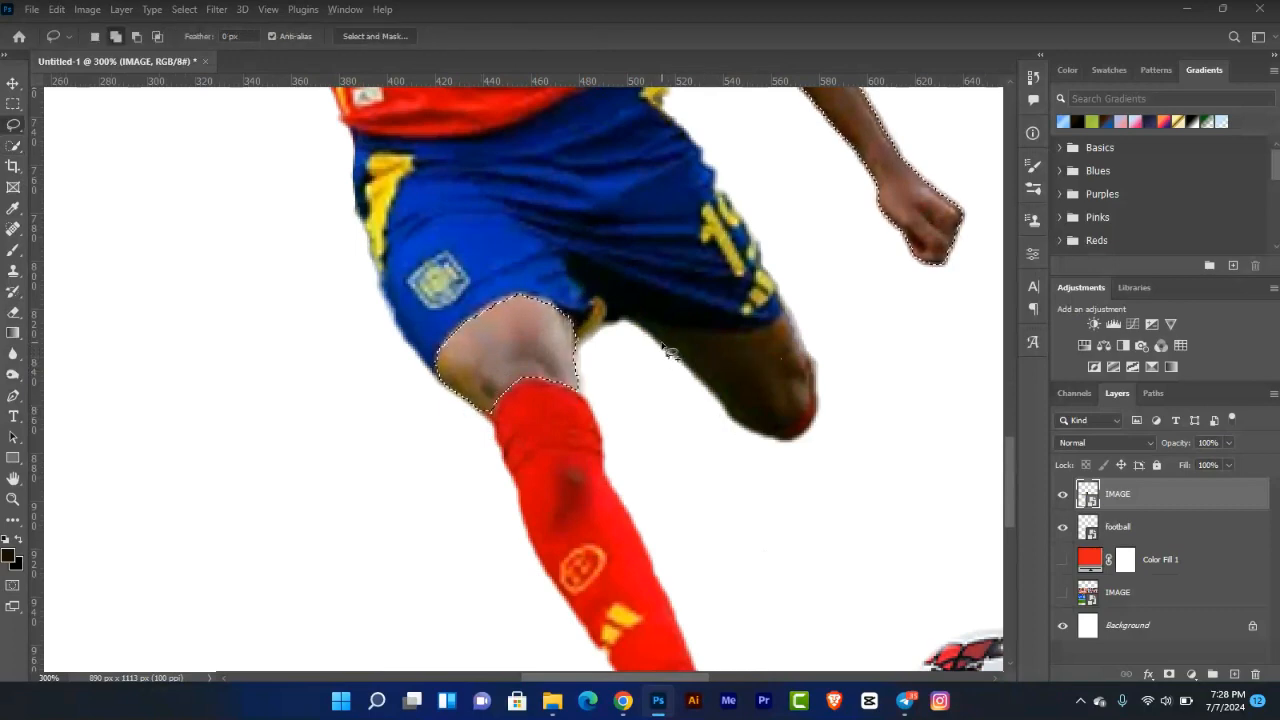
{"action": "right_click", "coordinate": [3, 127]}
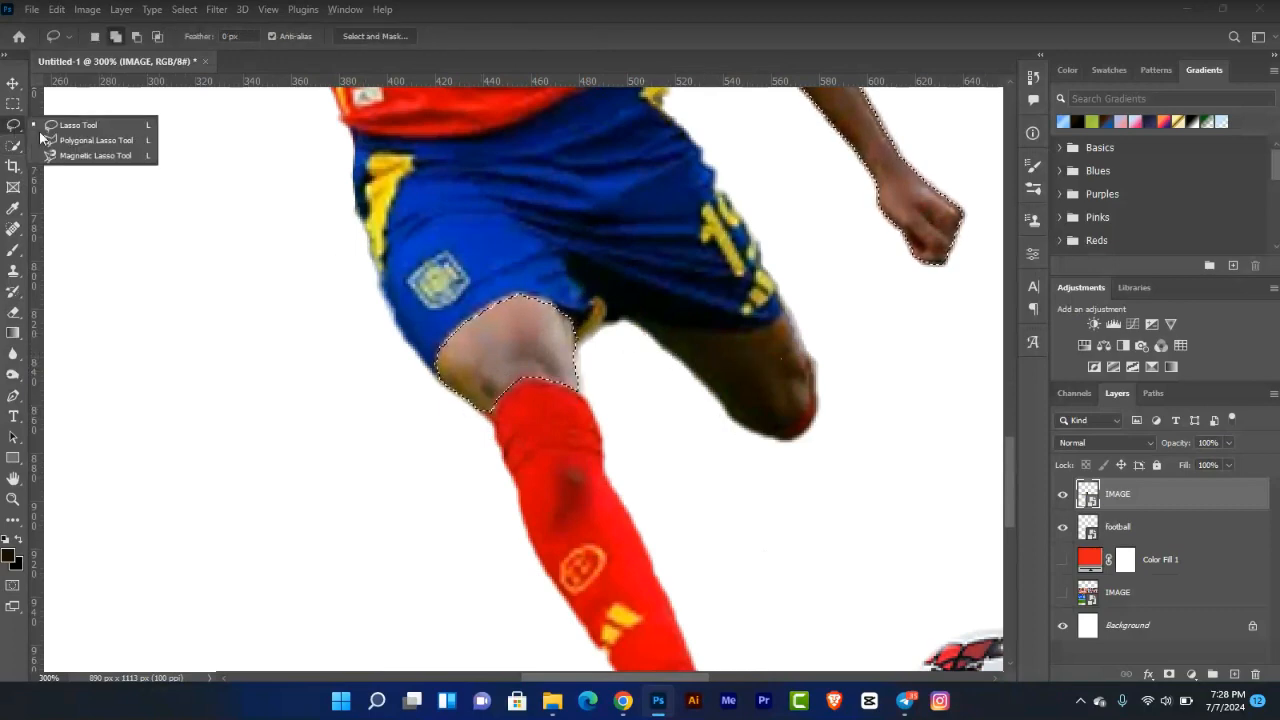
{"action": "left_click", "coordinate": [79, 139]}
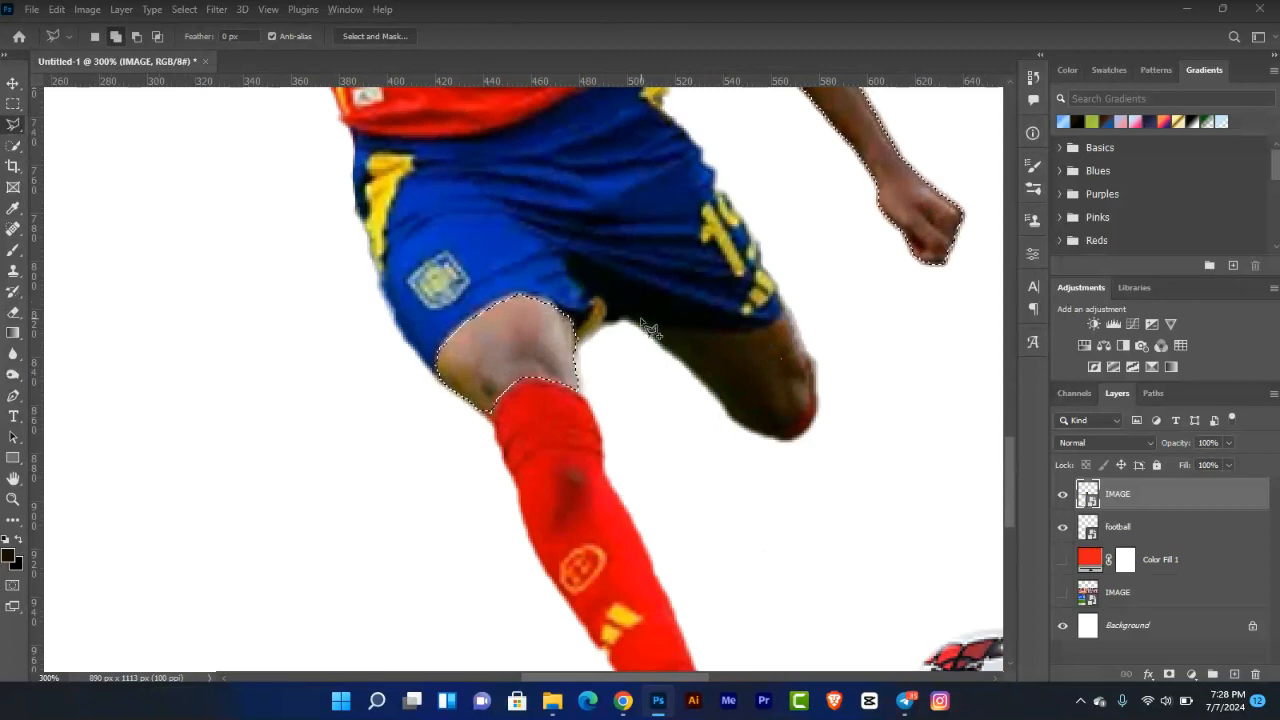
{"action": "left_click", "coordinate": [629, 322]}
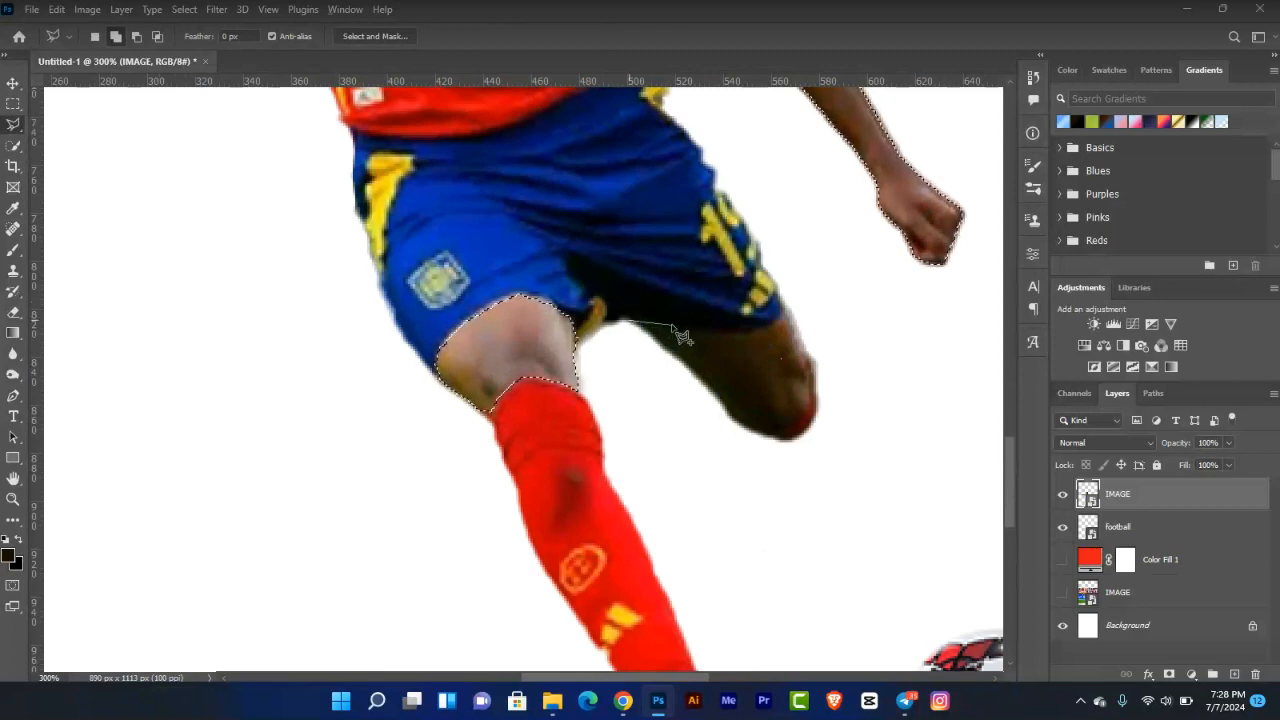
{"action": "left_click", "coordinate": [783, 321]}
{"action": "left_click", "coordinate": [786, 277]}
{"action": "left_click", "coordinate": [940, 435]}
{"action": "left_click", "coordinate": [763, 476]}
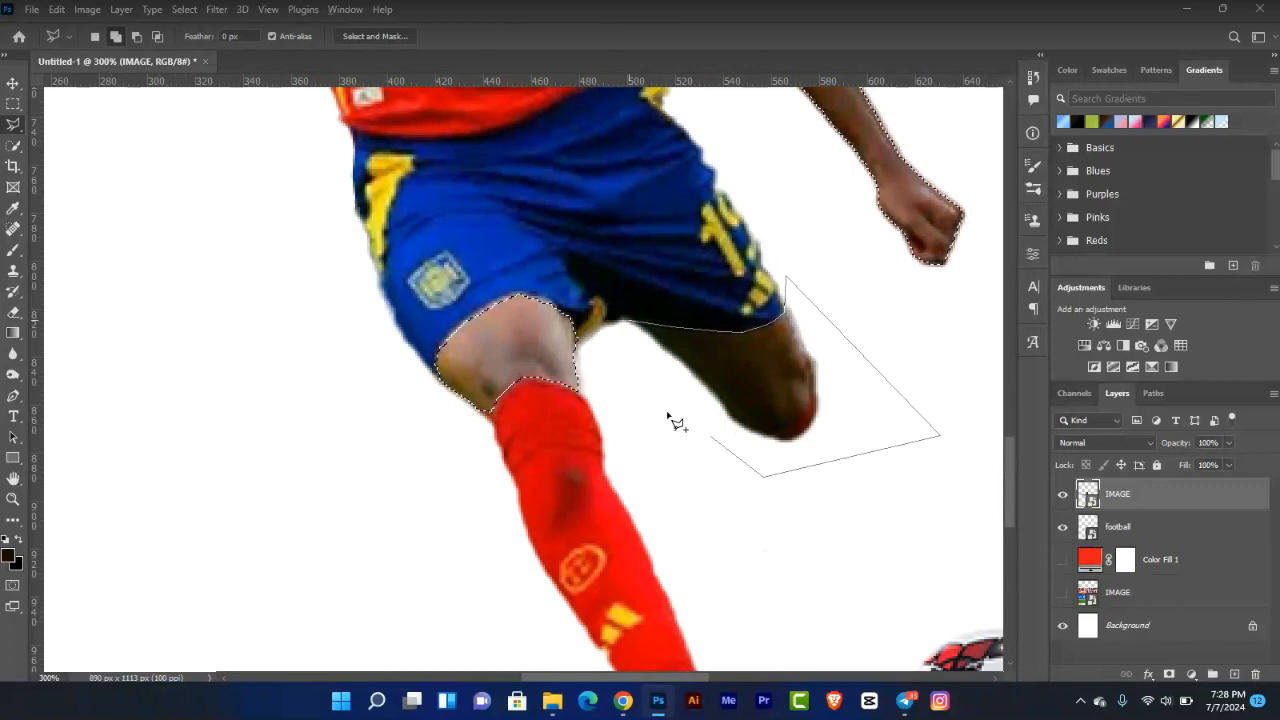
{"action": "left_click", "coordinate": [631, 324]}
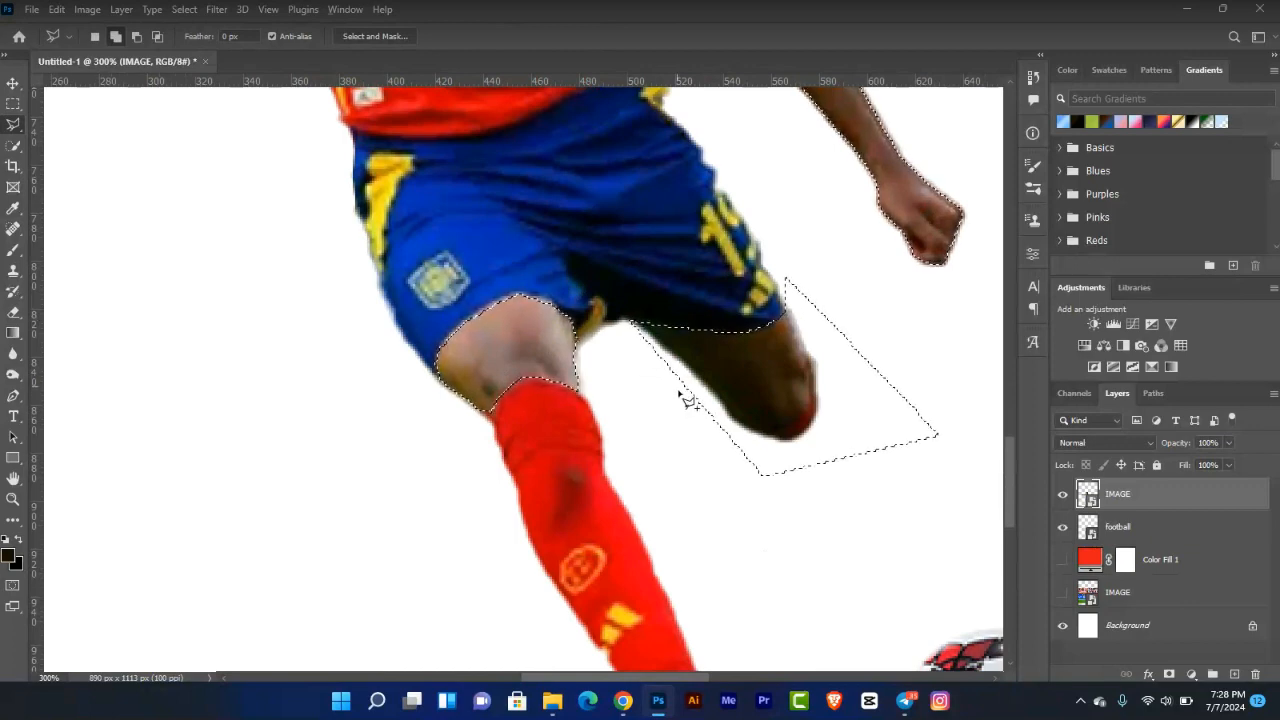
Undo the loose outline and add the bent rear leg to the selection with a tighter Polygonal Lasso outline below the shorts' hem.
{"action": "key", "text": "ctrl+z"}
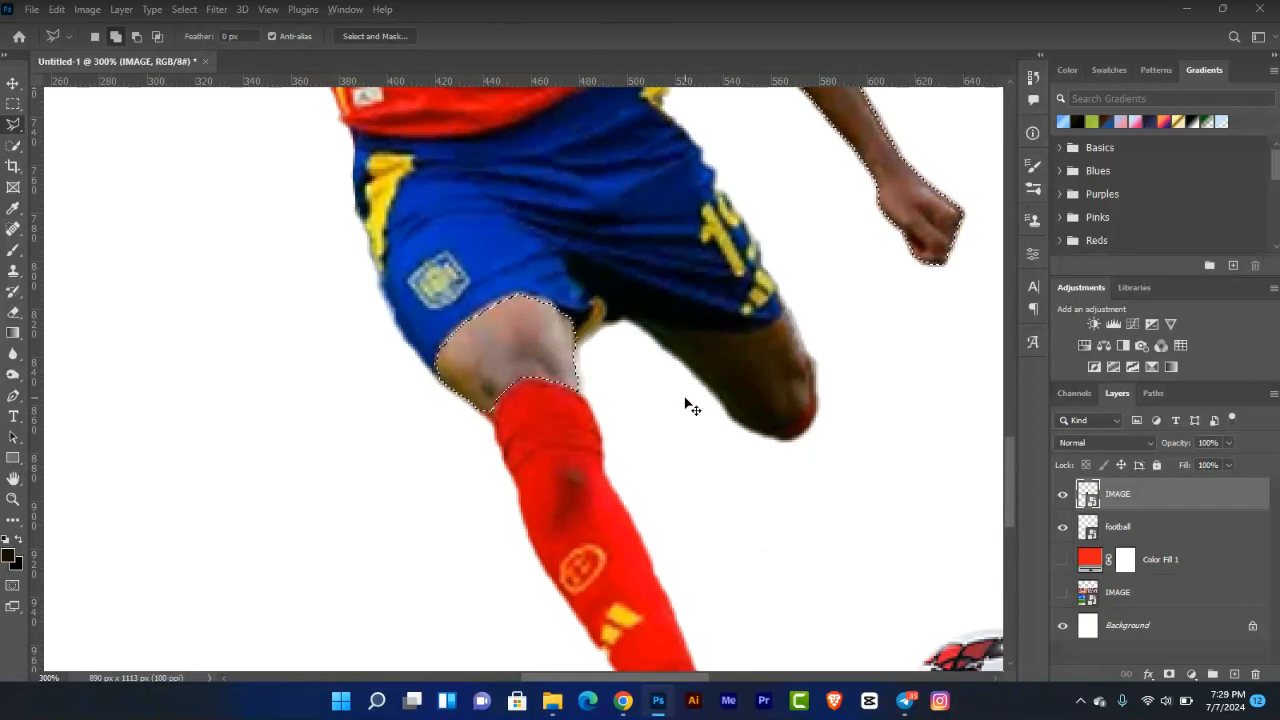
{"action": "left_click", "coordinate": [628, 319]}
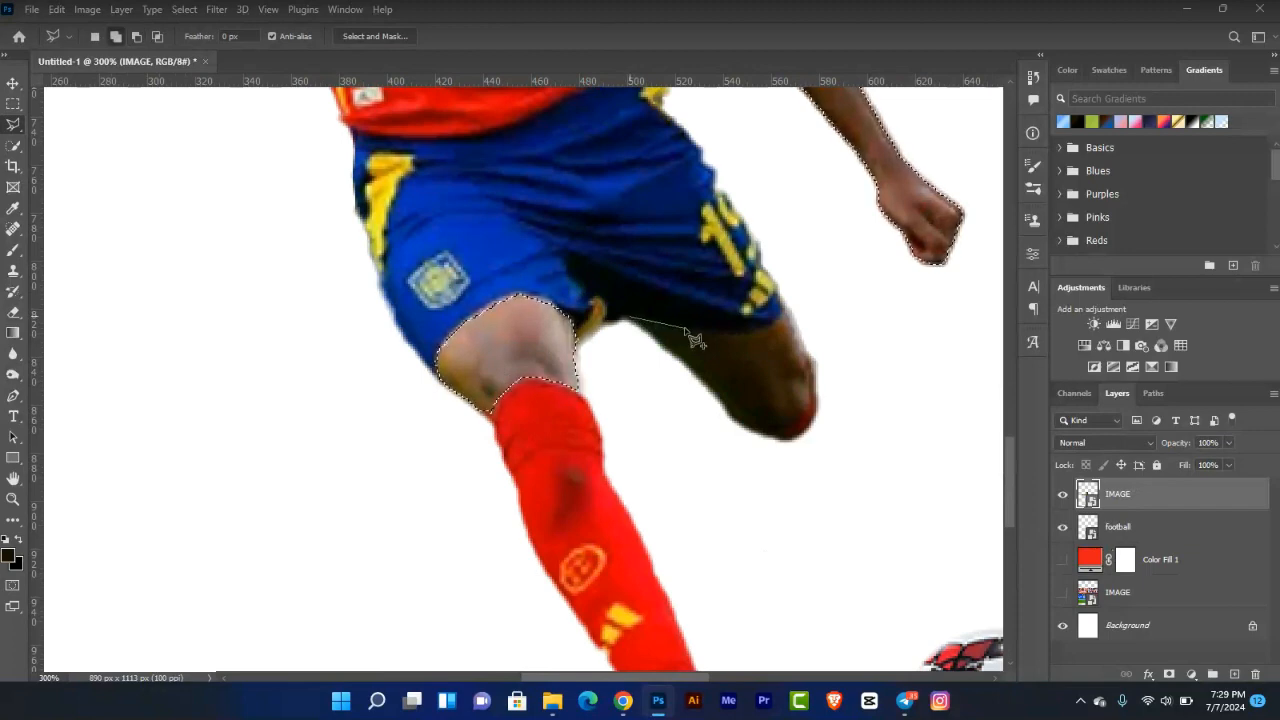
{"action": "left_click", "coordinate": [686, 328]}
{"action": "left_click", "coordinate": [771, 323]}
{"action": "left_click", "coordinate": [786, 304]}
{"action": "left_click", "coordinate": [825, 369]}
{"action": "left_click", "coordinate": [824, 445]}
{"action": "left_click", "coordinate": [750, 452]}
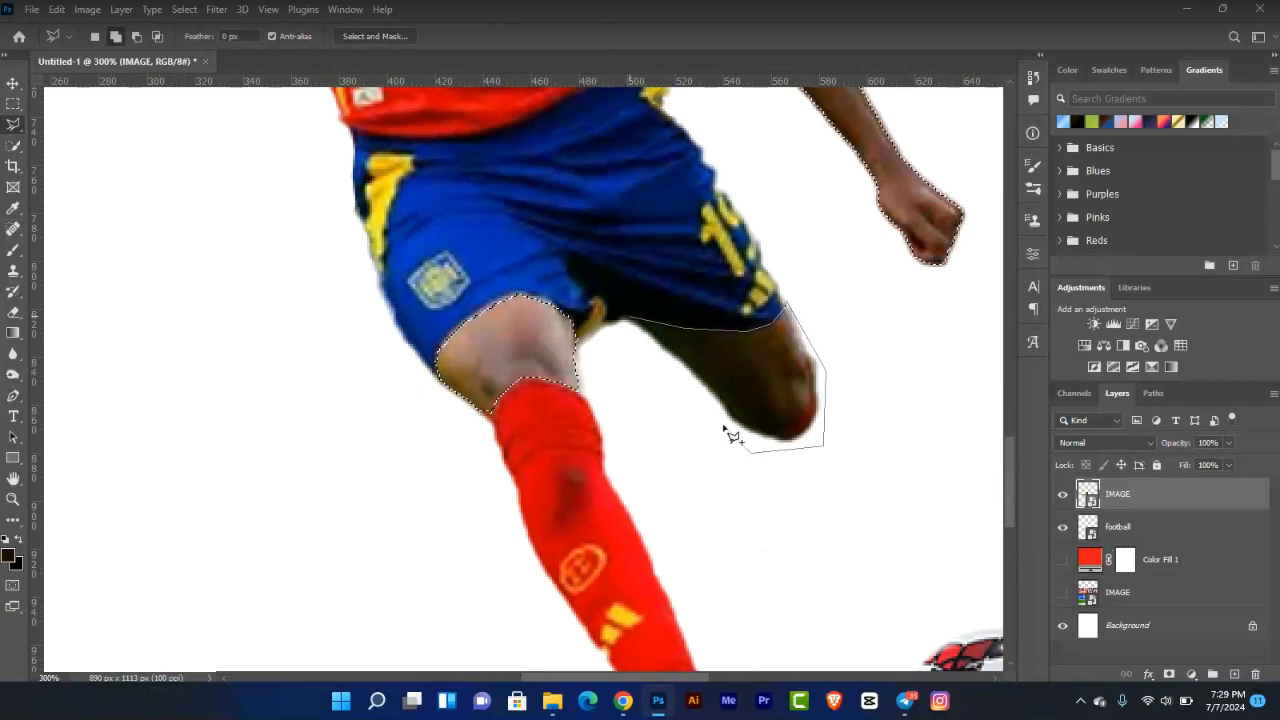
{"action": "left_click", "coordinate": [635, 323]}
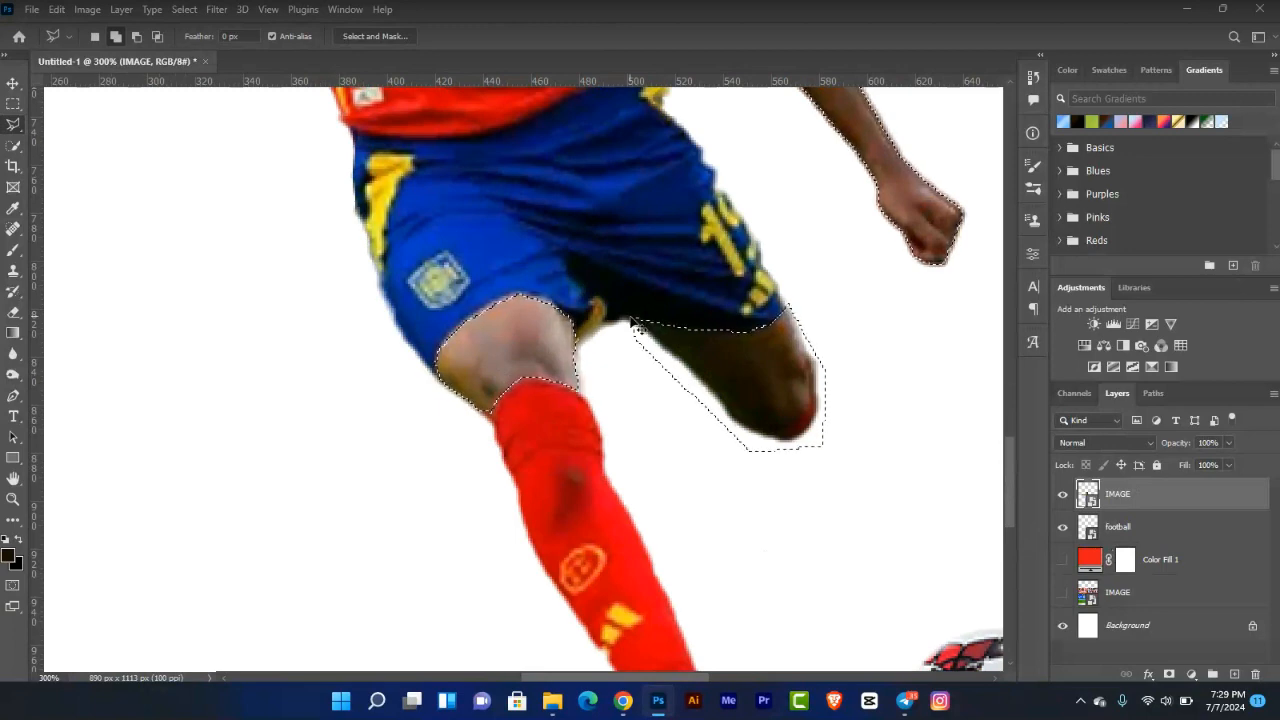
Subtract the stray area on the front boot from the selection with a Polygonal Lasso outline.
{"action": "key", "text": "ctrl+0"}
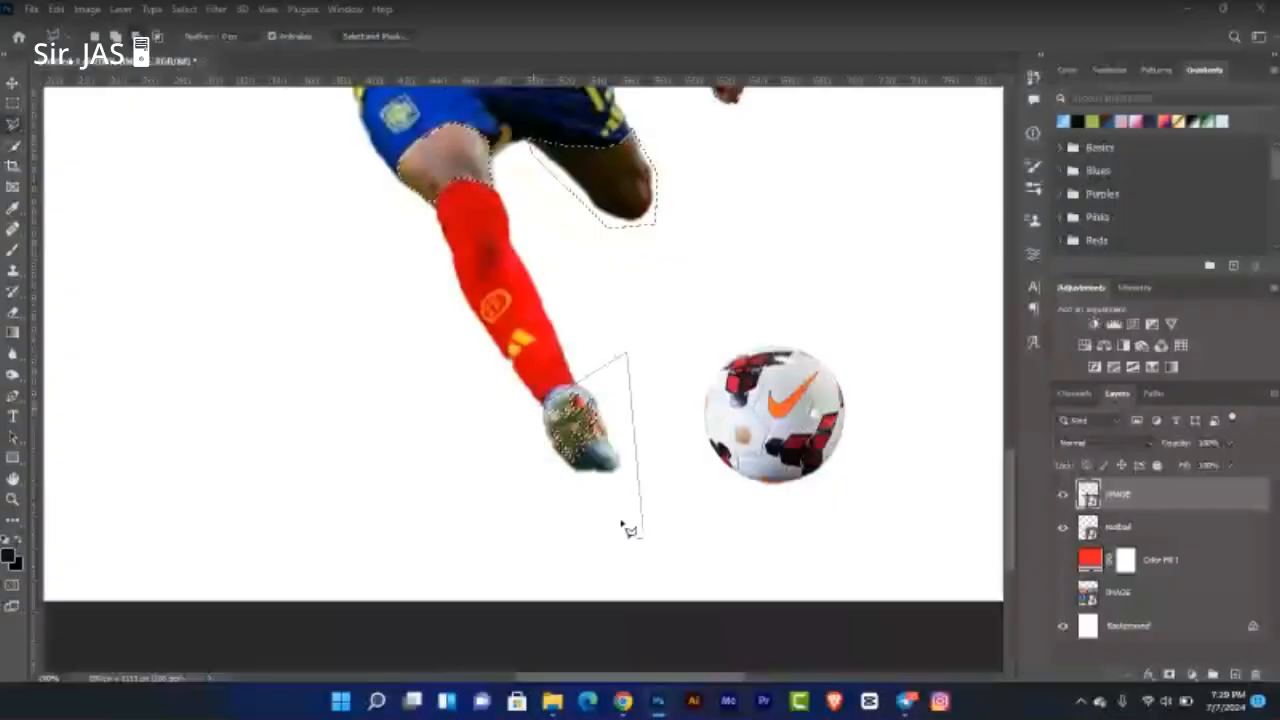
{"action": "left_click", "coordinate": [638, 525]}
{"action": "left_click", "coordinate": [568, 490]}
{"action": "left_click", "coordinate": [540, 406]}
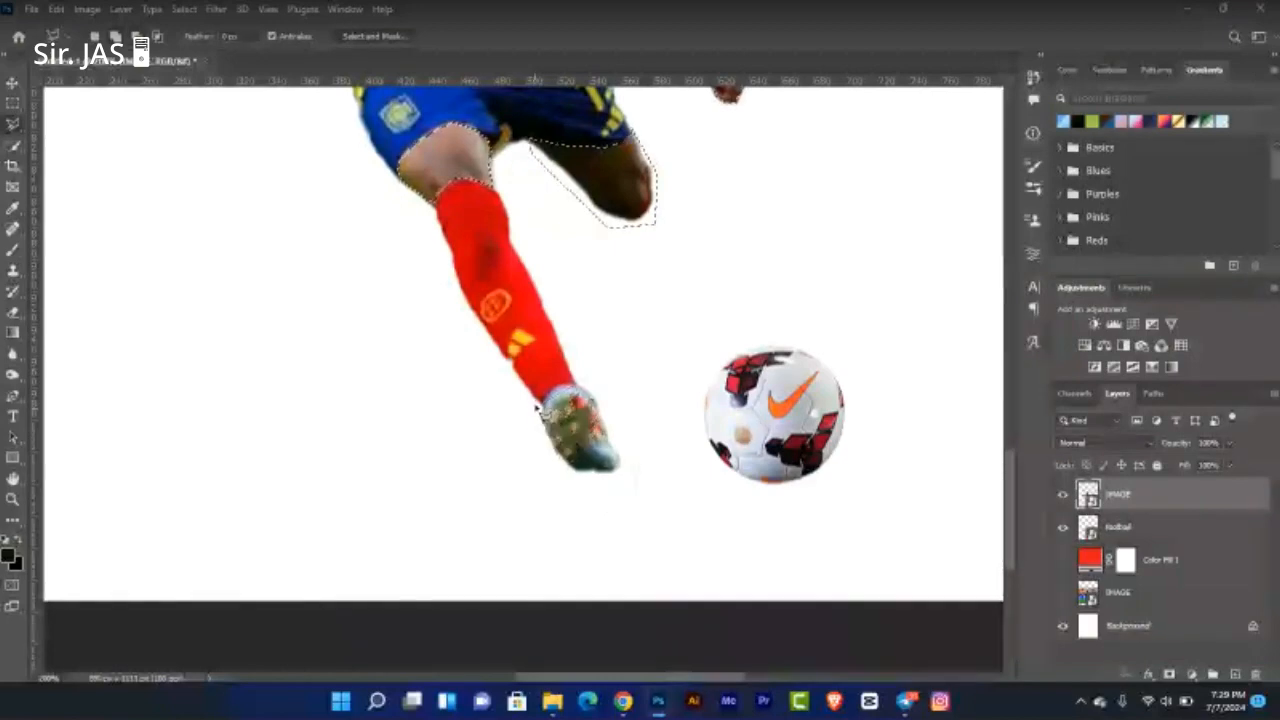
Subtract the white background around the bent rear leg from the selection, following the thigh and knee edge.
{"action": "key", "text": "ctrl+plus"}
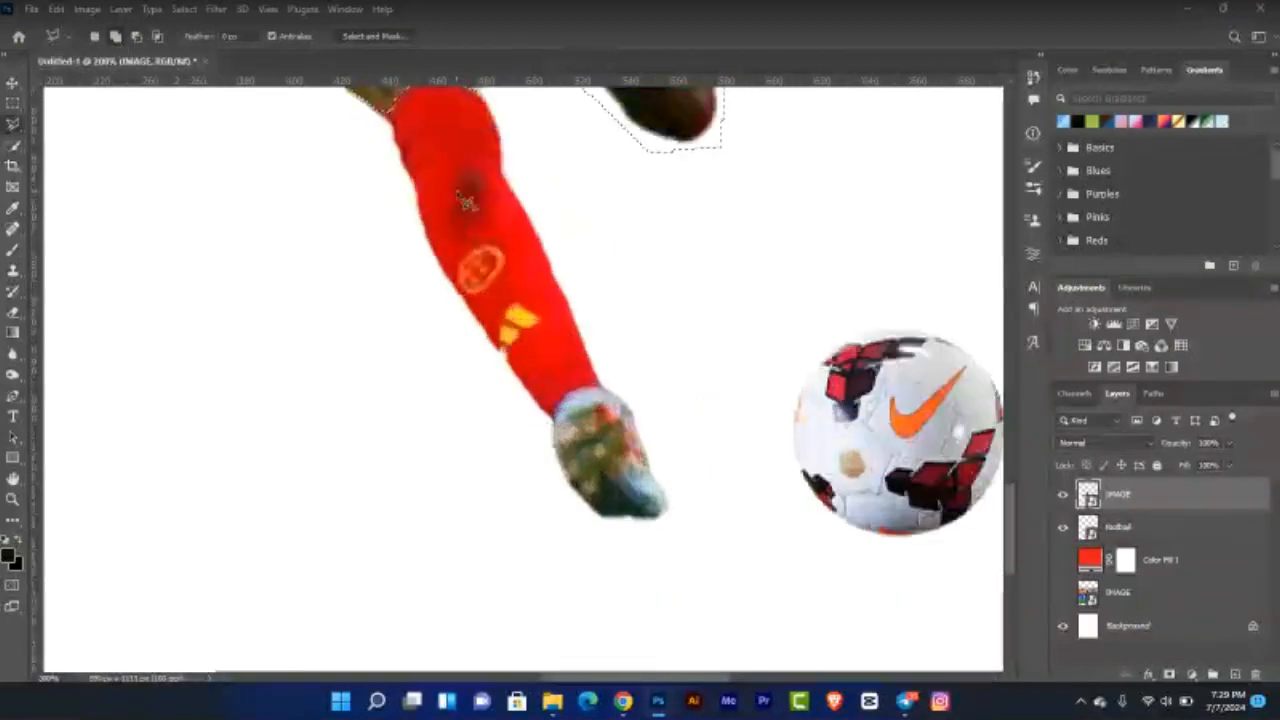
{"action": "left_click_drag", "start_coordinate": [500, 214], "coordinate": [495, 556]}
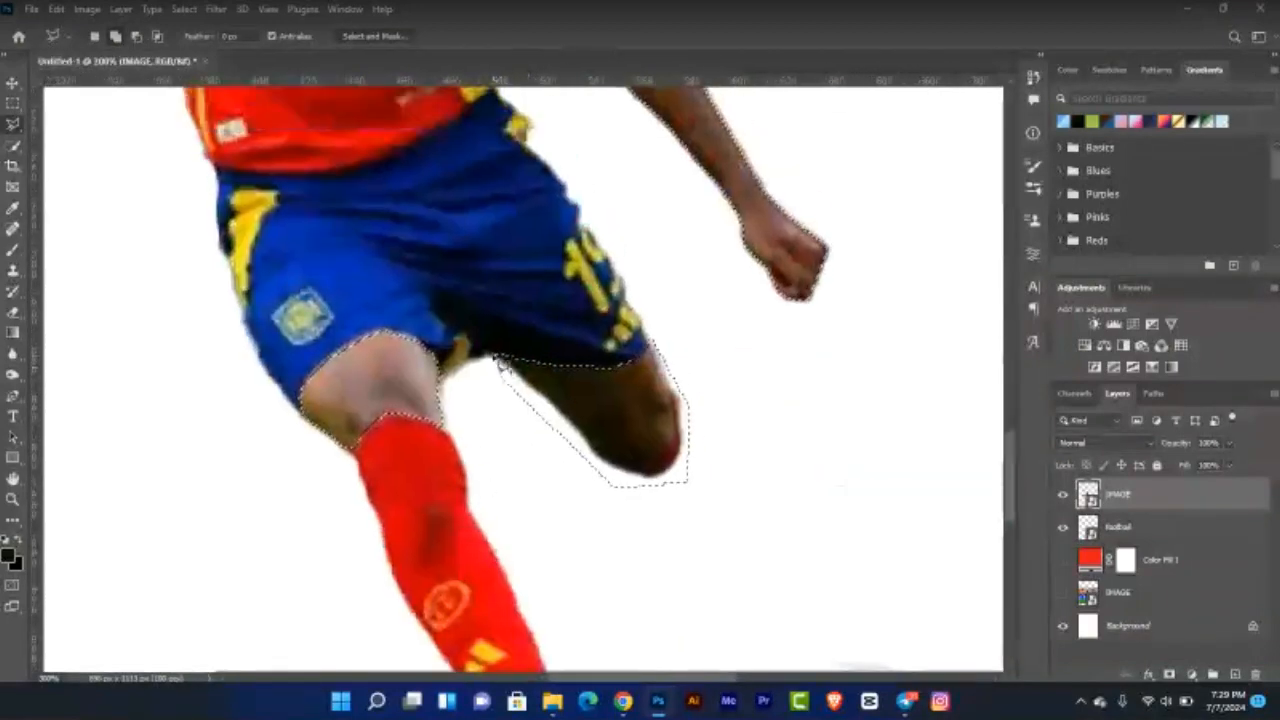
{"action": "left_click", "coordinate": [499, 357], "text": "alt"}
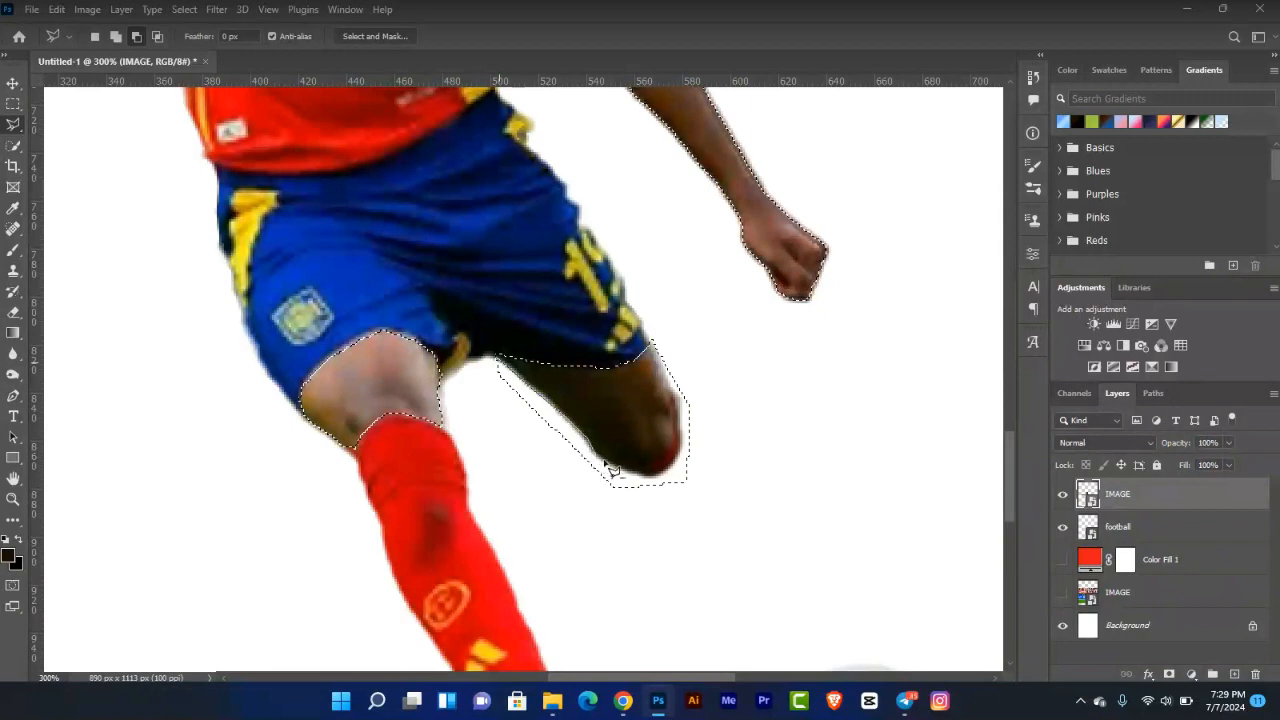
{"action": "left_click", "coordinate": [686, 481]}
{"action": "left_click", "coordinate": [684, 404]}
{"action": "left_click", "coordinate": [643, 326]}
{"action": "left_click", "coordinate": [704, 308]}
{"action": "left_click", "coordinate": [804, 530]}
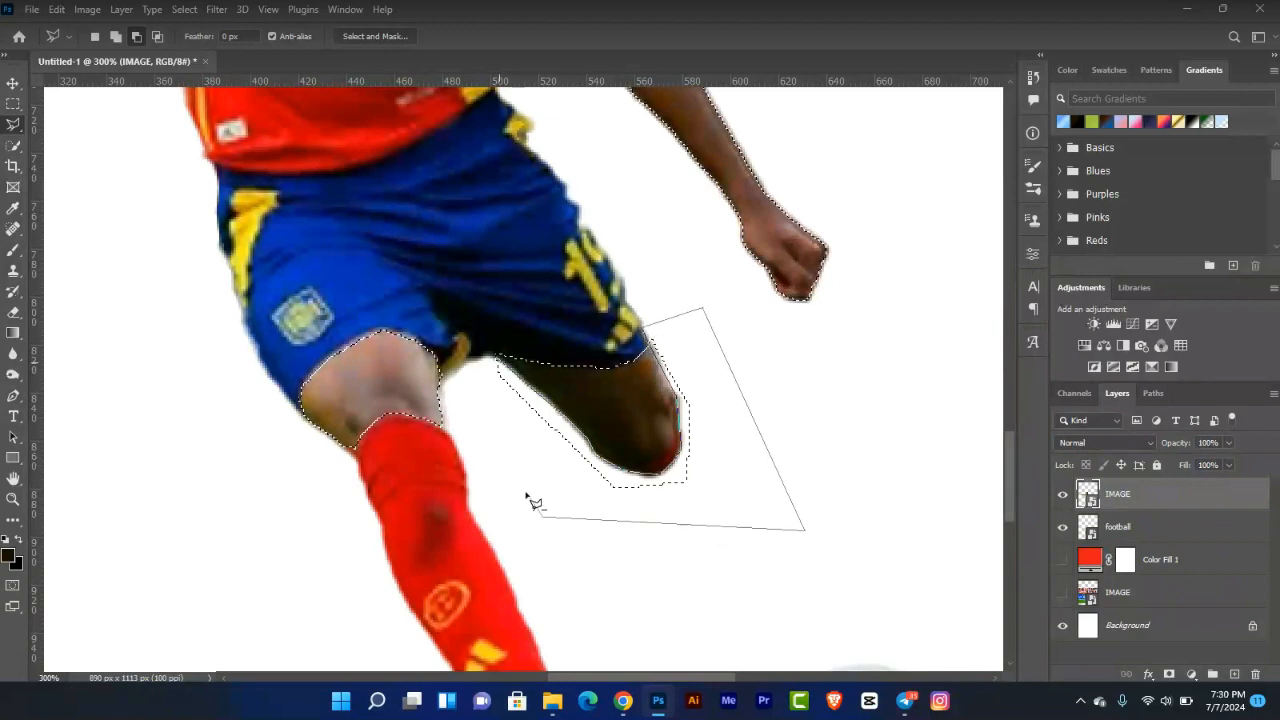
{"action": "double_click", "coordinate": [490, 372]}
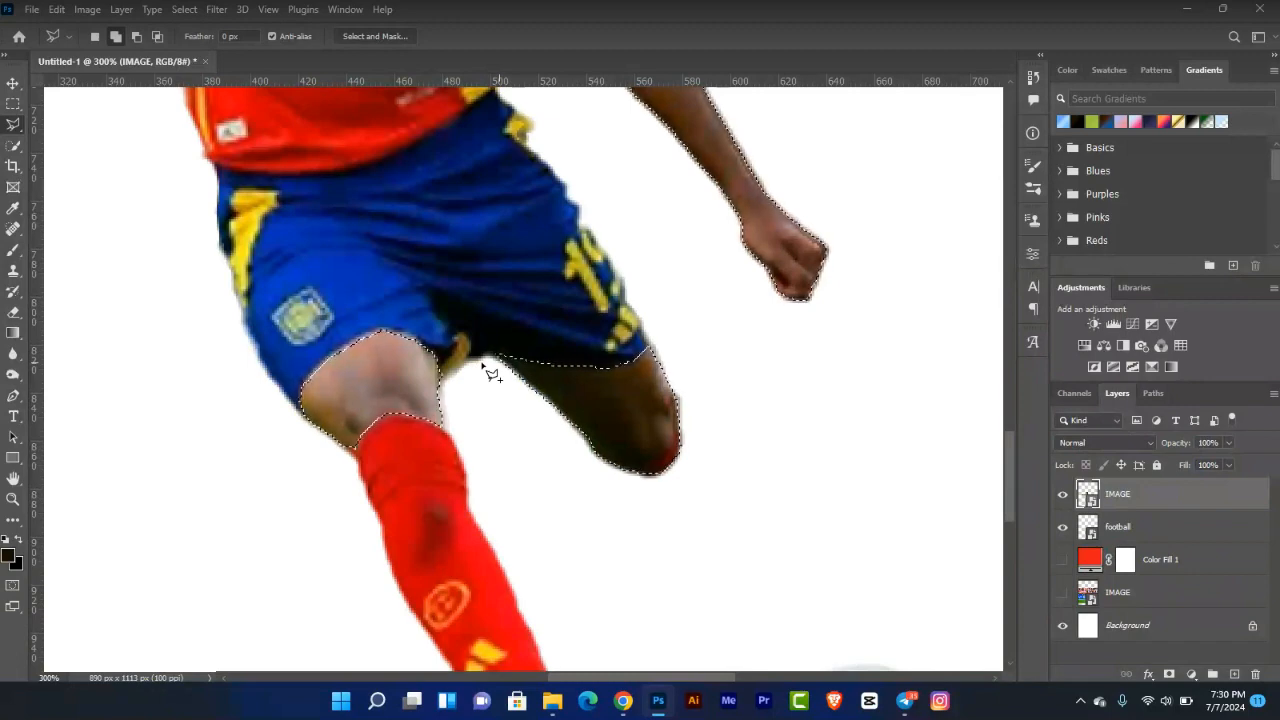
Add a Black & White adjustment layer from the skin and hair selection and clip it to the player layer.
{"action": "key", "text": "ctrl+0"}
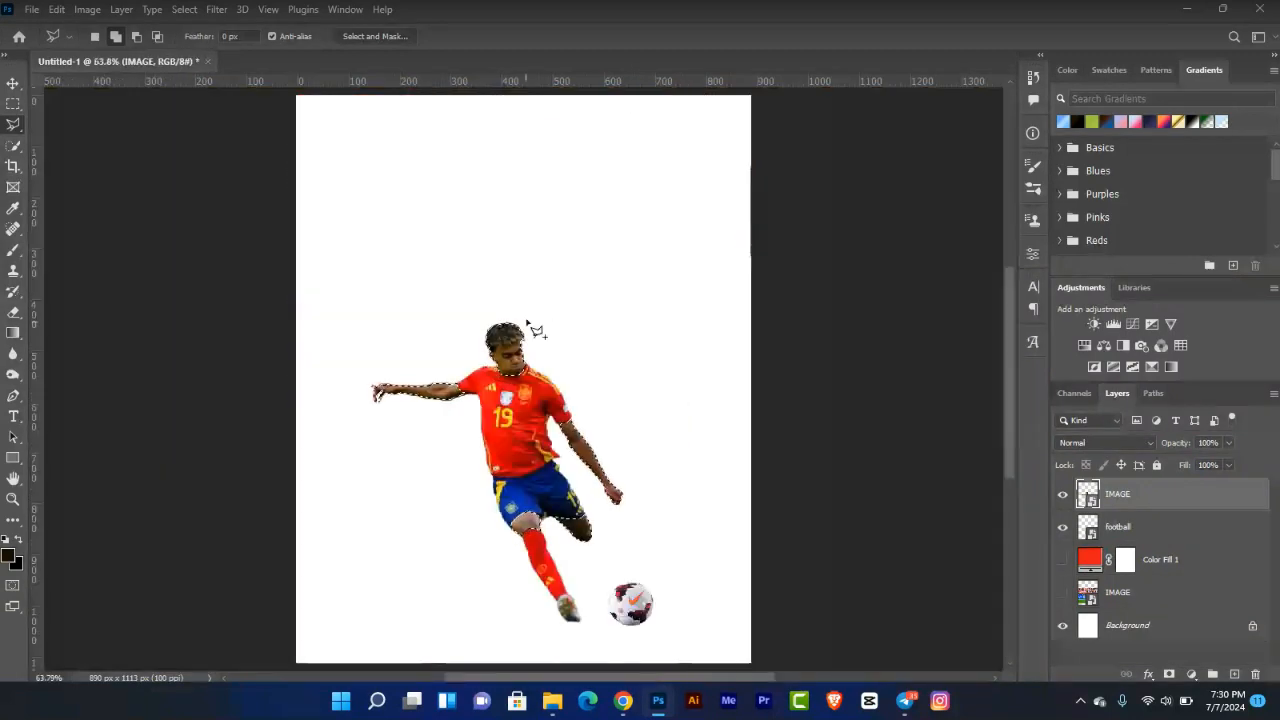
{"action": "key", "text": "ctrl+plus"}
{"action": "key", "text": "ctrl+plus"}
{"action": "key", "text": "ctrl+plus"}
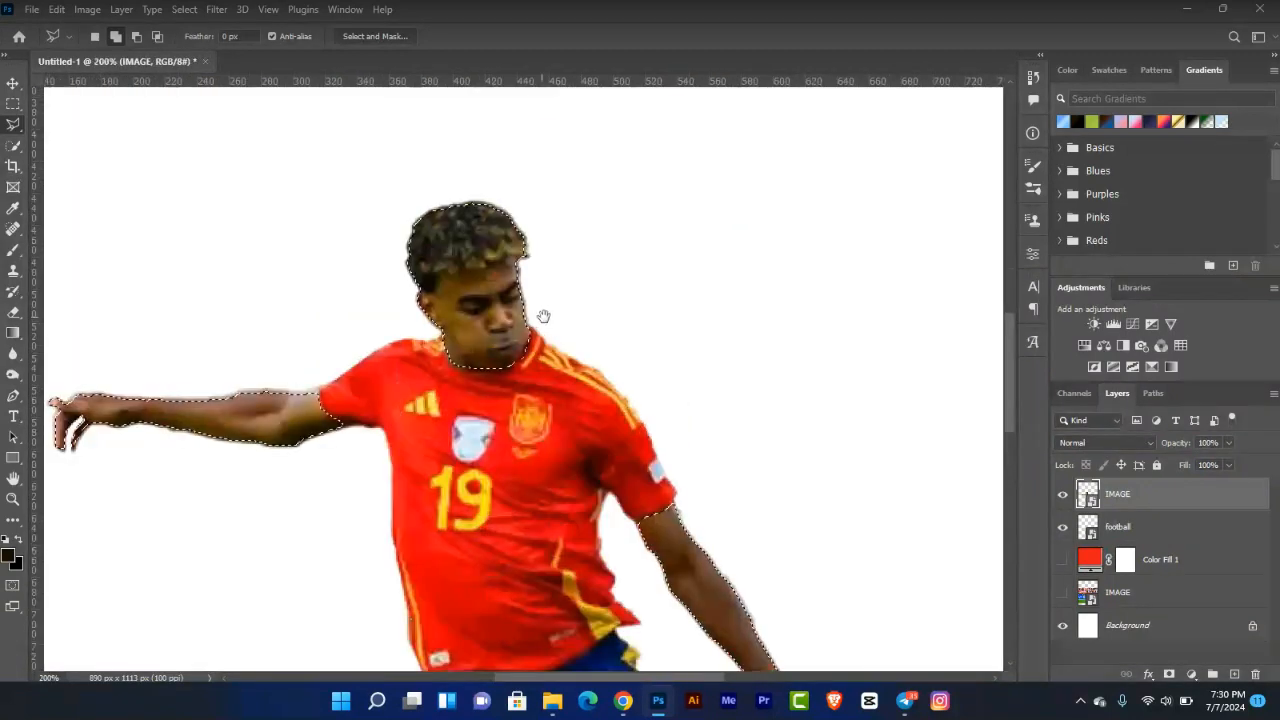
{"action": "mouse_move", "coordinate": [543, 316]}
{"action": "left_mouse_down"}
{"action": "mouse_move", "coordinate": [560, 197]}
{"action": "mouse_move", "coordinate": [643, 274]}
{"action": "left_mouse_up"}
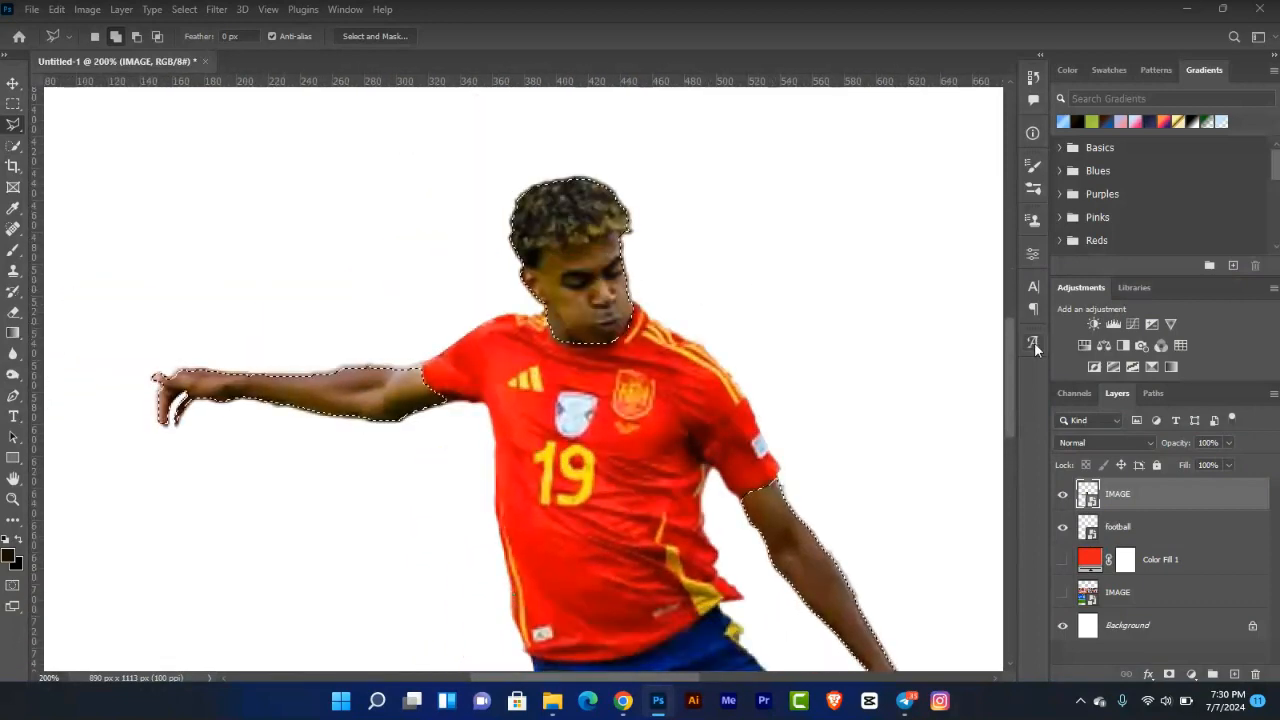
{"action": "left_click", "coordinate": [1124, 346]}
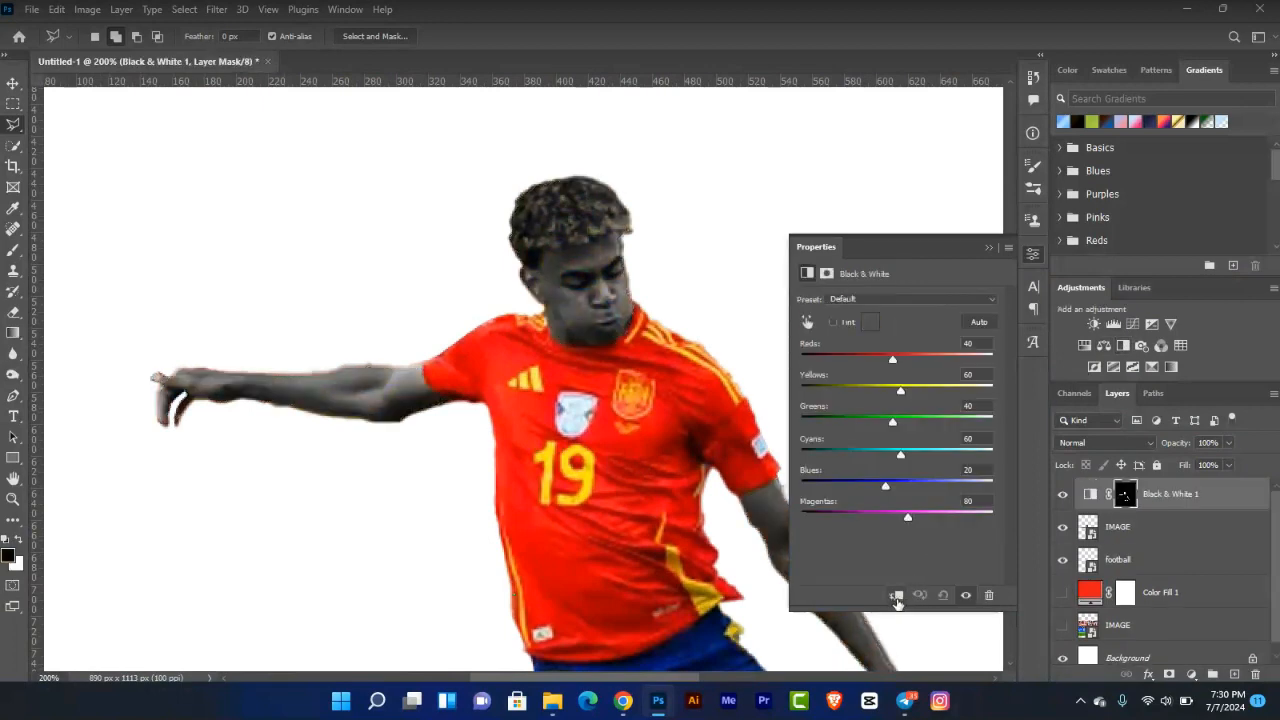
{"action": "left_click", "coordinate": [897, 597]}
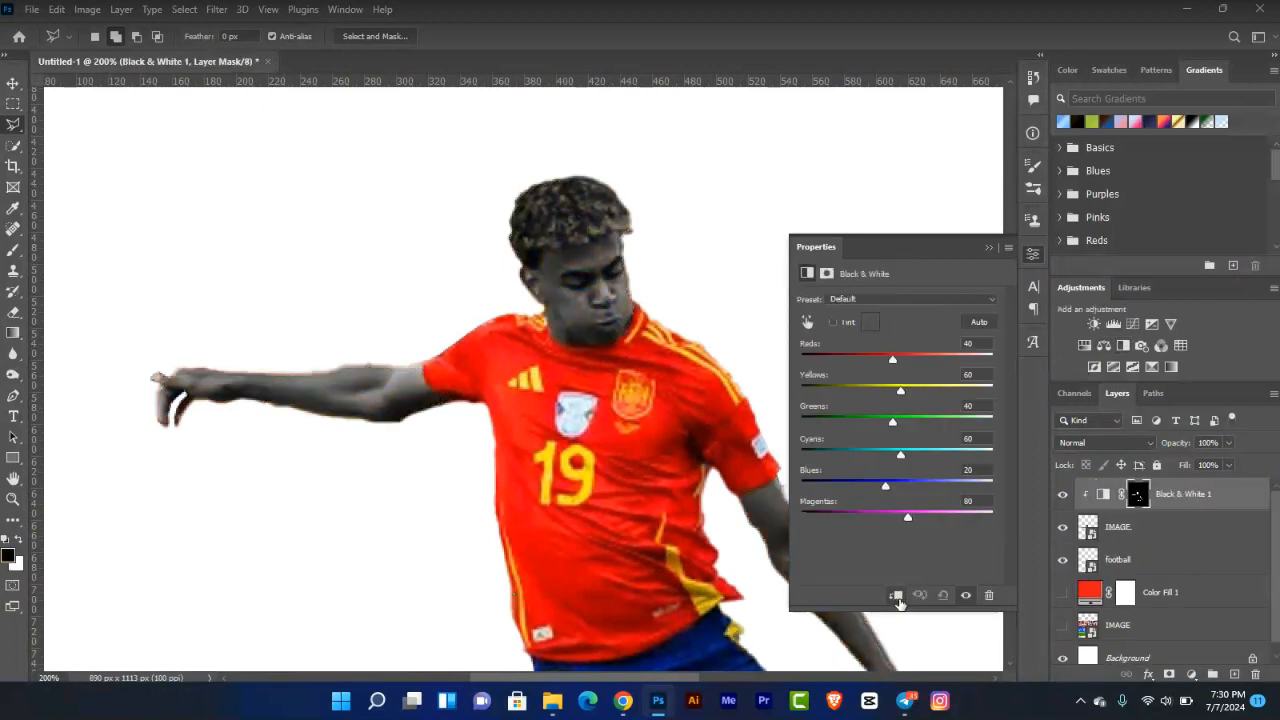
{"action": "left_click", "coordinate": [990, 248]}
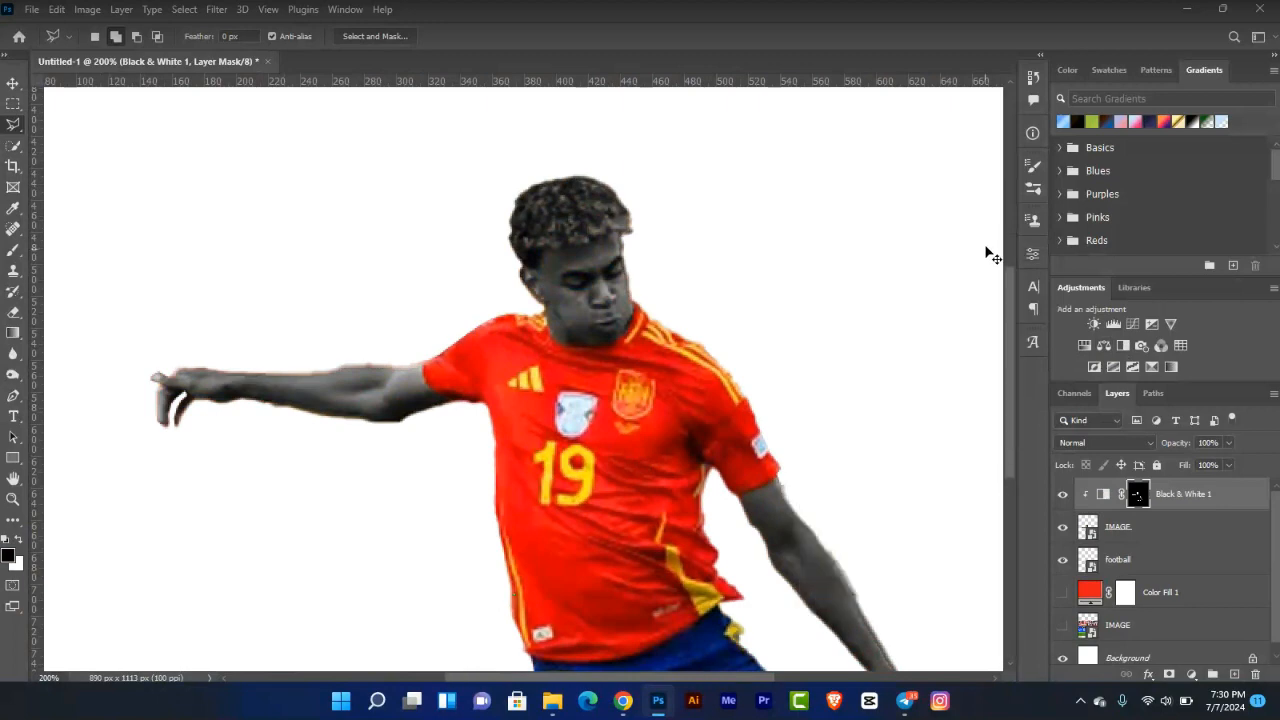
Compare the whole player with and without the Black & White adjustment, leaving it switched on.
{"action": "key", "text": "ctrl+0"}
{"action": "key", "text": "v"}
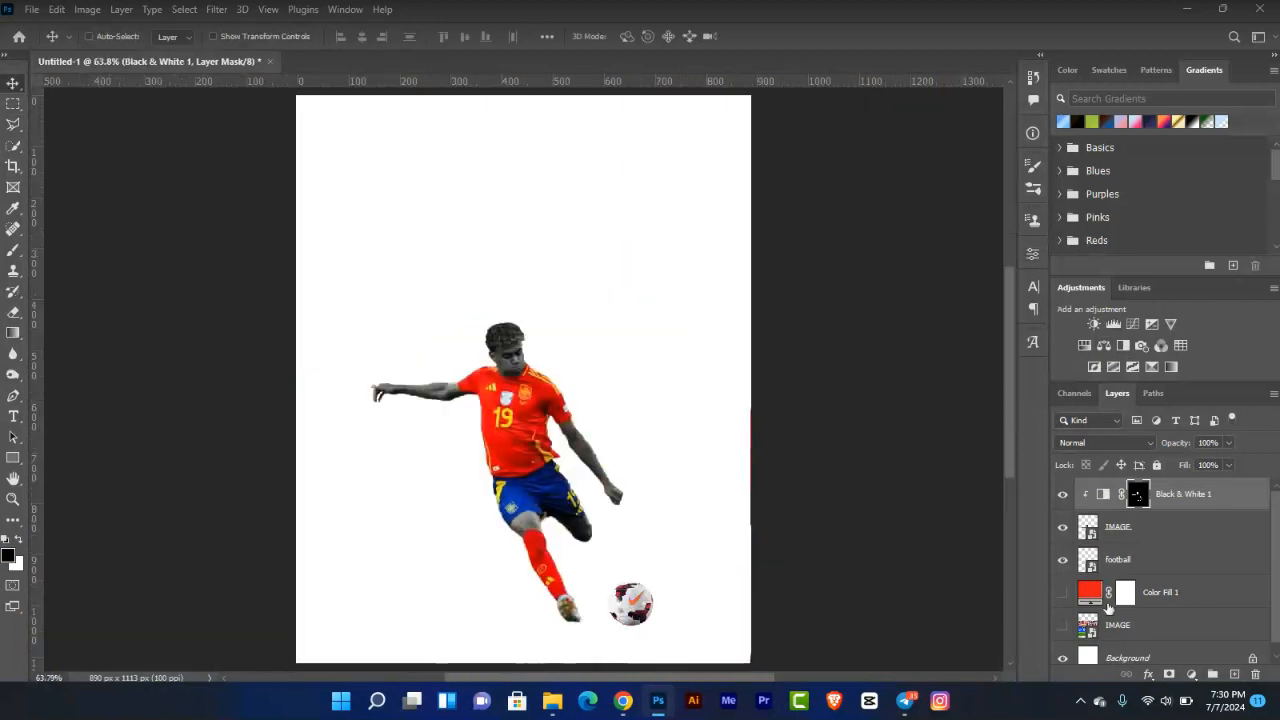
{"action": "key", "text": "ctrl+1"}
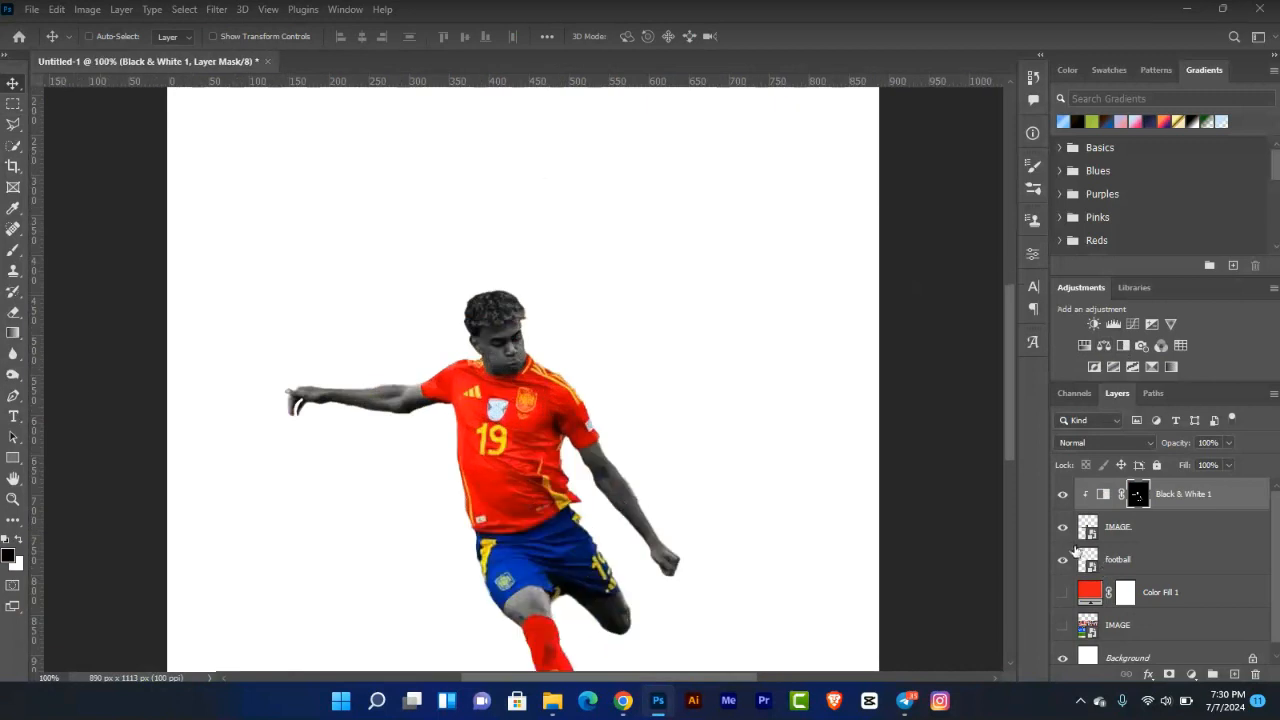
{"action": "left_click_drag", "start_coordinate": [796, 530], "coordinate": [825, 408]}
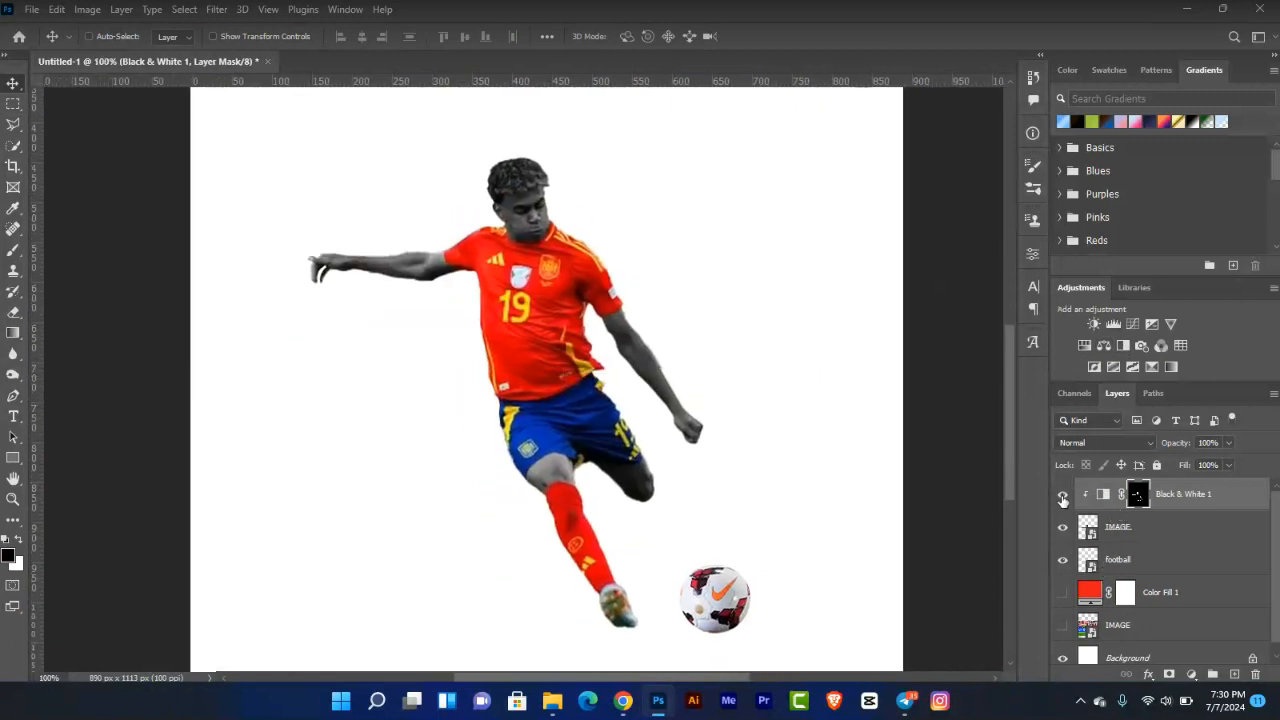
{"action": "left_click", "coordinate": [1063, 498]}
{"action": "left_click", "coordinate": [1063, 498]}
{"action": "left_click", "coordinate": [1063, 498]}
{"action": "left_click", "coordinate": [1063, 498]}
{"action": "left_click", "coordinate": [1063, 498]}
Group the Black & White, player and football layers under the name Image and convert the group to a smart object.
{"action": "left_click", "coordinate": [1176, 558], "text": "shift"}
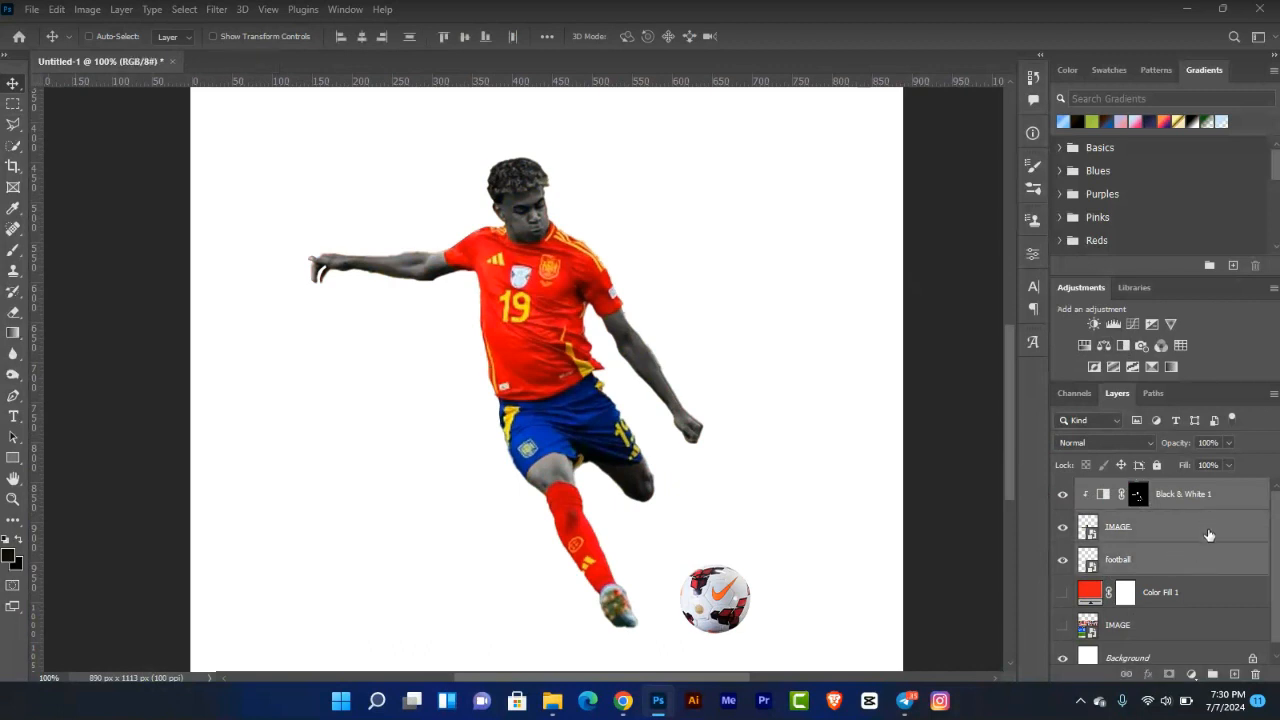
{"action": "left_click_drag", "start_coordinate": [1210, 540], "coordinate": [1211, 663]}
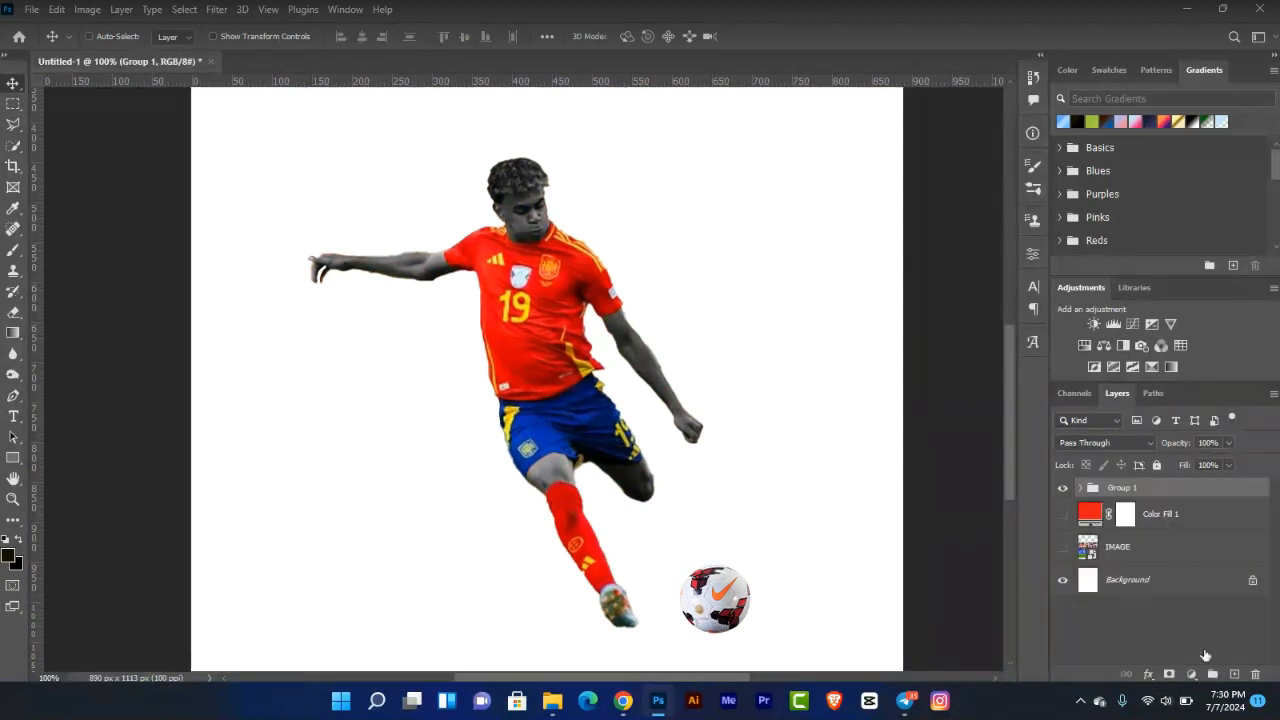
{"action": "double_click", "coordinate": [1118, 488]}
{"action": "type", "text": "Image"}
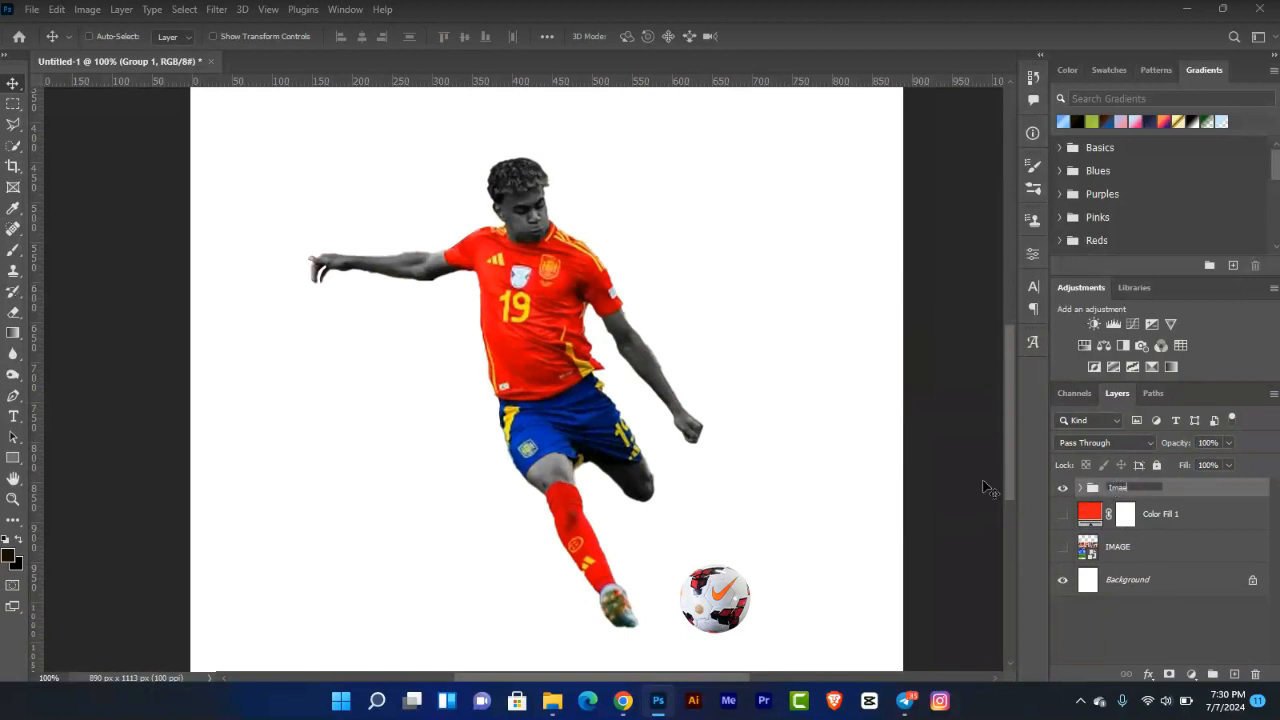
{"action": "key", "text": "Return"}
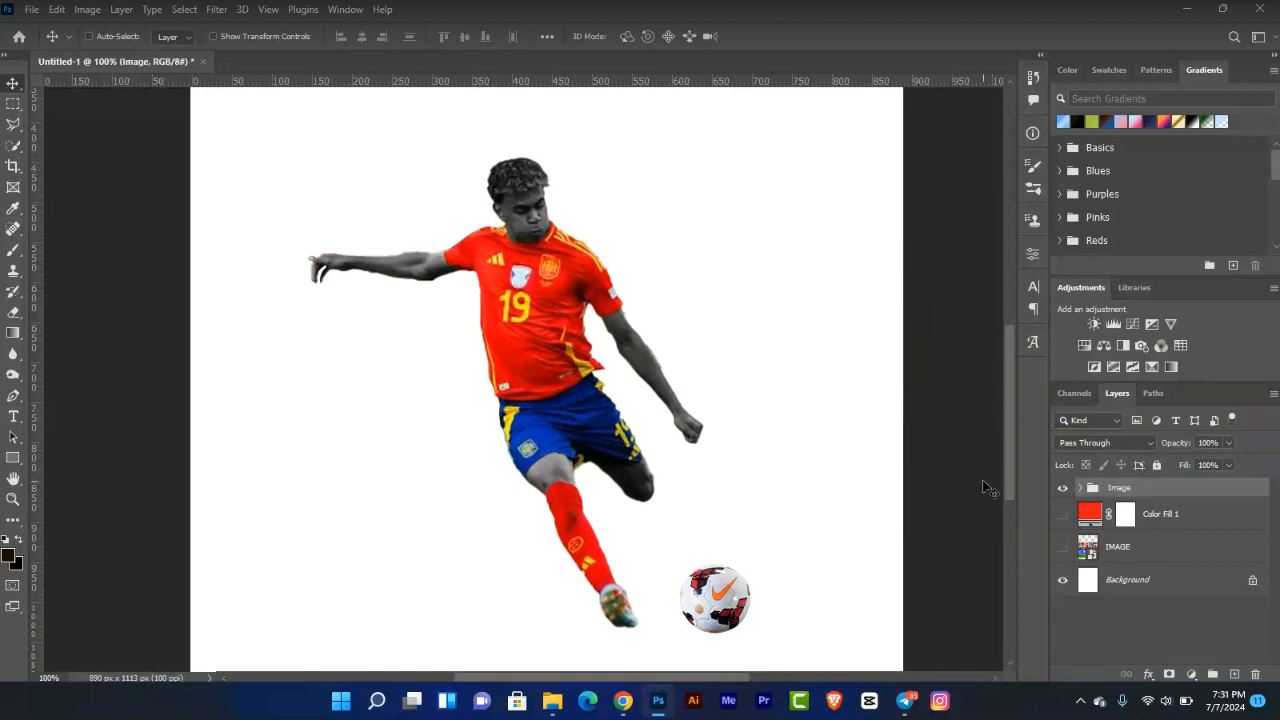
{"action": "right_click", "coordinate": [1161, 489]}
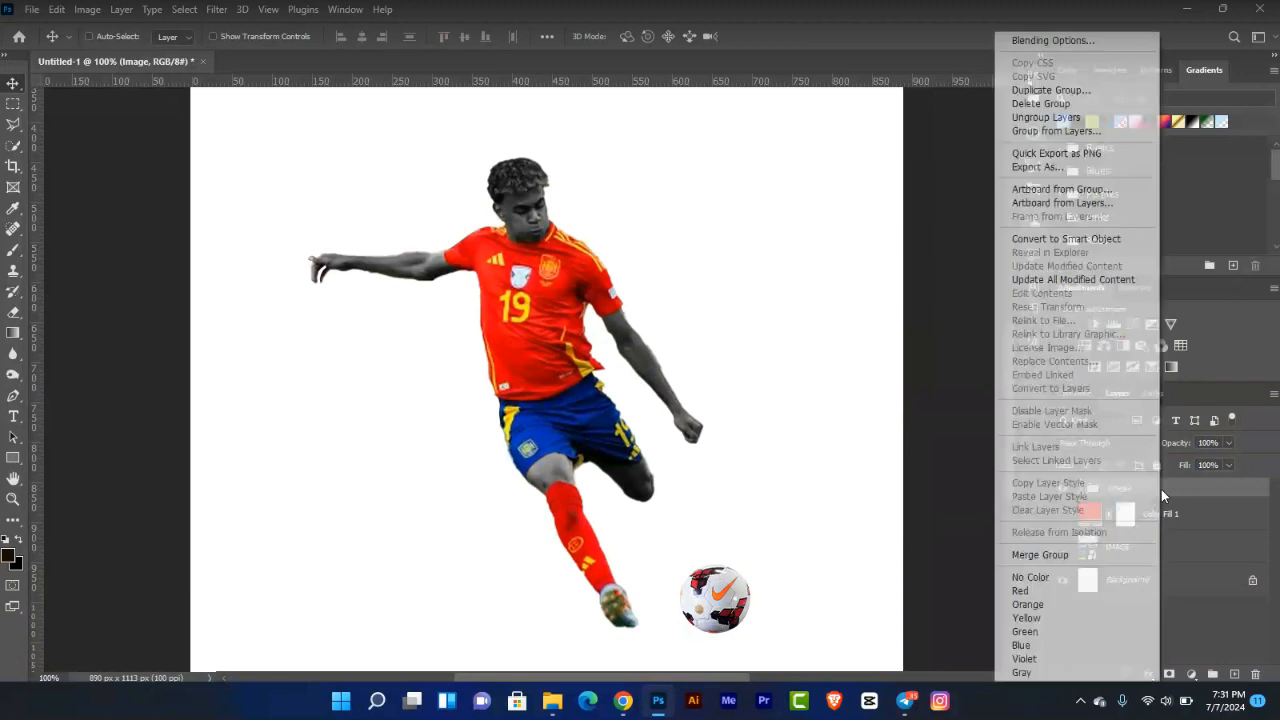
{"action": "left_click", "coordinate": [1089, 240]}
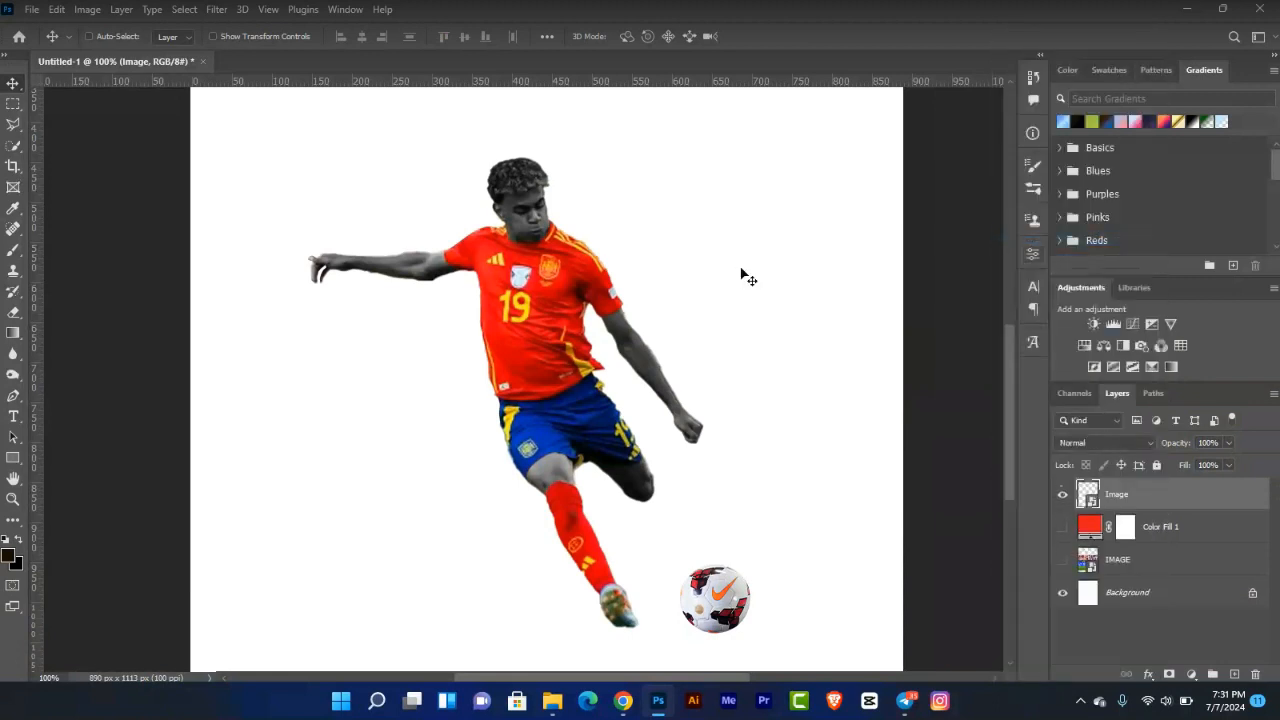
Open the Camera Raw Filter on the Image smart object and set Contrast to +53 and Shadows to +65.
{"action": "key", "text": "ctrl+0"}
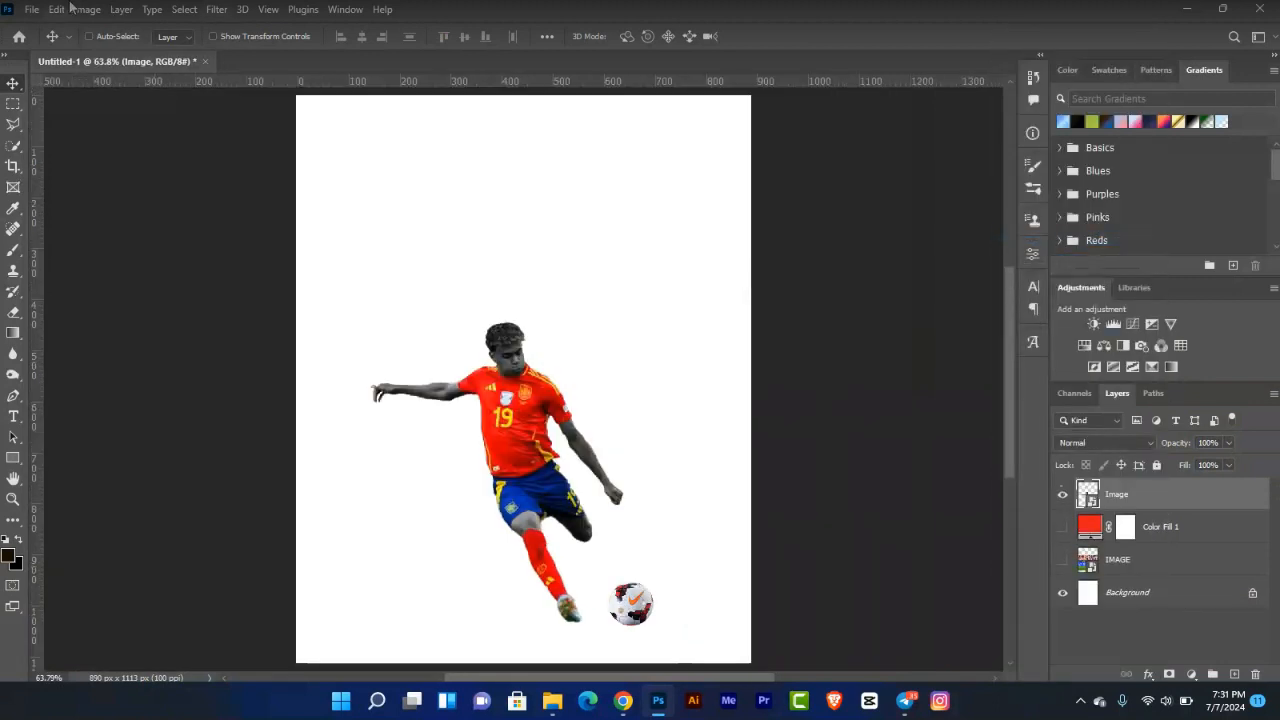
{"action": "left_click", "coordinate": [216, 12]}
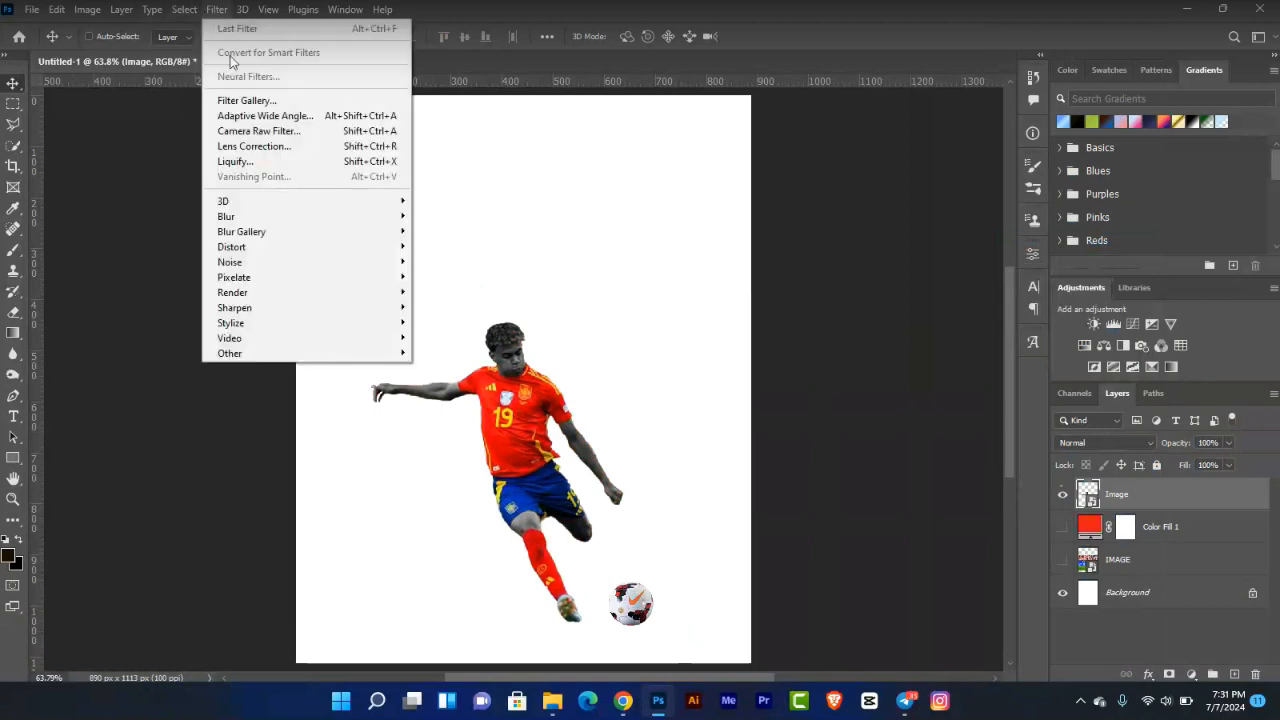
{"action": "left_click", "coordinate": [306, 136]}
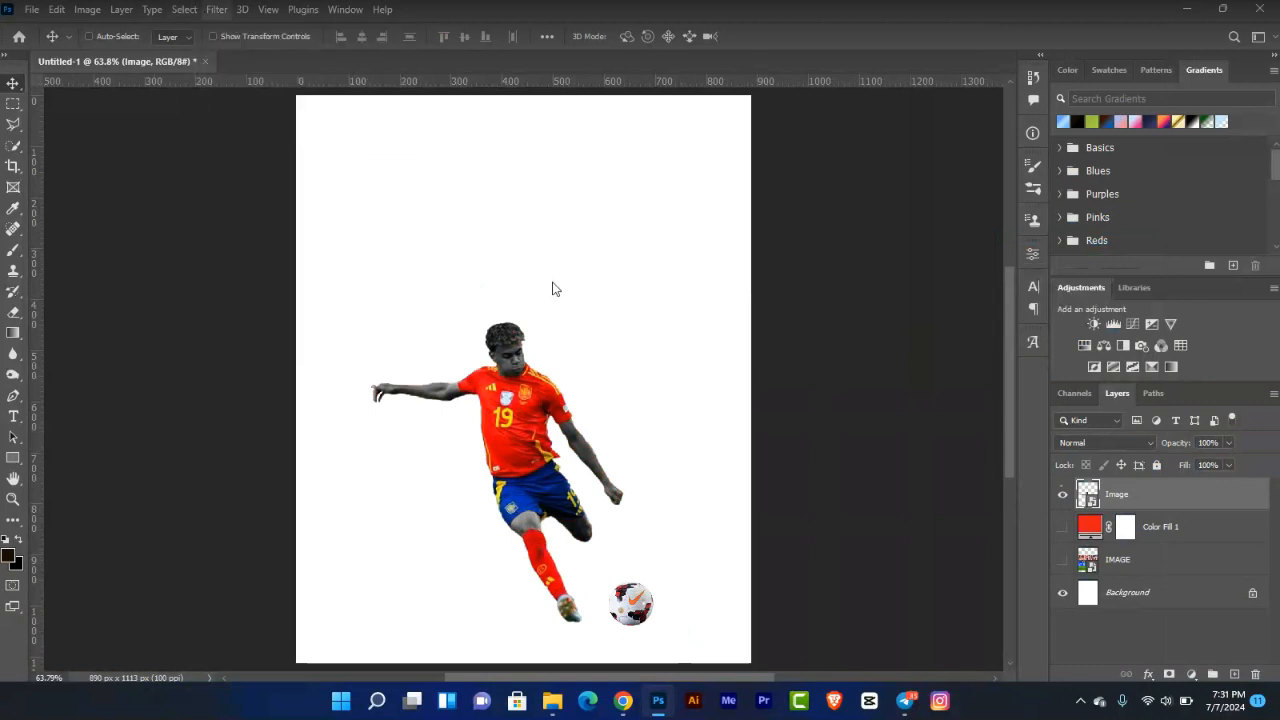
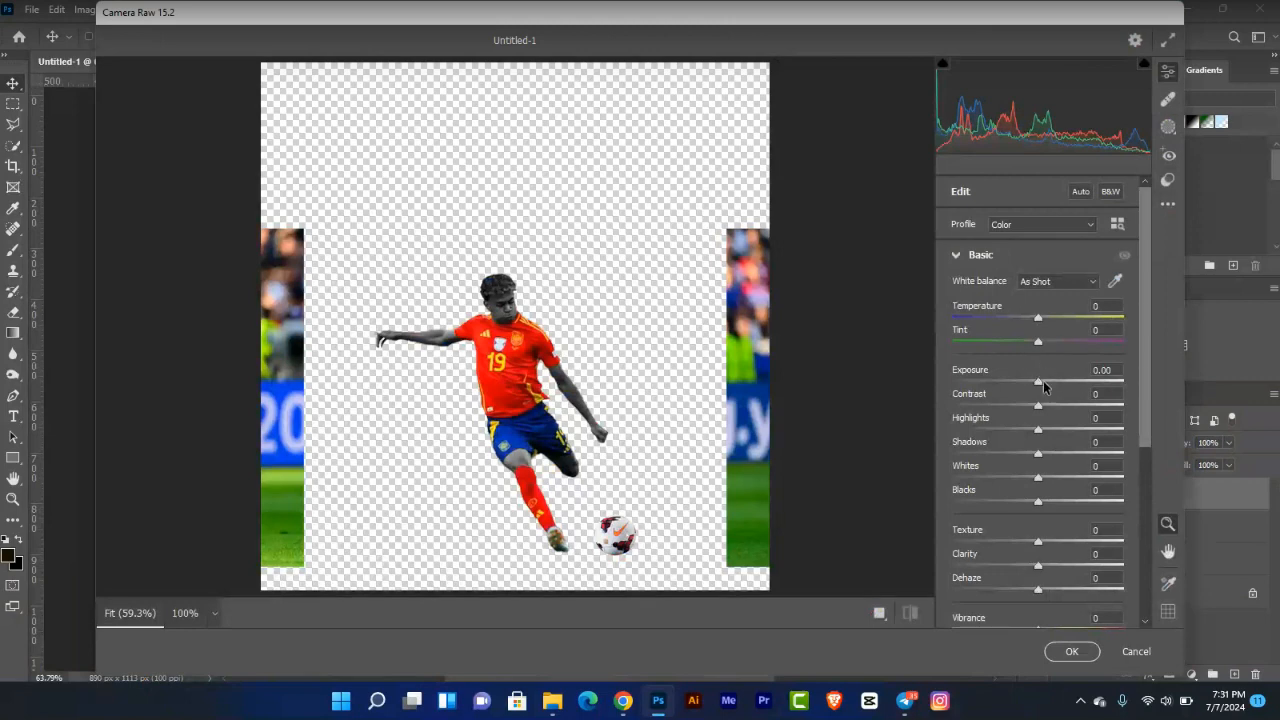
{"action": "left_click_drag", "start_coordinate": [1038, 405], "coordinate": [1084, 409]}
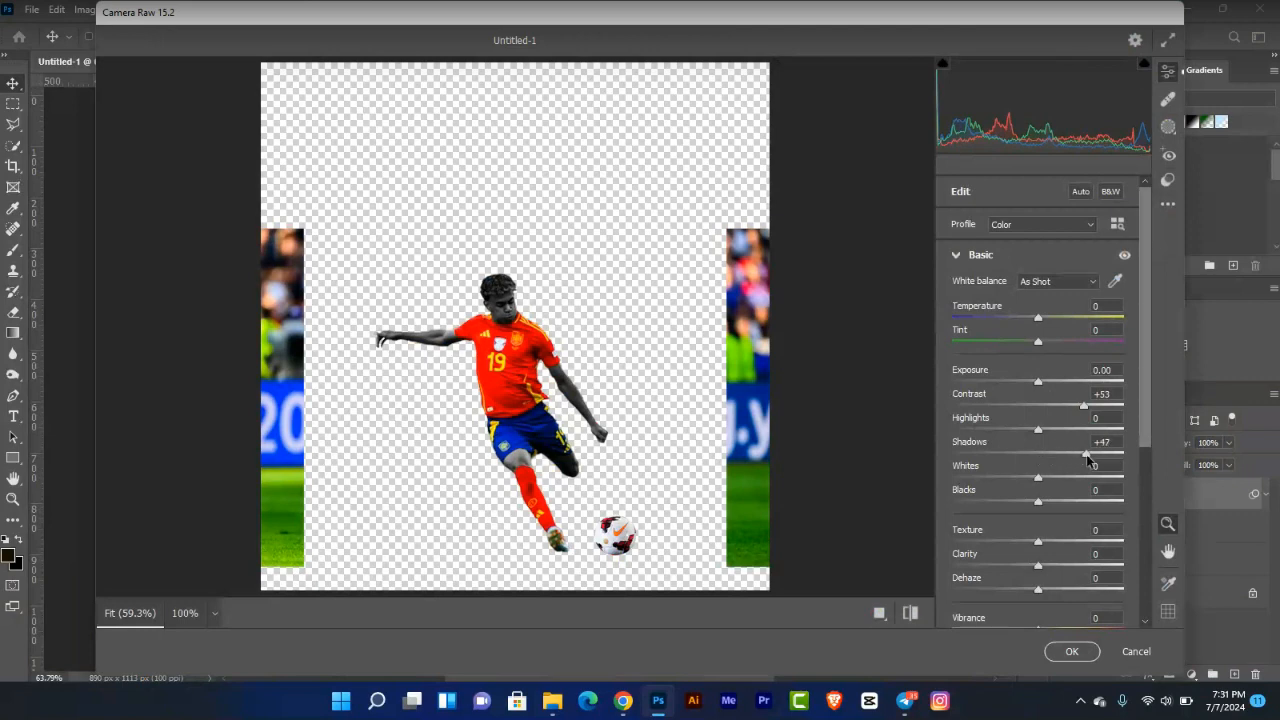
{"action": "left_click_drag", "start_coordinate": [1087, 455], "coordinate": [1080, 455]}
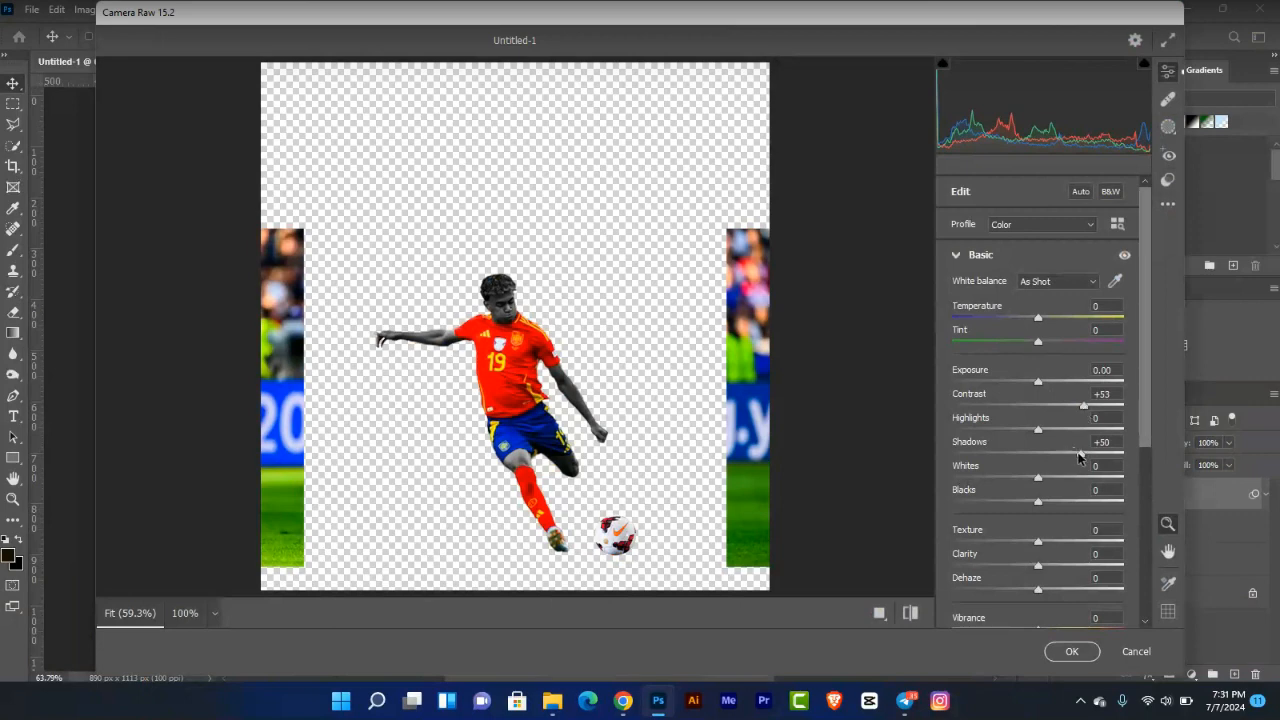
{"action": "left_click_drag", "start_coordinate": [1079, 457], "coordinate": [1093, 458]}
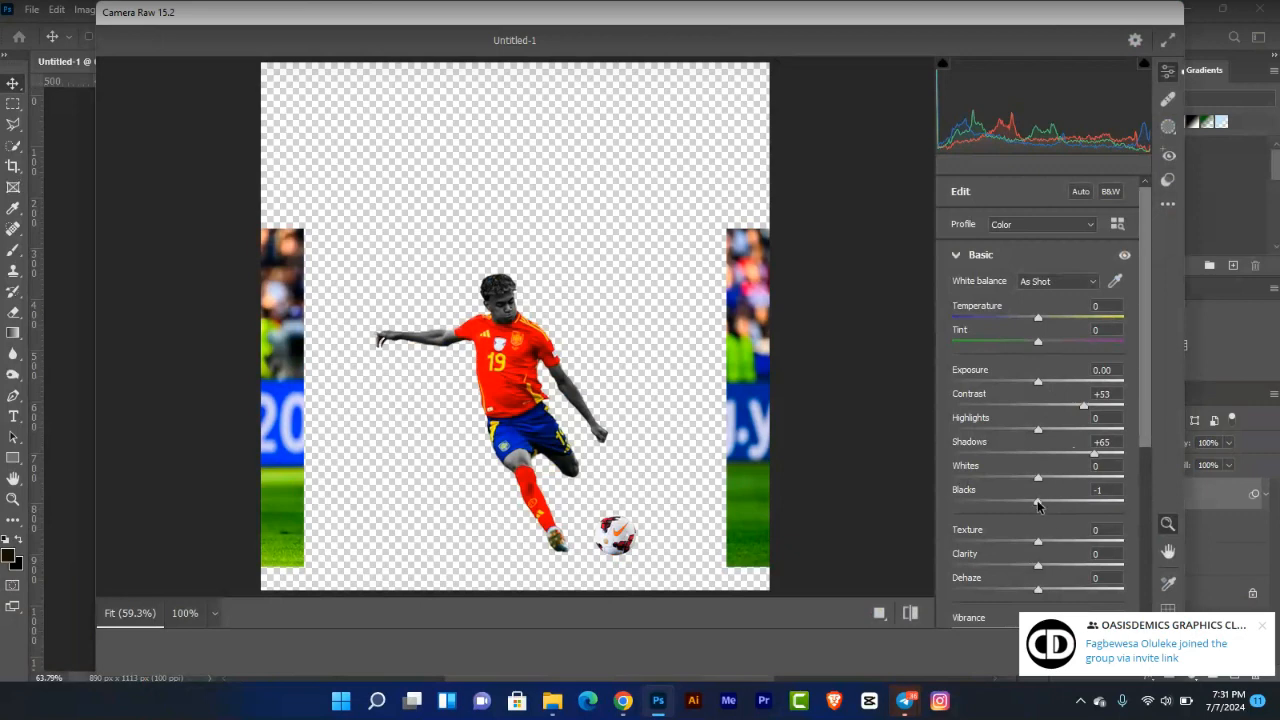
Set the Camera Raw Blacks to -44, dismissing the chat notification.
{"action": "left_click_drag", "start_coordinate": [1038, 505], "coordinate": [1015, 507]}
{"action": "left_click", "coordinate": [1262, 627]}
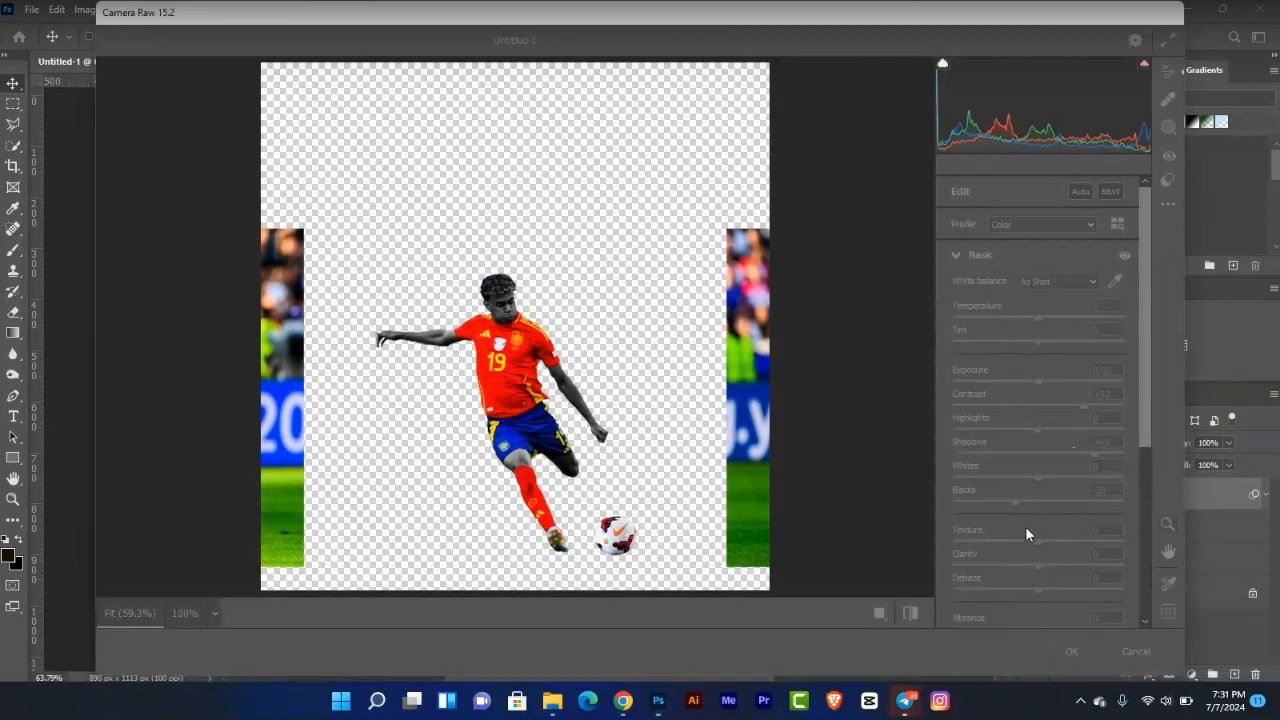
{"action": "left_click_drag", "start_coordinate": [1012, 503], "coordinate": [1000, 501]}
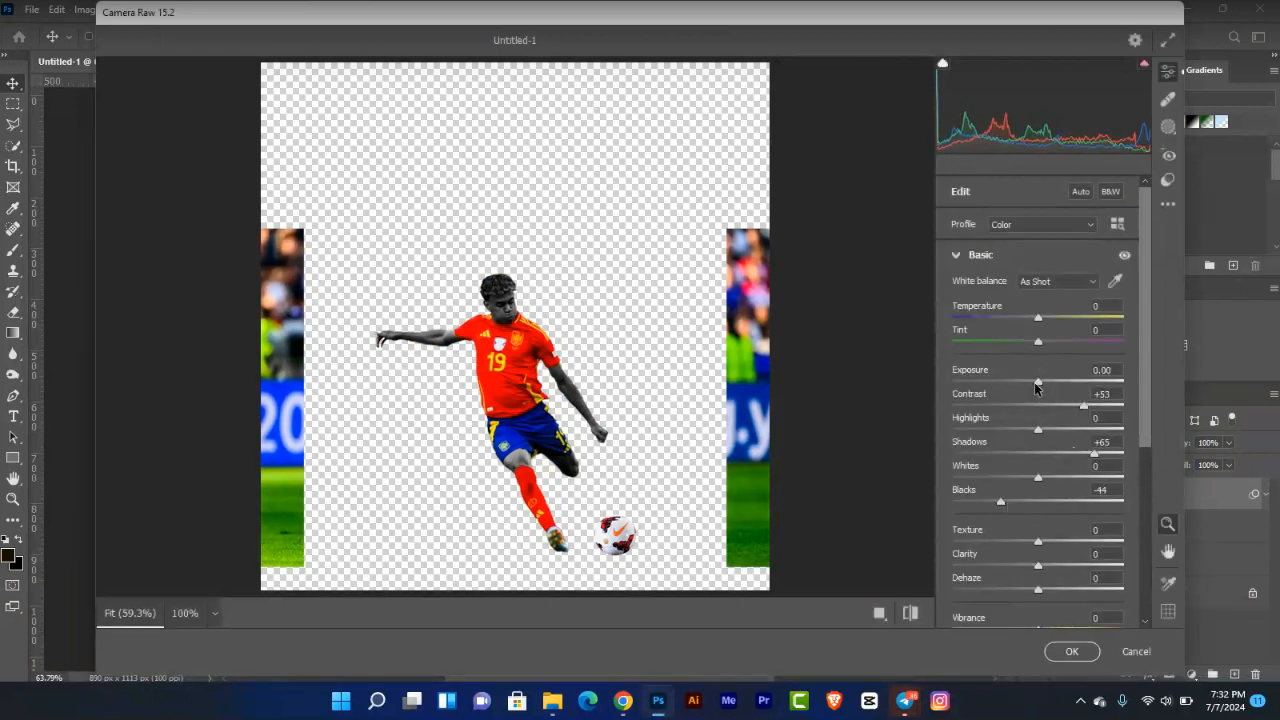
Set the Camera Raw Exposure to +0.15, raise Texture slightly, and apply the filter to the Image smart object.
{"action": "left_click_drag", "start_coordinate": [1038, 387], "coordinate": [1040, 385]}
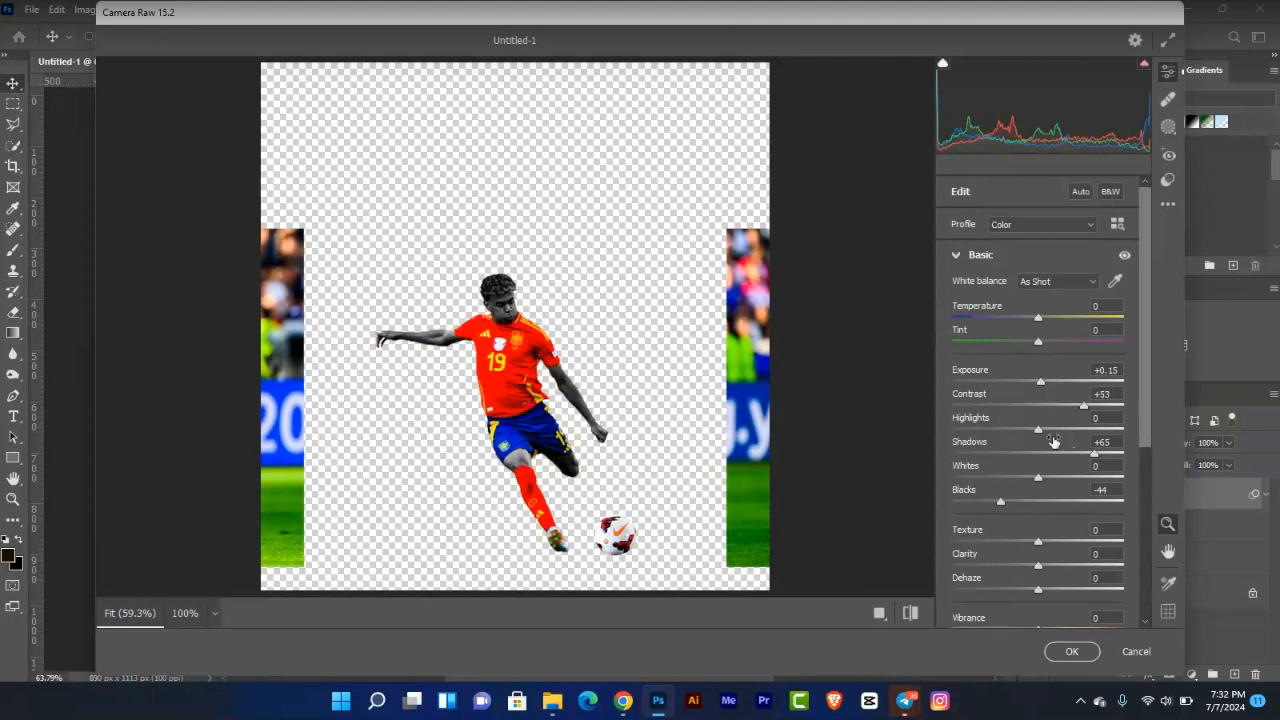
{"action": "left_click_drag", "start_coordinate": [1039, 543], "coordinate": [1049, 545]}
{"action": "left_click", "coordinate": [1072, 652]}
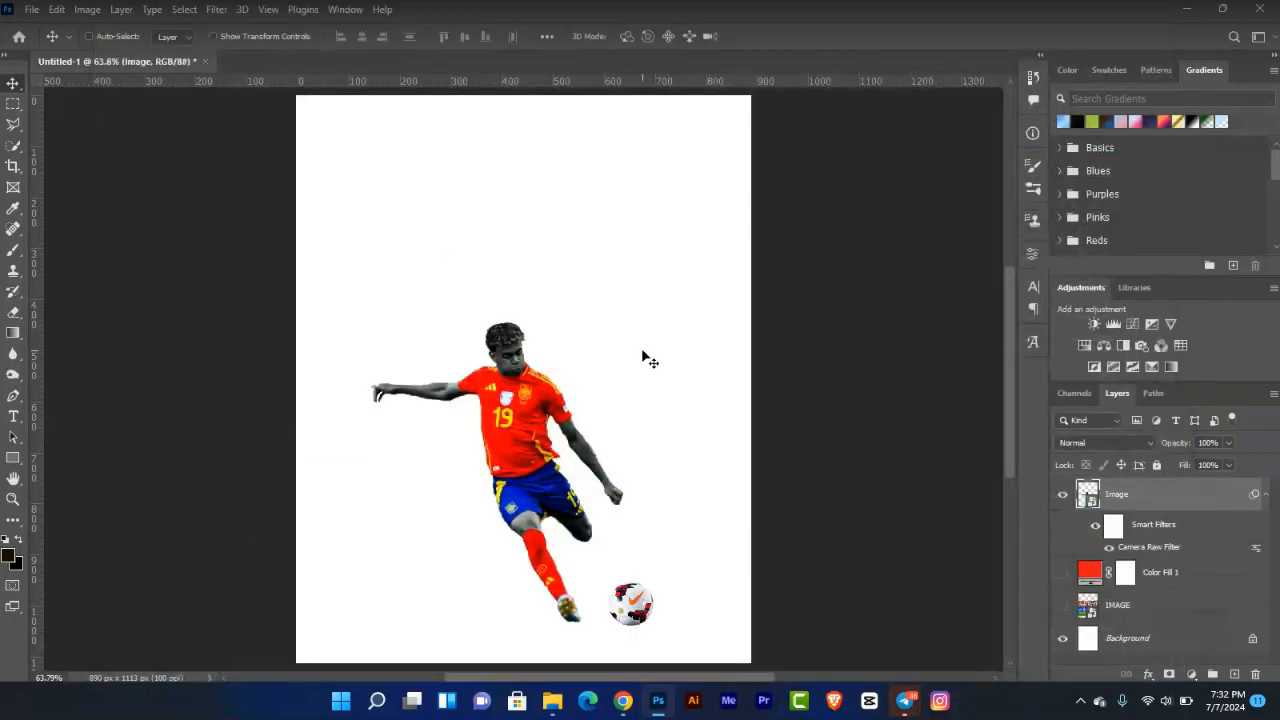
Compare the player with and without the Camera Raw smart filter, leaving the filter switched on.
{"action": "key", "text": "ctrl+plus"}
{"action": "key", "text": "ctrl+plus"}
{"action": "key", "text": "ctrl+plus"}
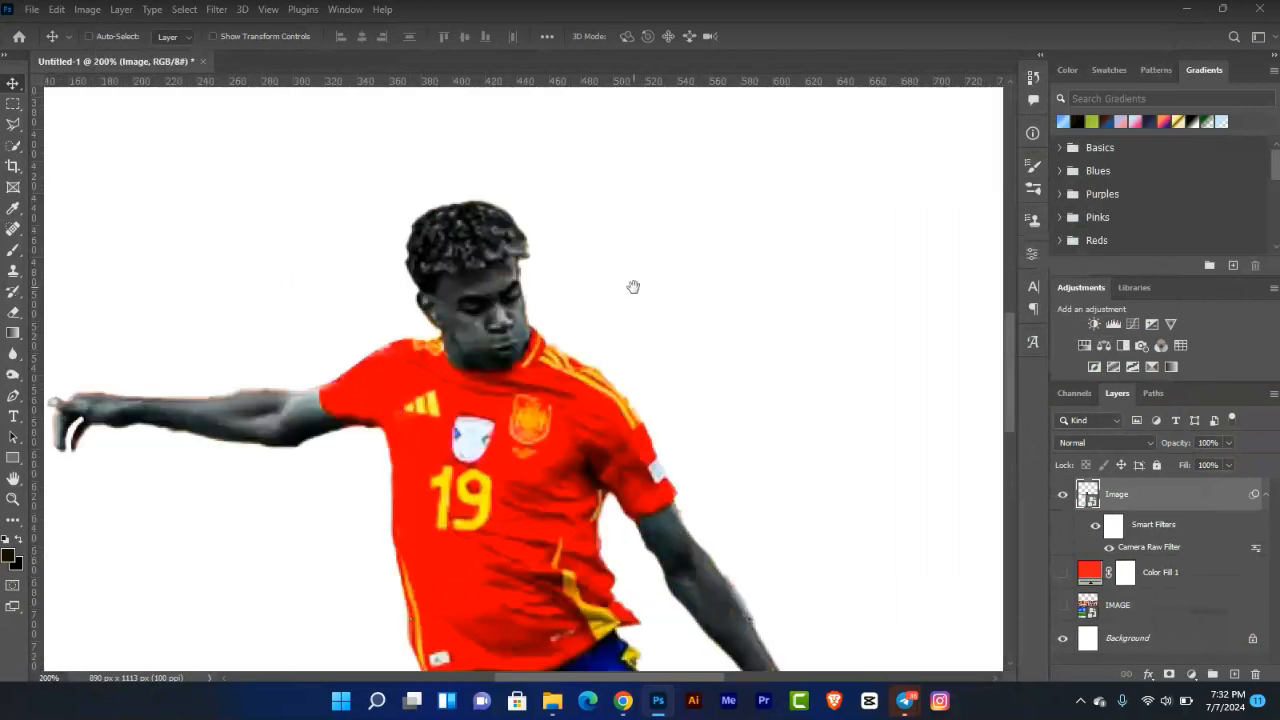
{"action": "left_click_drag", "start_coordinate": [631, 286], "coordinate": [686, 225]}
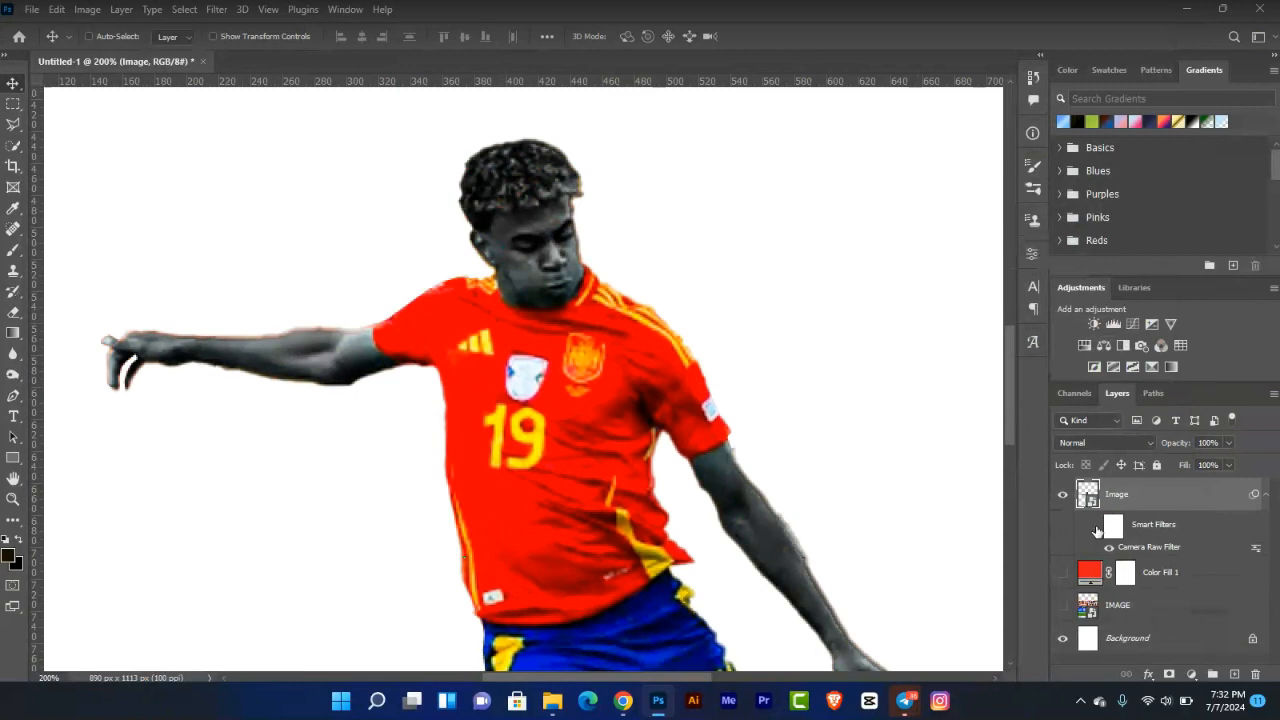
{"action": "left_click", "coordinate": [1096, 529]}
{"action": "key", "text": "ctrl+0"}
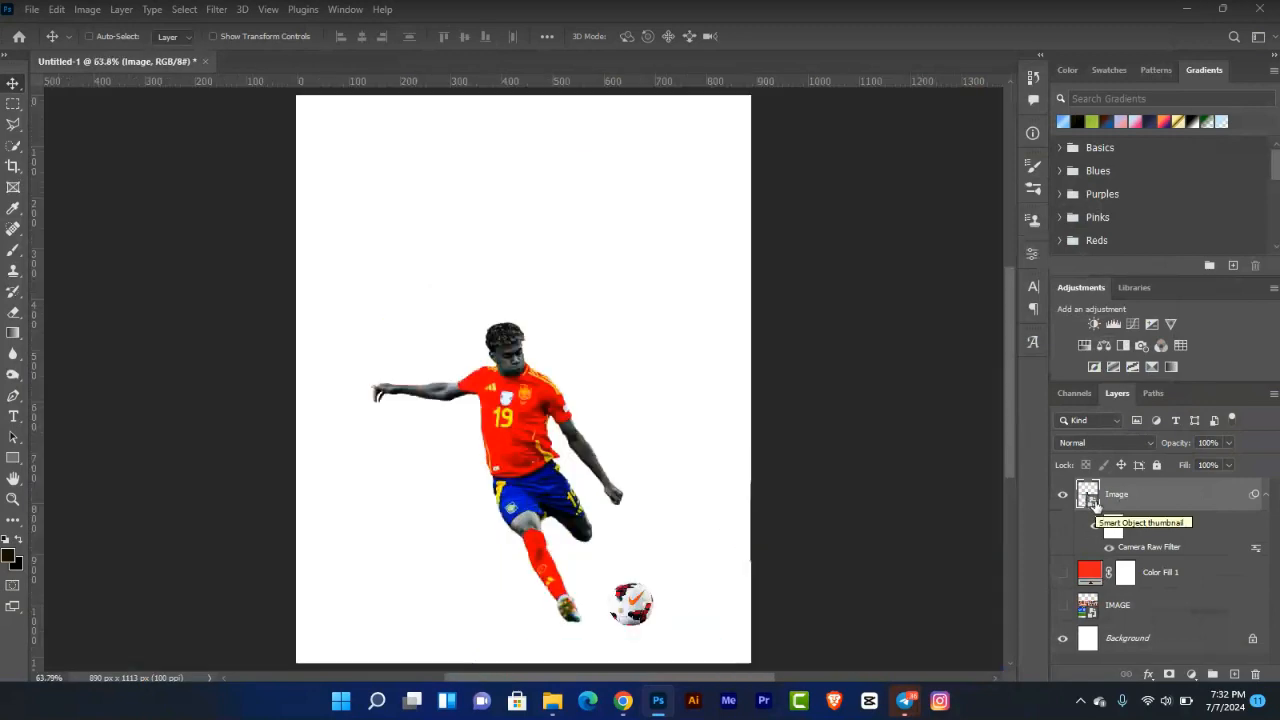
{"action": "left_click", "coordinate": [1096, 507], "text": "ctrl"}
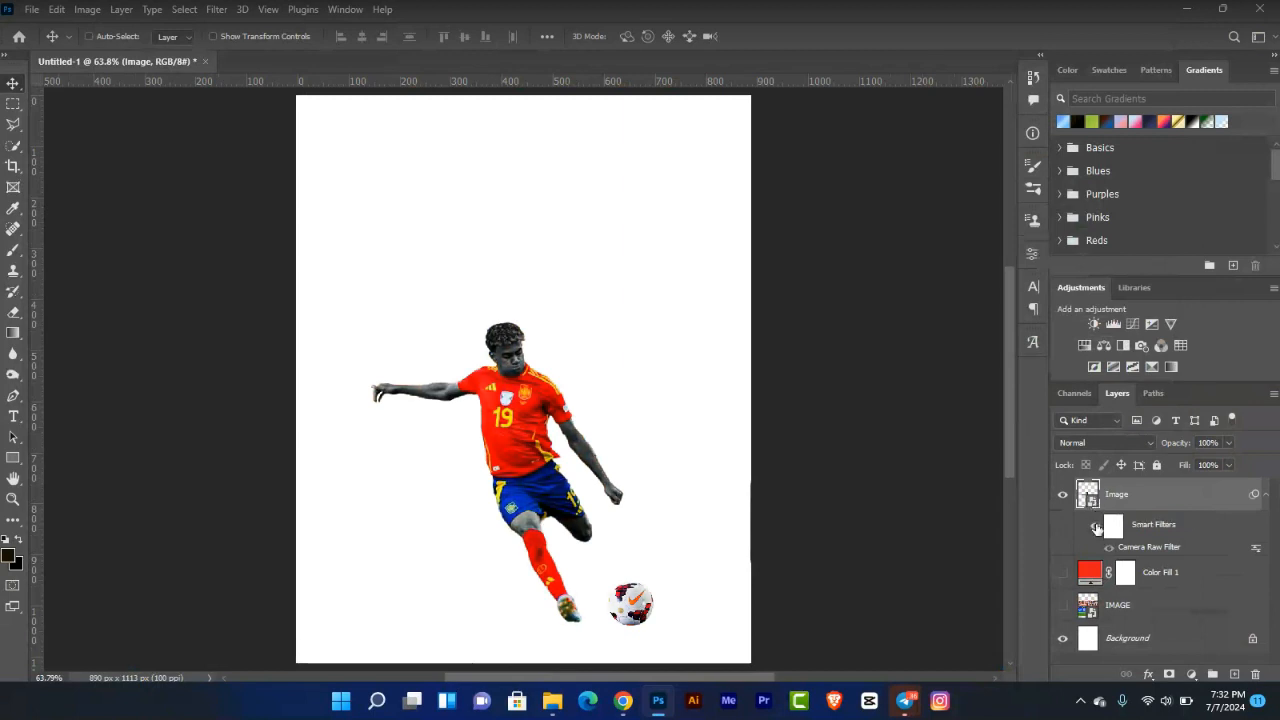
{"action": "key", "text": "ctrl+plus"}
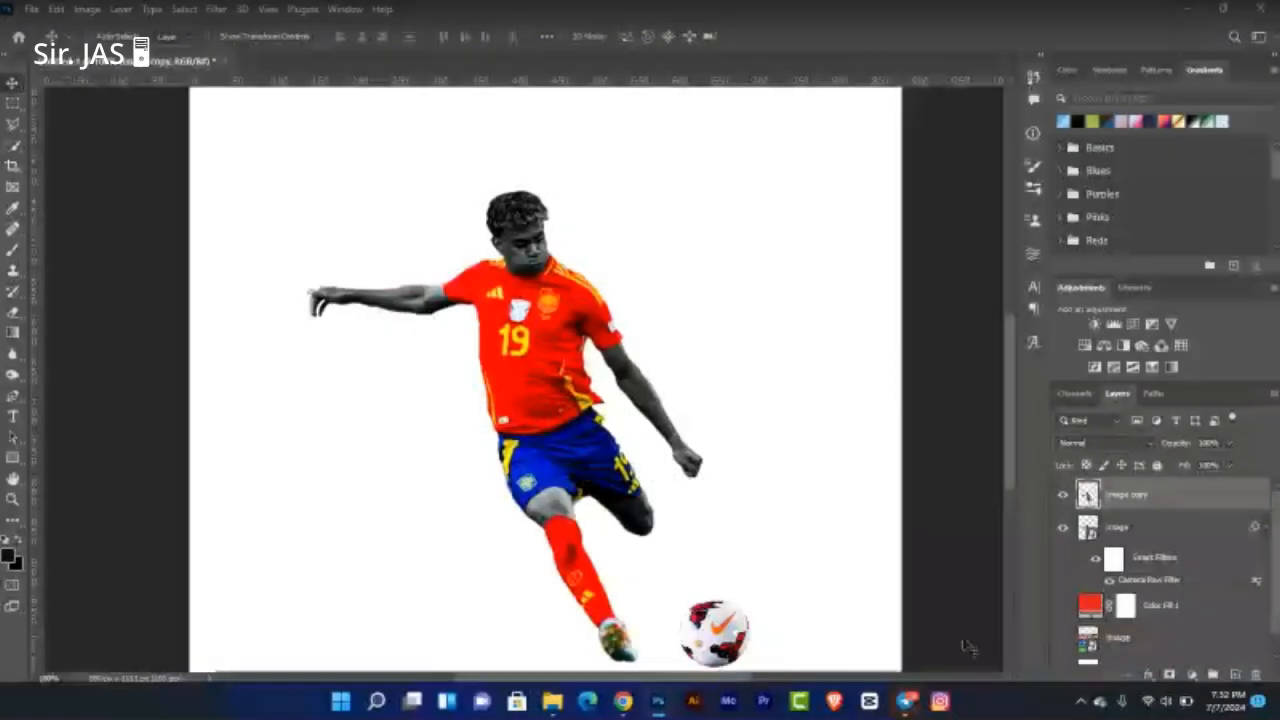
Apply a High Pass filter with a radius of about 2 pixels to the Image copy layer.
{"action": "mouse_move", "coordinate": [903, 706]}
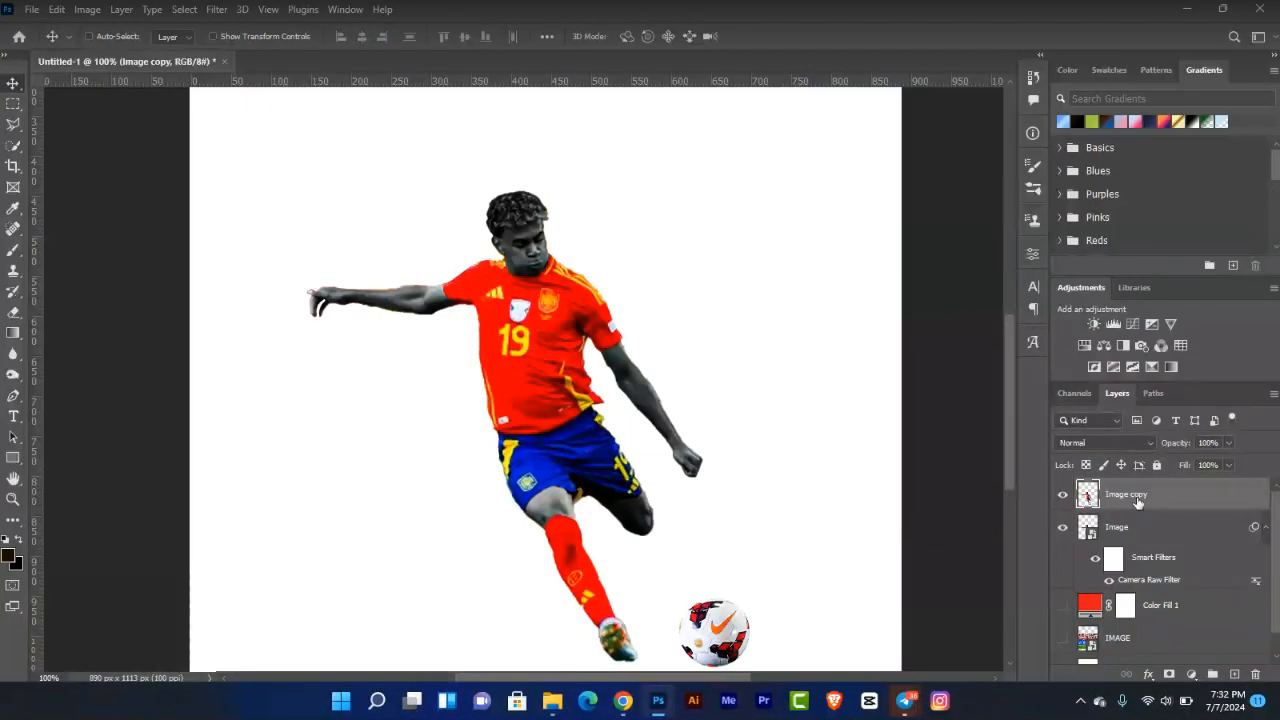
{"action": "key", "text": "ctrl+0"}
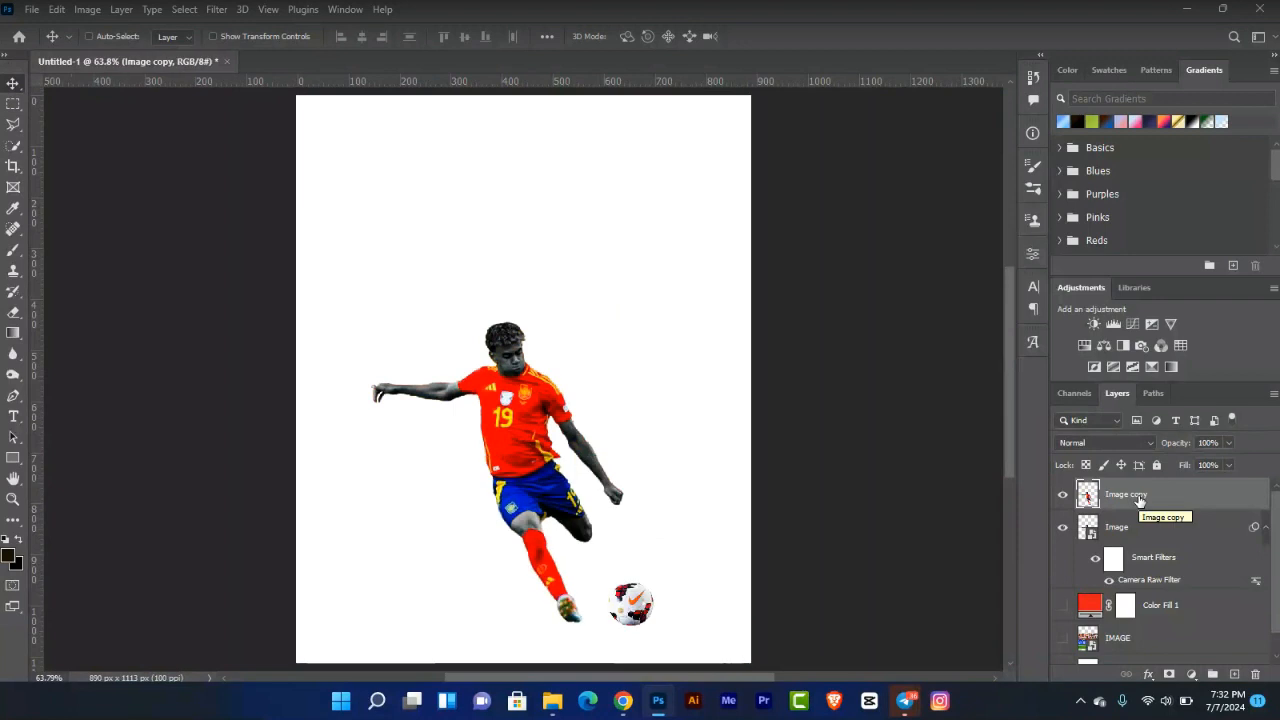
{"action": "left_click", "coordinate": [219, 12]}
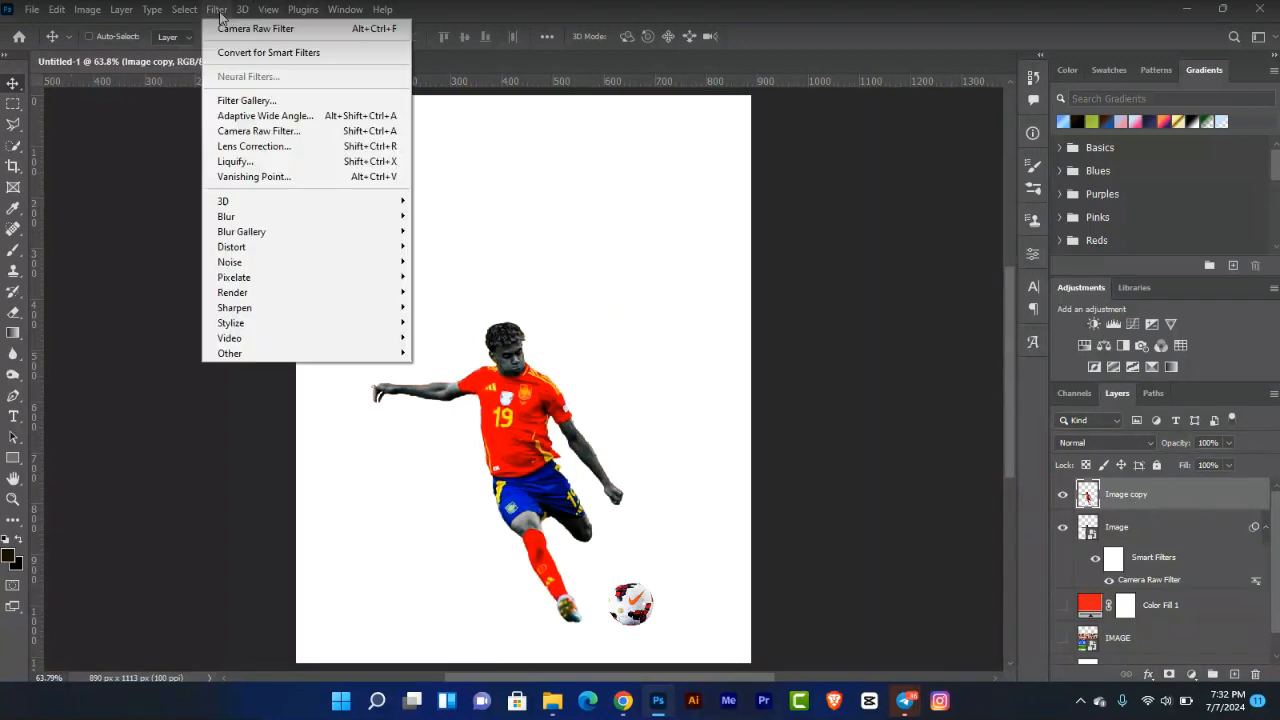
{"action": "mouse_move", "coordinate": [336, 270]}
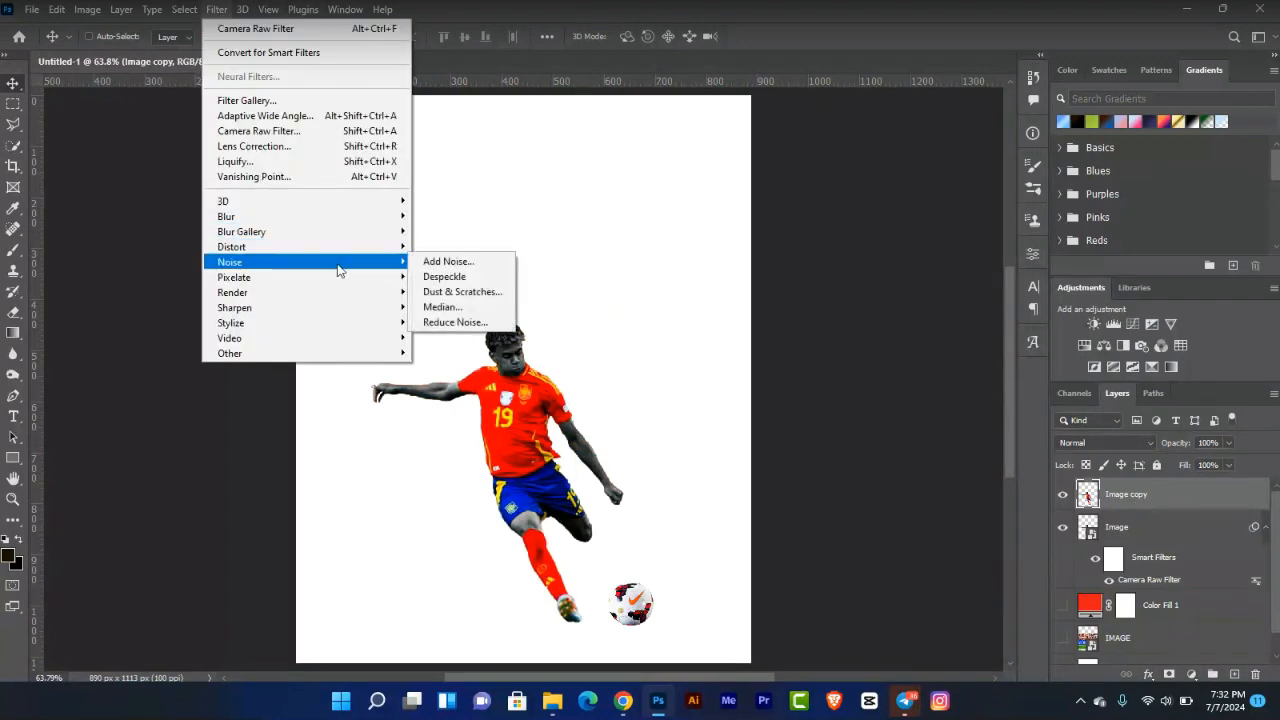
{"action": "mouse_move", "coordinate": [378, 358]}
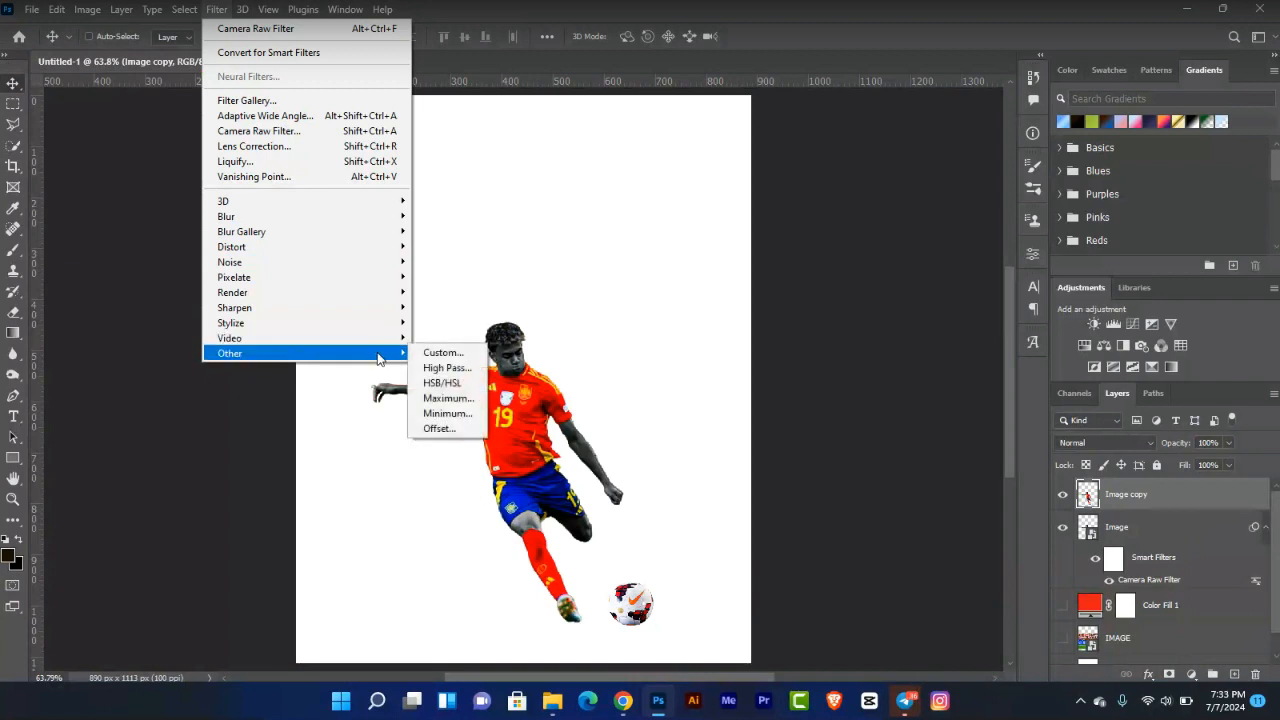
{"action": "left_click", "coordinate": [440, 368]}
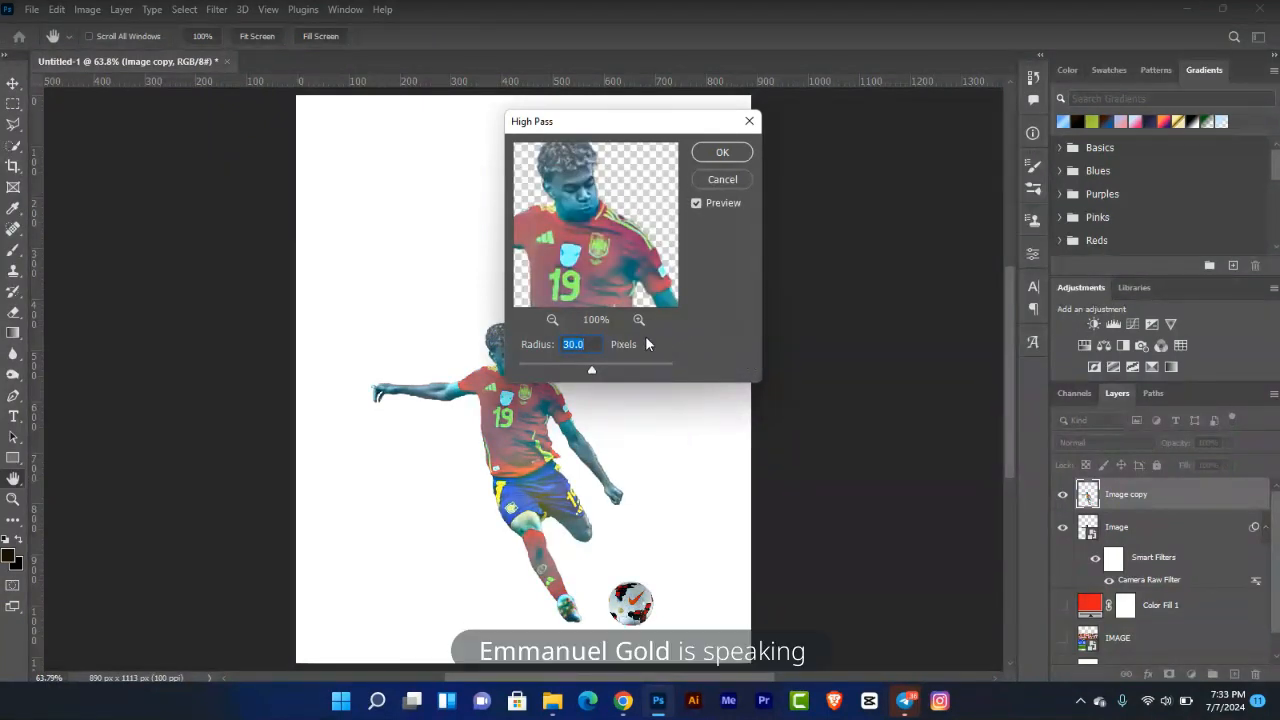
{"action": "left_click_drag", "start_coordinate": [533, 362], "coordinate": [538, 367]}
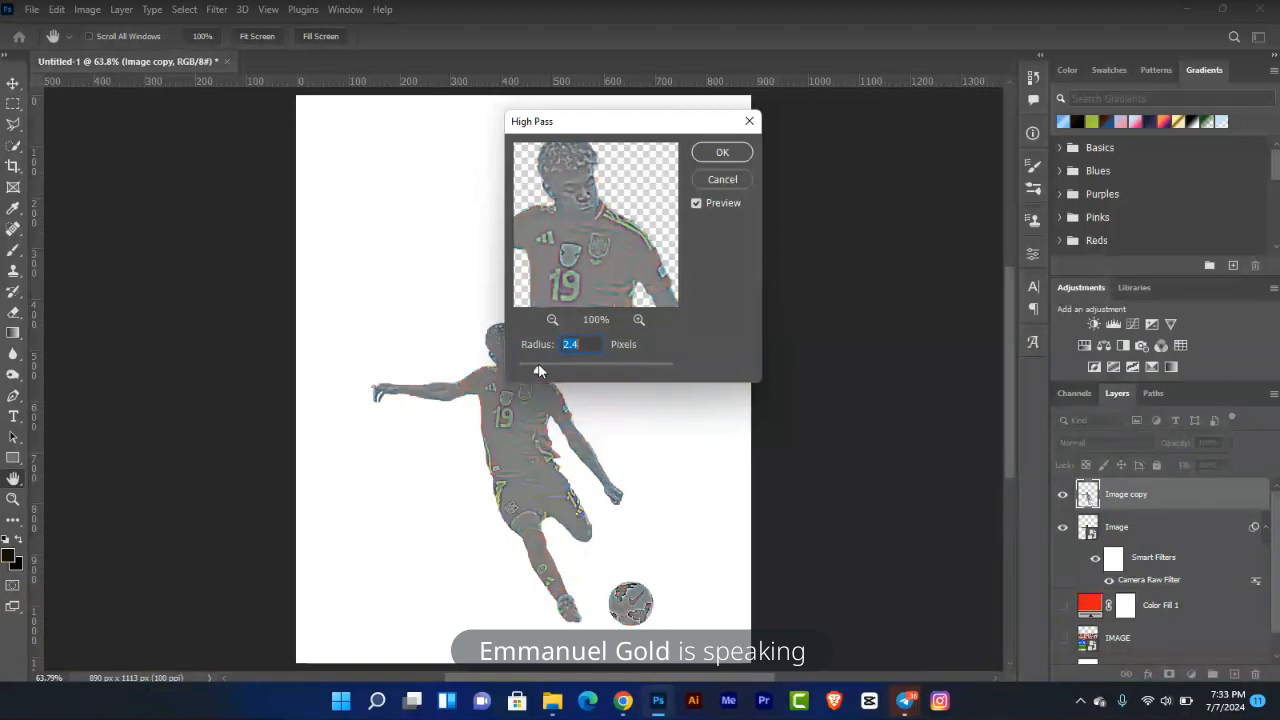
{"action": "type", "text": "2."}
{"action": "left_click", "coordinate": [732, 154]}
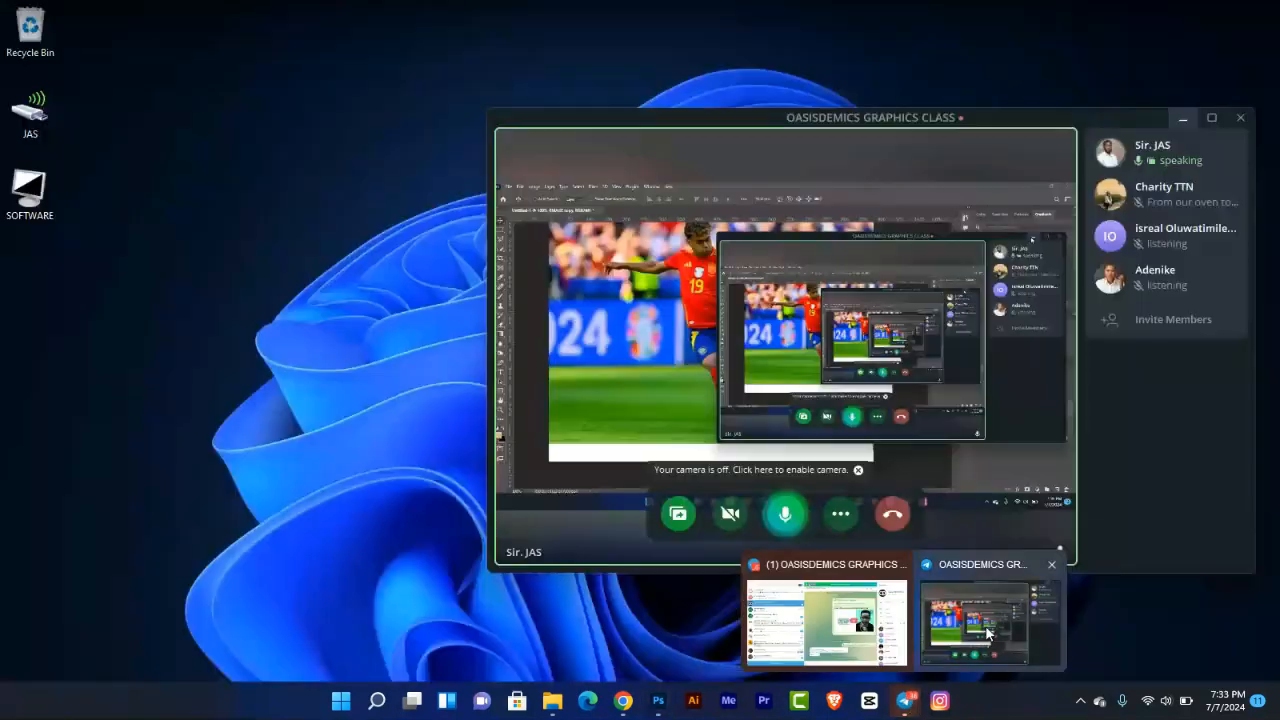
Switch to the Telegram group call, mute the speaking participant, and minimise the call window.
{"action": "left_click", "coordinate": [987, 630]}
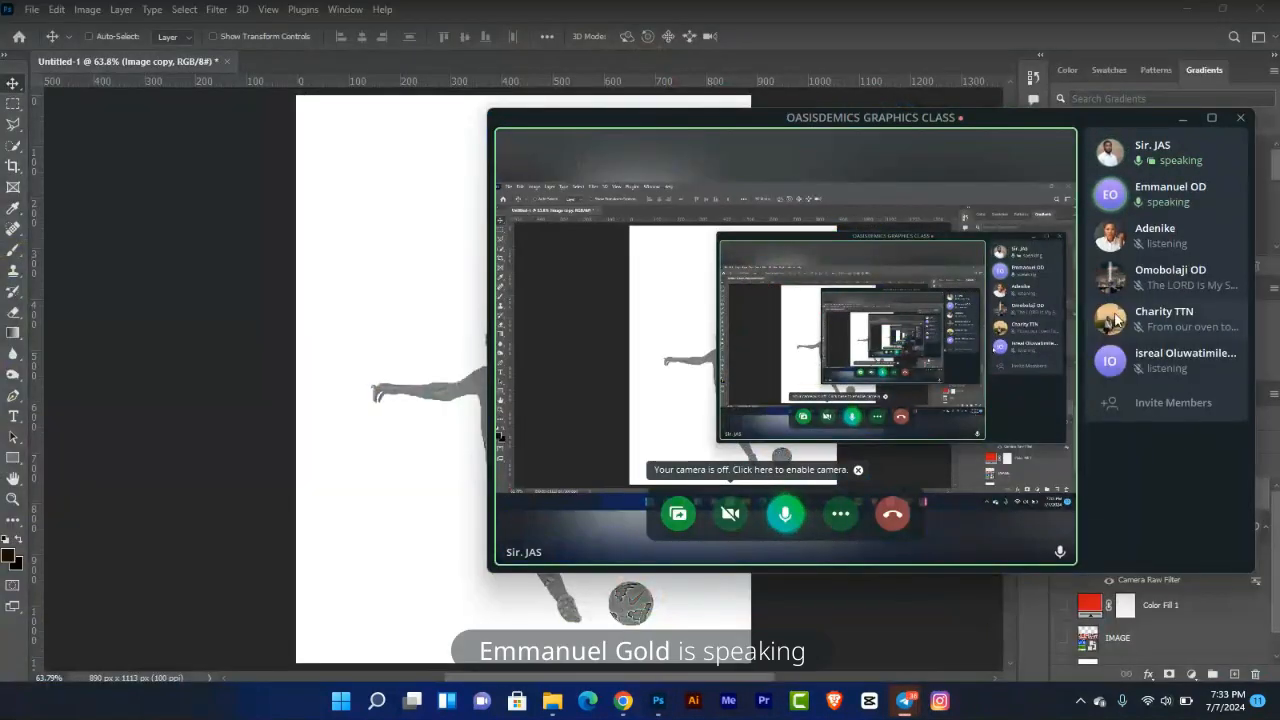
{"action": "left_click", "coordinate": [1172, 192]}
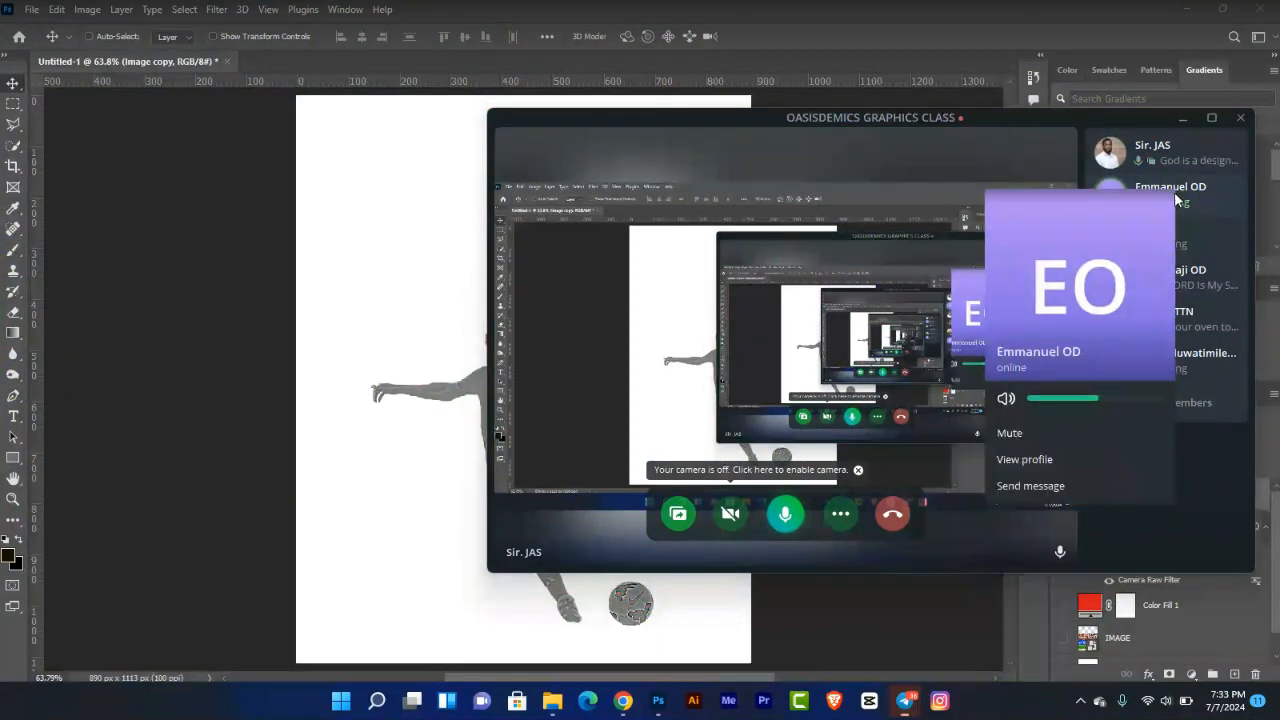
{"action": "left_click", "coordinate": [1033, 437]}
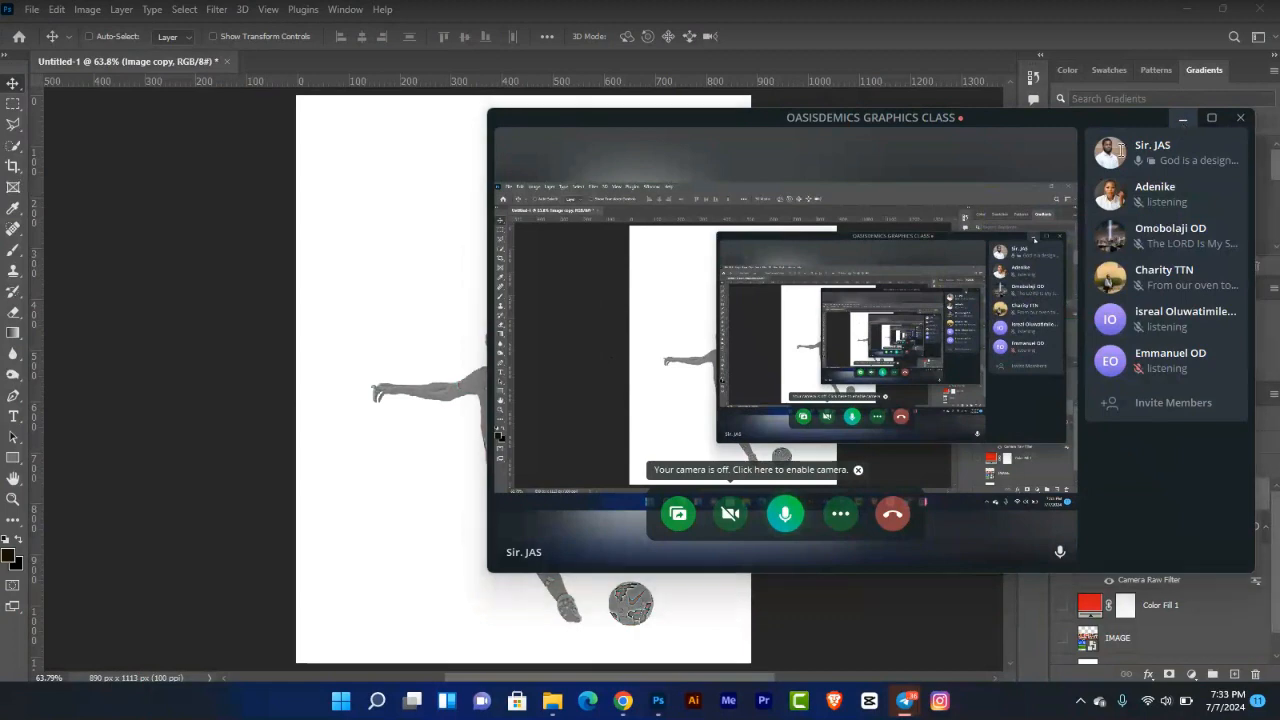
{"action": "left_click", "coordinate": [1183, 118]}
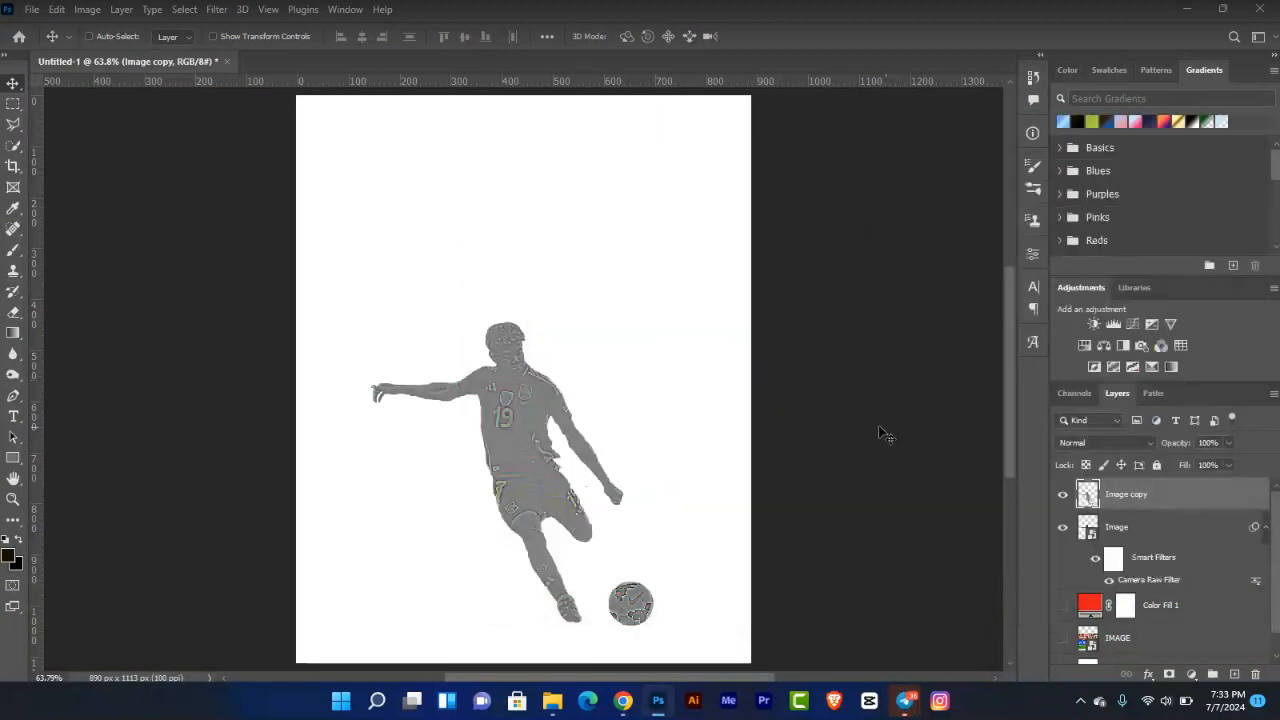
Set the Image copy layer's blend mode to Soft Light and show the red Color Fill 1 layer.
{"action": "left_click", "coordinate": [1112, 442]}
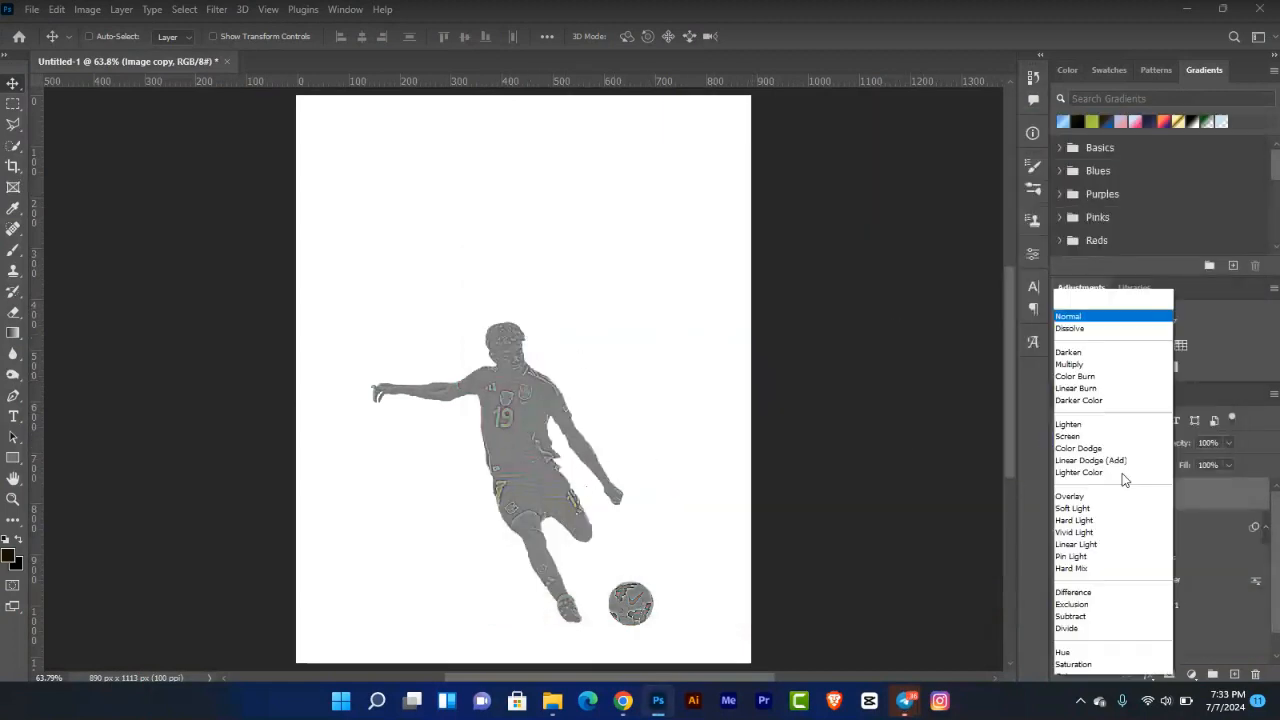
{"action": "left_click", "coordinate": [1107, 497]}
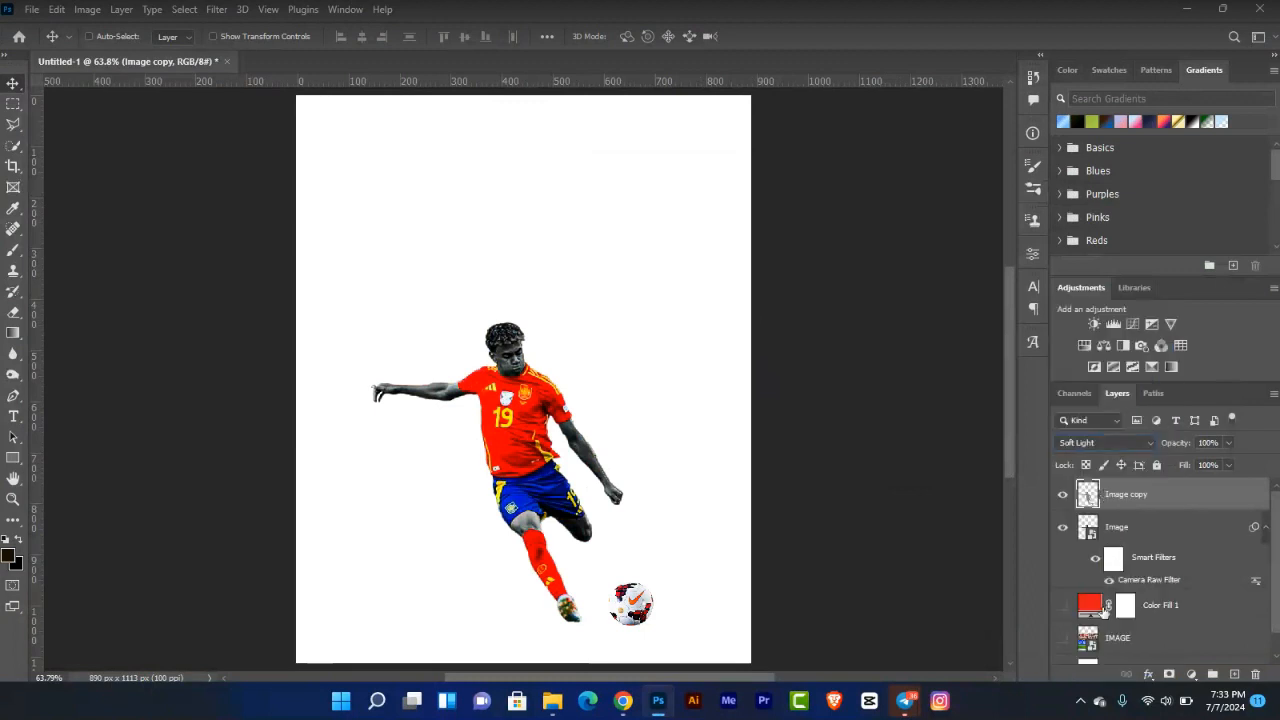
{"action": "left_click", "coordinate": [1060, 606]}
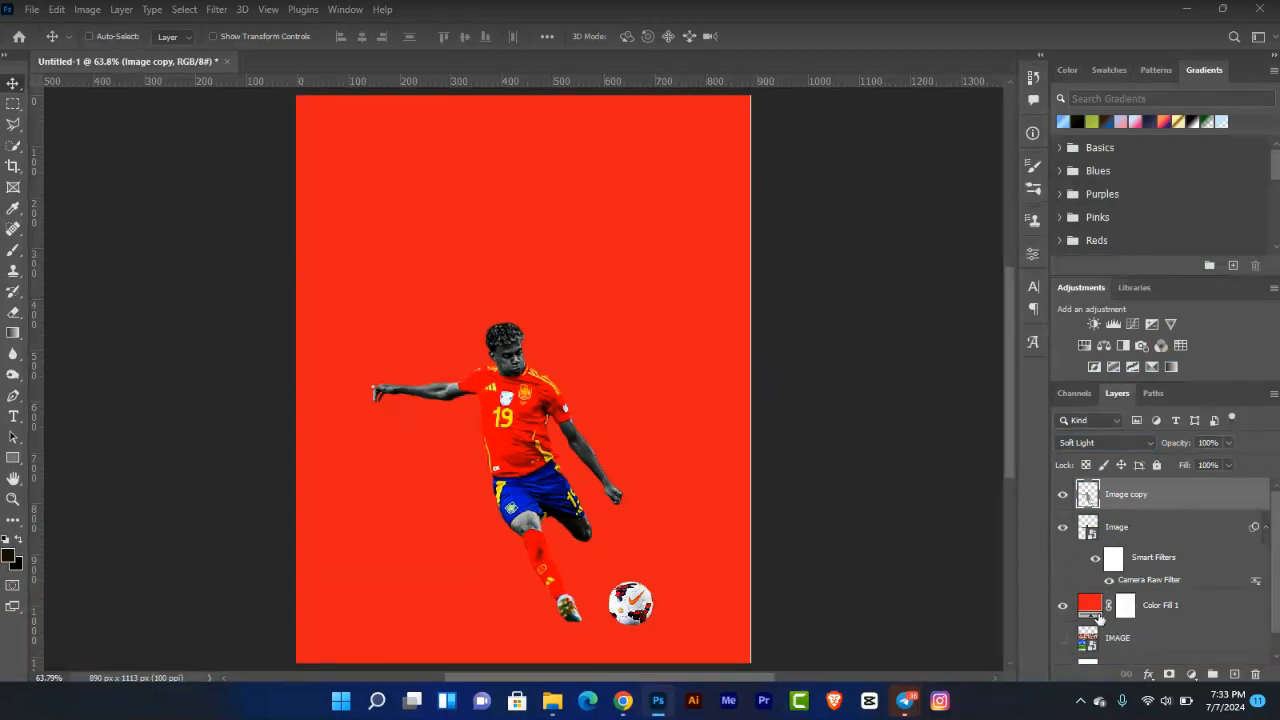
Change the Color Fill 1 background colour to the darker red d91212.
{"action": "double_click", "coordinate": [1094, 607]}
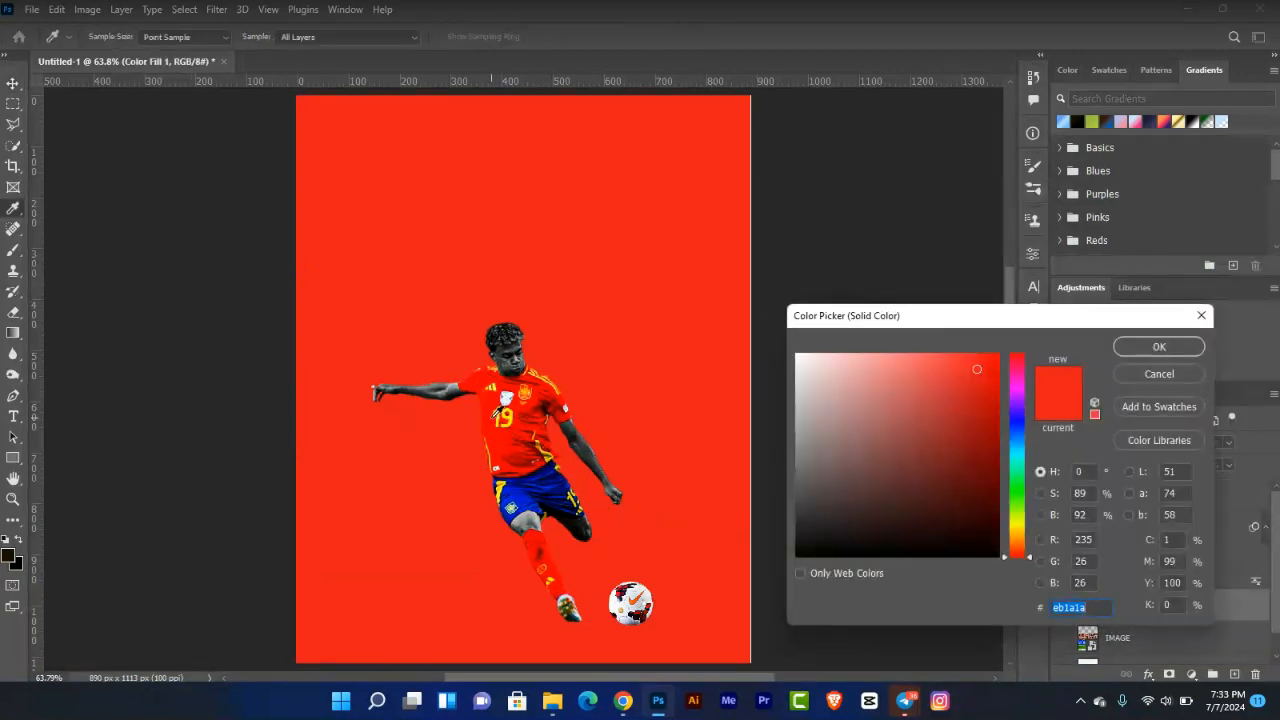
{"action": "type", "text": "ff0000"}
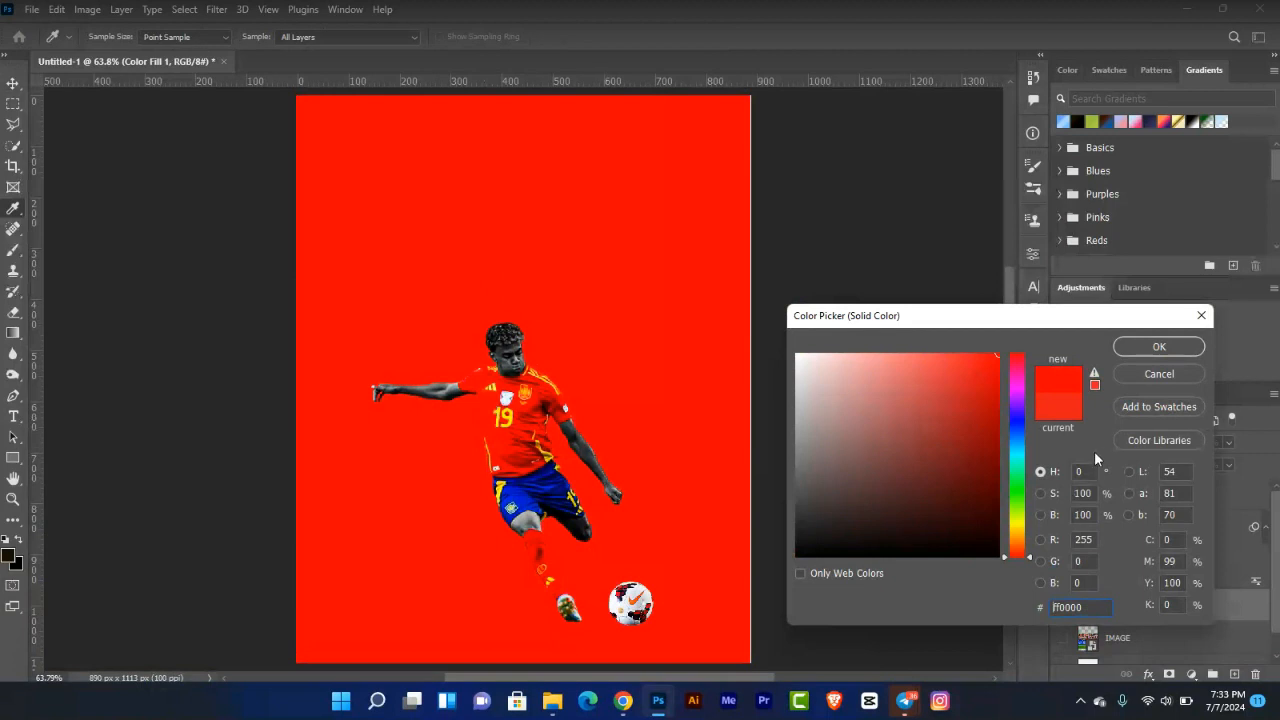
{"action": "left_click", "coordinate": [1067, 410]}
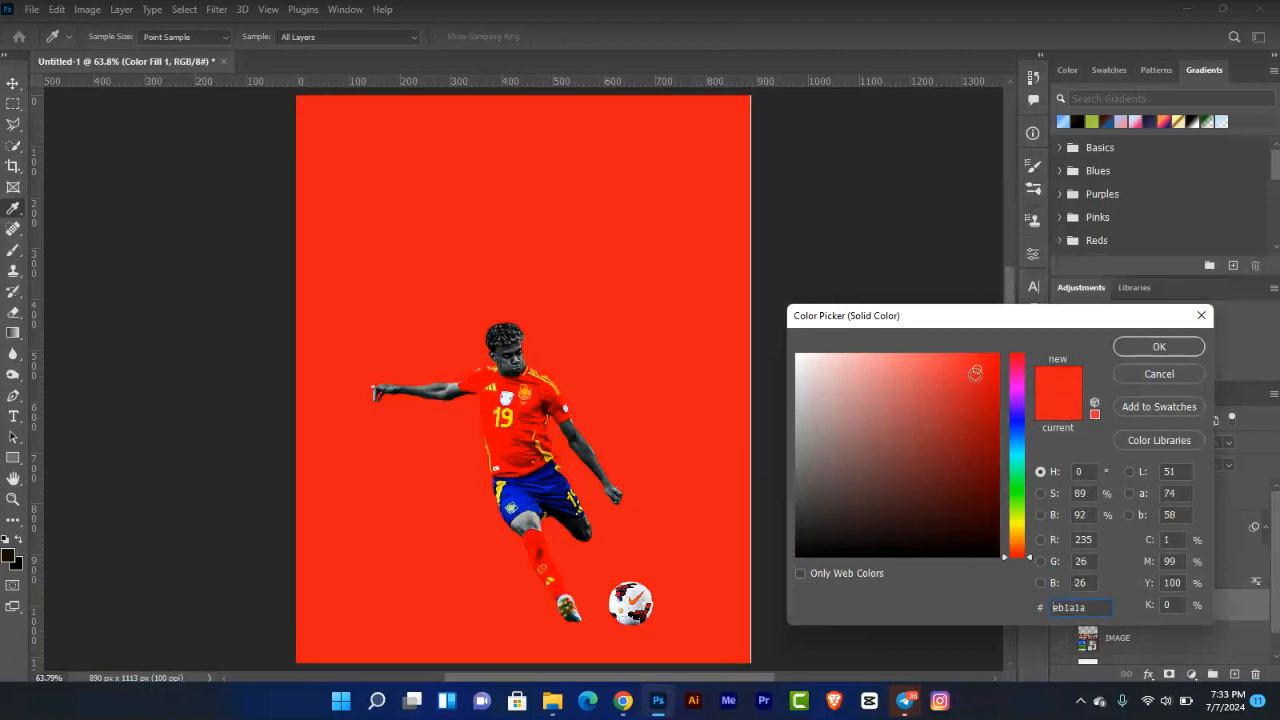
{"action": "left_click_drag", "start_coordinate": [978, 374], "coordinate": [981, 382]}
{"action": "left_click", "coordinate": [981, 384]}
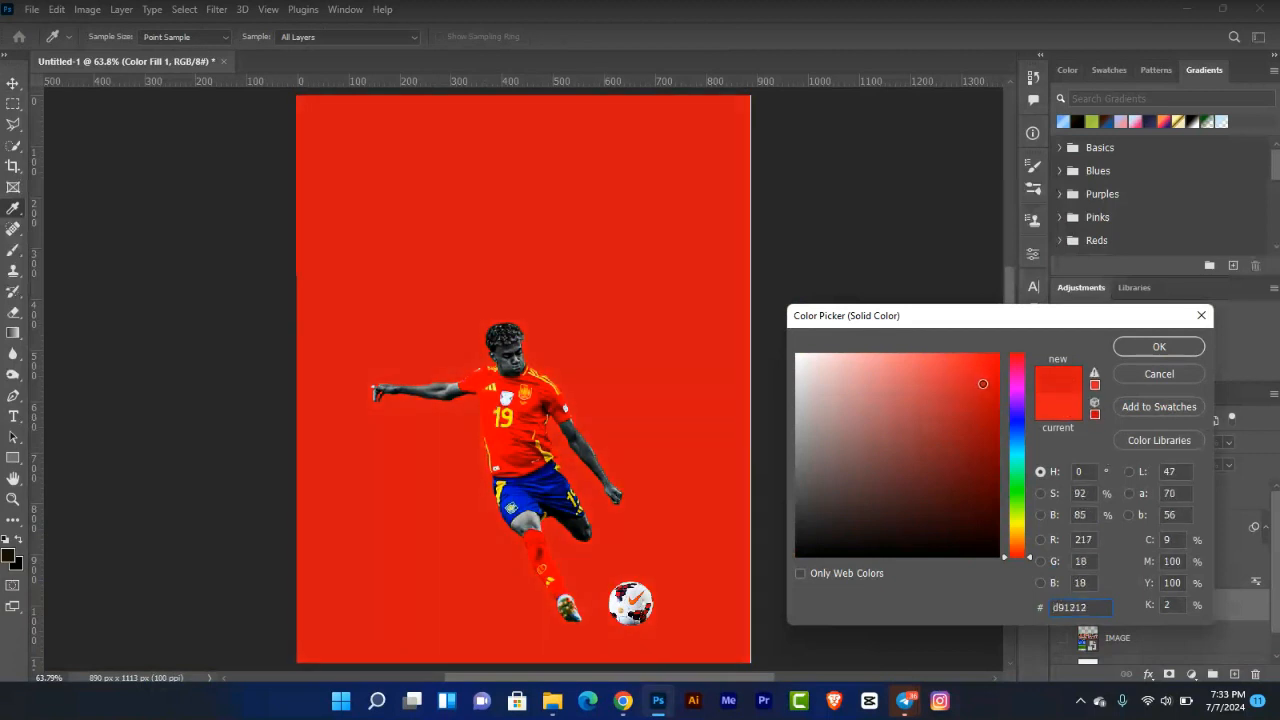
{"action": "left_click", "coordinate": [1177, 347]}
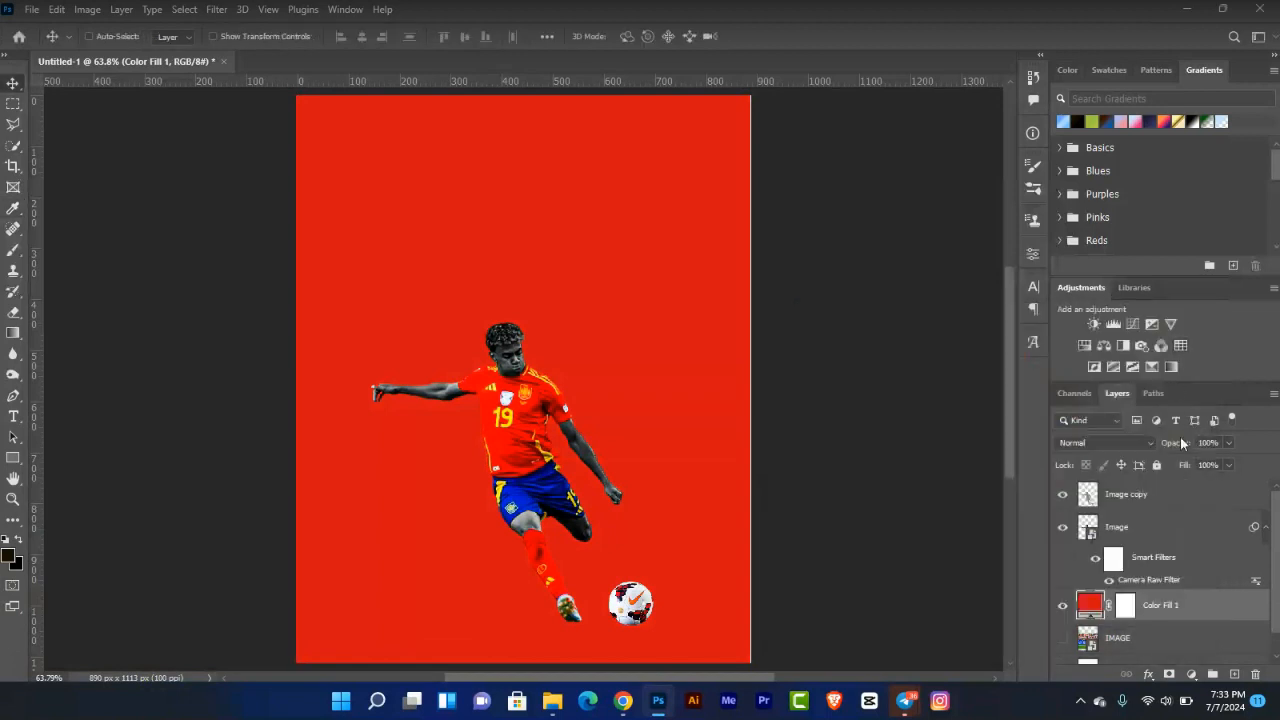
{"action": "left_click", "coordinate": [1159, 520]}
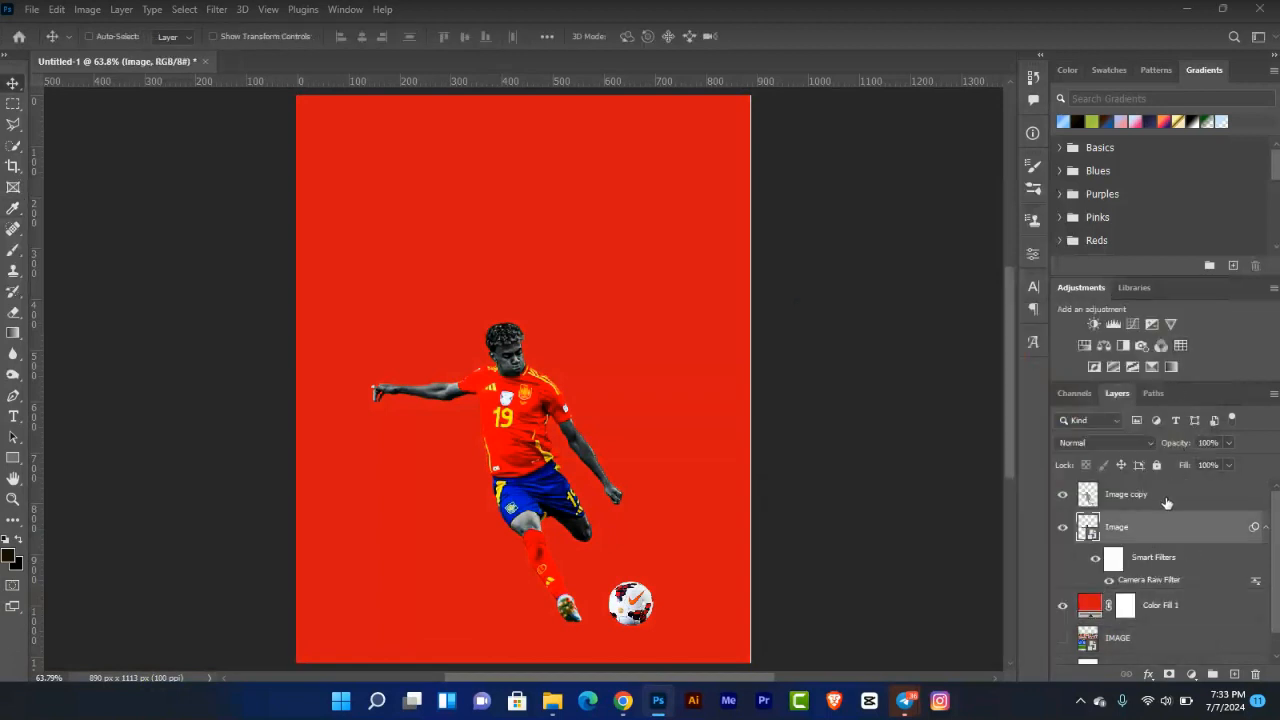
{"action": "left_click", "coordinate": [1170, 504], "text": "shift"}
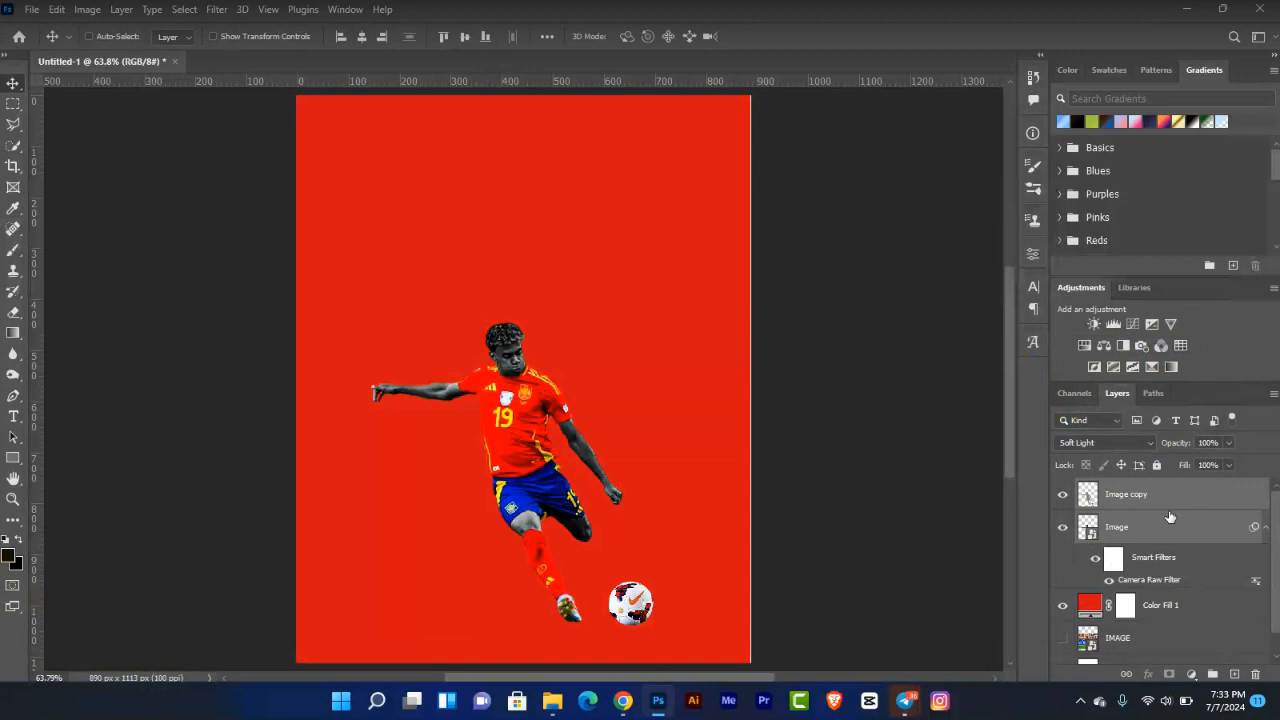
{"action": "left_click", "coordinate": [1168, 530]}
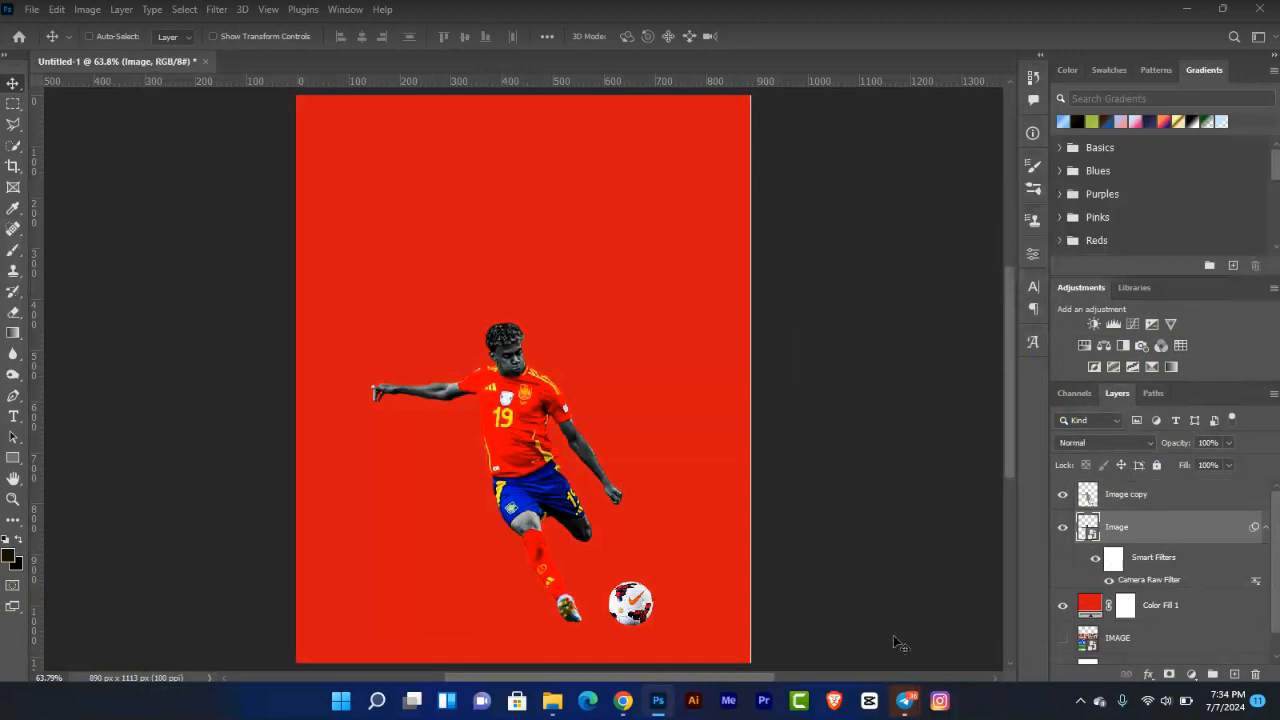
{"action": "scroll", "coordinate": [474, 510], "scroll_direction": "up", "scroll_amount": 1}
{"action": "key", "text": "ctrl+plus"}
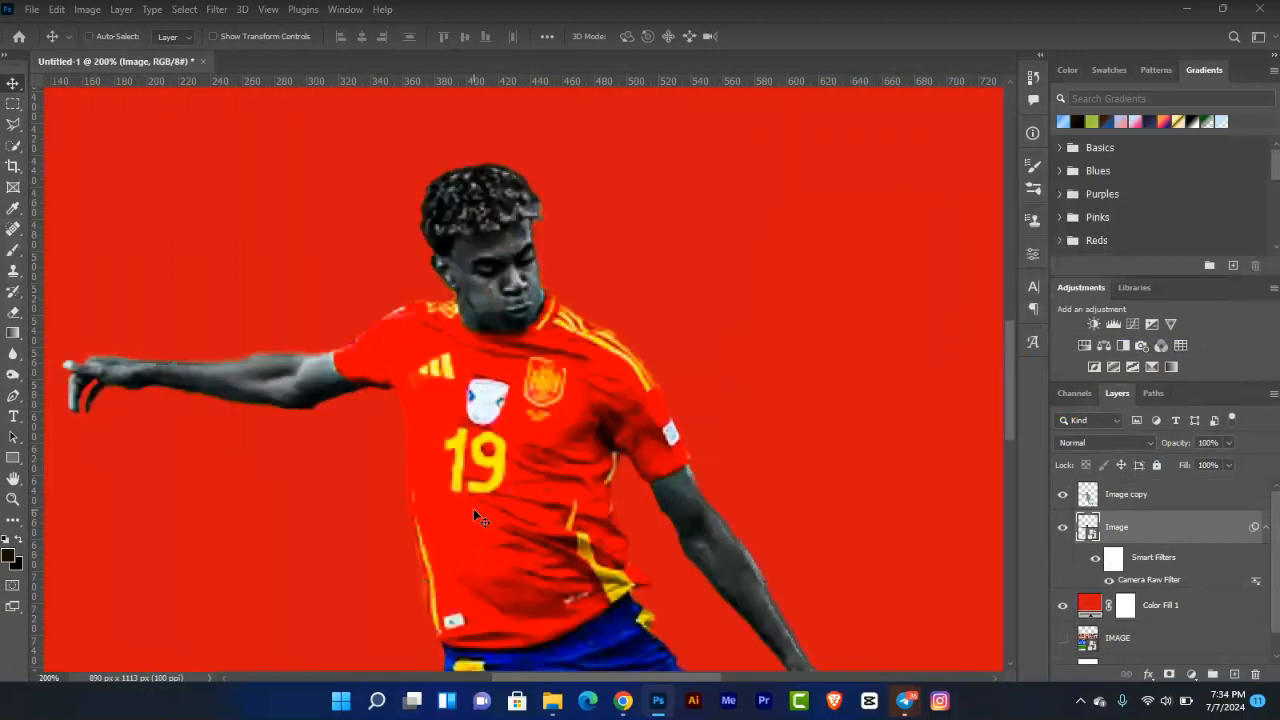
{"action": "key", "text": "ctrl+0"}
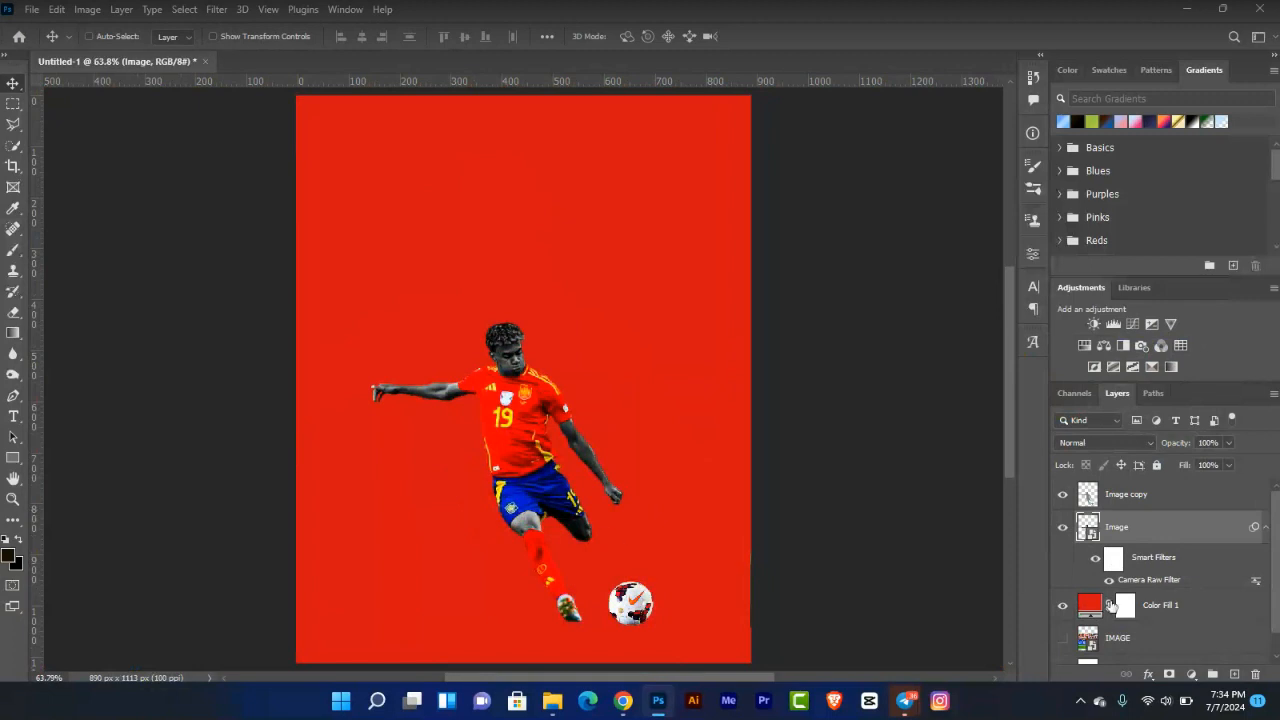
Select the Color Fill 1 layer, activate the Rectangle tool and list the available shape tools.
{"action": "left_click", "coordinate": [1186, 612]}
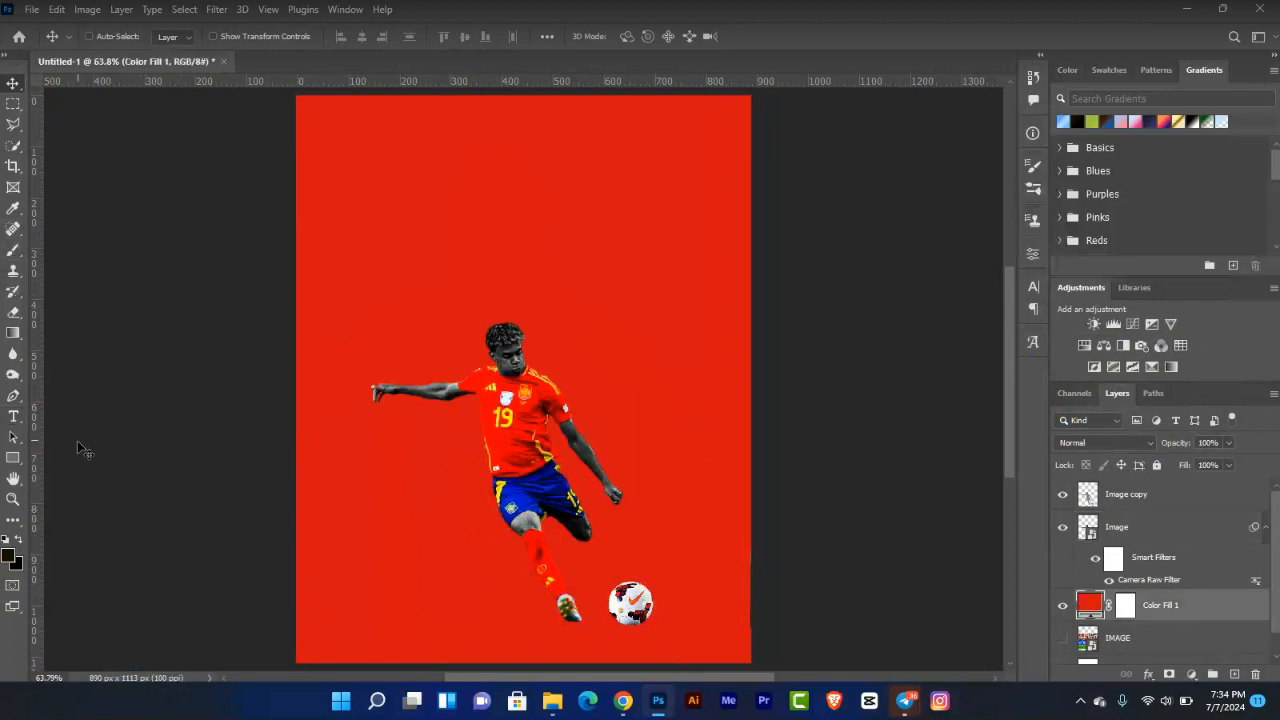
{"action": "left_click", "coordinate": [15, 458]}
{"action": "right_click", "coordinate": [24, 457]}
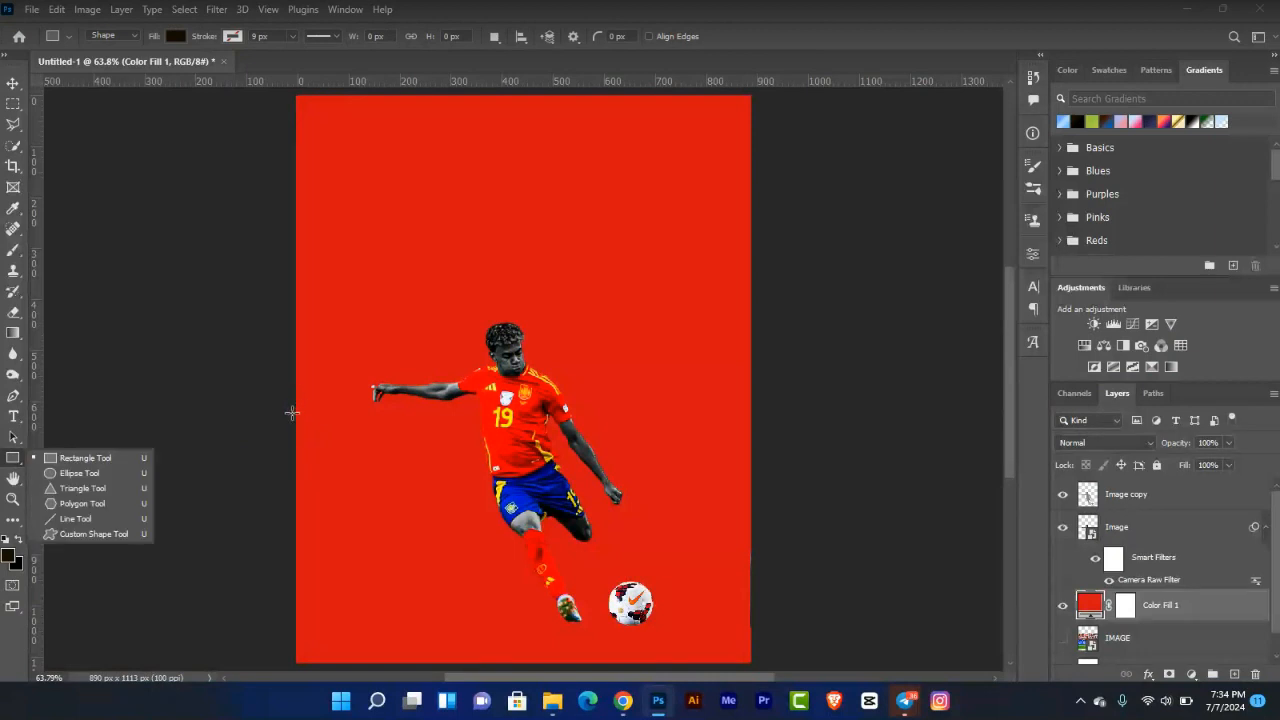
Draw a rectangle about 926 × 498 px across the poster's lower part and fill it with off-white f3f3f3.
{"action": "left_click_drag", "start_coordinate": [295, 413], "coordinate": [765, 665]}
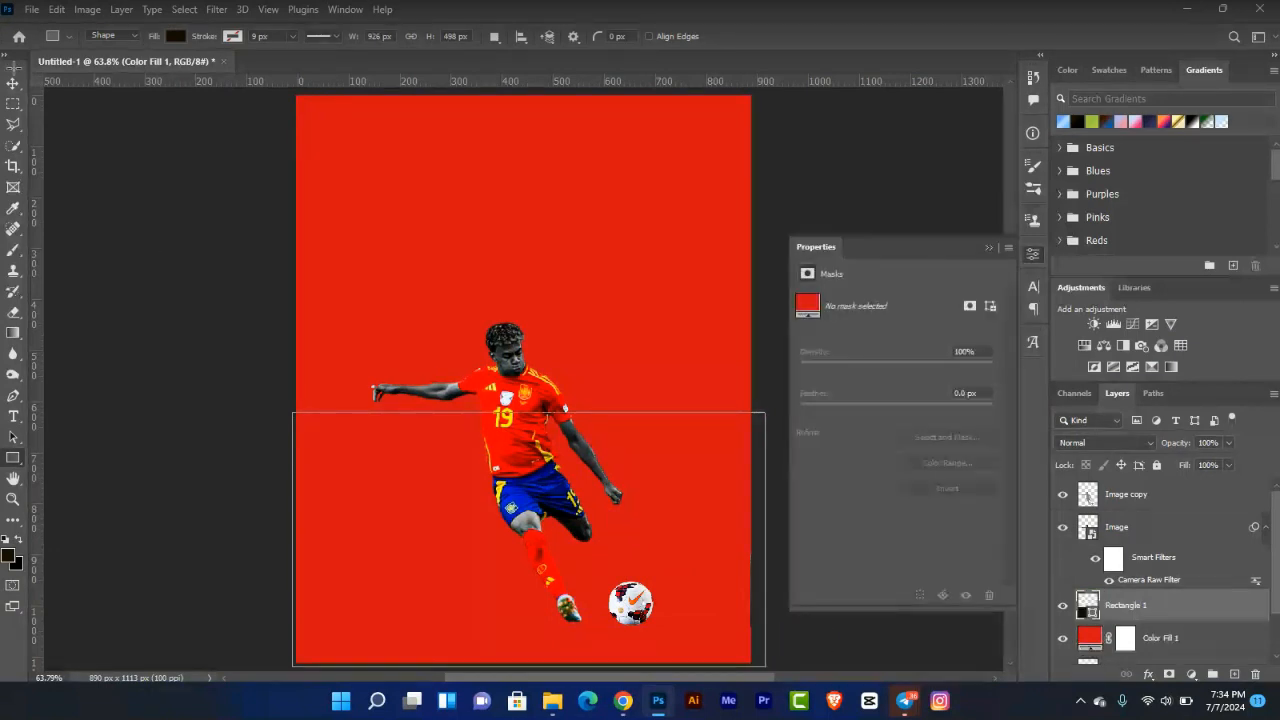
{"action": "left_click", "coordinate": [14, 86]}
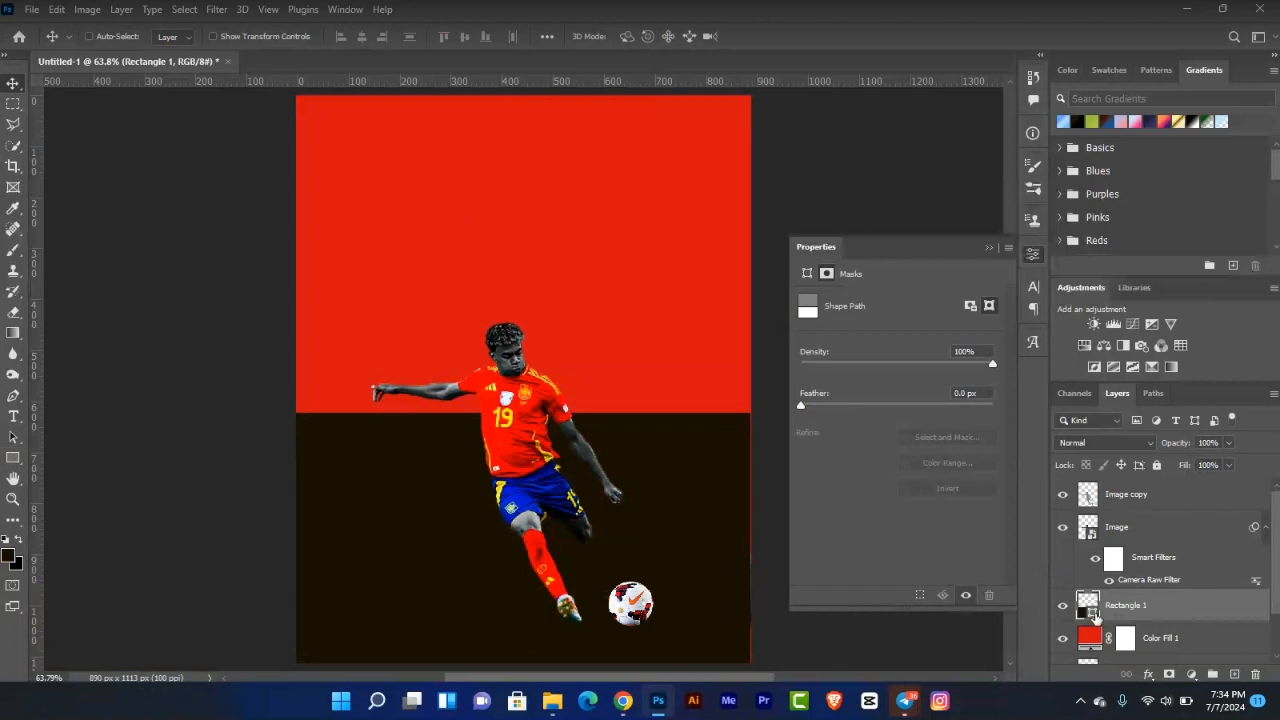
{"action": "double_click", "coordinate": [1092, 610]}
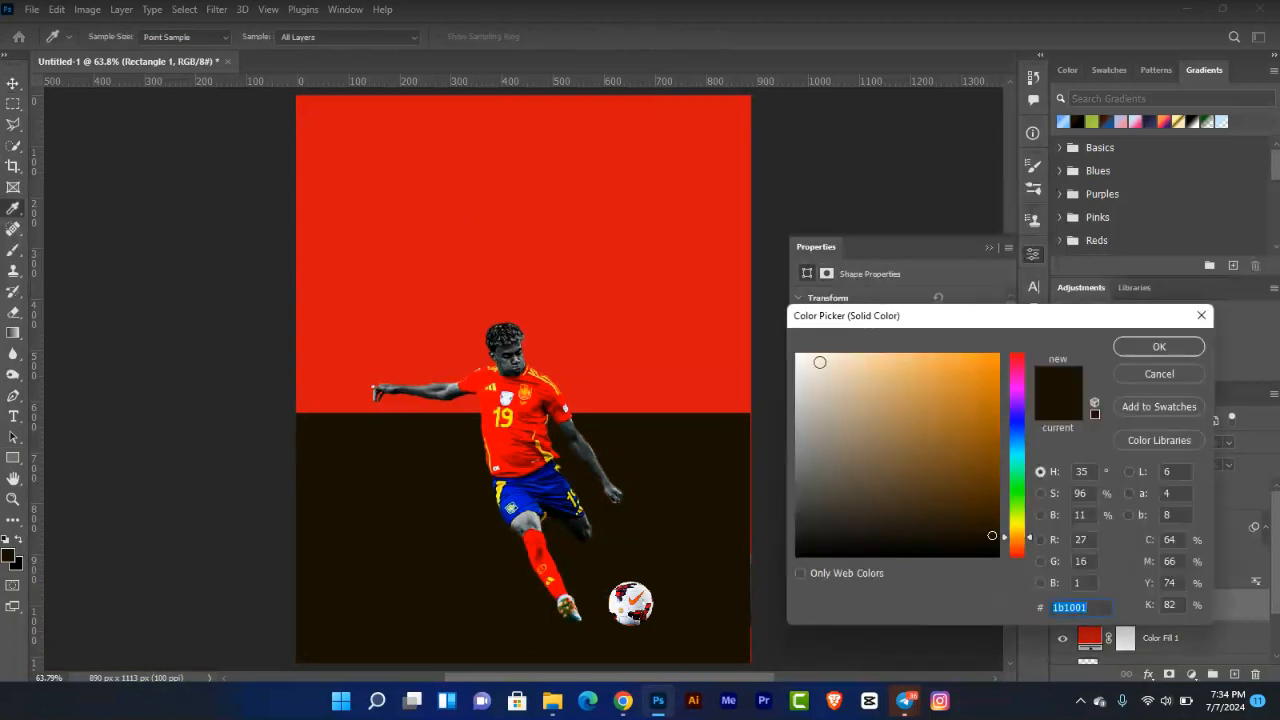
{"action": "left_click", "coordinate": [795, 354]}
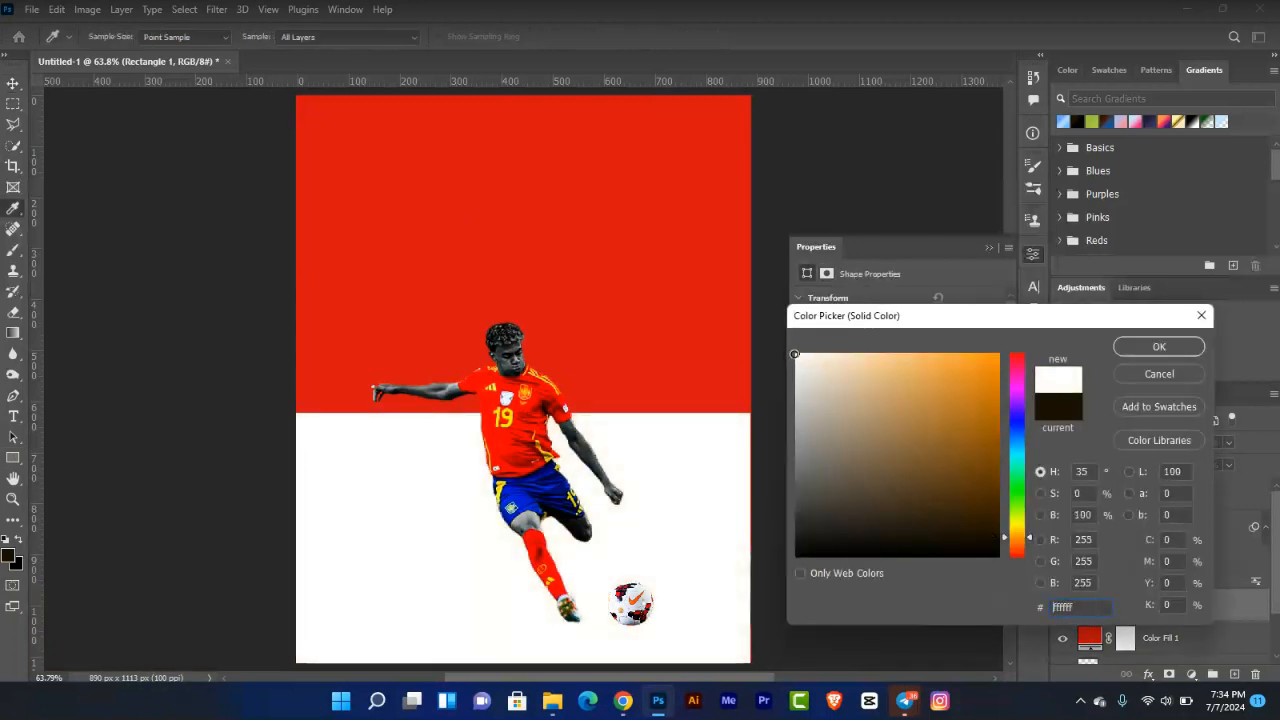
{"action": "left_click_drag", "start_coordinate": [795, 354], "coordinate": [794, 362]}
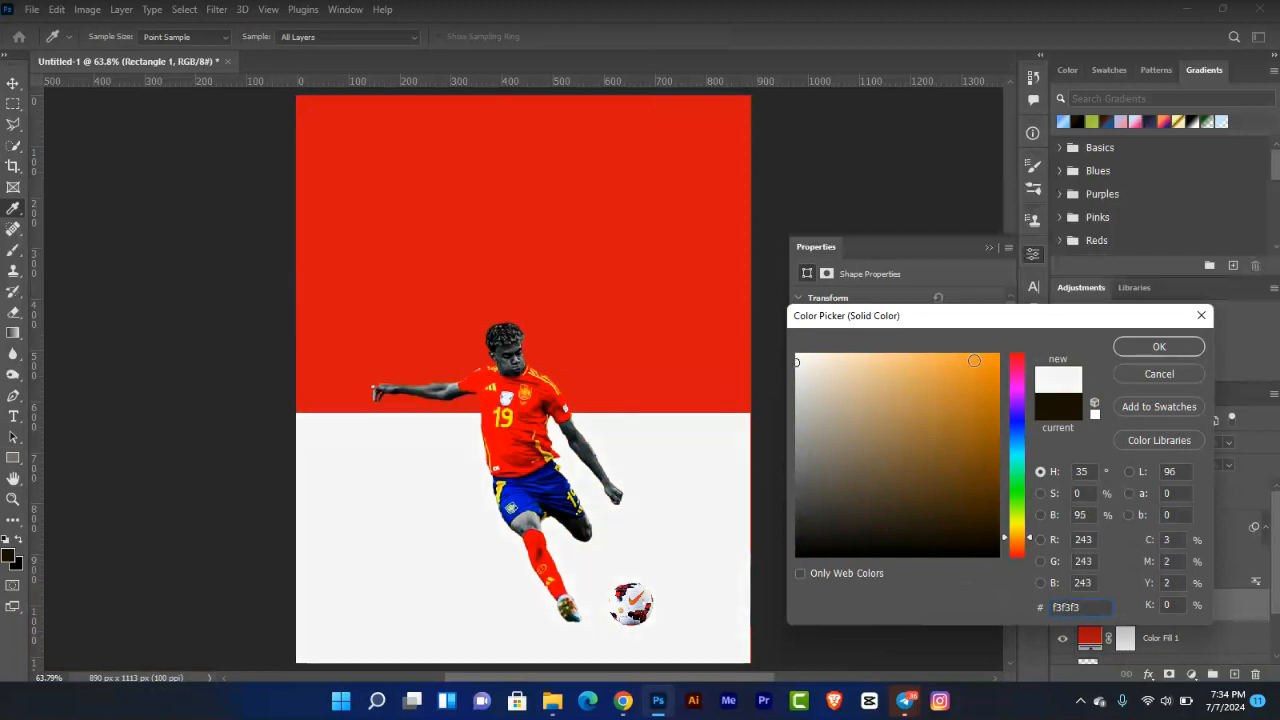
{"action": "left_click", "coordinate": [1197, 347]}
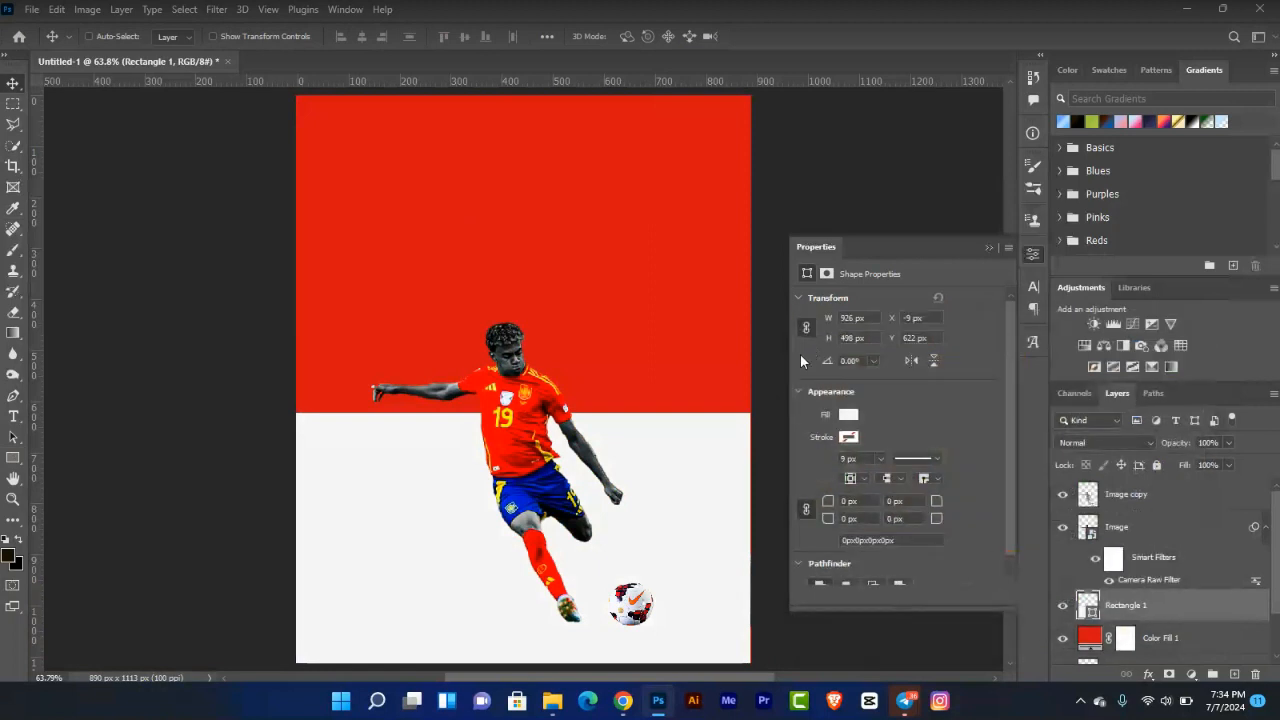
{"action": "left_click", "coordinate": [990, 248]}
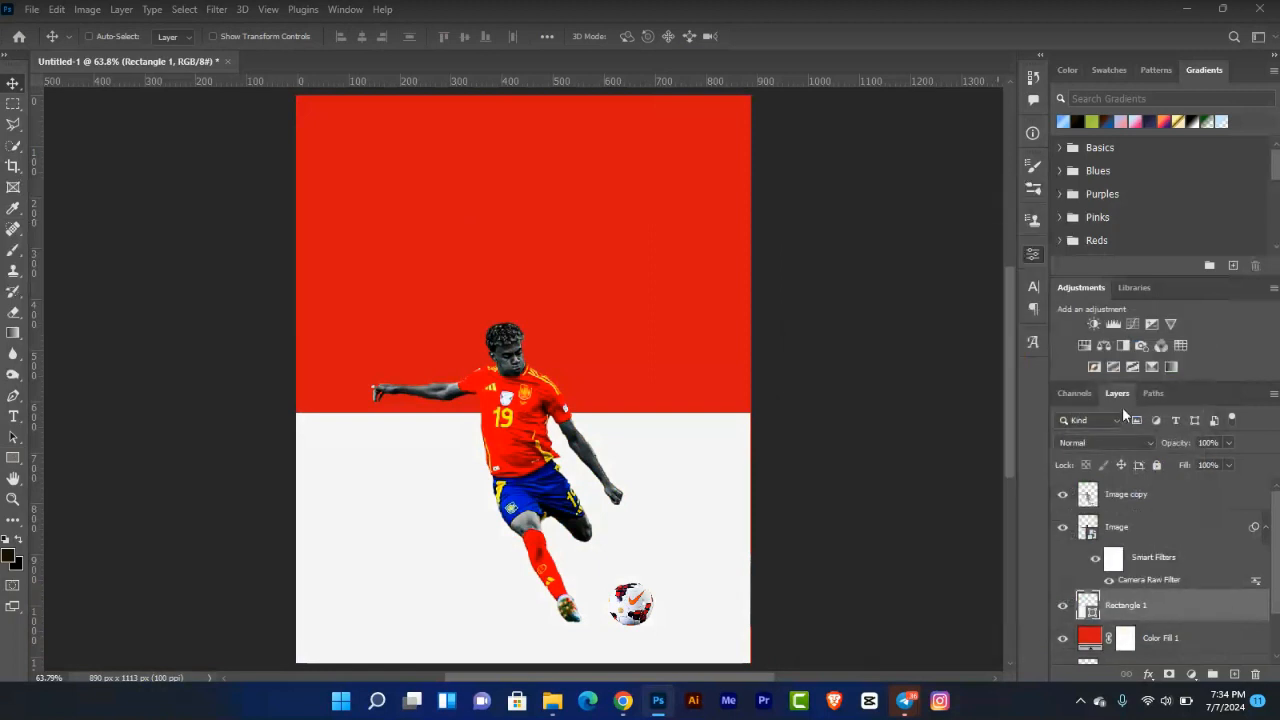
Enlarge the Image and Image copy layers together to about 123% with Free Transform.
{"action": "left_click", "coordinate": [1160, 530]}
{"action": "left_click", "coordinate": [1157, 495], "text": "shift"}
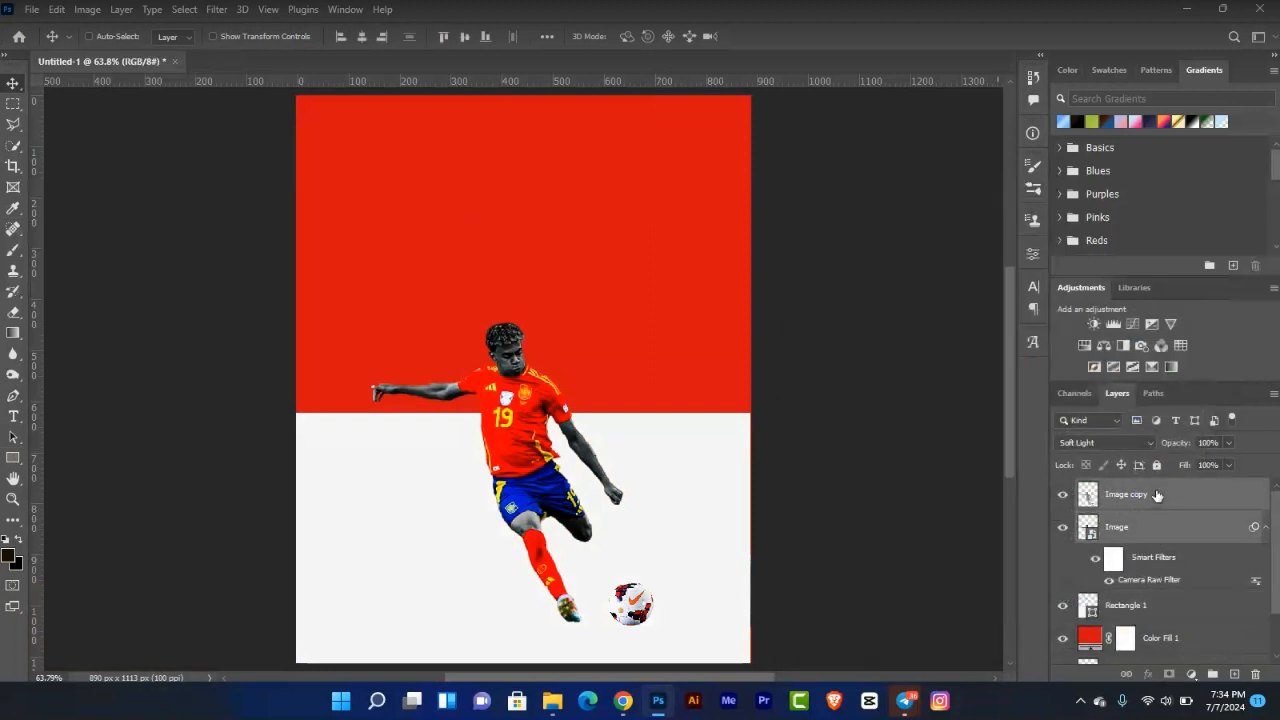
{"action": "key", "text": "ctrl+t"}
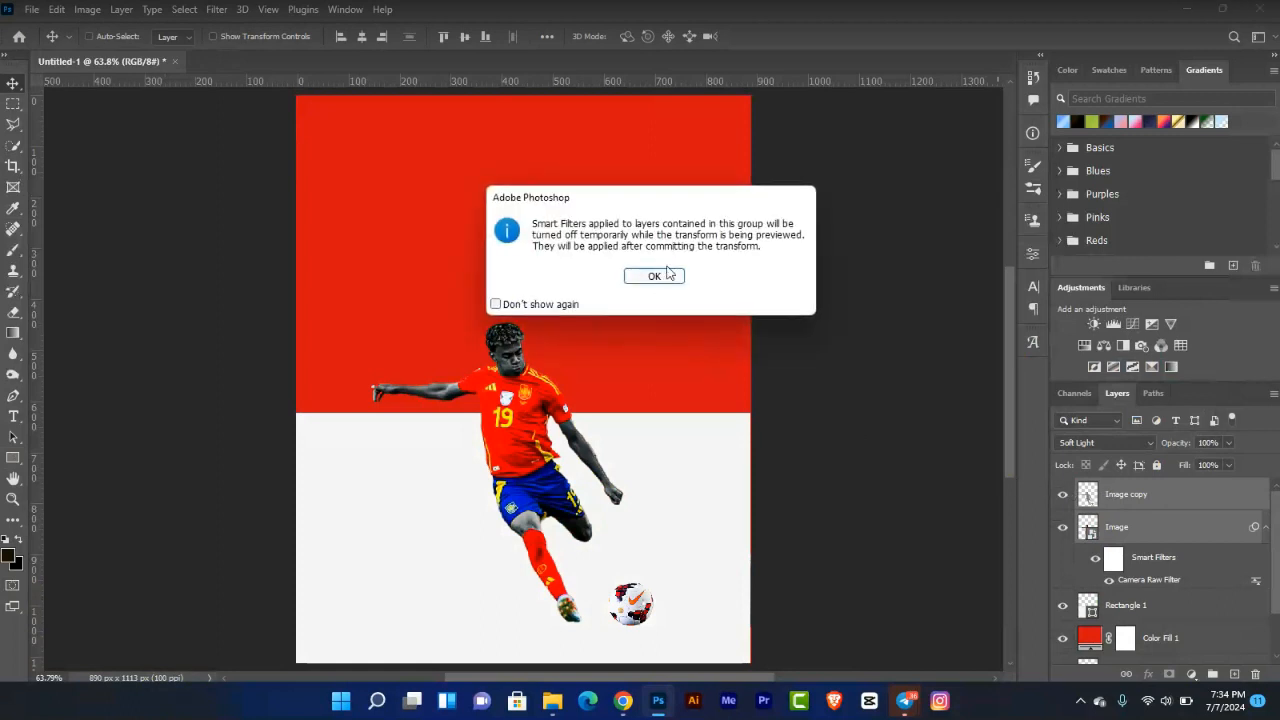
{"action": "left_click", "coordinate": [670, 278]}
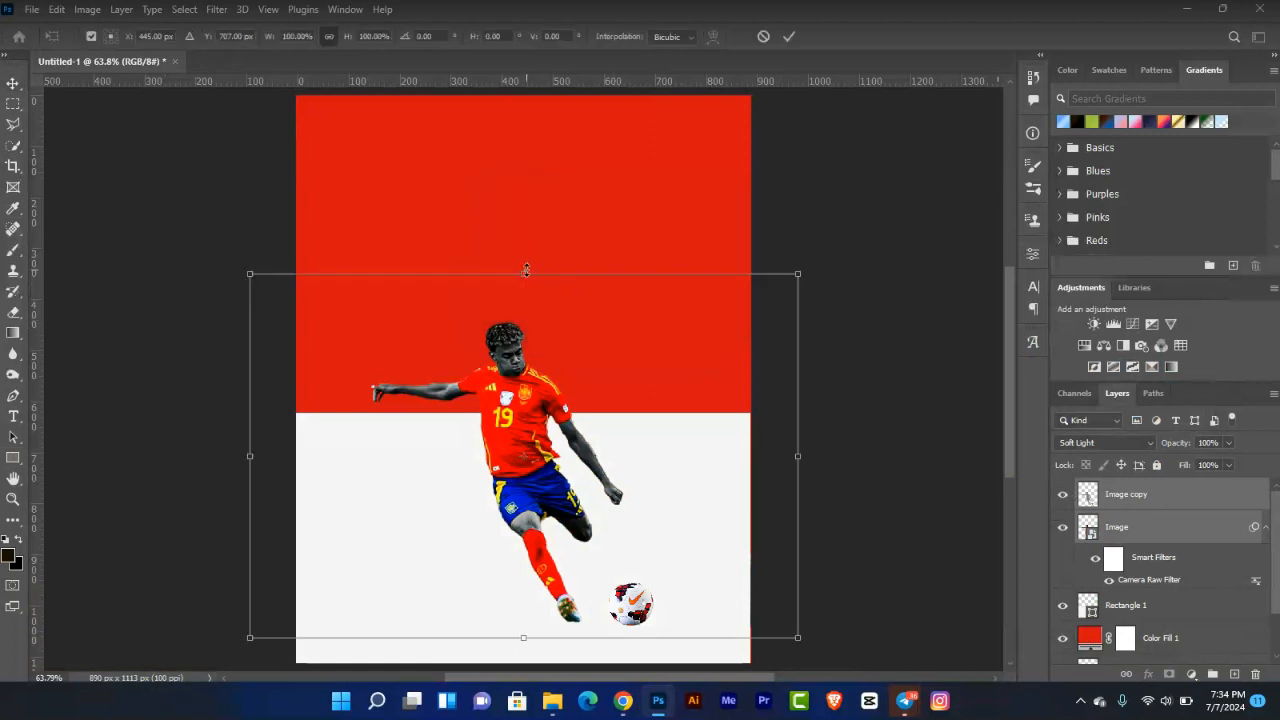
{"action": "left_click_drag", "start_coordinate": [523, 272], "coordinate": [546, 205]}
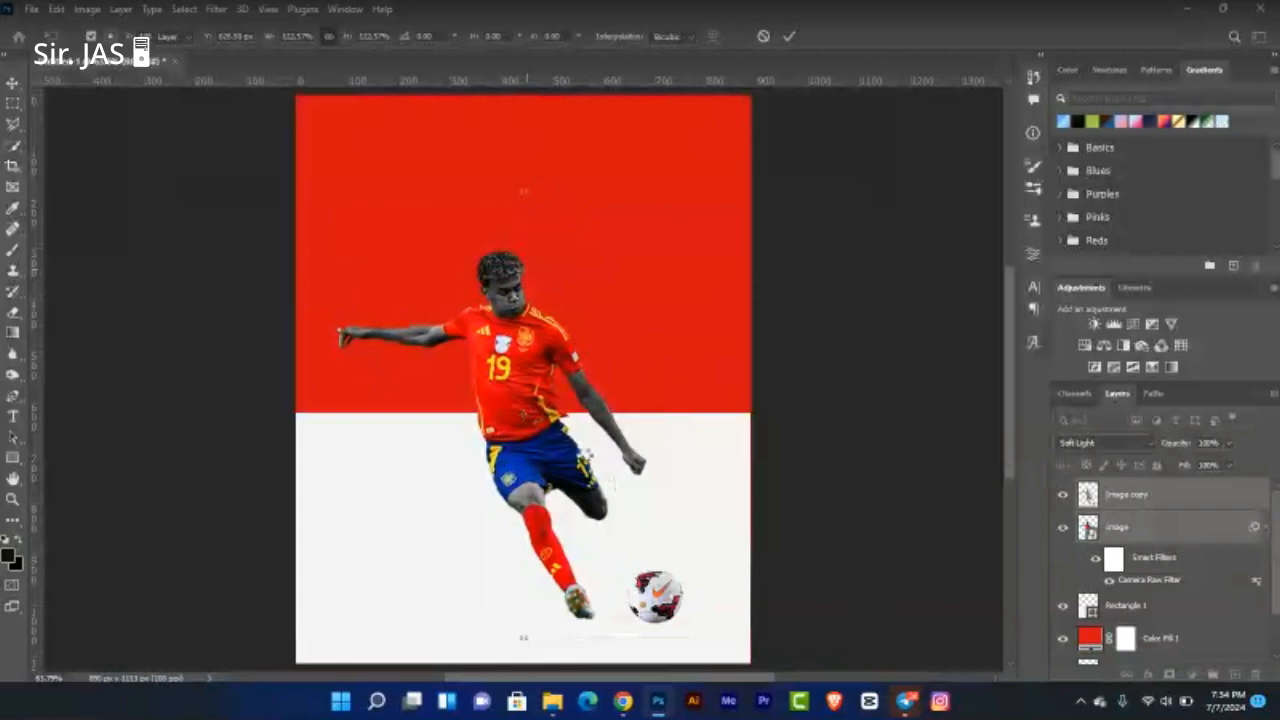
{"action": "key", "text": "Return"}
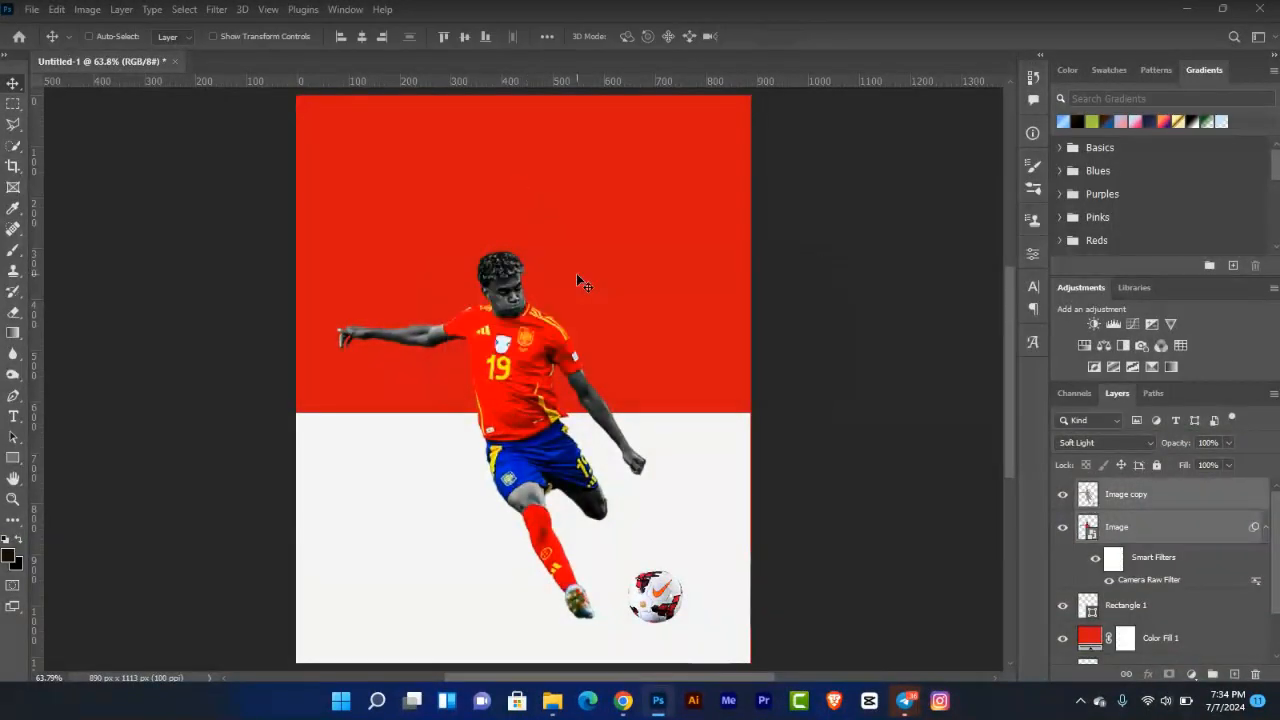
Nudge the player and ball layers vertically so they sit slightly higher on the poster.
{"action": "key", "text": "ctrl+plus"}
{"action": "key", "text": "ctrl+plus"}
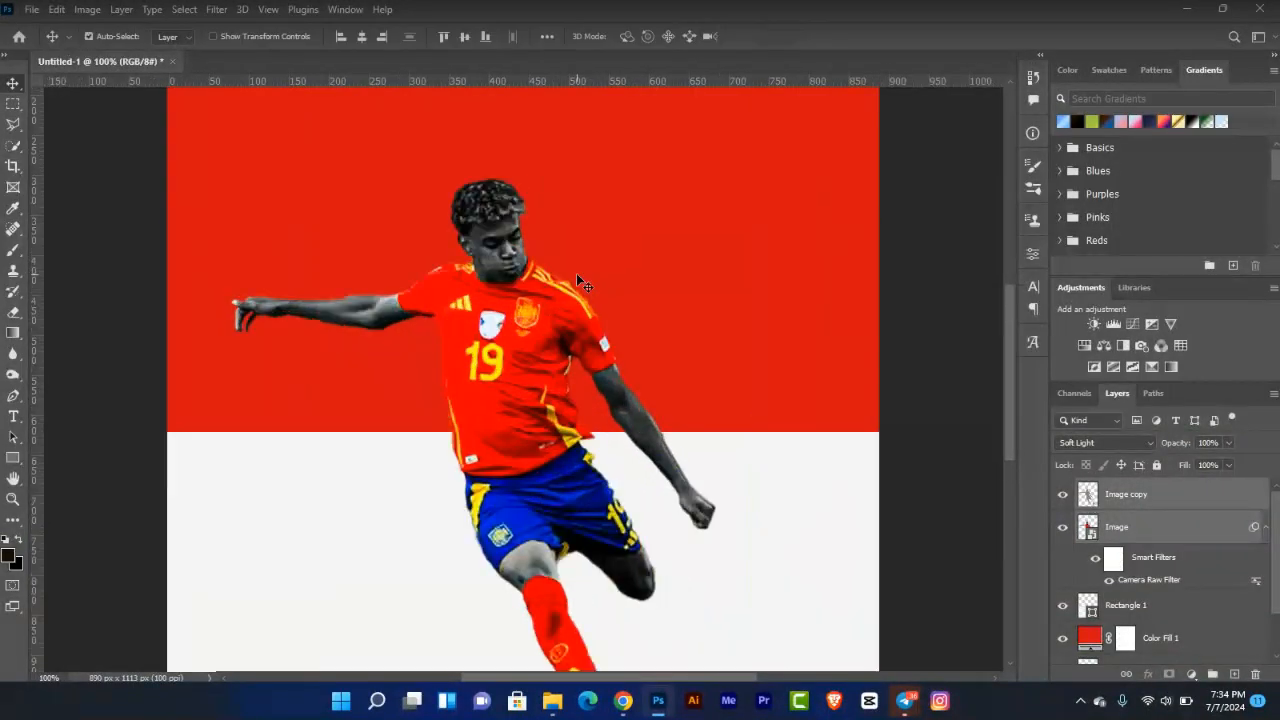
{"action": "key", "text": "ctrl+0"}
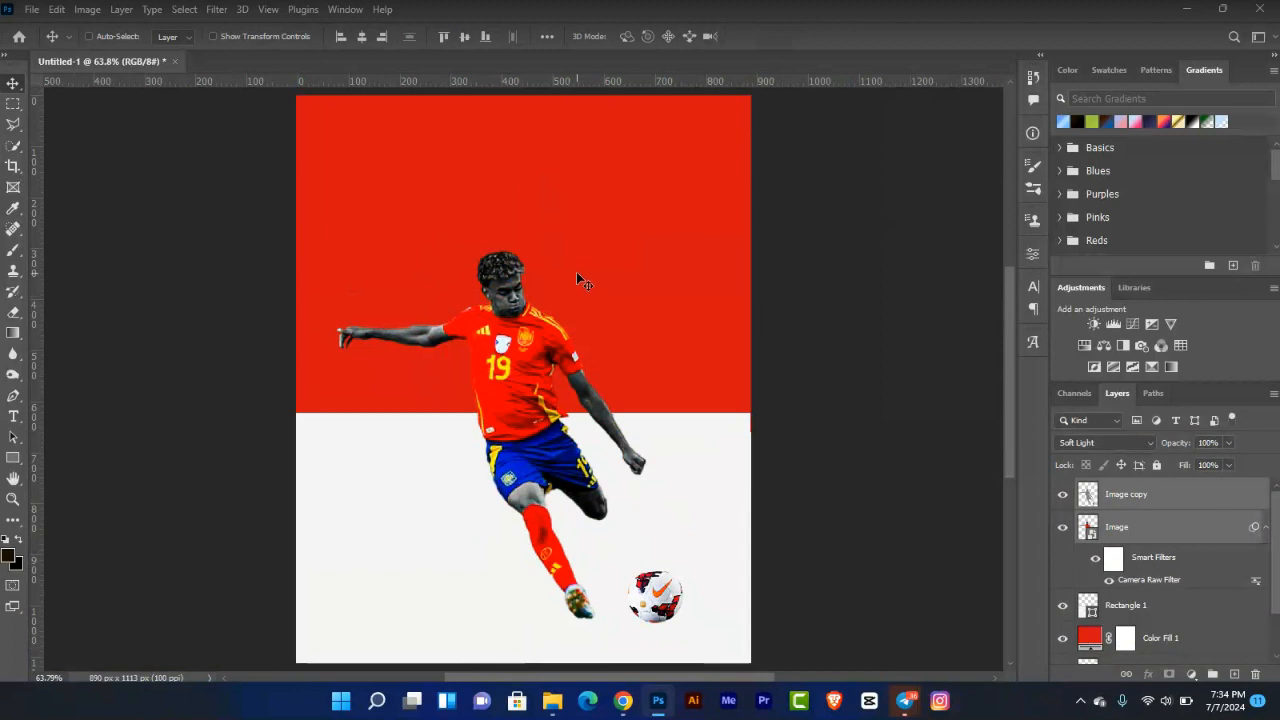
{"action": "key", "text": "shift+Down"}
{"action": "key", "text": "shift+Down"}
{"action": "key", "text": "shift+Down"}
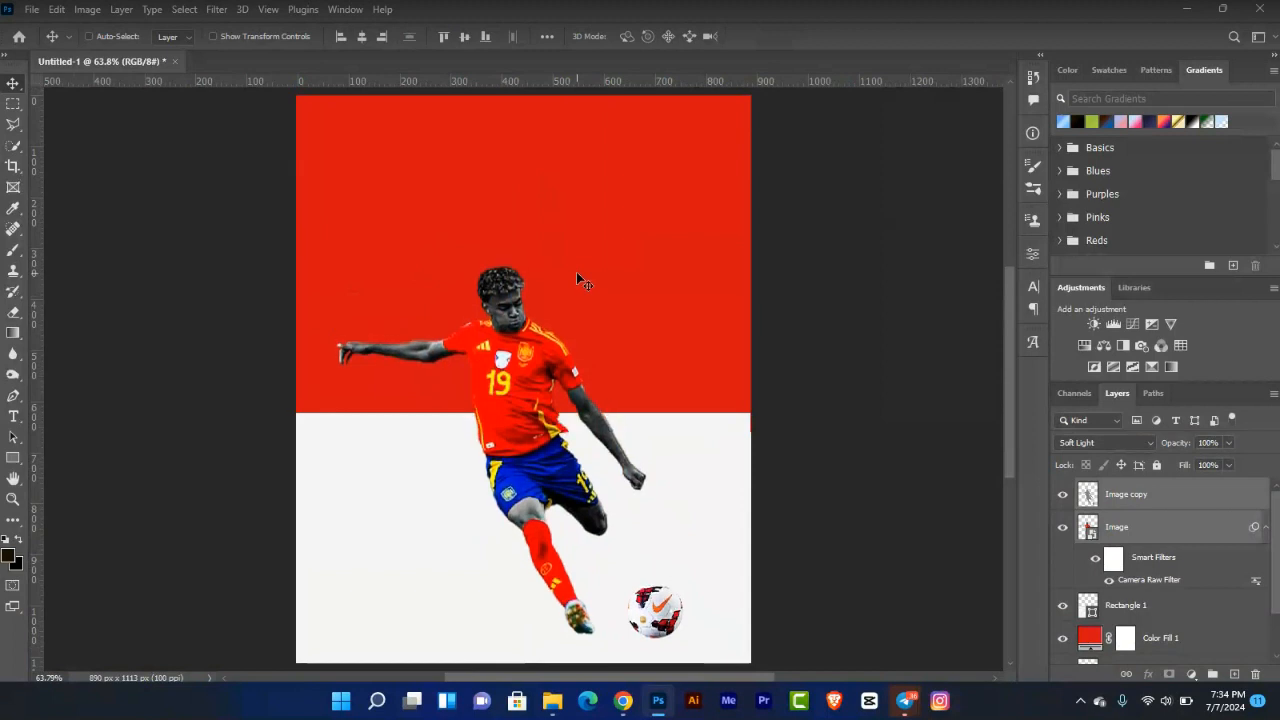
{"action": "key", "text": "shift+Up"}
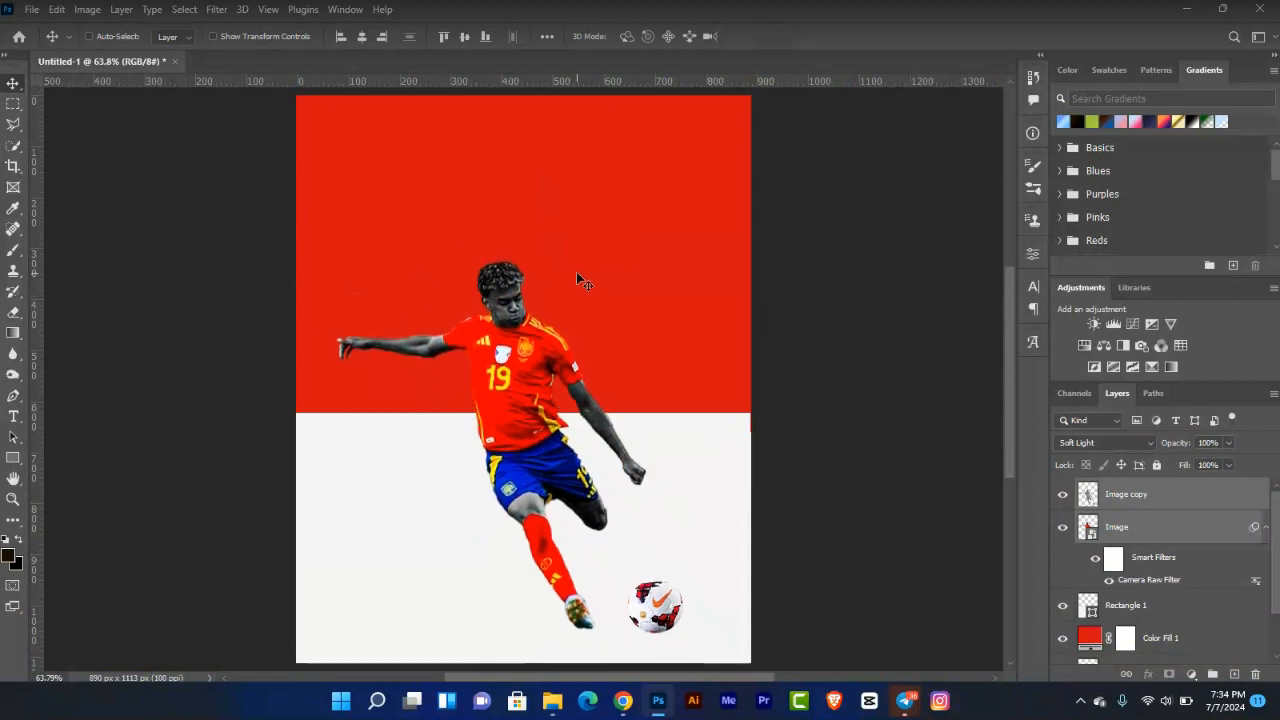
{"action": "key", "text": "shift+Up"}
{"action": "key", "text": "shift+Up"}
{"action": "key", "text": "shift+Up"}
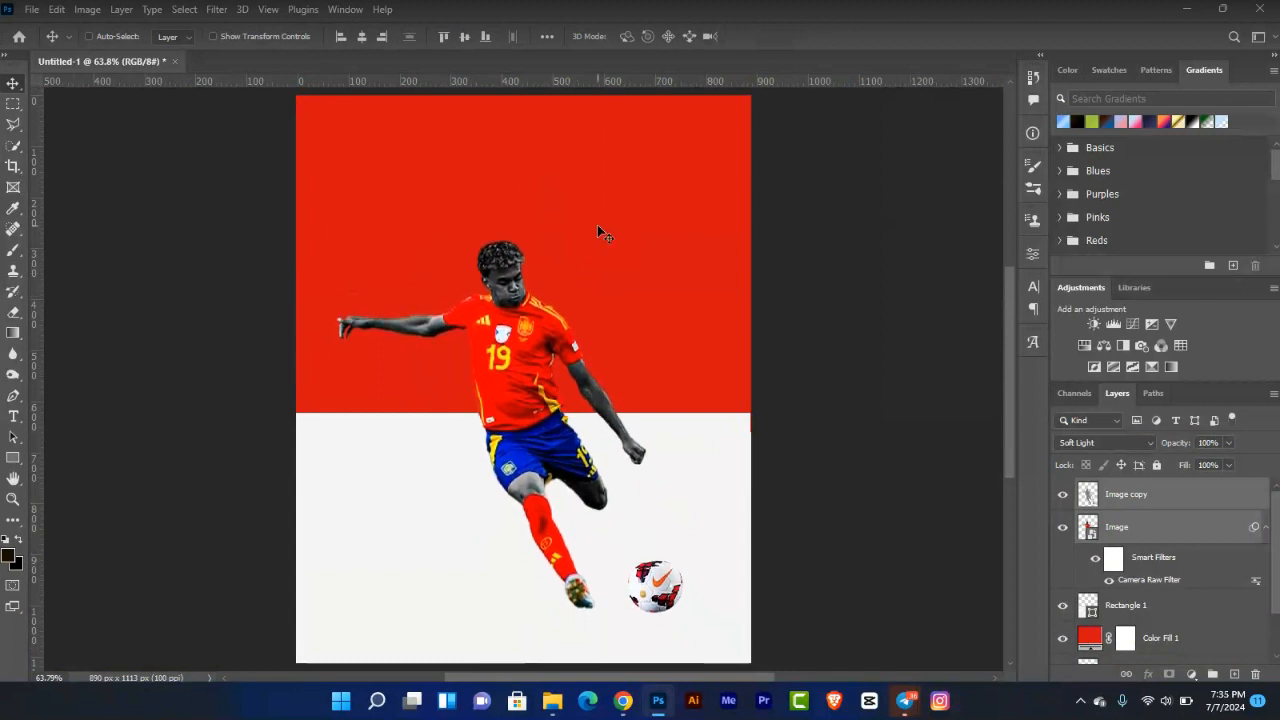
Add a new layer directly above Rectangle 1 and name it shadow.
{"action": "left_click", "coordinate": [1177, 502]}
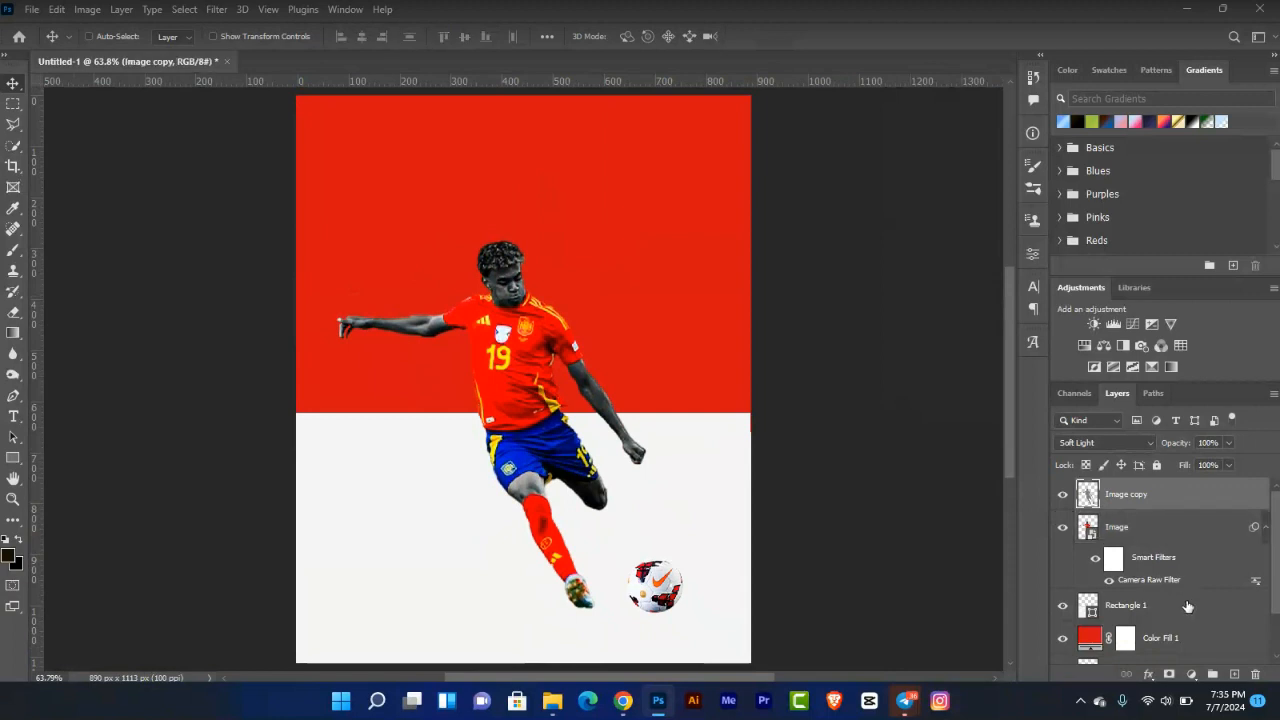
{"action": "left_click", "coordinate": [1187, 606]}
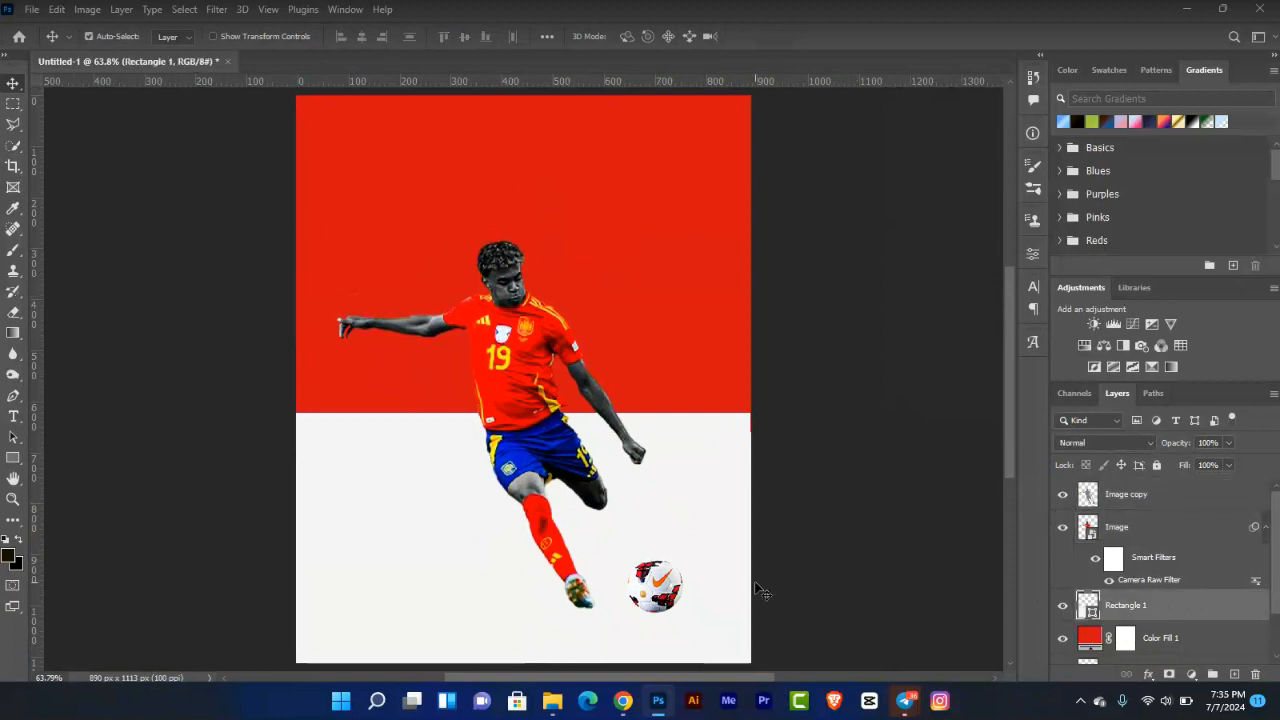
{"action": "key", "text": "ctrl+plus"}
{"action": "key", "text": "ctrl+plus"}
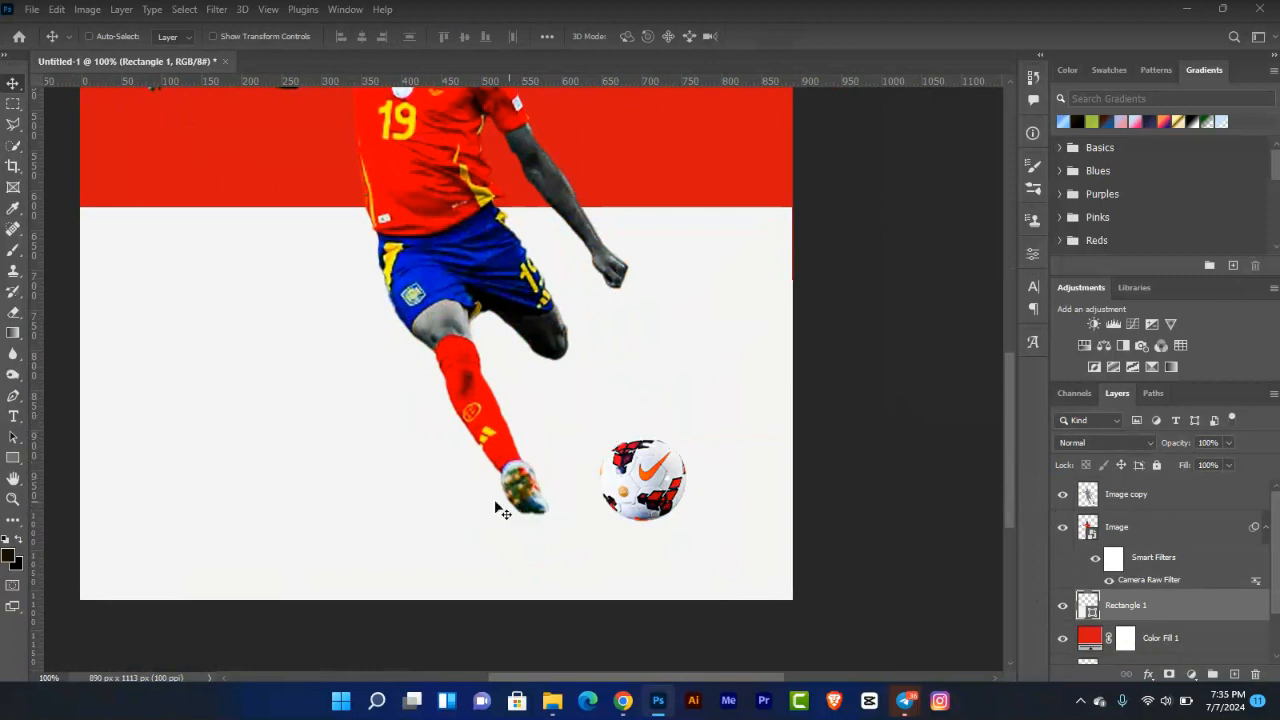
{"action": "left_click", "coordinate": [1235, 675]}
{"action": "double_click", "coordinate": [1112, 606]}
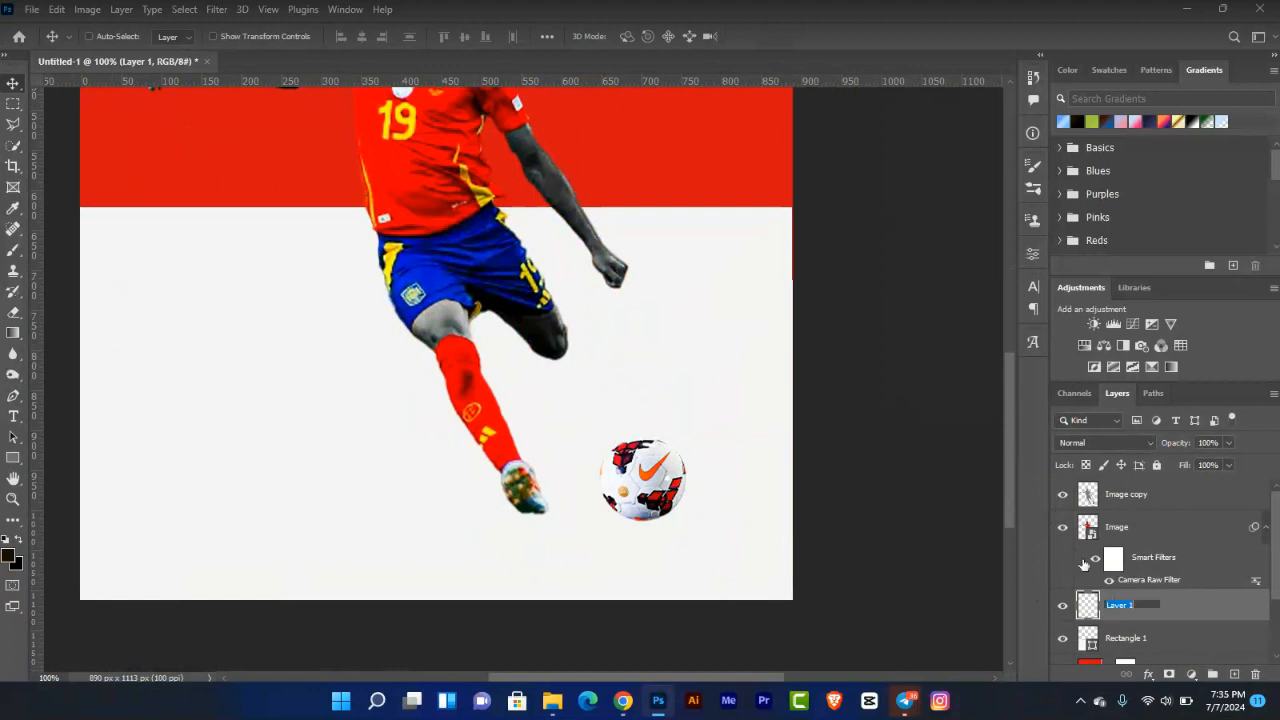
{"action": "type", "text": "shadow"}
{"action": "key", "text": "Return"}
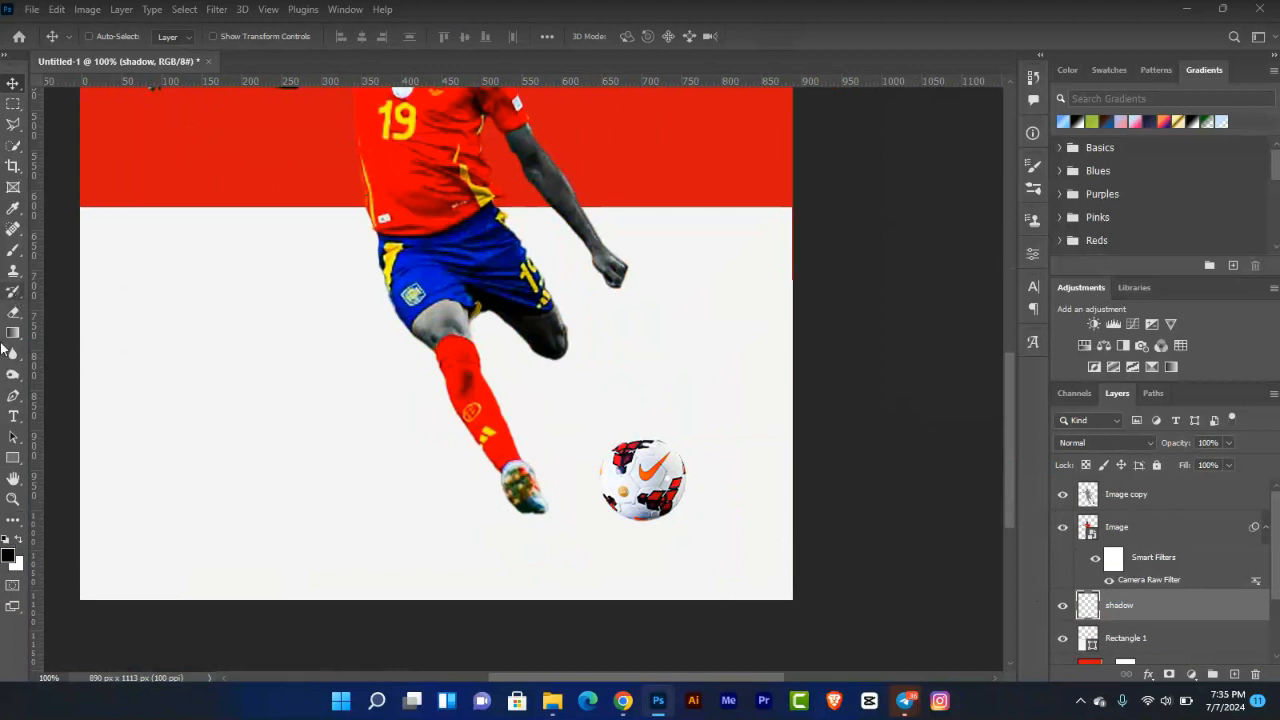
Activate the Brush tool with the soft round tip.
{"action": "left_click", "coordinate": [13, 250]}
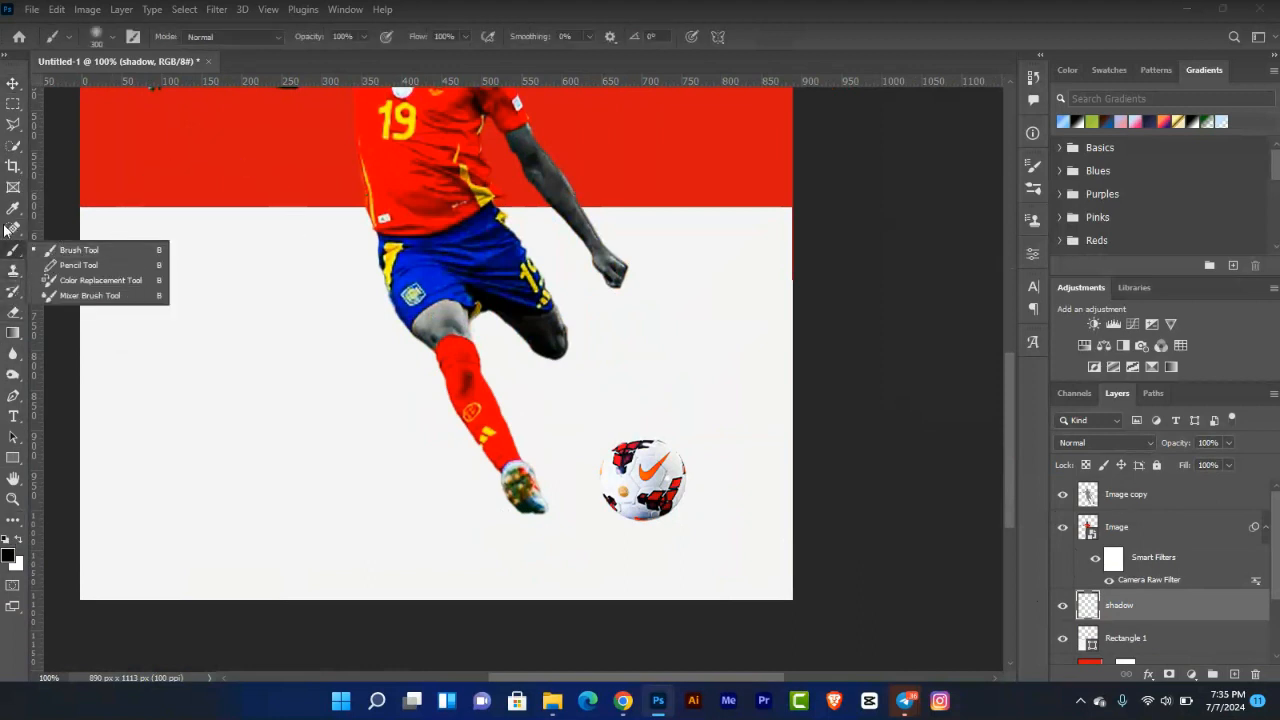
{"action": "left_click", "coordinate": [13, 255]}
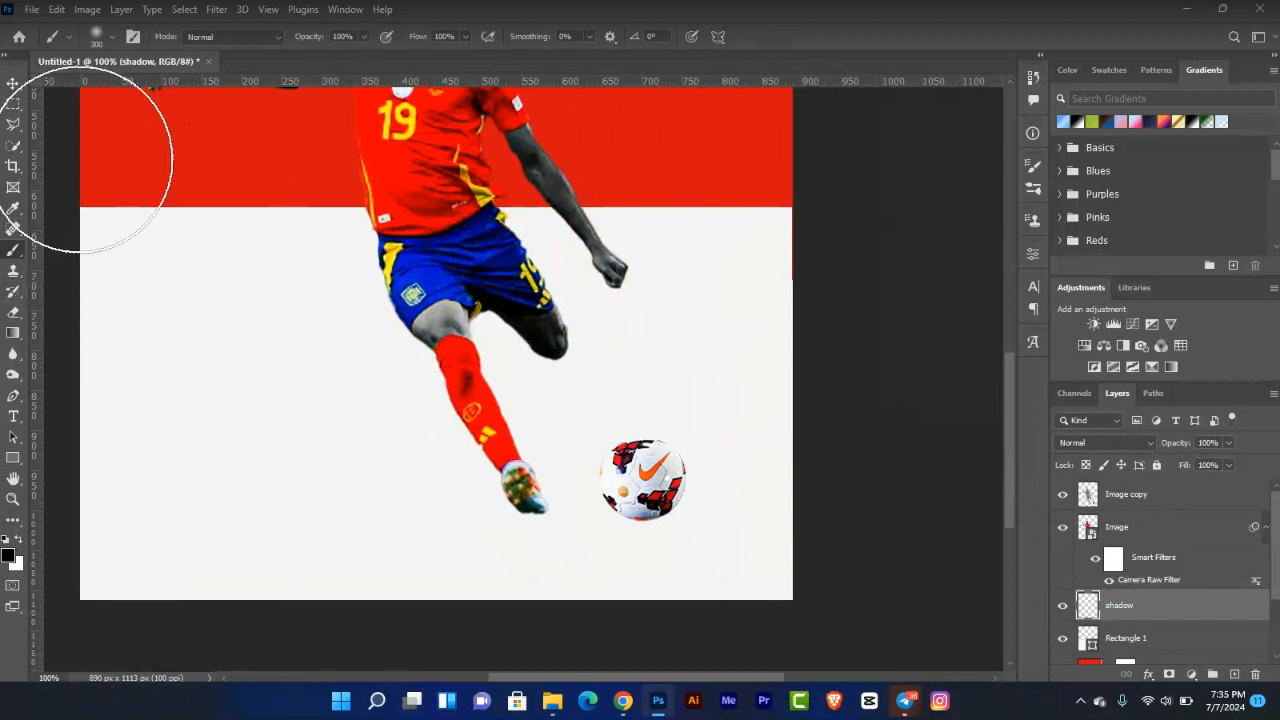
{"action": "left_click", "coordinate": [113, 37]}
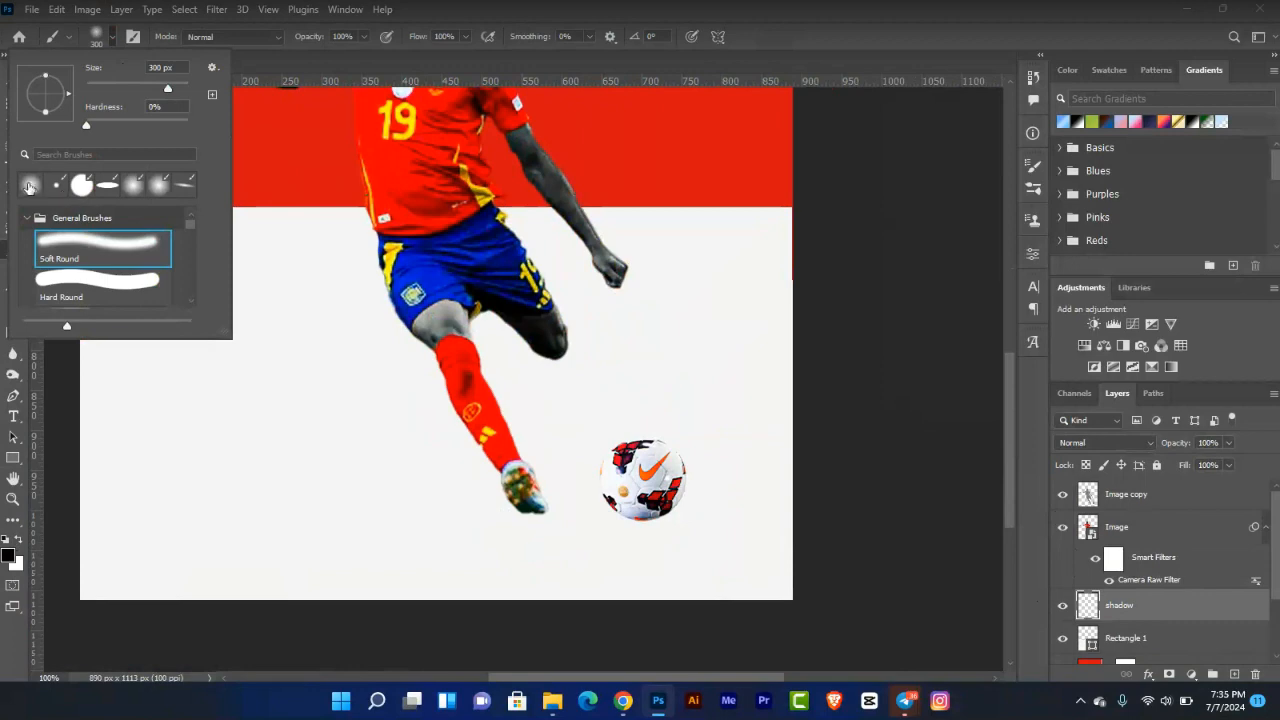
{"action": "left_click", "coordinate": [29, 188]}
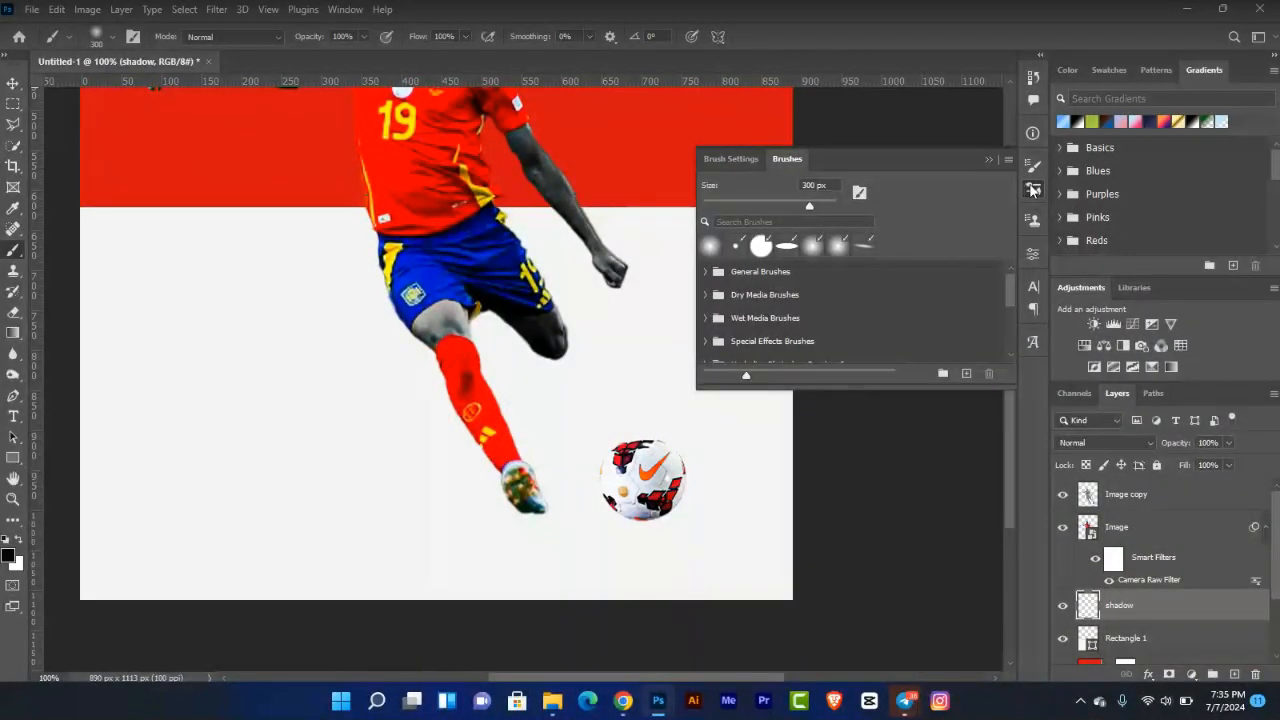
Enable Transfer for the brush and flatten its tip to 5% roundness at a 0° angle.
{"action": "left_click", "coordinate": [735, 160]}
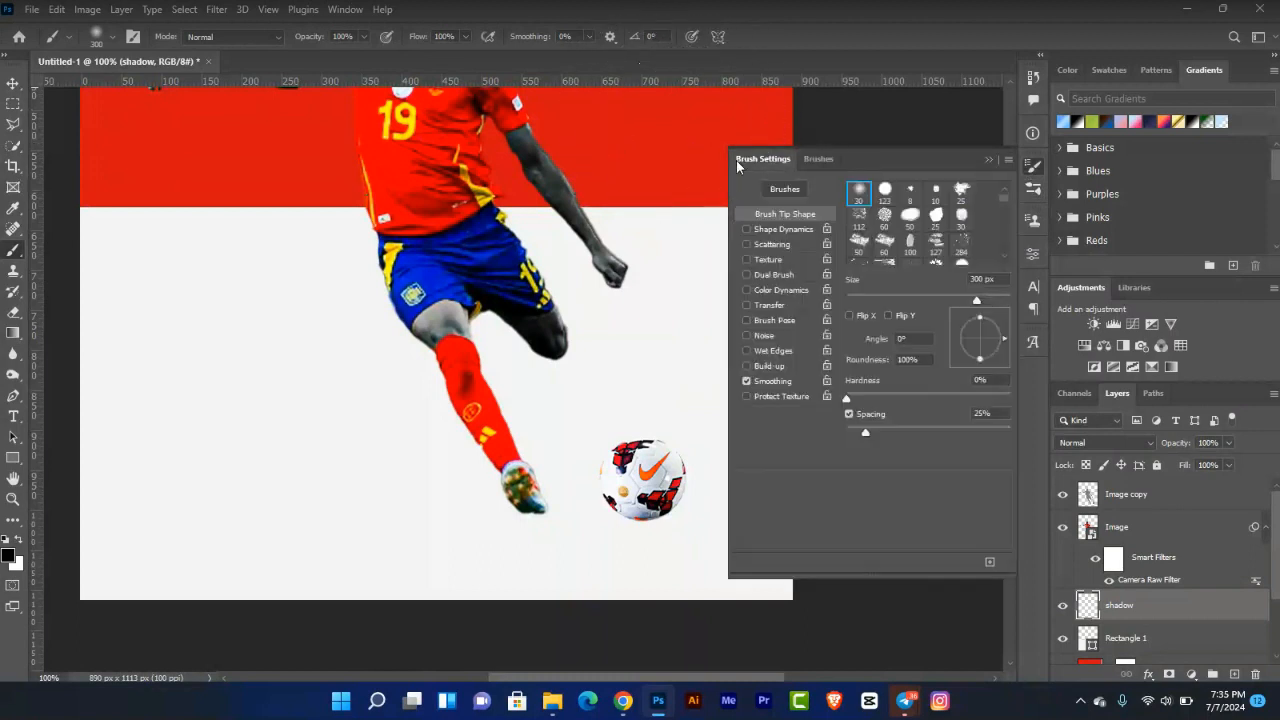
{"action": "left_click", "coordinate": [803, 303]}
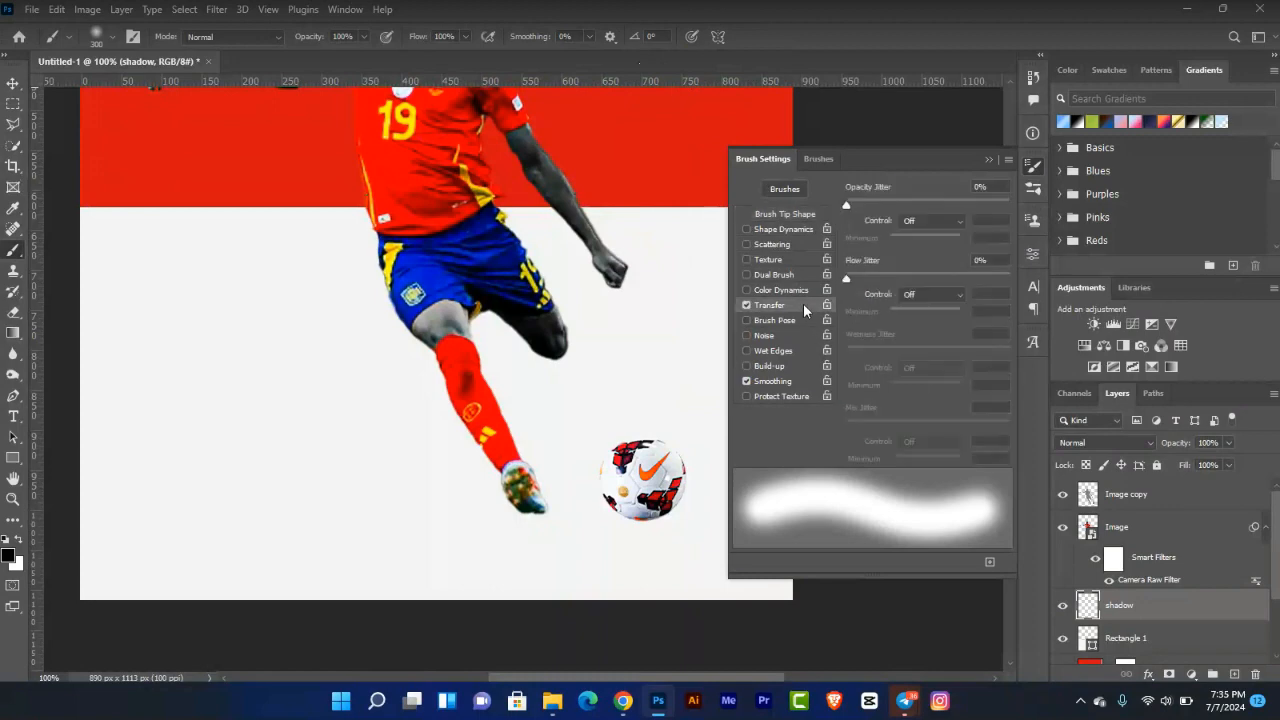
{"action": "left_click", "coordinate": [812, 213]}
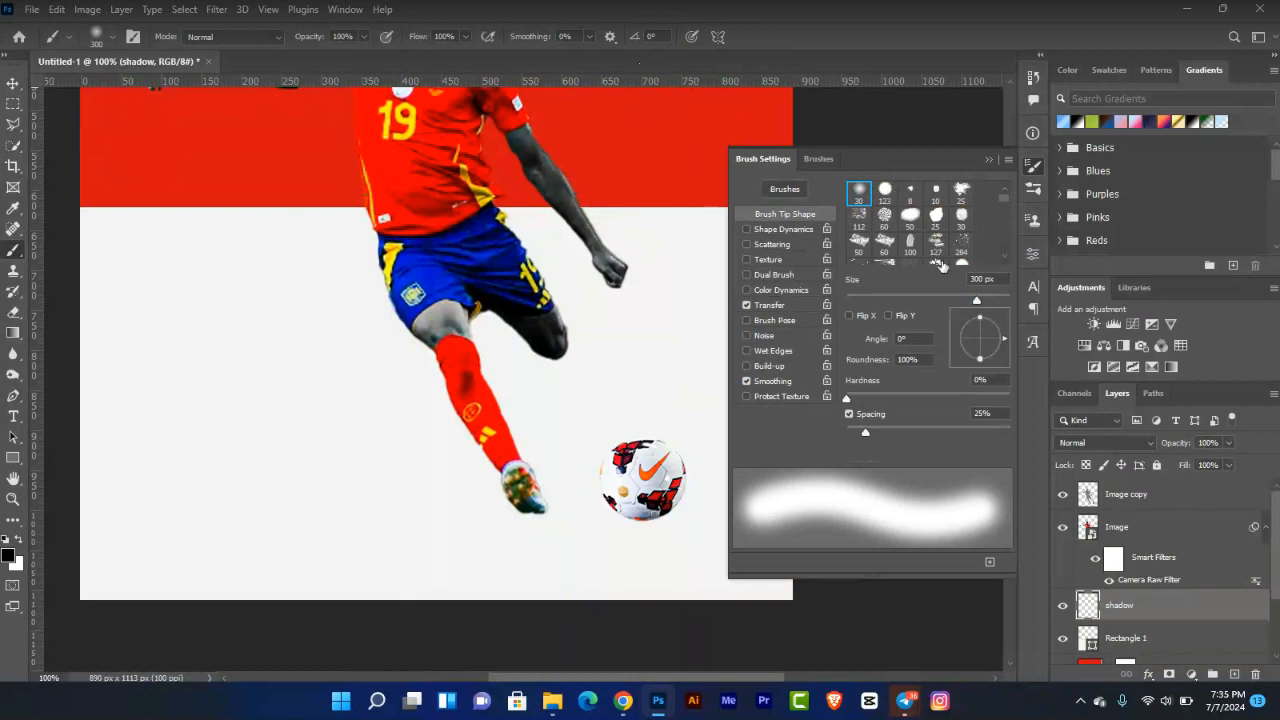
{"action": "left_click_drag", "start_coordinate": [979, 320], "coordinate": [1003, 332]}
{"action": "left_click", "coordinate": [926, 337]}
{"action": "type", "text": "0"}
{"action": "left_click_drag", "start_coordinate": [980, 322], "coordinate": [980, 343]}
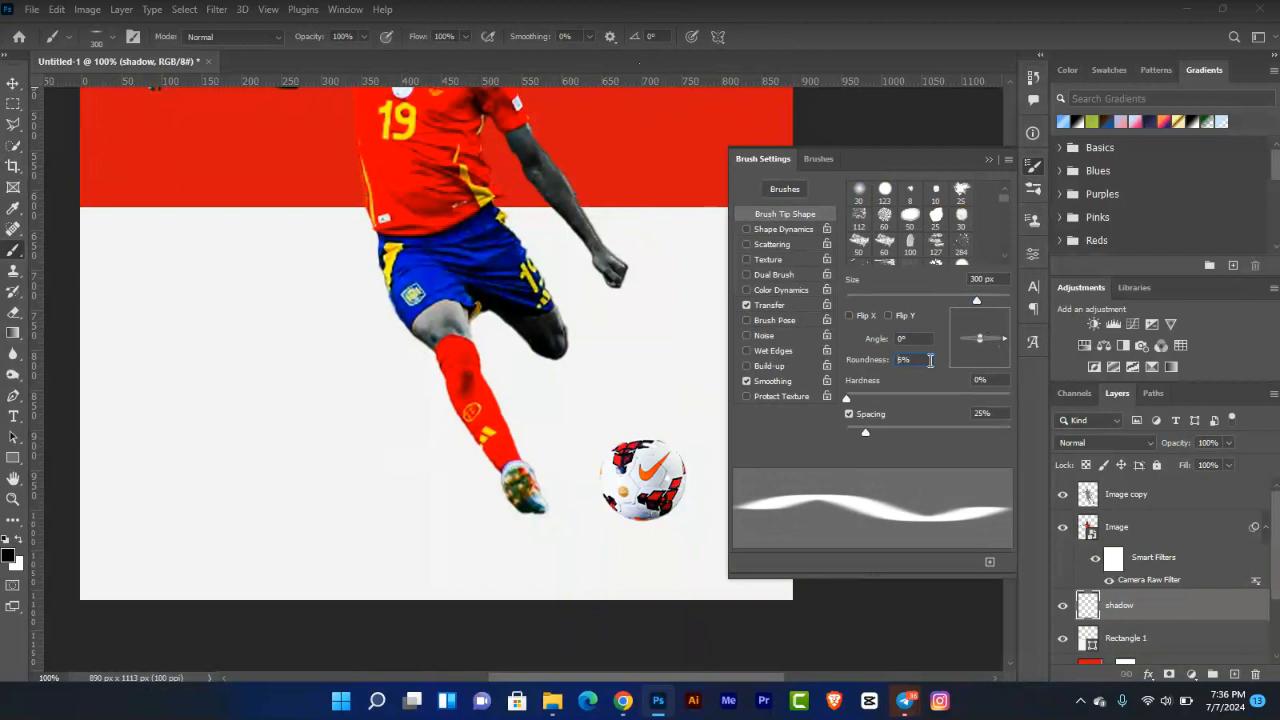
{"action": "double_click", "coordinate": [930, 360]}
{"action": "left_click", "coordinate": [988, 160]}
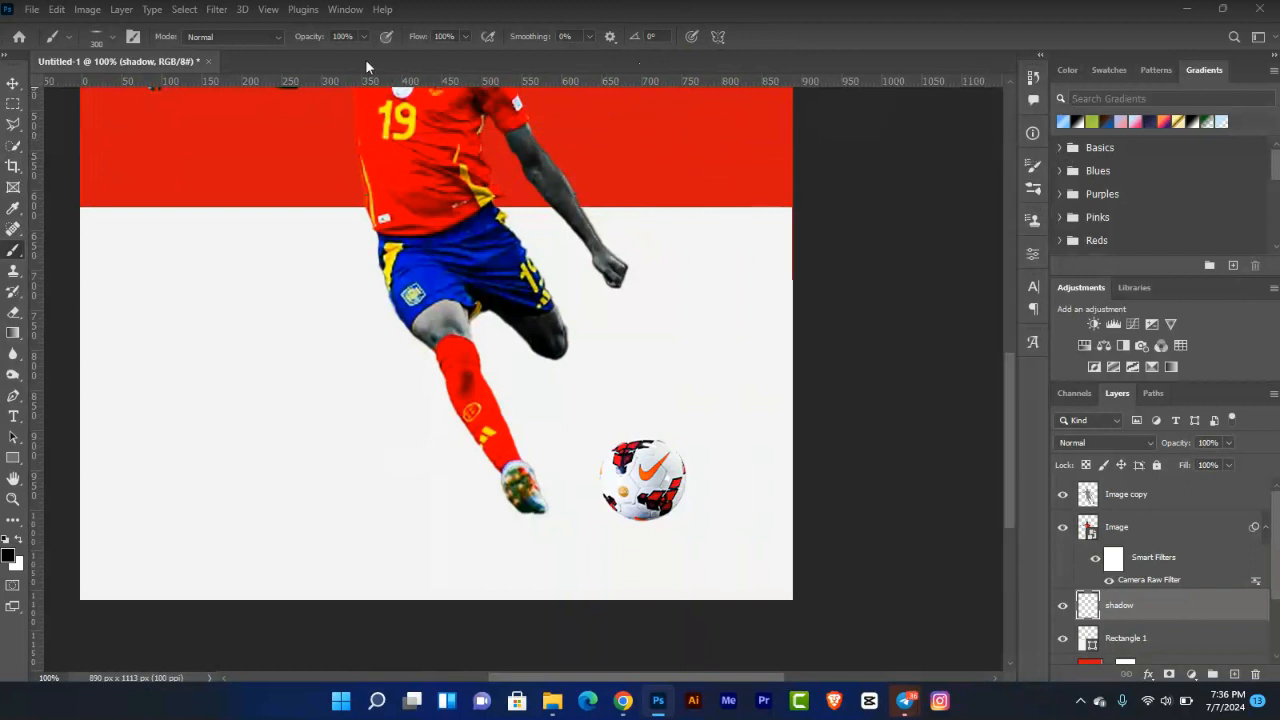
Set the brush flow to 15% and its size to 175 px for shading under the player's foot.
{"action": "left_click", "coordinate": [444, 36]}
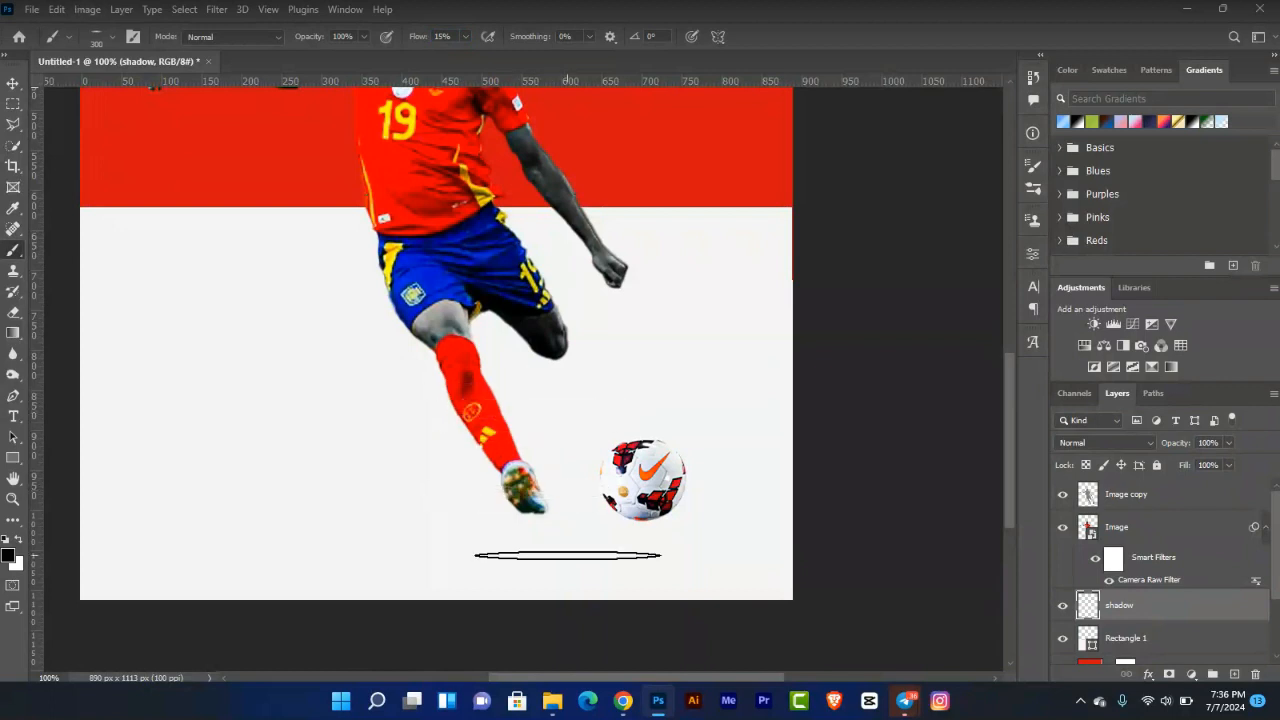
{"action": "key", "text": "bracketleft"}
{"action": "key", "text": "bracketleft"}
{"action": "key", "text": "bracketleft"}
{"action": "key", "text": "bracketleft"}
{"action": "key", "text": "bracketright"}
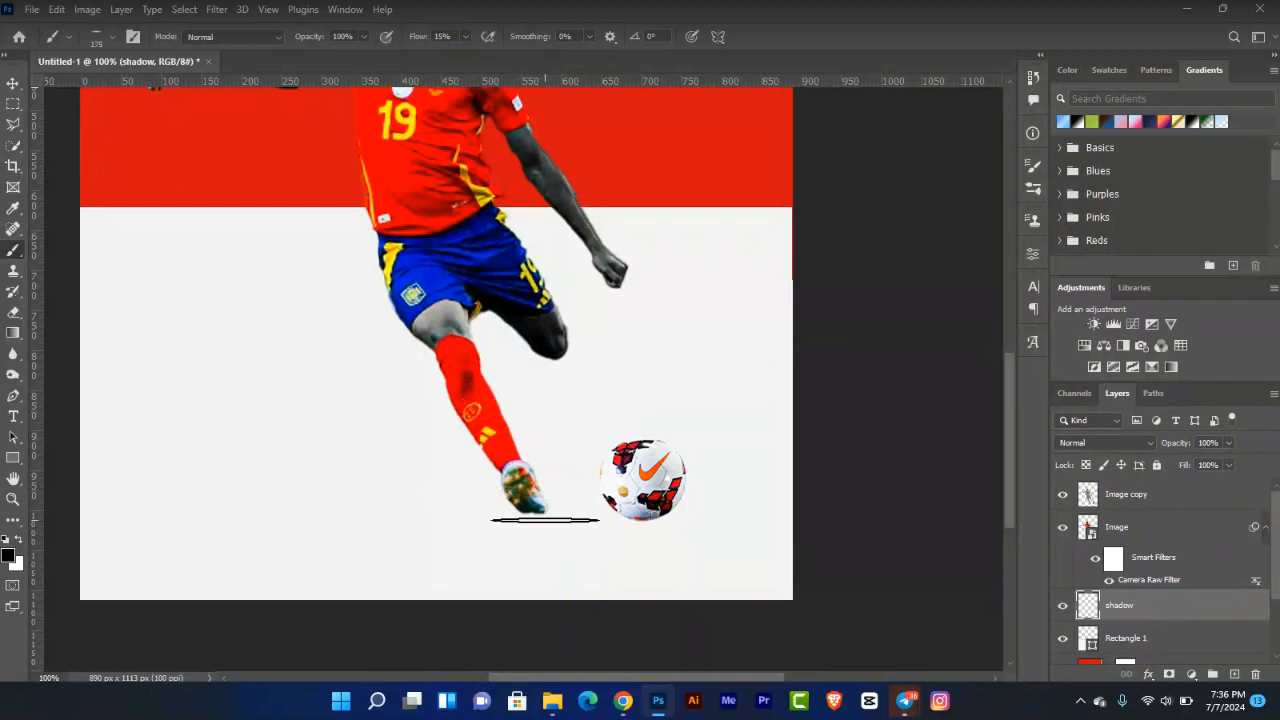
{"action": "key", "text": "ctrl+plus"}
{"action": "key", "text": "ctrl+plus"}
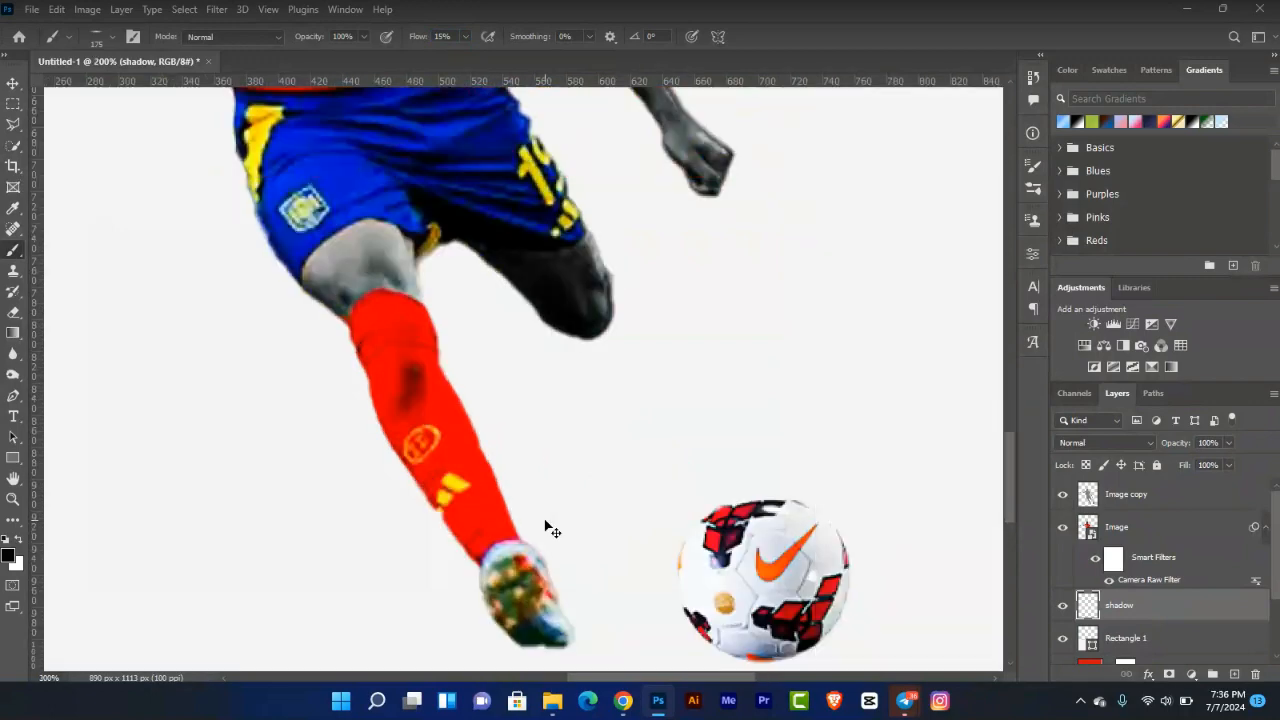
{"action": "left_click_drag", "start_coordinate": [515, 369], "coordinate": [490, 242]}
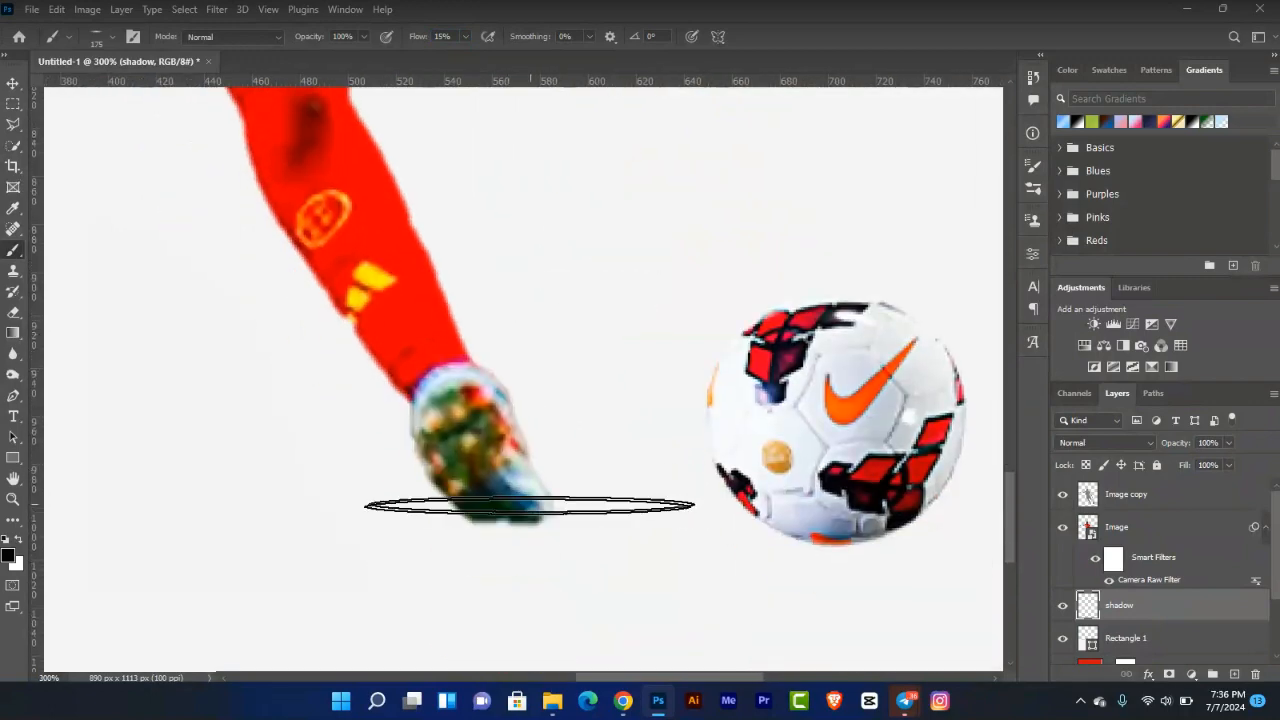
Paint a soft contact shadow under the player's boot using the flattened brush at 100 px, reduced to 90 px.
{"action": "key", "text": "bracketleft"}
{"action": "key", "text": "bracketleft"}
{"action": "key", "text": "bracketleft"}
{"action": "key", "text": "bracketleft"}
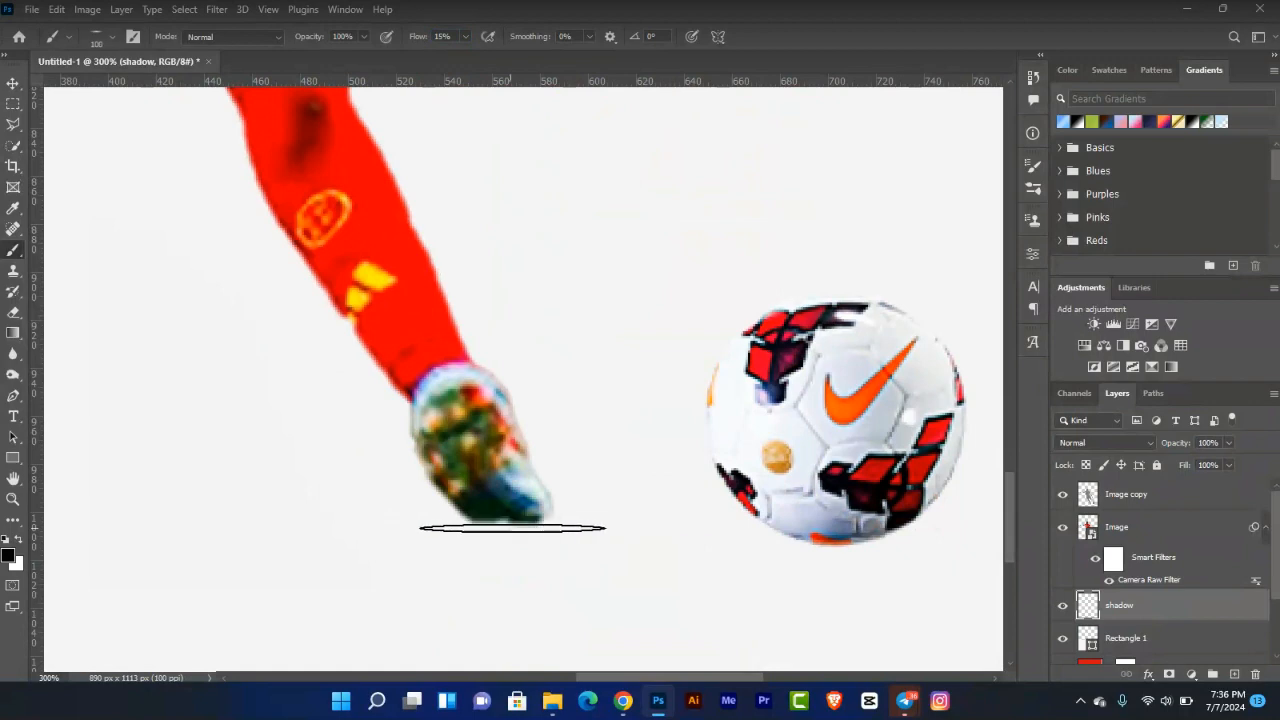
{"action": "left_click_drag", "start_coordinate": [518, 524], "coordinate": [519, 530]}
{"action": "left_click", "coordinate": [507, 525]}
{"action": "left_click", "coordinate": [506, 525]}
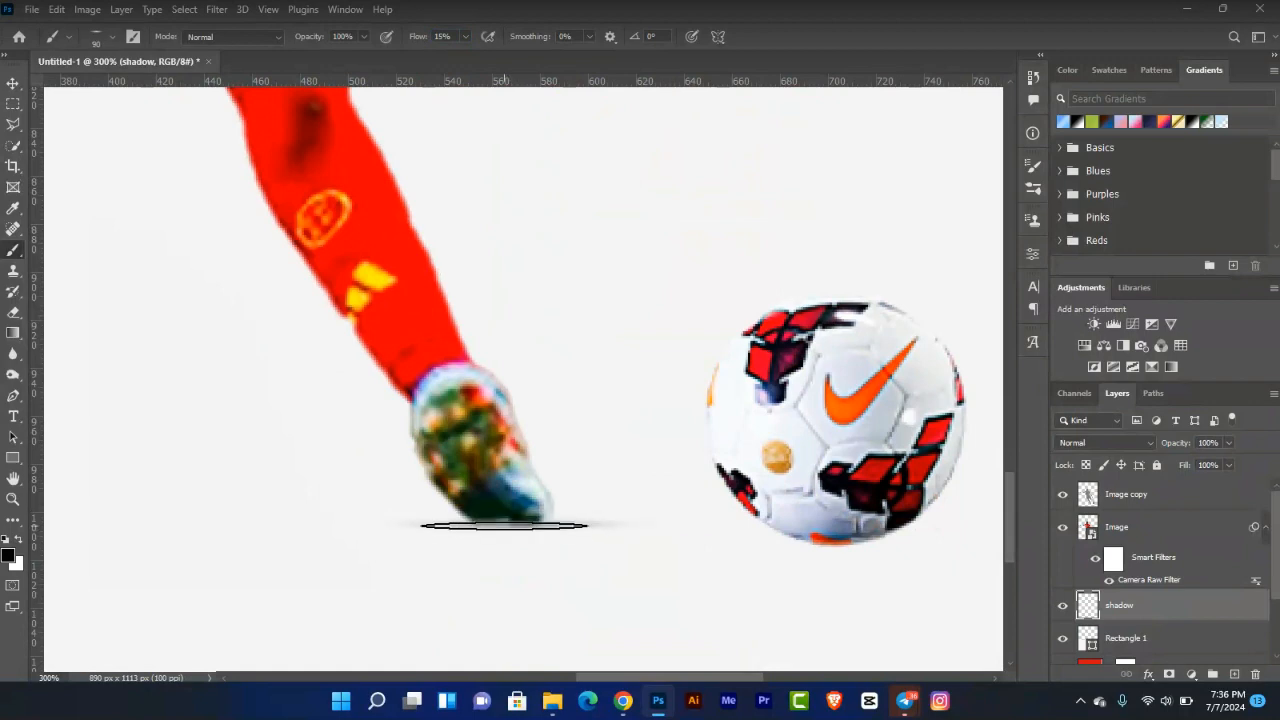
{"action": "left_click", "coordinate": [506, 525]}
Widen the boot's ground shadow with several 150 px brush dabs and dismiss the desktop notification.
{"action": "key", "text": "bracketright"}
{"action": "key", "text": "bracketright"}
{"action": "key", "text": "bracketright"}
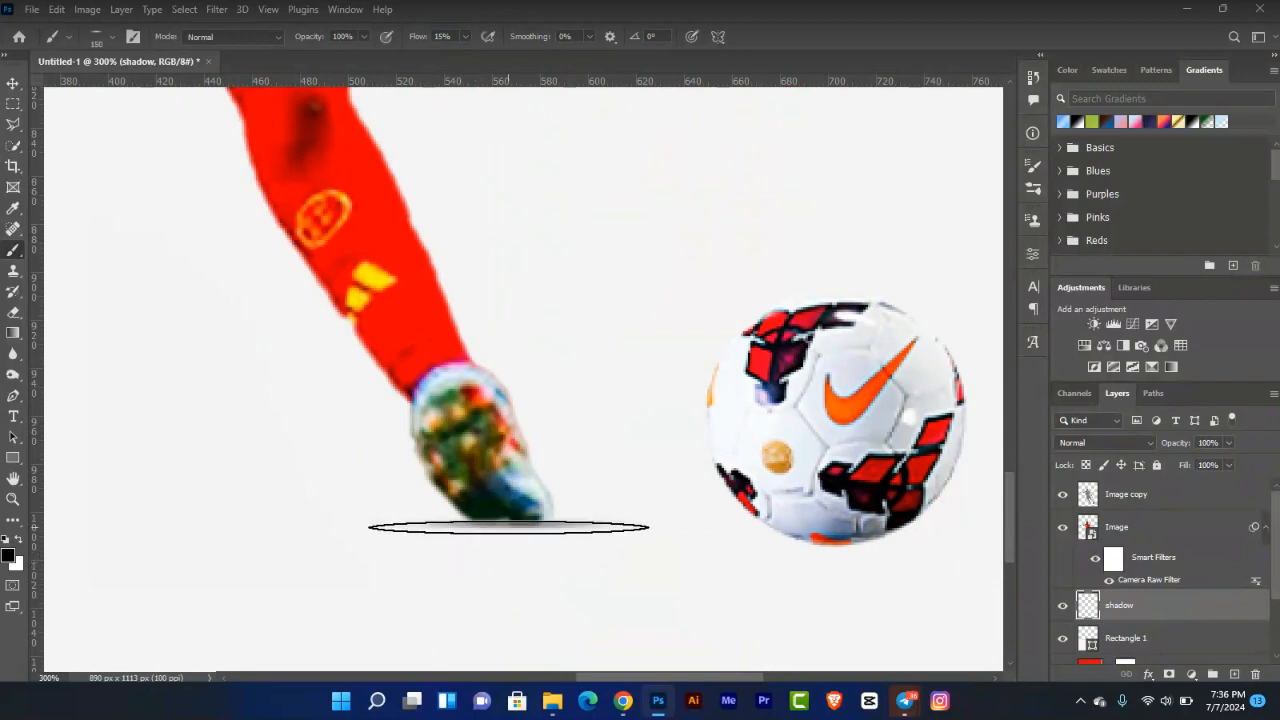
{"action": "left_click", "coordinate": [513, 527]}
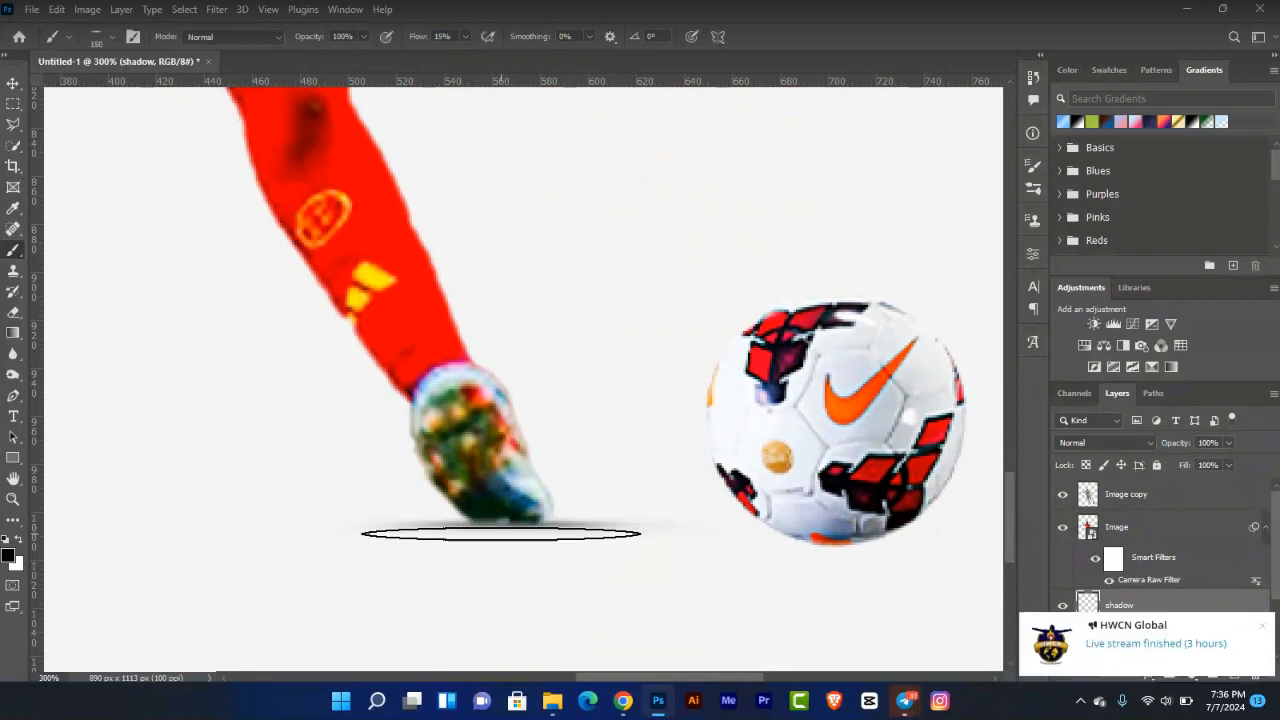
{"action": "left_click", "coordinate": [503, 528]}
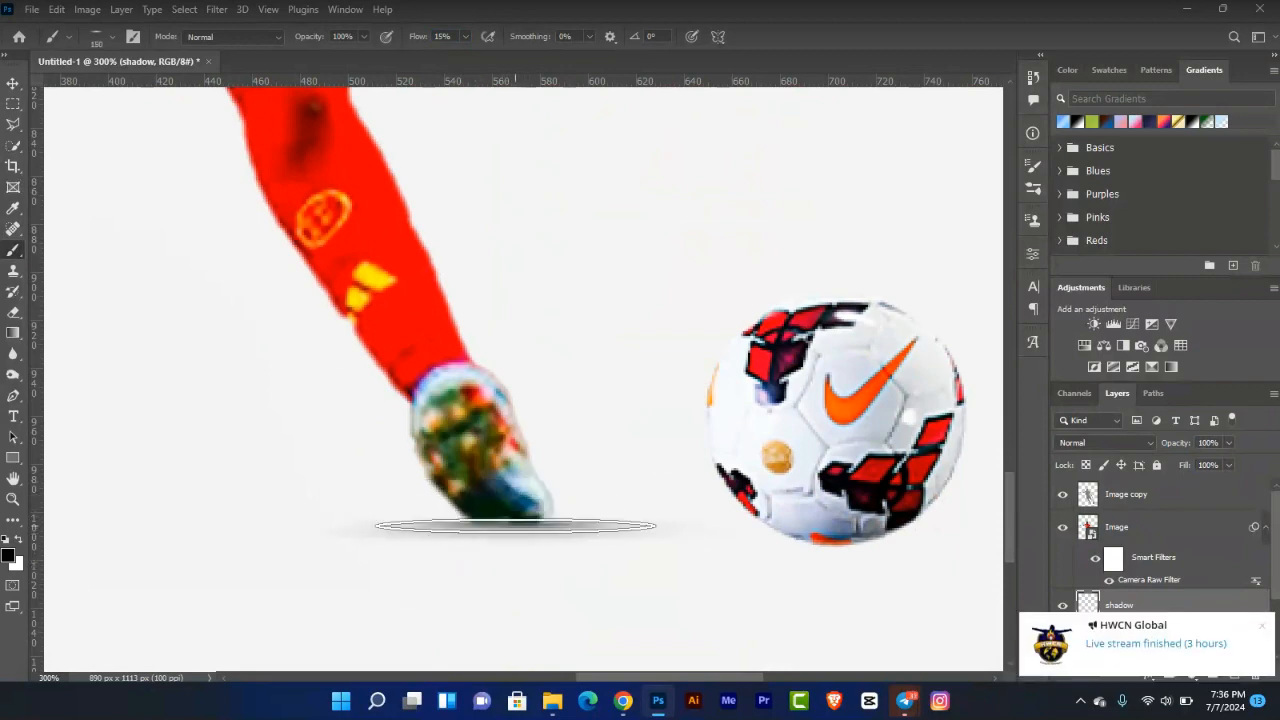
{"action": "left_click", "coordinate": [515, 526]}
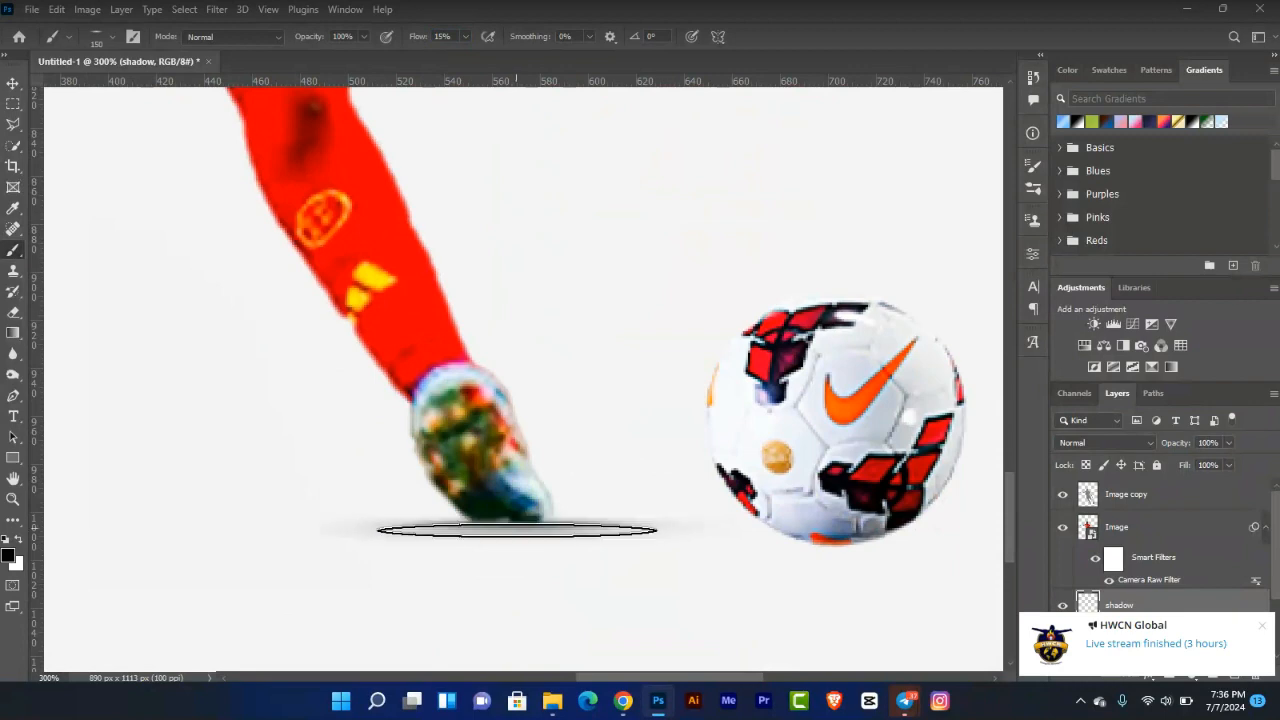
{"action": "left_click", "coordinate": [1261, 626]}
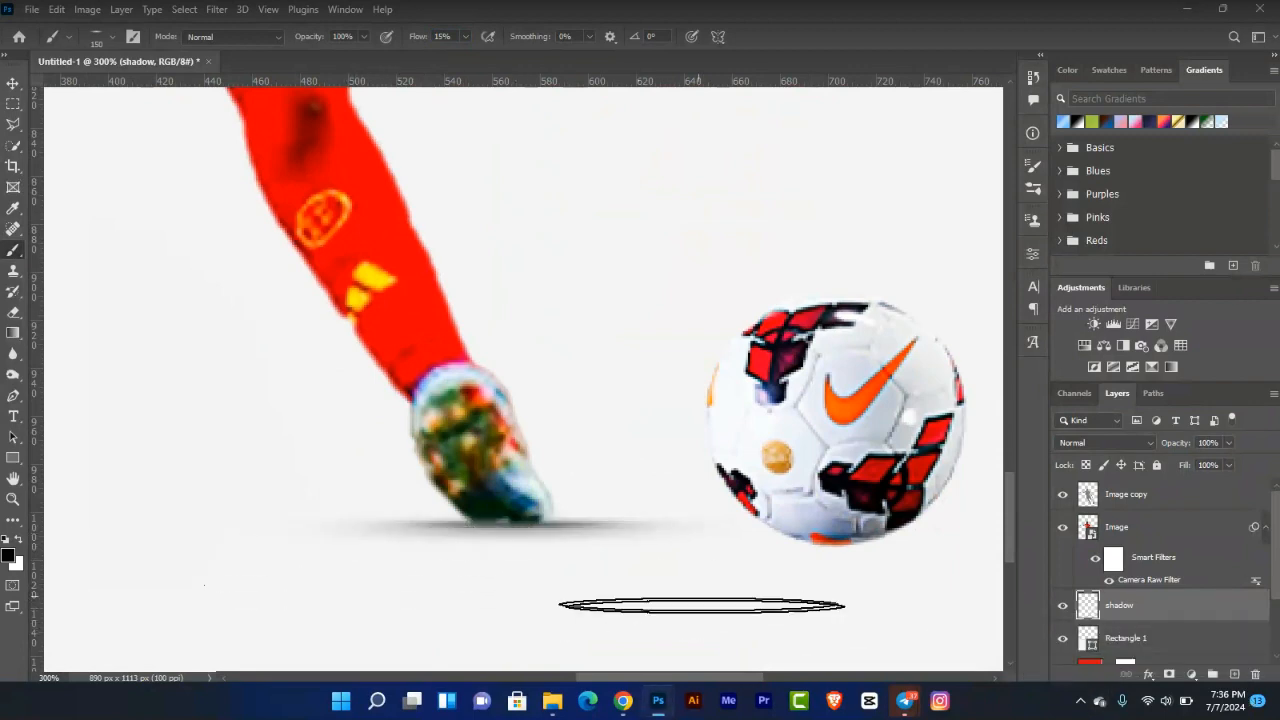
Set the brush to 100 px with 8% roundness and paint a soft shadow beneath the ball.
{"action": "left_click_drag", "start_coordinate": [852, 552], "coordinate": [686, 522]}
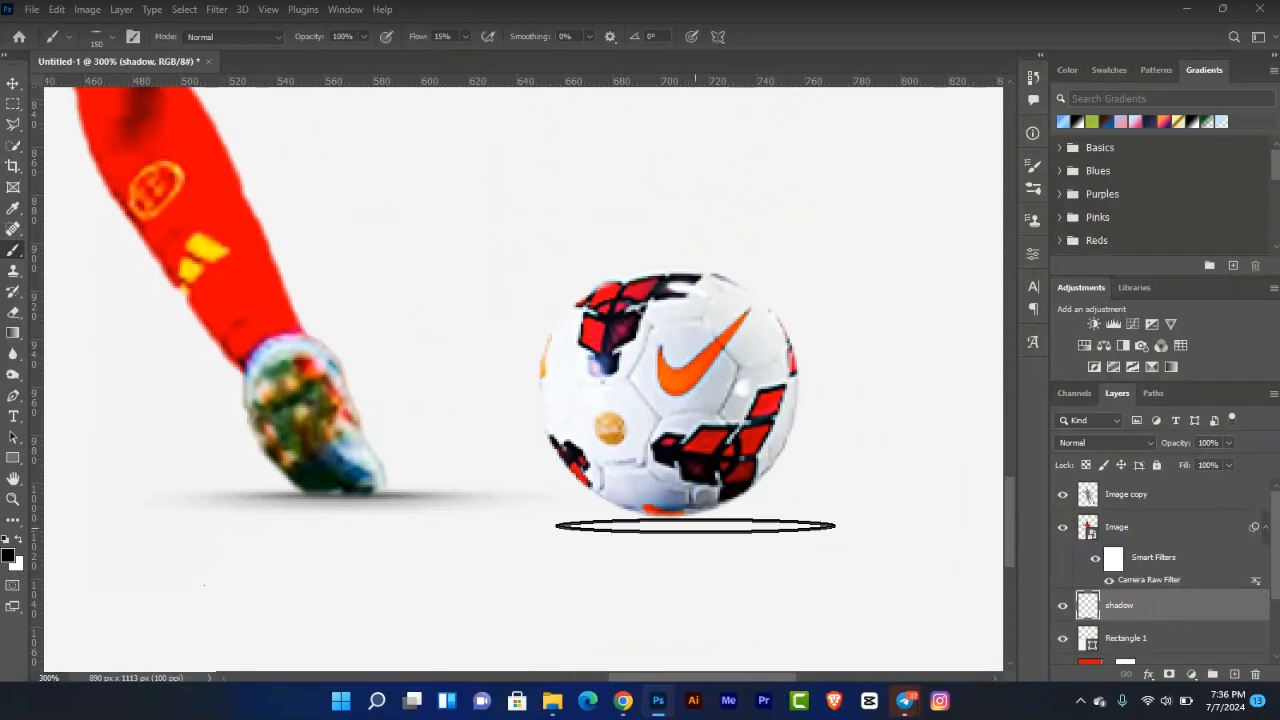
{"action": "key", "text": "bracketleft"}
{"action": "key", "text": "bracketleft"}
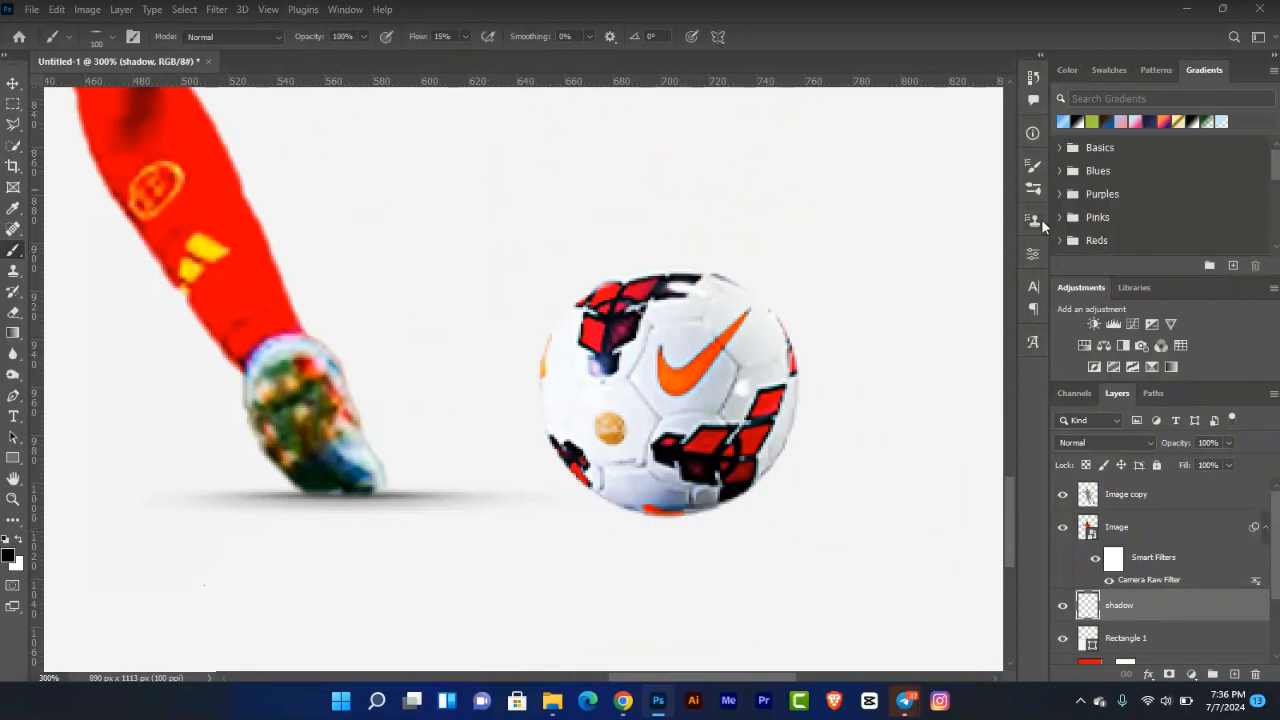
{"action": "left_click", "coordinate": [1033, 190]}
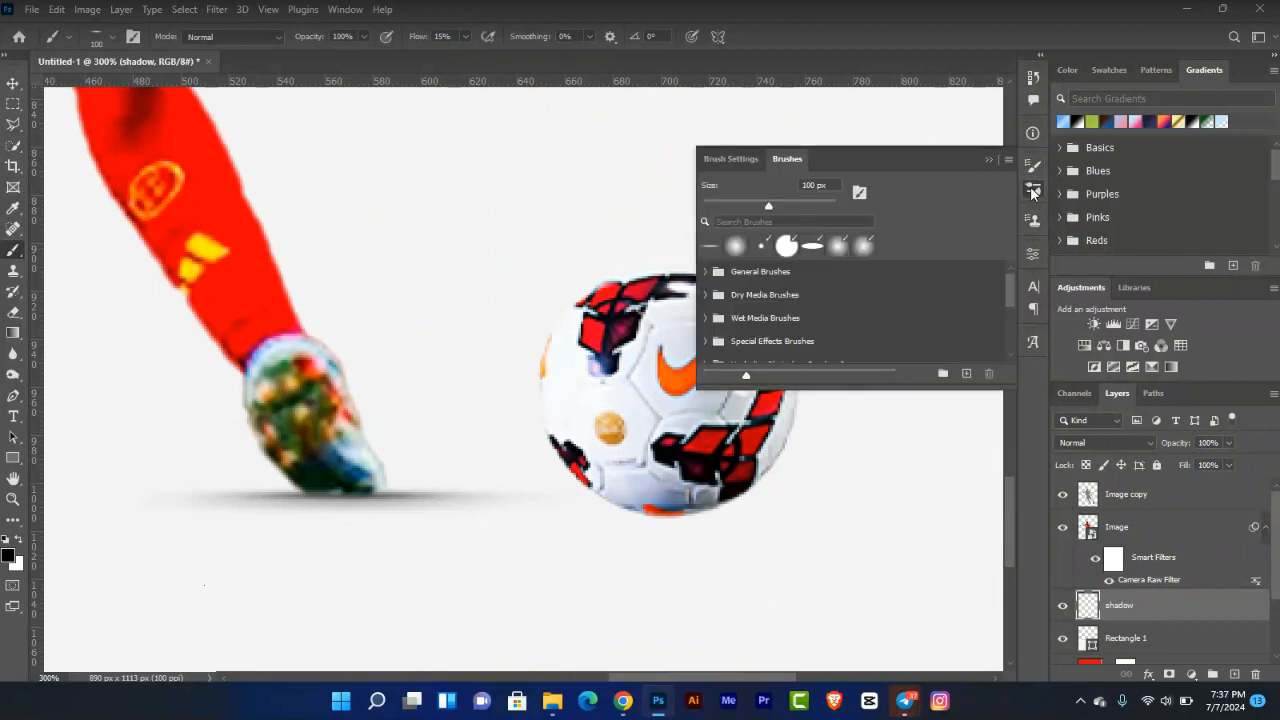
{"action": "left_click", "coordinate": [732, 162]}
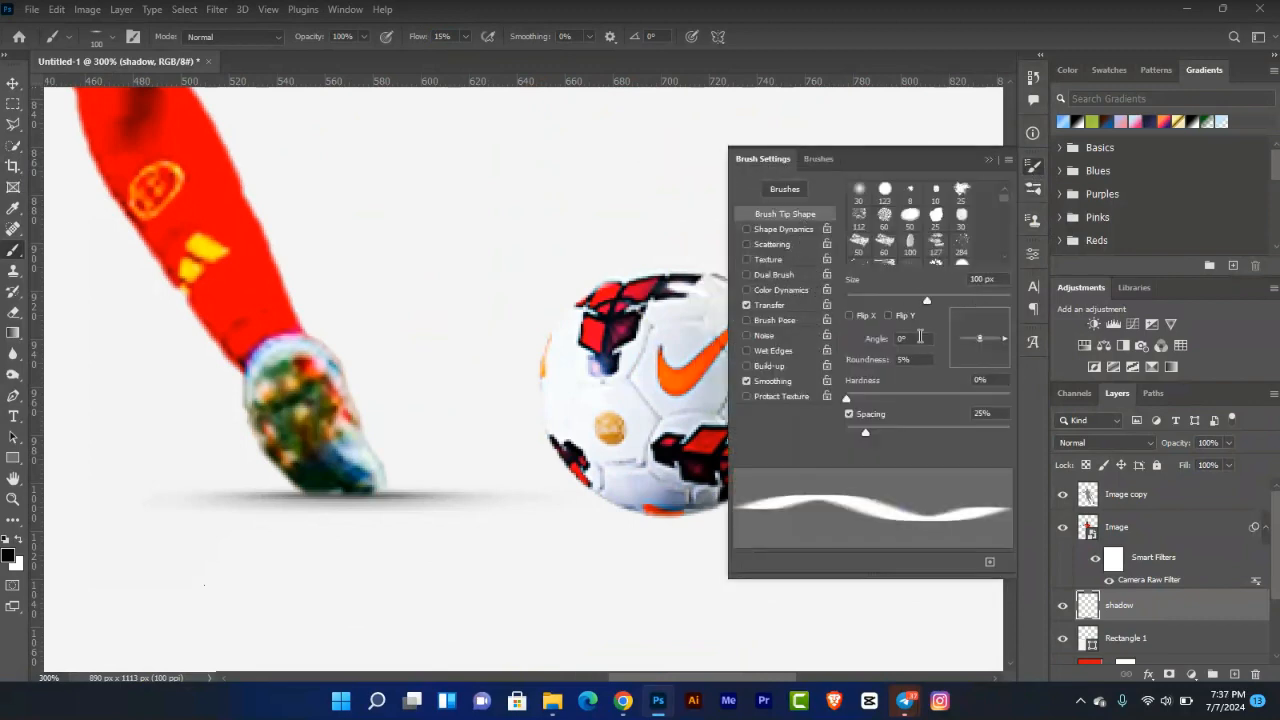
{"action": "type", "text": "7"}
{"action": "key", "text": "Return"}
{"action": "key", "text": "Return"}
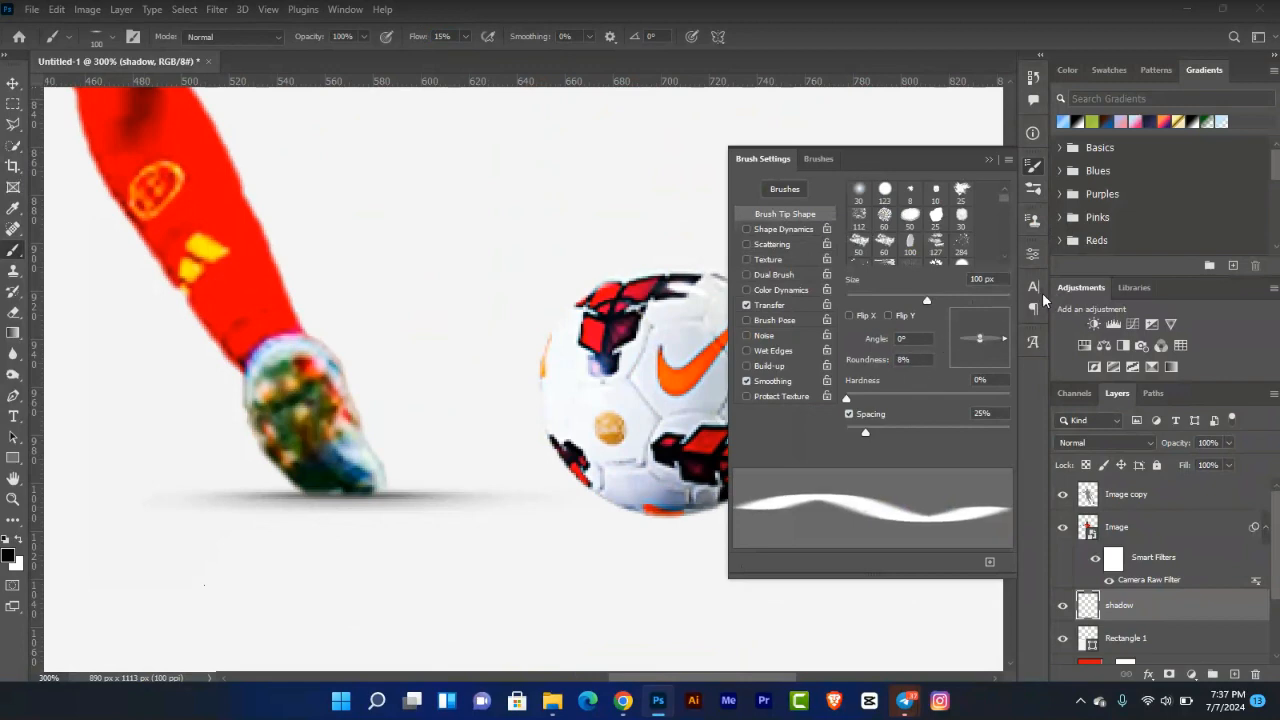
{"action": "left_click", "coordinate": [989, 159]}
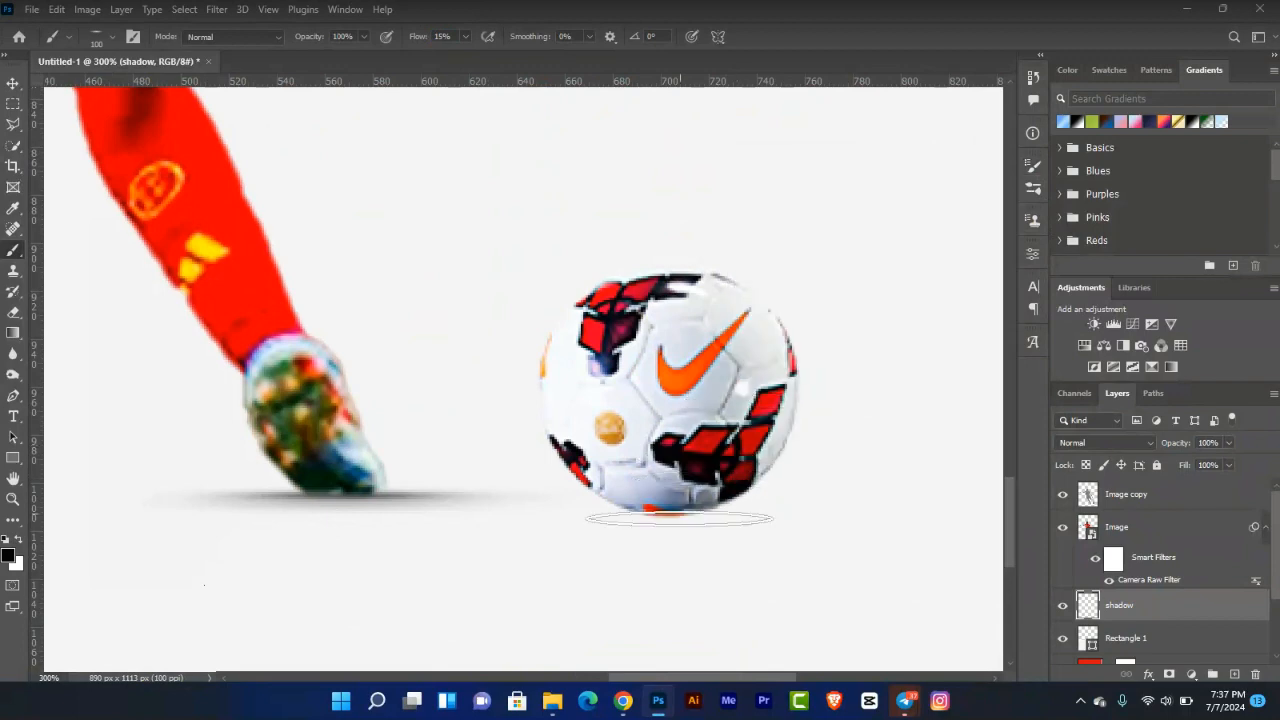
{"action": "mouse_move", "coordinate": [670, 517]}
{"action": "left_mouse_down"}
{"action": "mouse_move", "coordinate": [632, 519]}
{"action": "mouse_move", "coordinate": [672, 516]}
{"action": "left_mouse_up"}
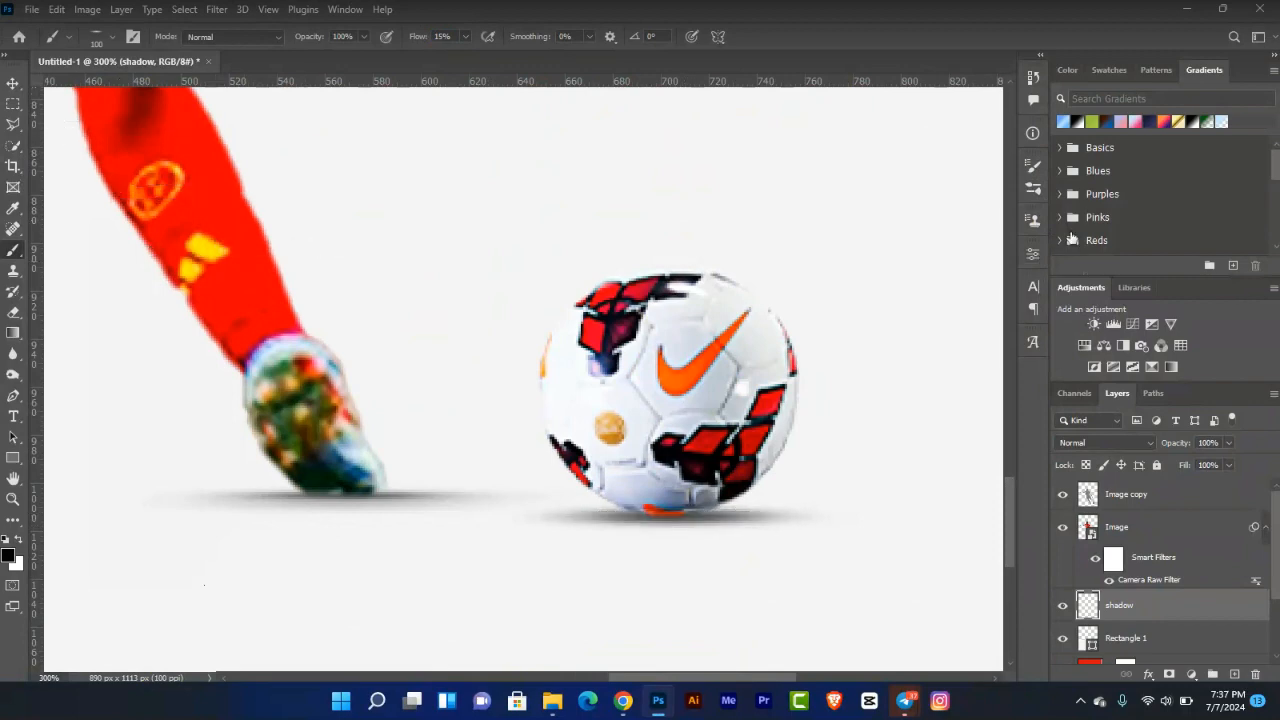
Reduce the brush tip's roundness to 4%.
{"action": "left_click", "coordinate": [1034, 168]}
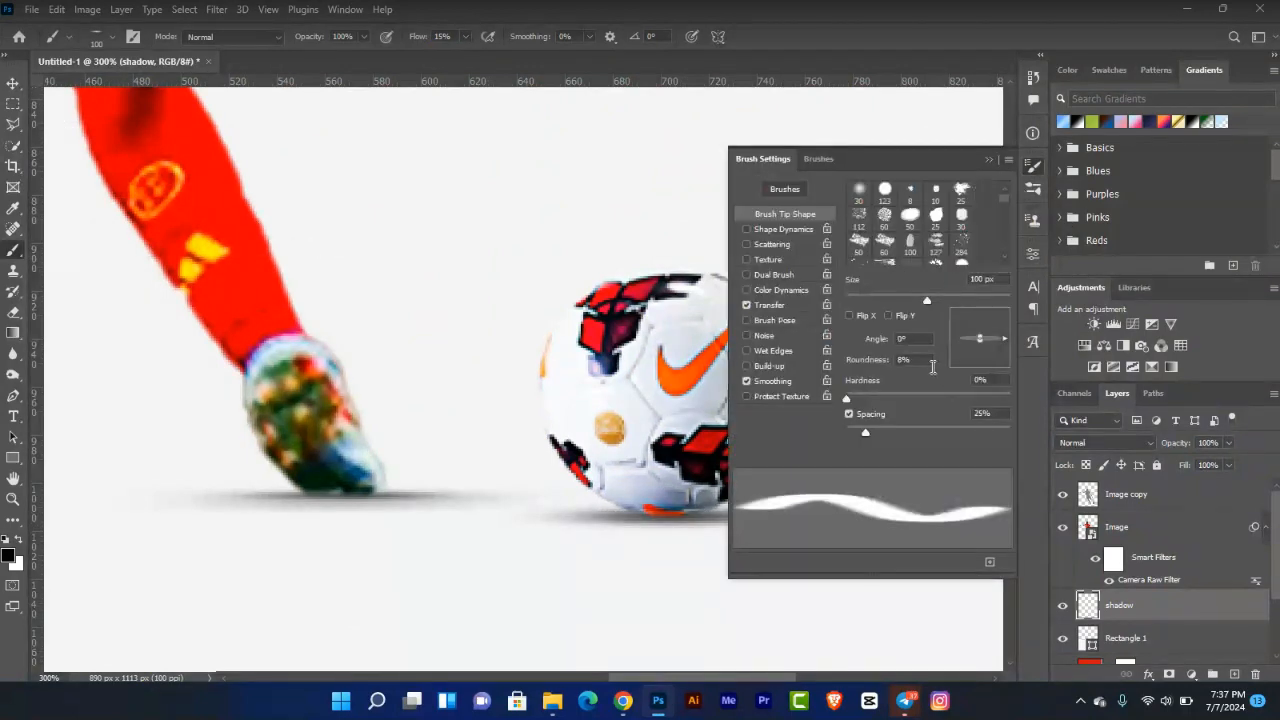
{"action": "key", "text": "Down"}
{"action": "key", "text": "Down"}
{"action": "key", "text": "Down"}
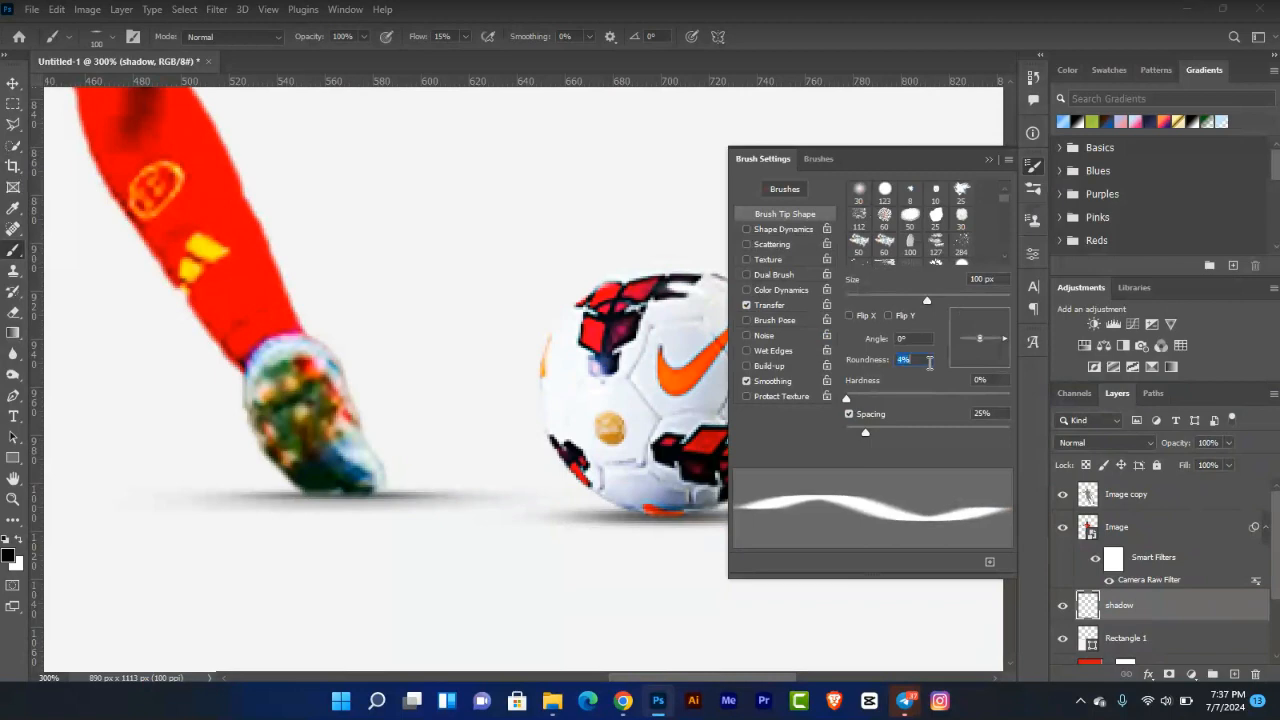
{"action": "key", "text": "Return"}
{"action": "left_click", "coordinate": [988, 158]}
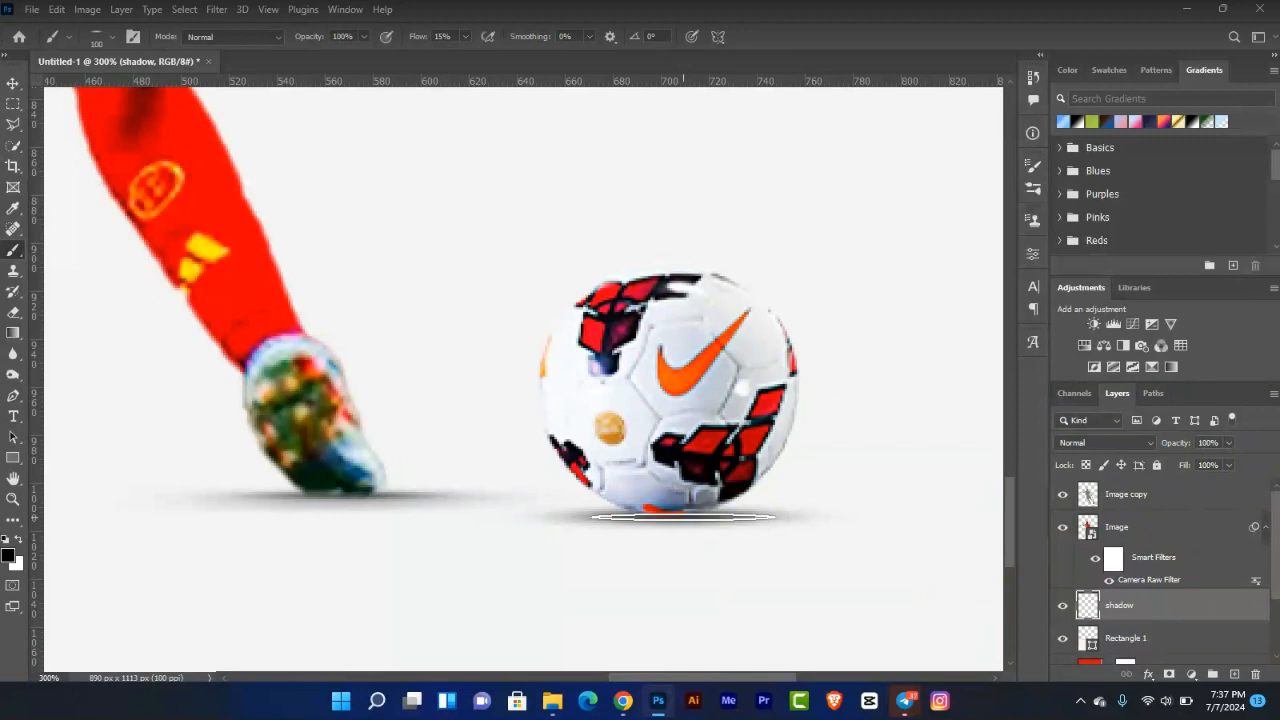
Enlarge the brush to 150 px and extend the ball's shadow sideways along the ground.
{"action": "key", "text": "bracketright"}
{"action": "key", "text": "bracketright"}
{"action": "key", "text": "bracketright"}
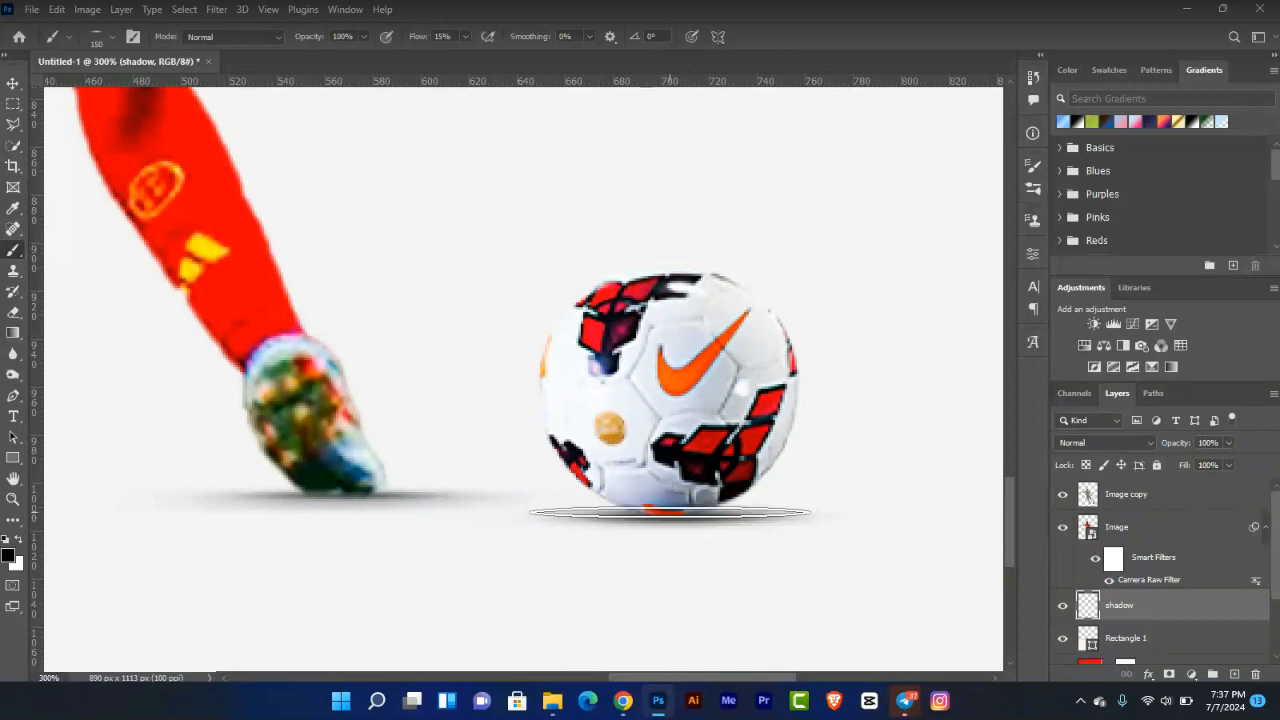
{"action": "left_click", "coordinate": [672, 515]}
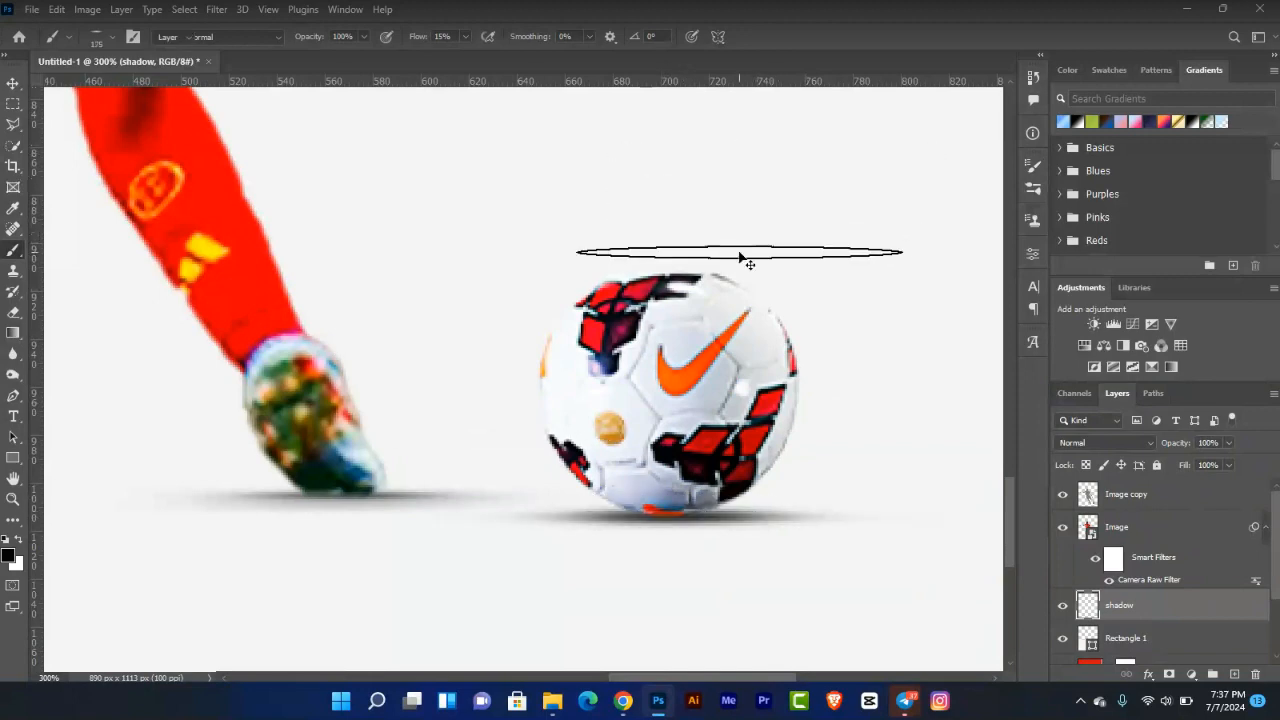
Darken the ground shadow under the player's boot using the Brush tool at 150 px, enlarged to 175 px for a wider spread.
{"action": "key", "text": "ctrl+0"}
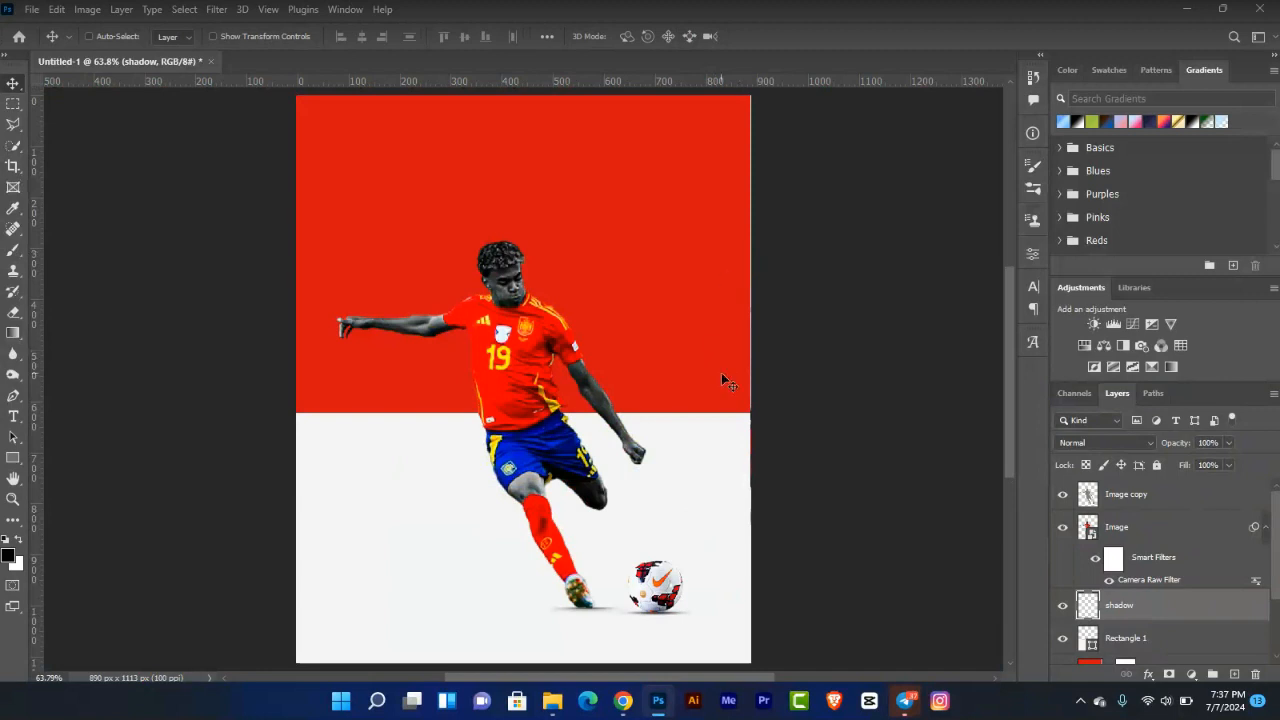
{"action": "key", "text": "ctrl+plus"}
{"action": "key", "text": "ctrl+plus"}
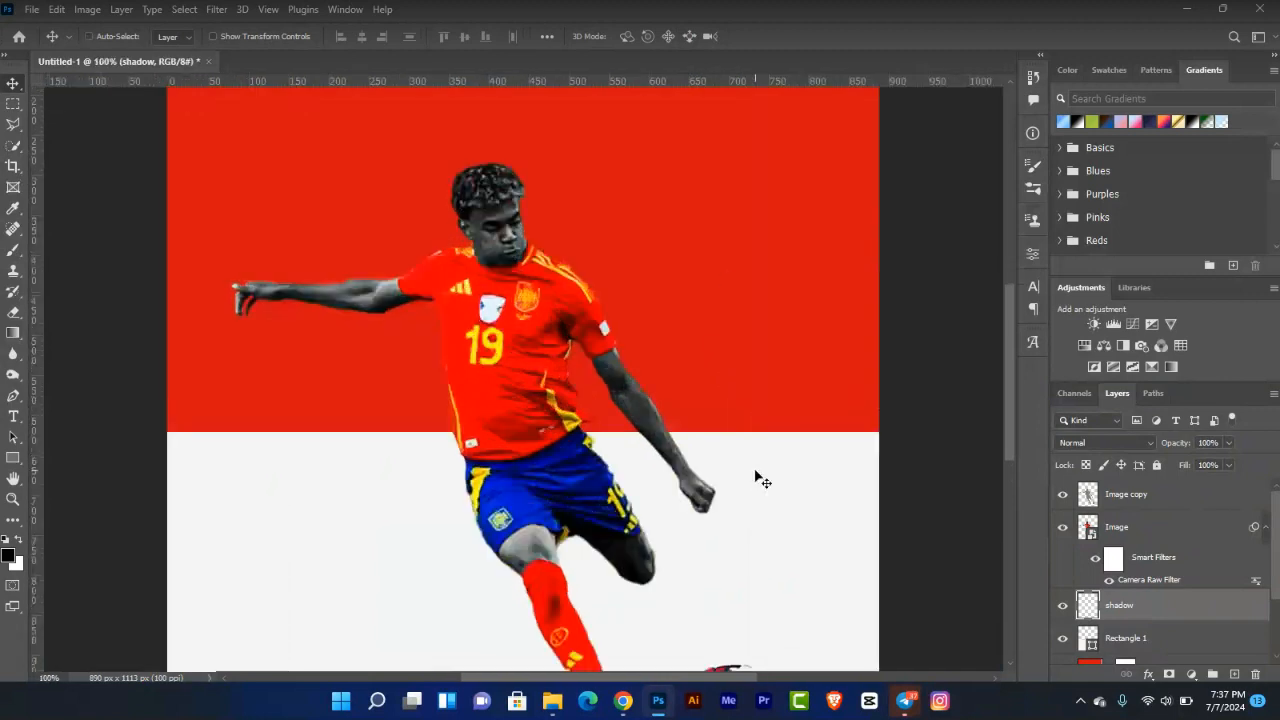
{"action": "left_click_drag", "start_coordinate": [749, 474], "coordinate": [566, 171]}
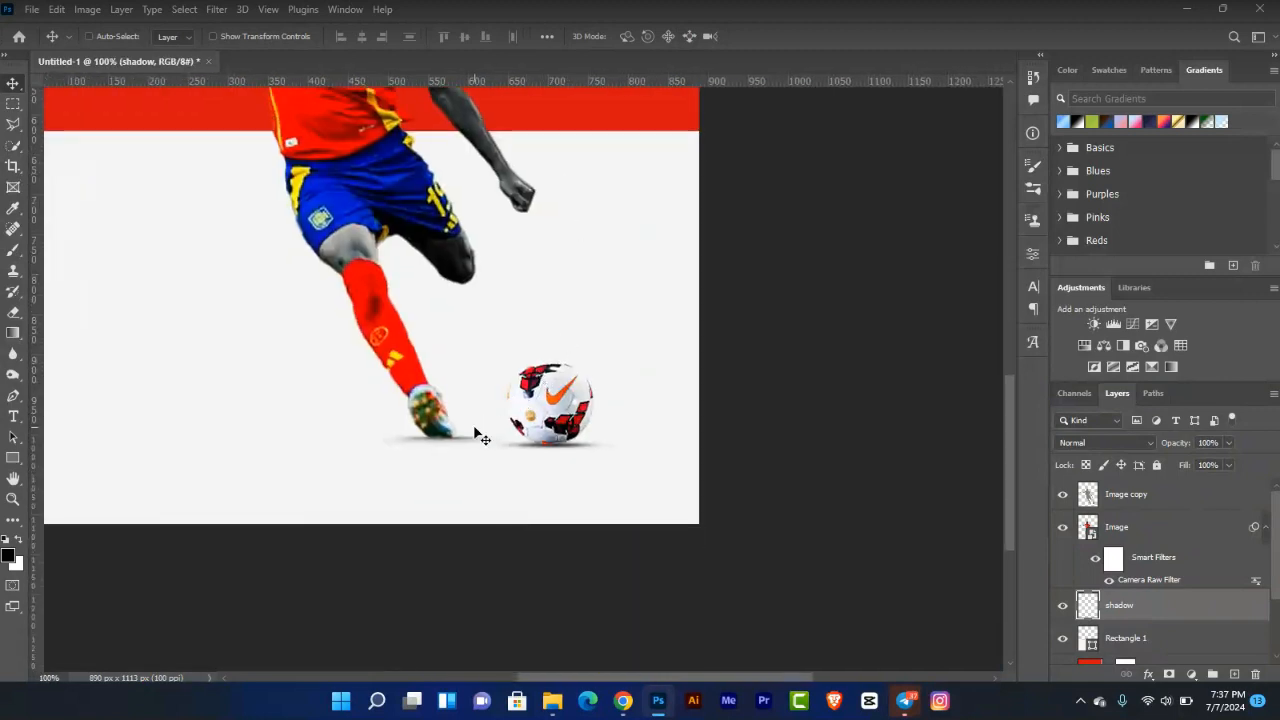
{"action": "key", "text": "b"}
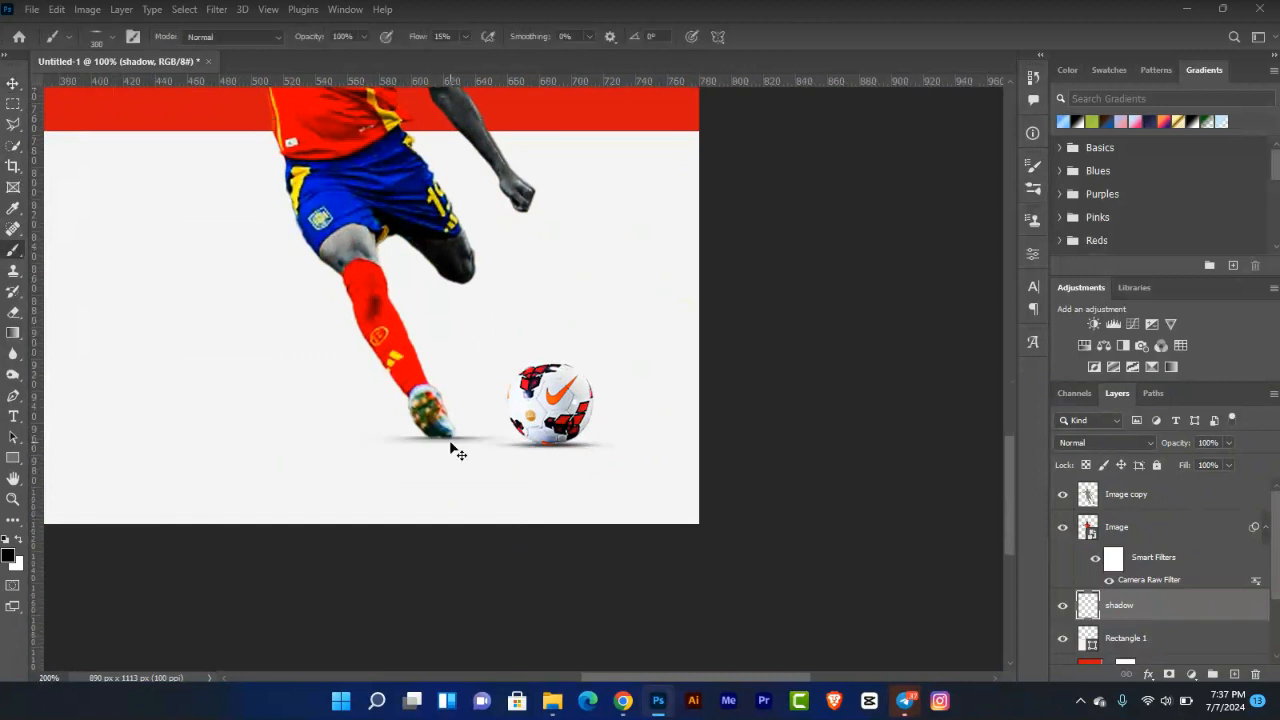
{"action": "key", "text": "ctrl+plus"}
{"action": "key", "text": "ctrl+plus"}
{"action": "left_click_drag", "start_coordinate": [527, 411], "coordinate": [677, 322]}
{"action": "key", "text": "bracketleft"}
{"action": "key", "text": "bracketleft"}
{"action": "key", "text": "bracketleft"}
{"action": "key", "text": "bracketleft"}
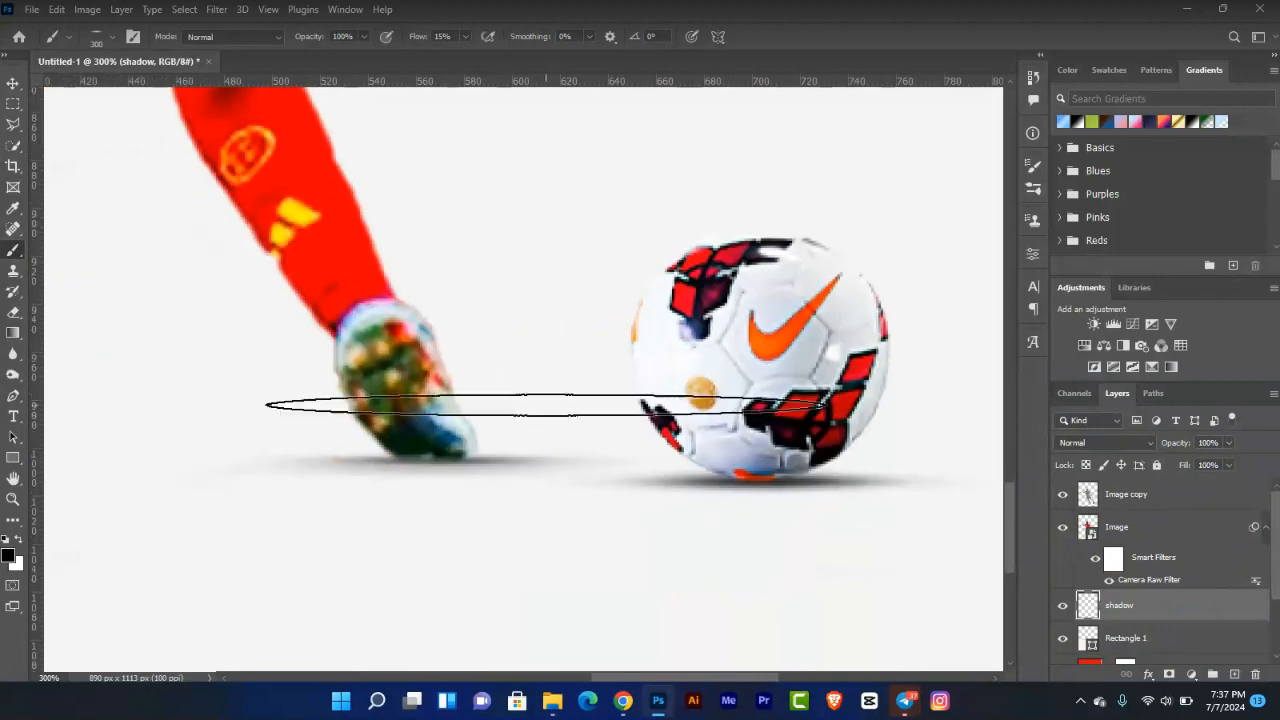
{"action": "key", "text": "bracketleft"}
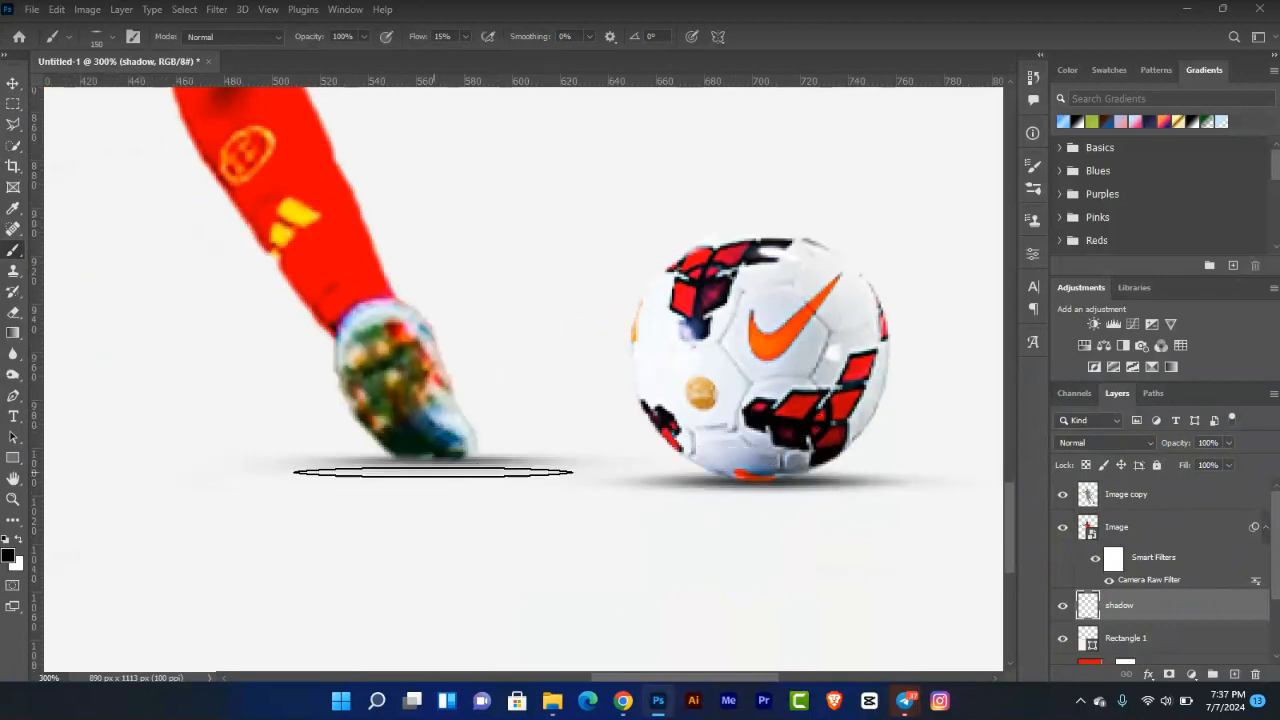
{"action": "left_click", "coordinate": [431, 464]}
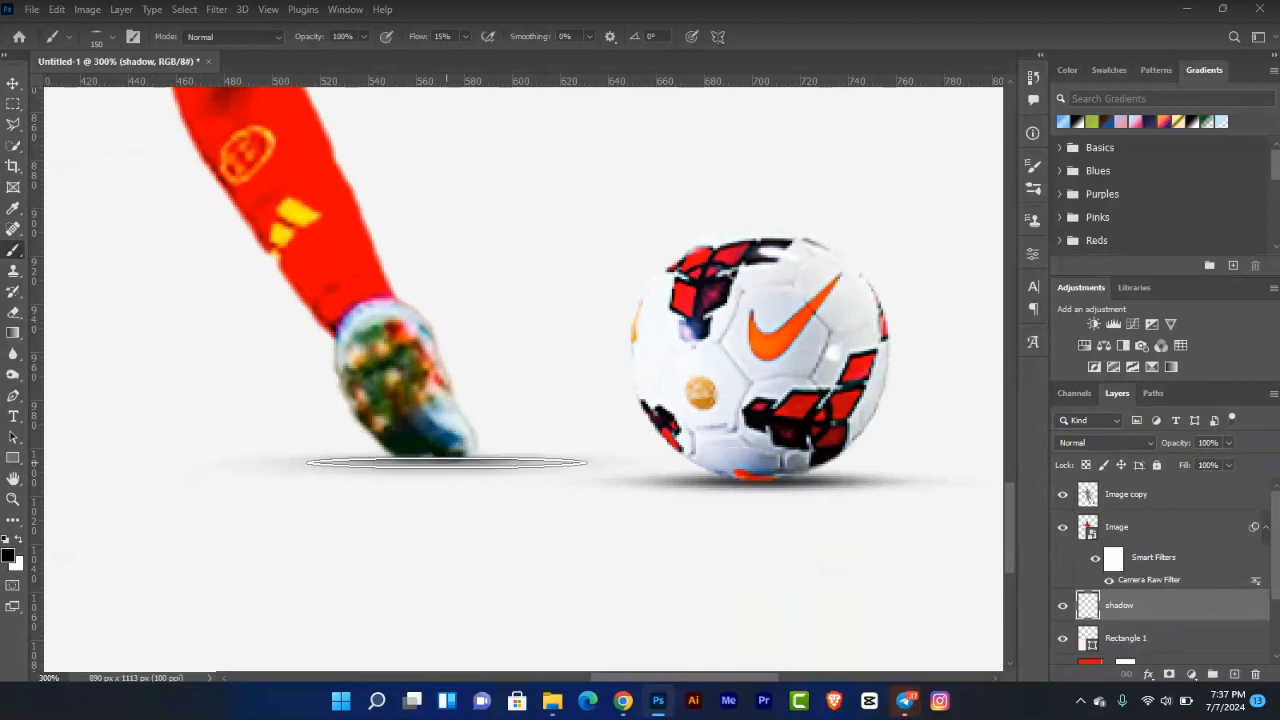
{"action": "left_click_drag", "start_coordinate": [440, 458], "coordinate": [440, 467]}
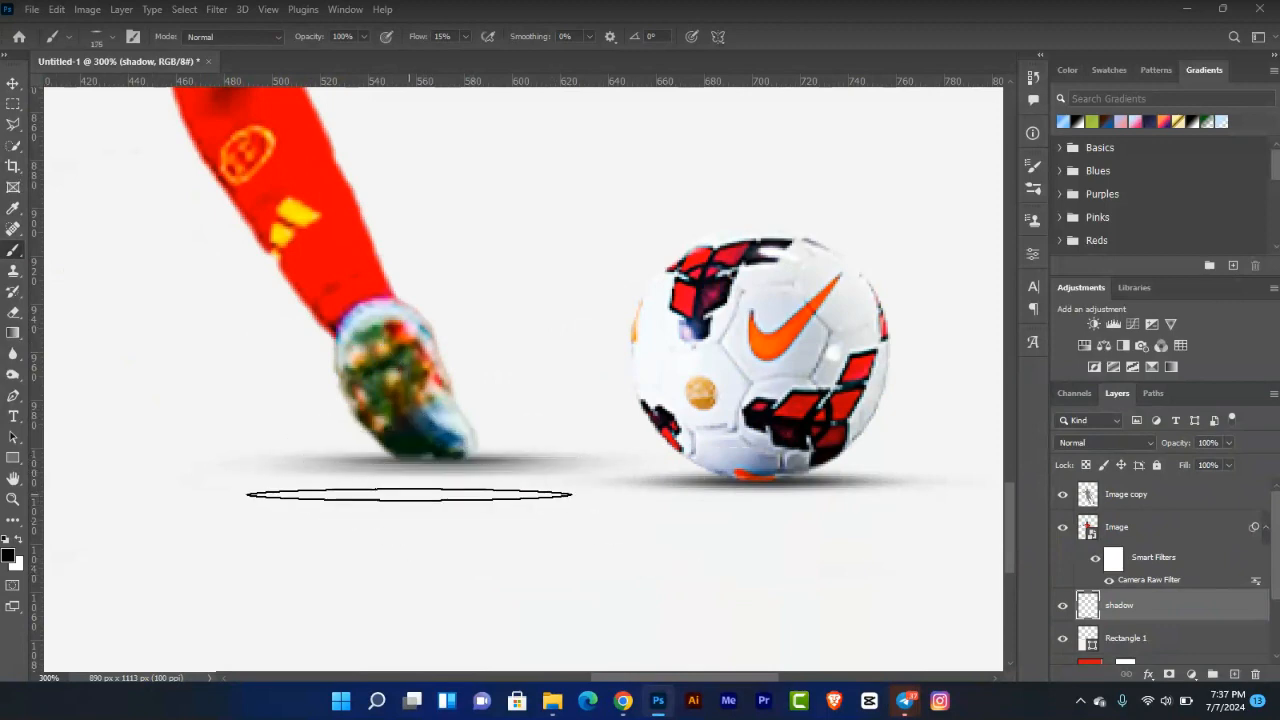
{"action": "key", "text": "bracketright"}
Deepen the shadow directly beneath the ball with a 125 px brush dab.
{"action": "key", "text": "bracketright"}
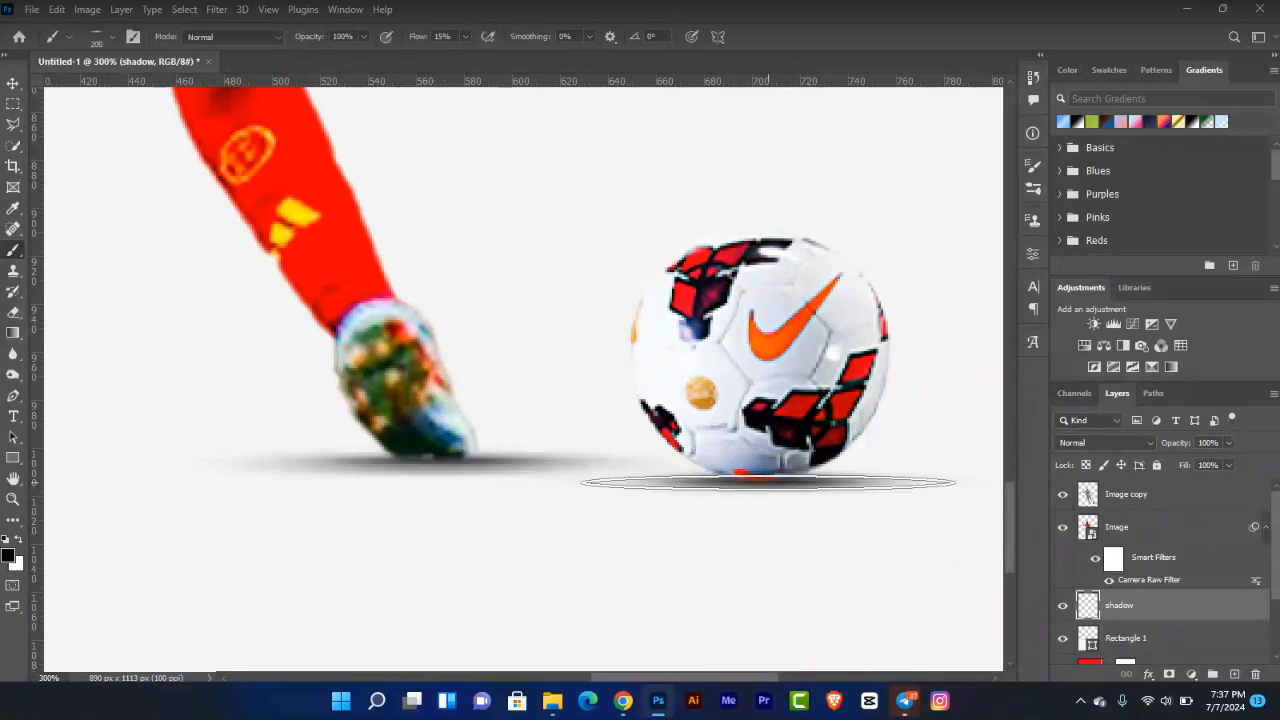
{"action": "key", "text": "bracketleft"}
{"action": "key", "text": "bracketleft"}
{"action": "key", "text": "bracketleft"}
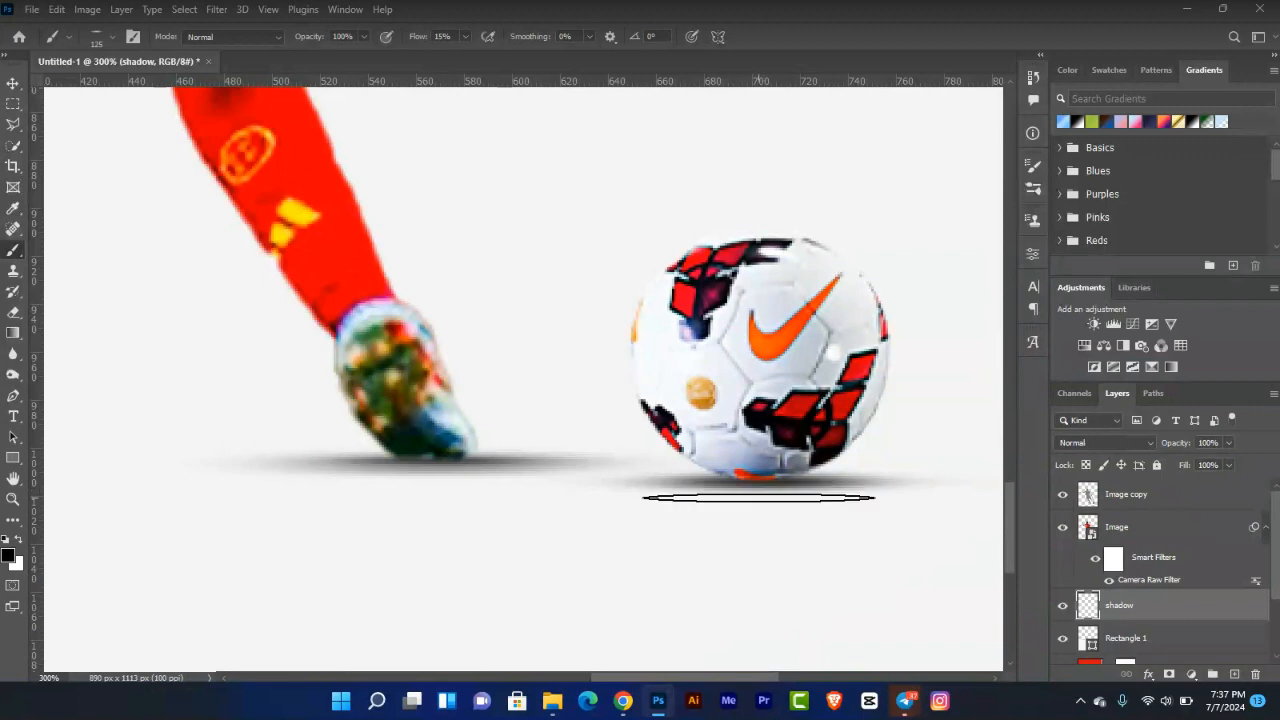
{"action": "left_click", "coordinate": [761, 490]}
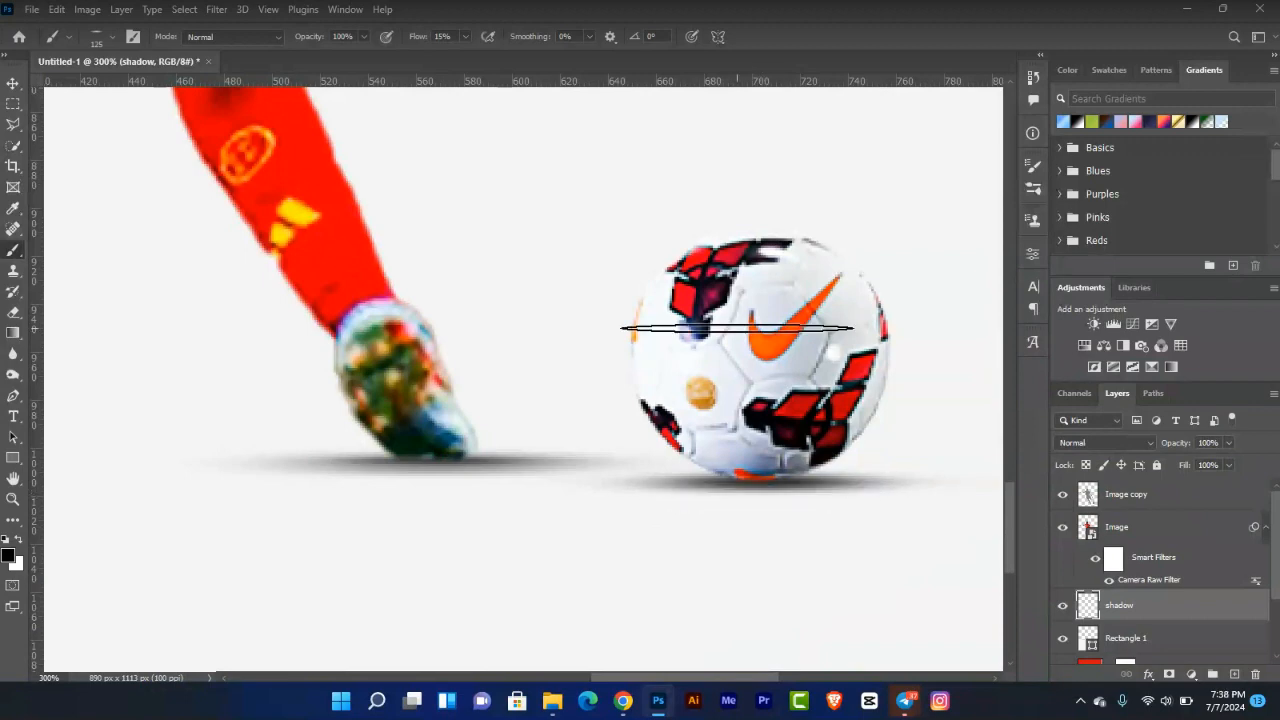
Switch to the Move tool and examine the boot and ball shadows on the whole poster and up close.
{"action": "key", "text": "ctrl+0"}
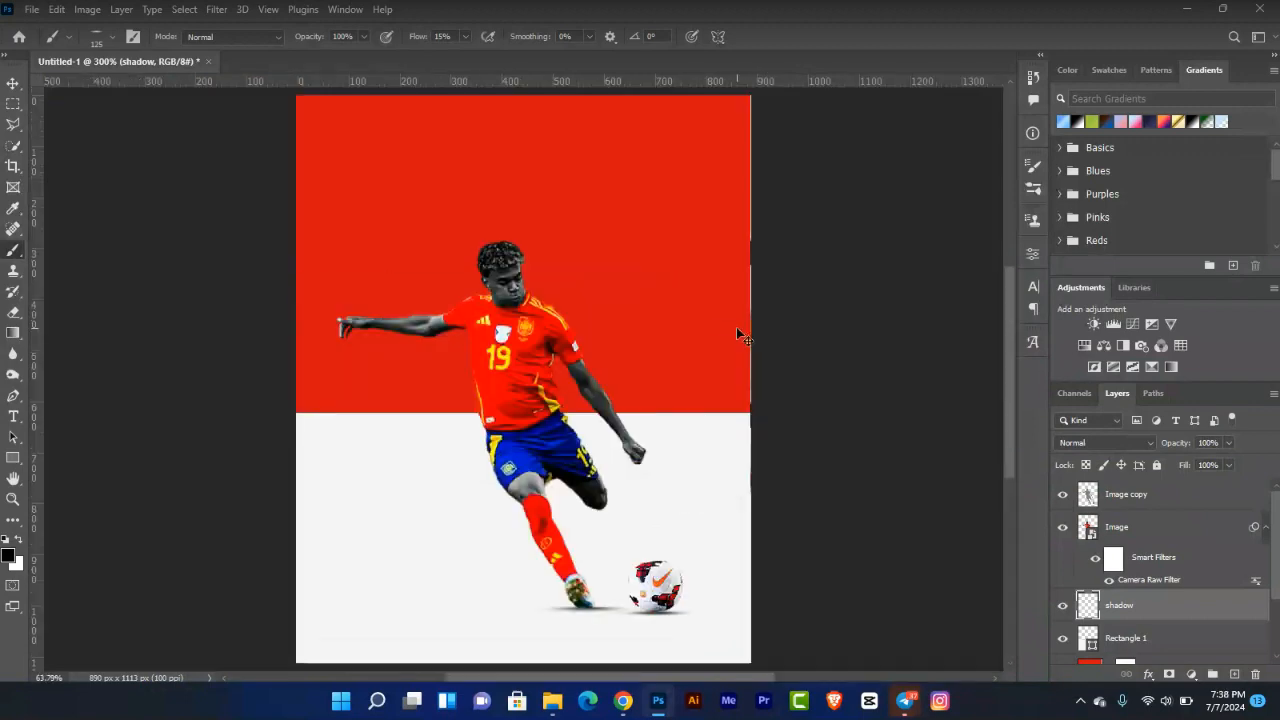
{"action": "key", "text": "v"}
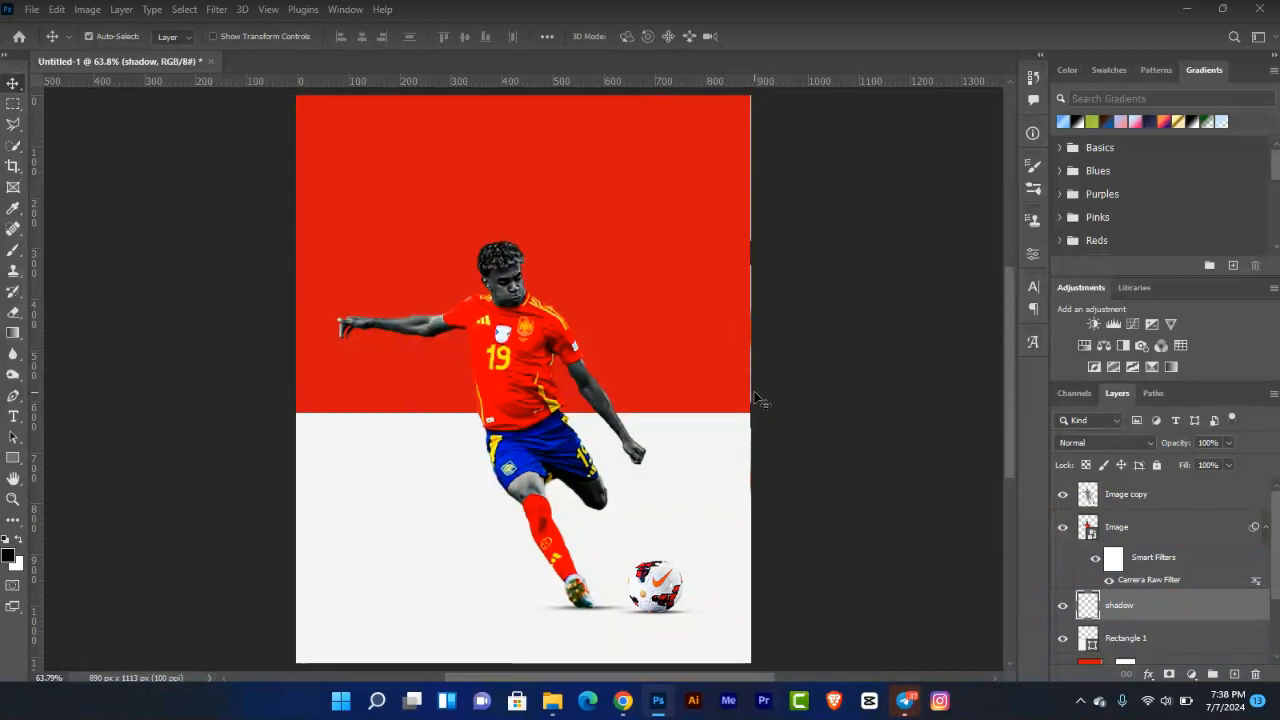
{"action": "key", "text": "ctrl+plus"}
{"action": "key", "text": "ctrl+plus"}
{"action": "left_click_drag", "start_coordinate": [753, 392], "coordinate": [642, 105]}
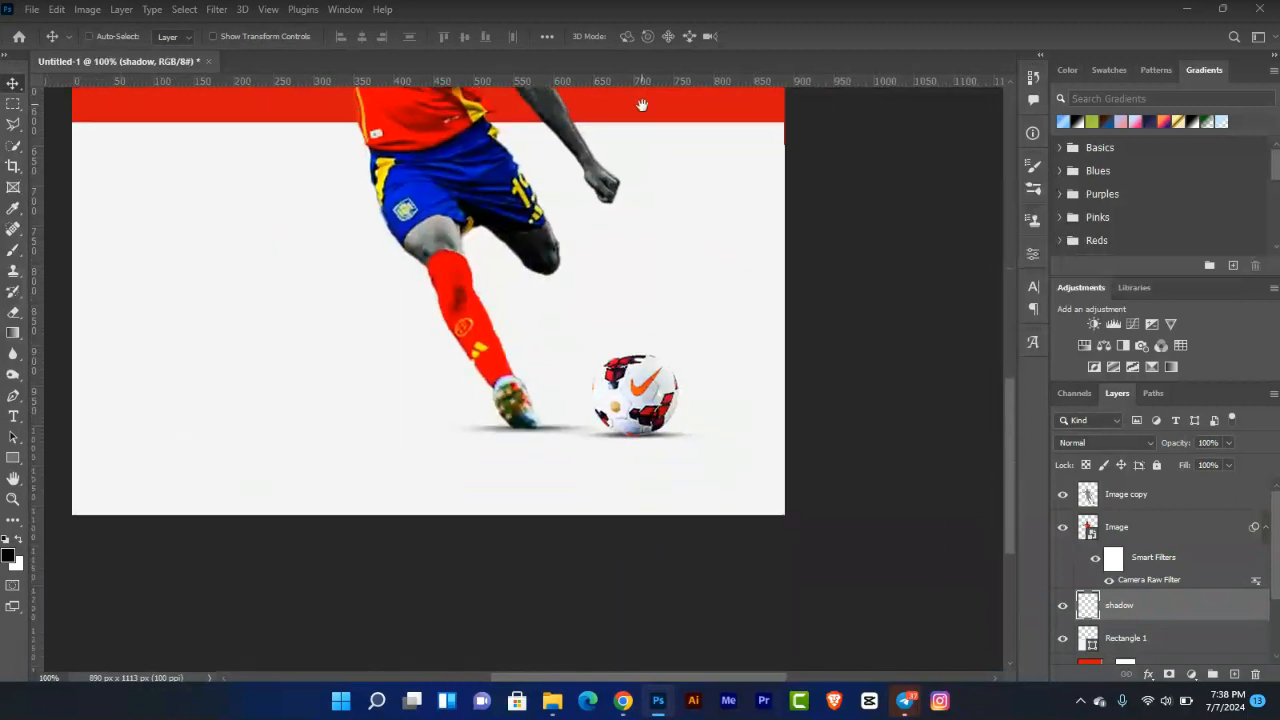
{"action": "key", "text": "ctrl+plus"}
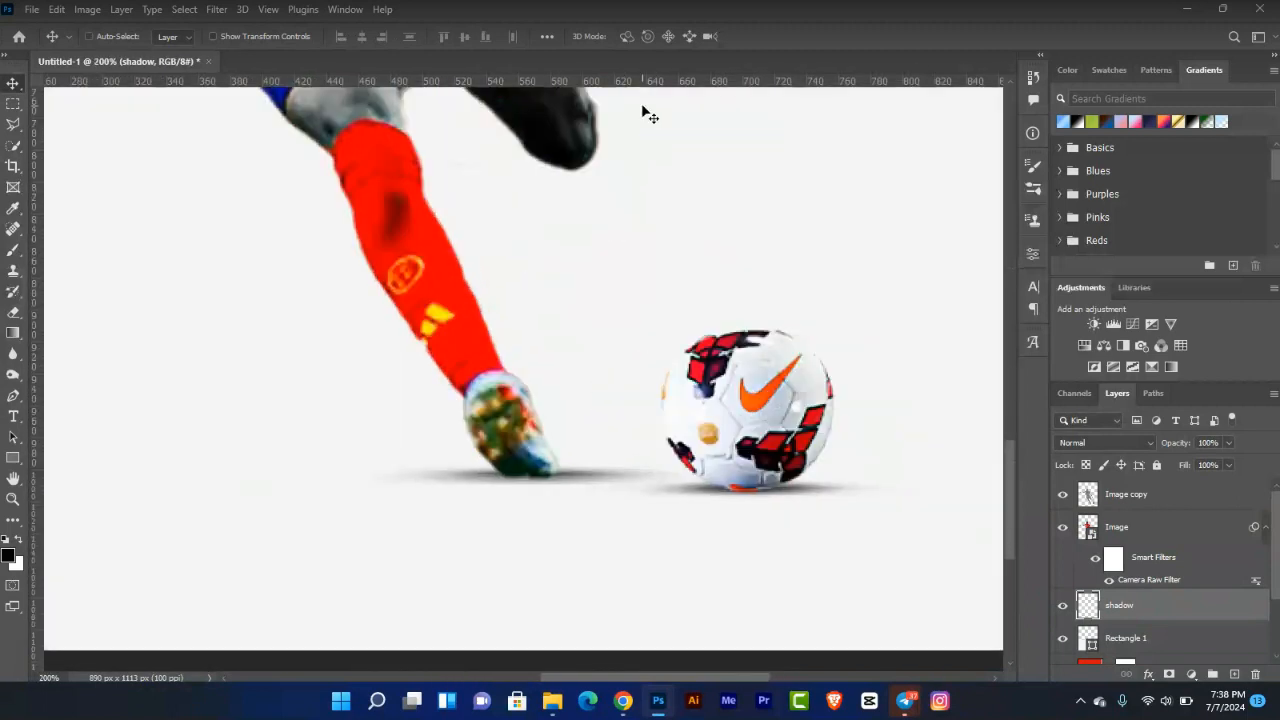
{"action": "key", "text": "ctrl+minus"}
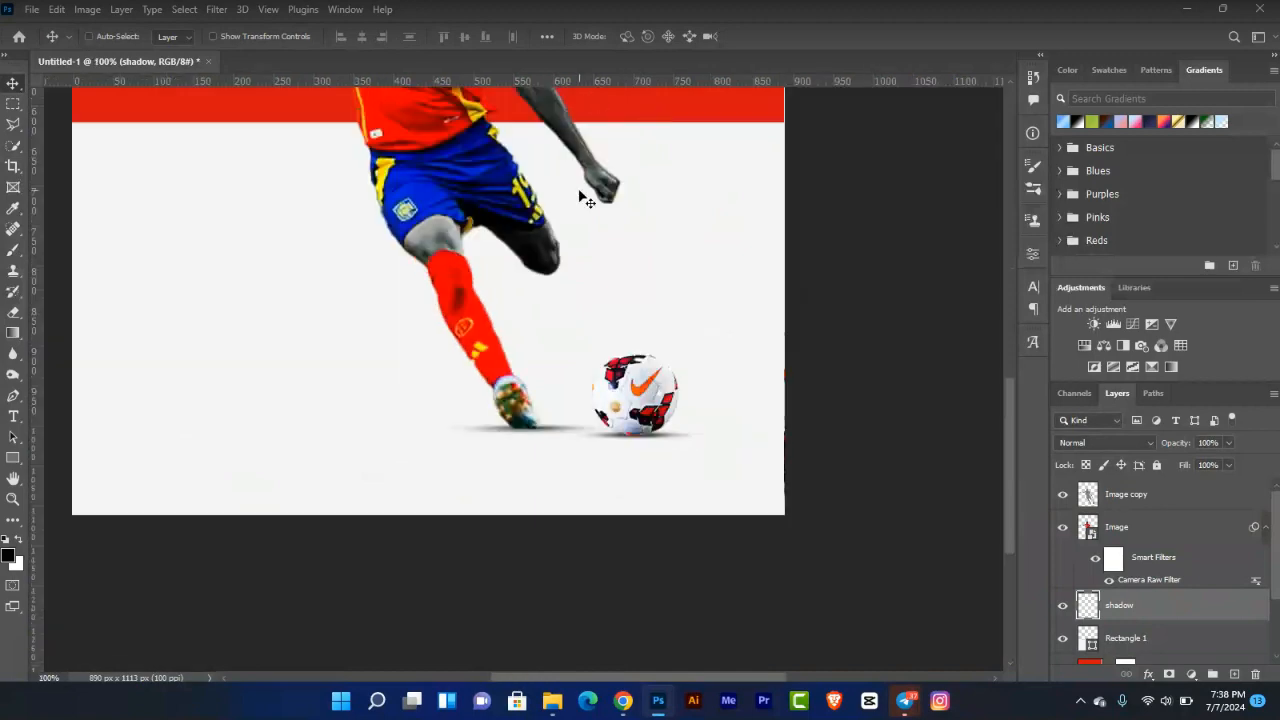
Add a new layer above the shadow layer and name it "shadow 2".
{"action": "key", "text": "ctrl+plus"}
{"action": "key", "text": "ctrl+plus"}
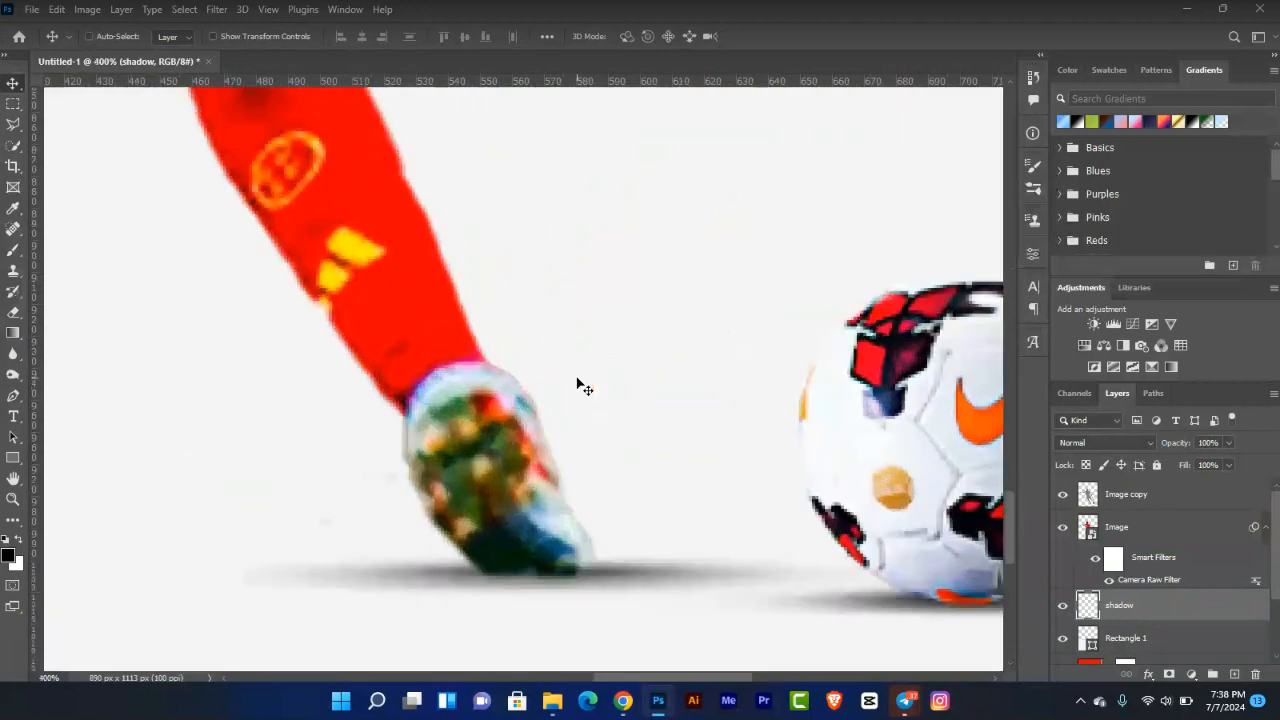
{"action": "scroll", "coordinate": [555, 372], "scroll_direction": "down", "scroll_amount": 2}
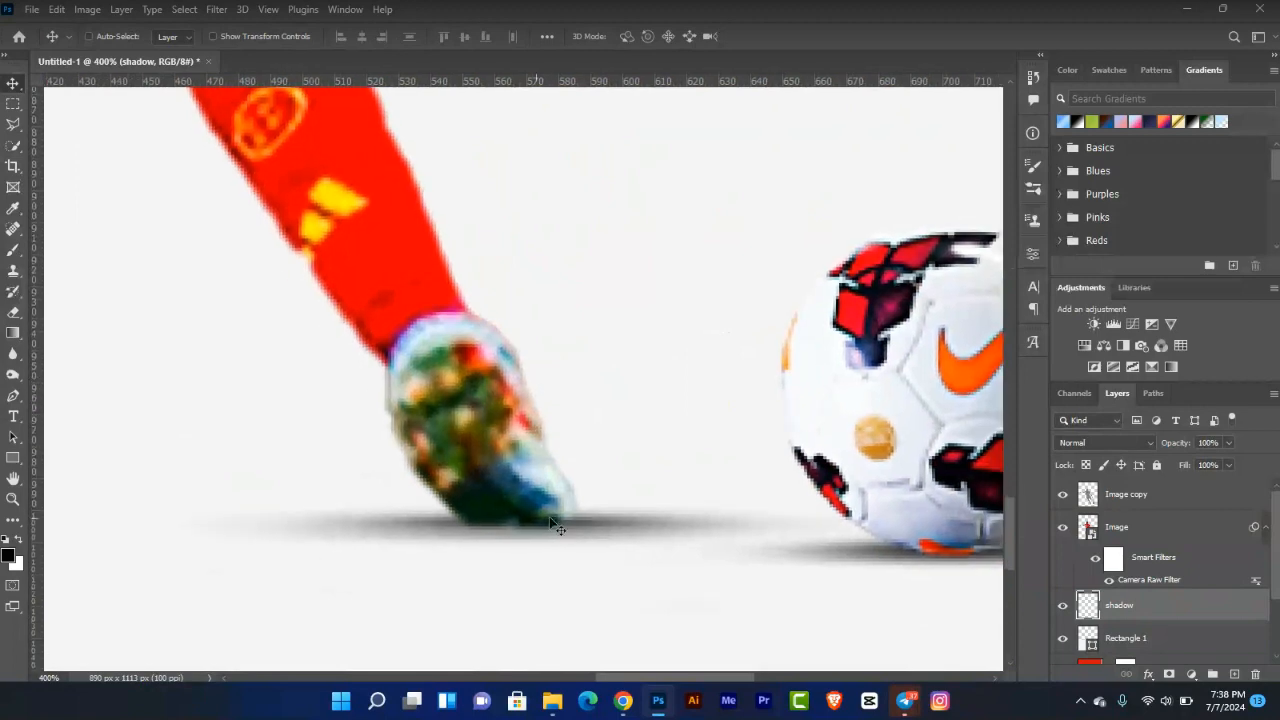
{"action": "left_click_drag", "start_coordinate": [715, 500], "coordinate": [531, 466]}
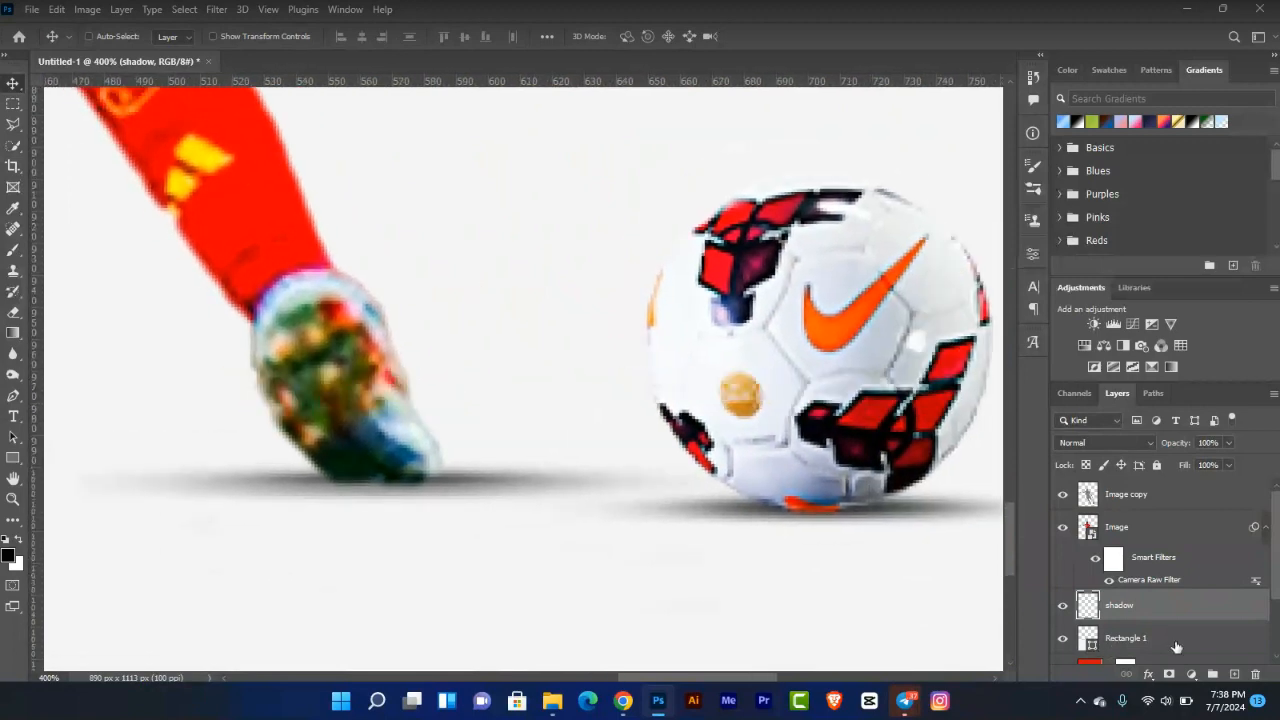
{"action": "left_click", "coordinate": [1235, 675]}
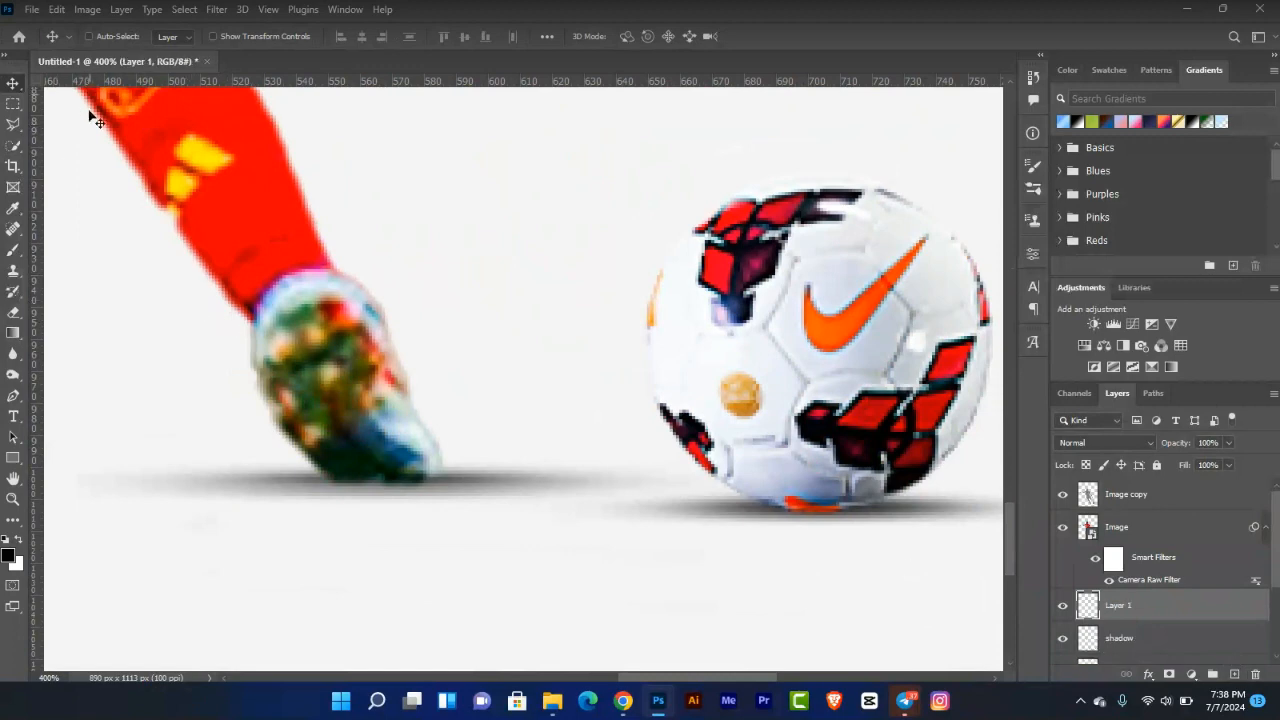
{"action": "key", "text": "b"}
{"action": "double_click", "coordinate": [1117, 605]}
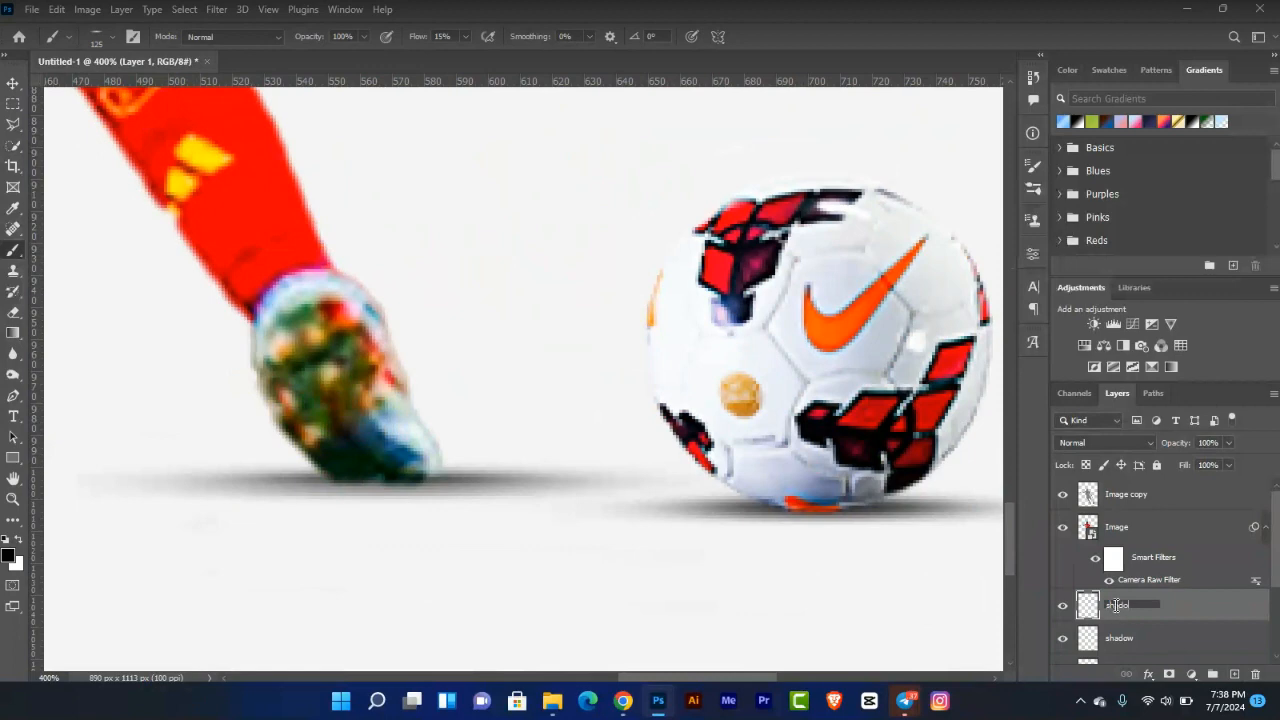
{"action": "key", "text": "Return"}
Reduce the soft brush to 20 px to fit the toe of the player's boot.
{"action": "left_click", "coordinate": [109, 44]}
{"action": "left_click", "coordinate": [108, 185]}
{"action": "left_click", "coordinate": [315, 221]}
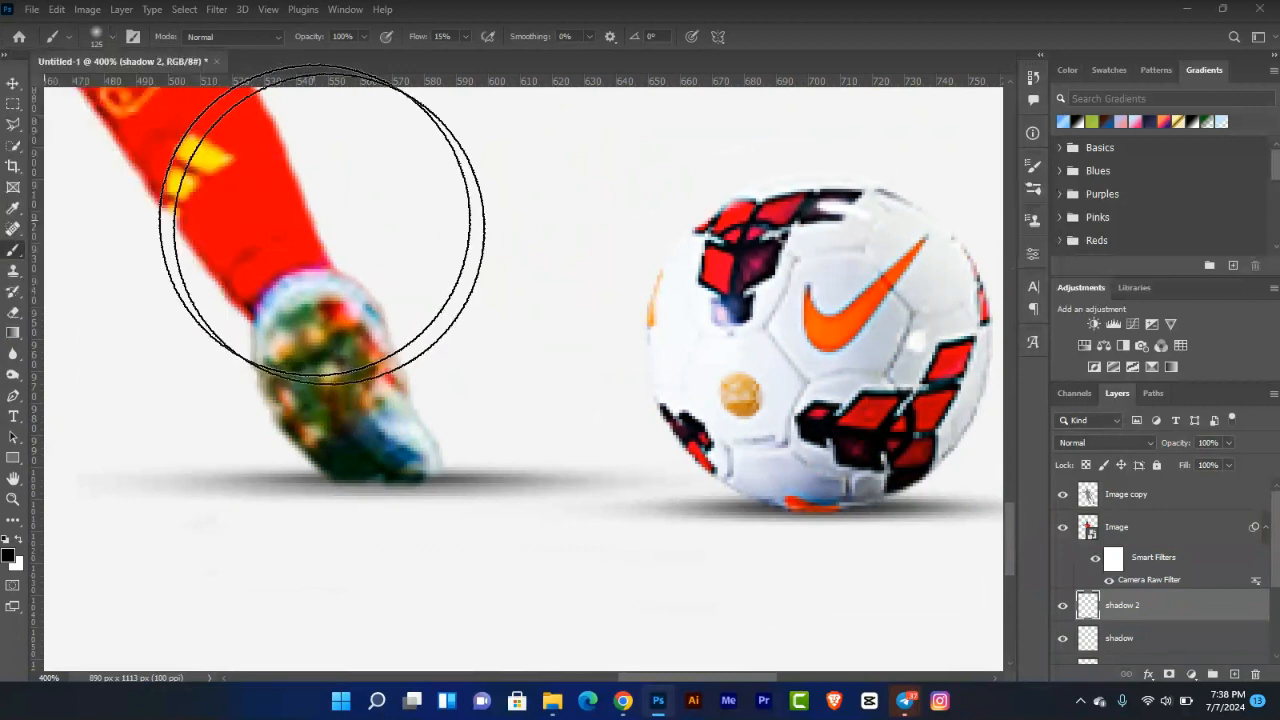
{"action": "key", "text": "bracketleft"}
{"action": "key", "text": "bracketleft"}
{"action": "key", "text": "bracketleft"}
{"action": "key", "text": "bracketleft"}
{"action": "key", "text": "bracketleft"}
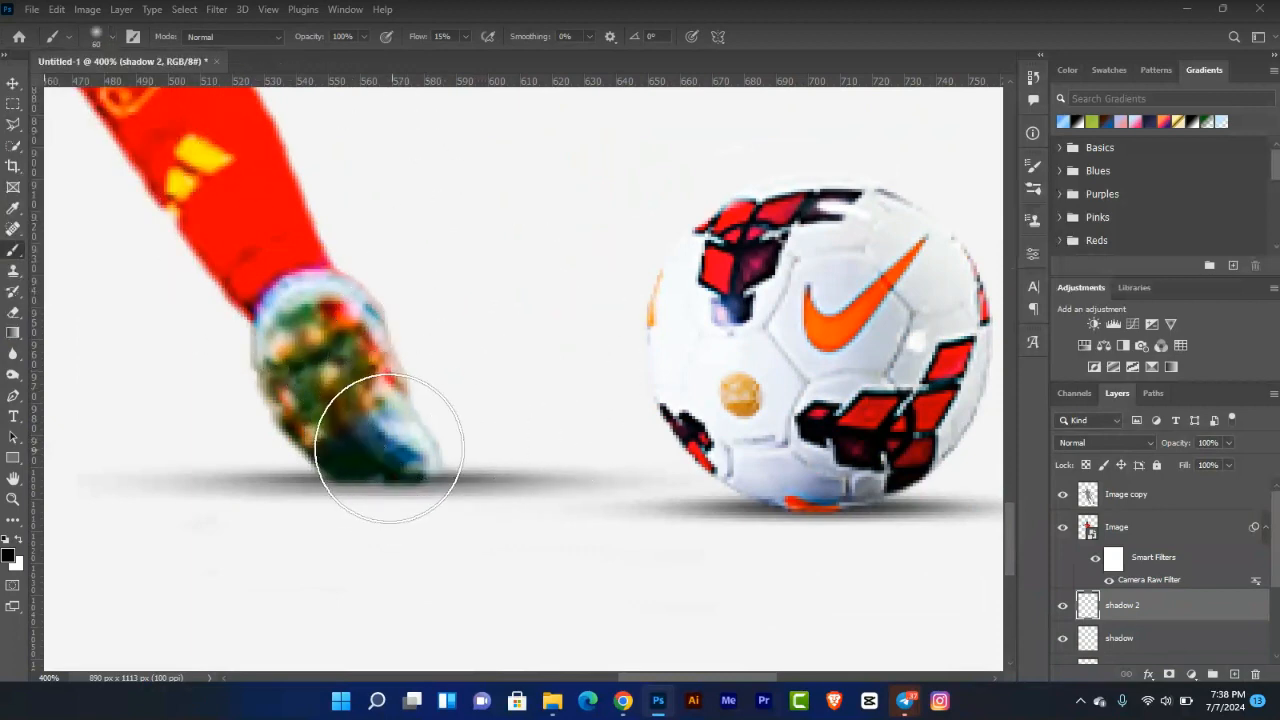
{"action": "key", "text": "bracketleft"}
{"action": "key", "text": "bracketleft"}
{"action": "key", "text": "bracketleft"}
{"action": "key", "text": "bracketleft"}
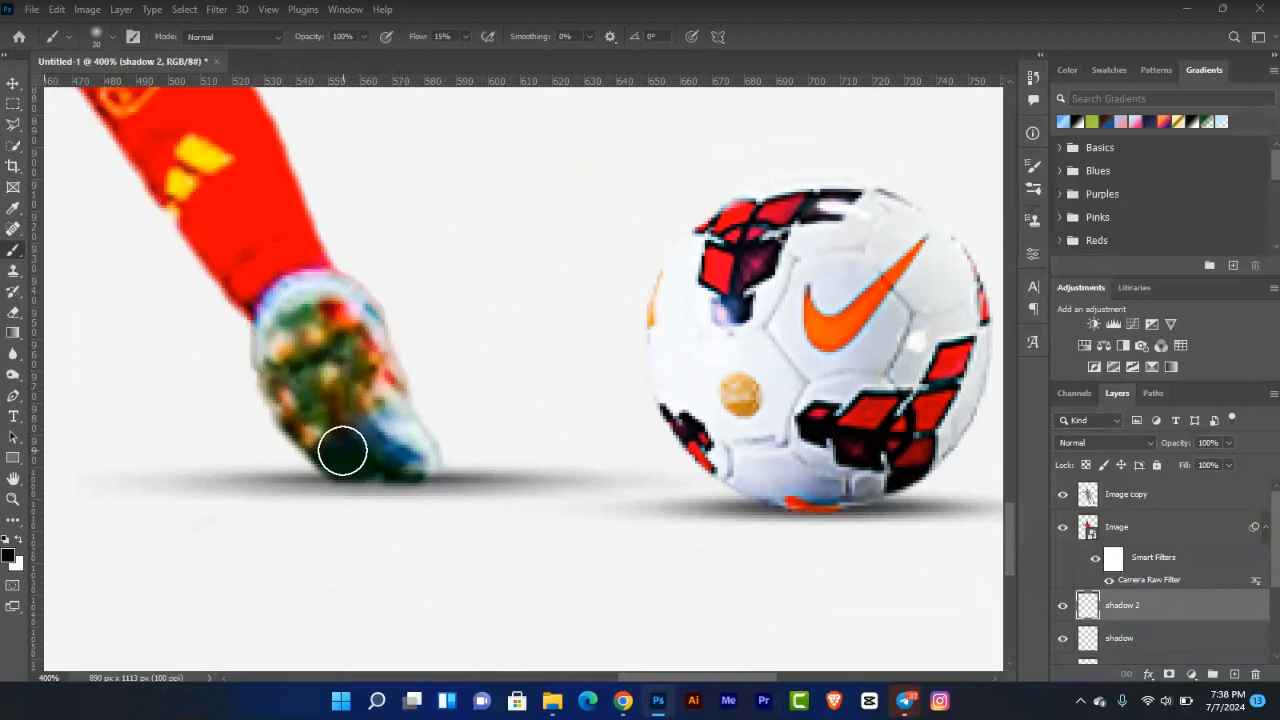
{"action": "mouse_move", "coordinate": [342, 452]}
{"action": "left_mouse_down"}
{"action": "mouse_move", "coordinate": [391, 469]}
{"action": "mouse_move", "coordinate": [386, 449]}
{"action": "mouse_move", "coordinate": [432, 487]}
{"action": "mouse_move", "coordinate": [396, 431]}
{"action": "mouse_move", "coordinate": [423, 482]}
{"action": "mouse_move", "coordinate": [406, 449]}
{"action": "left_mouse_up"}
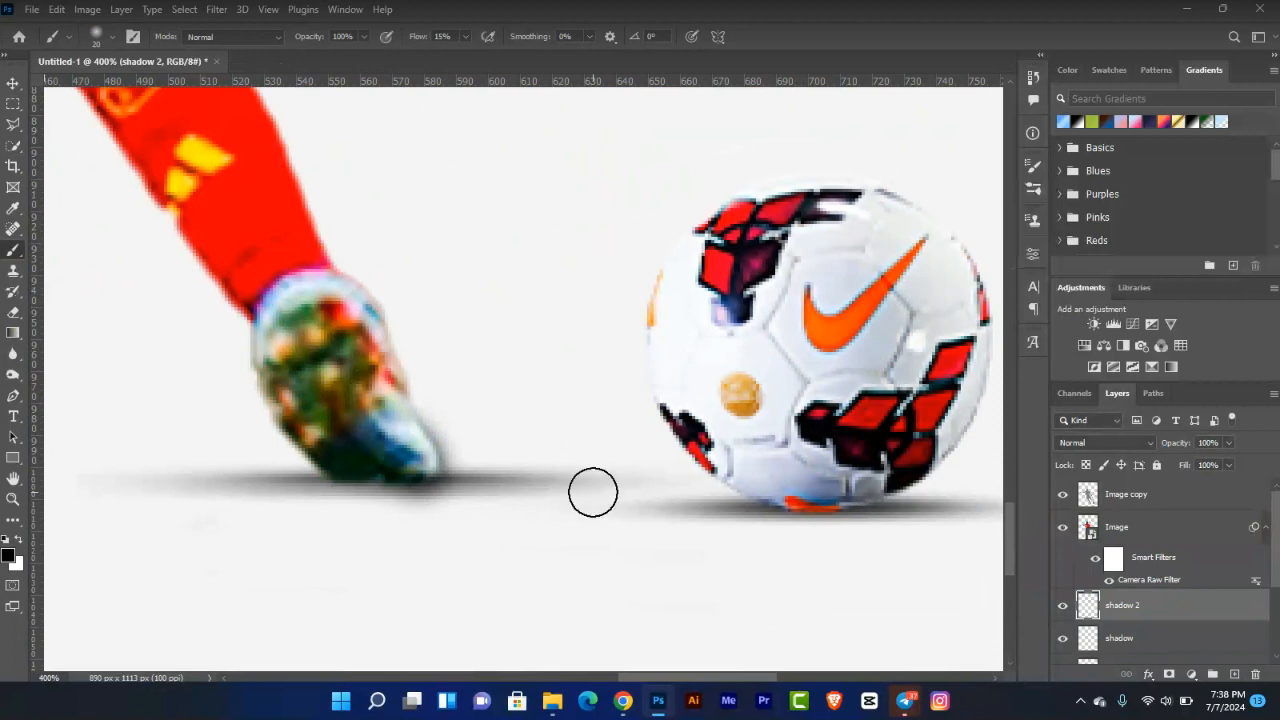
{"action": "left_click_drag", "start_coordinate": [1133, 612], "coordinate": [1138, 483]}
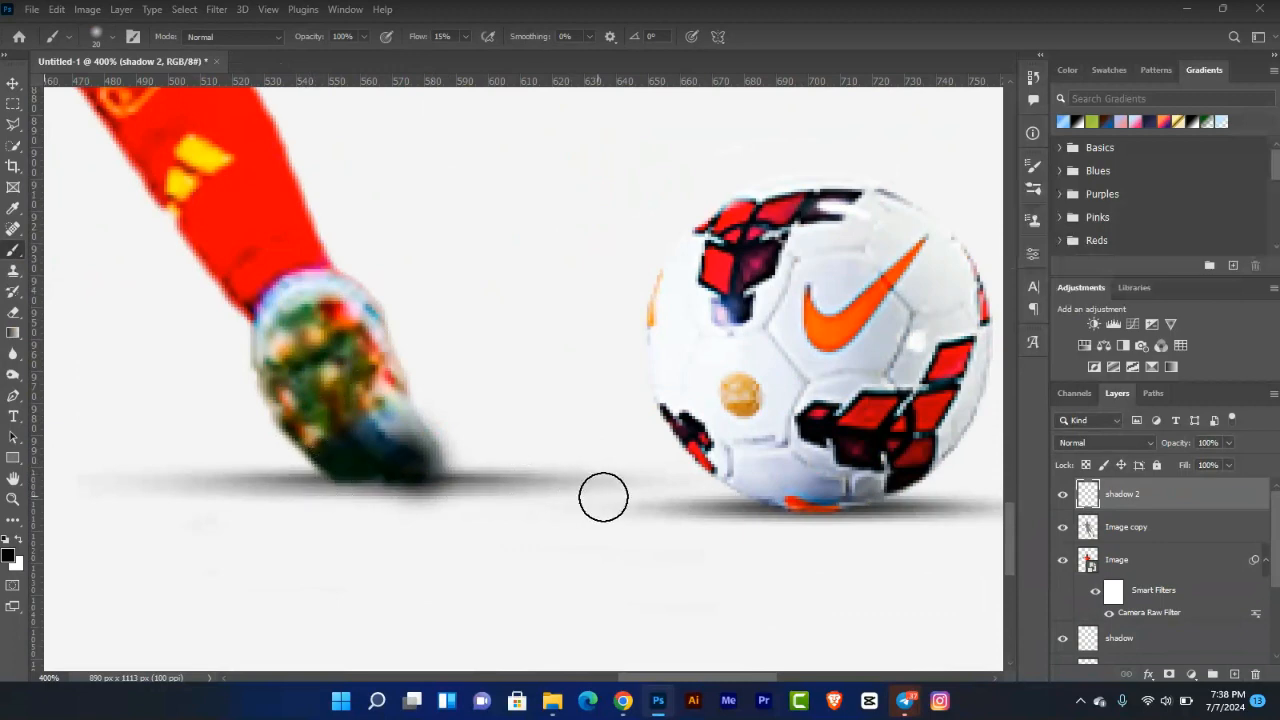
{"action": "key", "text": "ctrl+z"}
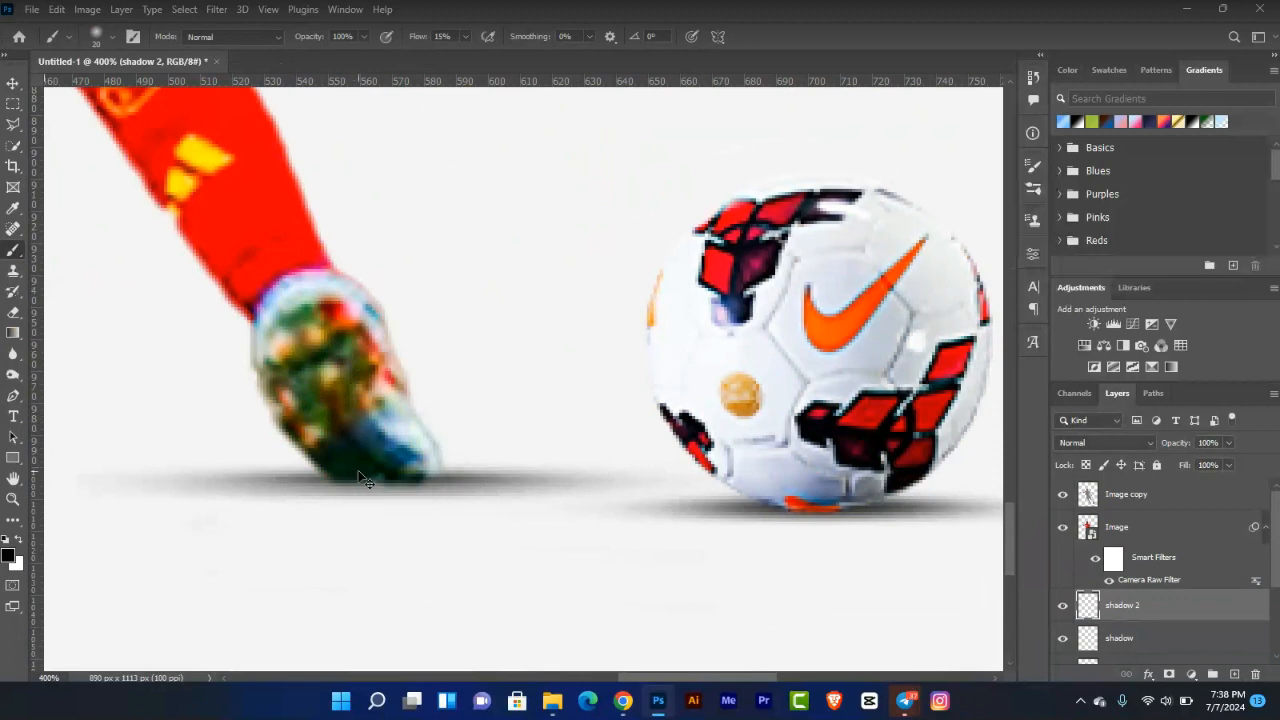
{"action": "key", "text": "ctrl+z"}
{"action": "key", "text": "ctrl+shift+z"}
Bring the shadow 2 layer to the front and brush soft dark shading onto the boot's toe and the ball's underside.
{"action": "key", "text": "ctrl+shift+bracketright"}
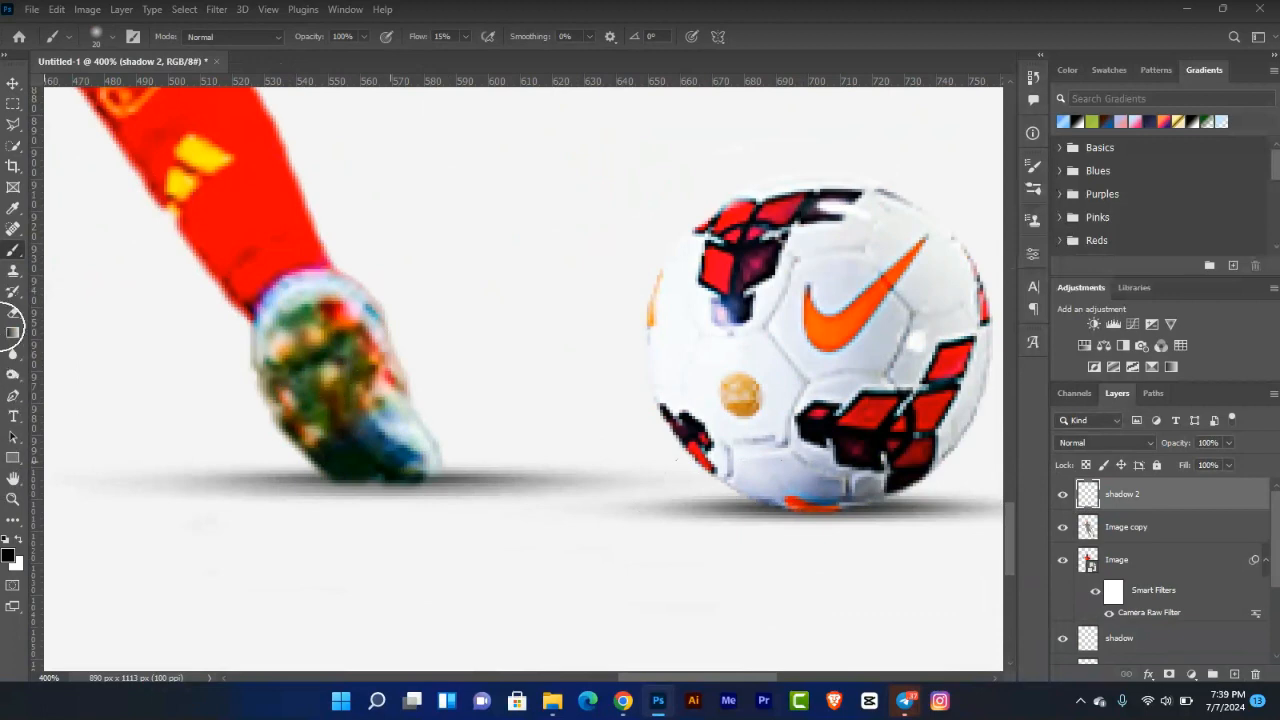
{"action": "mouse_move", "coordinate": [420, 446]}
{"action": "left_mouse_down"}
{"action": "mouse_move", "coordinate": [436, 466]}
{"action": "mouse_move", "coordinate": [426, 446]}
{"action": "left_mouse_up"}
{"action": "key", "text": "ctrl+z"}
{"action": "key", "text": "ctrl+z"}
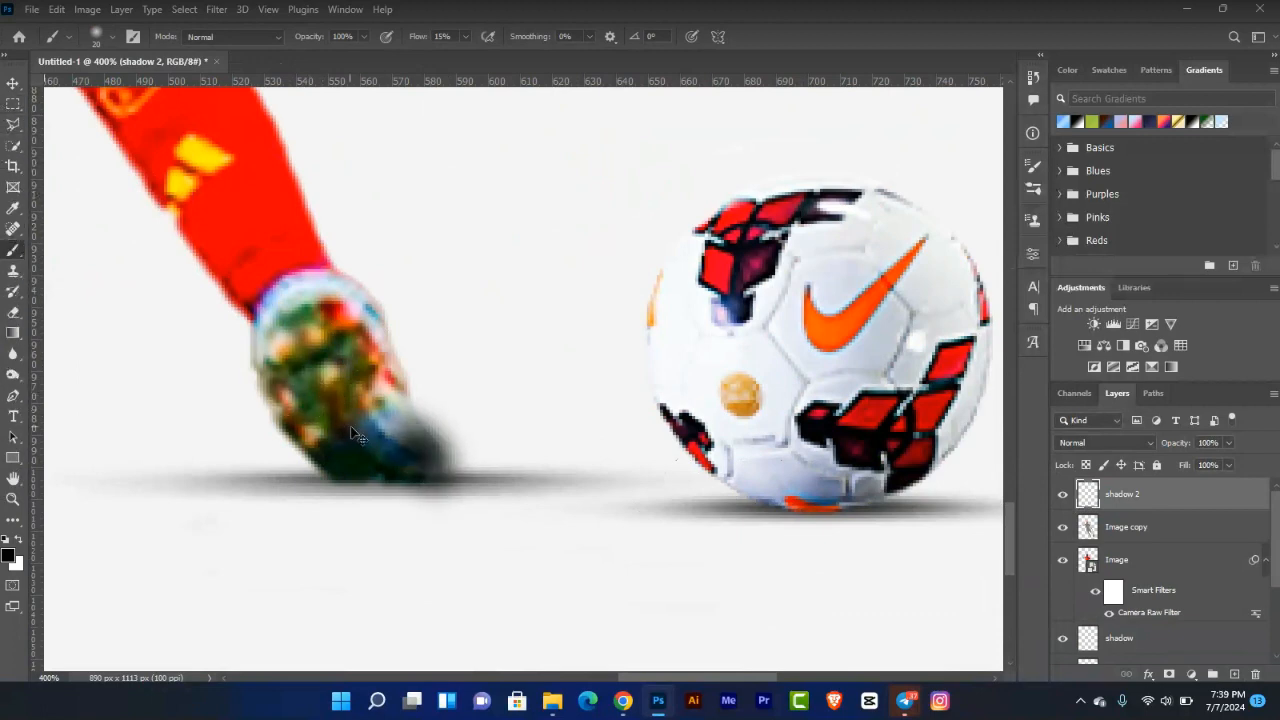
{"action": "key", "text": "ctrl+z"}
{"action": "key", "text": "ctrl+z"}
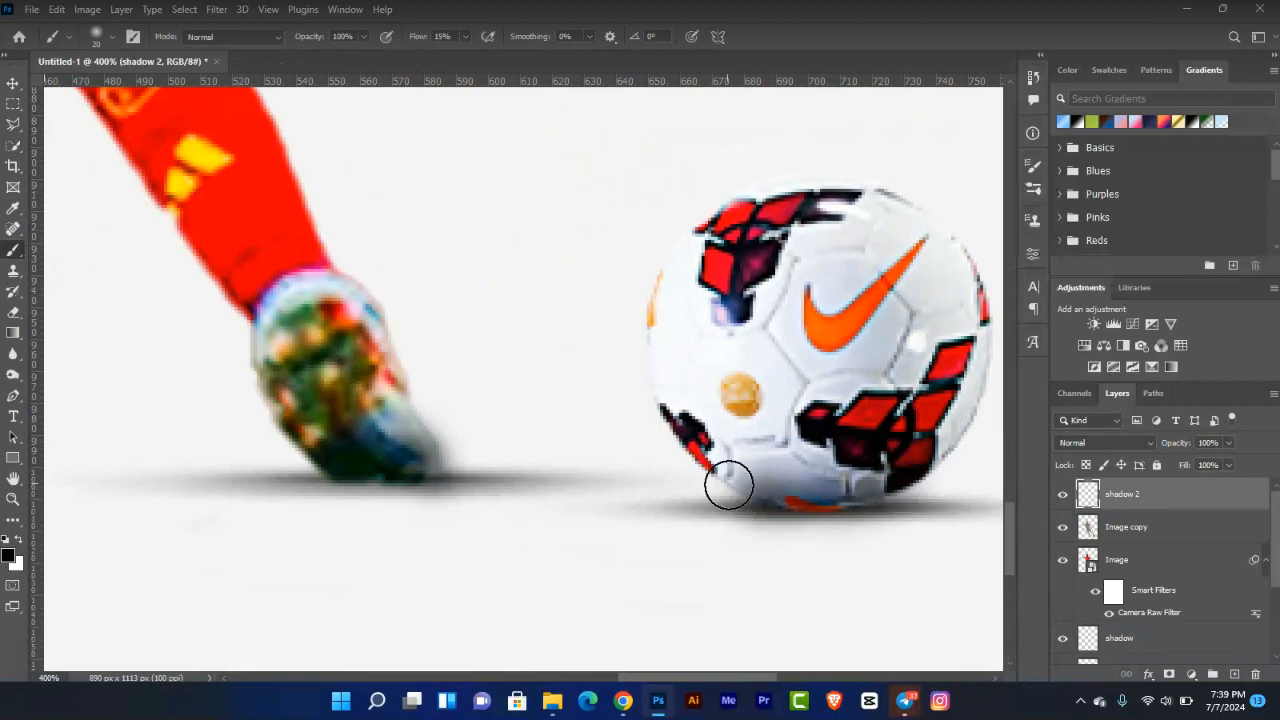
Lower the shadow 2 layer's opacity to 77% and toggle its visibility to compare the shading.
{"action": "key", "text": "ctrl+0"}
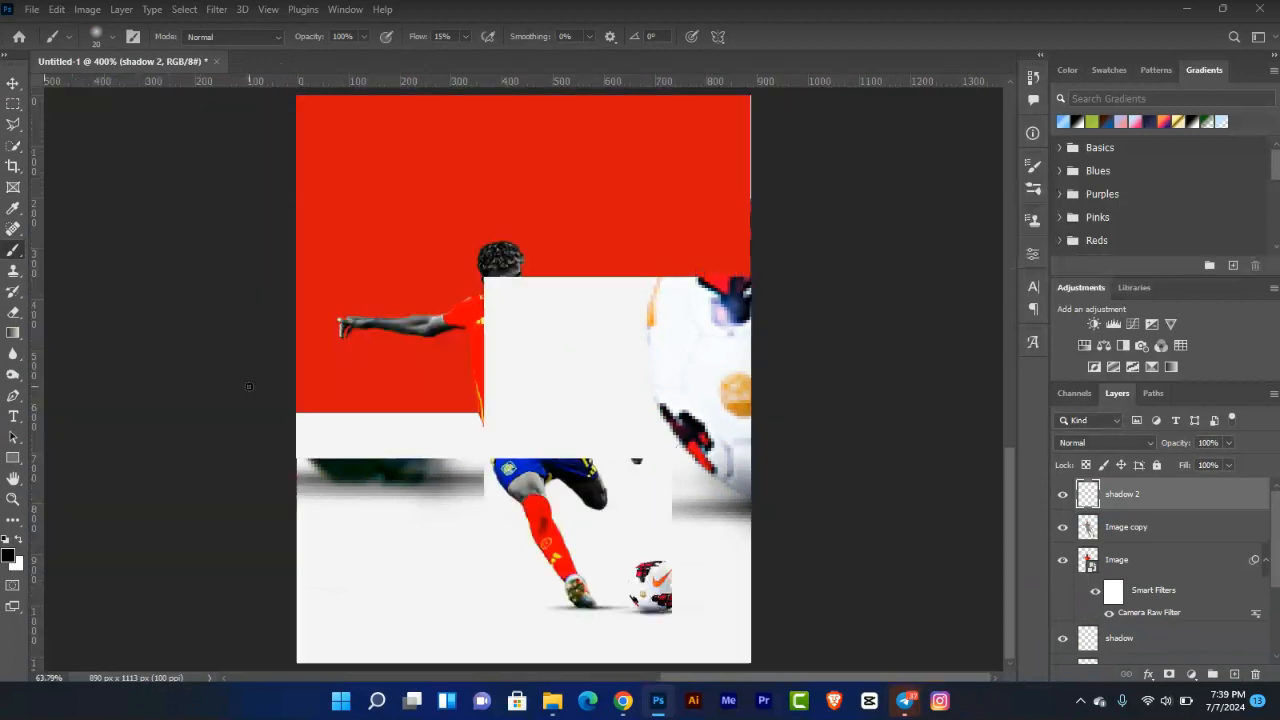
{"action": "key", "text": "v"}
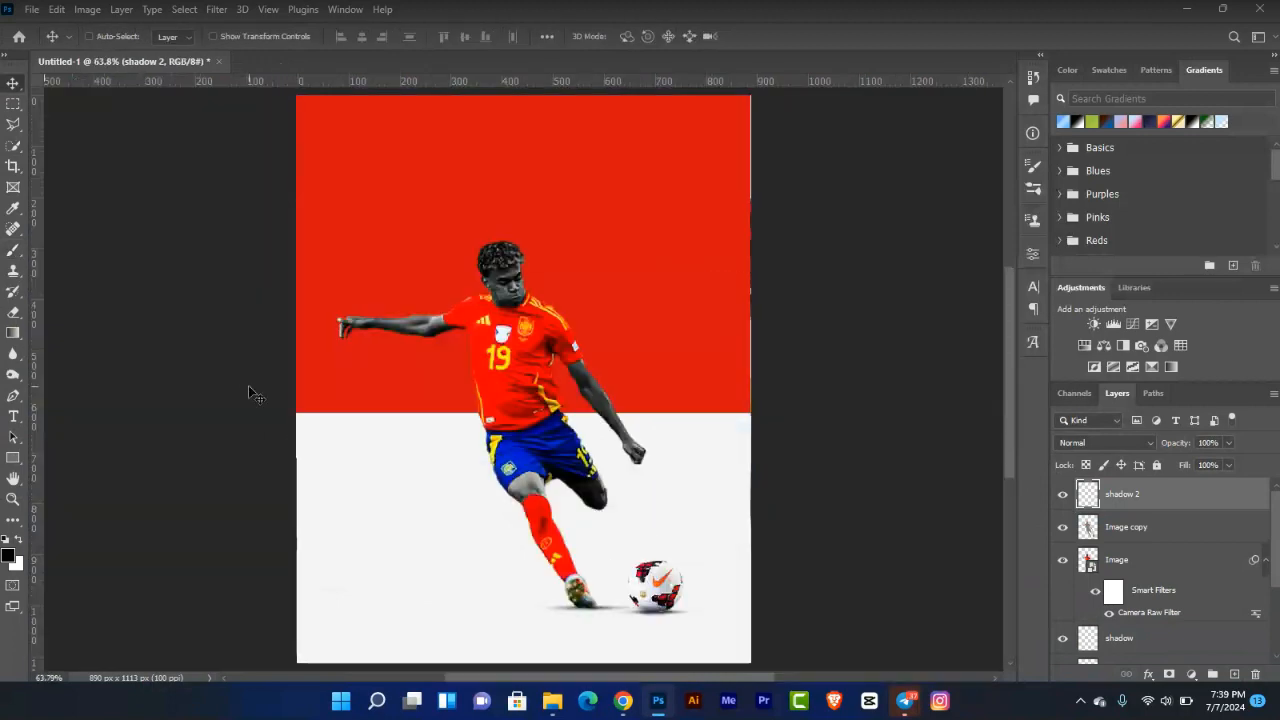
{"action": "left_click", "coordinate": [1061, 494]}
{"action": "left_click", "coordinate": [1062, 494]}
{"action": "left_click", "coordinate": [1228, 444]}
{"action": "left_click_drag", "start_coordinate": [1218, 458], "coordinate": [1206, 463]}
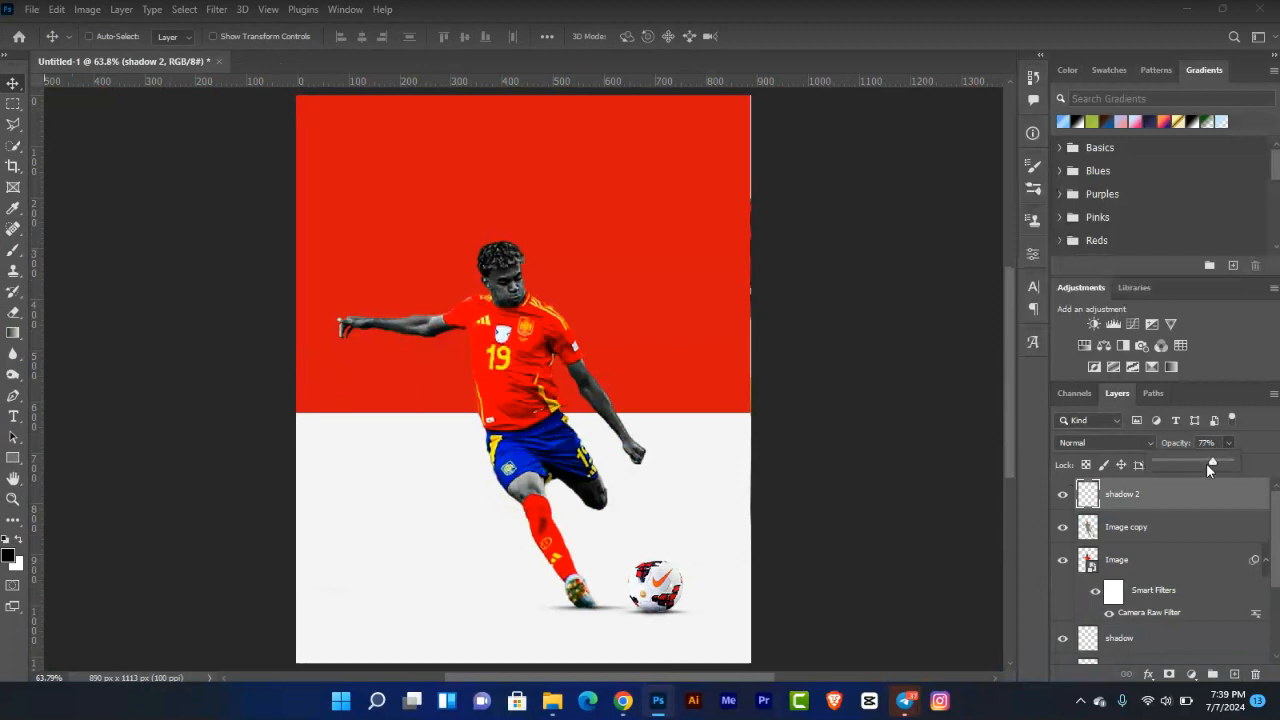
{"action": "left_click", "coordinate": [1064, 496]}
Group the player and shadow layers above Rectangle 1 and name the group "Image".
{"action": "left_click_drag", "start_coordinate": [1276, 521], "coordinate": [1277, 547]}
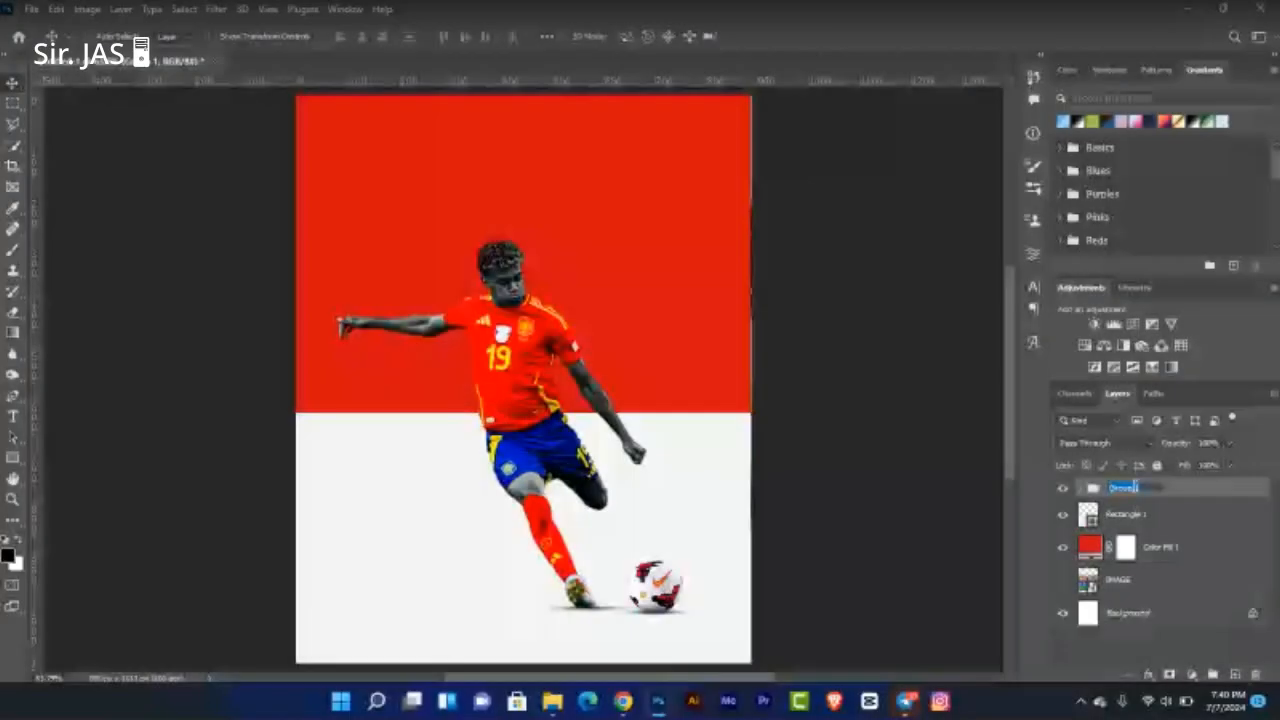
{"action": "type", "text": "Image"}
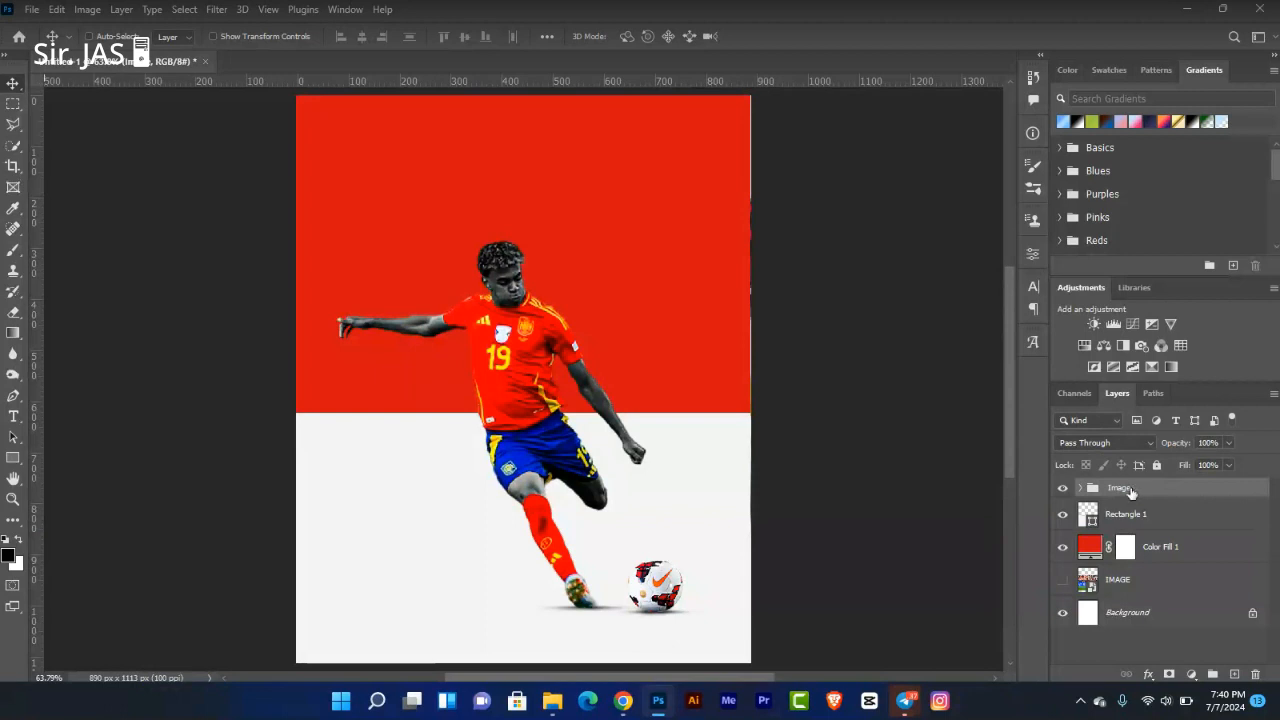
Add the text "19" in Gotham Black on the red area, layered directly above Rectangle 1.
{"action": "left_click", "coordinate": [1133, 517]}
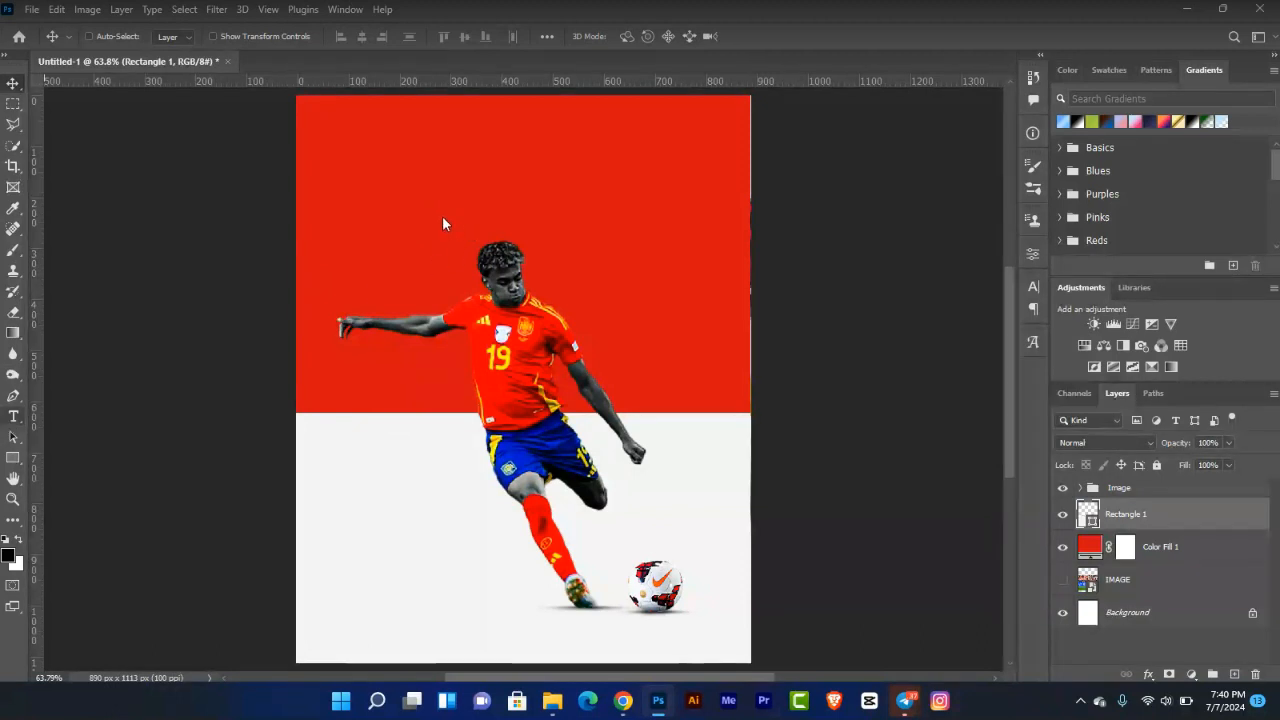
{"action": "key", "text": "t"}
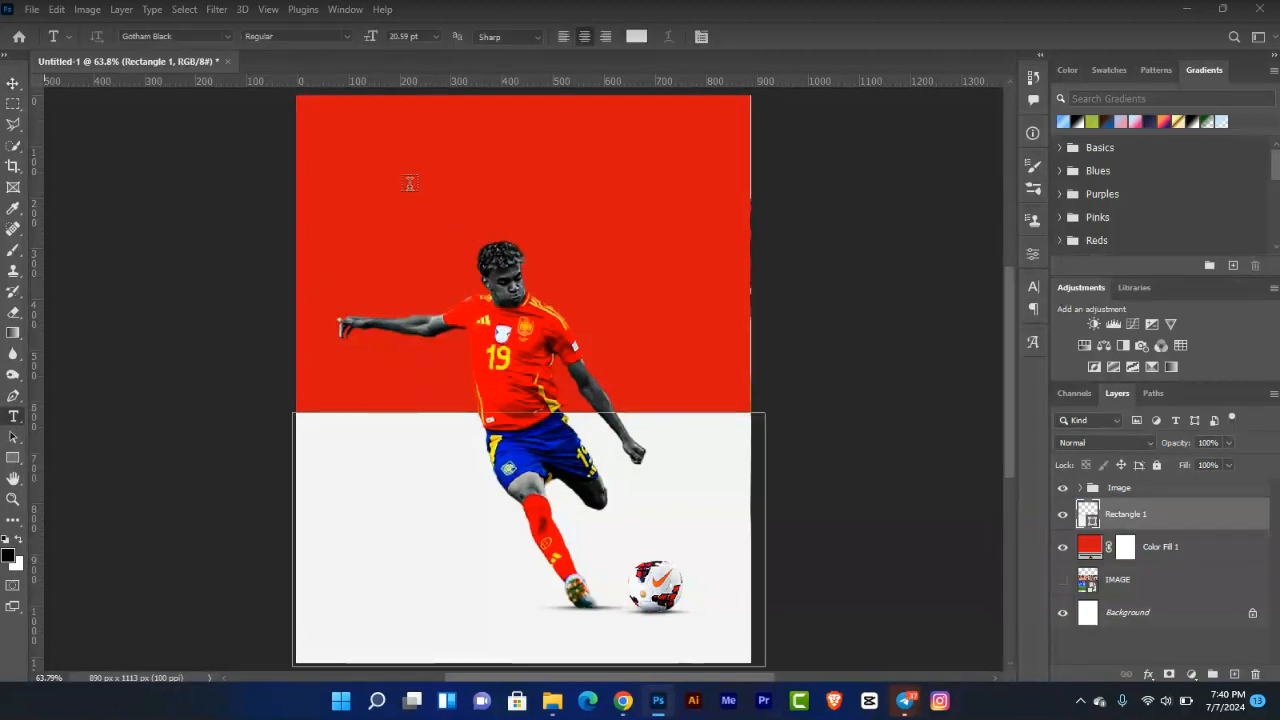
{"action": "left_click", "coordinate": [409, 184]}
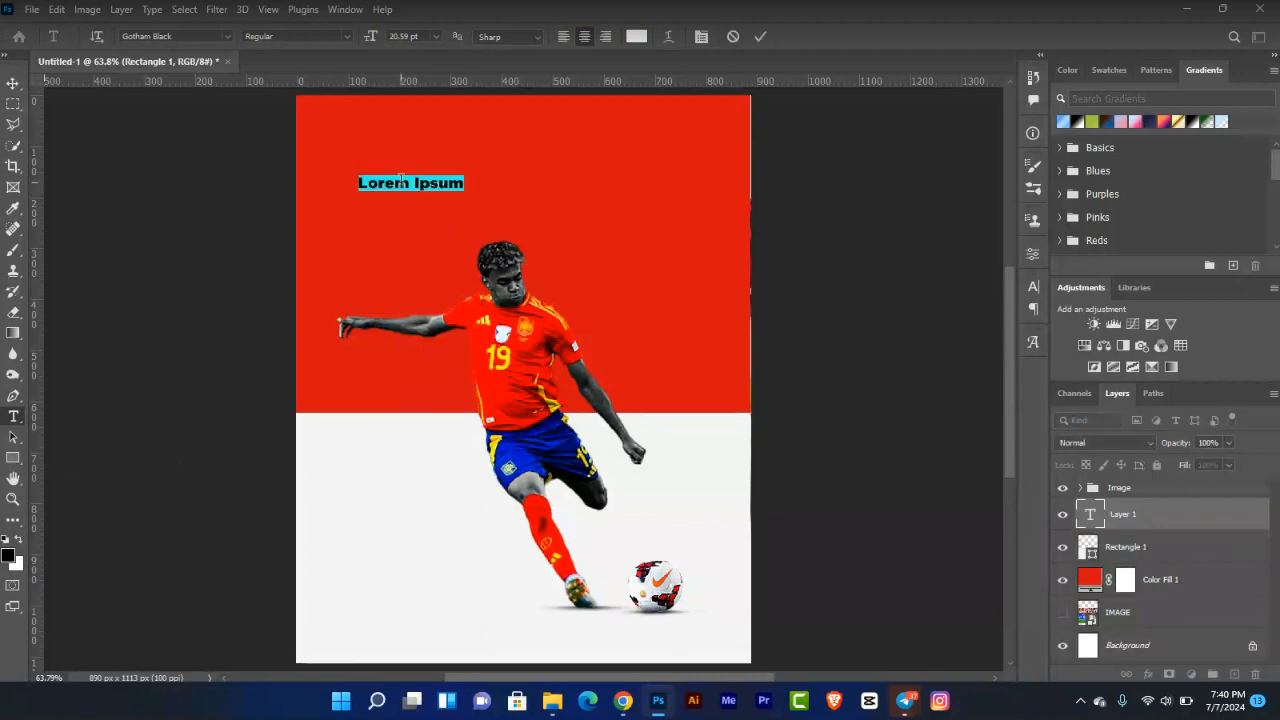
{"action": "key", "text": "BackSpace"}
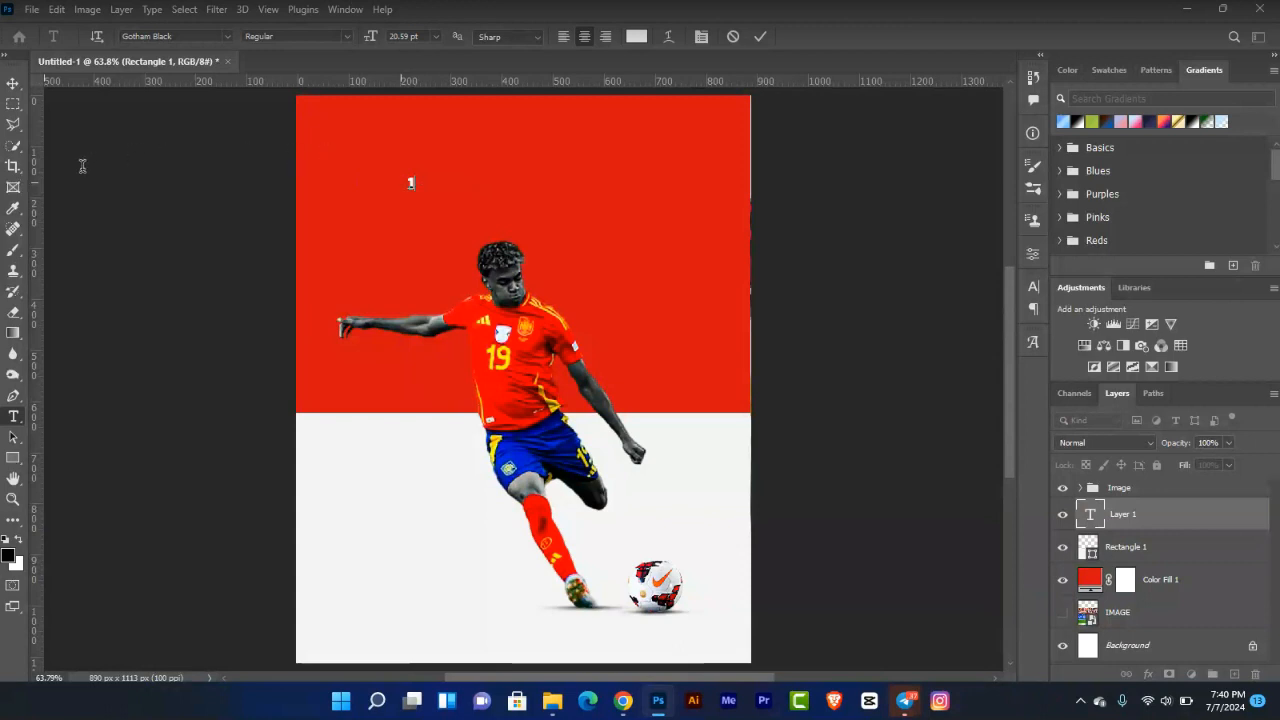
{"action": "type", "text": "19"}
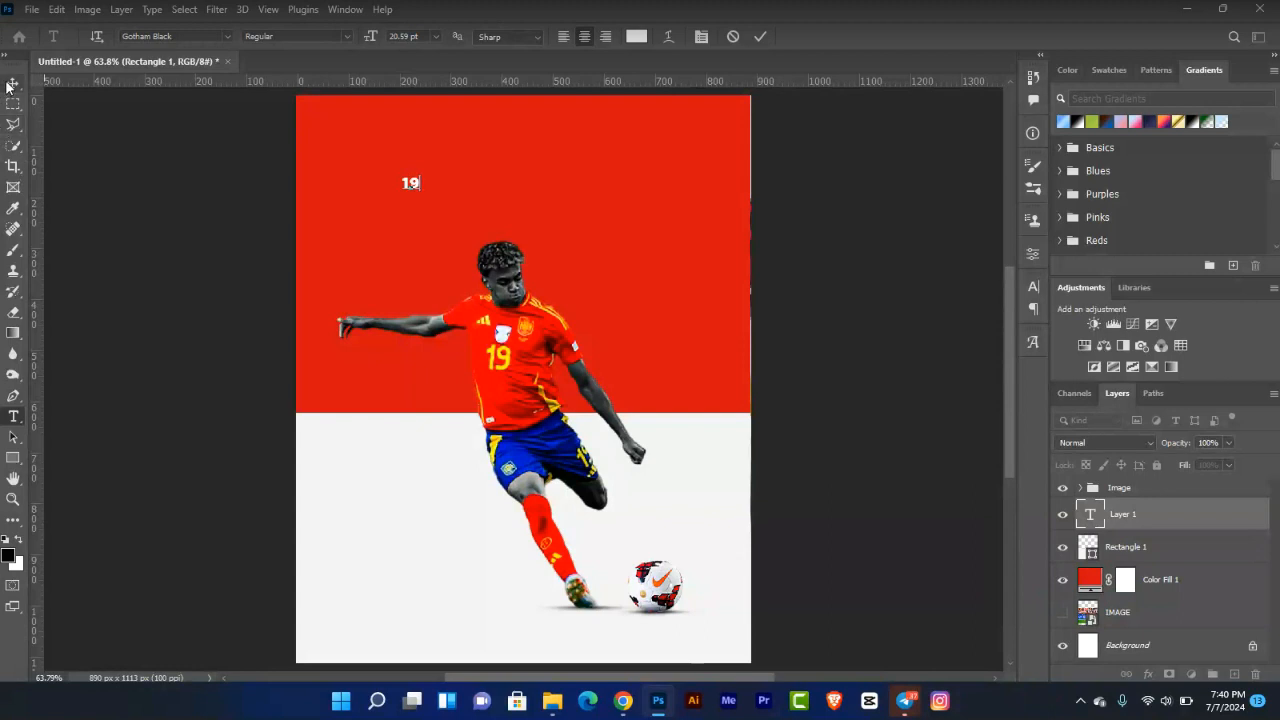
Scale the 19 up to about 355 pt and place it behind the player's upper body.
{"action": "left_click", "coordinate": [8, 85]}
{"action": "key", "text": "ctrl+t"}
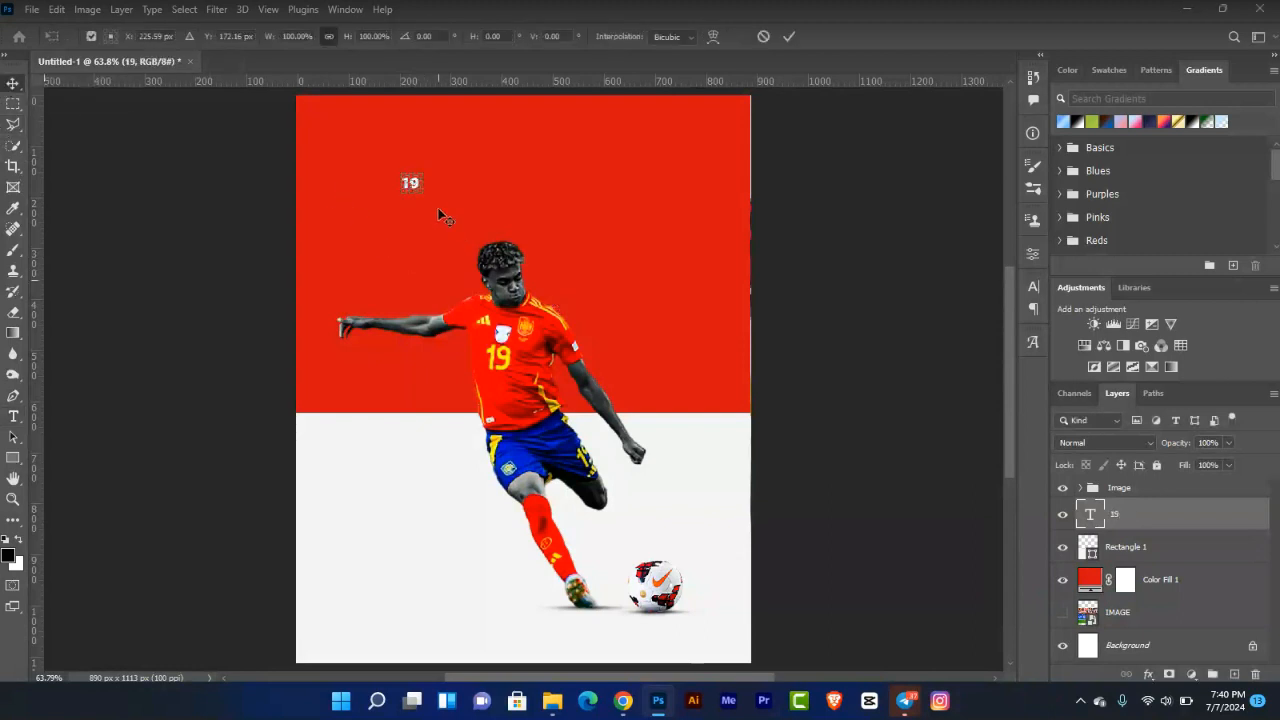
{"action": "left_click_drag", "start_coordinate": [423, 193], "coordinate": [714, 455]}
{"action": "left_click_drag", "start_coordinate": [636, 318], "coordinate": [595, 388]}
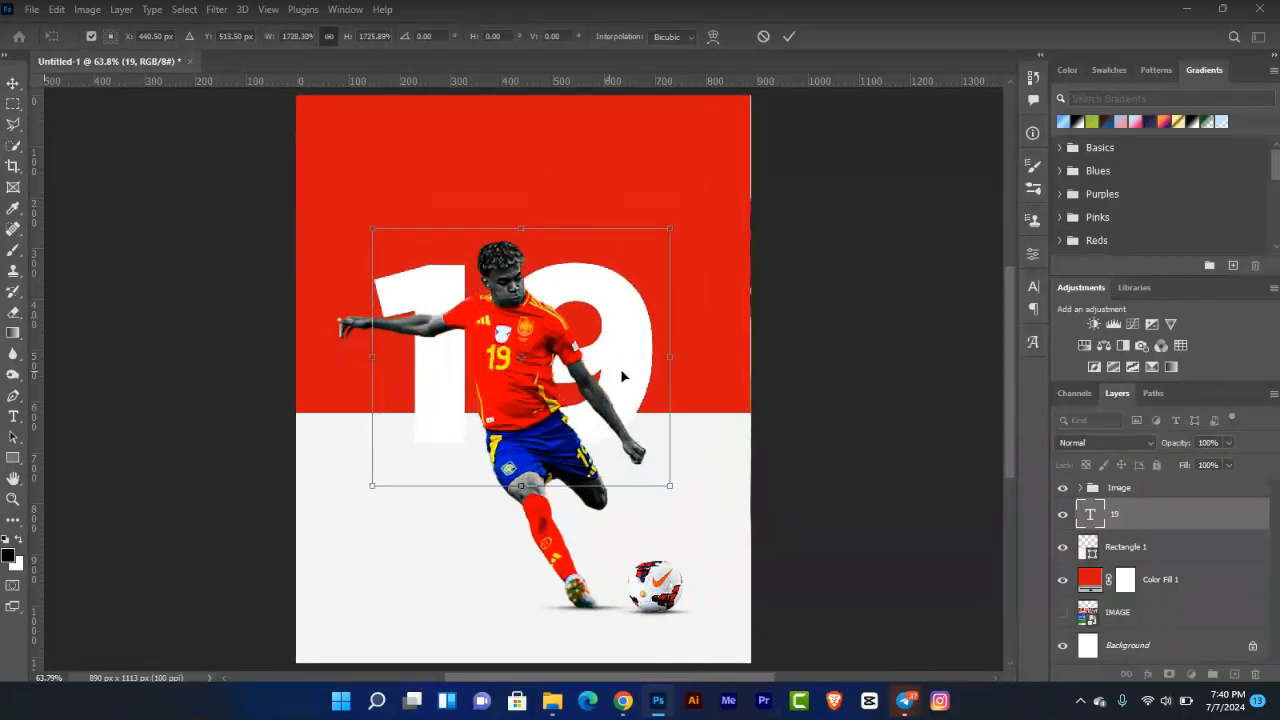
{"action": "key", "text": "Return"}
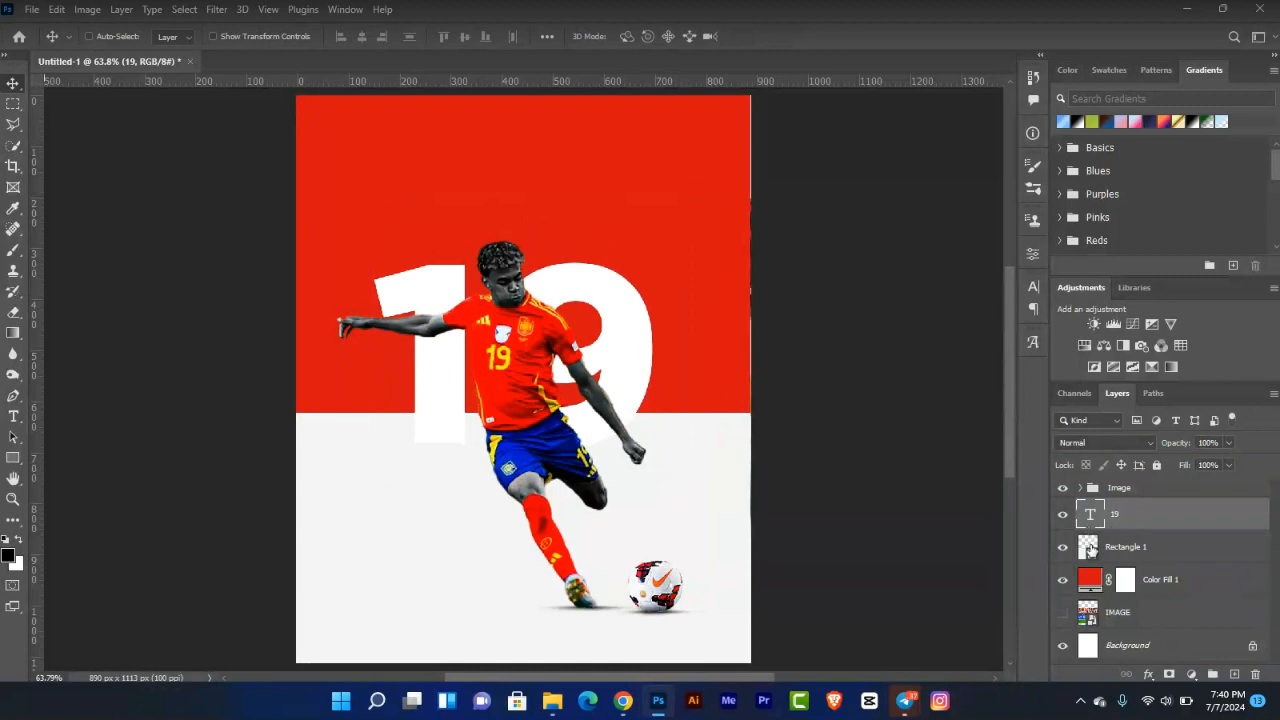
Set the 19's text color to f3f3f3 by sampling the off-white lower background.
{"action": "left_click", "coordinate": [1033, 292]}
{"action": "left_click", "coordinate": [1005, 380]}
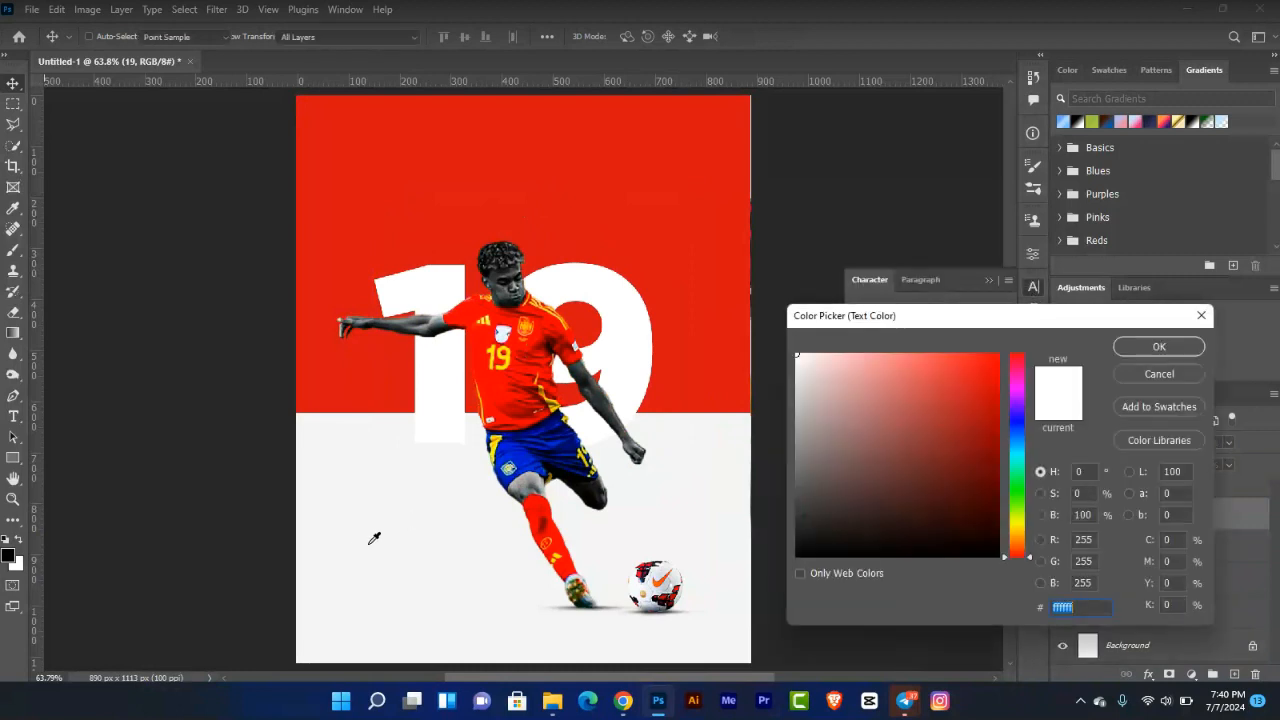
{"action": "left_click", "coordinate": [381, 541]}
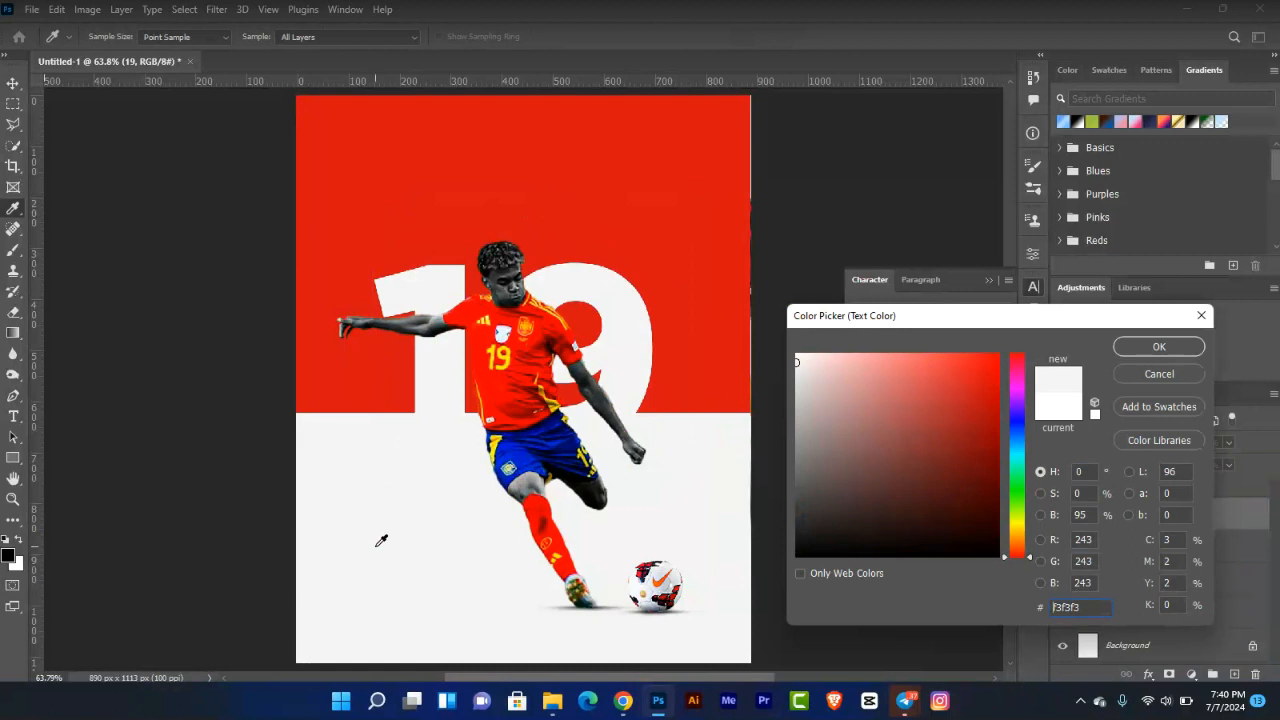
{"action": "left_click", "coordinate": [1142, 344]}
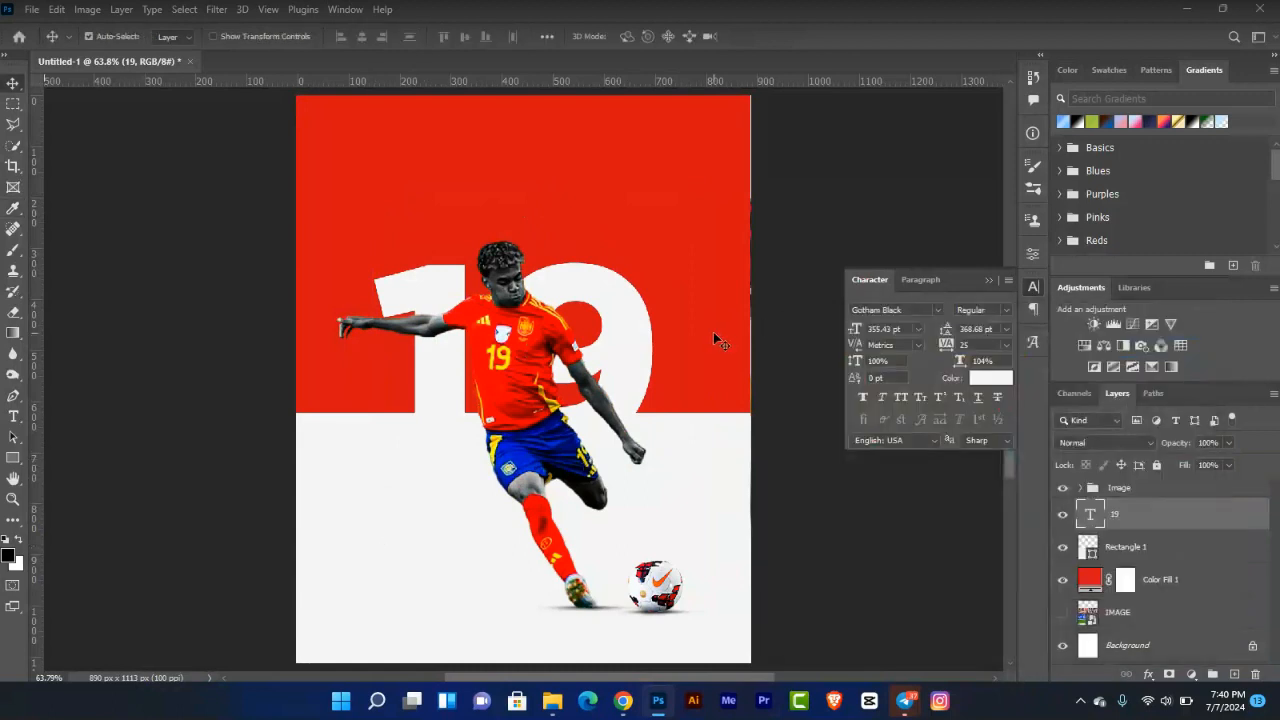
Enlarge the 19 to about 379 pt and adjust its position behind the player.
{"action": "key", "text": "ctrl+t"}
{"action": "left_click_drag", "start_coordinate": [533, 228], "coordinate": [522, 210]}
{"action": "left_click_drag", "start_coordinate": [615, 307], "coordinate": [620, 303]}
{"action": "key", "text": "Return"}
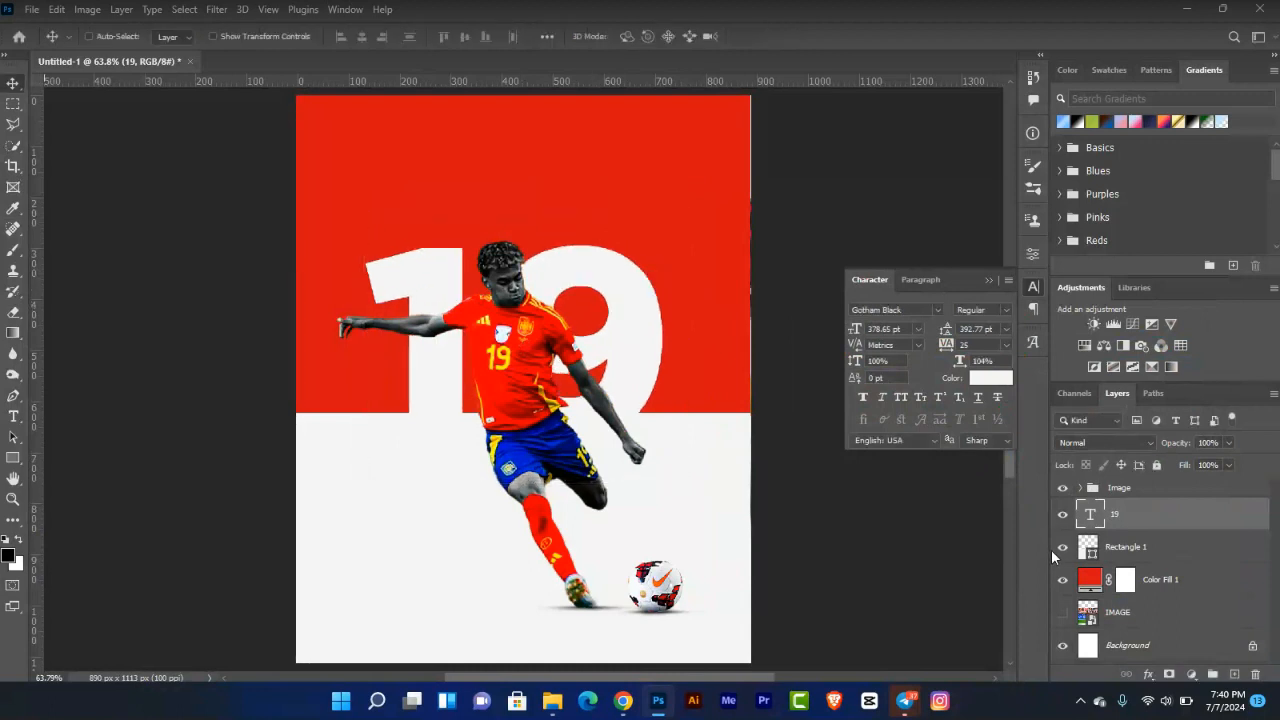
Try blue and yellow sampled from the player's shorts as the Color Fill 1 background color, and cancel the color change.
{"action": "double_click", "coordinate": [1092, 580]}
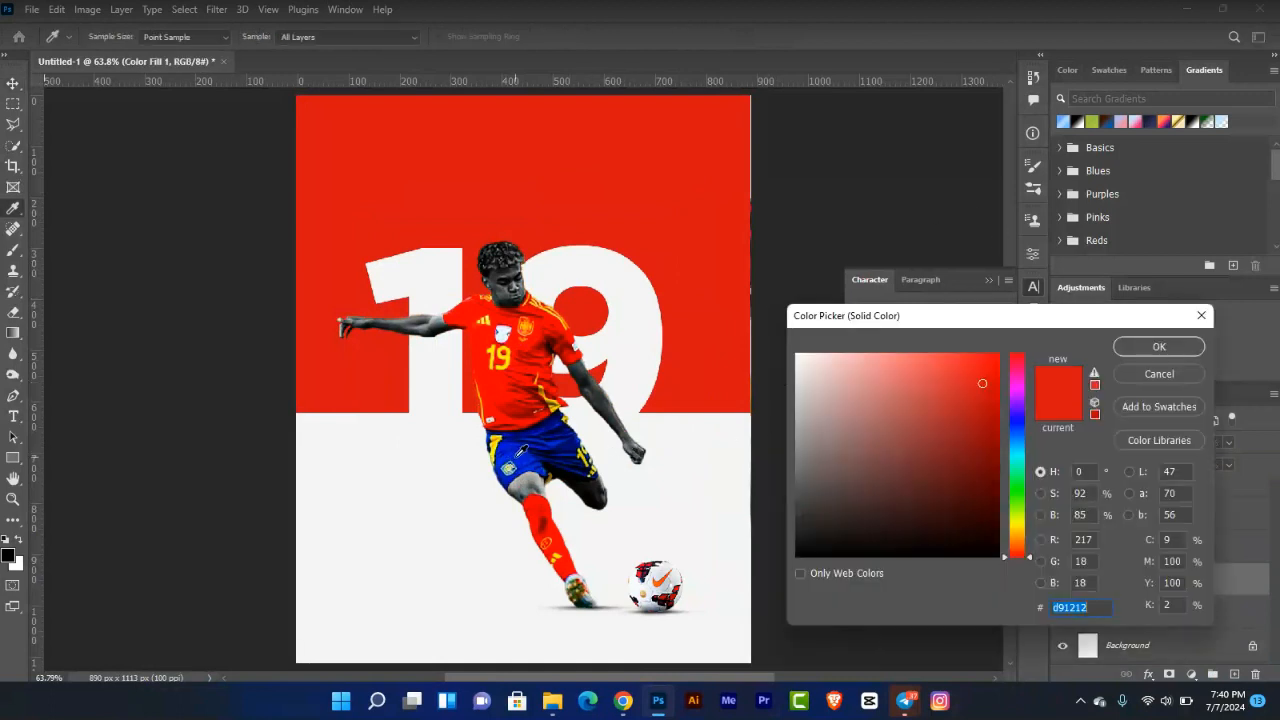
{"action": "type", "text": "001fd7"}
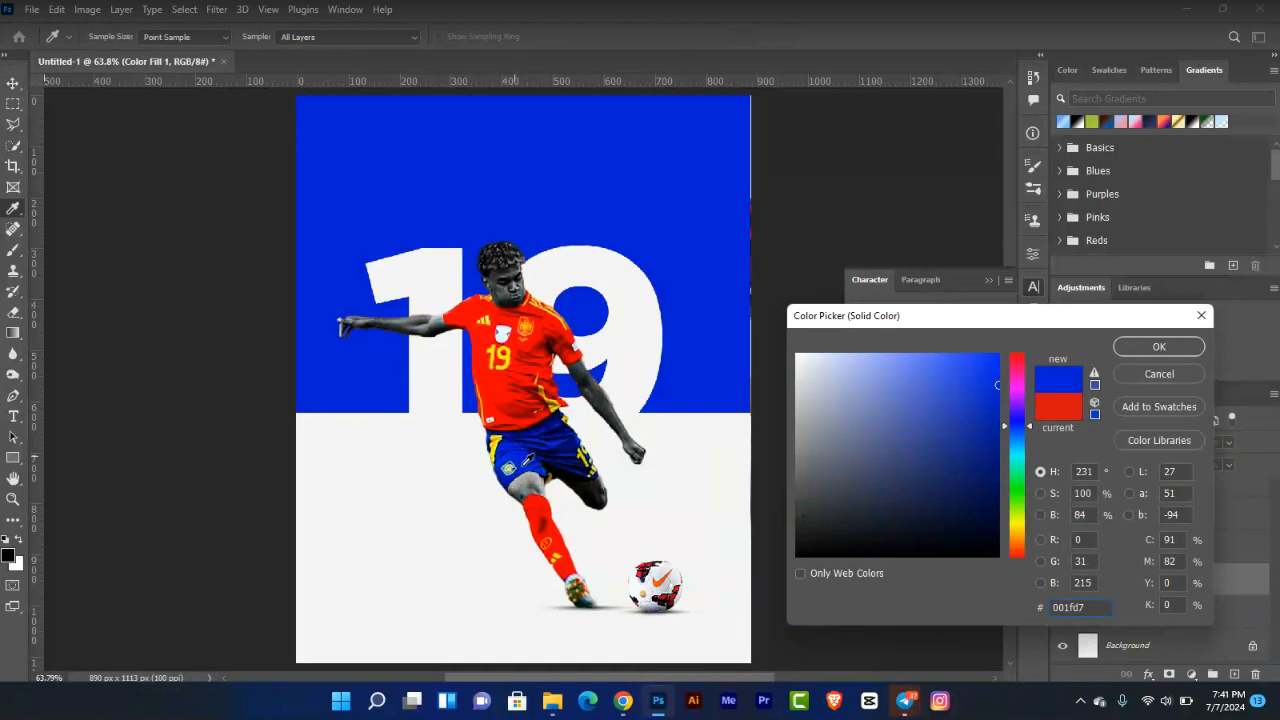
{"action": "left_click", "coordinate": [514, 445]}
{"action": "left_click", "coordinate": [496, 440]}
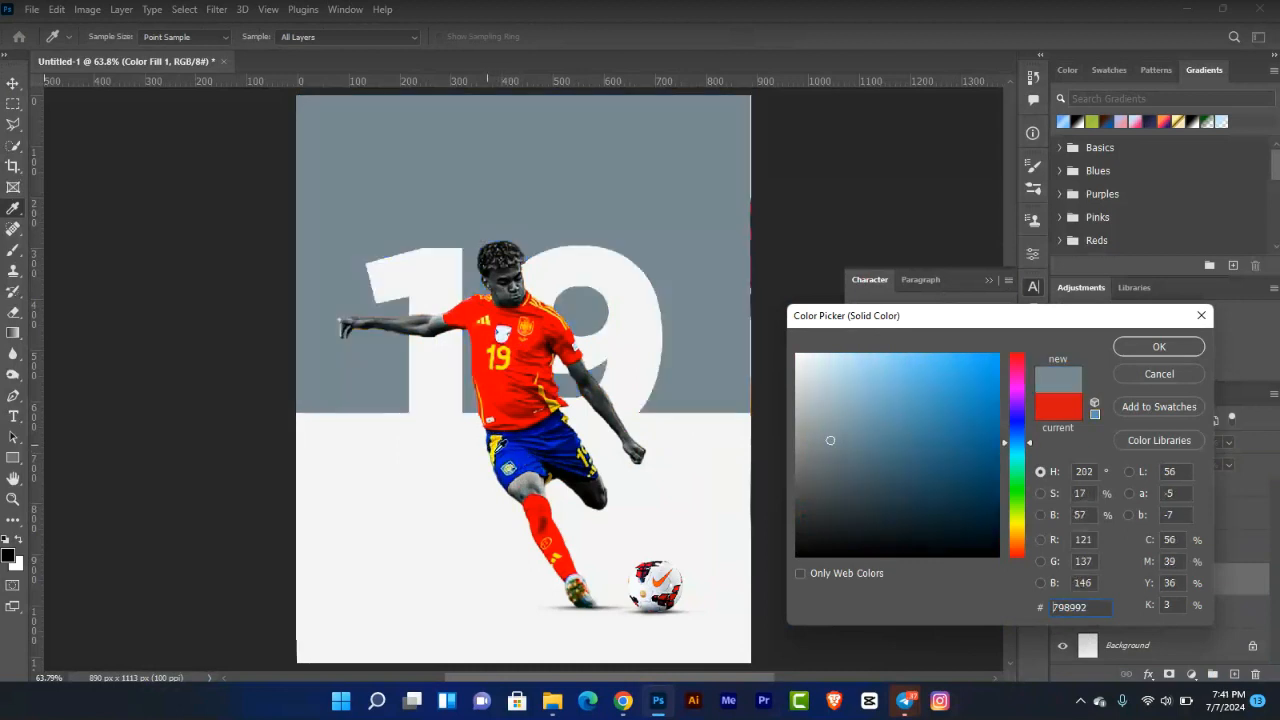
{"action": "left_click", "coordinate": [494, 443]}
{"action": "left_click", "coordinate": [492, 443]}
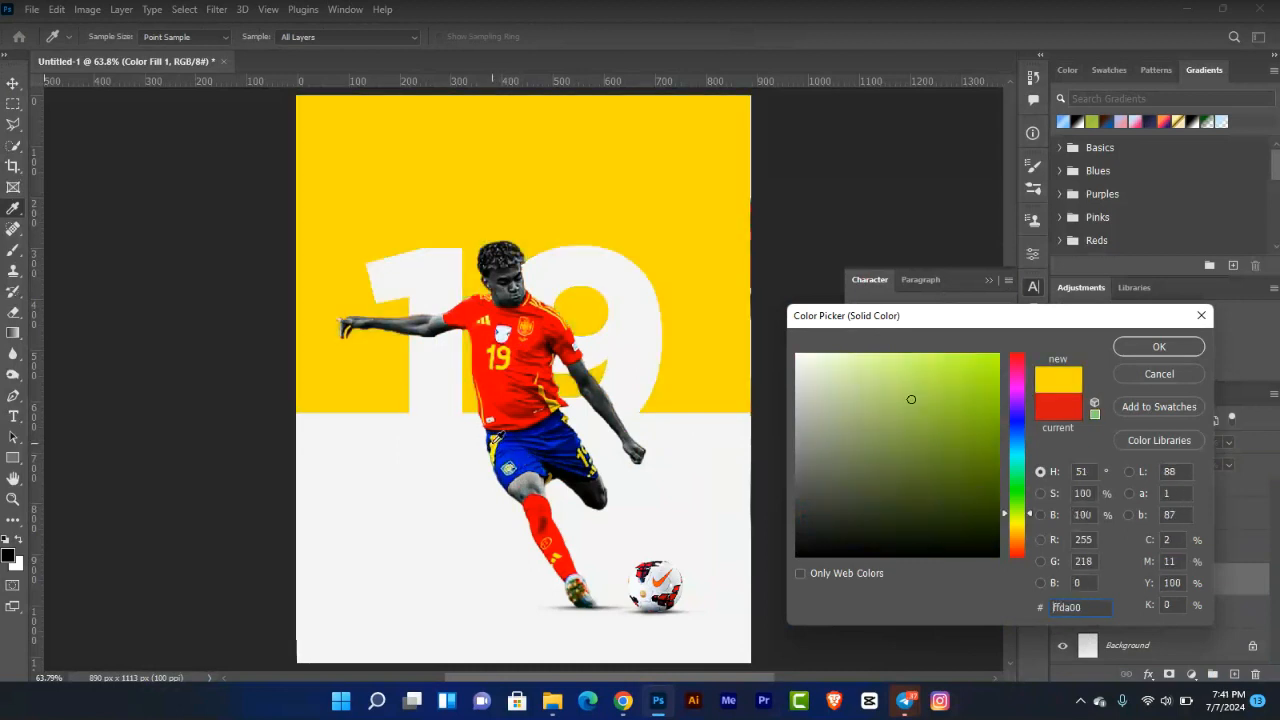
{"action": "left_click", "coordinate": [526, 460]}
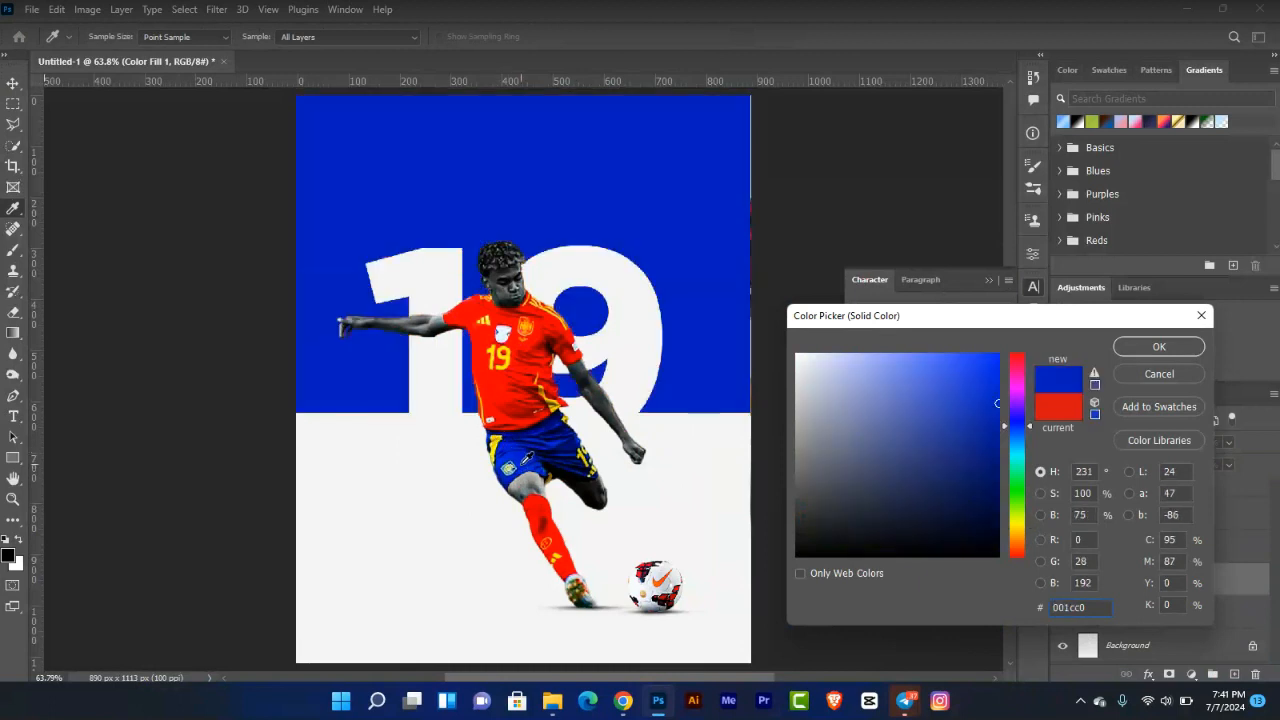
{"action": "left_click", "coordinate": [1065, 406]}
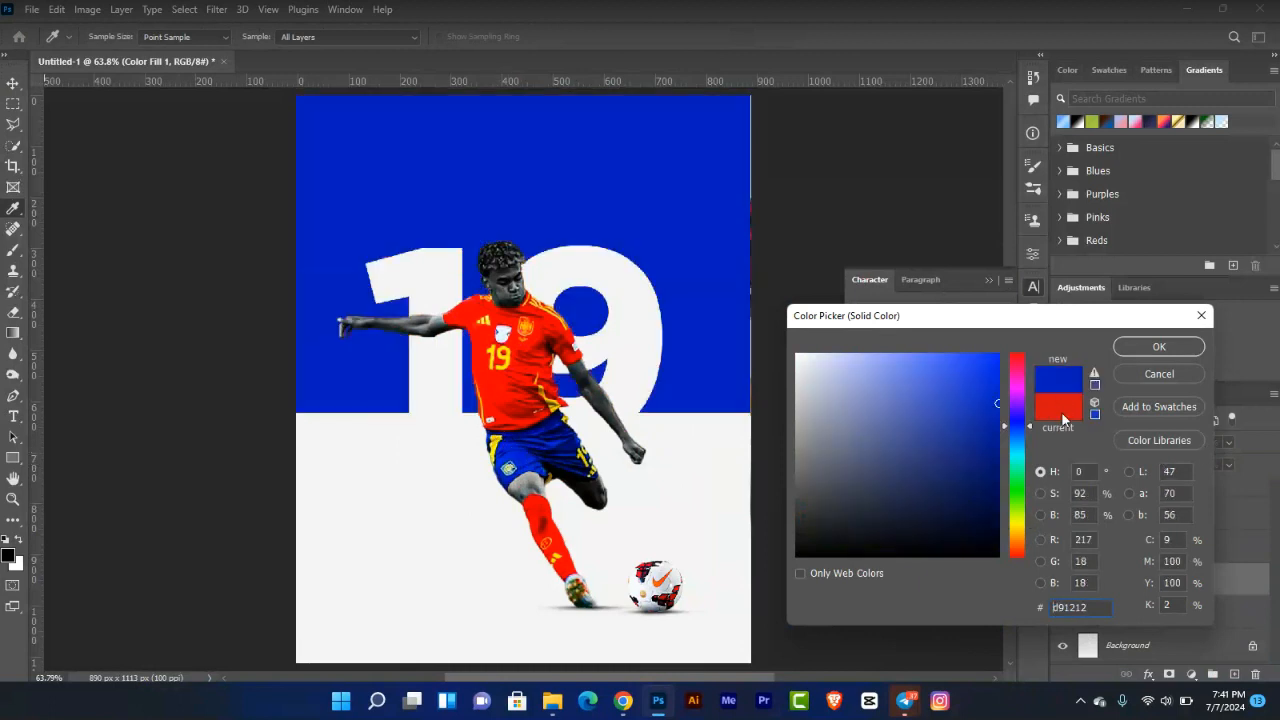
{"action": "left_click", "coordinate": [1192, 324]}
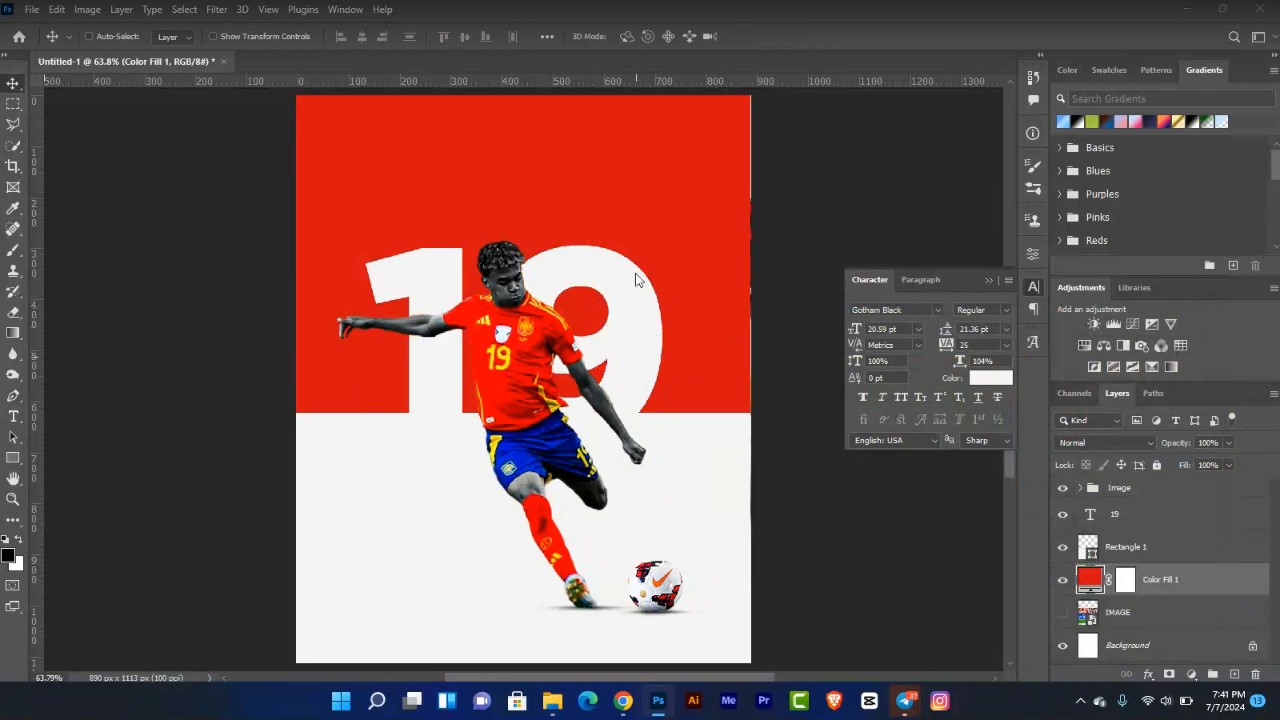
Enlarge the 19 text layer to about 421 pt and reposition it behind the player.
{"action": "key", "text": "ctrl+t"}
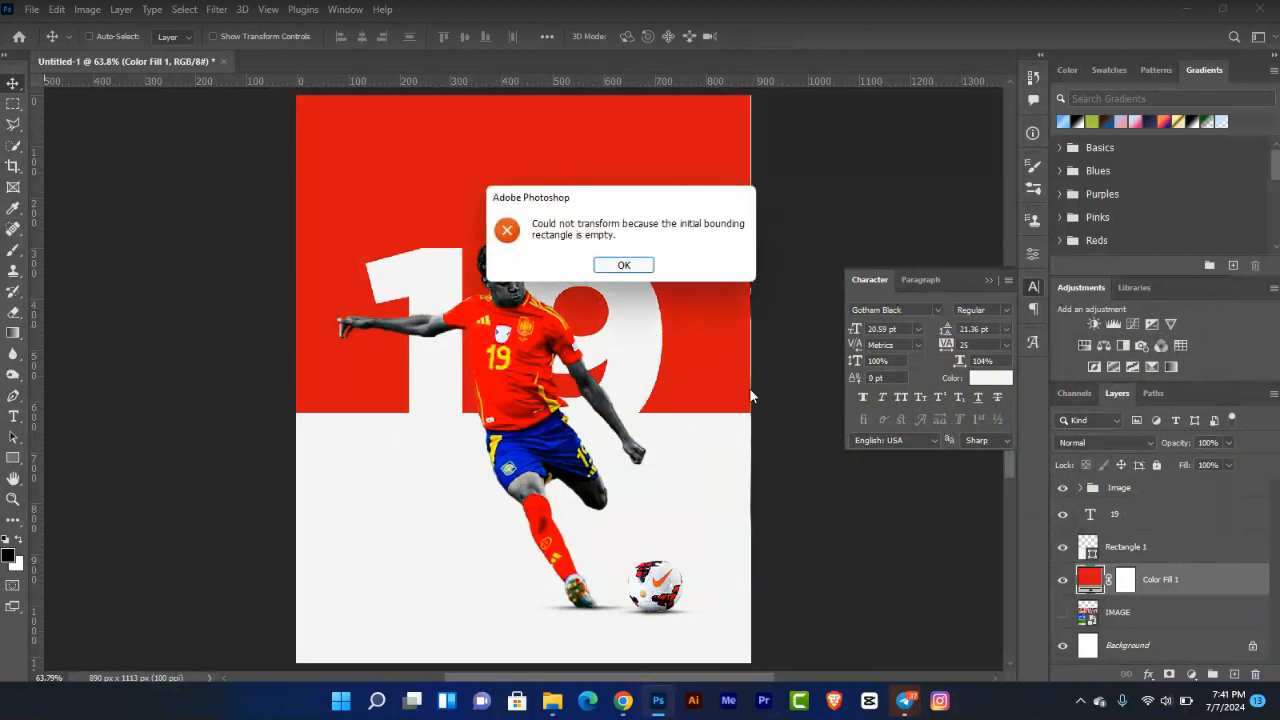
{"action": "key", "text": "Return"}
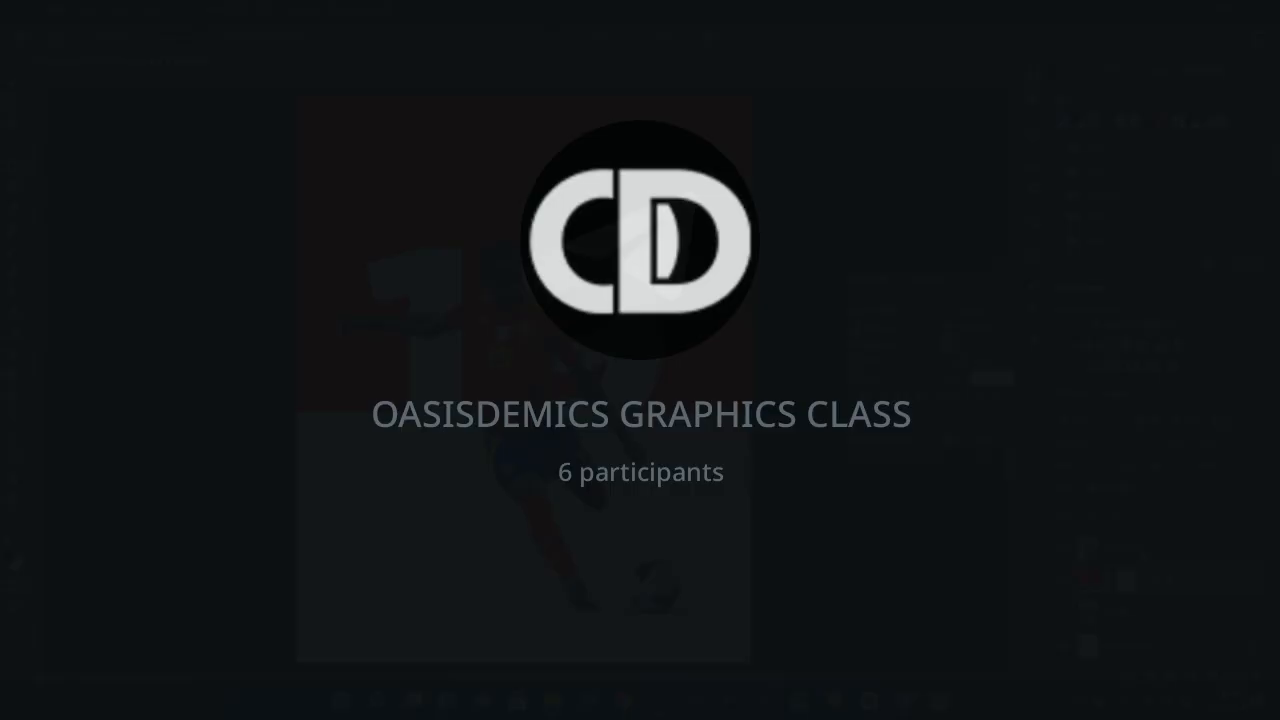
{"action": "left_click", "coordinate": [1115, 514]}
{"action": "key", "text": "ctrl+t"}
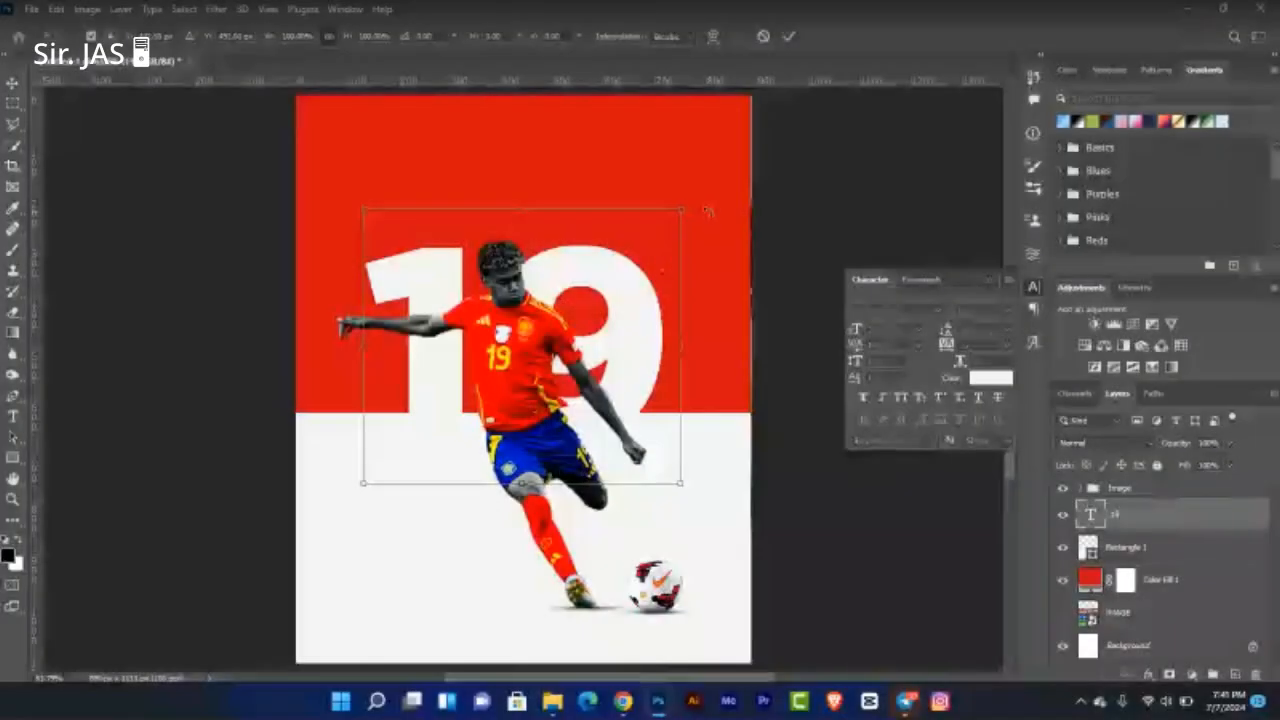
{"action": "left_click_drag", "start_coordinate": [681, 210], "coordinate": [713, 172]}
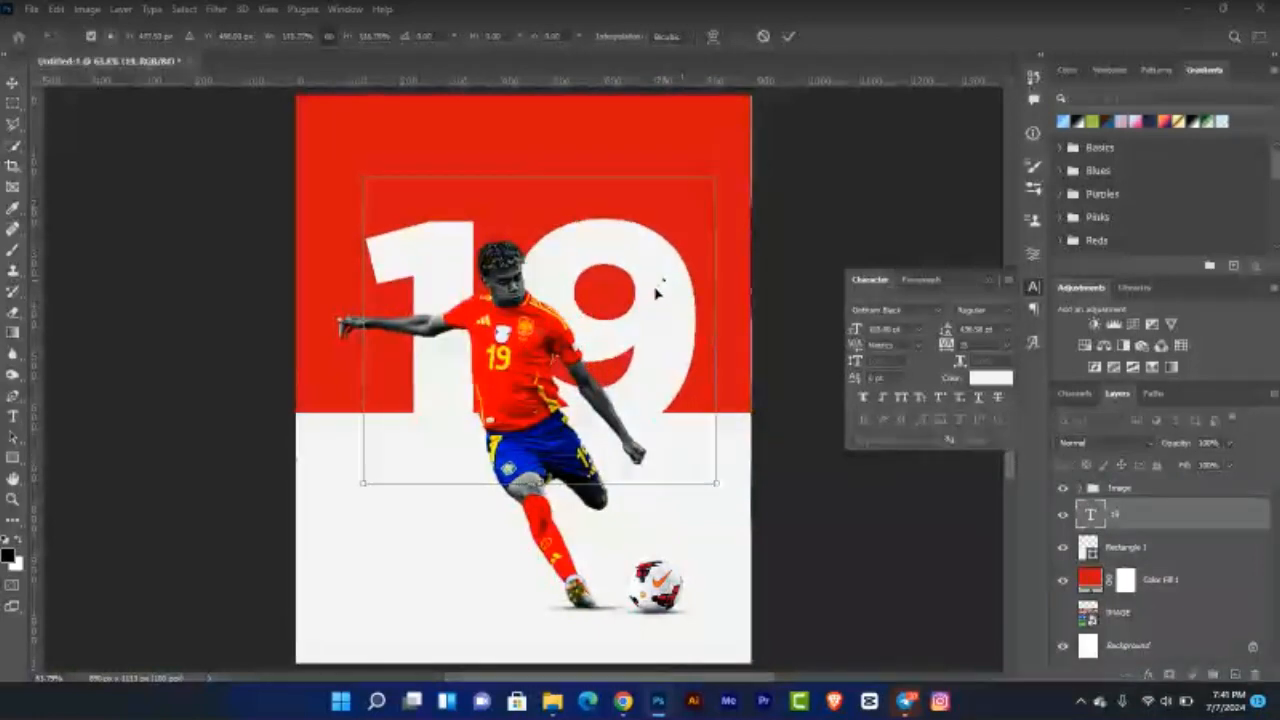
{"action": "mouse_move", "coordinate": [660, 286]}
{"action": "left_mouse_down"}
{"action": "mouse_move", "coordinate": [655, 262]}
{"action": "mouse_move", "coordinate": [652, 292]}
{"action": "left_mouse_up"}
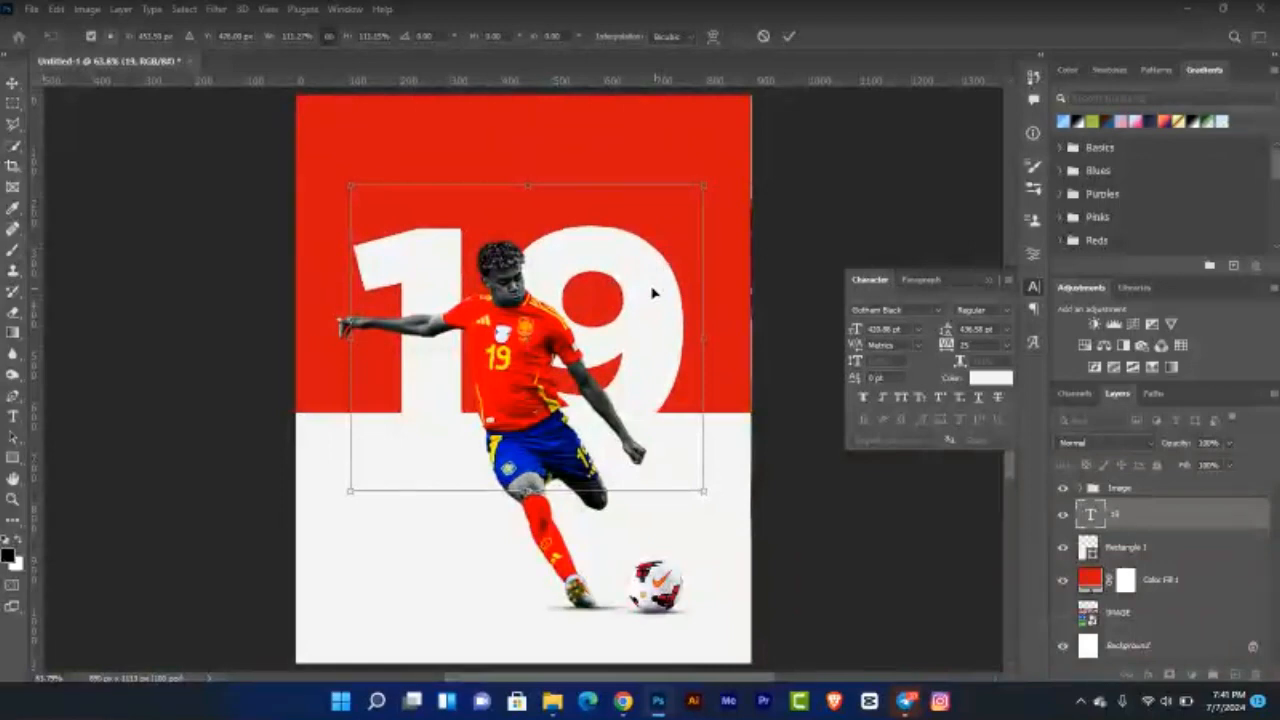
{"action": "key", "text": "Return"}
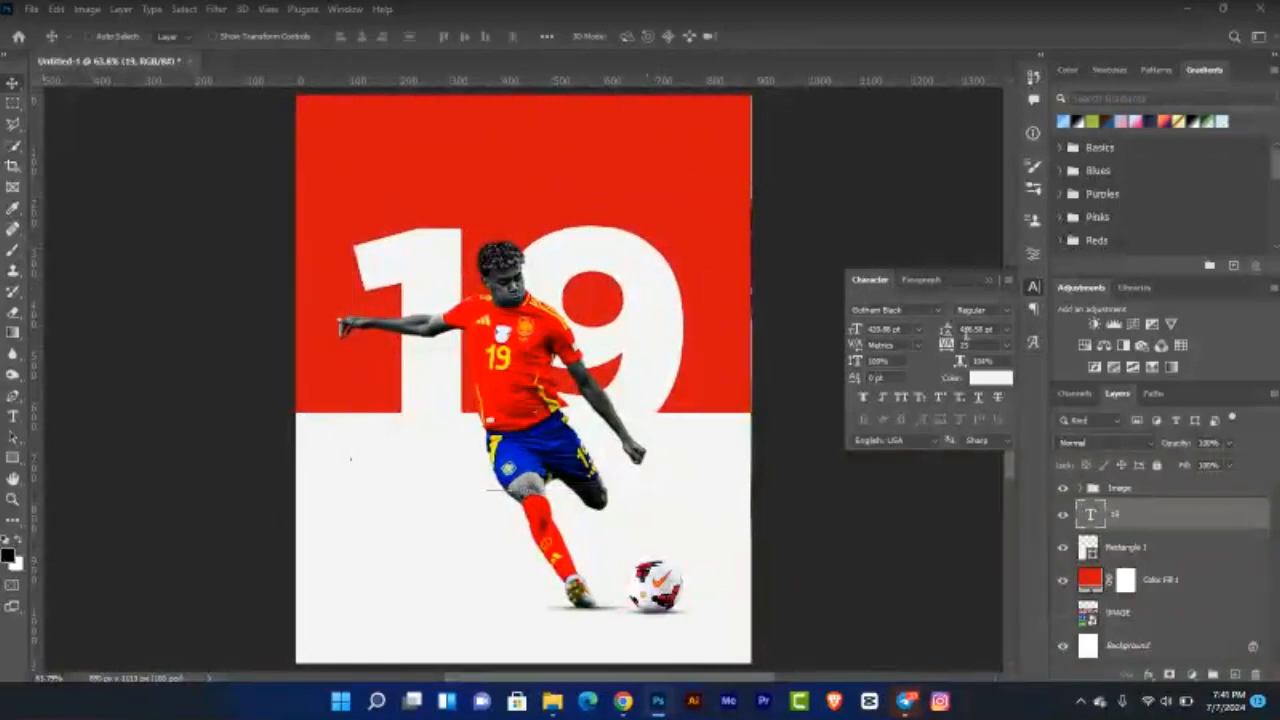
Set the 19's tracking to 5 and center it horizontally on the canvas.
{"action": "left_click", "coordinate": [1004, 347]}
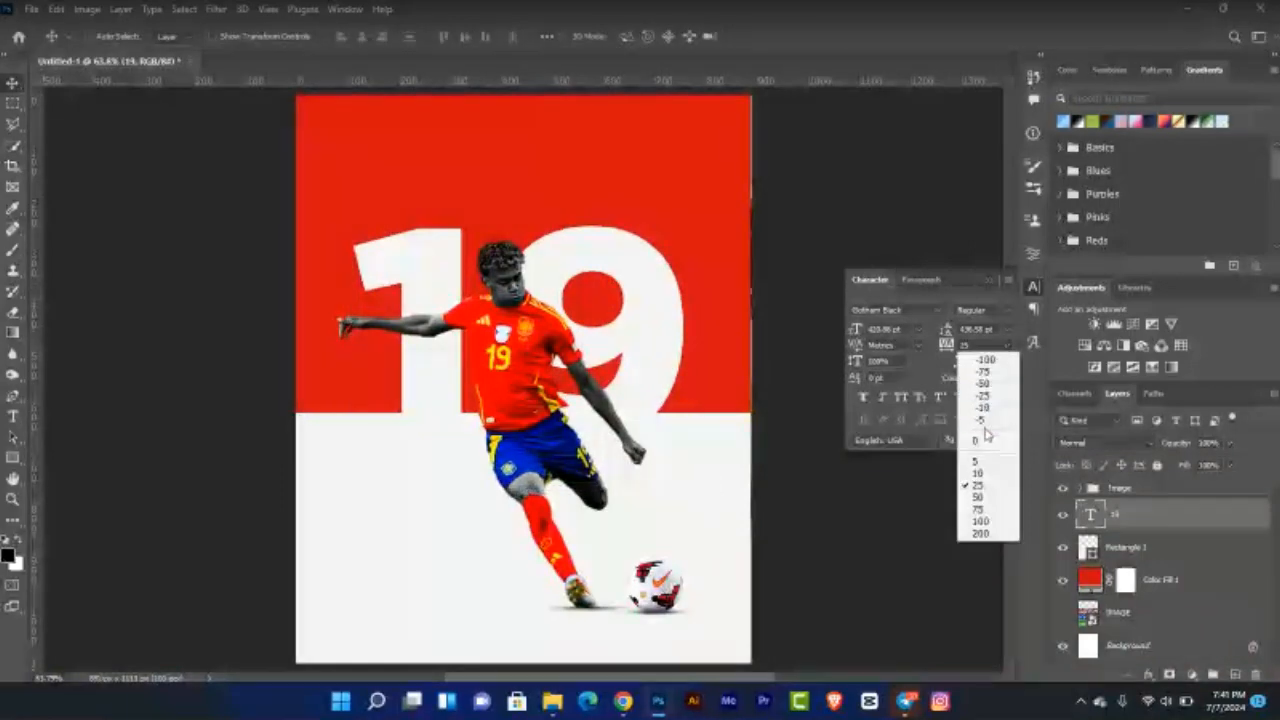
{"action": "left_click", "coordinate": [978, 460]}
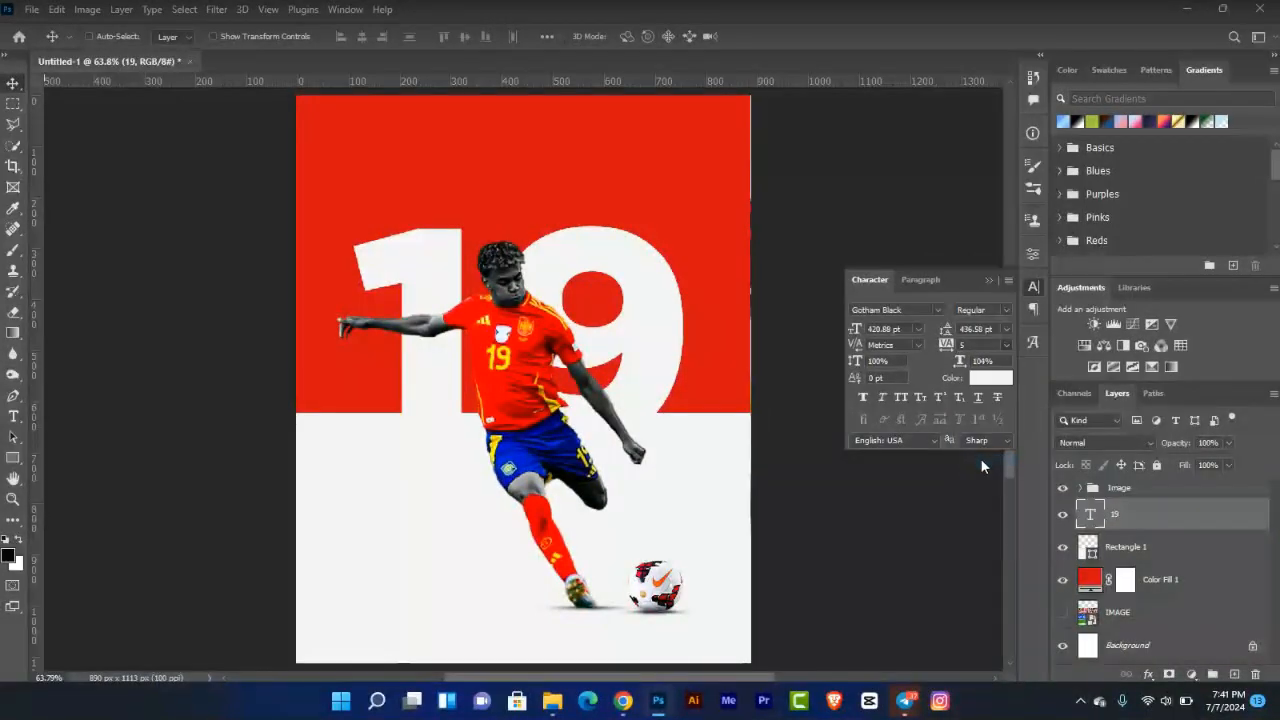
{"action": "left_click", "coordinate": [988, 280]}
{"action": "key", "text": "ctrl+a"}
{"action": "left_click", "coordinate": [363, 38]}
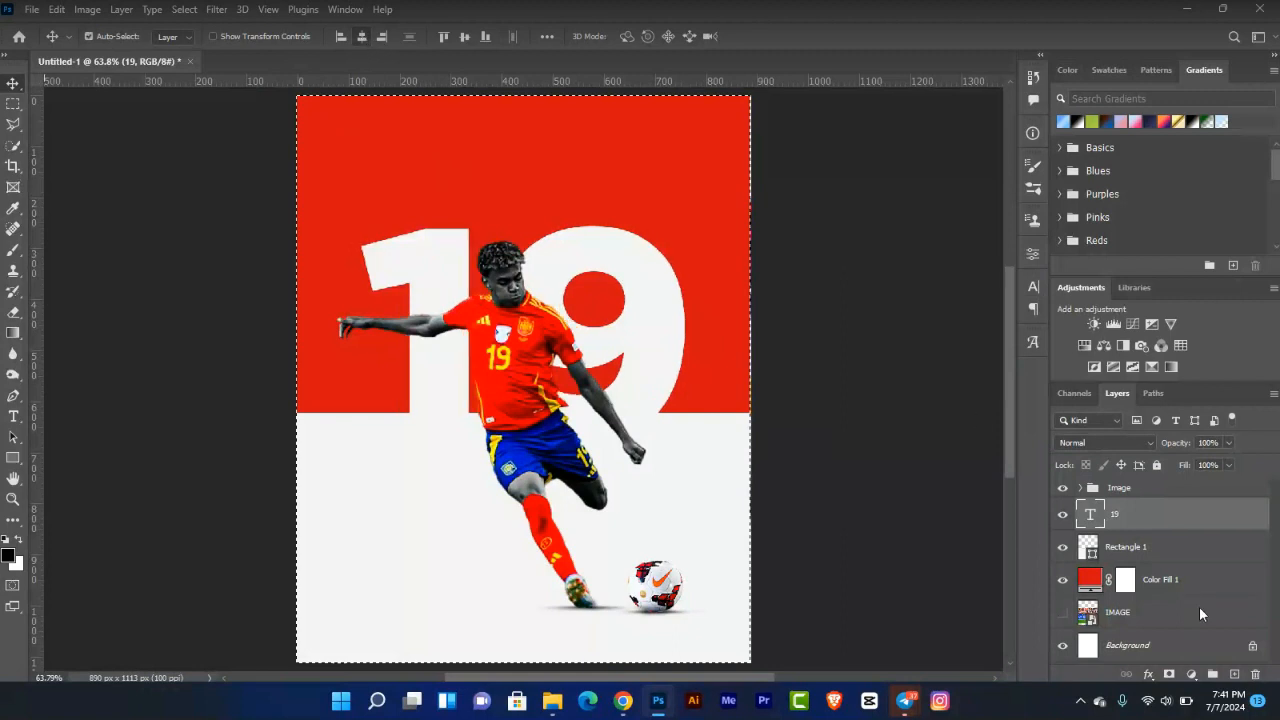
{"action": "key", "text": "ctrl+d"}
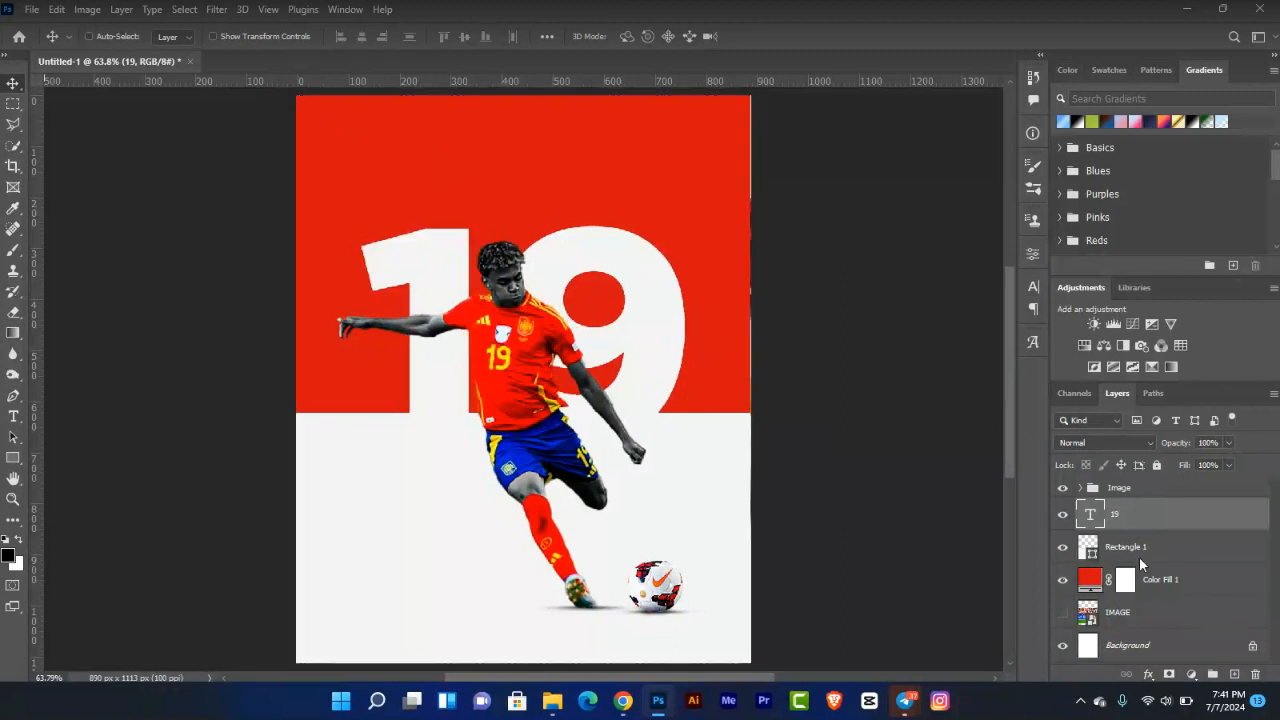
Switch to Chrome and copy the full name "Lamine Yamal" from the general web results of the Google search for yamal.
{"action": "left_click", "coordinate": [15, 417]}
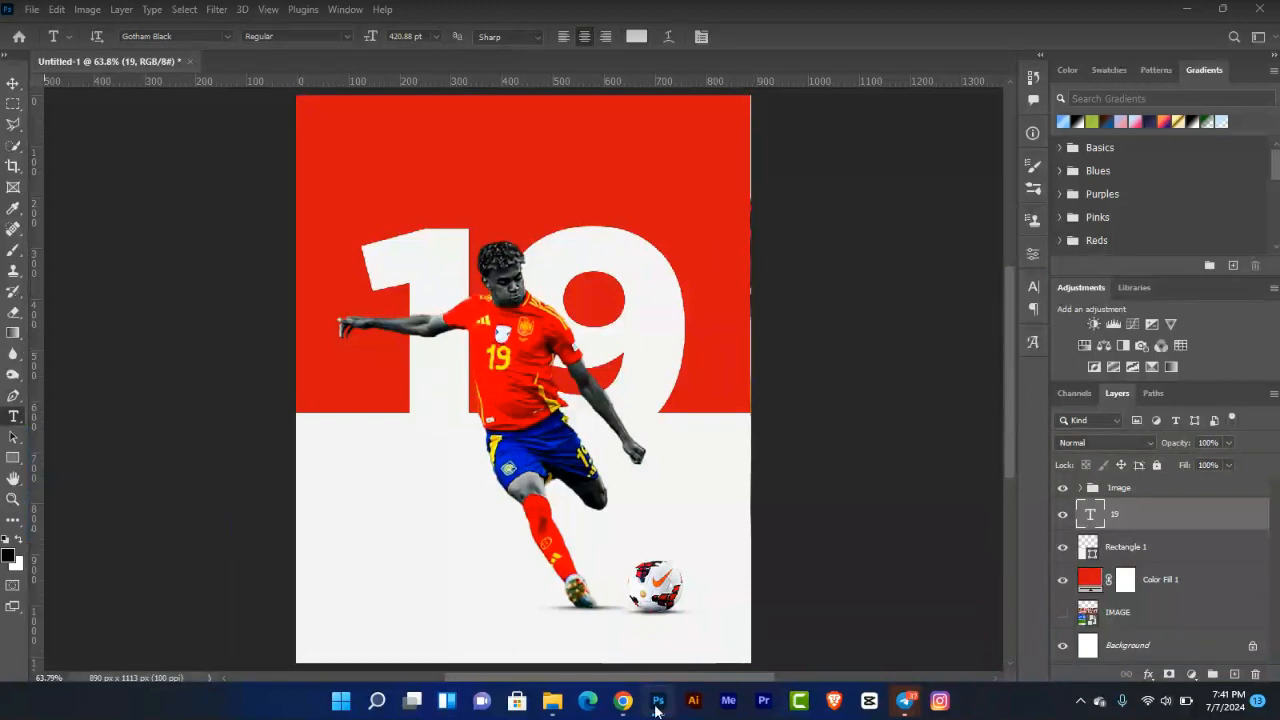
{"action": "left_click", "coordinate": [624, 702]}
{"action": "left_click", "coordinate": [292, 21]}
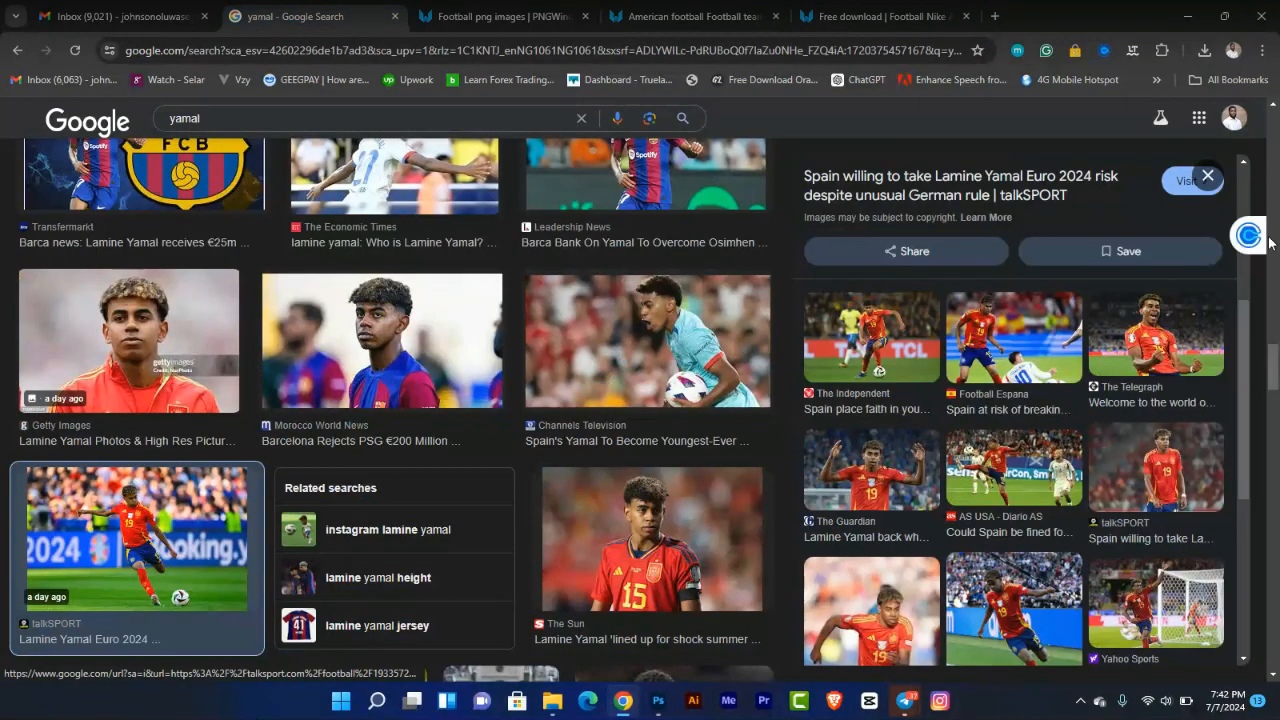
{"action": "left_click", "coordinate": [1271, 238]}
{"action": "left_click", "coordinate": [1272, 236]}
{"action": "left_click", "coordinate": [1273, 230]}
{"action": "left_click", "coordinate": [1276, 227]}
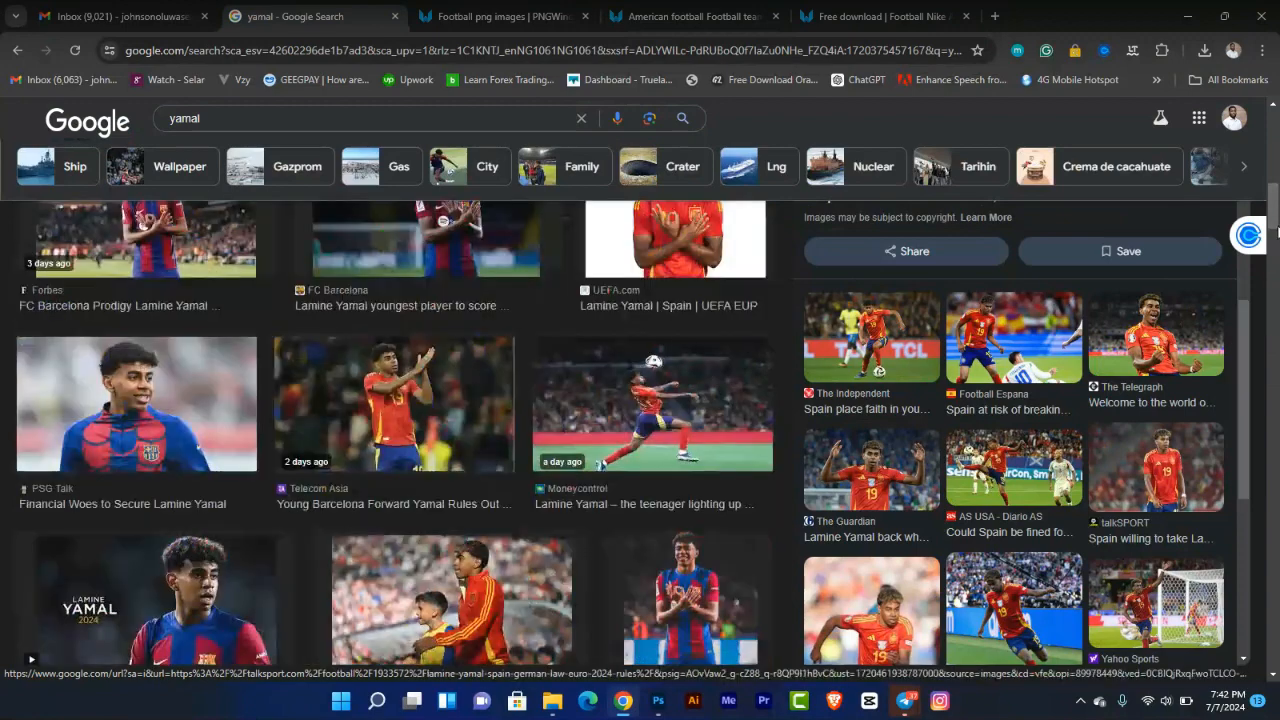
{"action": "scroll", "coordinate": [1276, 232], "scroll_direction": "up", "scroll_amount": 5}
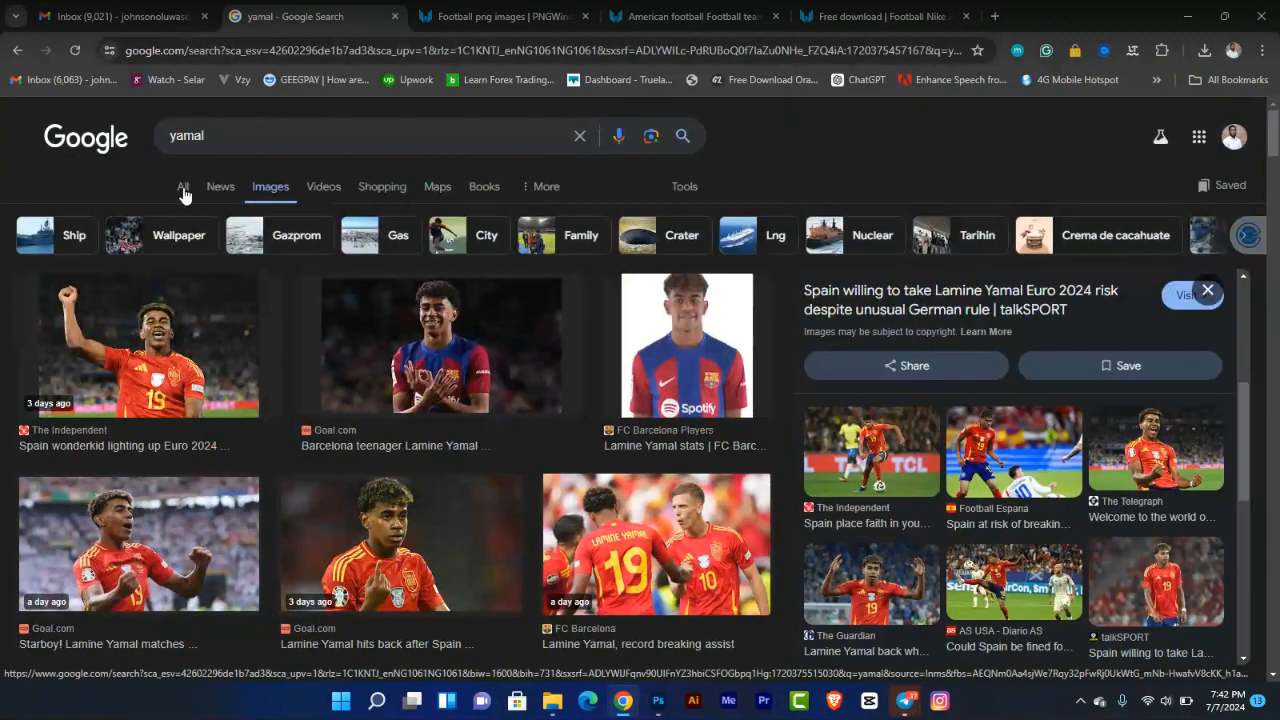
{"action": "left_click", "coordinate": [183, 187]}
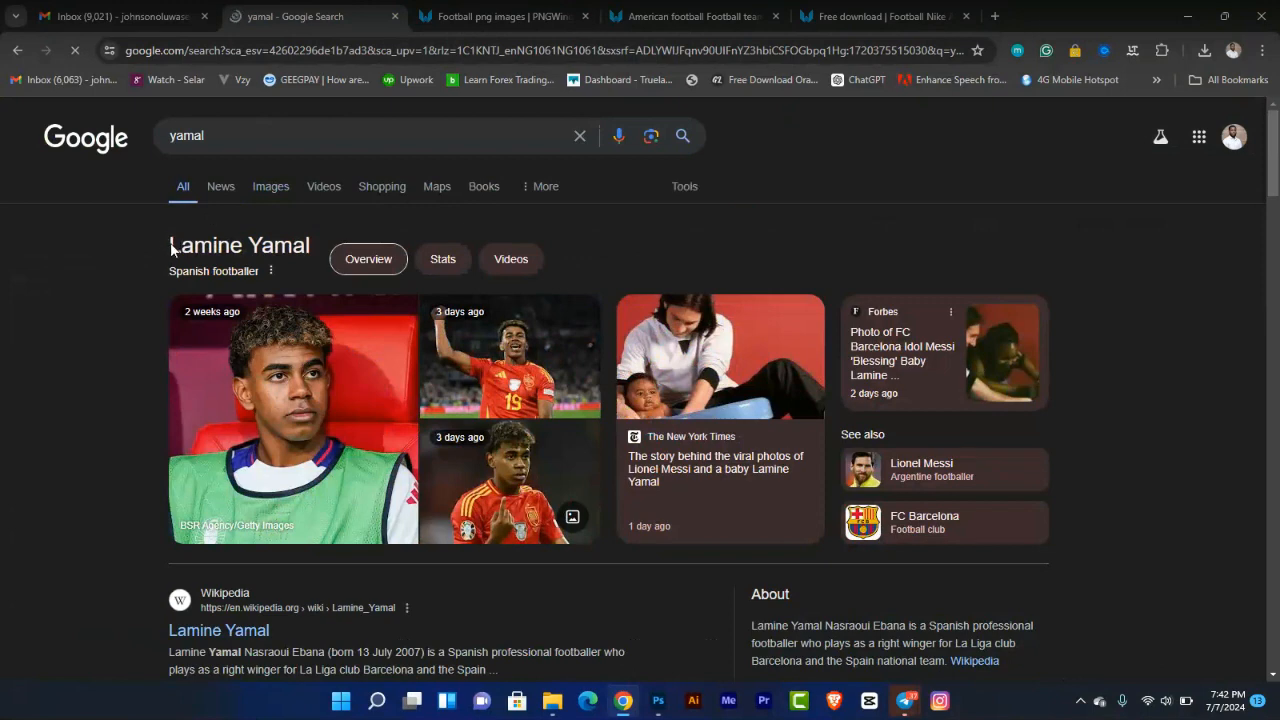
{"action": "left_click_drag", "start_coordinate": [171, 249], "coordinate": [311, 245]}
{"action": "key", "text": "ctrl+c"}
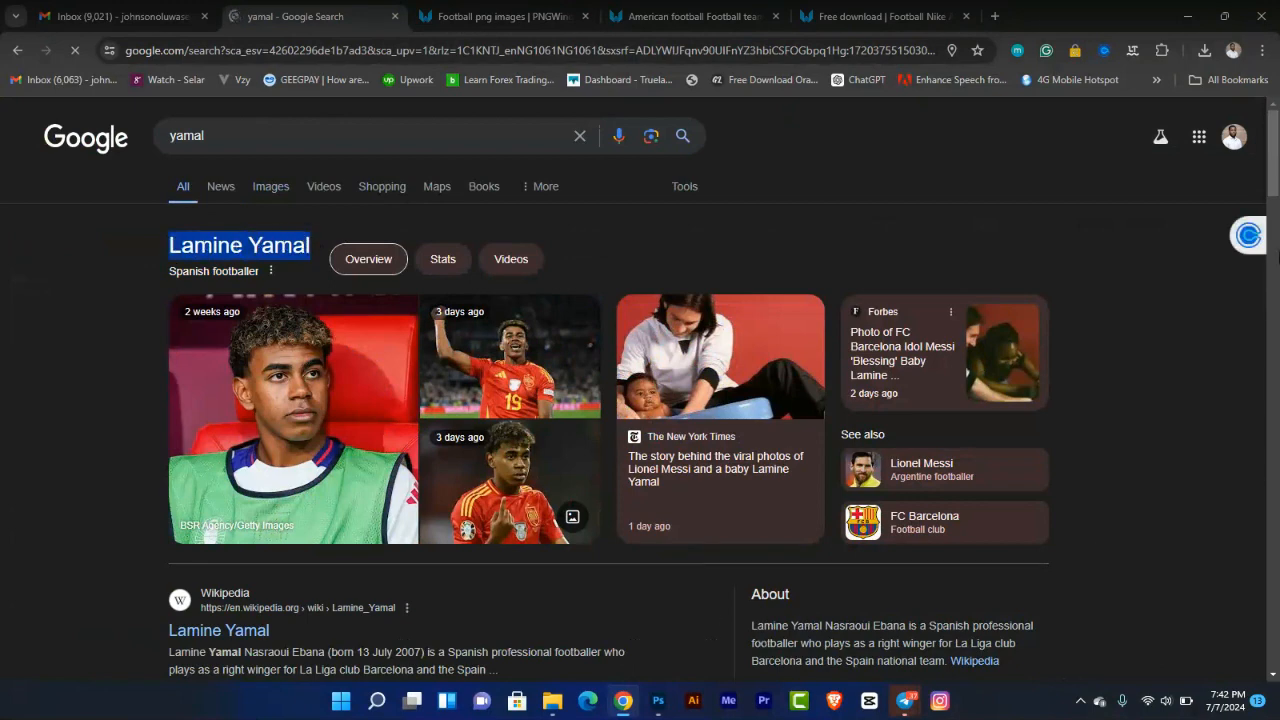
{"action": "scroll", "coordinate": [1277, 230], "scroll_direction": "down", "scroll_amount": 3}
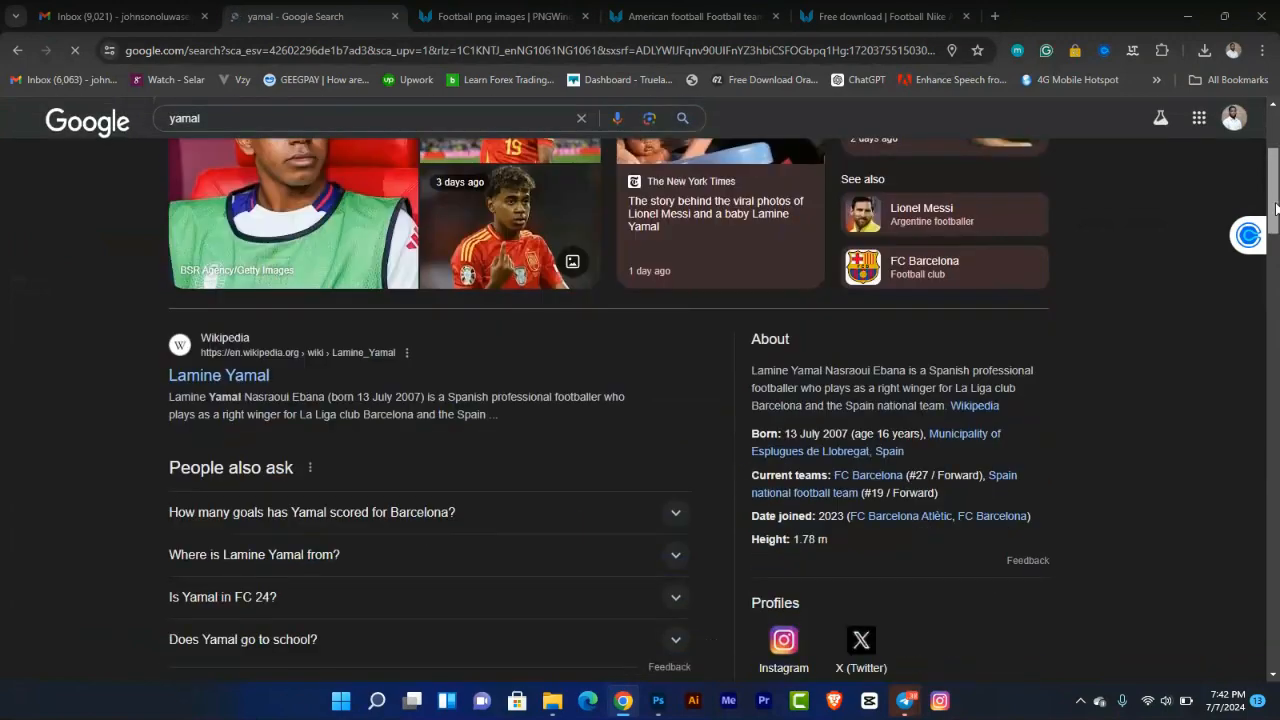
{"action": "left_click_drag", "start_coordinate": [1277, 208], "coordinate": [1277, 194]}
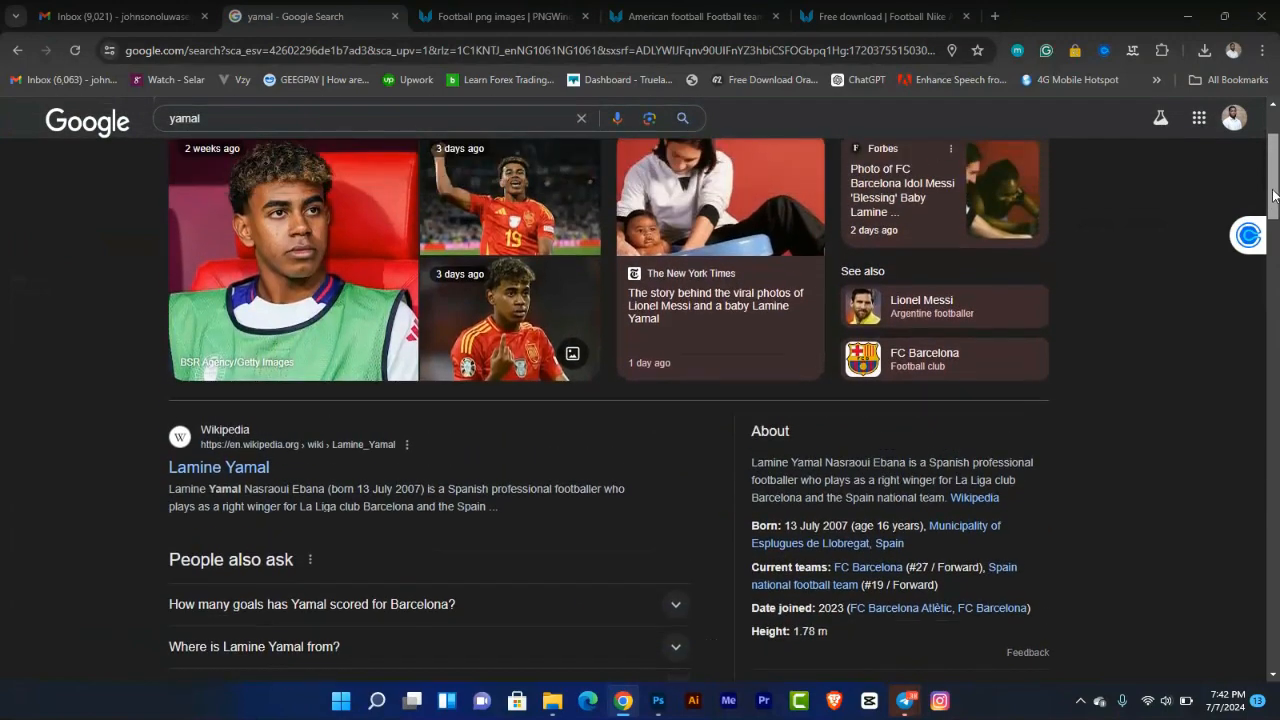
Return to Photoshop and paste the copied name "Lamine Yamal" as a new text layer on the off-white lower background.
{"action": "left_click", "coordinate": [657, 704]}
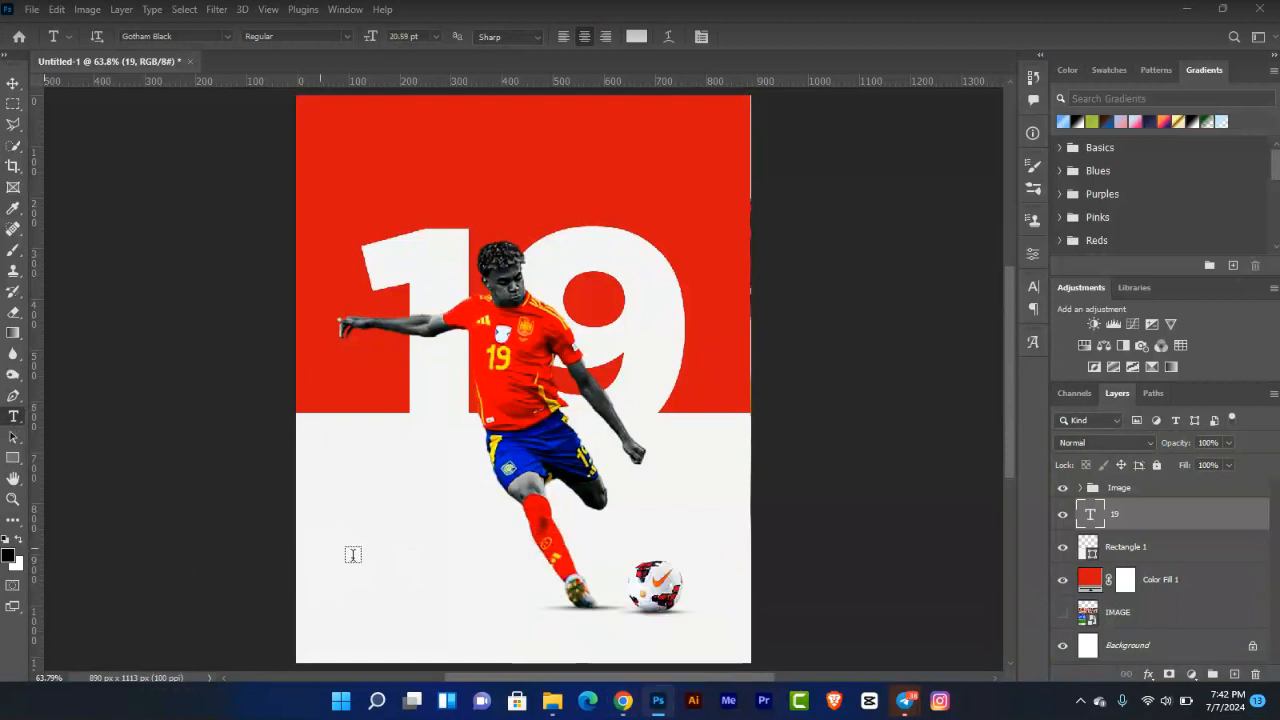
{"action": "left_click", "coordinate": [350, 555]}
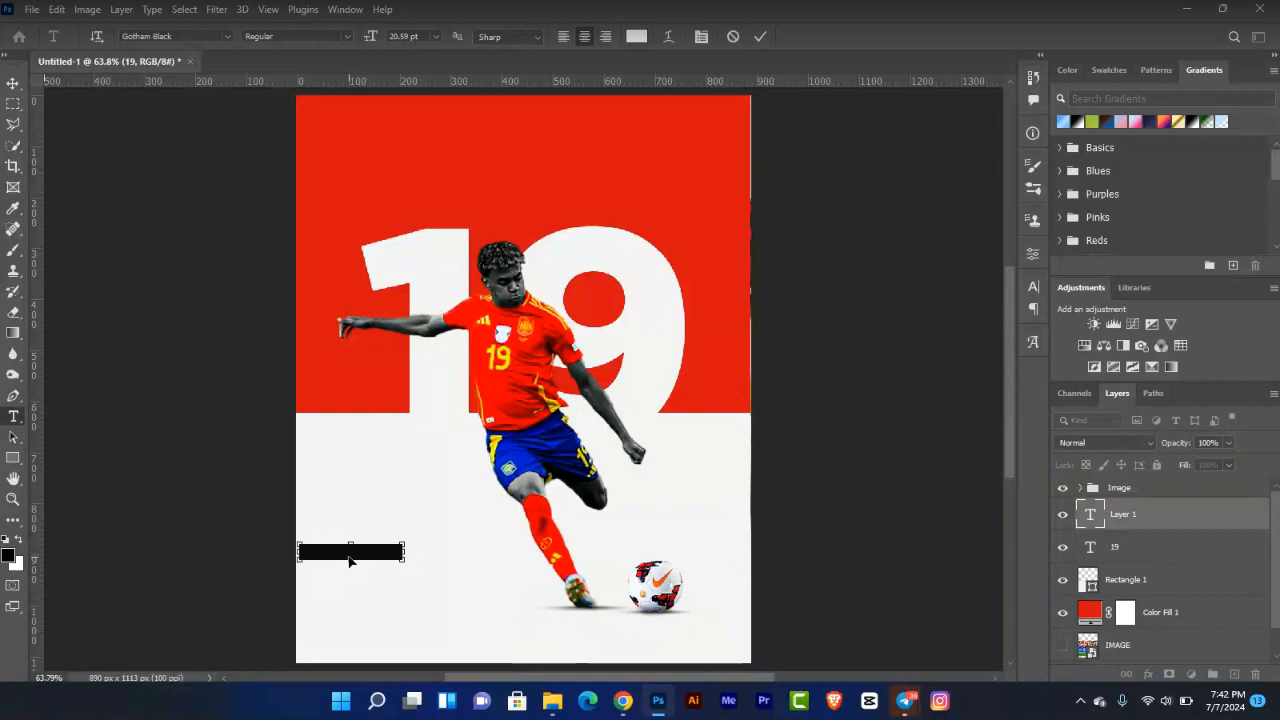
{"action": "key", "text": "BackSpace"}
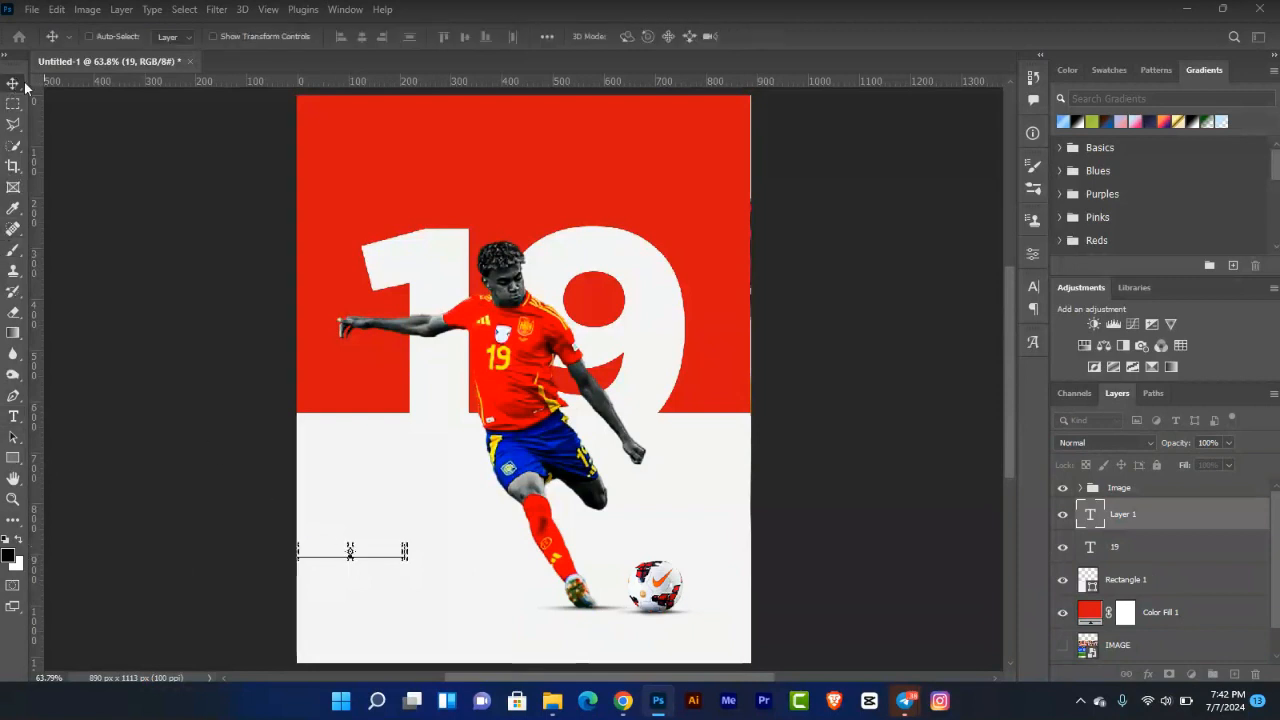
{"action": "key", "text": "ctrl+v"}
{"action": "left_click", "coordinate": [13, 83]}
Set the name's text color to 000000 and move it closer to the player's lower leg.
{"action": "left_click", "coordinate": [1030, 287]}
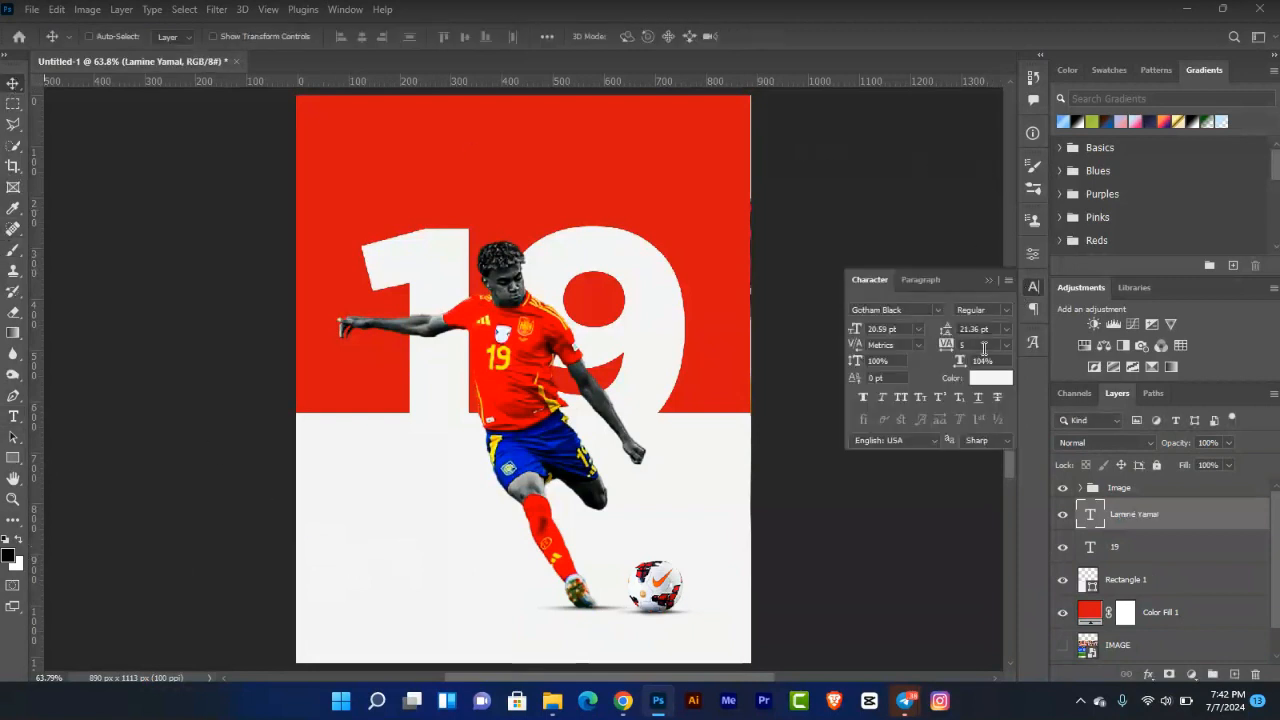
{"action": "left_click", "coordinate": [1000, 392]}
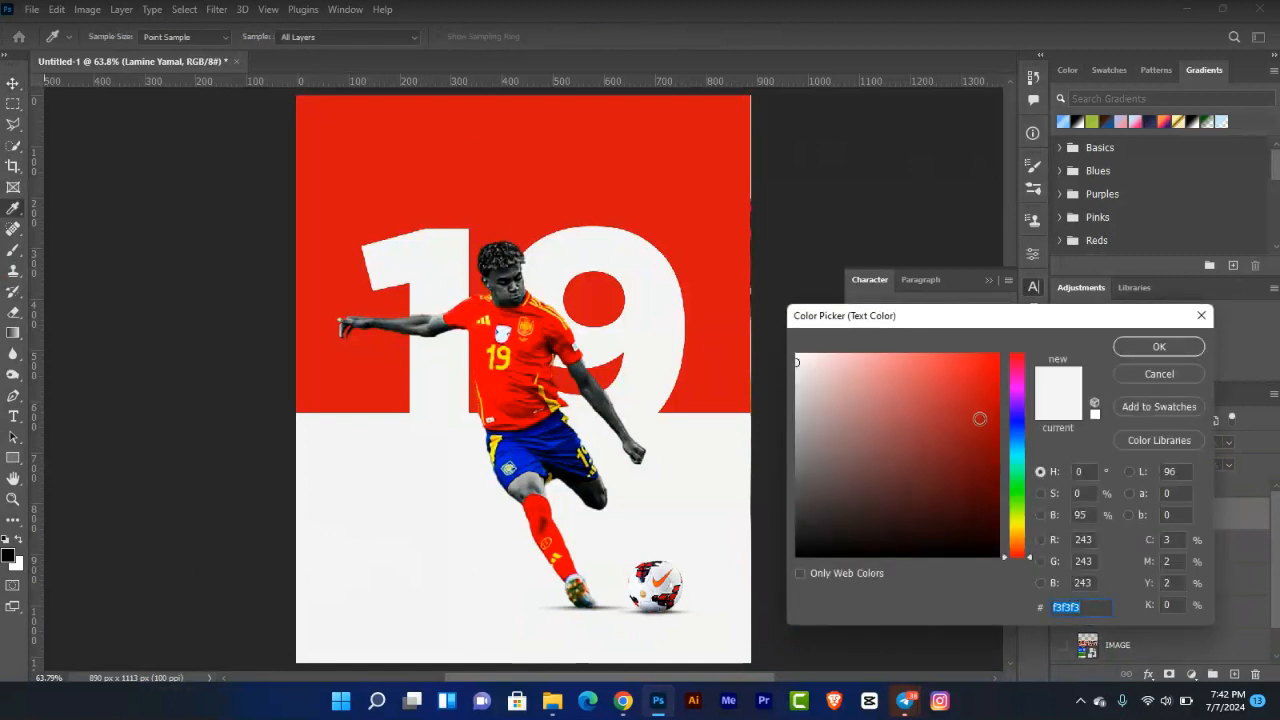
{"action": "type", "text": "000000"}
{"action": "key", "text": "Return"}
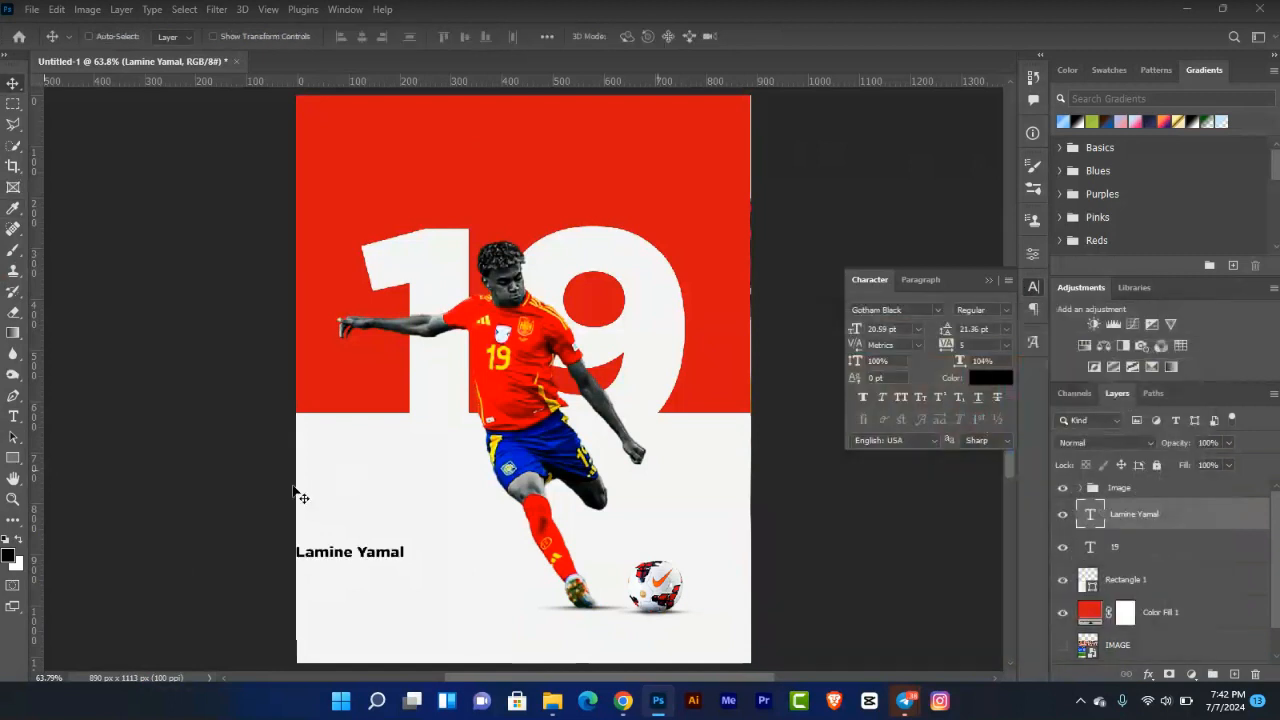
{"action": "left_click_drag", "start_coordinate": [331, 563], "coordinate": [403, 550]}
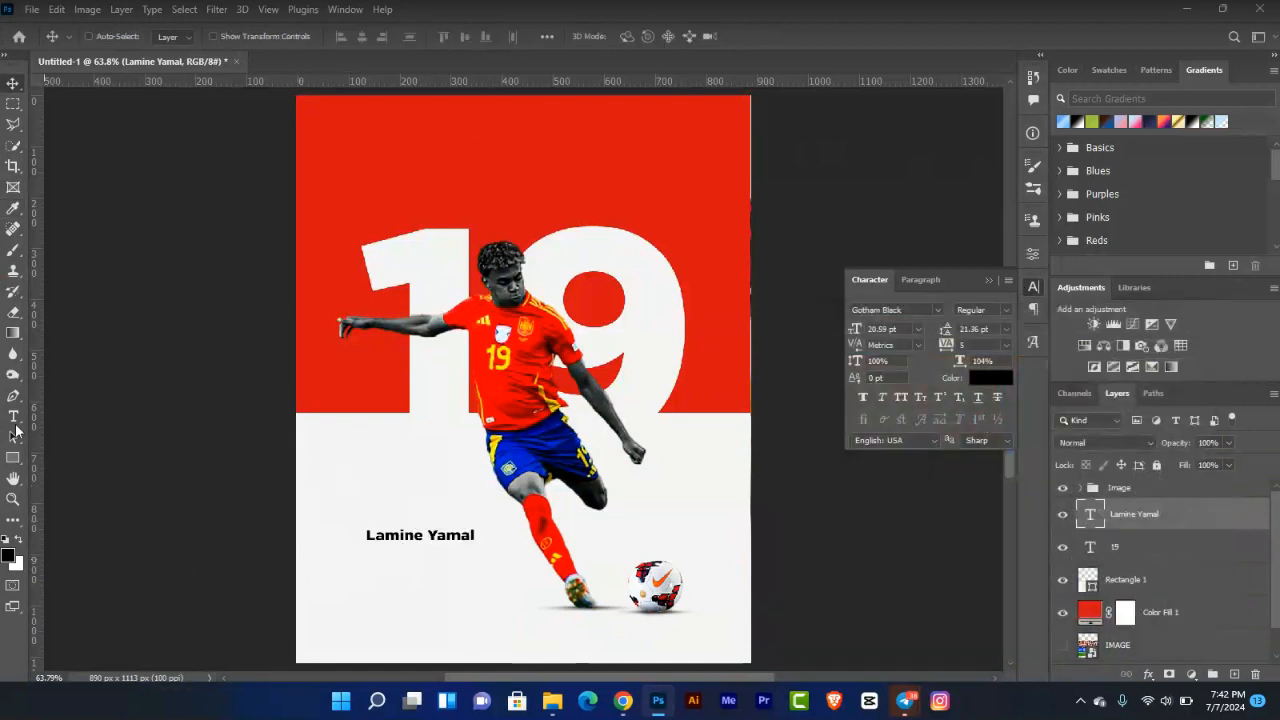
Break the name into two lines, with "Lamine" above "Yamal", and select all of its text.
{"action": "left_click", "coordinate": [14, 416]}
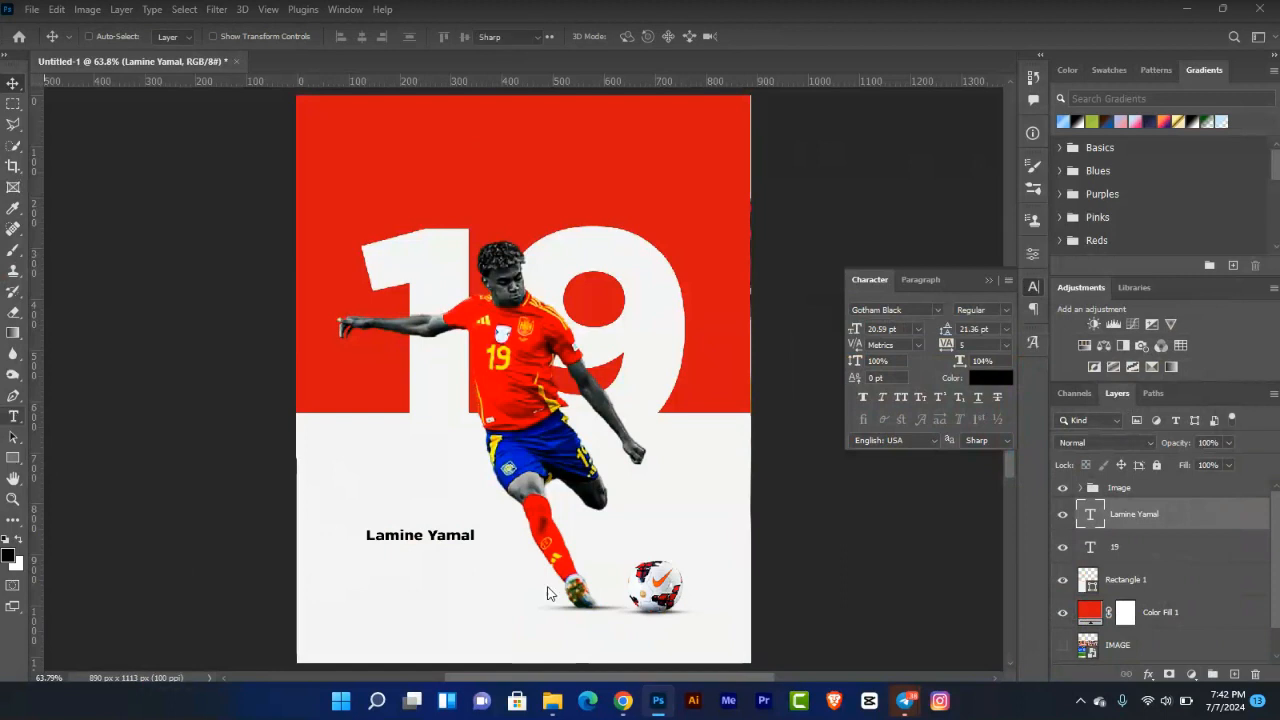
{"action": "left_click", "coordinate": [429, 533]}
{"action": "key", "text": "BackSpace"}
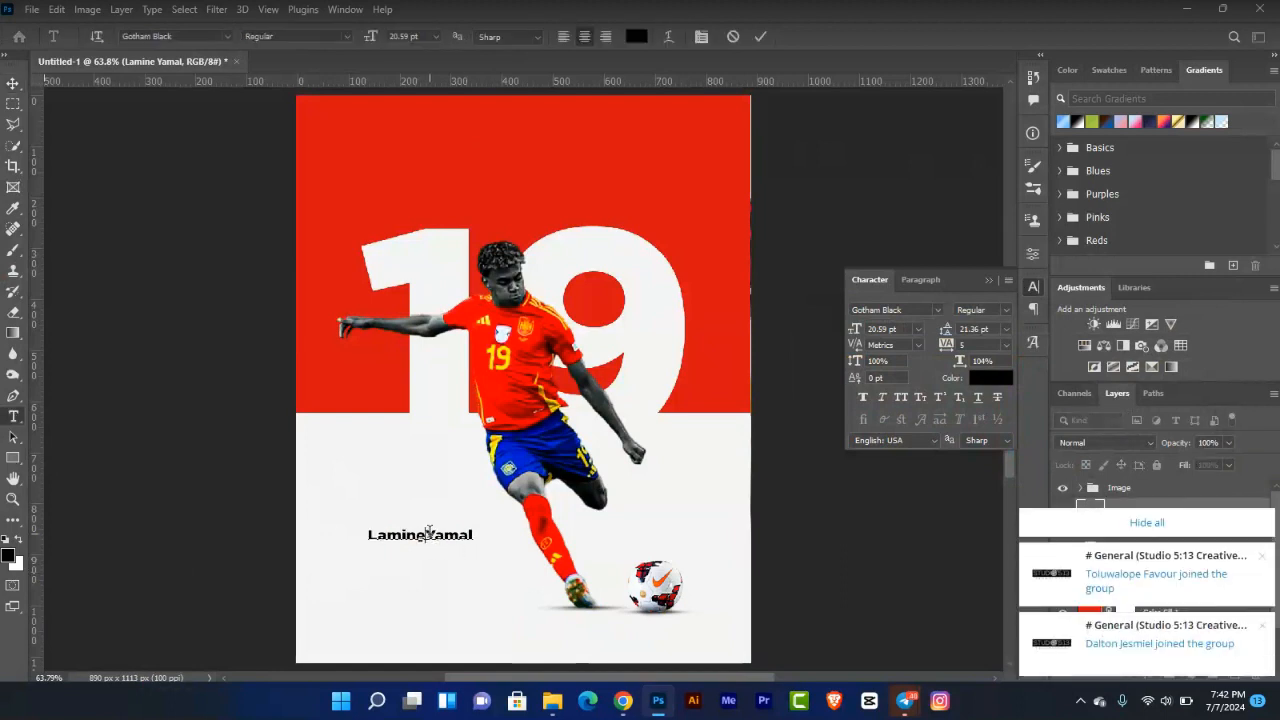
{"action": "key", "text": "Return"}
{"action": "key", "text": "ctrl+a"}
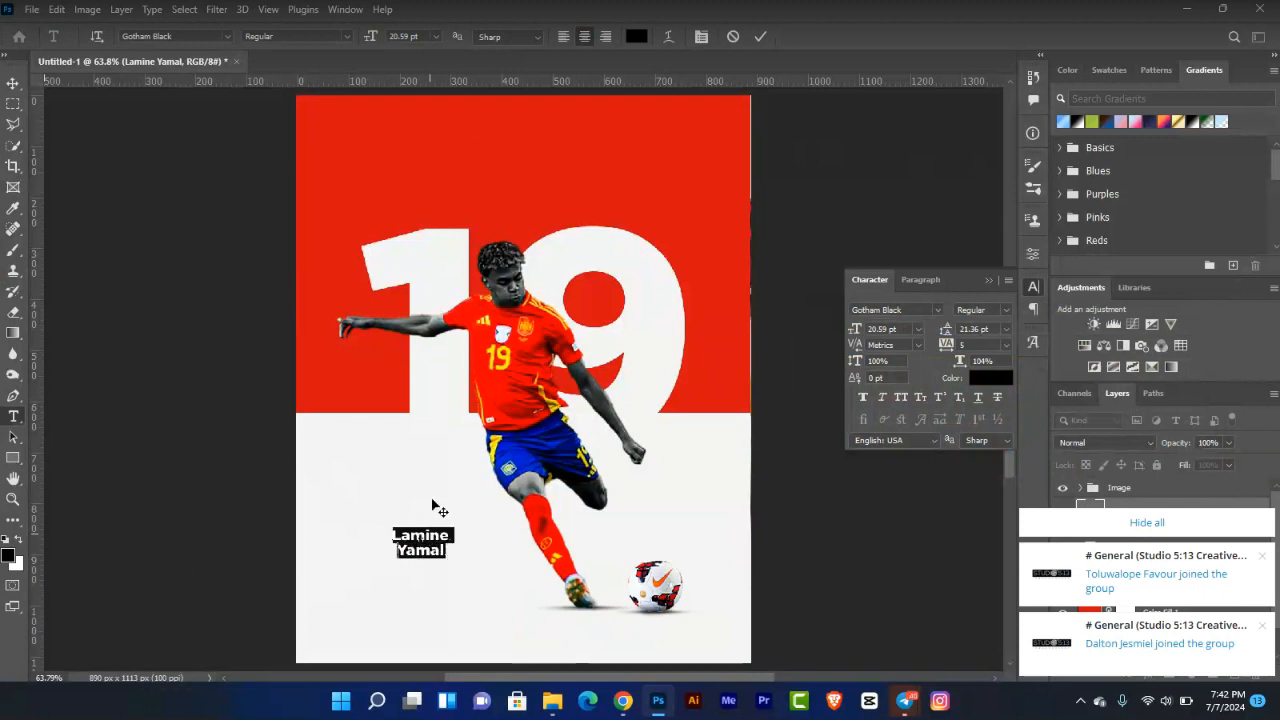
Left-align the two-line name and set its leading to 16 pt.
{"action": "left_click", "coordinate": [564, 38]}
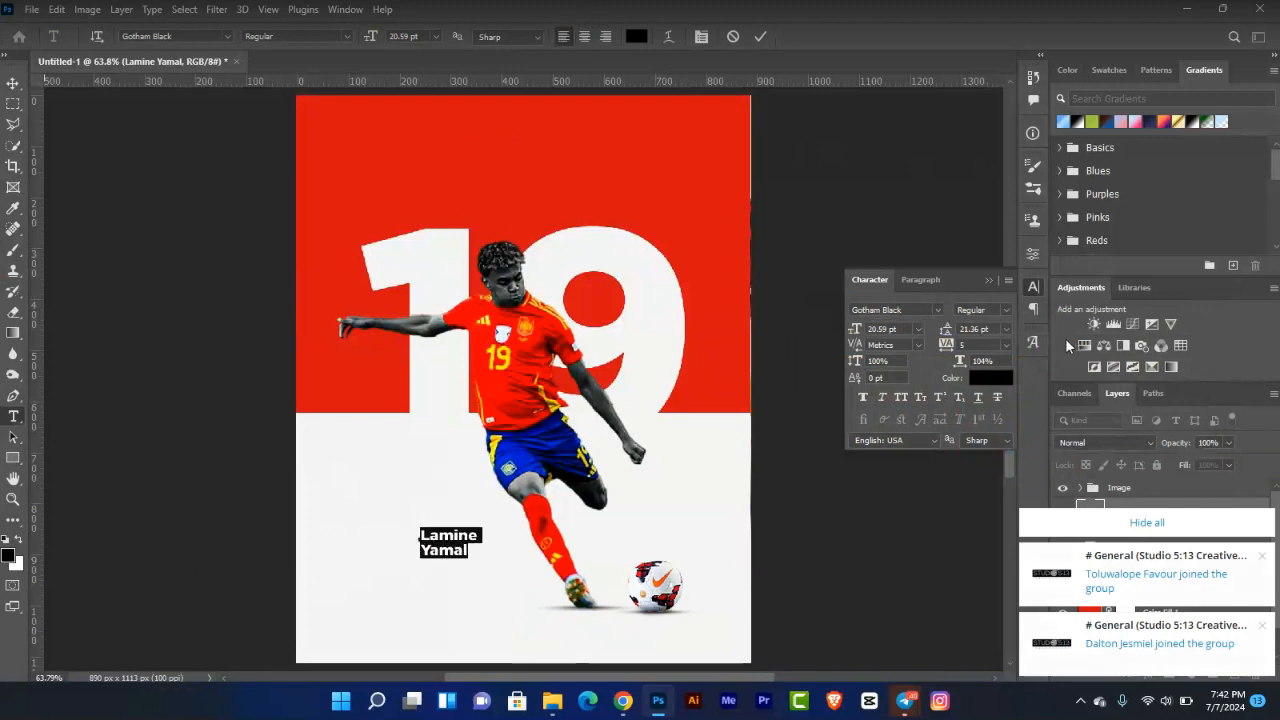
{"action": "left_click", "coordinate": [1006, 329]}
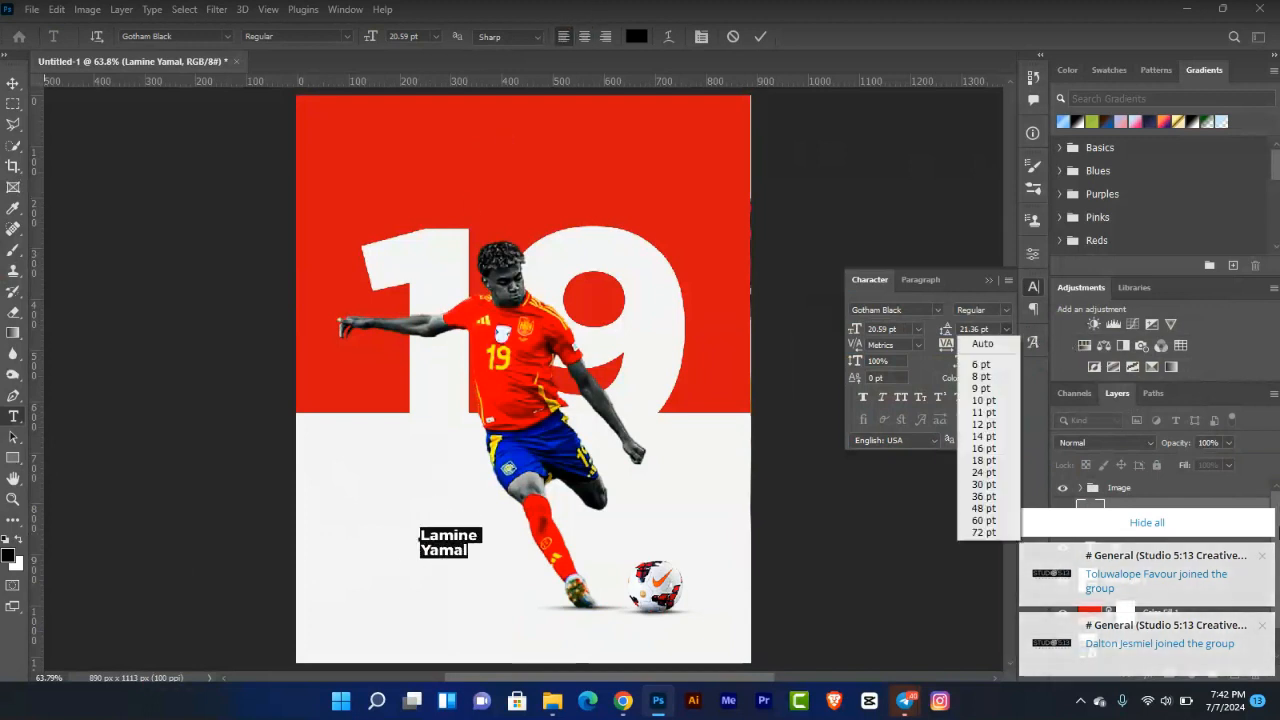
{"action": "left_click", "coordinate": [1262, 556]}
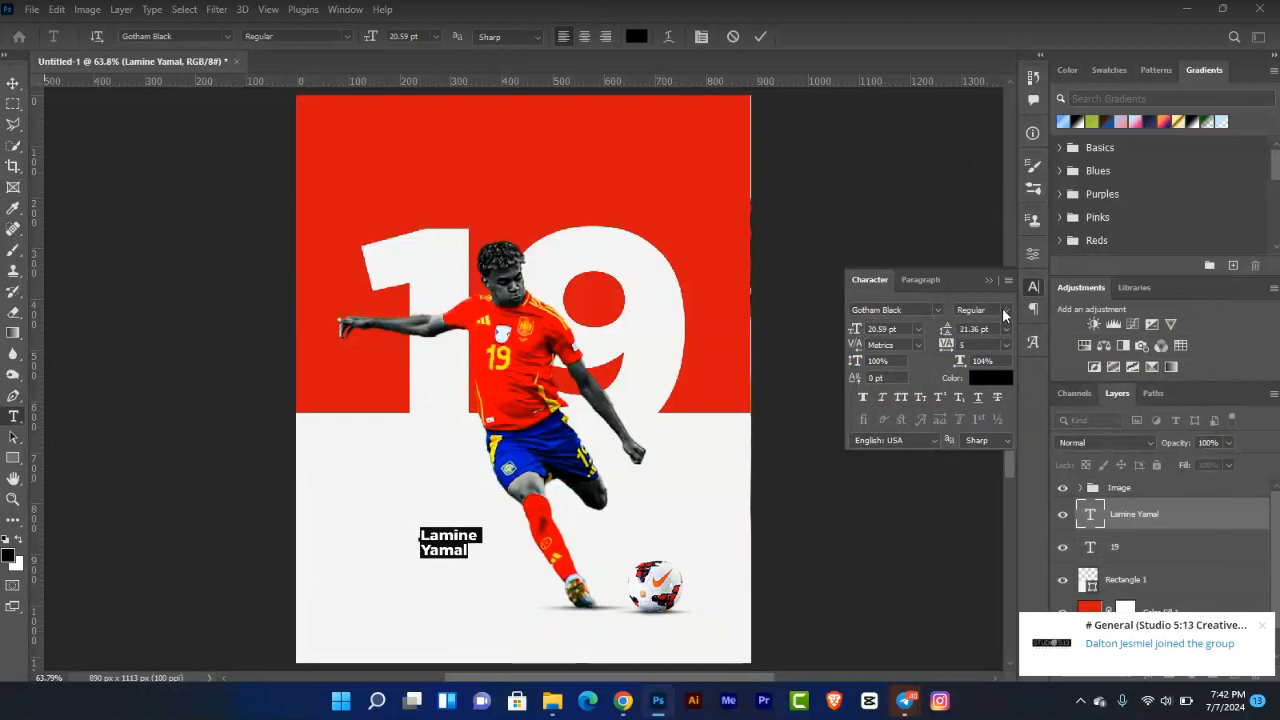
{"action": "left_click", "coordinate": [1006, 333]}
{"action": "left_click", "coordinate": [1006, 333]}
{"action": "left_click", "coordinate": [1006, 333]}
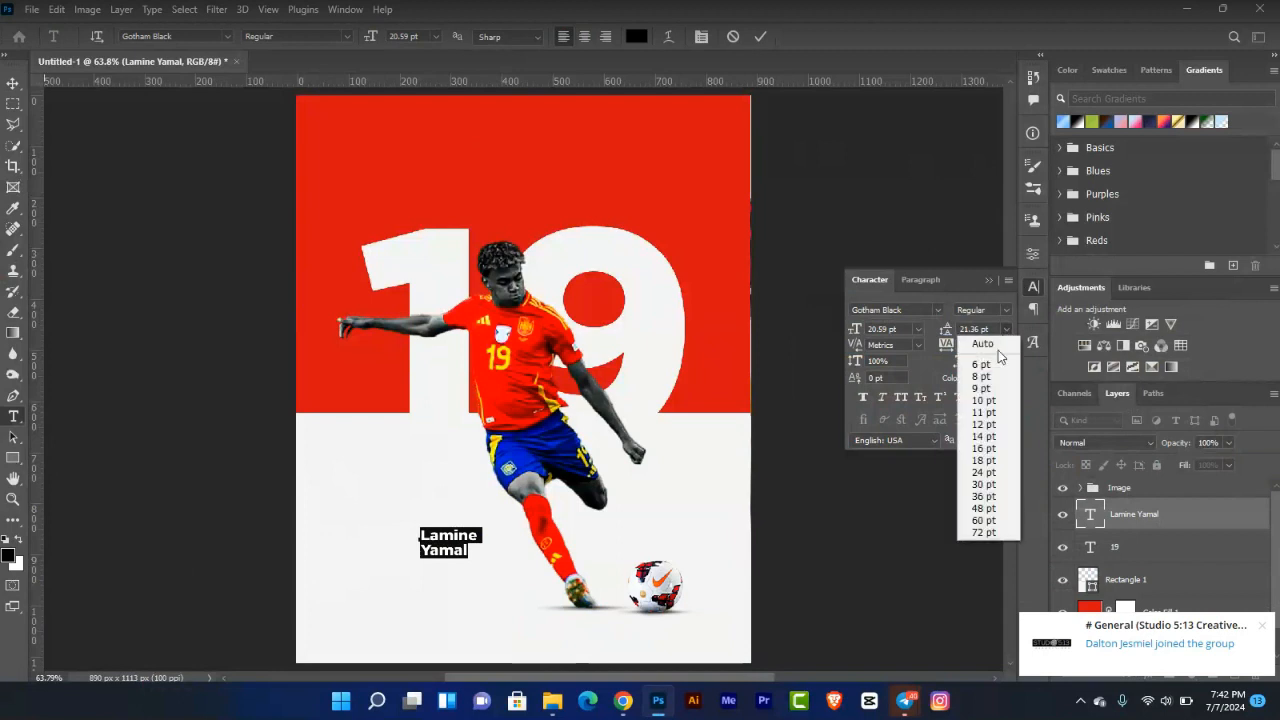
{"action": "left_click", "coordinate": [985, 448]}
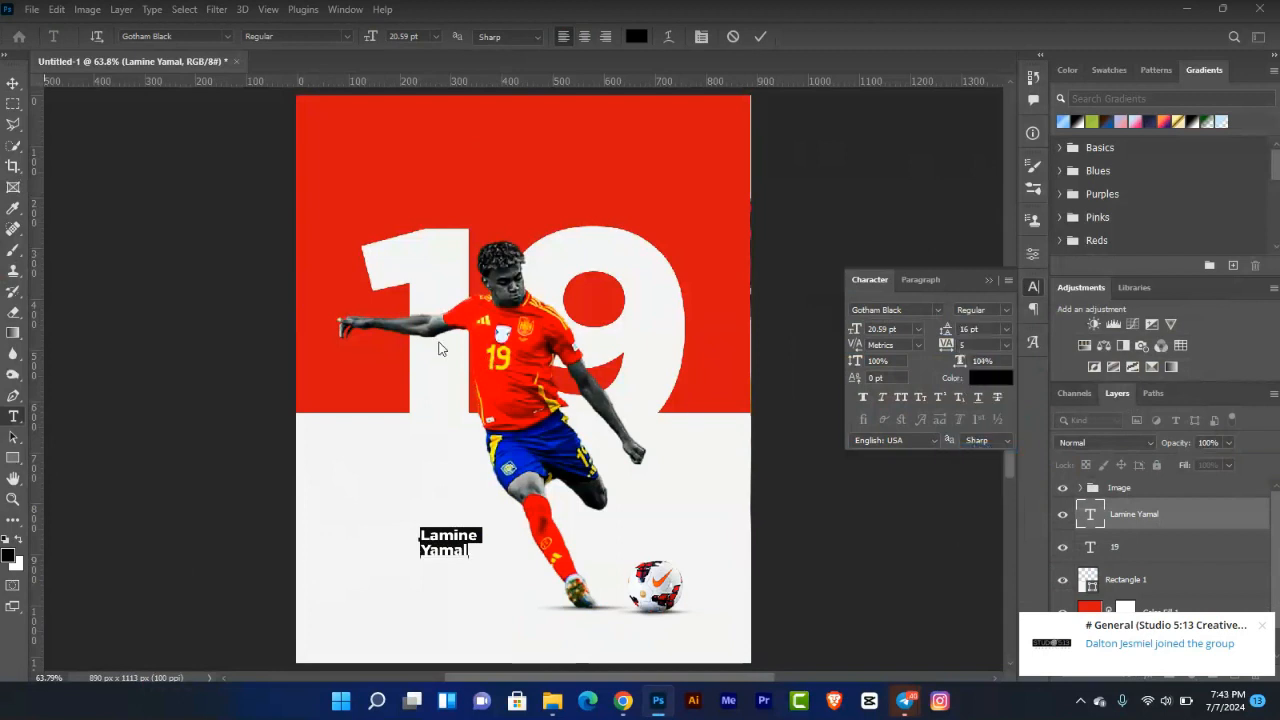
Scale the two-line name up to about 144% and shift it slightly away from the player's leg.
{"action": "left_click", "coordinate": [13, 83]}
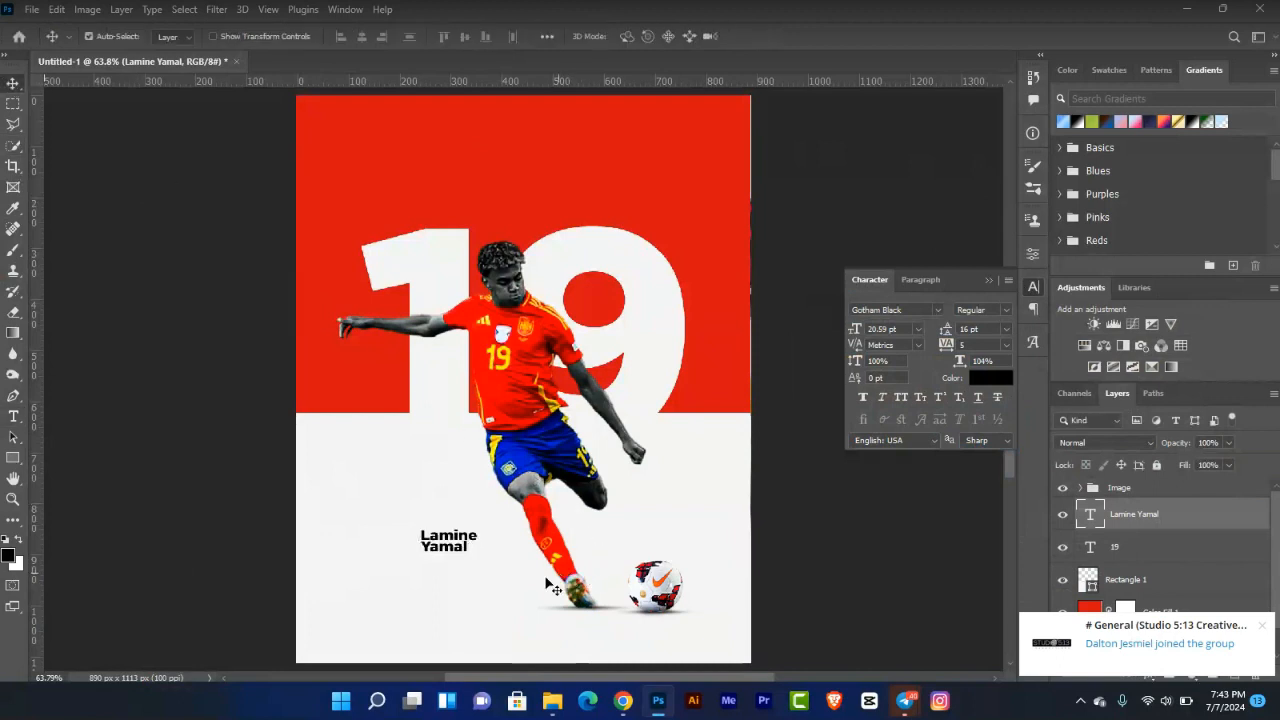
{"action": "key", "text": "ctrl+t"}
{"action": "left_click_drag", "start_coordinate": [487, 557], "coordinate": [432, 533]}
{"action": "key", "text": "Return"}
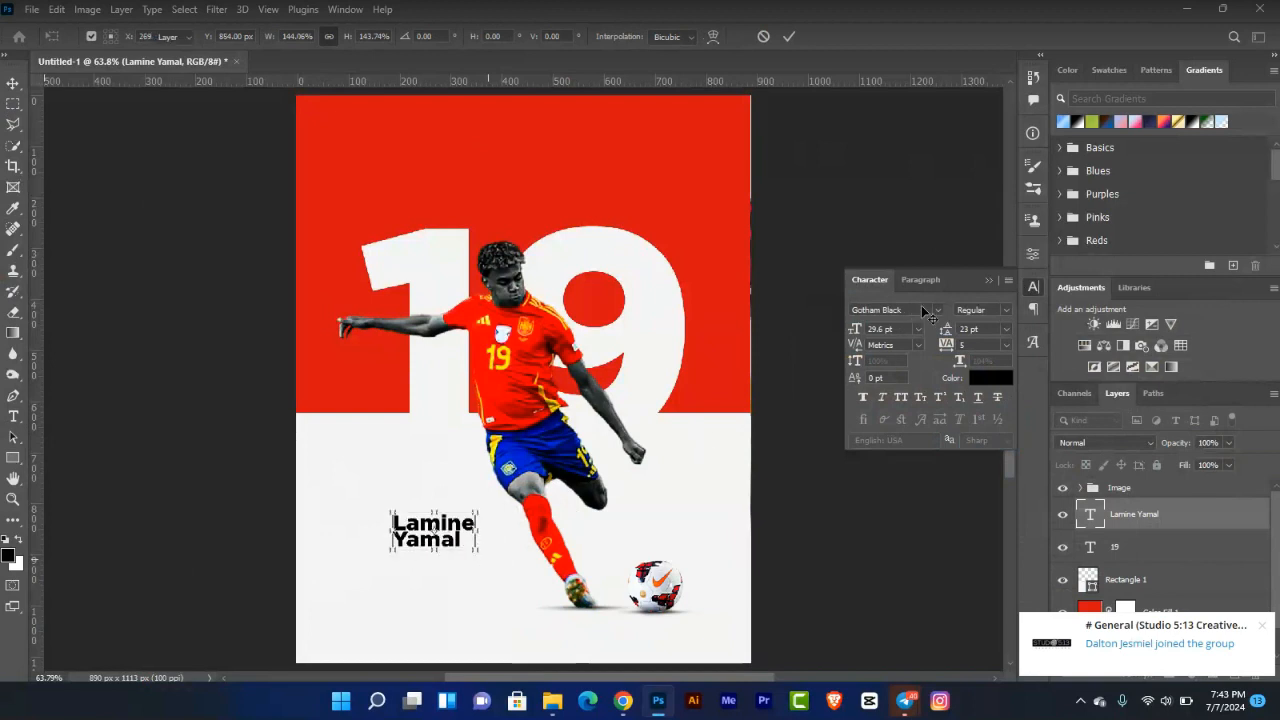
Change the font of the name to the handwritten Southern Lourent.
{"action": "left_click", "coordinate": [937, 310]}
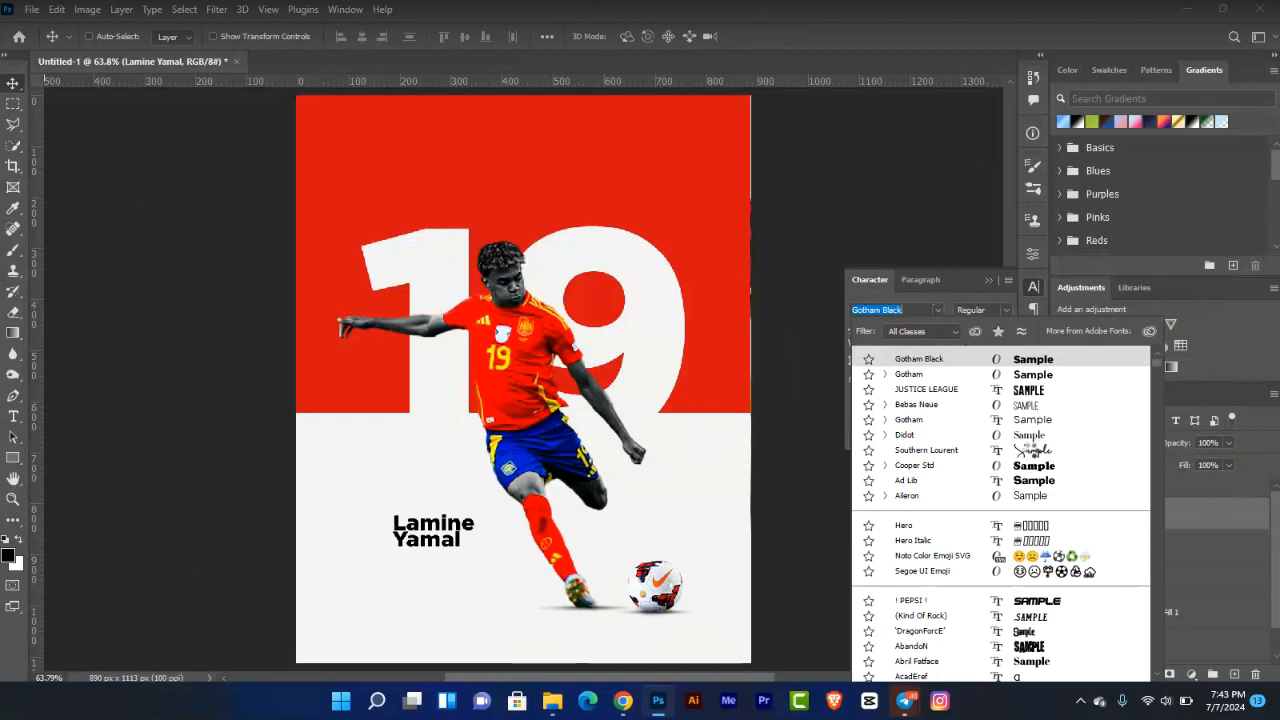
{"action": "key", "text": "Down"}
{"action": "key", "text": "Down"}
{"action": "key", "text": "Down"}
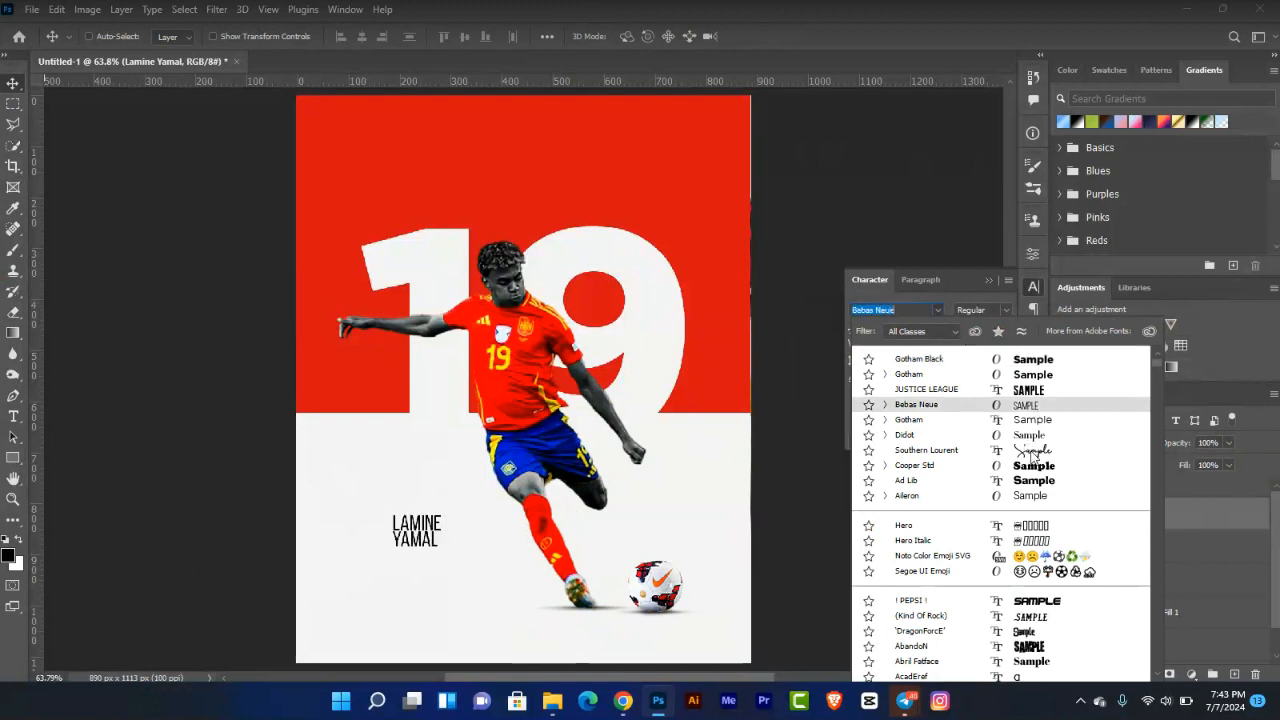
{"action": "left_click", "coordinate": [1033, 453]}
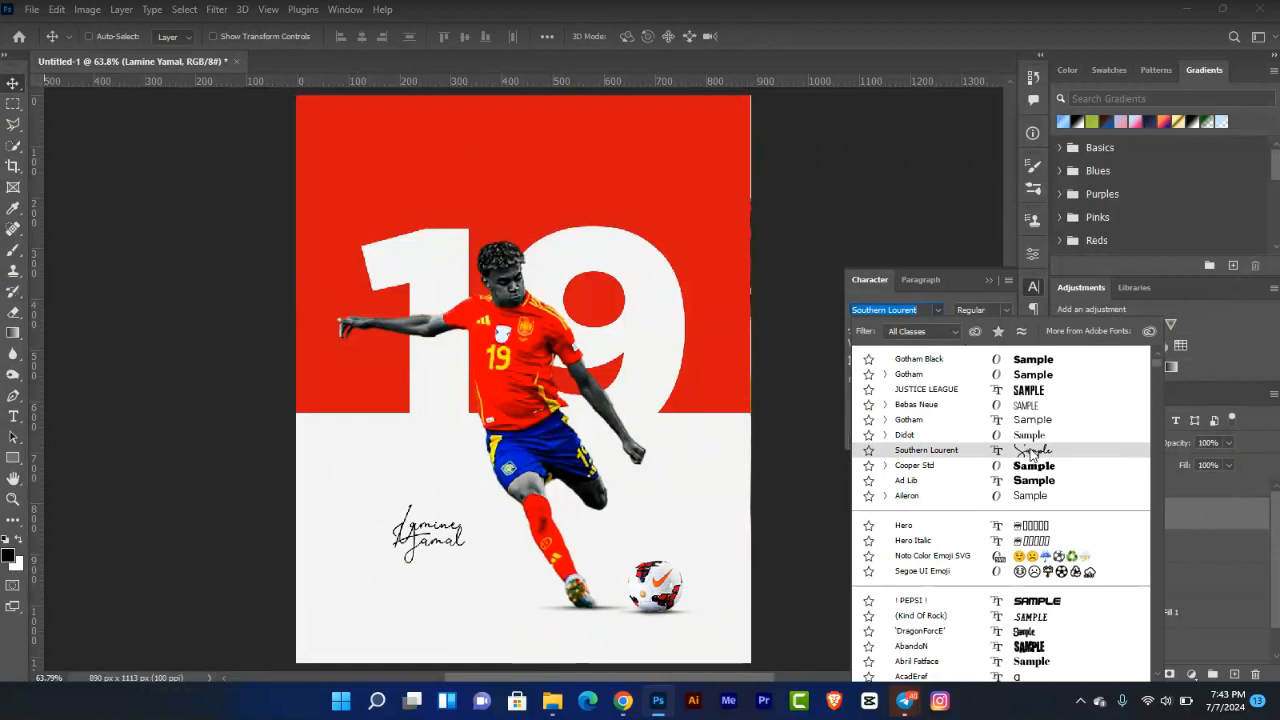
{"action": "left_click", "coordinate": [894, 455]}
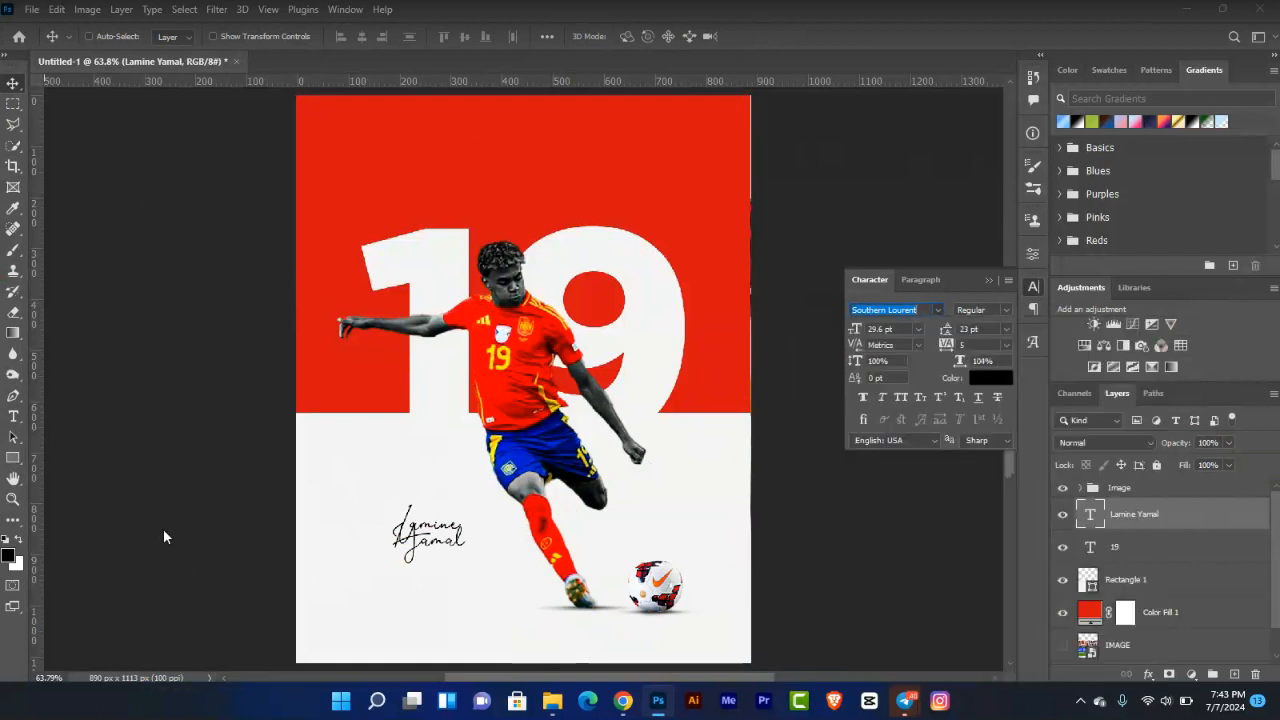
Replace the two-line name with the single word "Lamine".
{"action": "left_click", "coordinate": [13, 417]}
{"action": "left_click", "coordinate": [14, 420]}
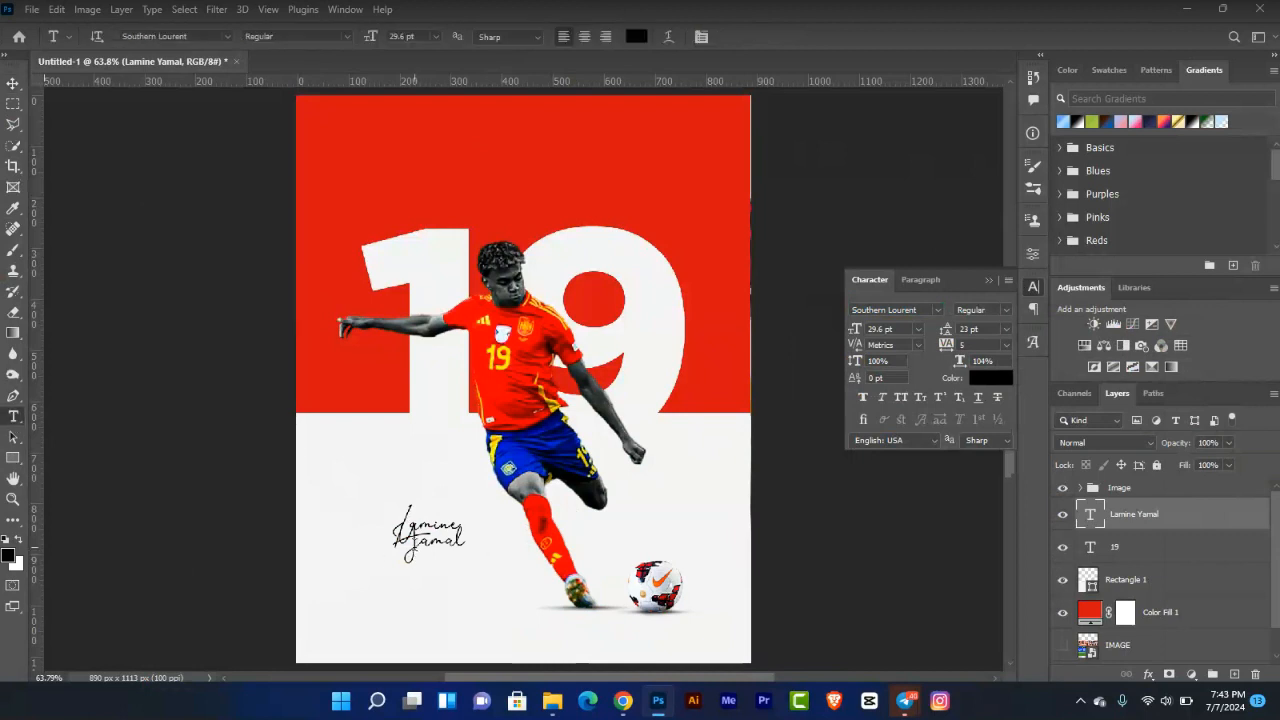
{"action": "left_click", "coordinate": [428, 535]}
{"action": "key", "text": "ctrl+a"}
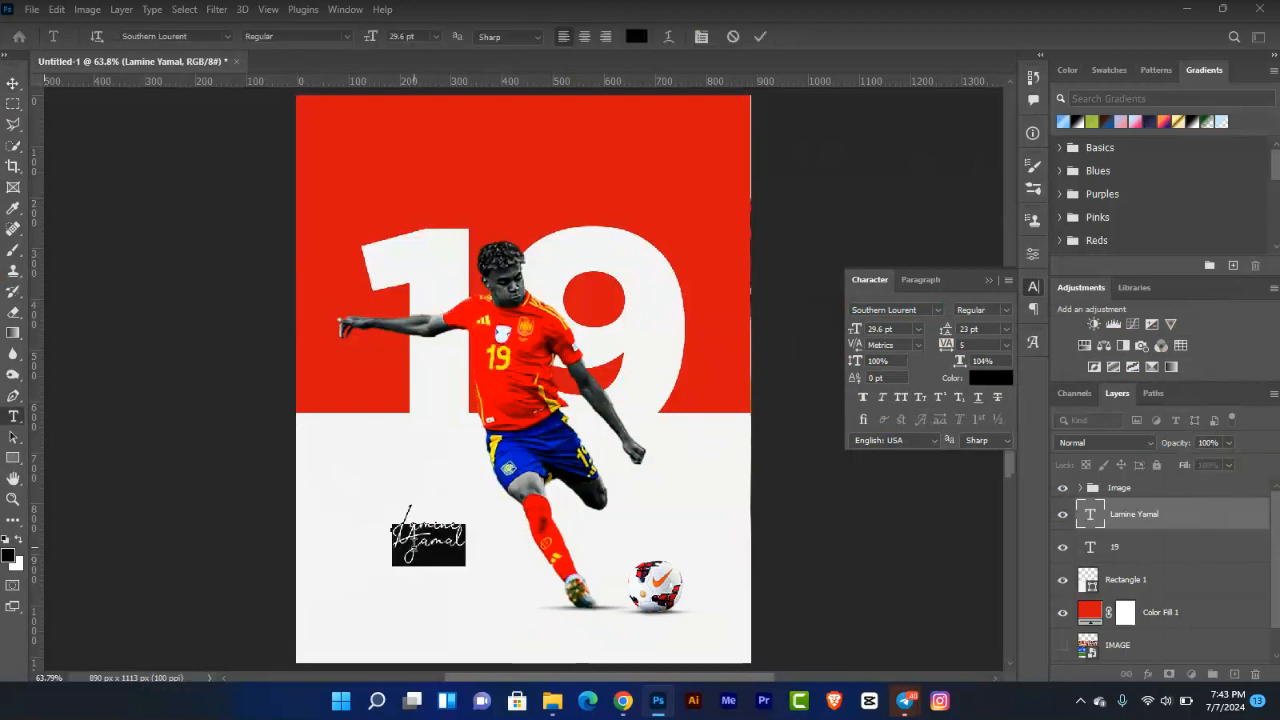
{"action": "type", "text": "Lamine"}
{"action": "key", "text": "Return"}
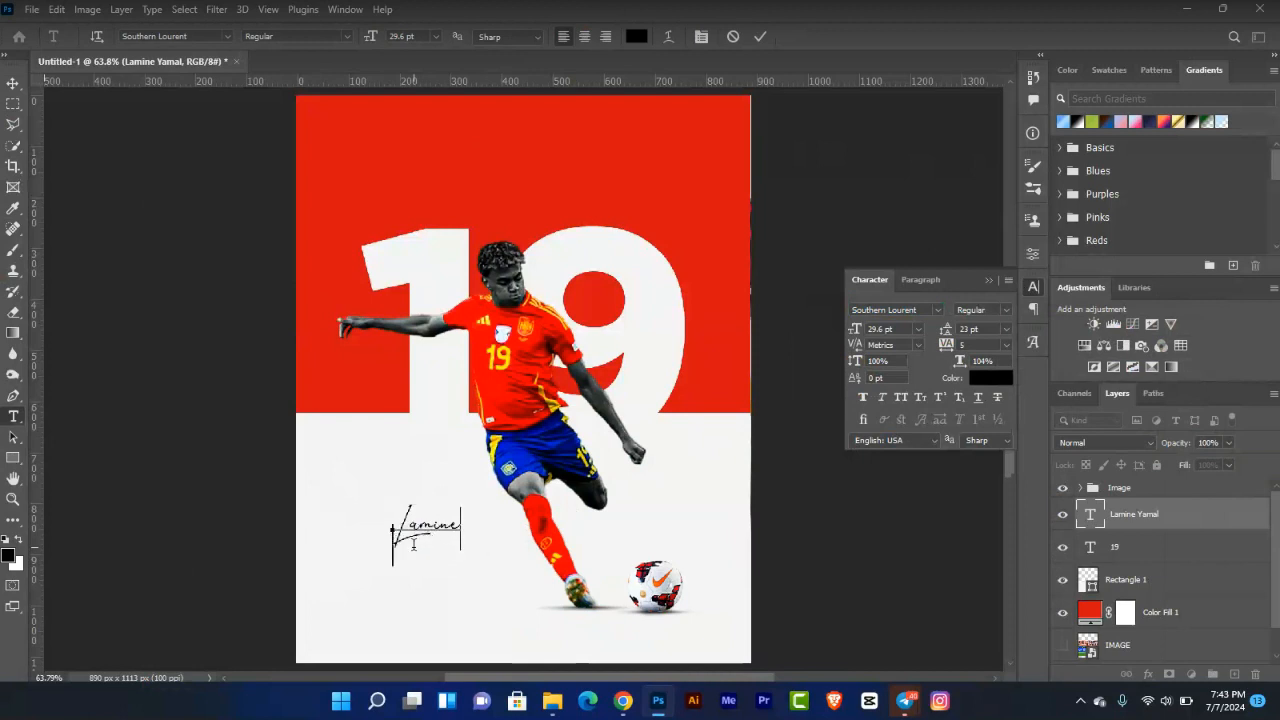
{"action": "key", "text": "BackSpace"}
{"action": "left_click", "coordinate": [13, 83]}
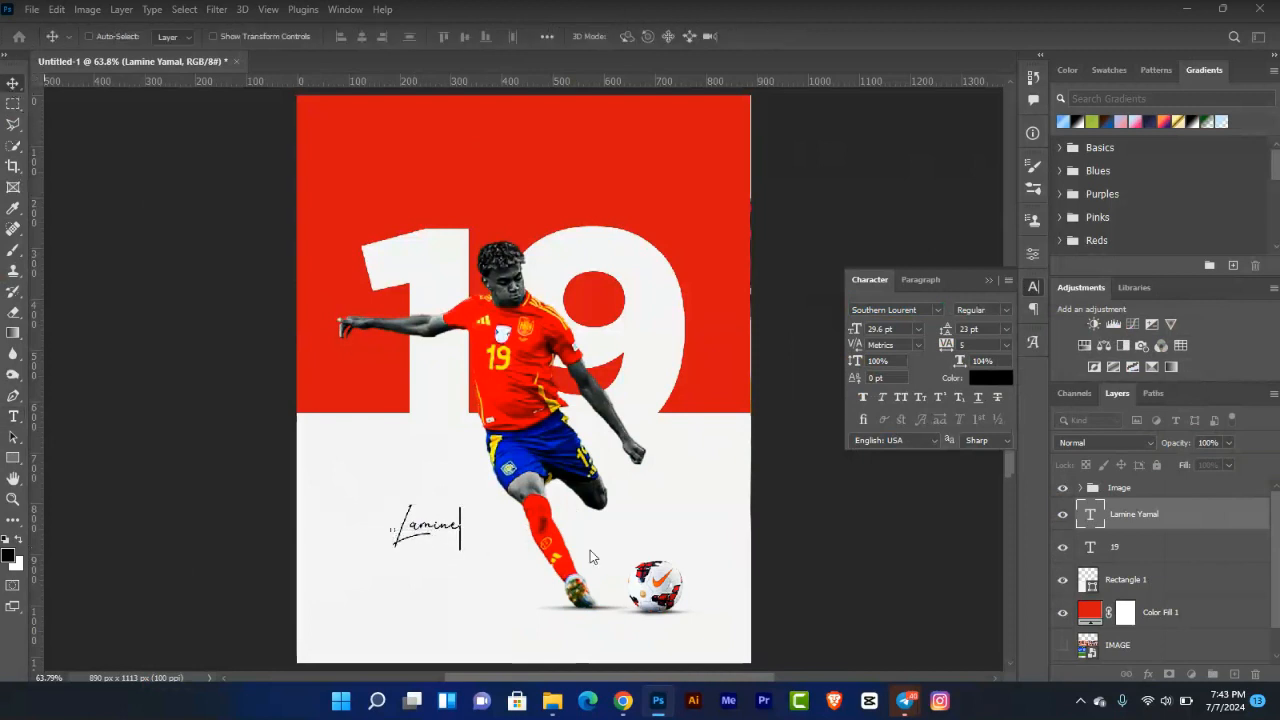
Enlarge "Lamine" to about 42.5 pt and place a duplicate of it just below, slightly offset toward the player.
{"action": "key", "text": "ctrl+t"}
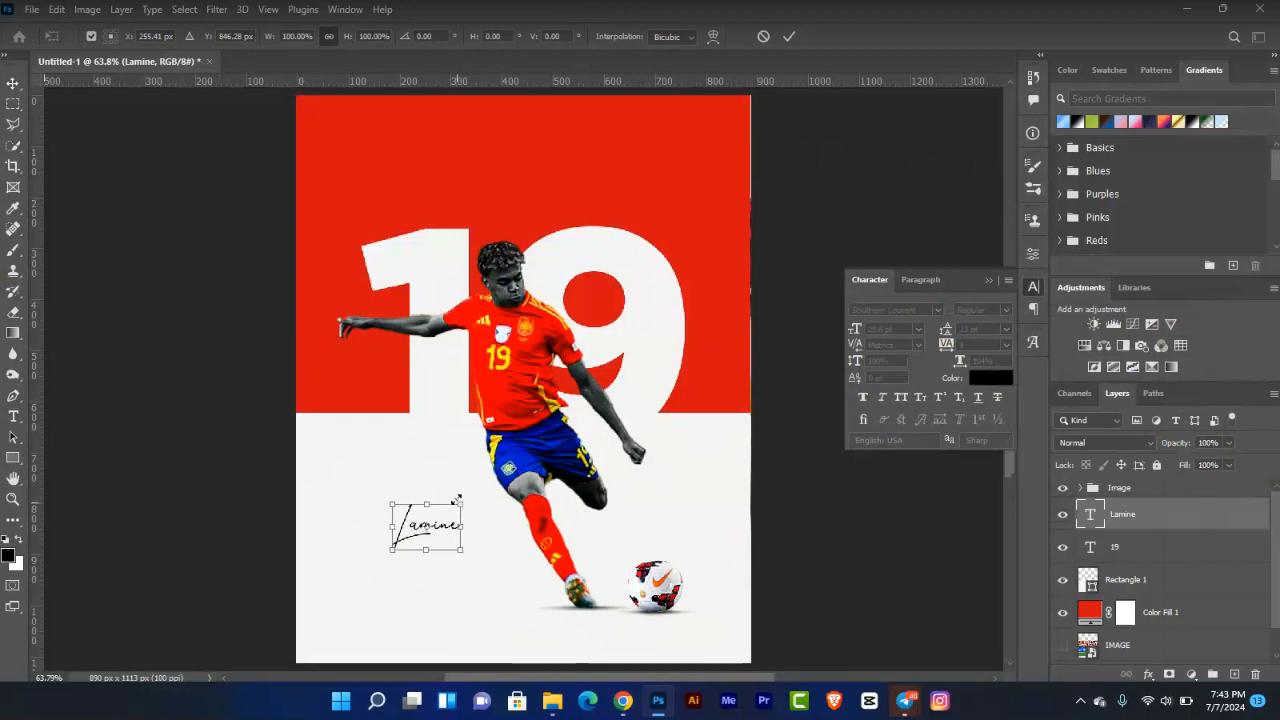
{"action": "left_click_drag", "start_coordinate": [463, 502], "coordinate": [506, 474]}
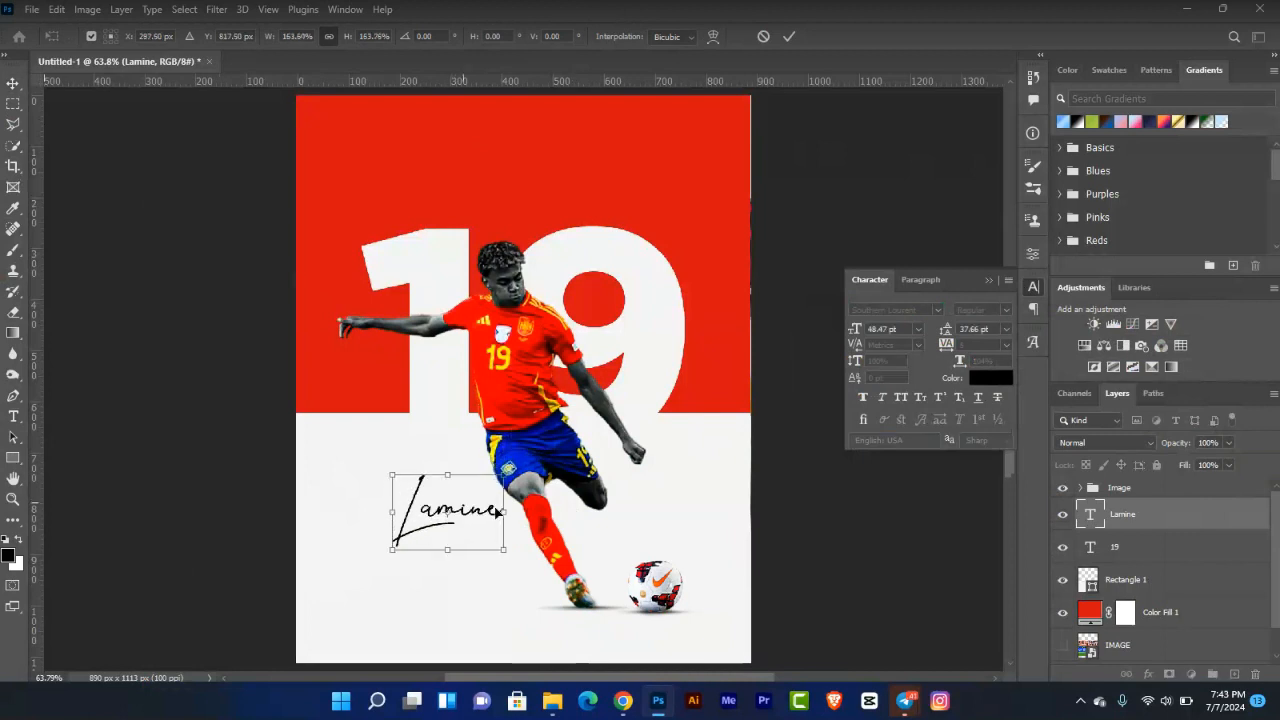
{"action": "left_click_drag", "start_coordinate": [468, 523], "coordinate": [481, 576]}
{"action": "key", "text": "Return"}
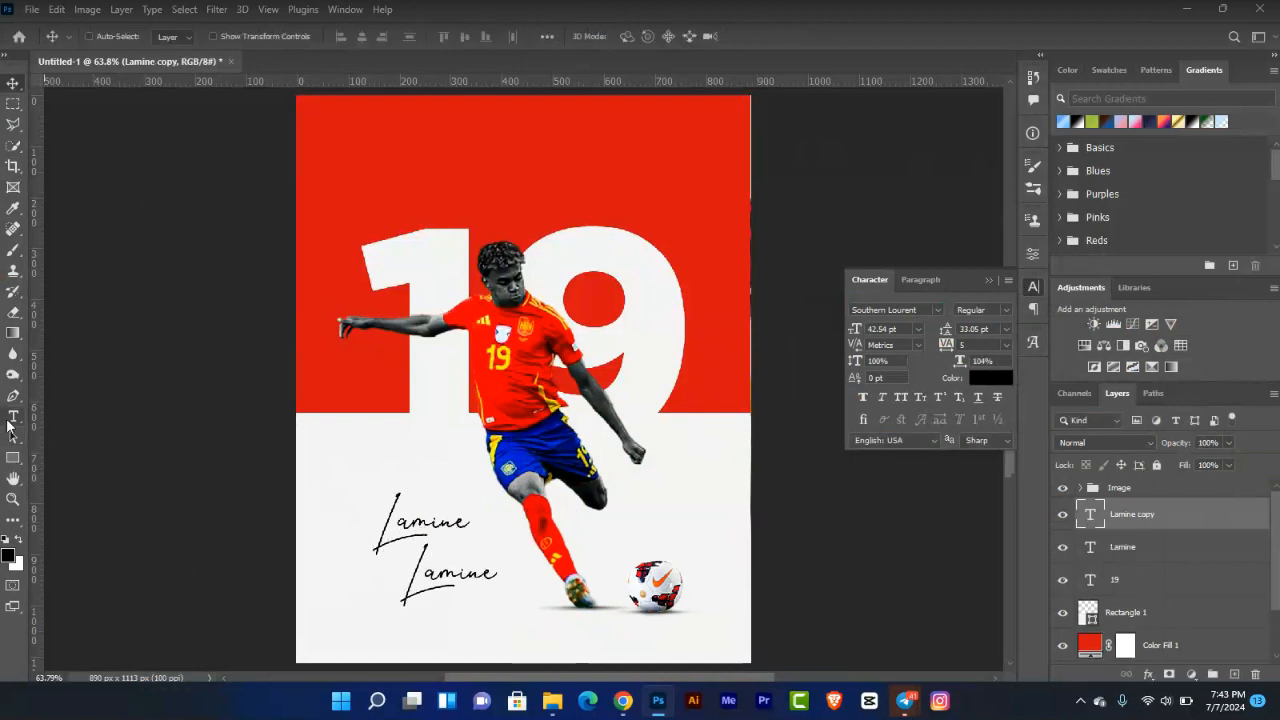
Change the duplicated word to "Yamal" and set its font to Gotham Medium.
{"action": "key", "text": "t"}
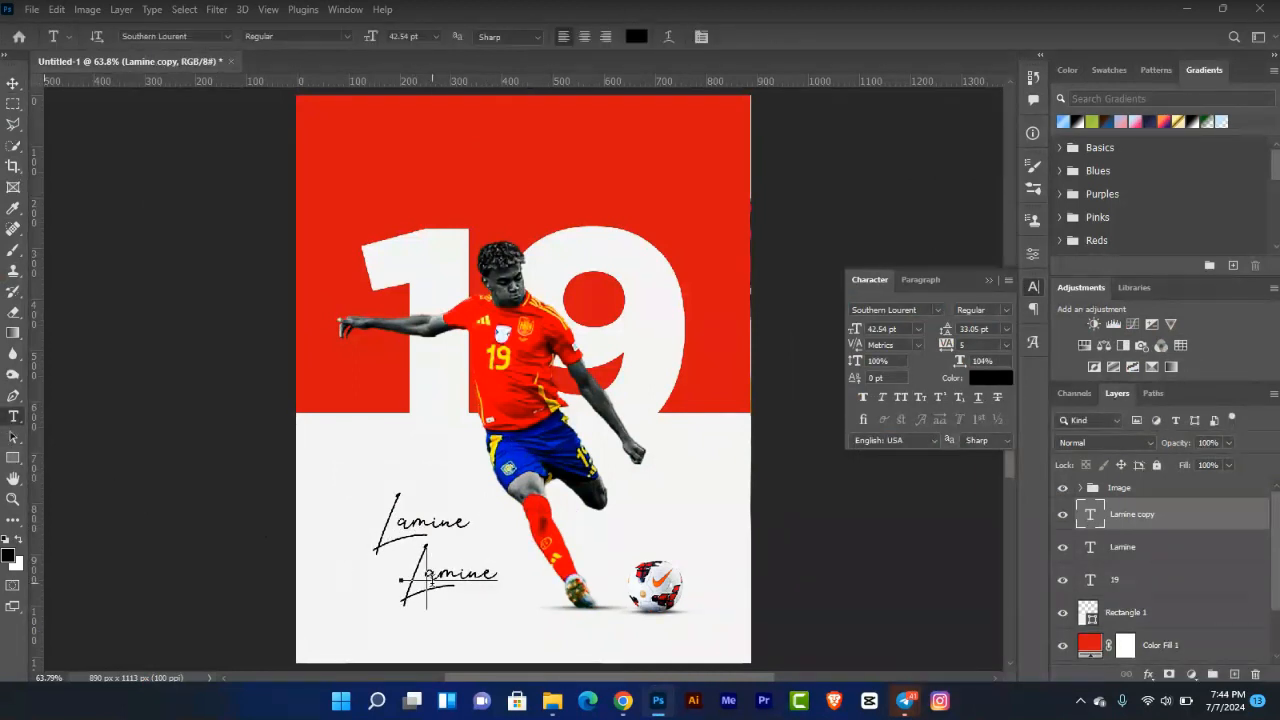
{"action": "double_click", "coordinate": [433, 587]}
{"action": "type", "text": "Yamal"}
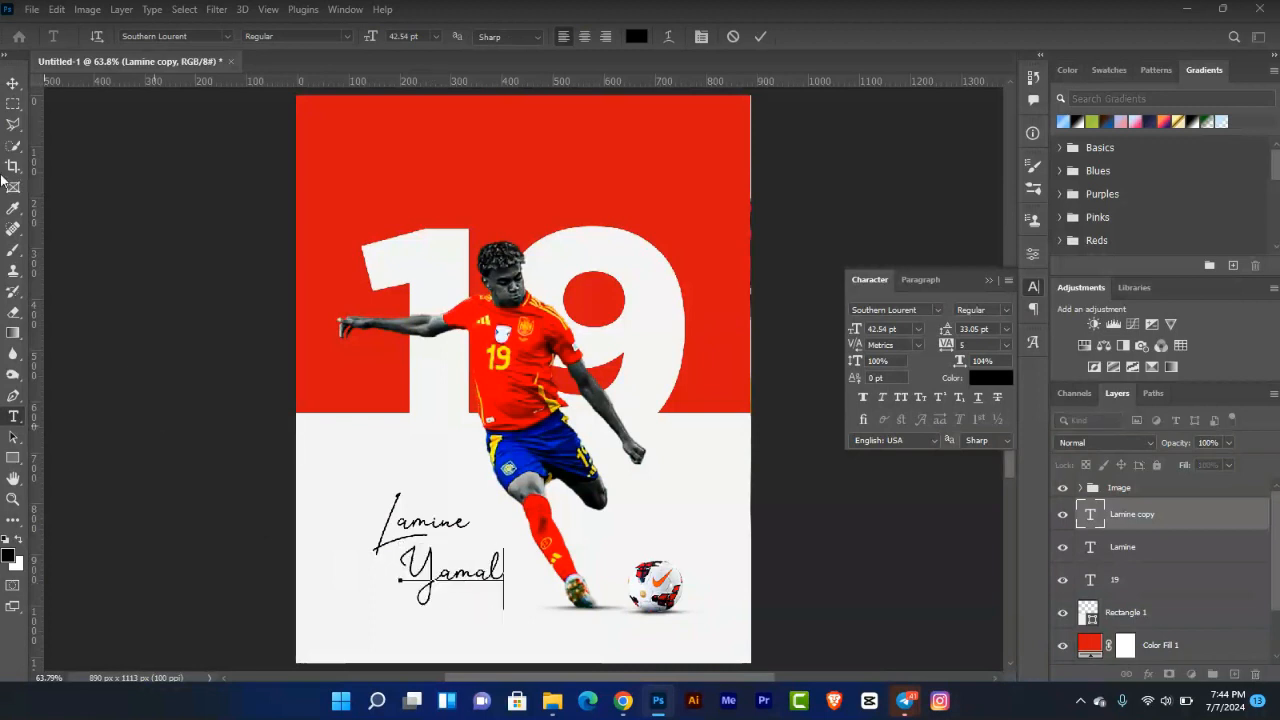
{"action": "left_click", "coordinate": [936, 307]}
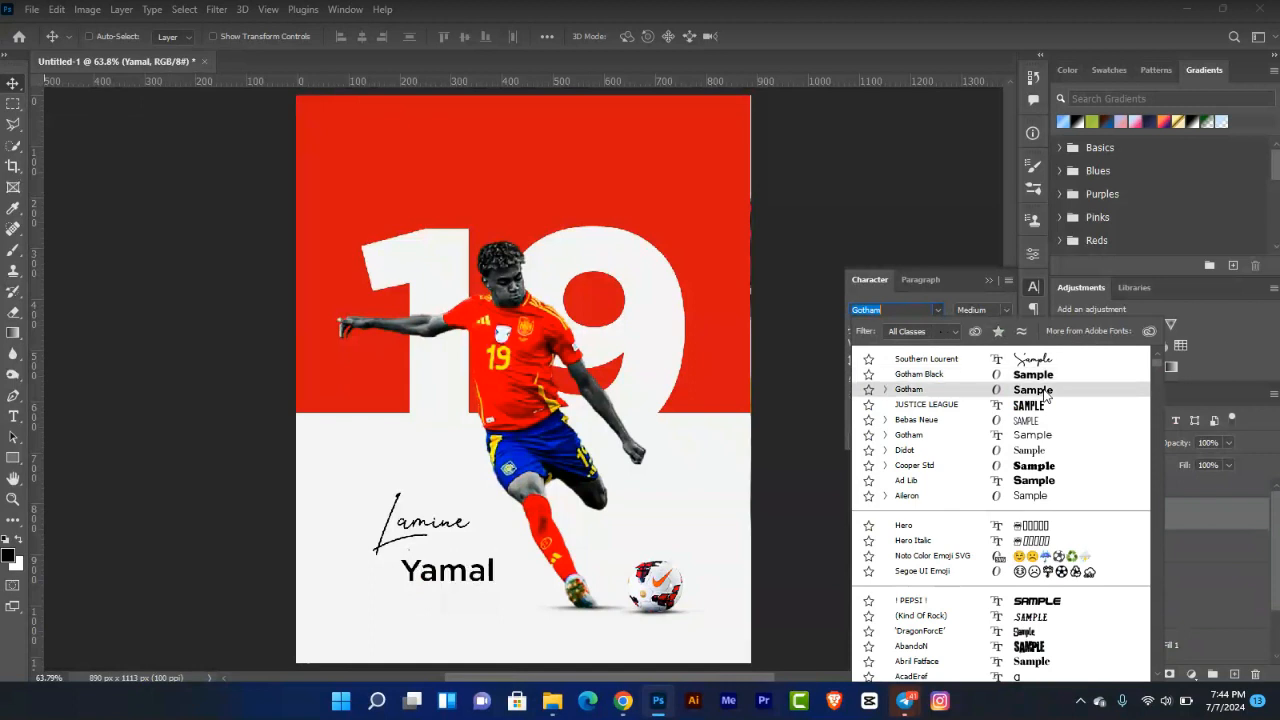
{"action": "left_click", "coordinate": [1043, 388]}
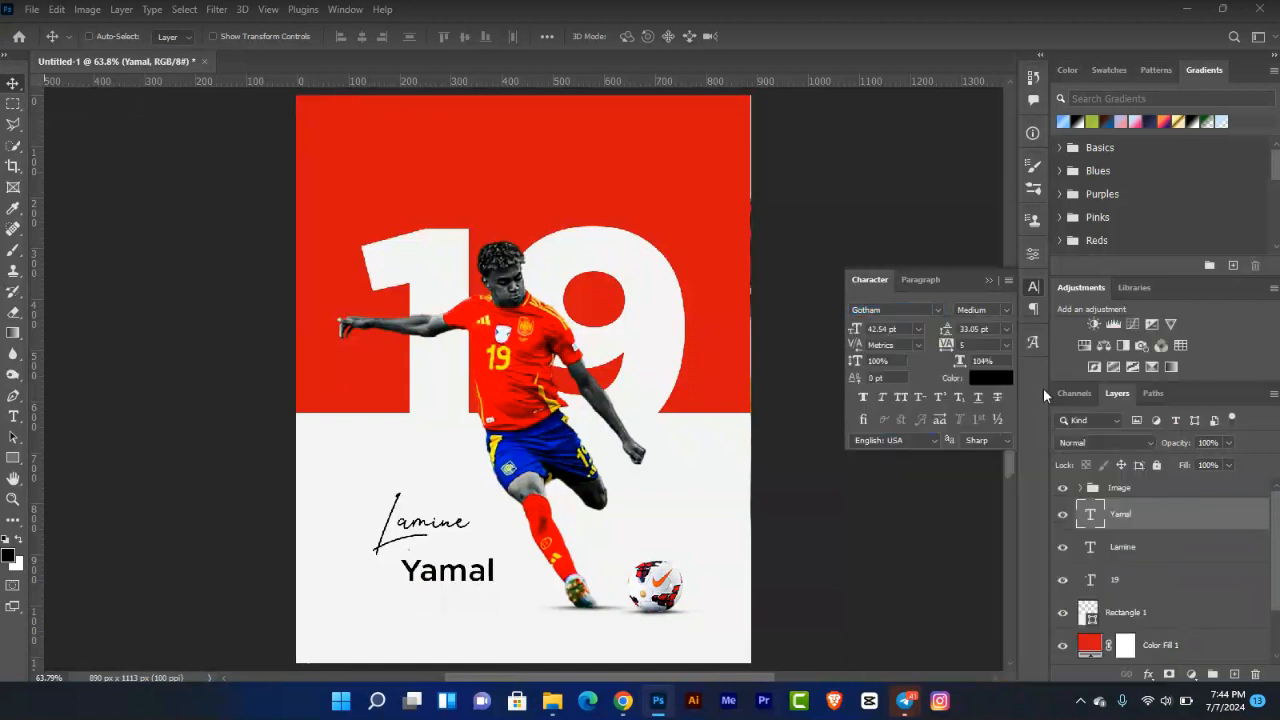
Scale "Yamal" down to about 28.8 pt and tuck it directly beneath "Lamine".
{"action": "key", "text": "ctrl+t"}
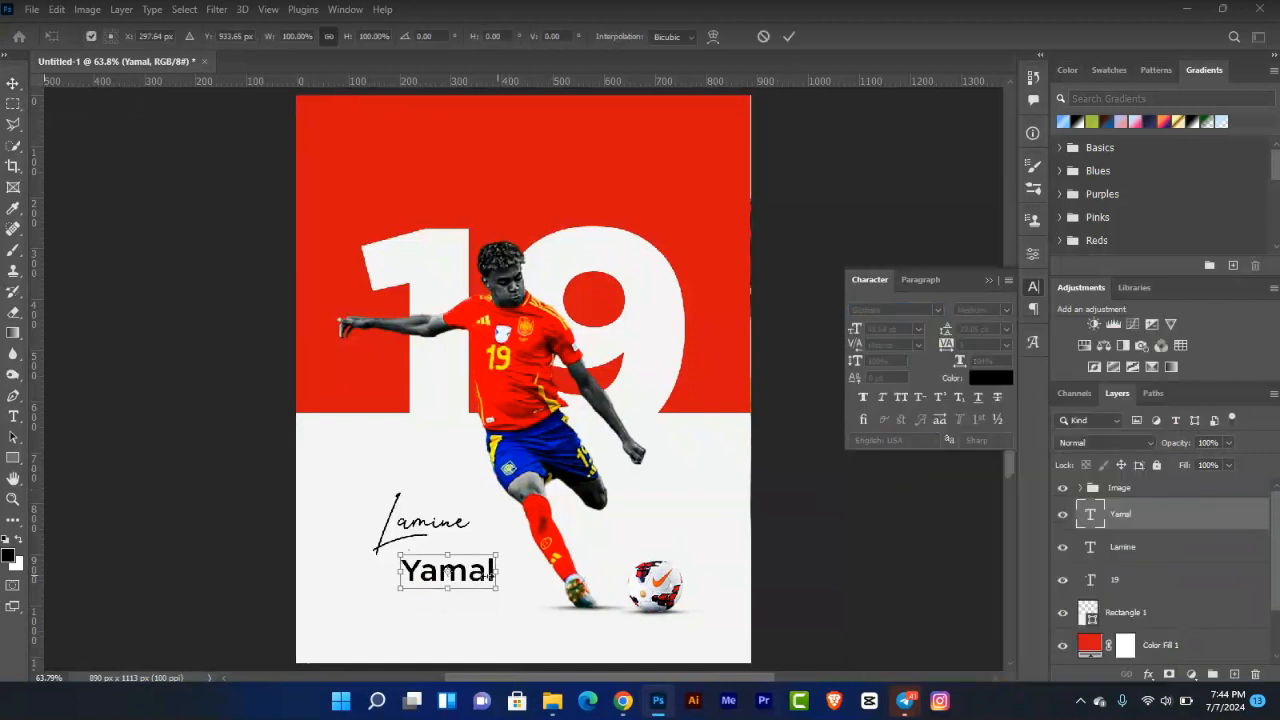
{"action": "left_click_drag", "start_coordinate": [490, 574], "coordinate": [460, 562]}
{"action": "key", "text": "Return"}
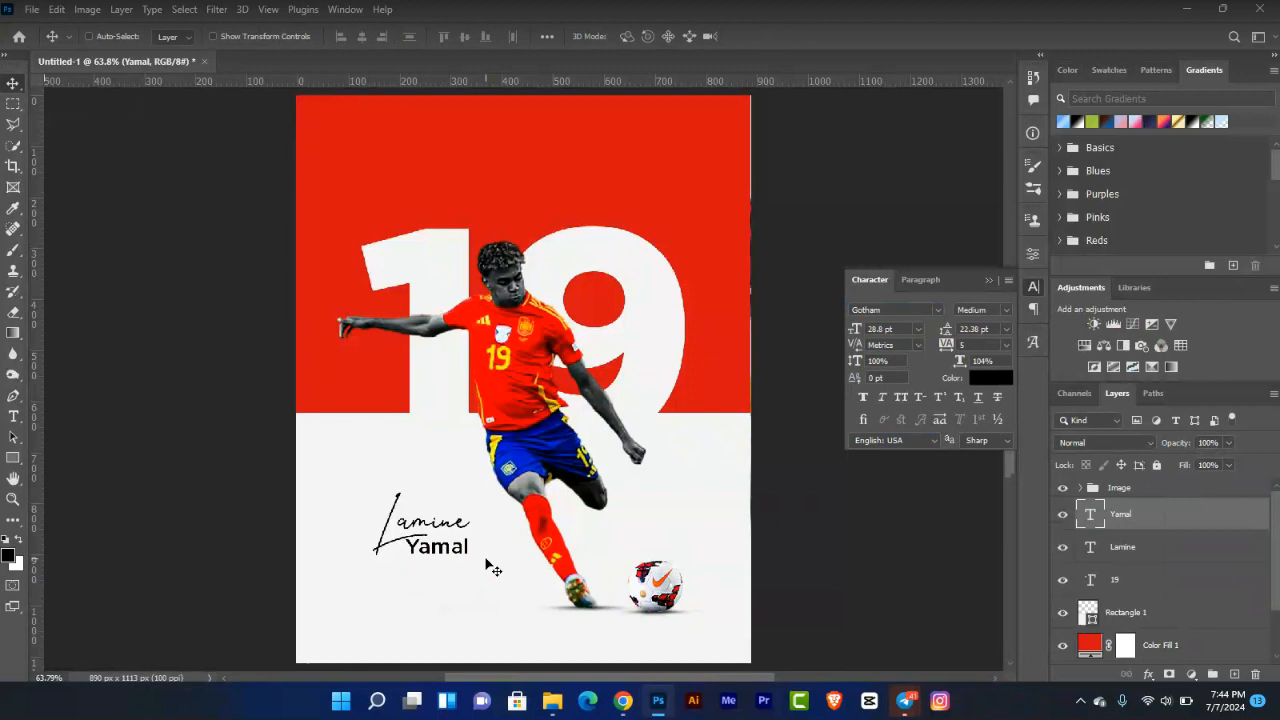
Remove the letters "amine" from the handwritten "Lamine", leaving only the "L".
{"action": "left_click", "coordinate": [14, 419]}
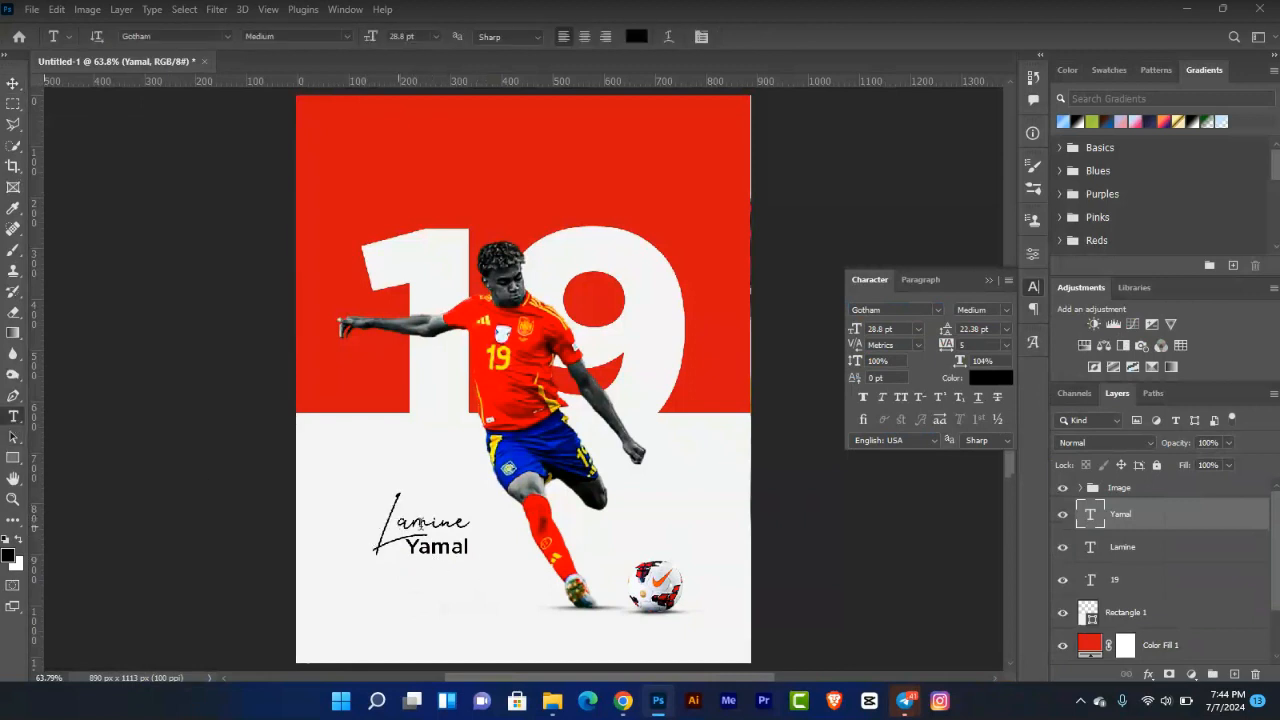
{"action": "left_click_drag", "start_coordinate": [404, 523], "coordinate": [482, 522]}
{"action": "key", "text": "ctrl+x"}
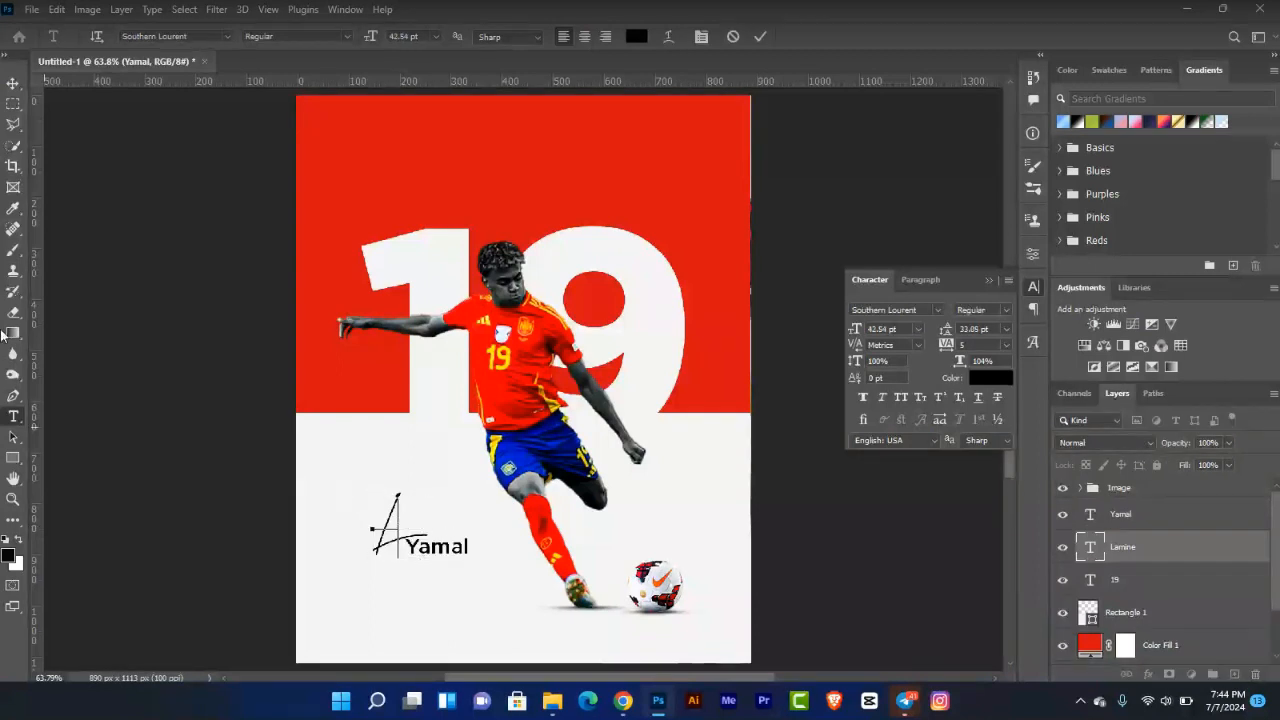
{"action": "left_click", "coordinate": [12, 86]}
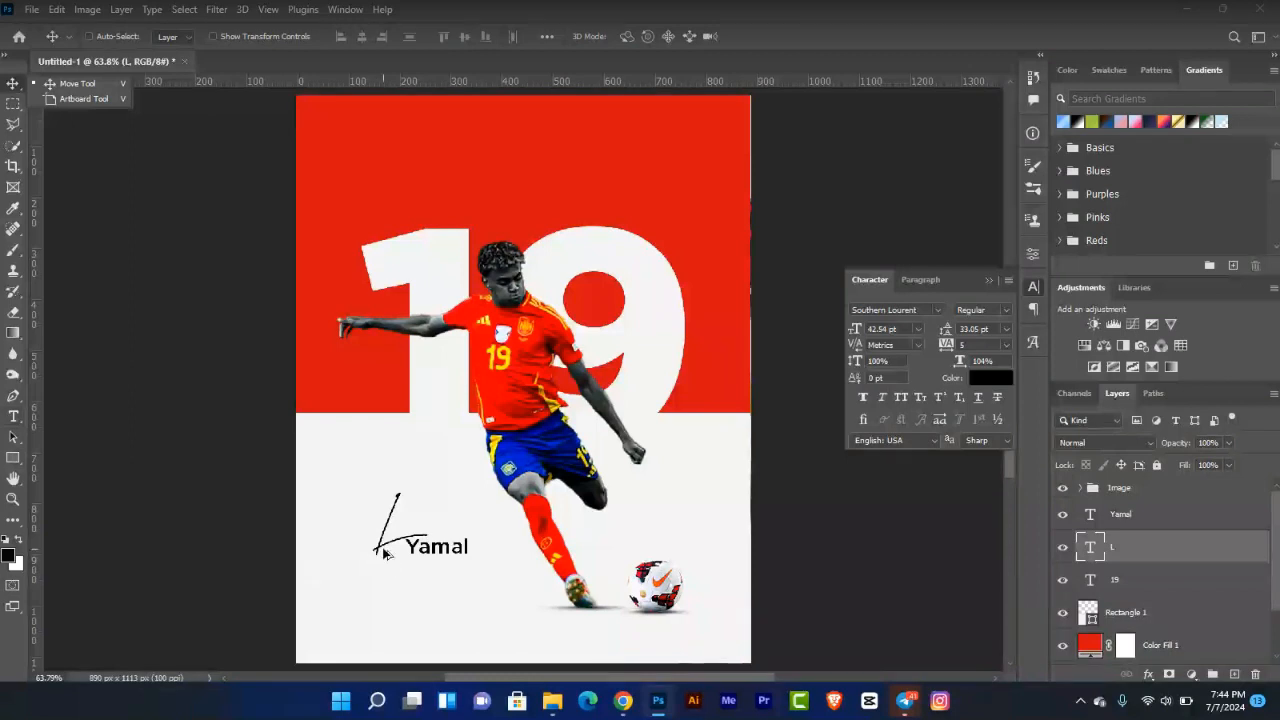
Duplicate the "L" layer, change the copy's text to "amine", and place it beside the upper part of the "L".
{"action": "left_click_drag", "start_coordinate": [383, 553], "coordinate": [426, 507]}
{"action": "left_click", "coordinate": [13, 416]}
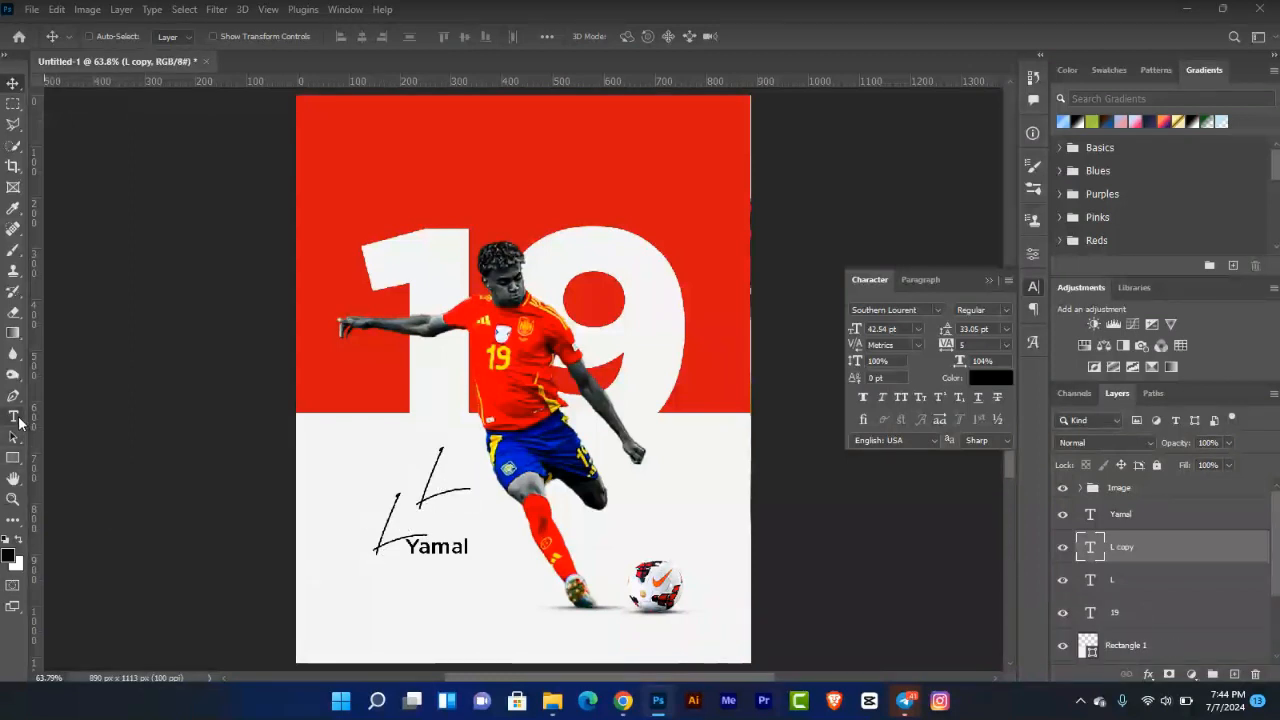
{"action": "left_click", "coordinate": [437, 493]}
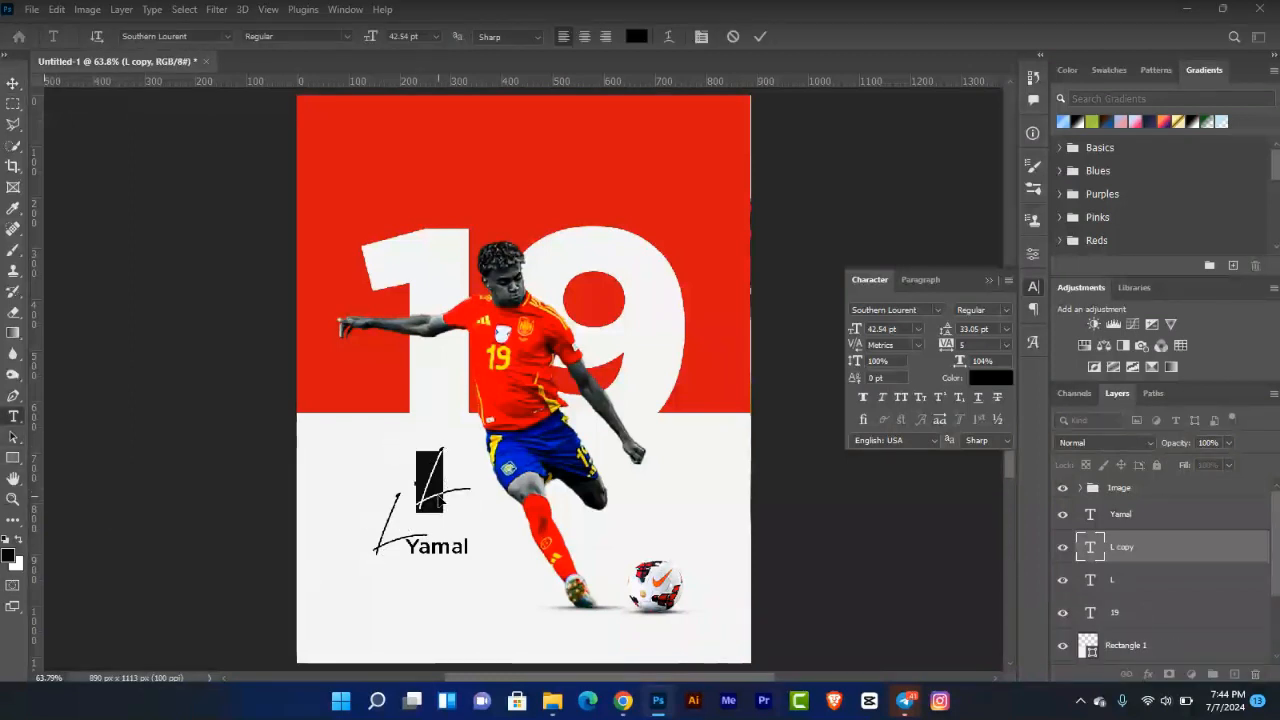
{"action": "key", "text": "ctrl+a"}
{"action": "type", "text": "amine"}
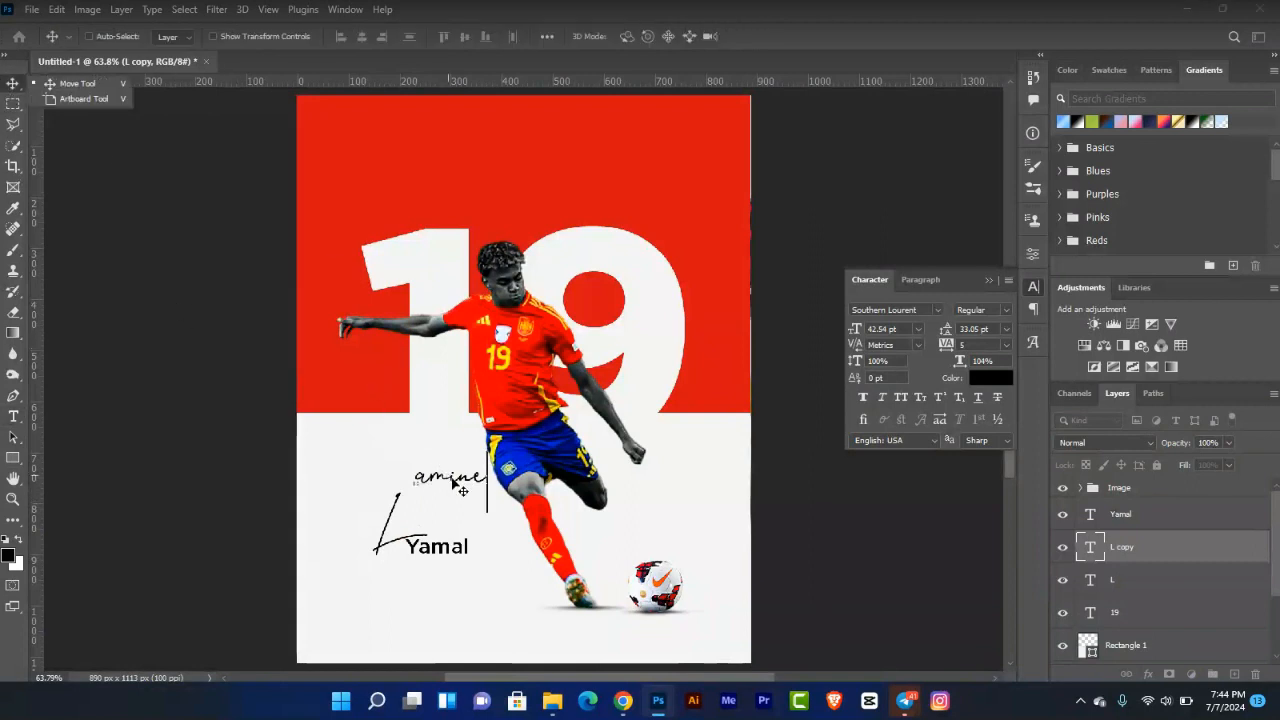
{"action": "mouse_move", "coordinate": [437, 503]}
{"action": "left_mouse_down"}
{"action": "mouse_move", "coordinate": [452, 486]}
{"action": "mouse_move", "coordinate": [445, 510]}
{"action": "left_mouse_up"}
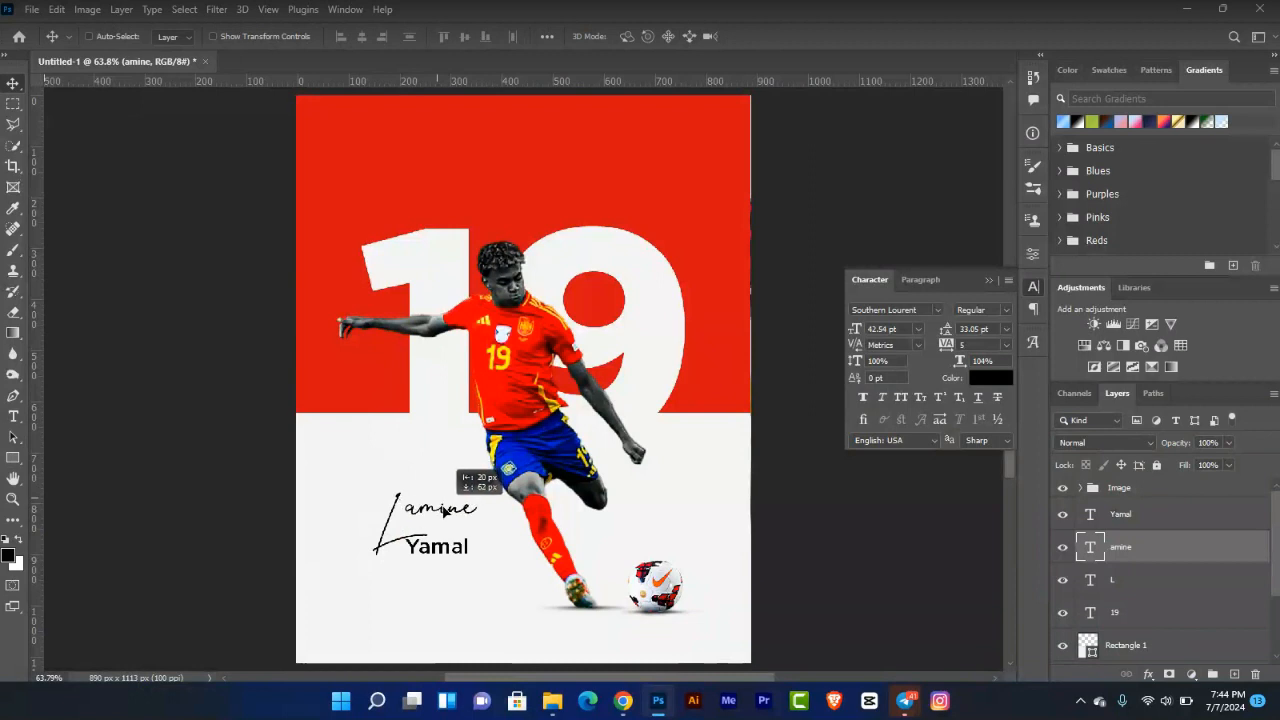
Move "Yamal" up close beneath "amine", inside the stroke of the "L", and nudge it into place.
{"action": "left_click", "coordinate": [1141, 524]}
{"action": "left_click_drag", "start_coordinate": [457, 555], "coordinate": [443, 529]}
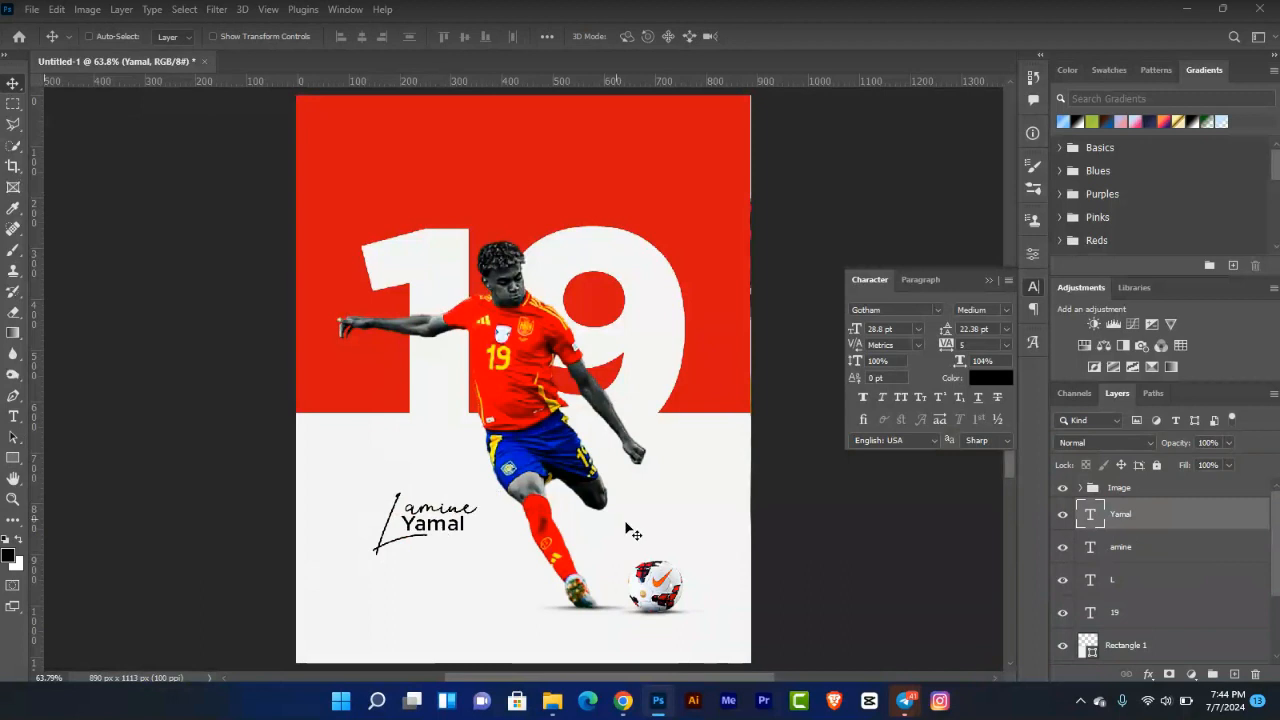
{"action": "key", "text": "Up"}
{"action": "key", "text": "Up"}
{"action": "key", "text": "Up"}
{"action": "key", "text": "Right"}
{"action": "key", "text": "Right"}
{"action": "key", "text": "Right"}
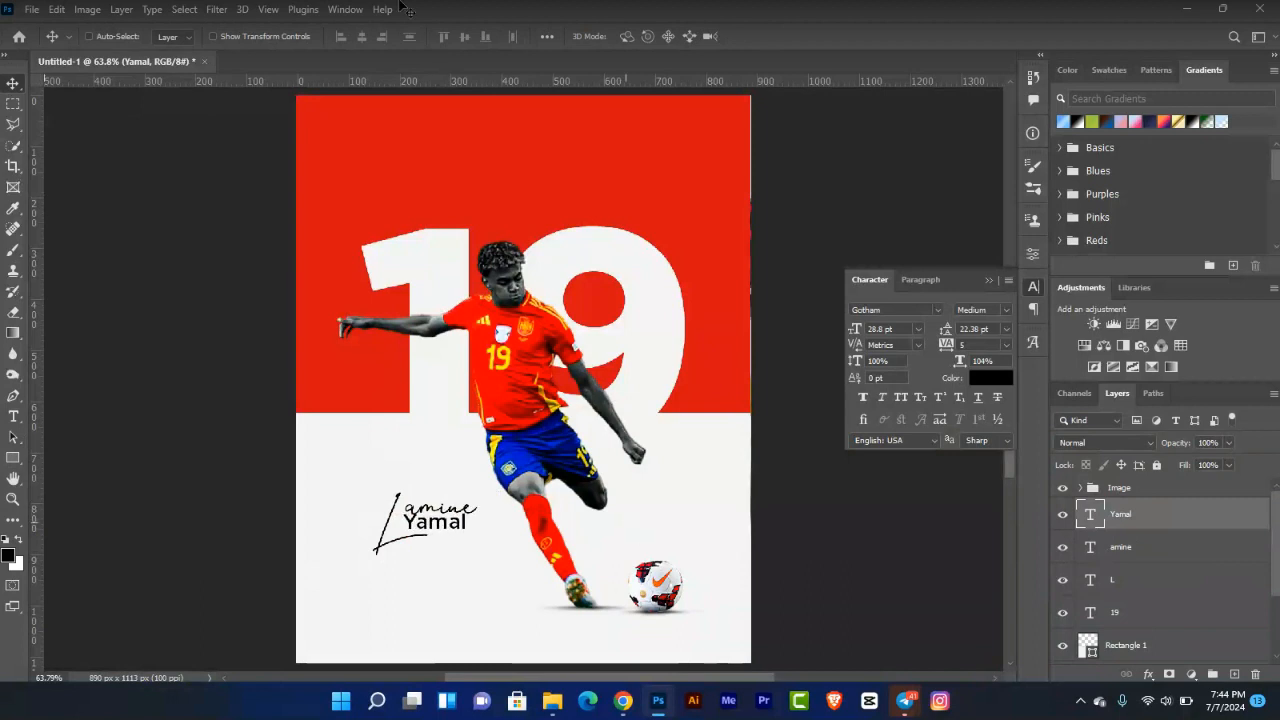
Scale the handwritten "L" up to about 131% so it stands taller beside "amine" and "Yamal".
{"action": "left_click", "coordinate": [1126, 590]}
{"action": "key", "text": "ctrl+t"}
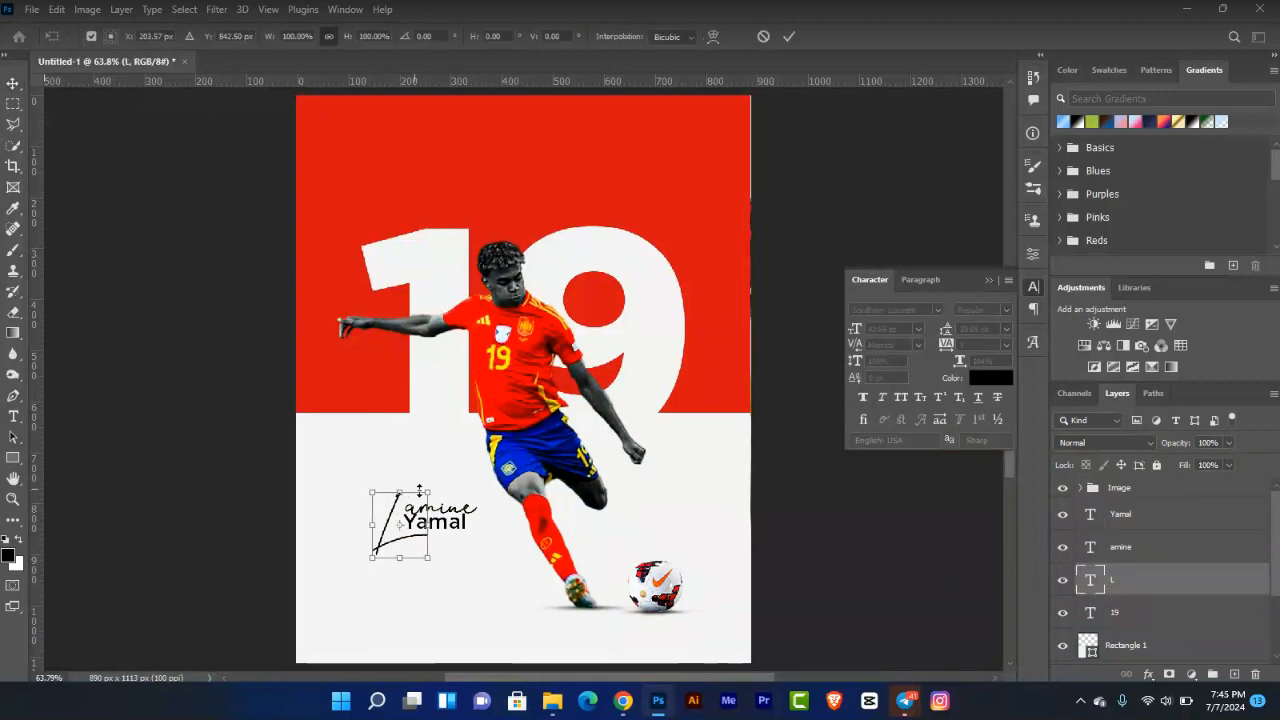
{"action": "left_click_drag", "start_coordinate": [433, 490], "coordinate": [458, 457]}
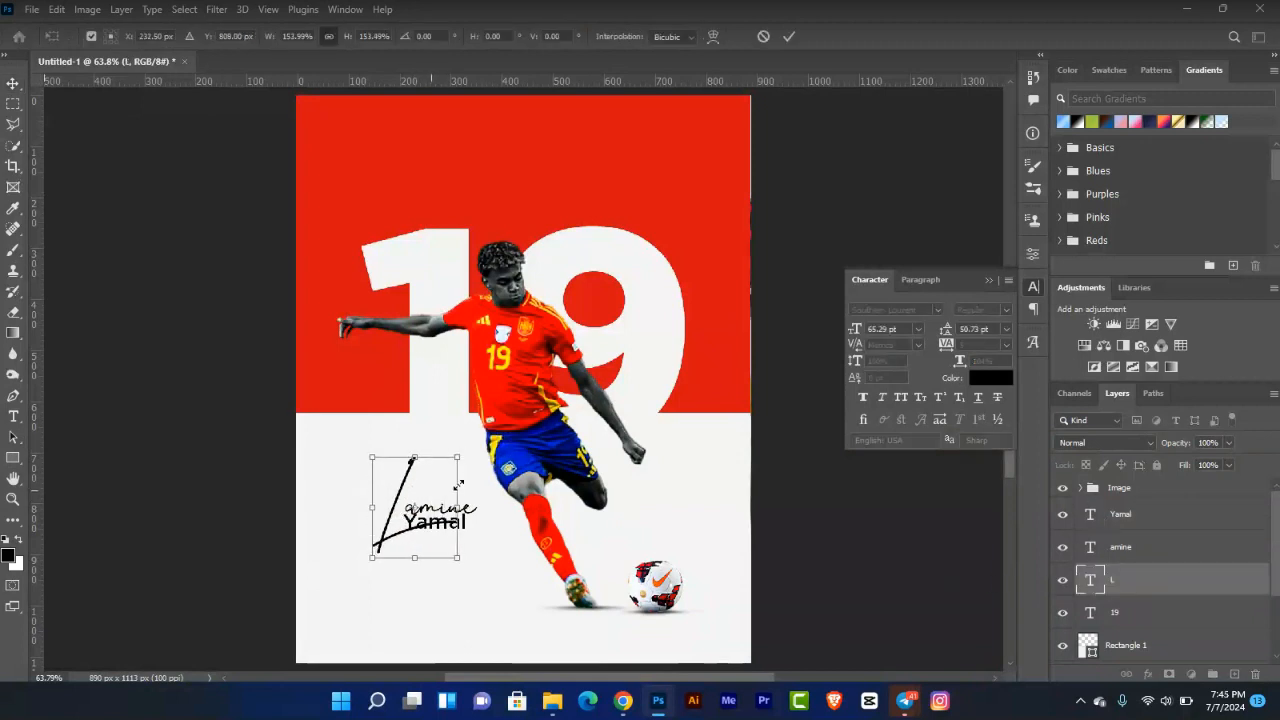
{"action": "left_click_drag", "start_coordinate": [440, 522], "coordinate": [439, 532]}
{"action": "key", "text": "ctrl+z"}
{"action": "key", "text": "ctrl+z"}
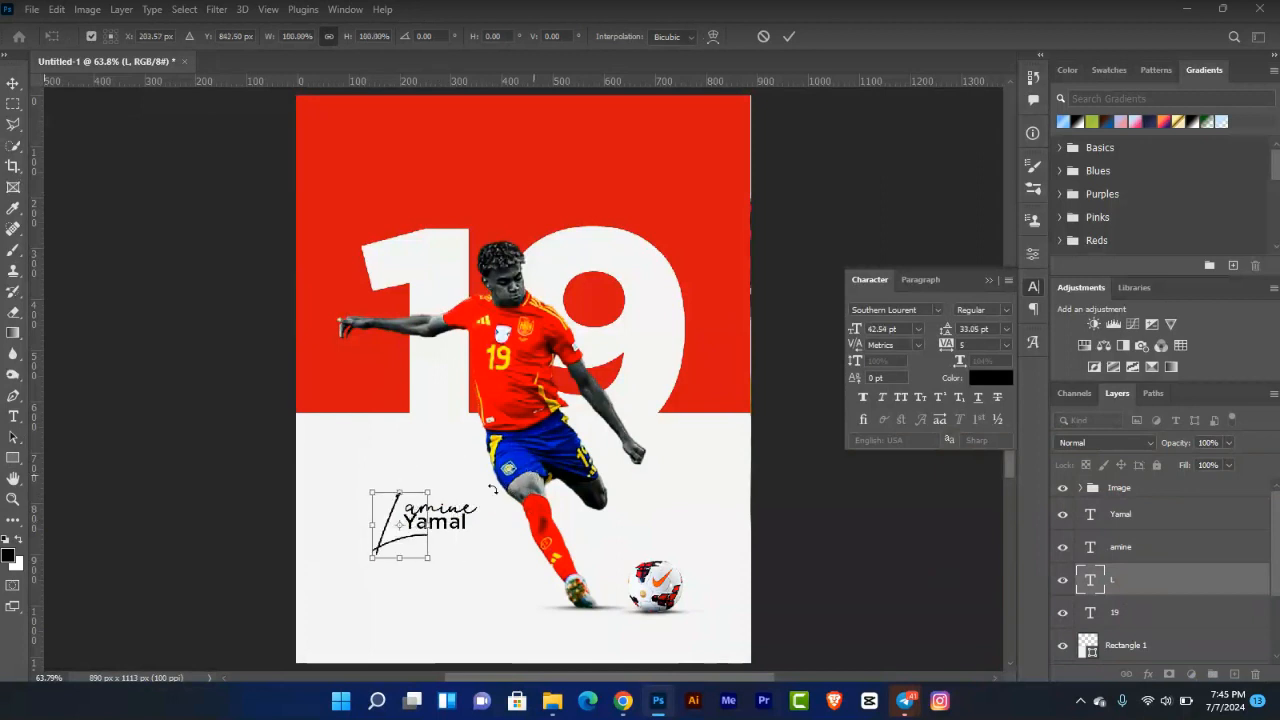
{"action": "left_click_drag", "start_coordinate": [427, 494], "coordinate": [454, 482]}
{"action": "key", "text": "Down"}
{"action": "key", "text": "Down"}
{"action": "key", "text": "Down"}
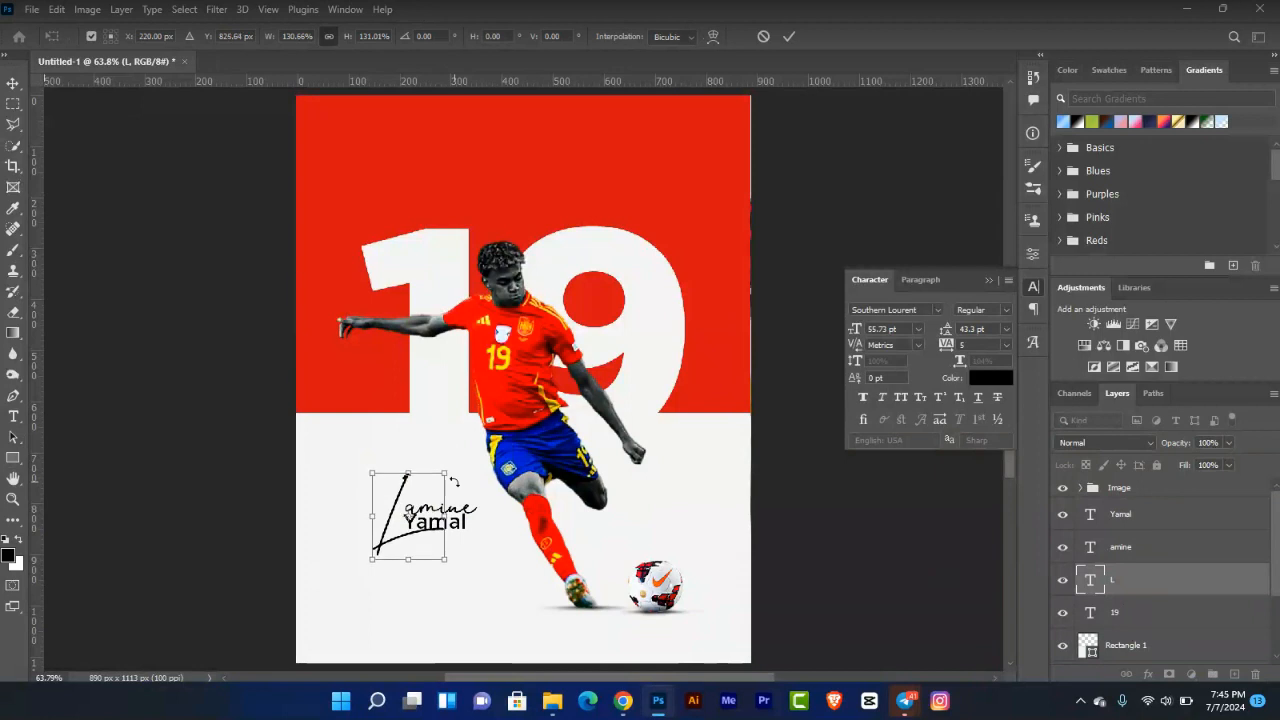
Nudge the enlarged "L" slightly right and down so its stroke frames "amine" and "Yamal", and apply the transform.
{"action": "key", "text": "shift+Right"}
{"action": "key", "text": "shift+Down"}
{"action": "key", "text": "Up"}
{"action": "key", "text": "Up"}
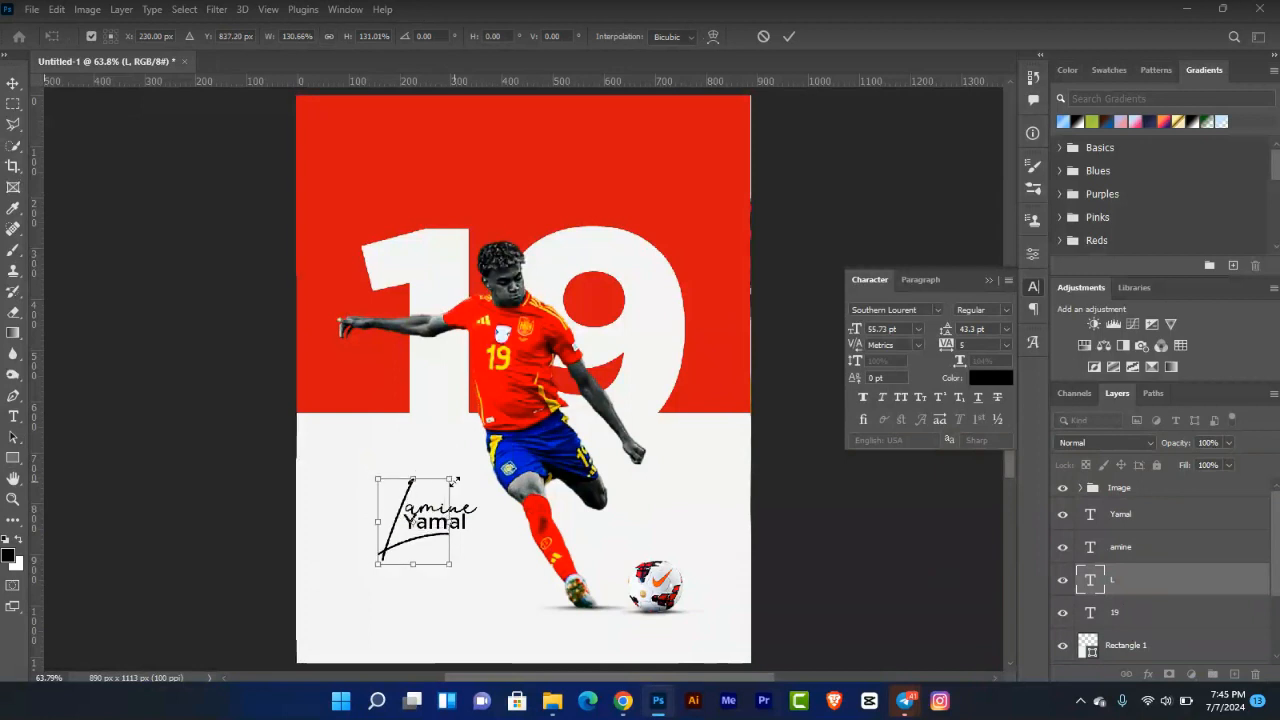
{"action": "key", "text": "Left"}
{"action": "key", "text": "Up"}
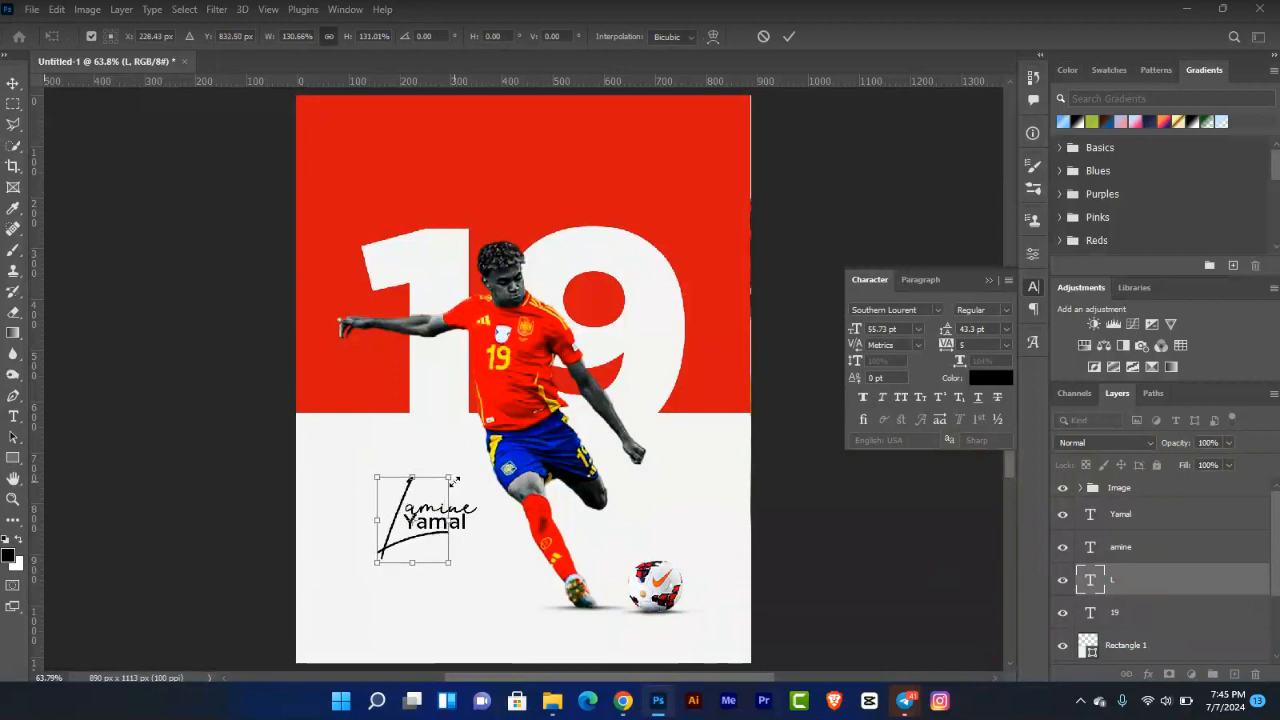
{"action": "key", "text": "Return"}
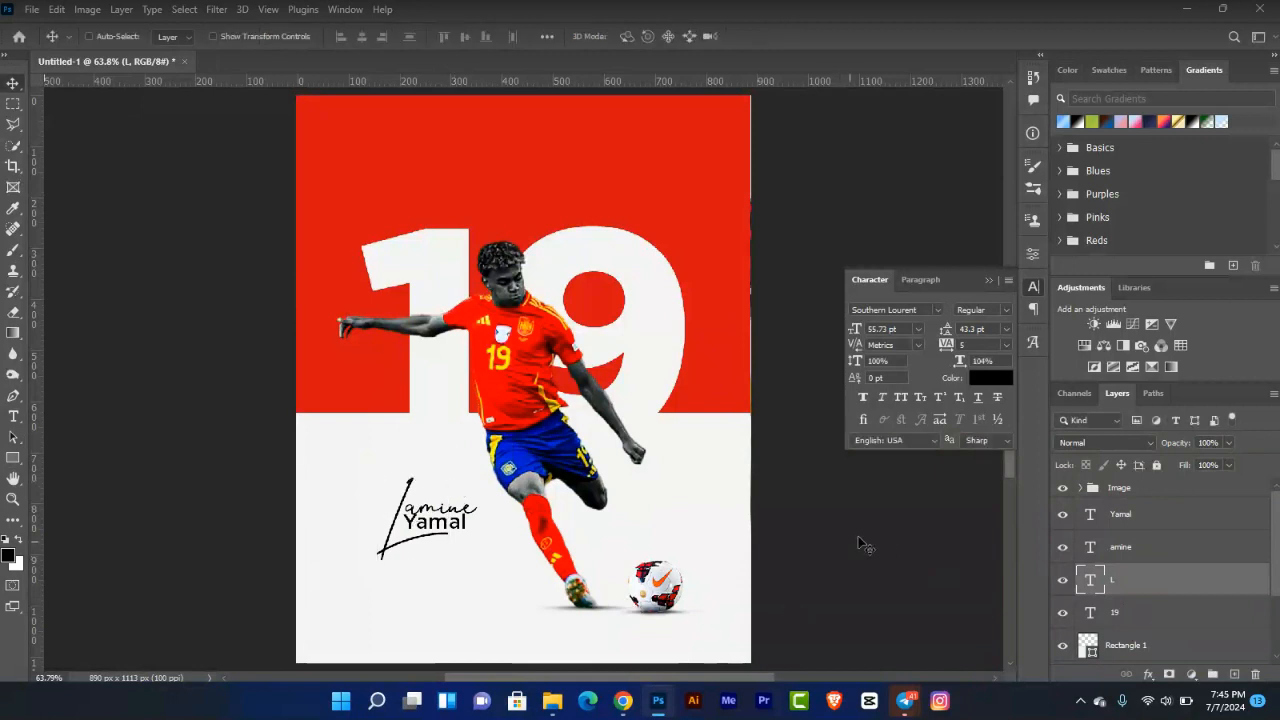
Shift the "L", "amine" and "Yamal" layers together slightly down and left, and nudge "Yamal" a little lower.
{"action": "left_click", "coordinate": [1135, 520], "text": "shift"}
{"action": "left_click_drag", "start_coordinate": [445, 520], "coordinate": [436, 540]}
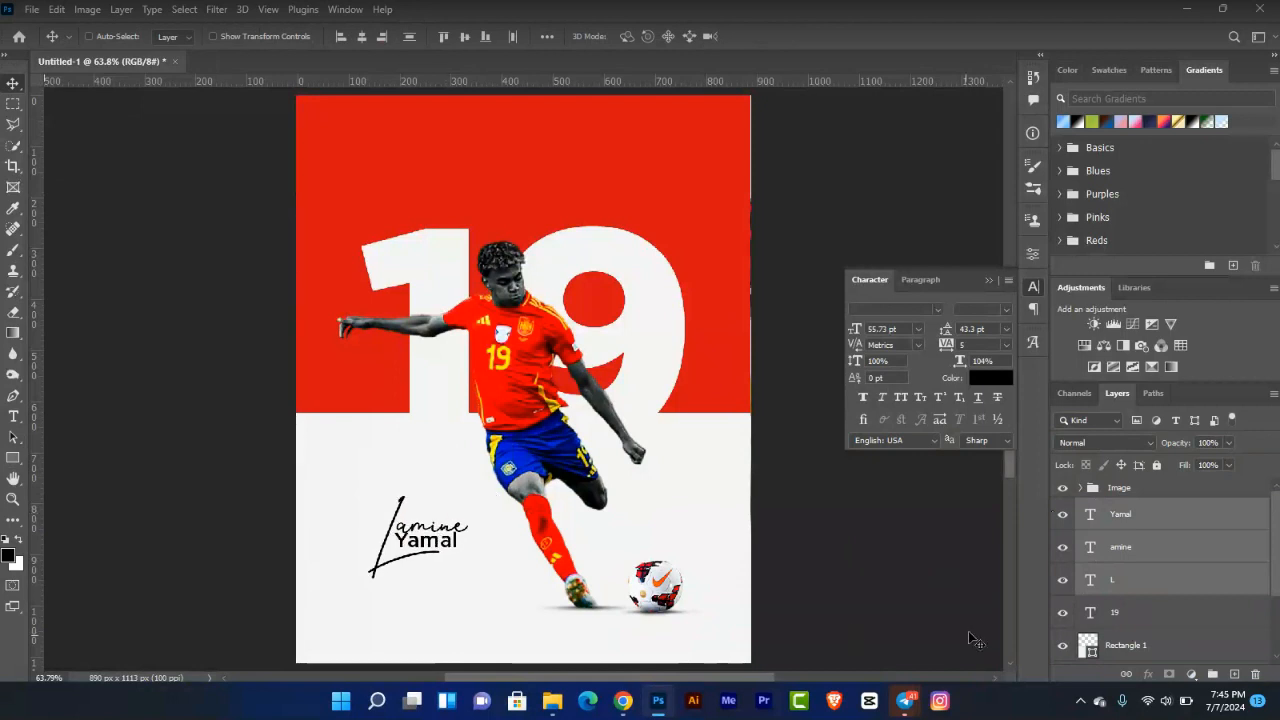
{"action": "left_click", "coordinate": [1146, 588]}
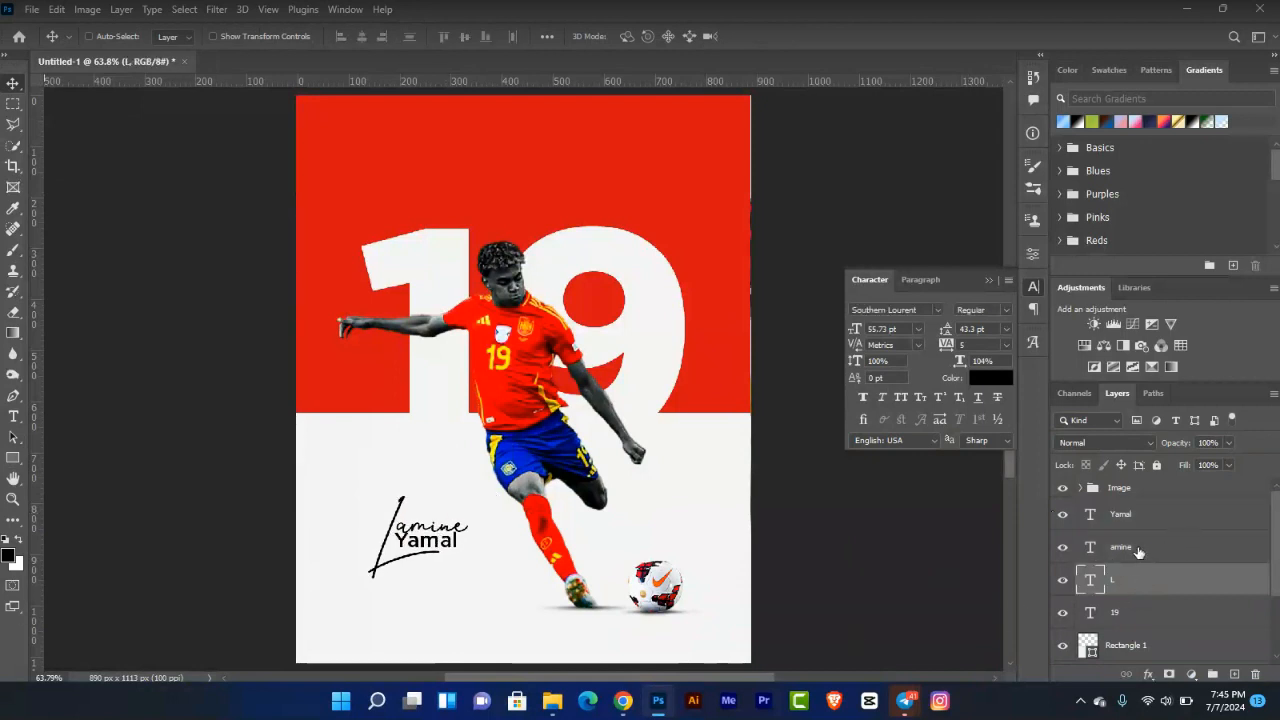
{"action": "left_click", "coordinate": [1146, 548]}
{"action": "left_click", "coordinate": [1145, 518]}
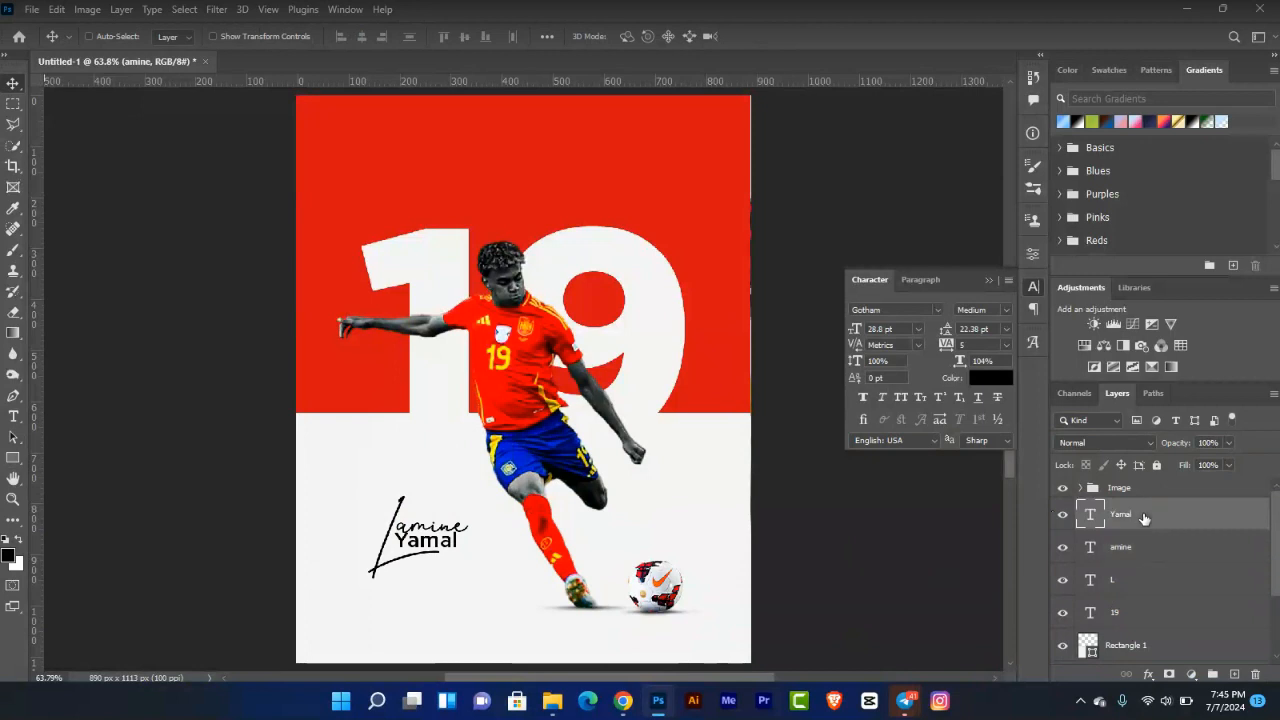
{"action": "key", "text": "Down"}
{"action": "key", "text": "Down"}
Try recolouring the handwritten "L" in light red #f86363.
{"action": "left_click", "coordinate": [1138, 580]}
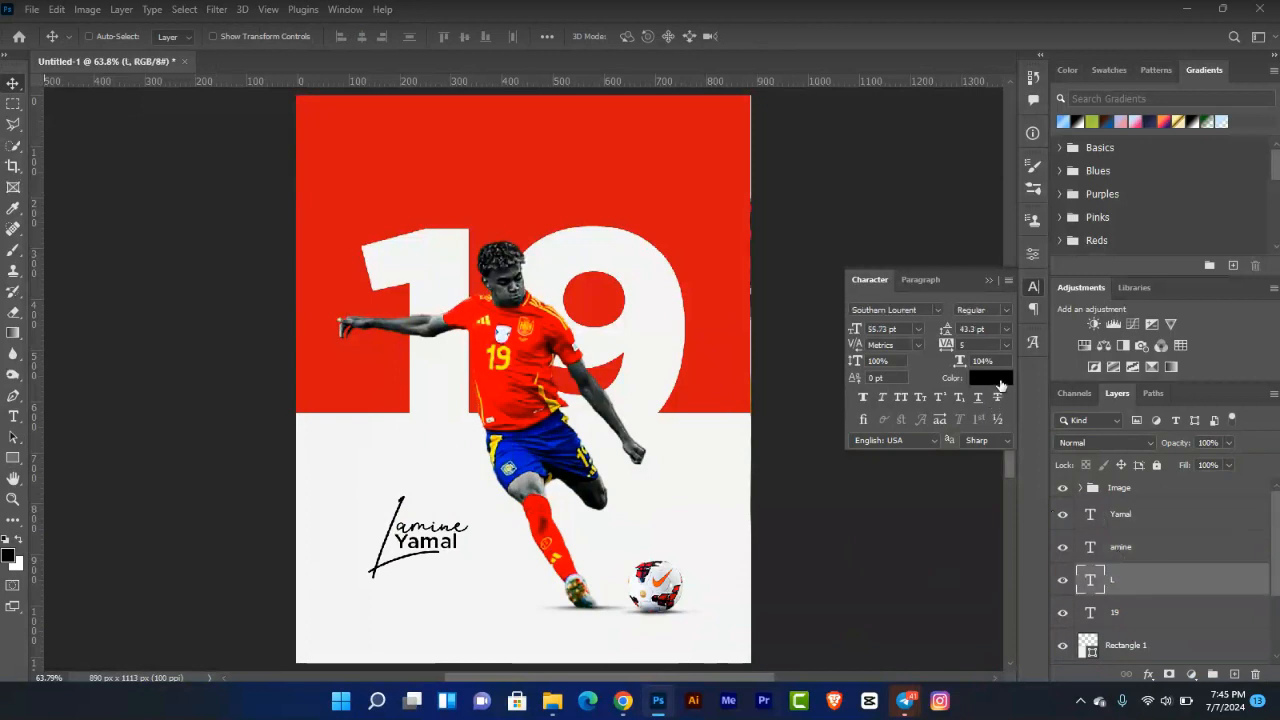
{"action": "left_click", "coordinate": [990, 378]}
{"action": "left_click", "coordinate": [607, 190]}
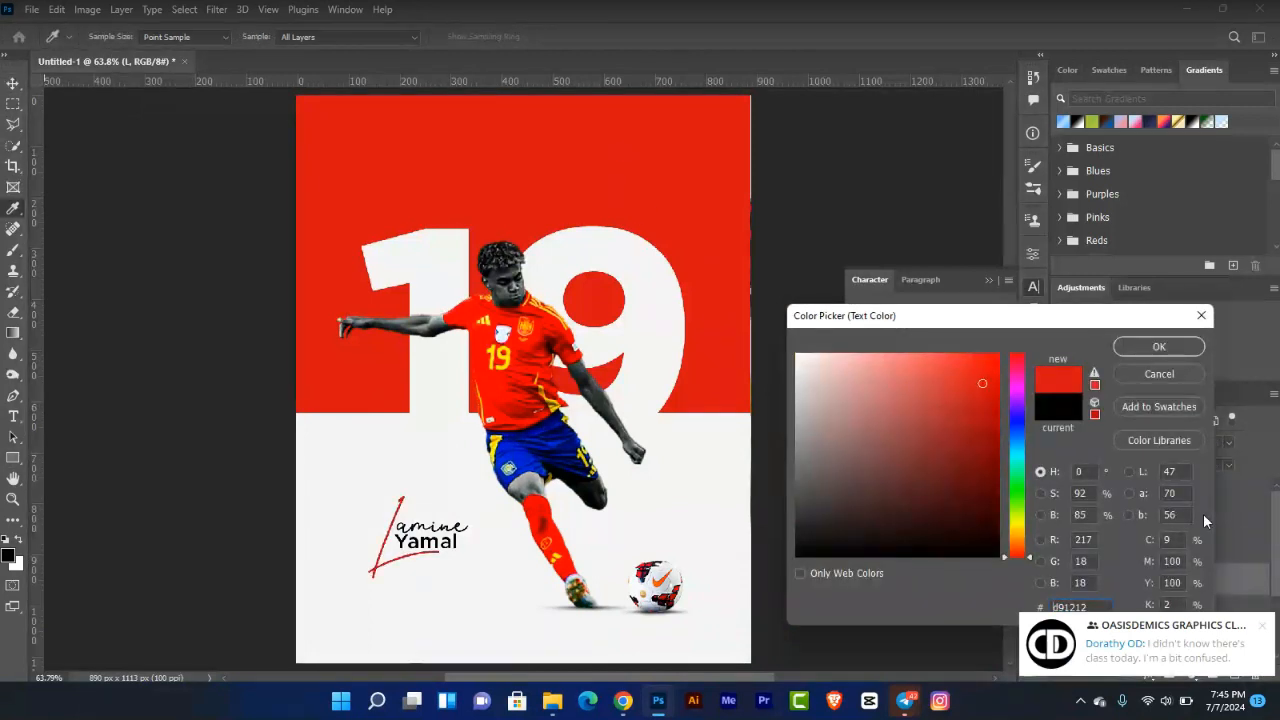
{"action": "left_click", "coordinate": [1265, 630]}
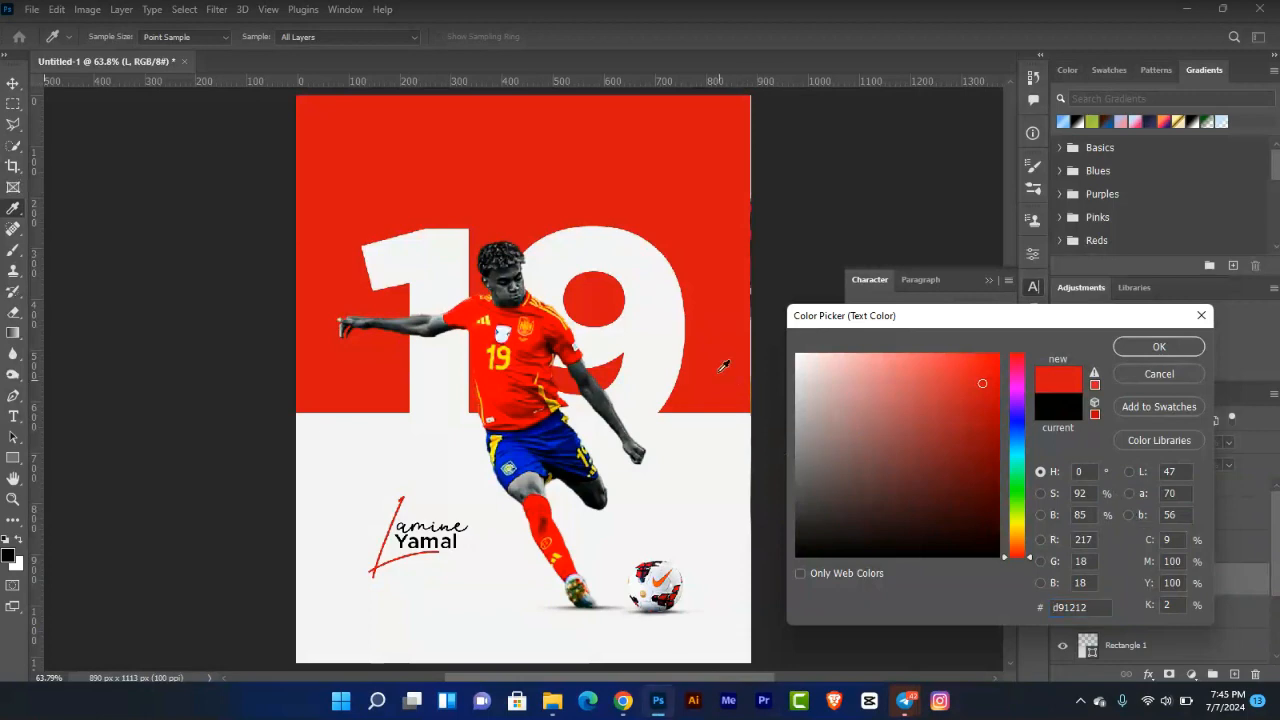
{"action": "left_click", "coordinate": [993, 398]}
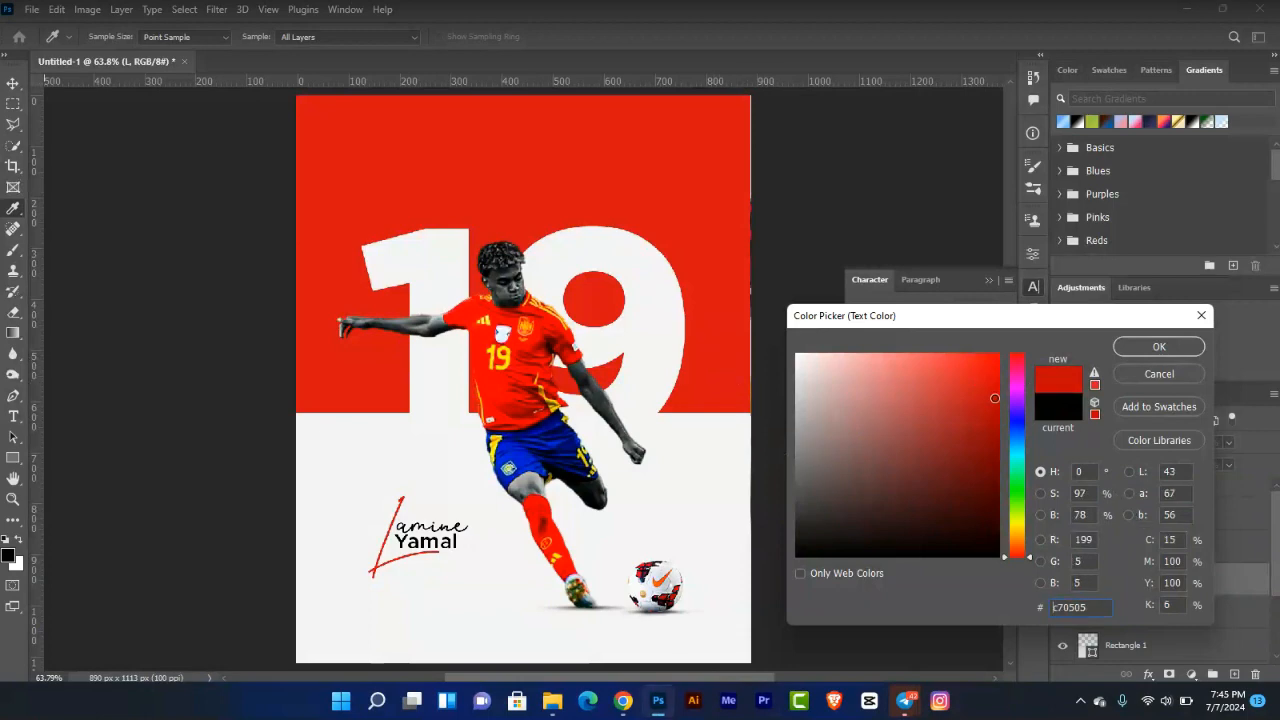
{"action": "left_click_drag", "start_coordinate": [998, 397], "coordinate": [996, 396]}
{"action": "left_click_drag", "start_coordinate": [913, 360], "coordinate": [918, 358]}
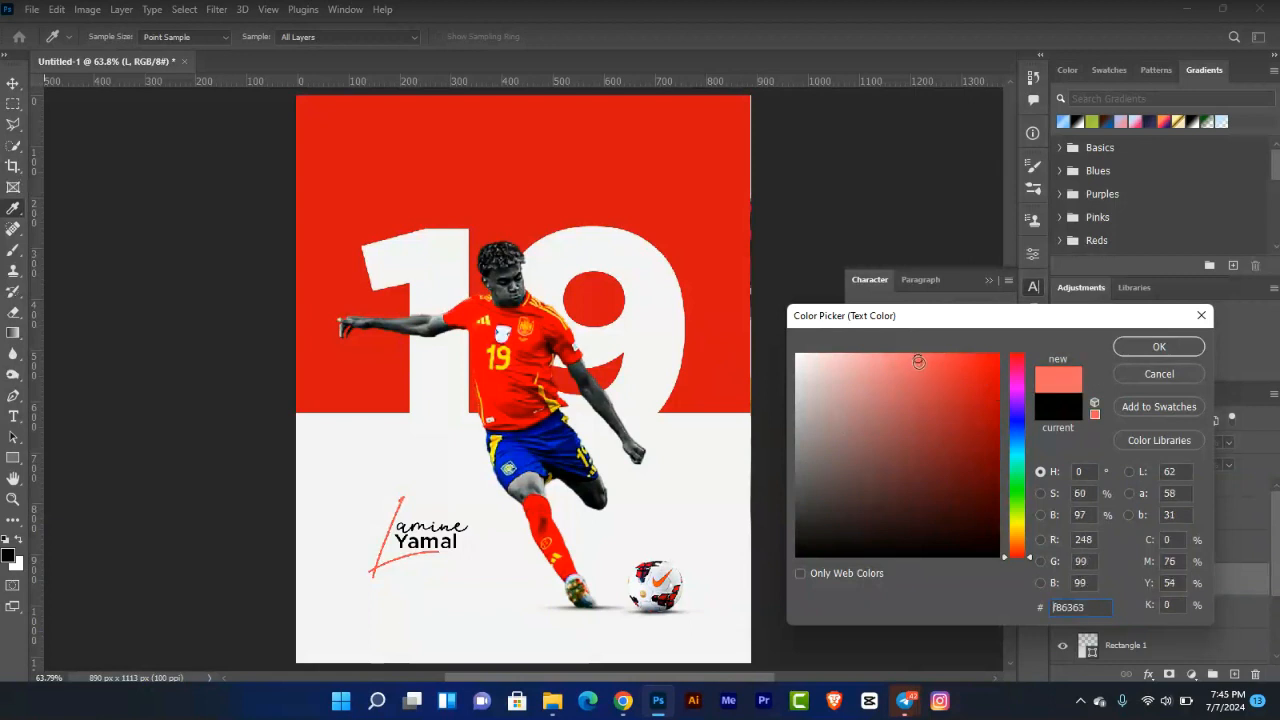
{"action": "left_click", "coordinate": [1201, 317]}
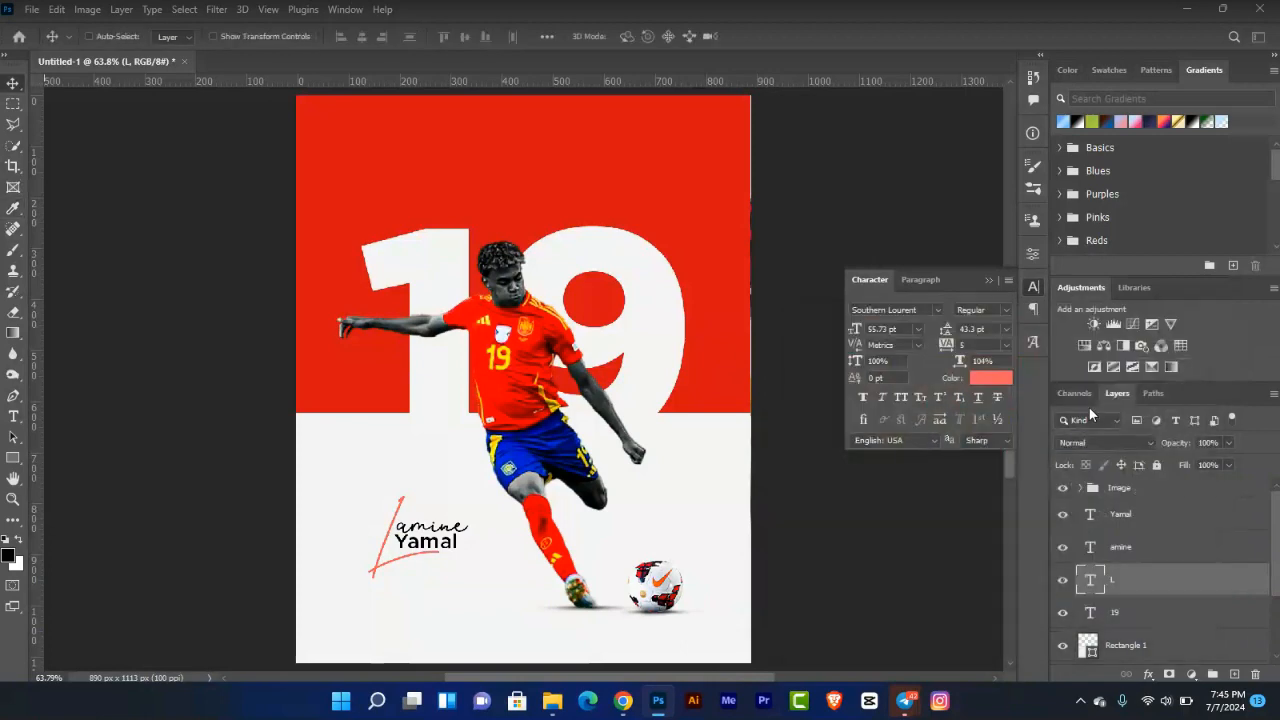
Change the text colour of "Yamal" to the soft red #e64545.
{"action": "left_click", "coordinate": [1138, 517]}
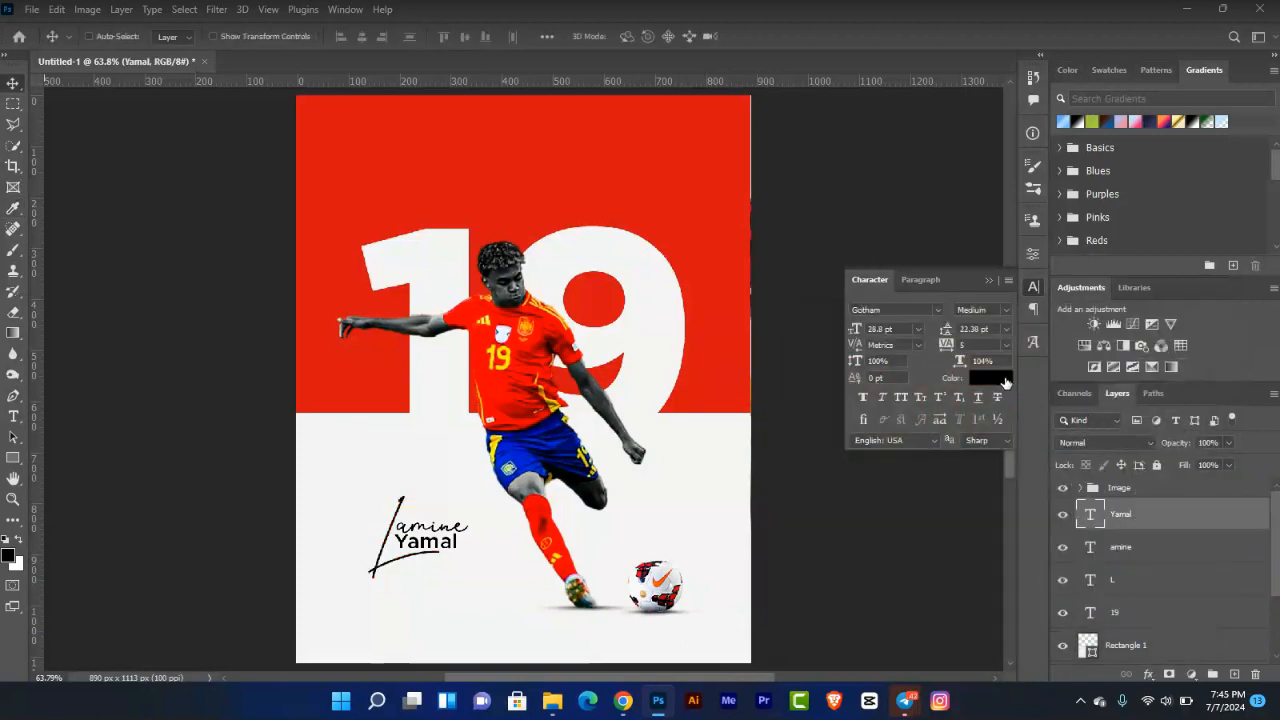
{"action": "left_click", "coordinate": [1005, 383]}
{"action": "left_click", "coordinate": [728, 212]}
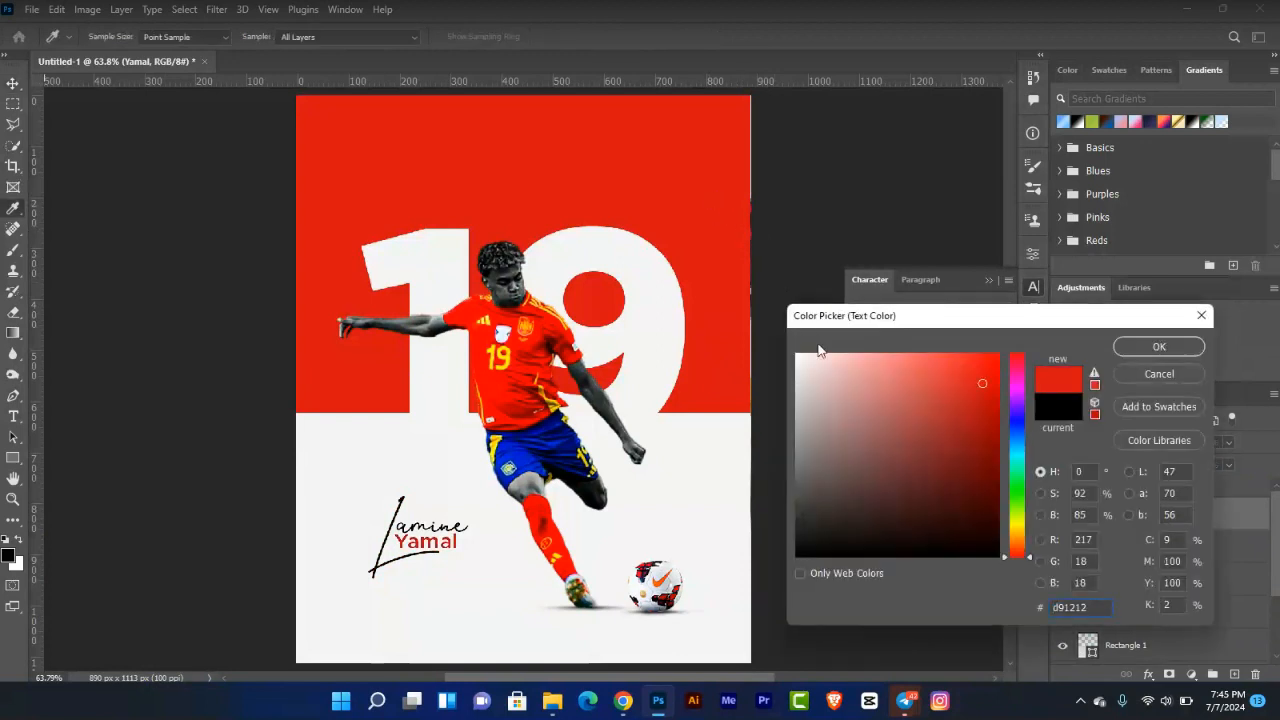
{"action": "left_click", "coordinate": [964, 373]}
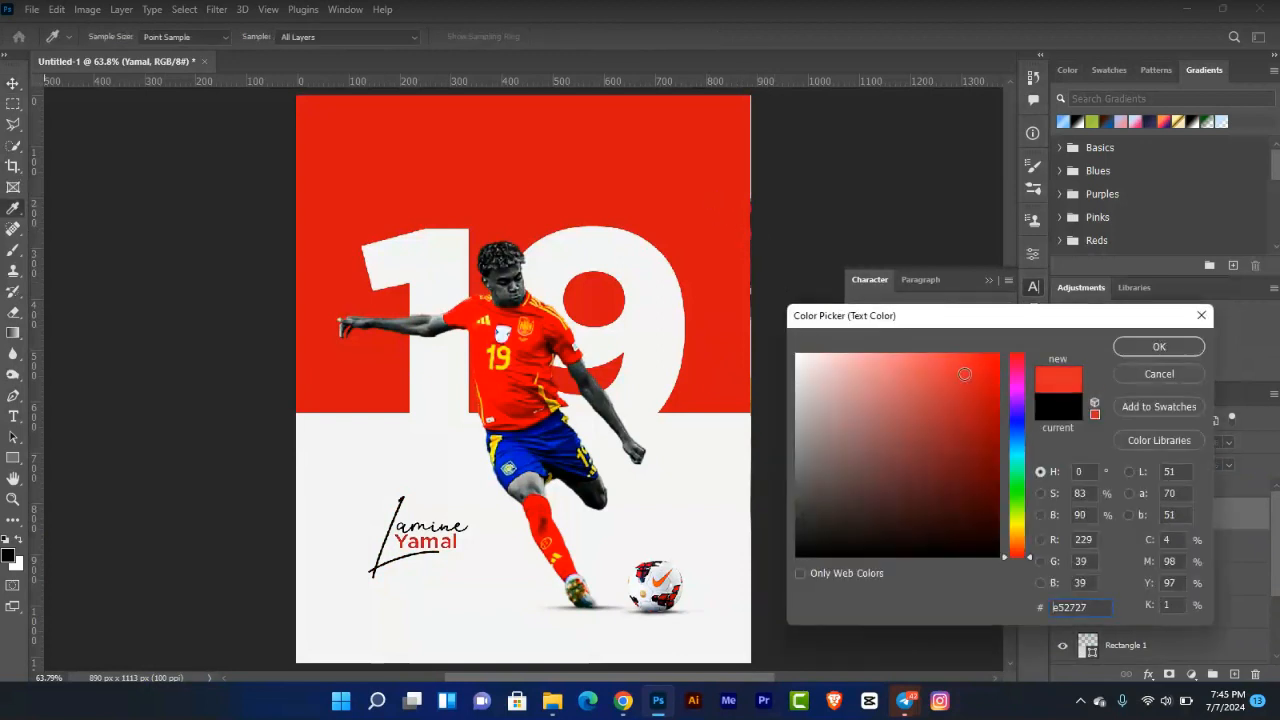
{"action": "left_click", "coordinate": [964, 373]}
{"action": "left_click_drag", "start_coordinate": [944, 375], "coordinate": [938, 373]}
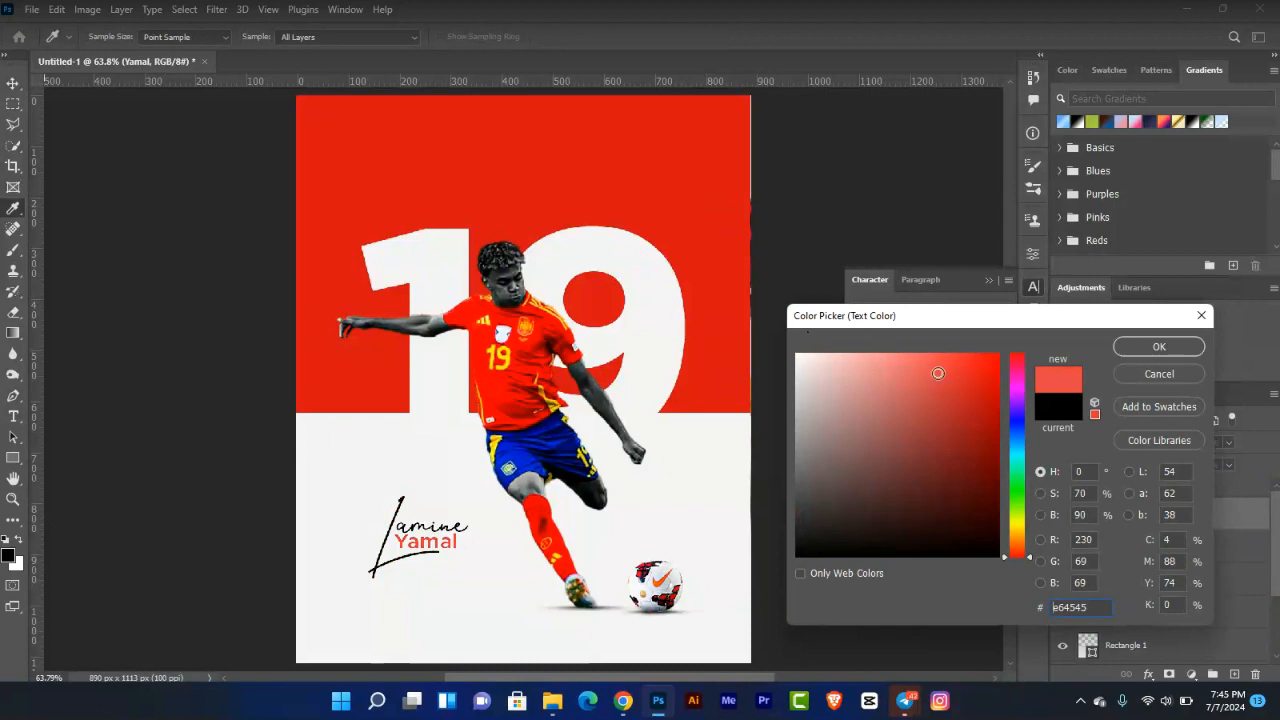
{"action": "left_click", "coordinate": [1158, 347]}
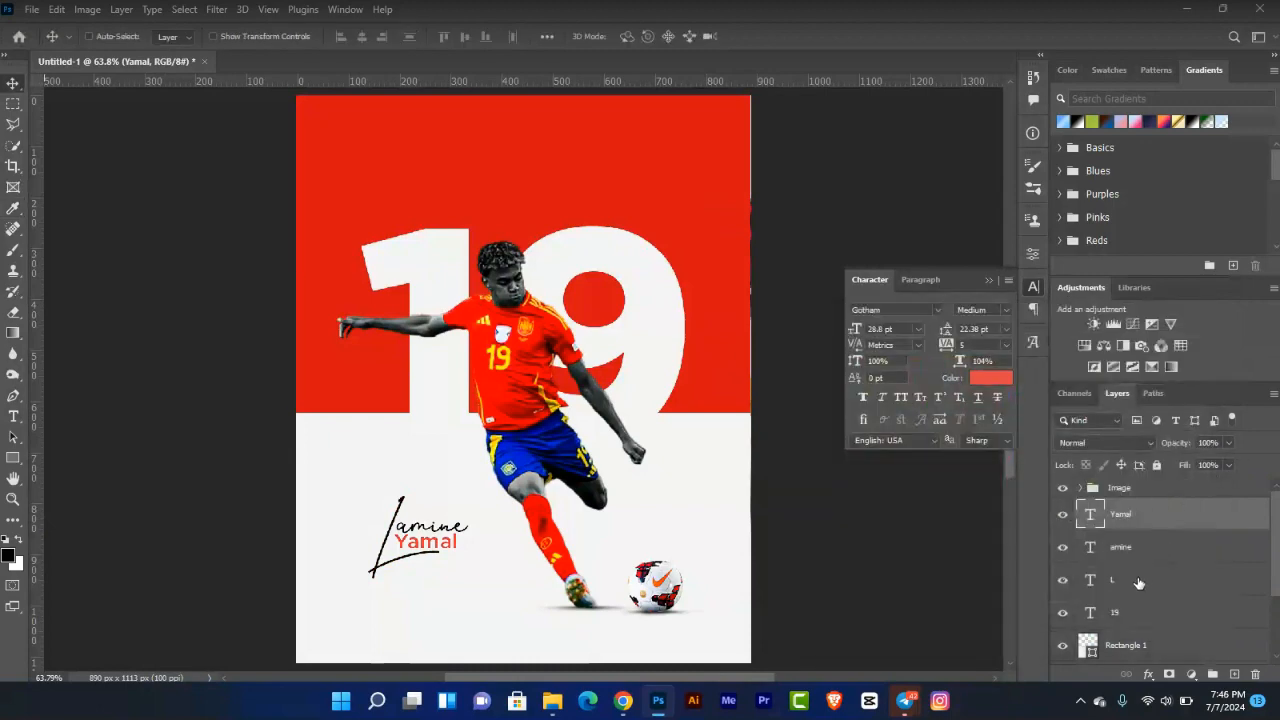
Group the "Yamal", "amine" and "L" layers and rename the group "name".
{"action": "left_click", "coordinate": [1137, 583], "text": "shift"}
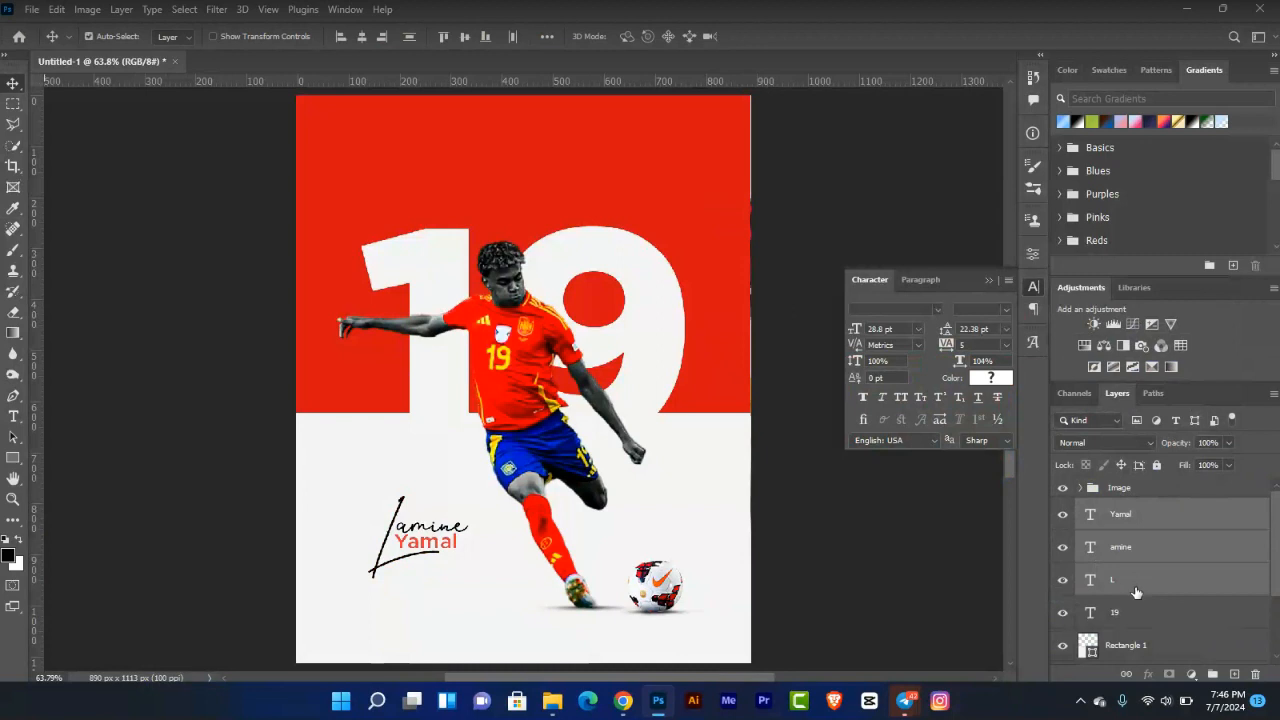
{"action": "key", "text": "ctrl+g"}
{"action": "double_click", "coordinate": [1121, 510]}
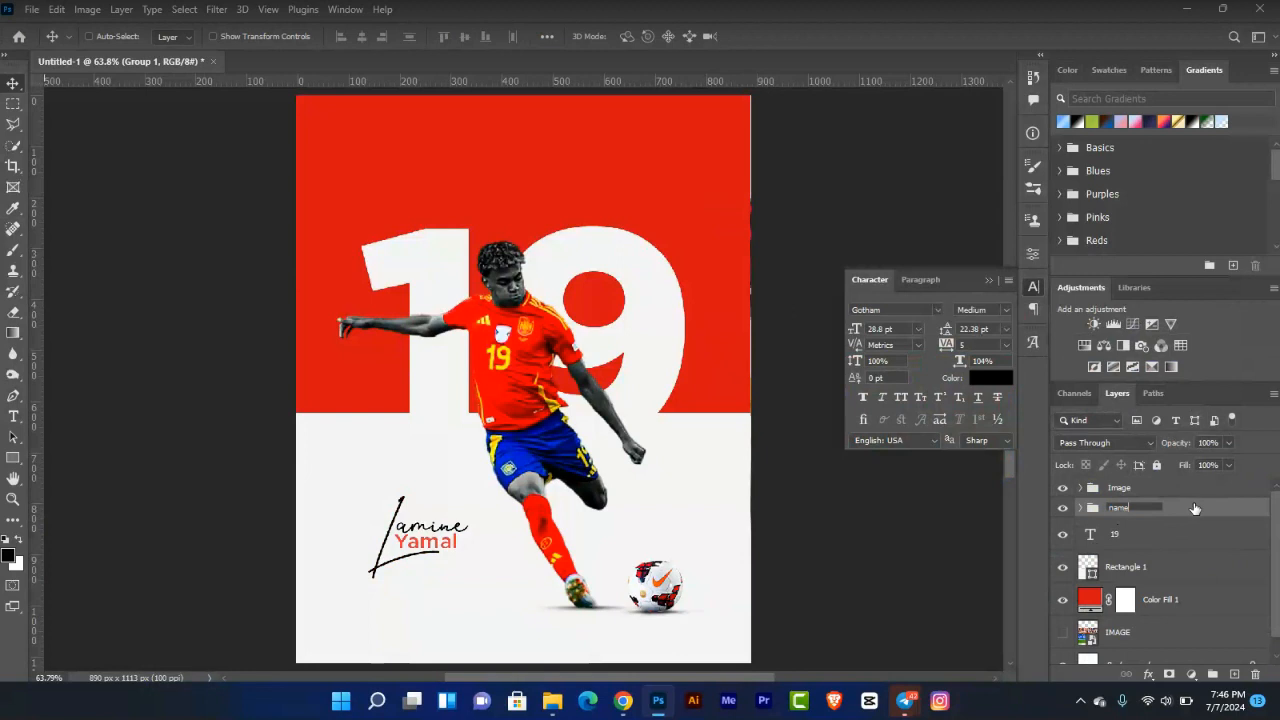
{"action": "key", "text": "Return"}
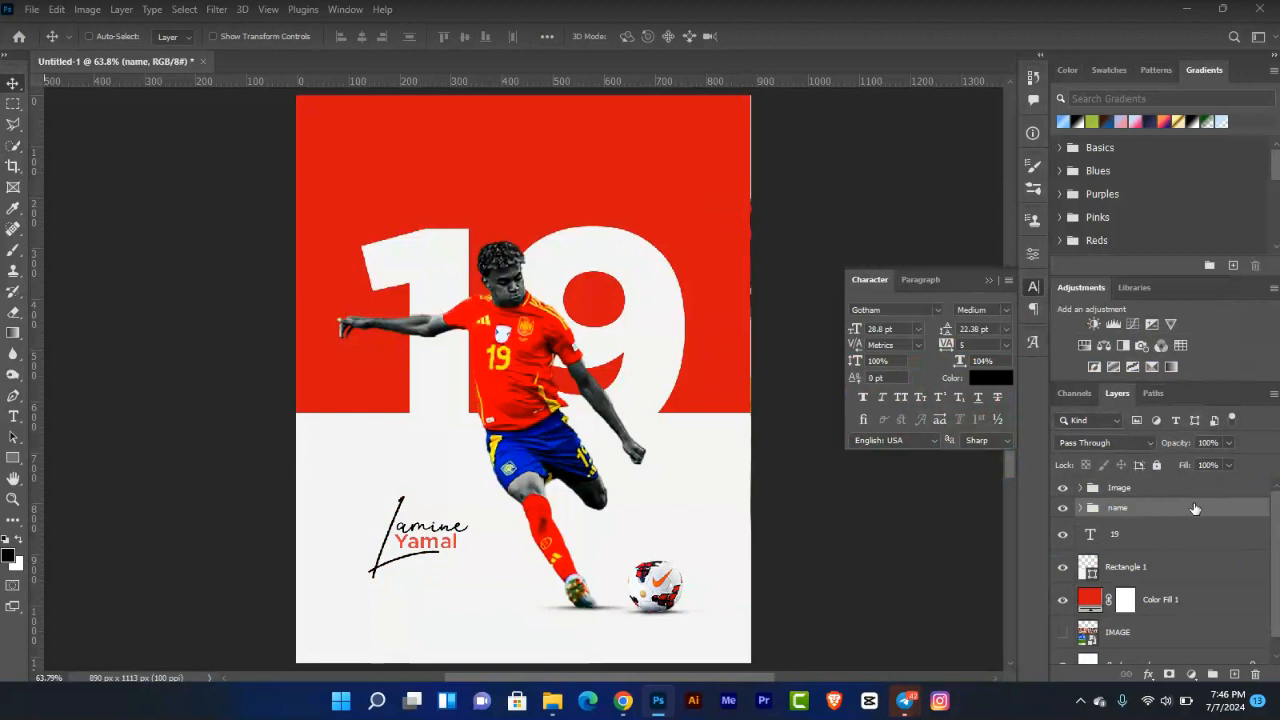
Select the Color Fill 1 layer, and switch to Chrome to search Google Images for "grudge background".
{"action": "left_click", "coordinate": [1186, 604]}
{"action": "left_click", "coordinate": [622, 701]}
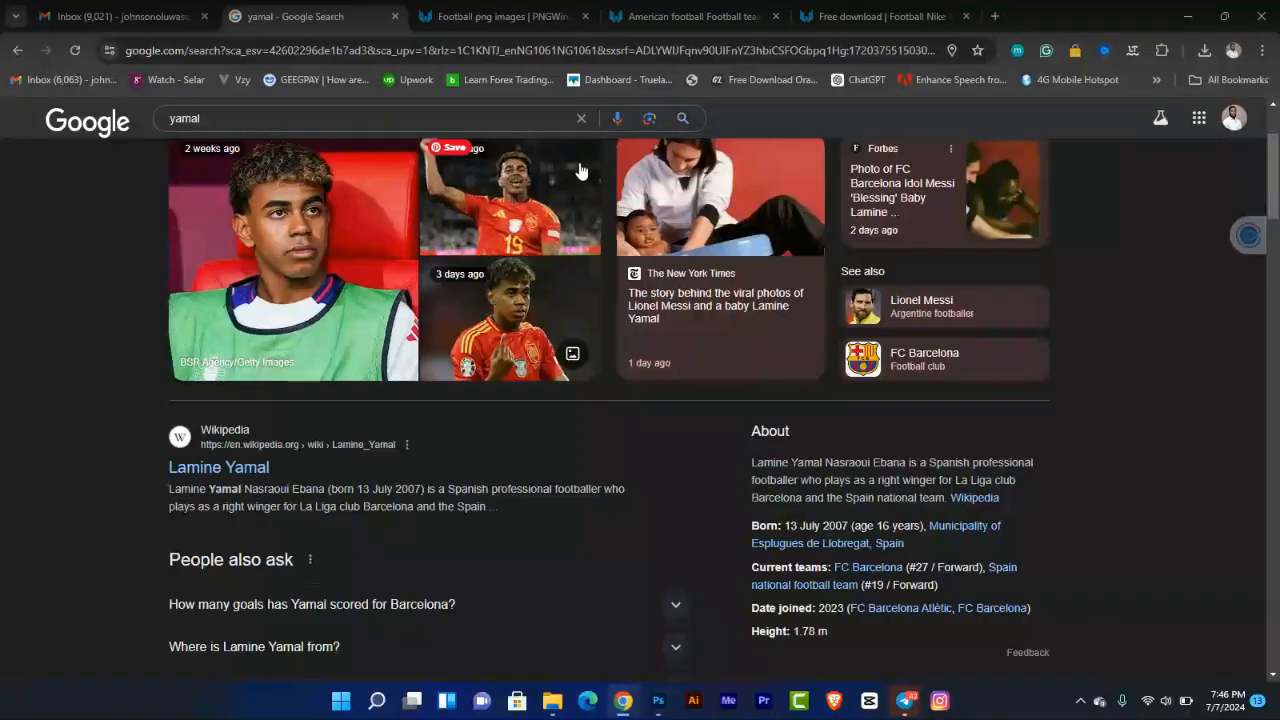
{"action": "left_click", "coordinate": [835, 16]}
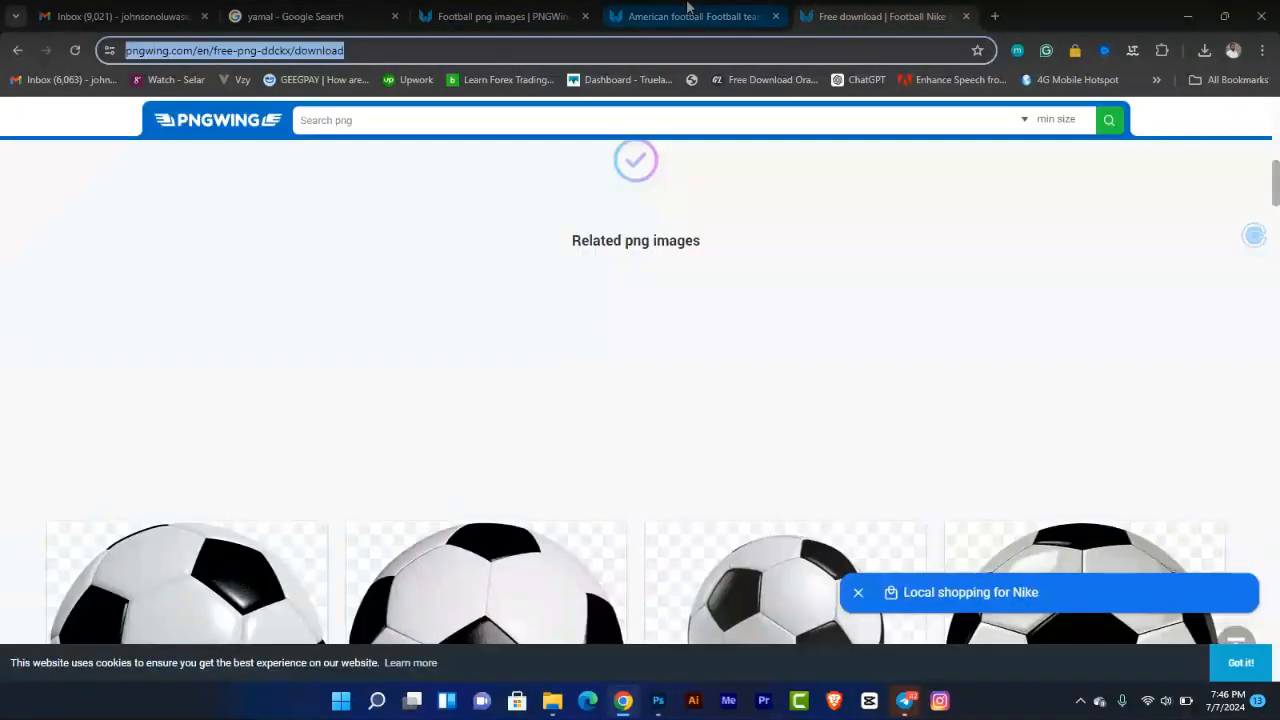
{"action": "type", "text": "grude"}
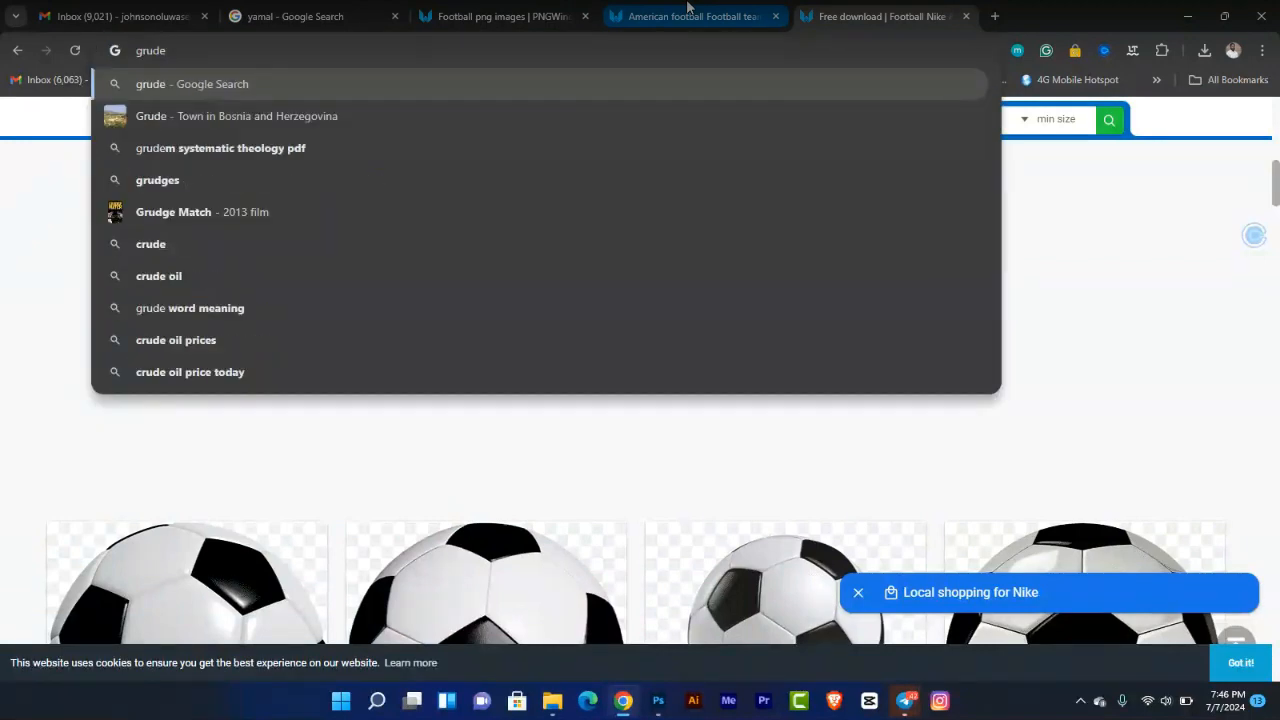
{"action": "key", "text": "BackSpace"}
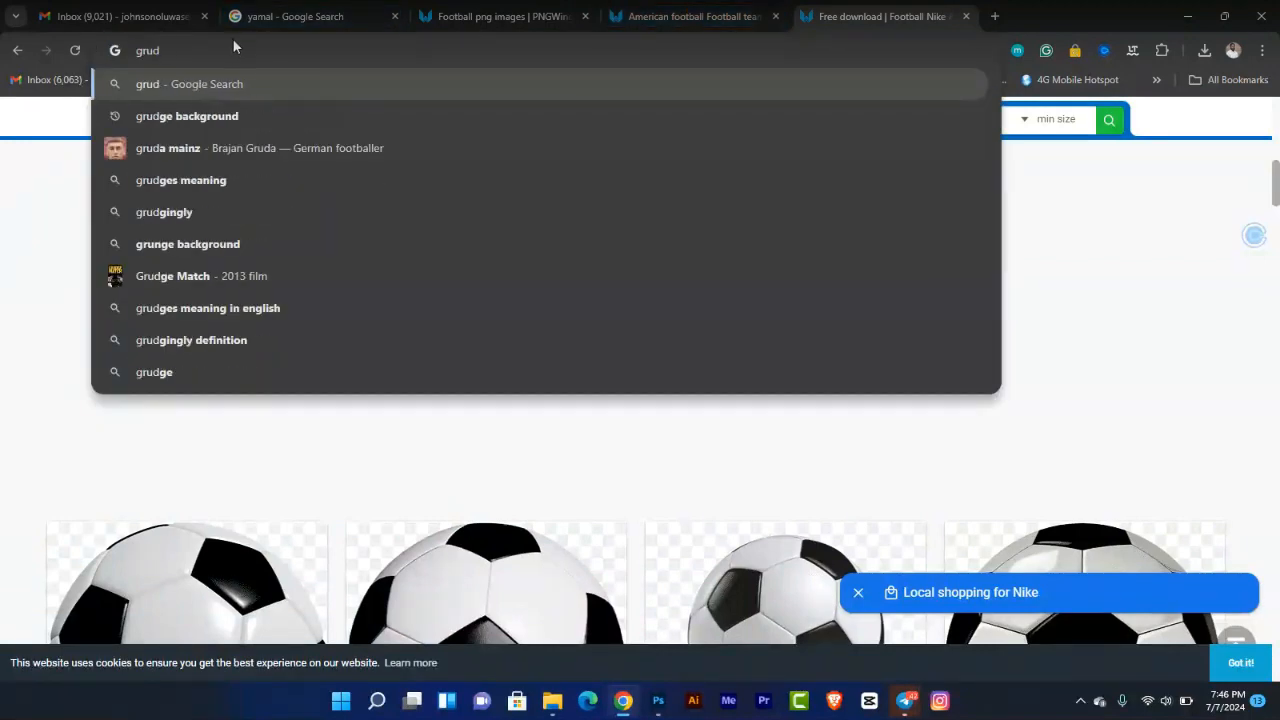
{"action": "left_click", "coordinate": [237, 116]}
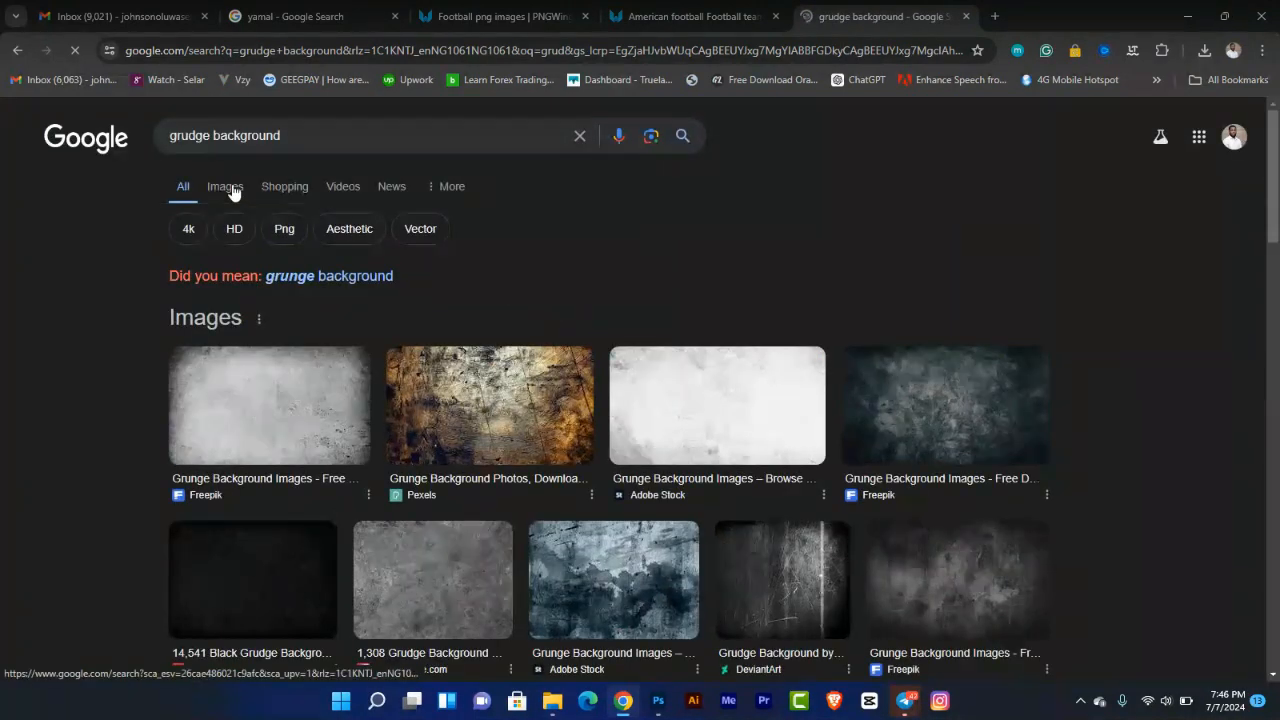
{"action": "left_click", "coordinate": [226, 187]}
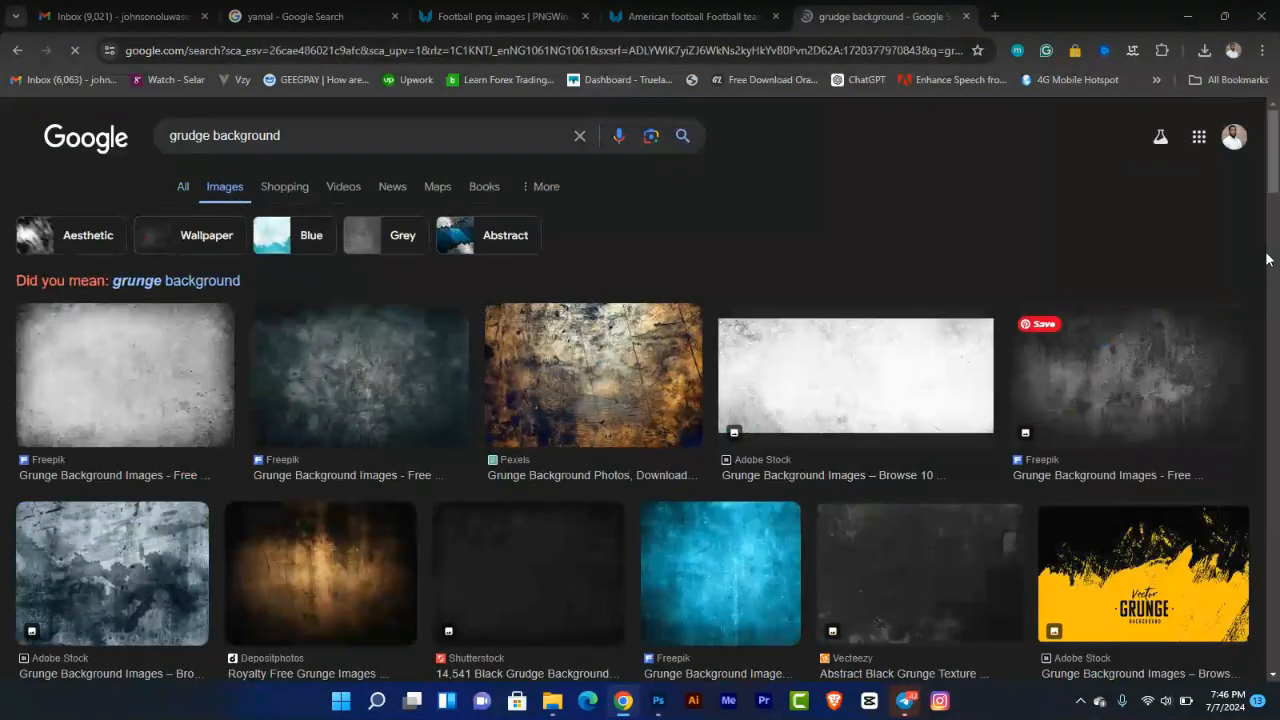
Find the white speckled grunge texture from Freepik in the image results and copy the image.
{"action": "scroll", "coordinate": [1276, 226], "scroll_direction": "down", "scroll_amount": 4}
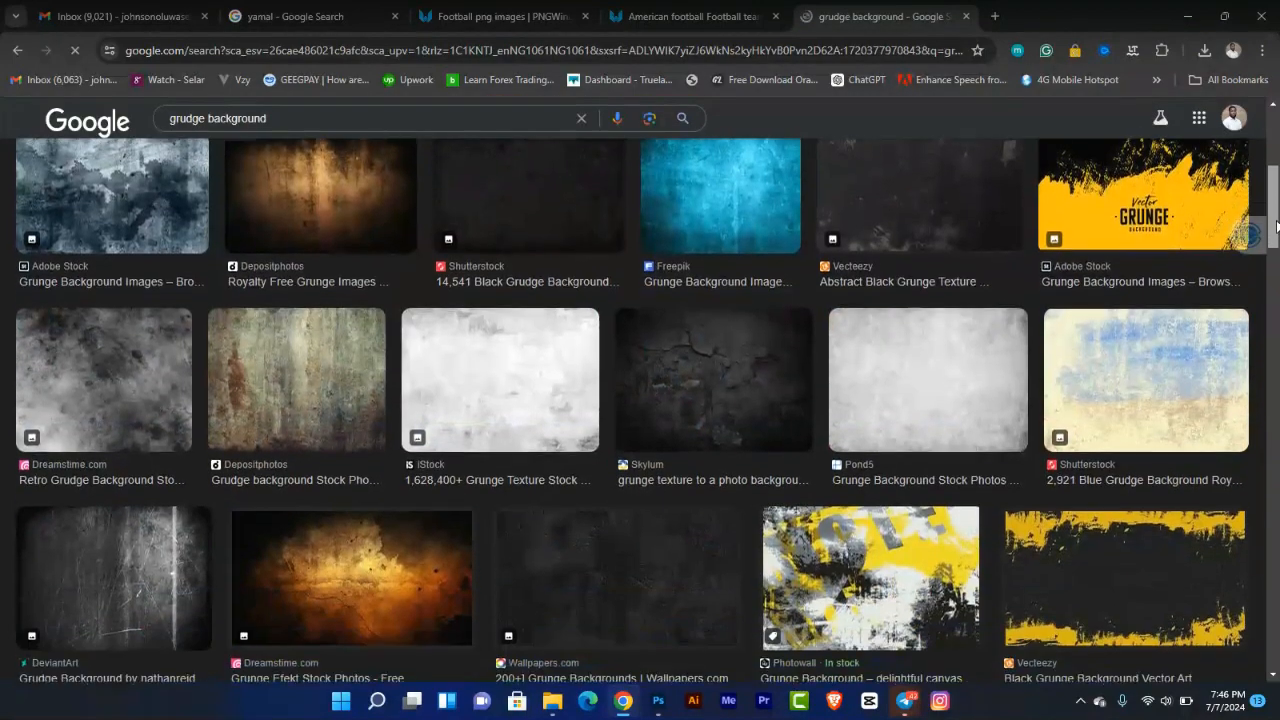
{"action": "left_click_drag", "start_coordinate": [1276, 226], "coordinate": [1276, 286]}
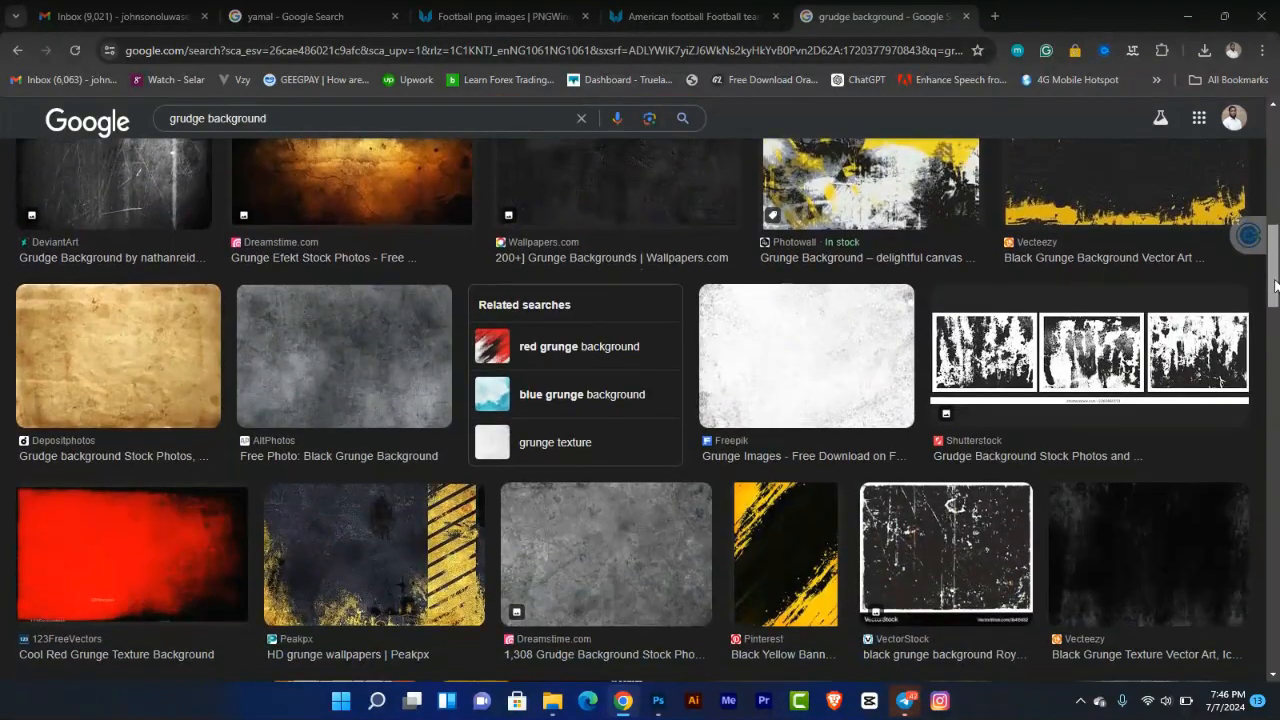
{"action": "left_click", "coordinate": [824, 362]}
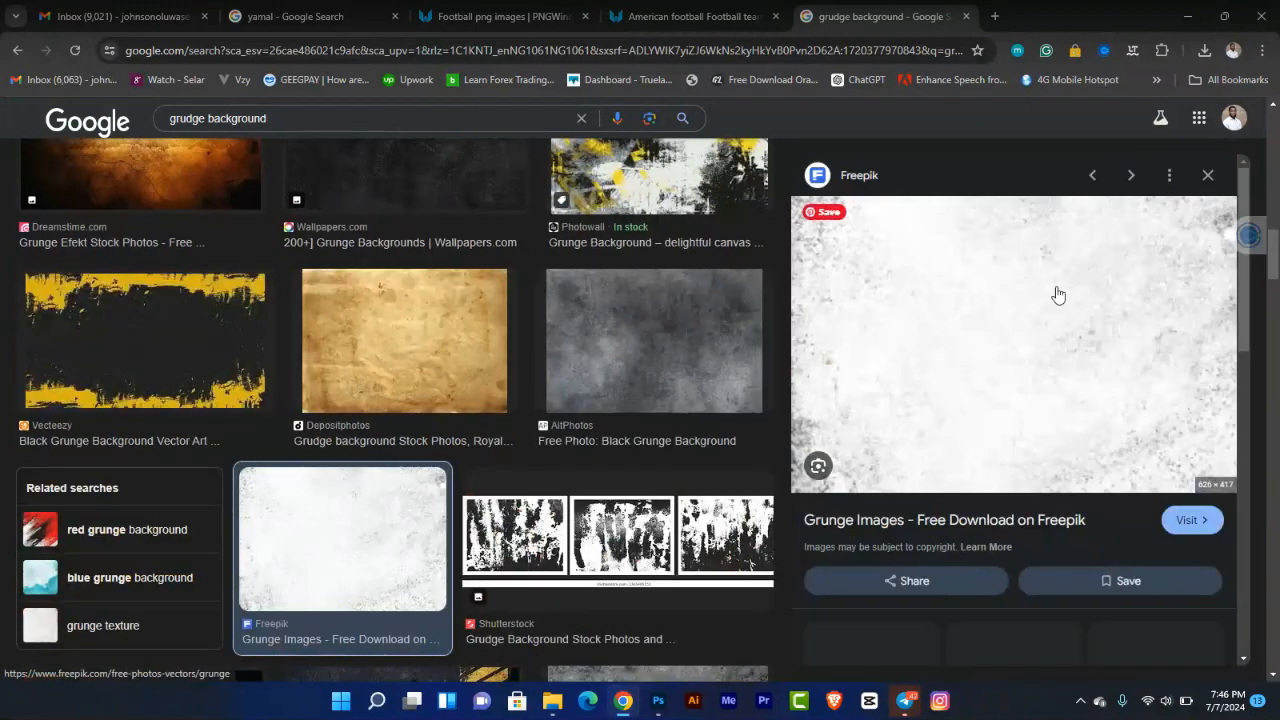
{"action": "right_click", "coordinate": [1088, 298]}
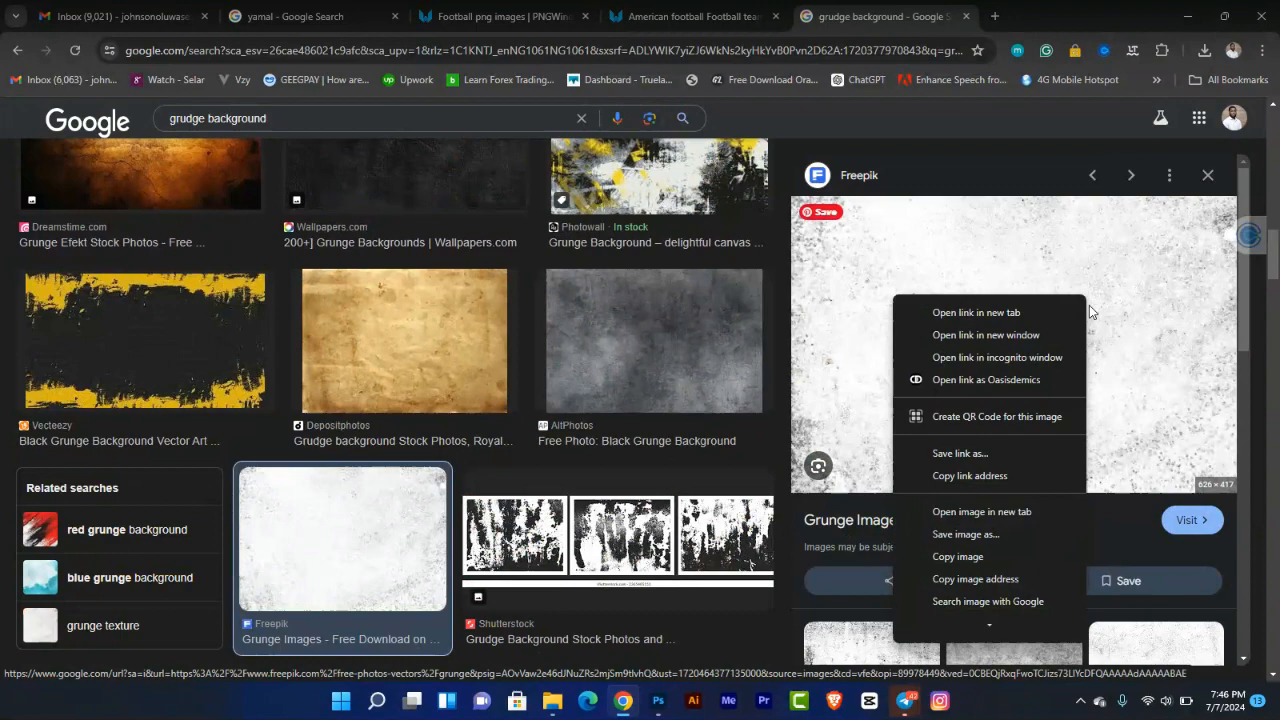
{"action": "left_click", "coordinate": [990, 557]}
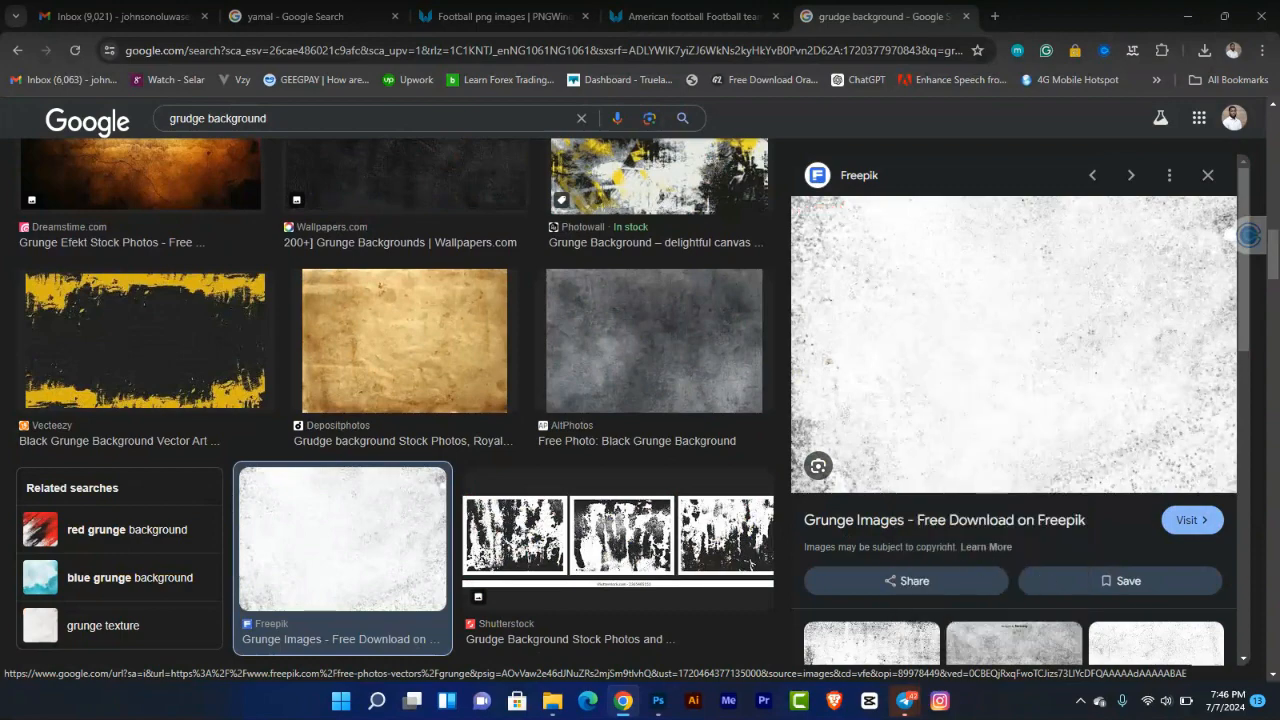
Switch to Photoshop, paste the grunge texture above Color Fill 1, and scale it to about 143% to span the poster's upper part.
{"action": "left_click", "coordinate": [658, 701]}
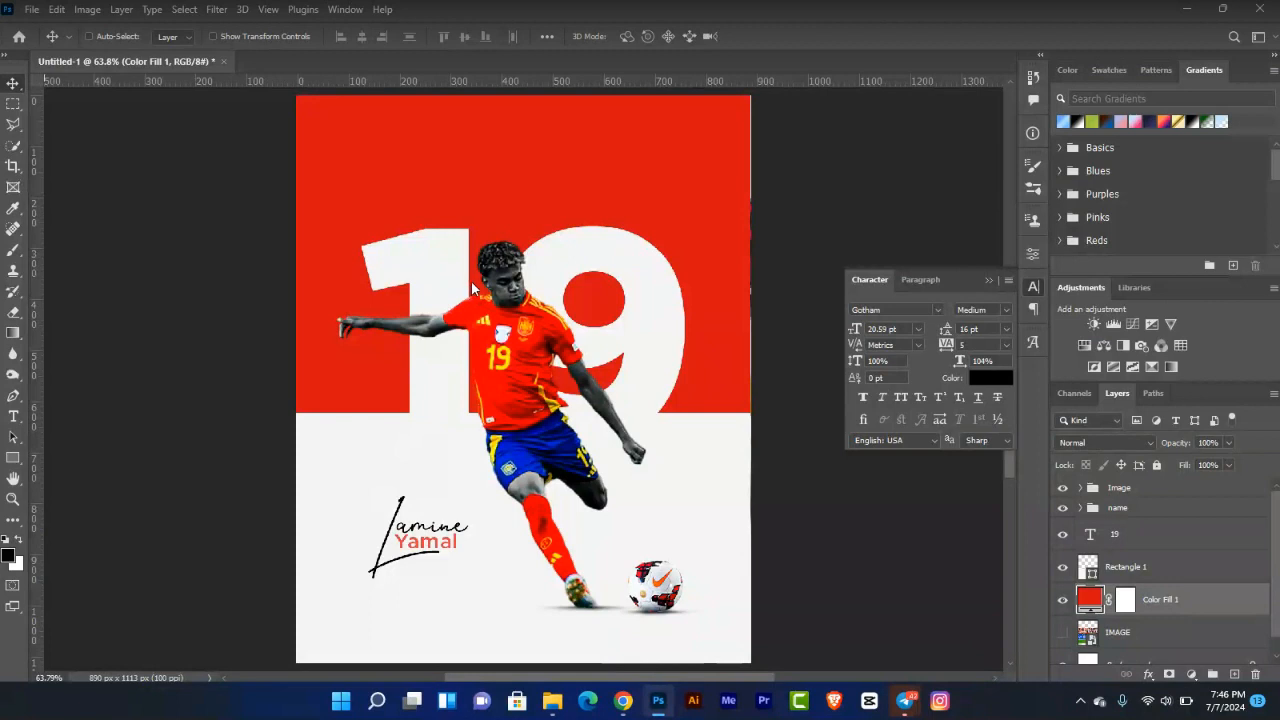
{"action": "key", "text": "ctrl+v"}
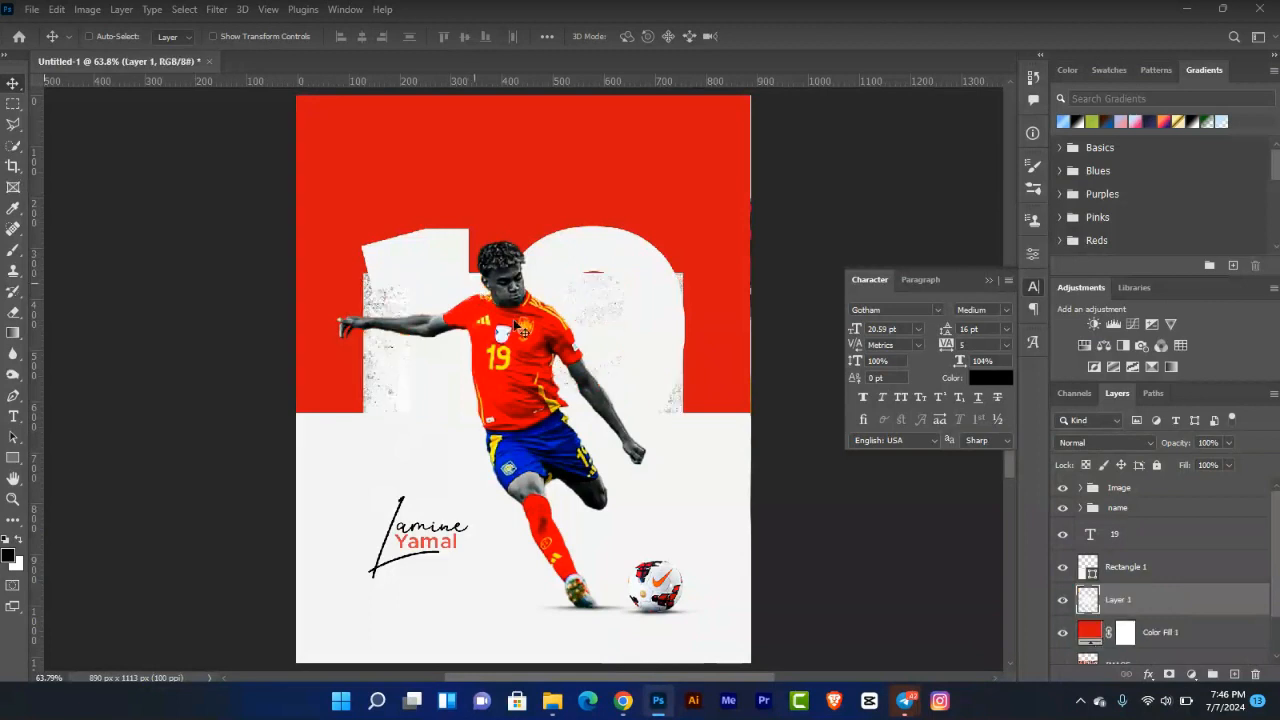
{"action": "left_click_drag", "start_coordinate": [517, 327], "coordinate": [483, 202]}
{"action": "key", "text": "ctrl+t"}
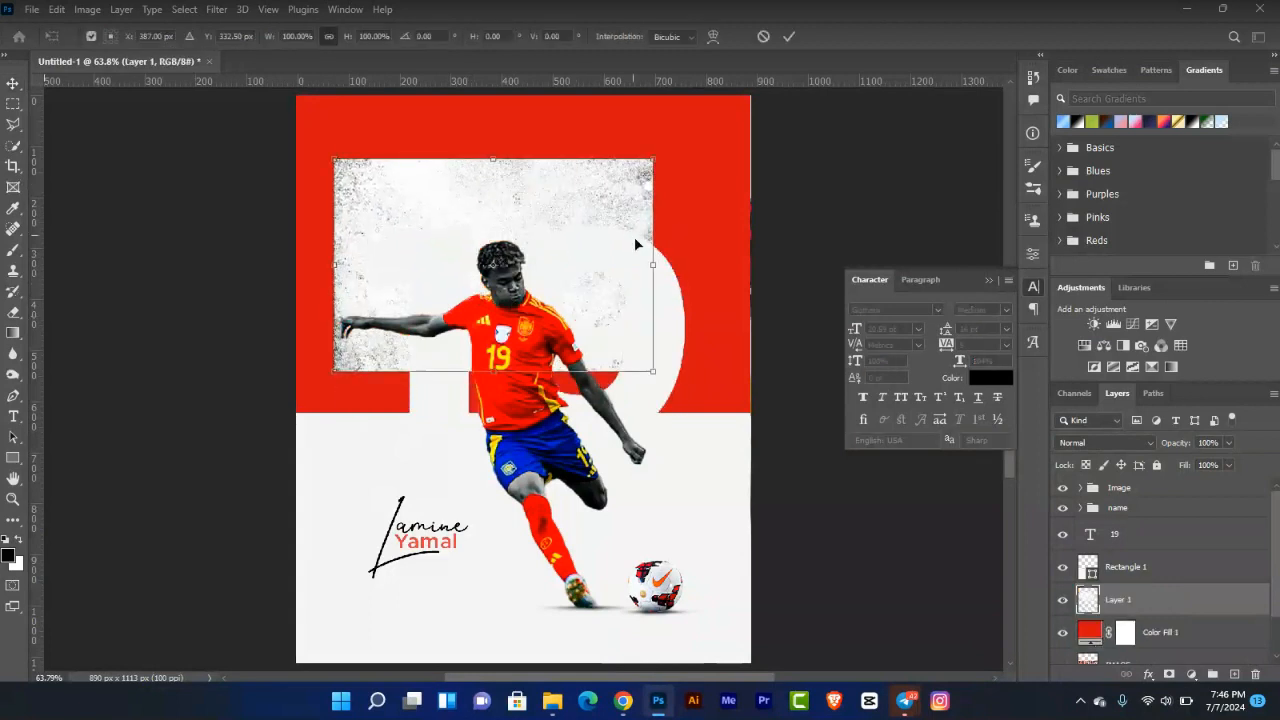
{"action": "left_click_drag", "start_coordinate": [652, 260], "coordinate": [789, 232]}
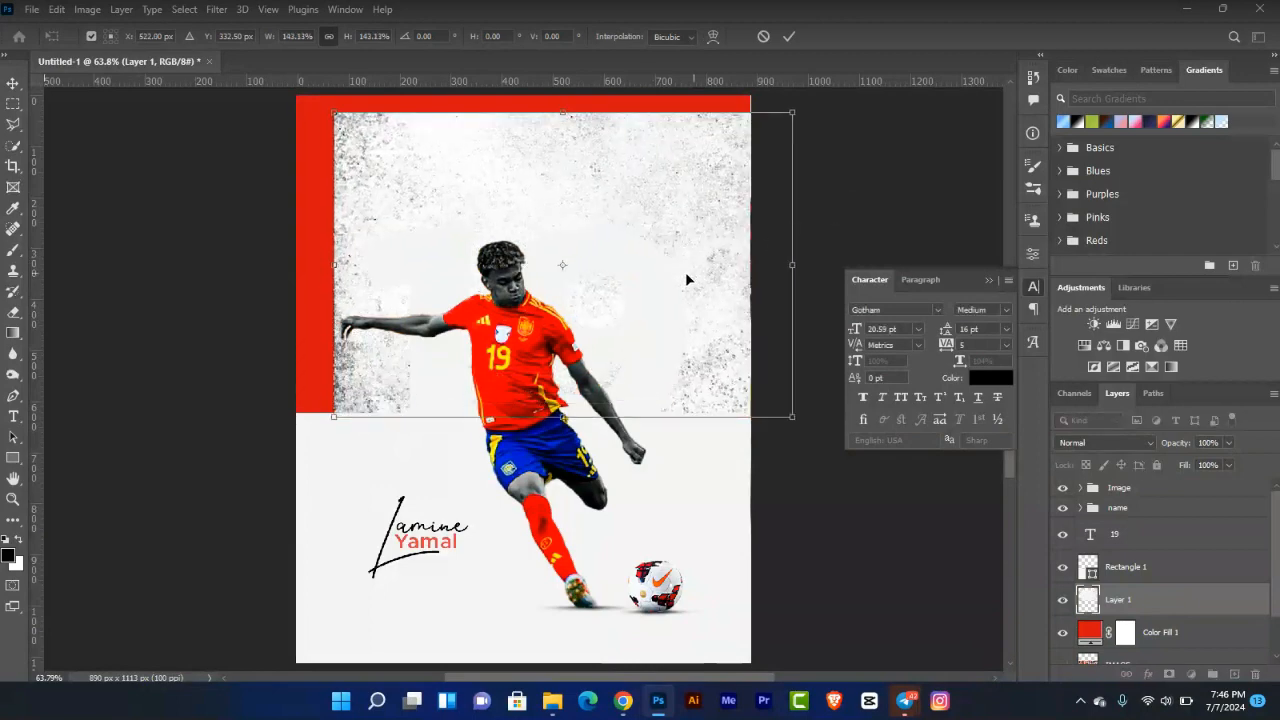
{"action": "left_click_drag", "start_coordinate": [685, 272], "coordinate": [646, 246]}
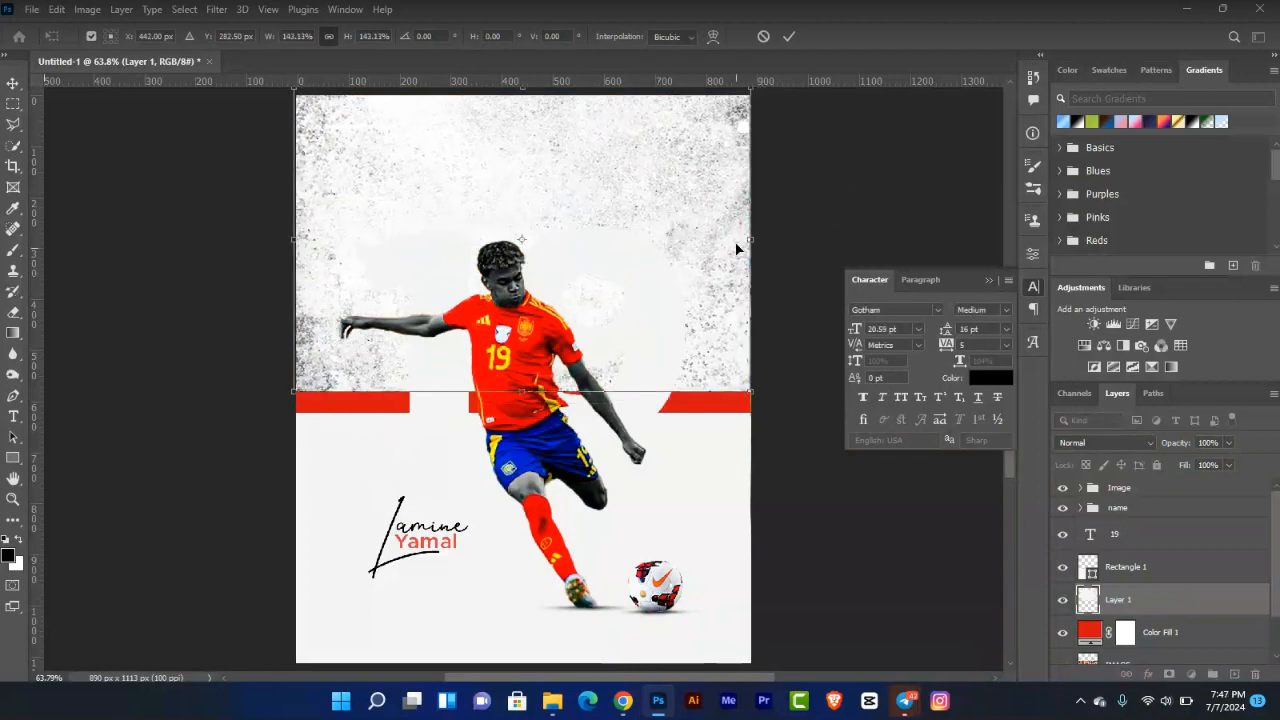
{"action": "left_click_drag", "start_coordinate": [748, 242], "coordinate": [702, 265]}
{"action": "key", "text": "Return"}
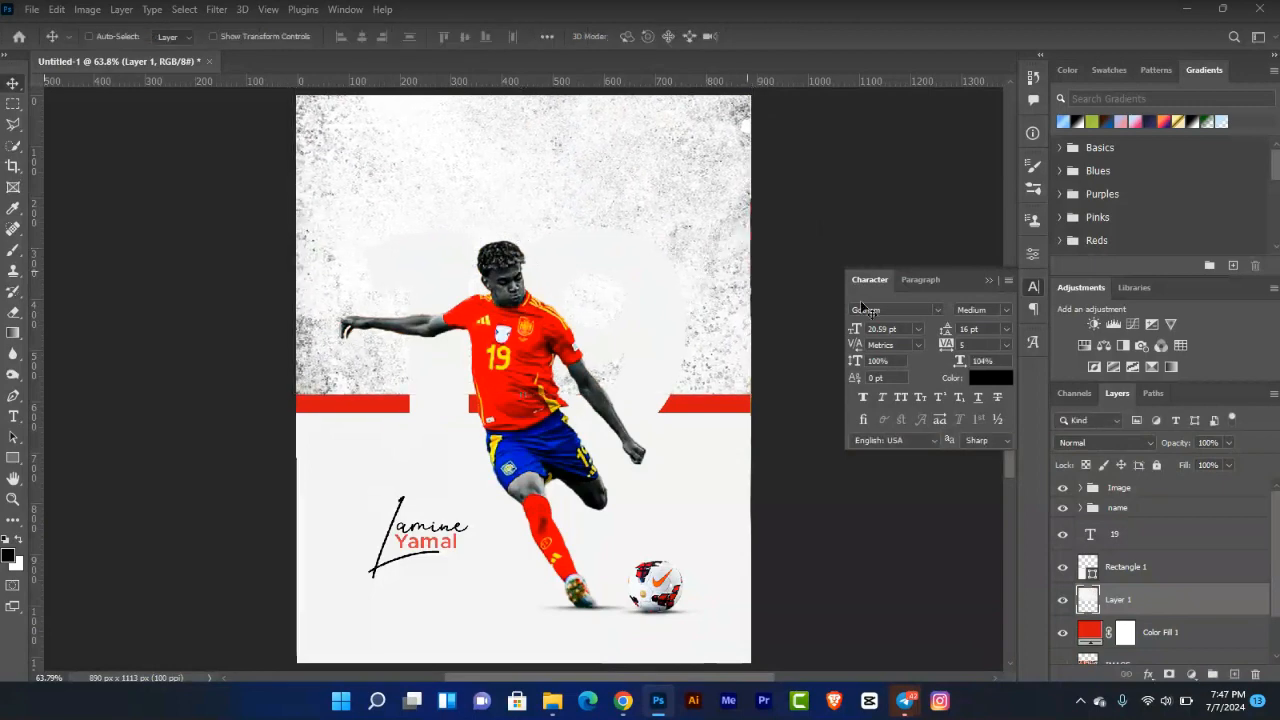
Set the texture layer's blend mode to Multiply, and place a duplicate of it over the poster's lower half.
{"action": "left_click", "coordinate": [1098, 446]}
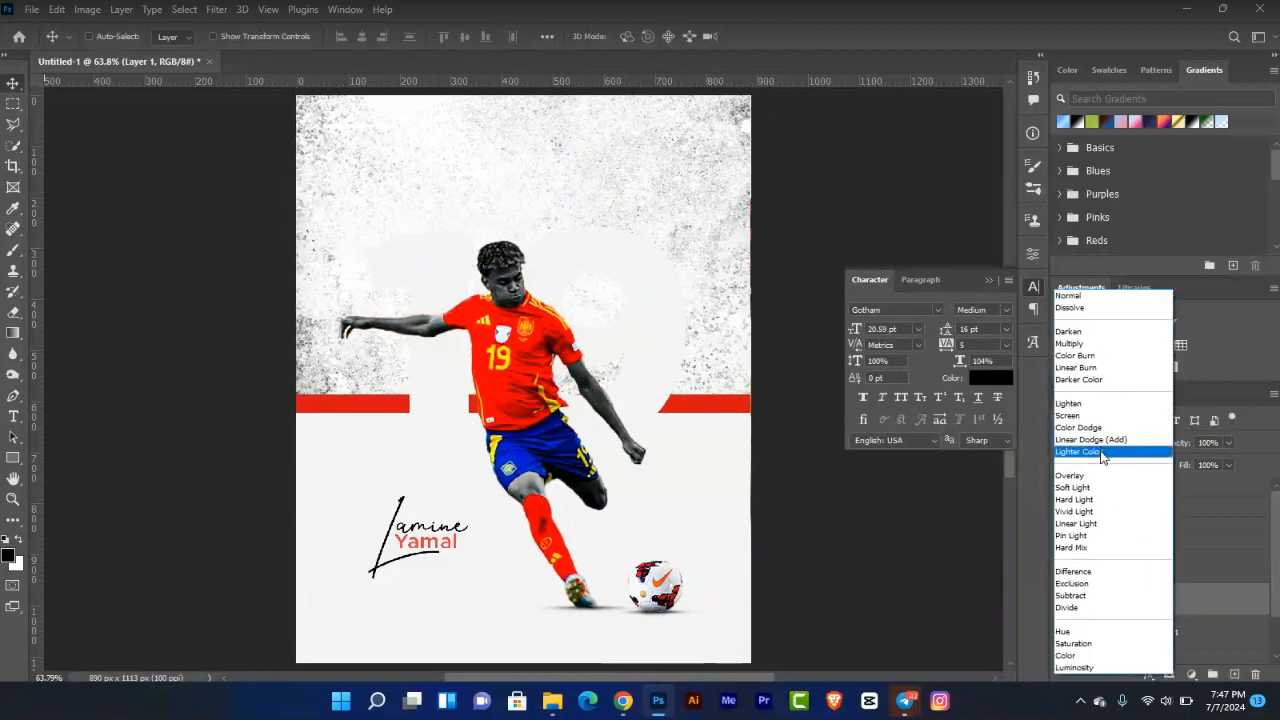
{"action": "left_click", "coordinate": [1087, 345]}
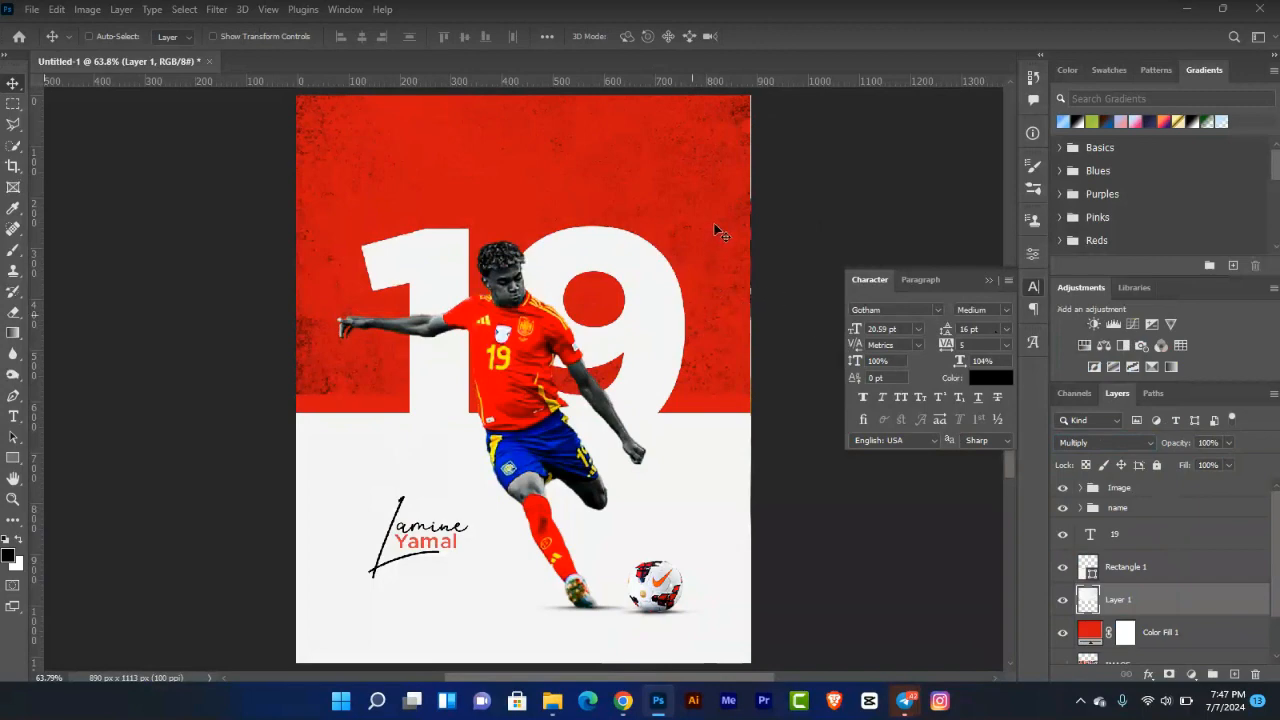
{"action": "left_click_drag", "start_coordinate": [1204, 604], "coordinate": [1238, 676]}
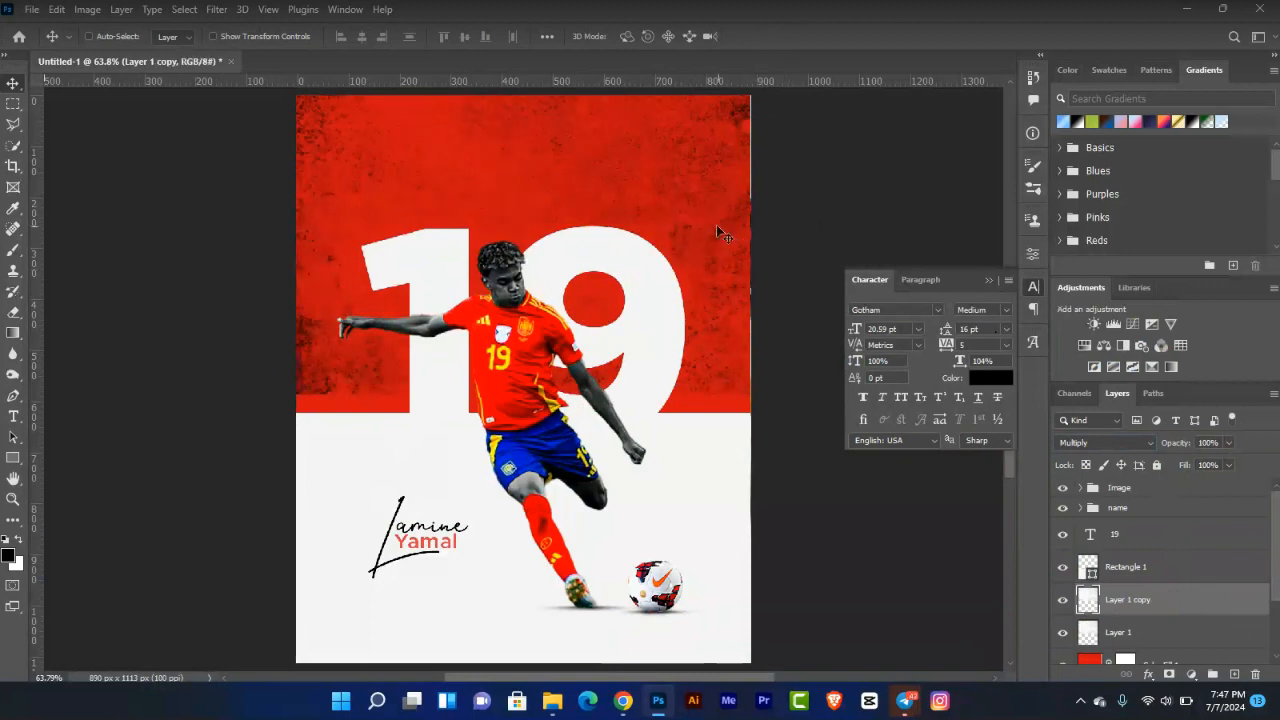
{"action": "left_click_drag", "start_coordinate": [678, 213], "coordinate": [668, 502]}
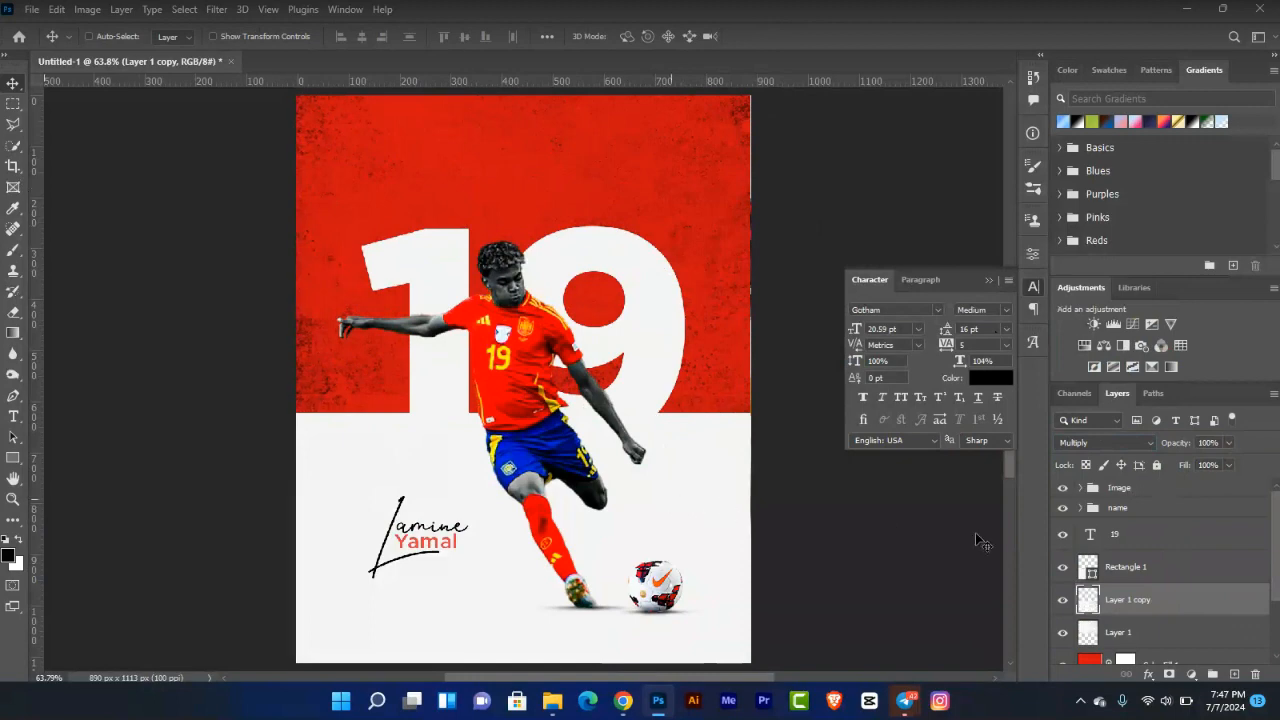
Select both texture layers and enlarge them together to 104.63%, positioned to cover the whole canvas.
{"action": "left_click", "coordinate": [1152, 628], "text": "shift"}
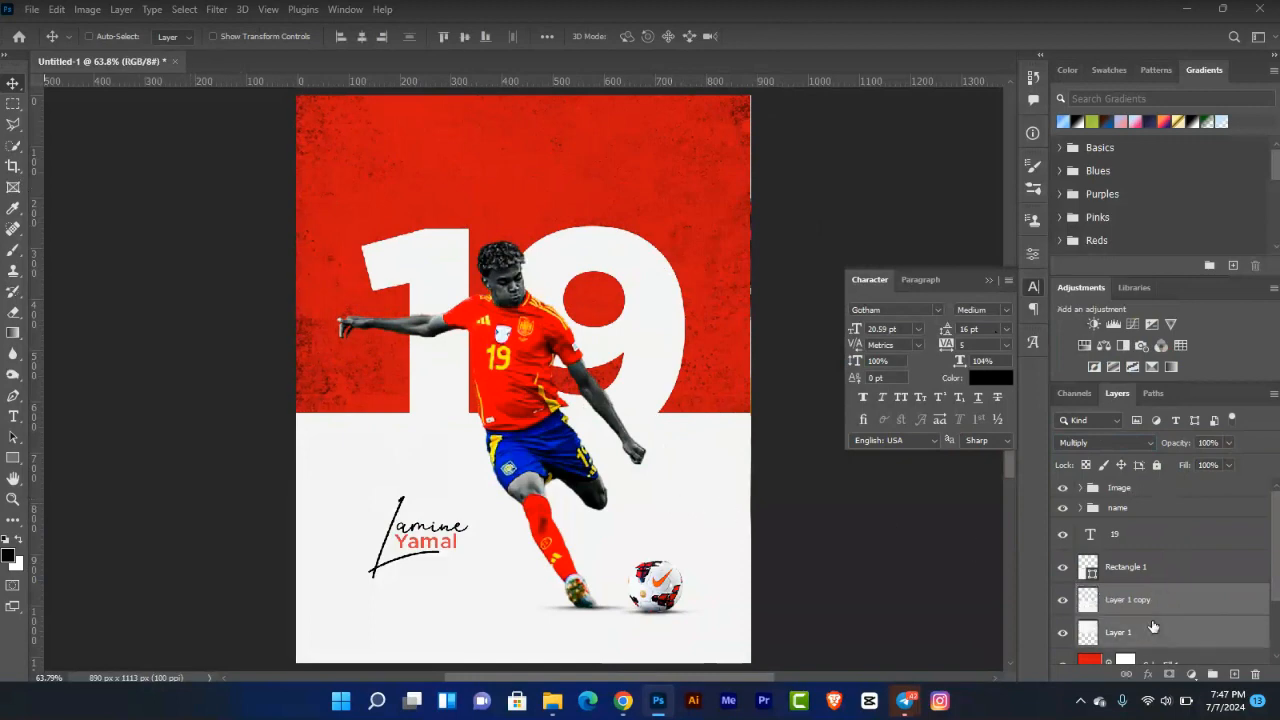
{"action": "key", "text": "ctrl+t"}
{"action": "key", "text": "ctrl+minus"}
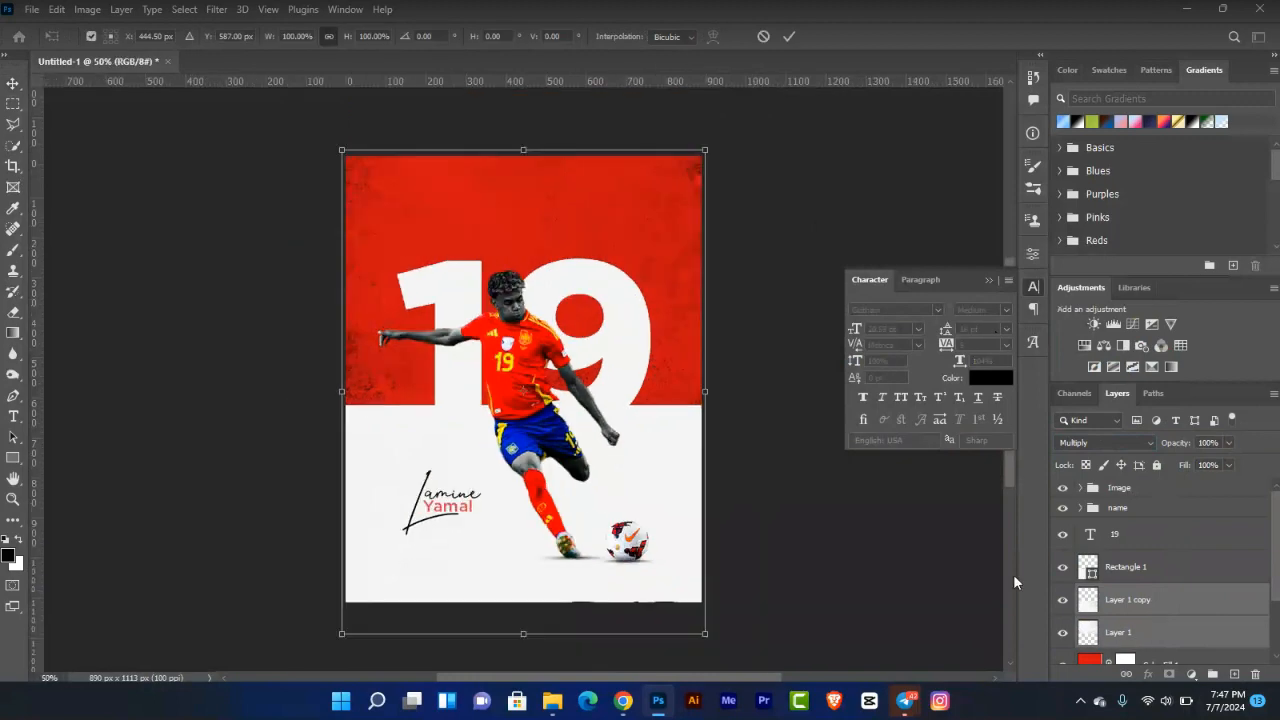
{"action": "left_click_drag", "start_coordinate": [711, 391], "coordinate": [728, 390]}
{"action": "mouse_move", "coordinate": [682, 445]}
{"action": "left_mouse_down"}
{"action": "mouse_move", "coordinate": [674, 432]}
{"action": "mouse_move", "coordinate": [675, 449]}
{"action": "left_mouse_up"}
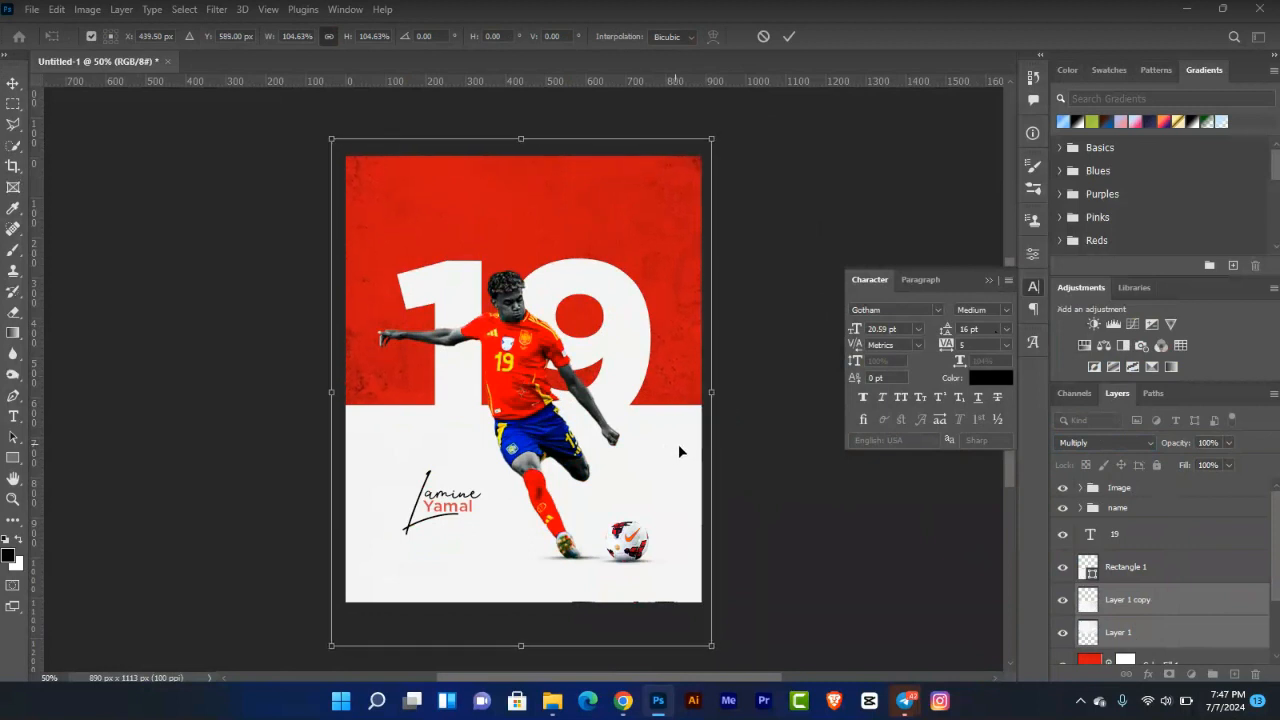
{"action": "key", "text": "Return"}
{"action": "key", "text": "ctrl+plus"}
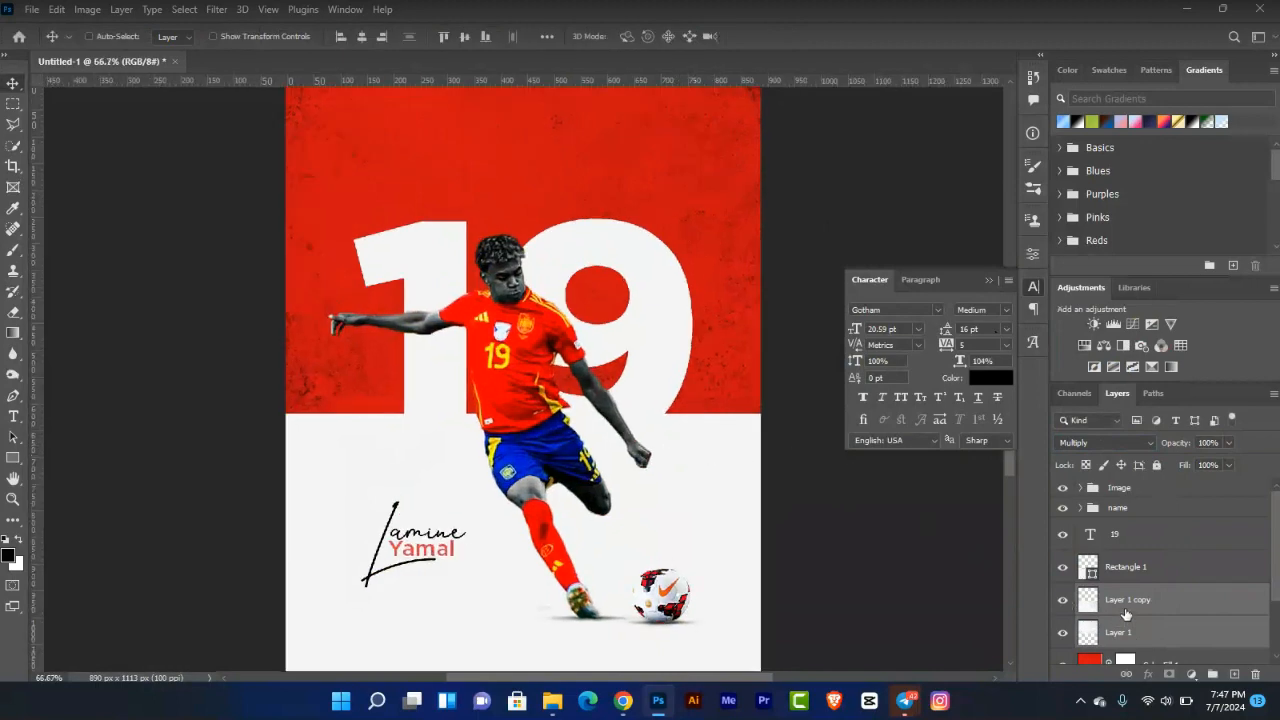
Move both texture layers above the 19 layer and group them under the name "grudge".
{"action": "left_click_drag", "start_coordinate": [1127, 614], "coordinate": [1118, 528]}
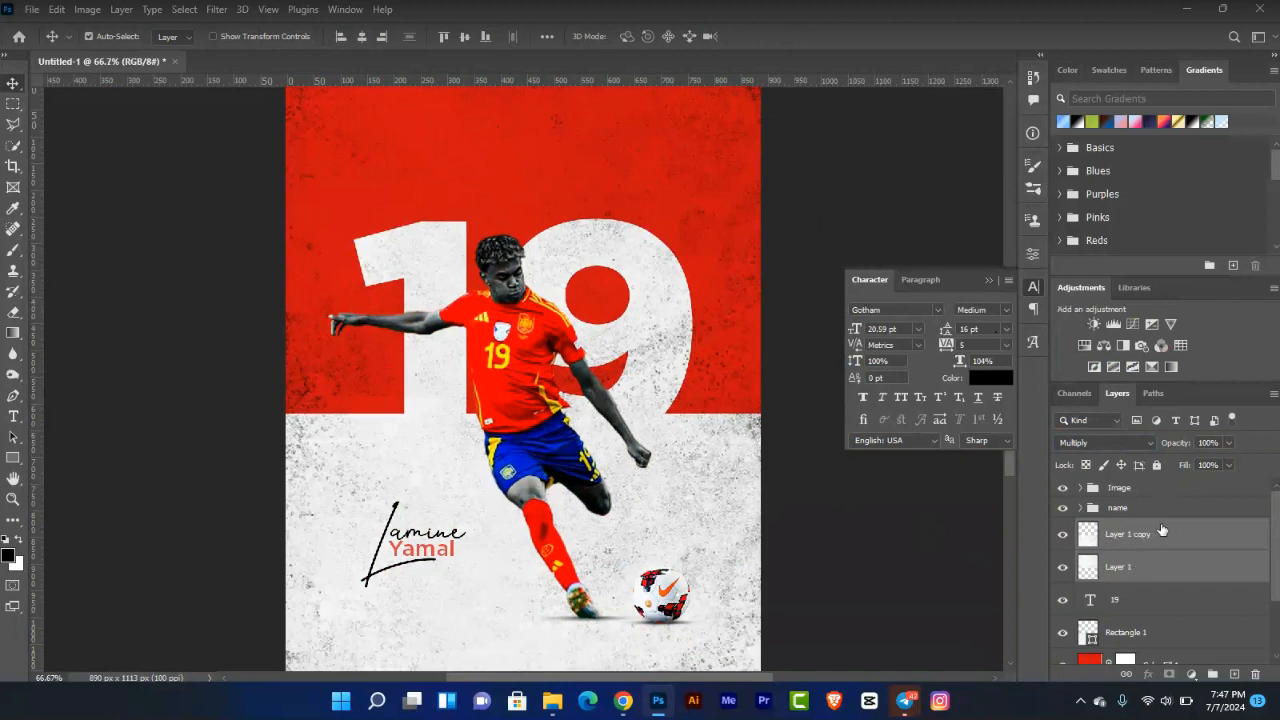
{"action": "key", "text": "ctrl+g"}
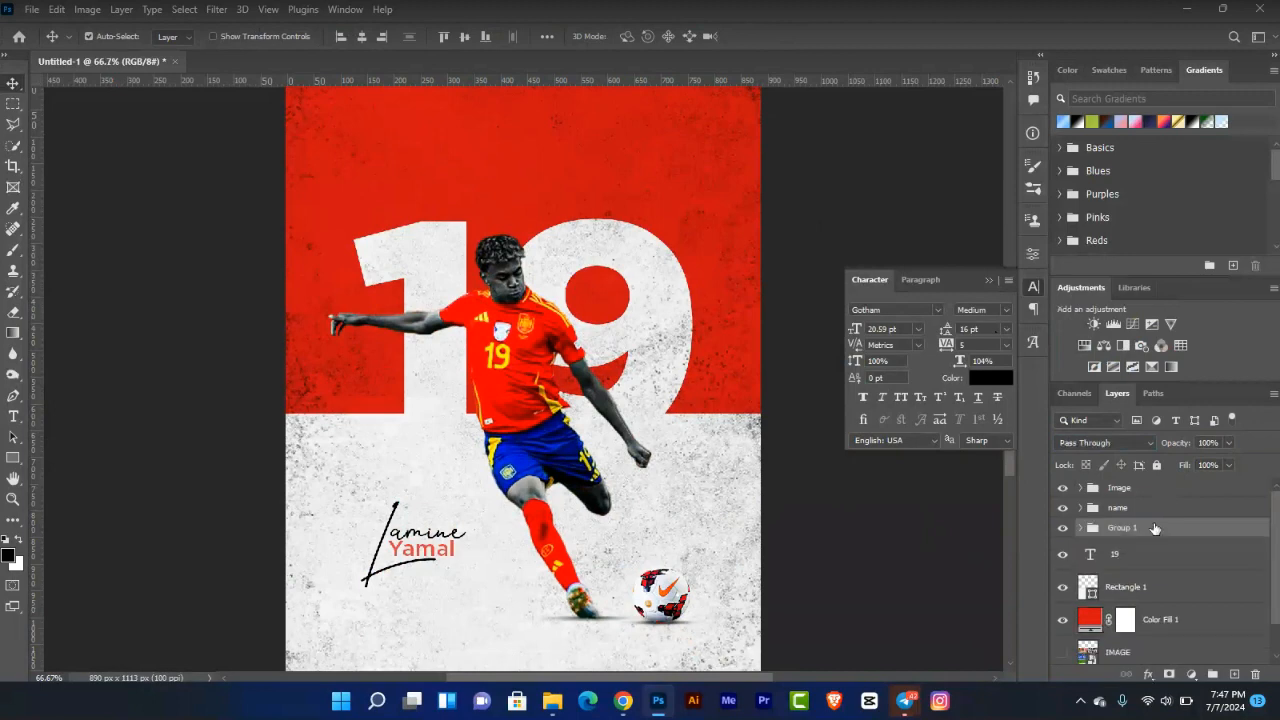
{"action": "double_click", "coordinate": [1124, 527]}
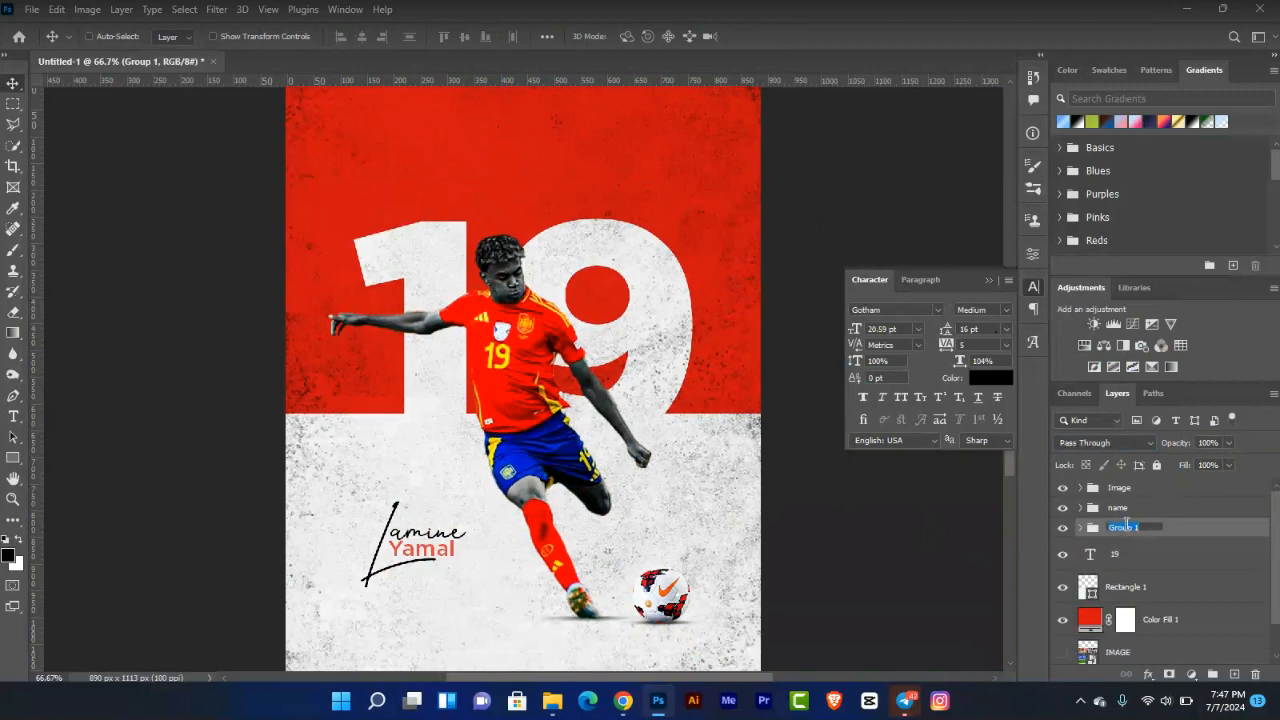
{"action": "type", "text": "oridge"}
{"action": "key", "text": "Return"}
Lower the opacity of the "grudge" group to 40%.
{"action": "left_click", "coordinate": [1230, 443]}
{"action": "left_click_drag", "start_coordinate": [1230, 462], "coordinate": [1205, 462]}
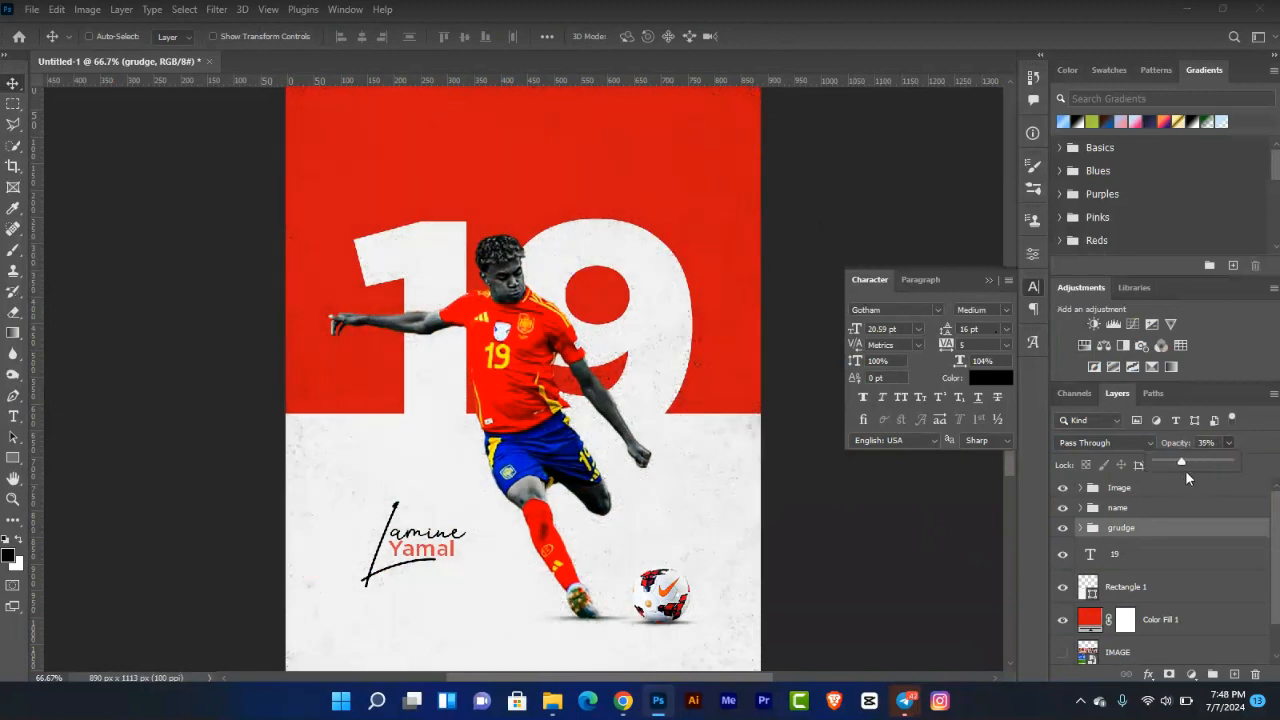
{"action": "left_click_drag", "start_coordinate": [1180, 464], "coordinate": [1184, 461]}
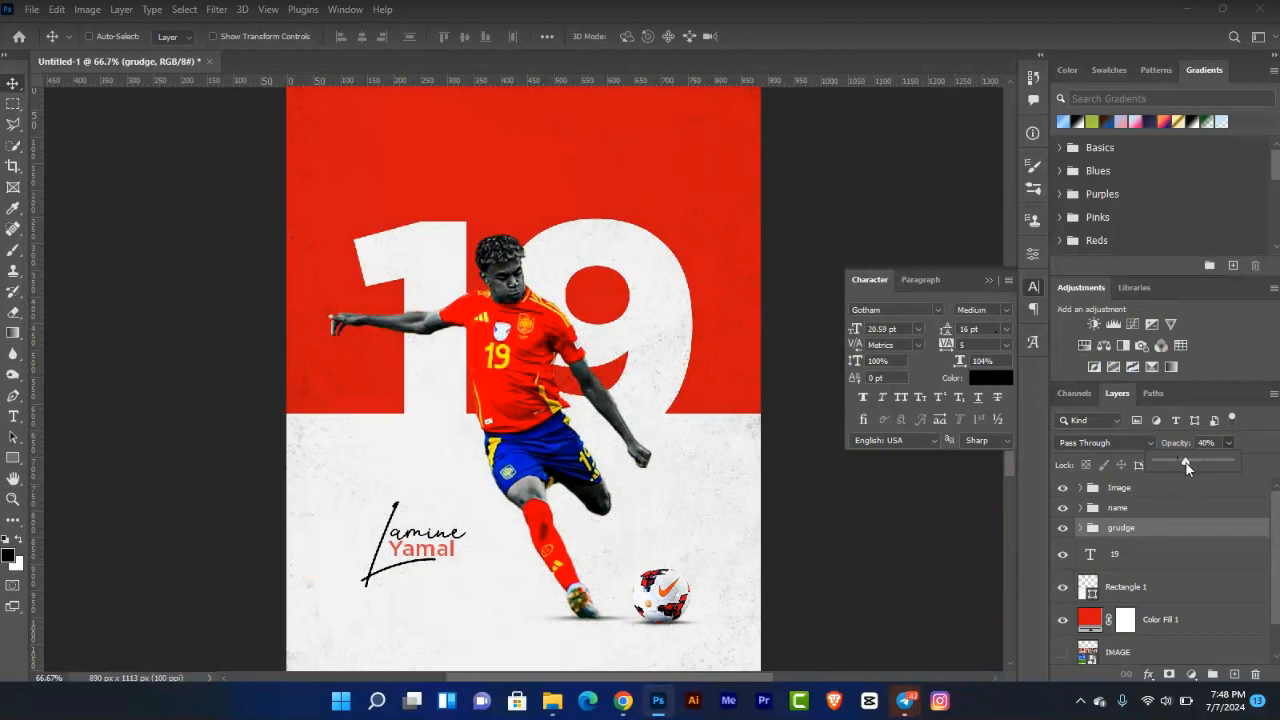
{"action": "left_click", "coordinate": [1204, 532]}
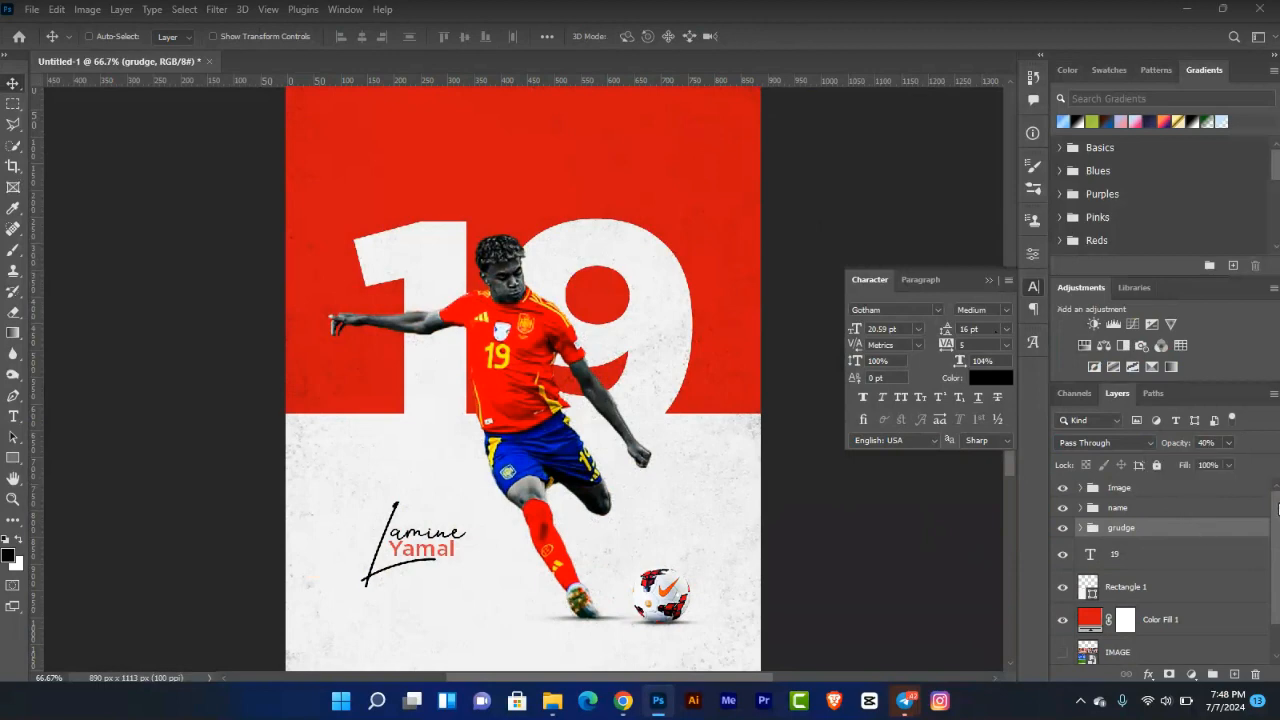
Create a layer named "noise" above the Image group in Soft Light mode, filled with the 50% gray neutral color.
{"action": "left_click", "coordinate": [1214, 492]}
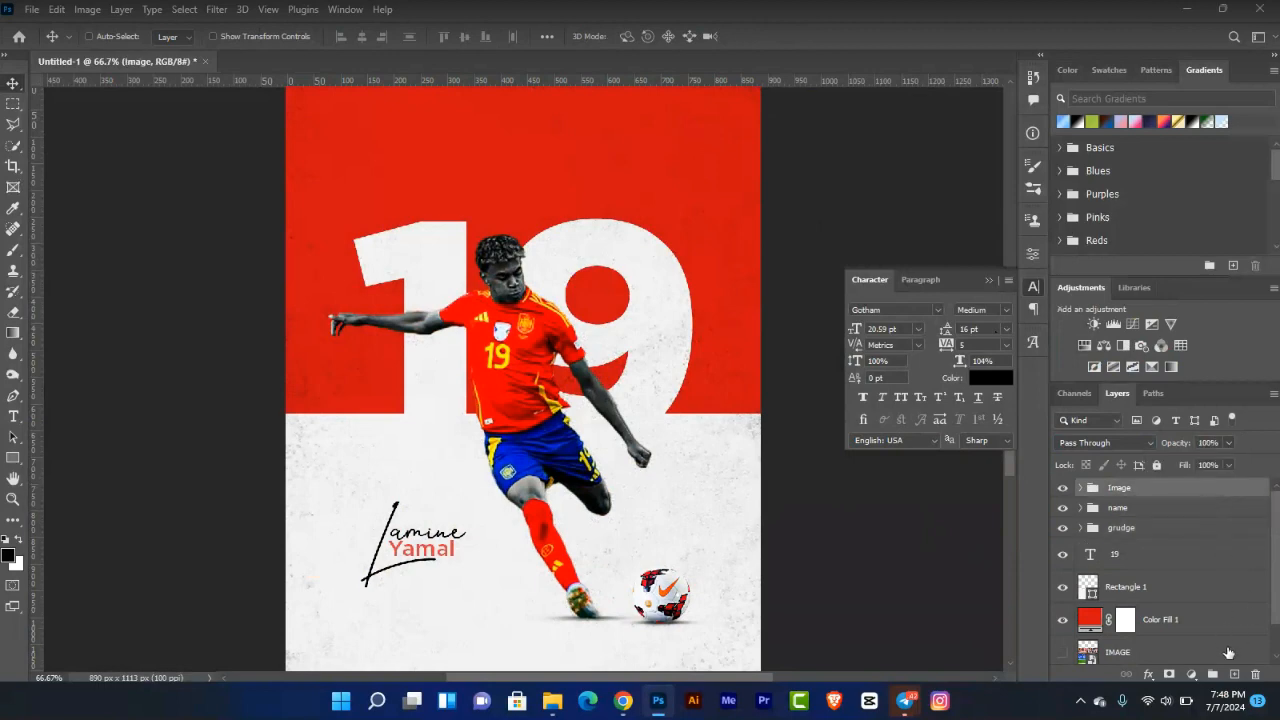
{"action": "left_click", "coordinate": [1233, 675], "text": "alt"}
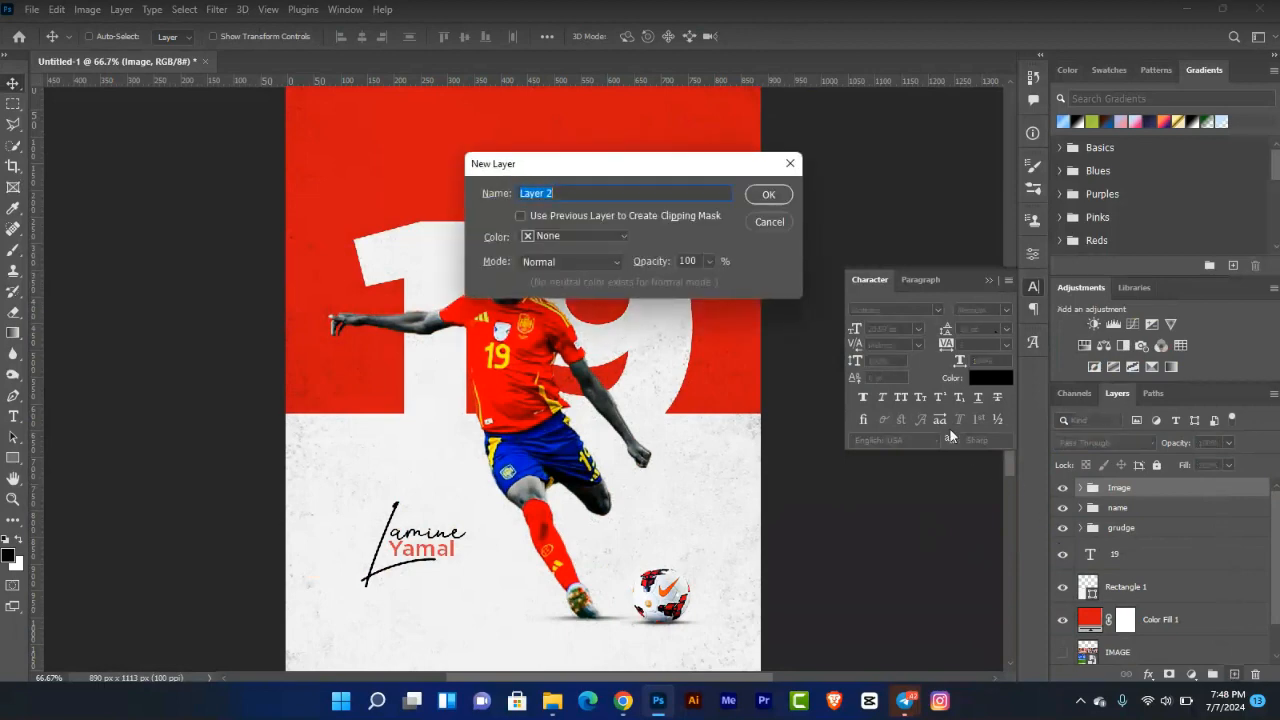
{"action": "type", "text": "noise"}
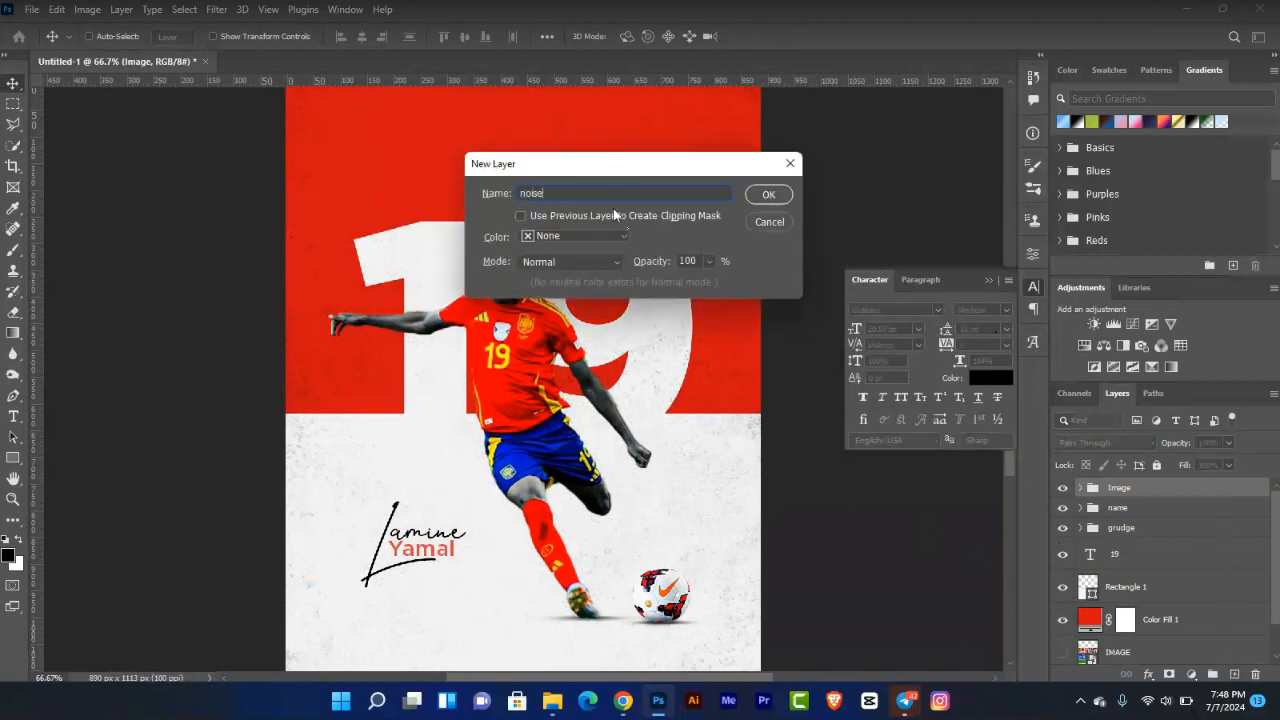
{"action": "left_click", "coordinate": [543, 264]}
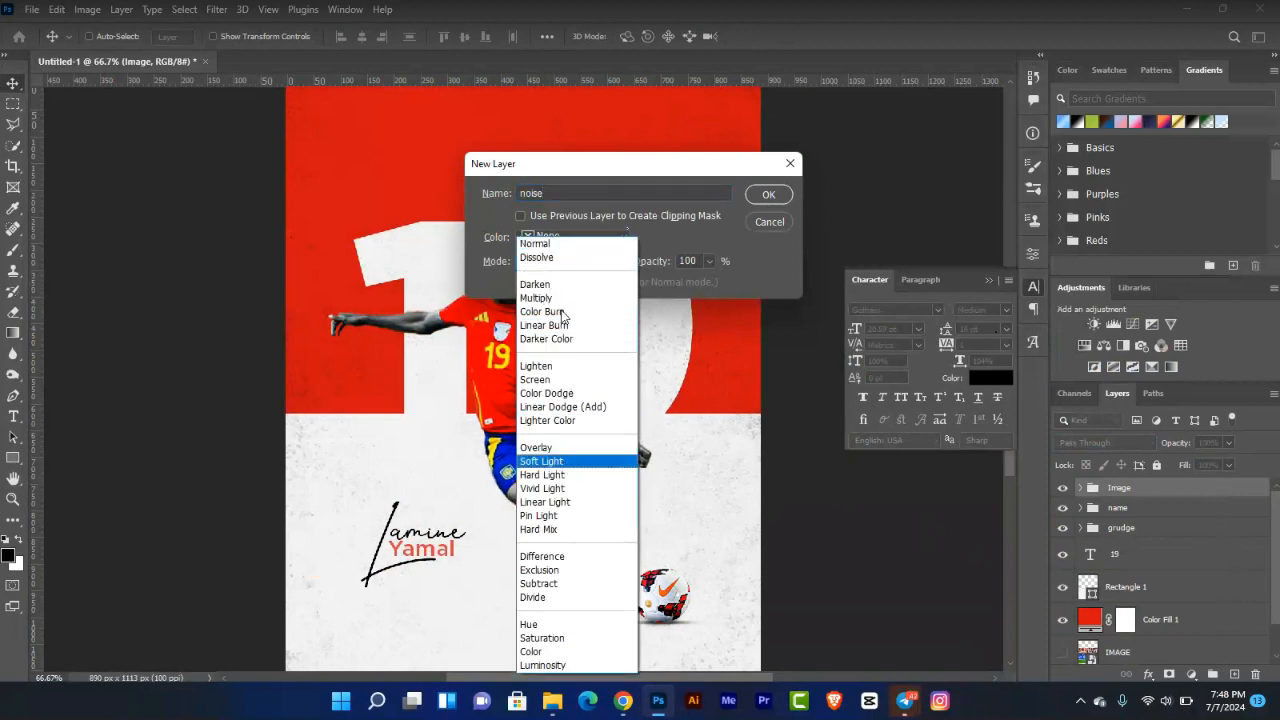
{"action": "left_click", "coordinate": [541, 461]}
{"action": "left_click", "coordinate": [572, 278]}
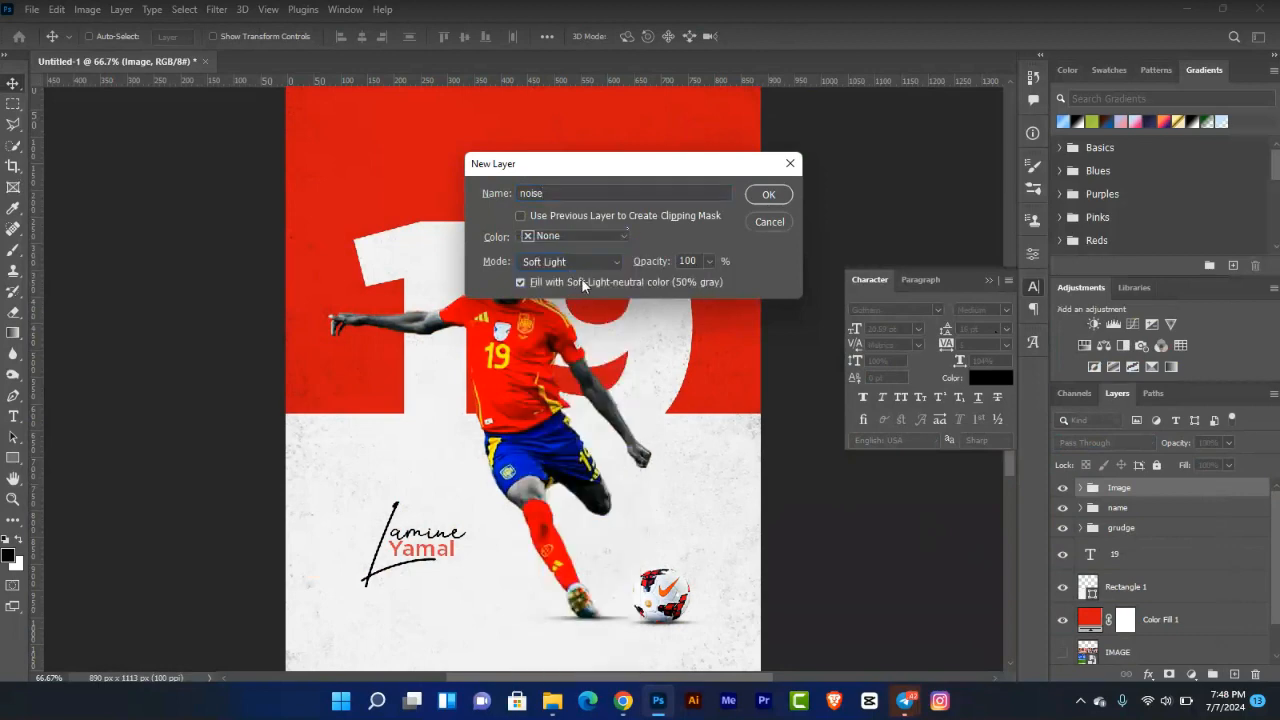
{"action": "left_click", "coordinate": [770, 194]}
Apply the Add Noise filter with Uniform distribution to the "noise" layer.
{"action": "left_click", "coordinate": [216, 9]}
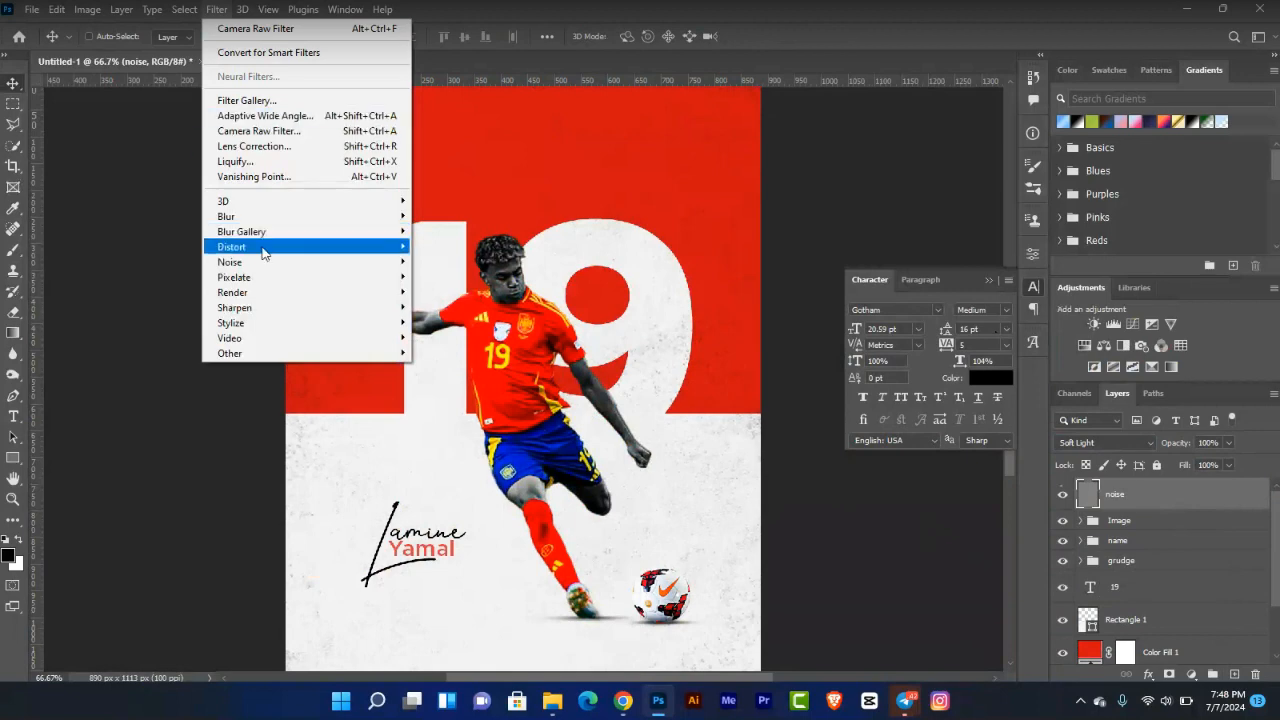
{"action": "mouse_move", "coordinate": [262, 262]}
{"action": "left_click", "coordinate": [455, 261]}
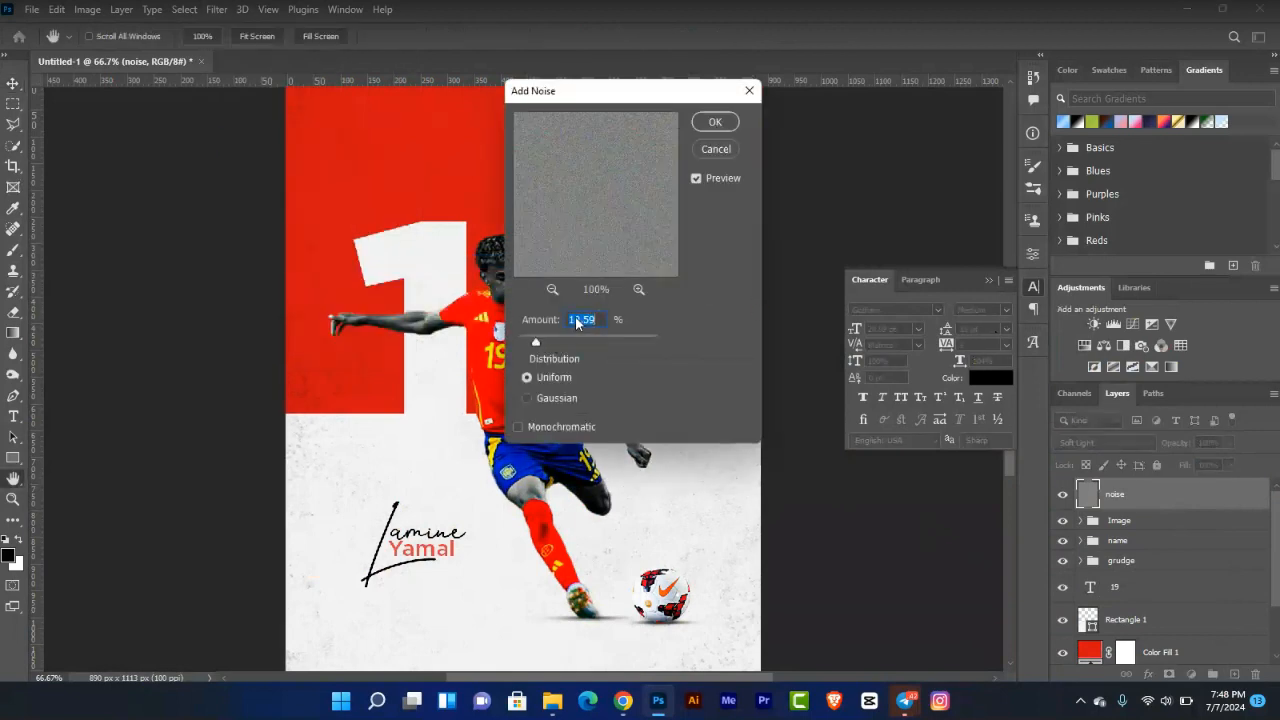
{"action": "left_click", "coordinate": [716, 122]}
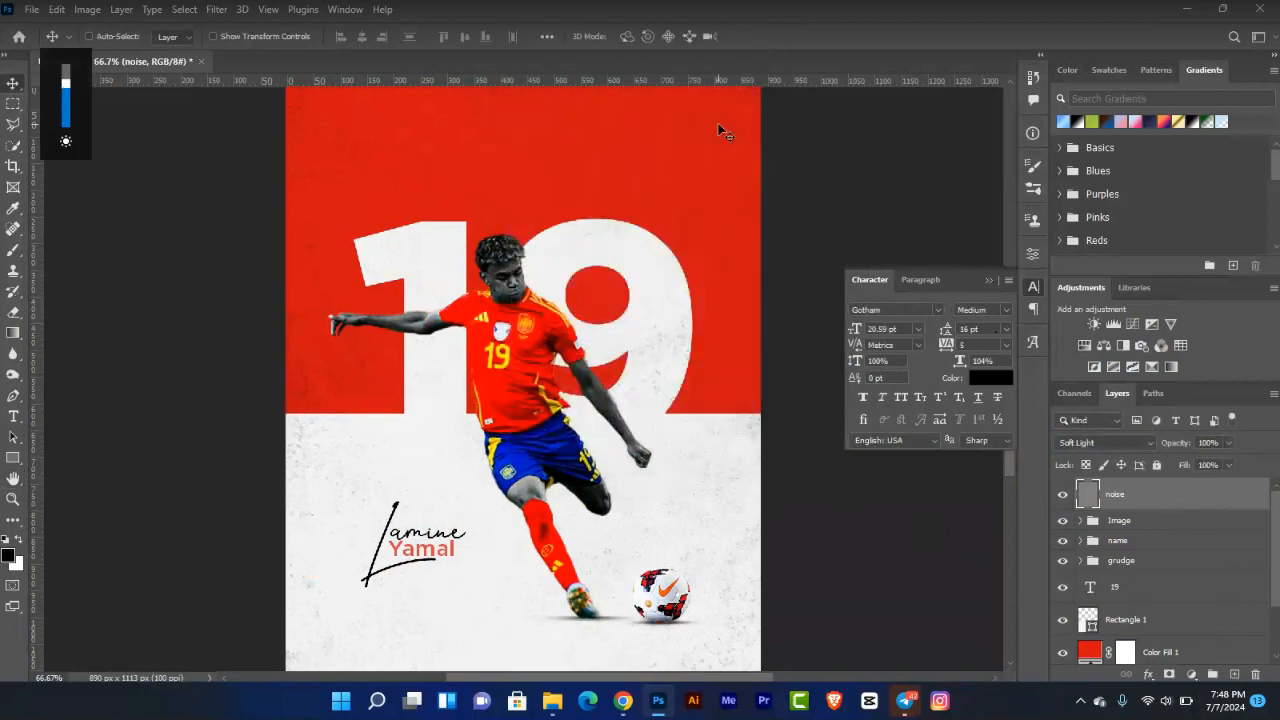
Reduce the opacity of the "noise" layer to 65%.
{"action": "left_click", "coordinate": [1227, 442]}
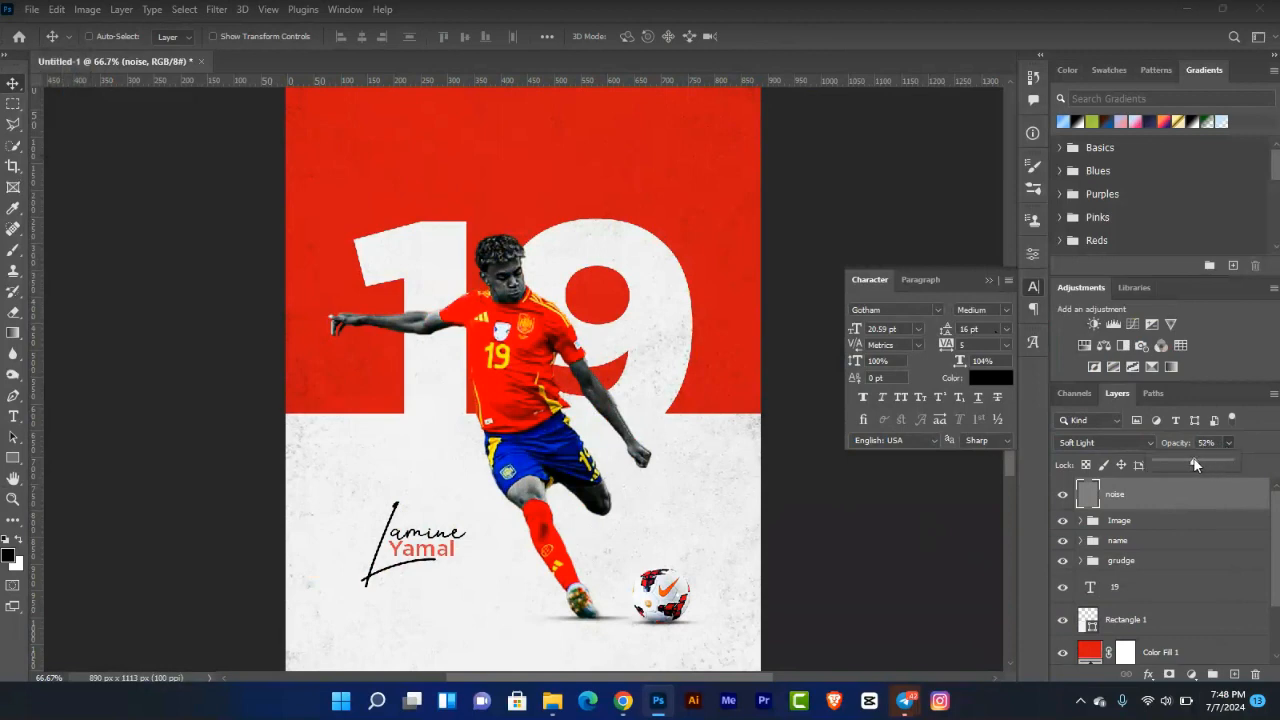
{"action": "left_click_drag", "start_coordinate": [1195, 463], "coordinate": [1205, 463]}
{"action": "left_click", "coordinate": [1176, 500]}
{"action": "scroll", "coordinate": [670, 343], "scroll_direction": "down", "scroll_amount": 1}
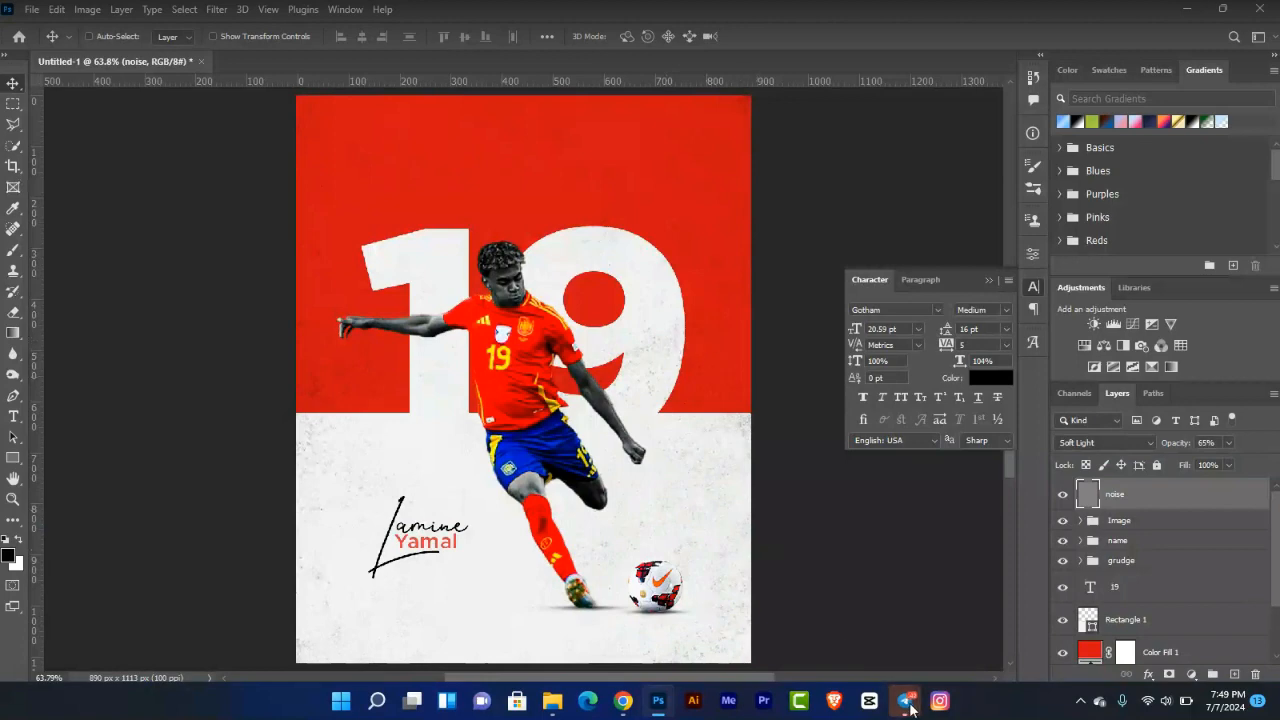
Switch to the Telegram video chat window and stop recording the video chat.
{"action": "mouse_move", "coordinate": [905, 700]}
{"action": "left_click", "coordinate": [1003, 614]}
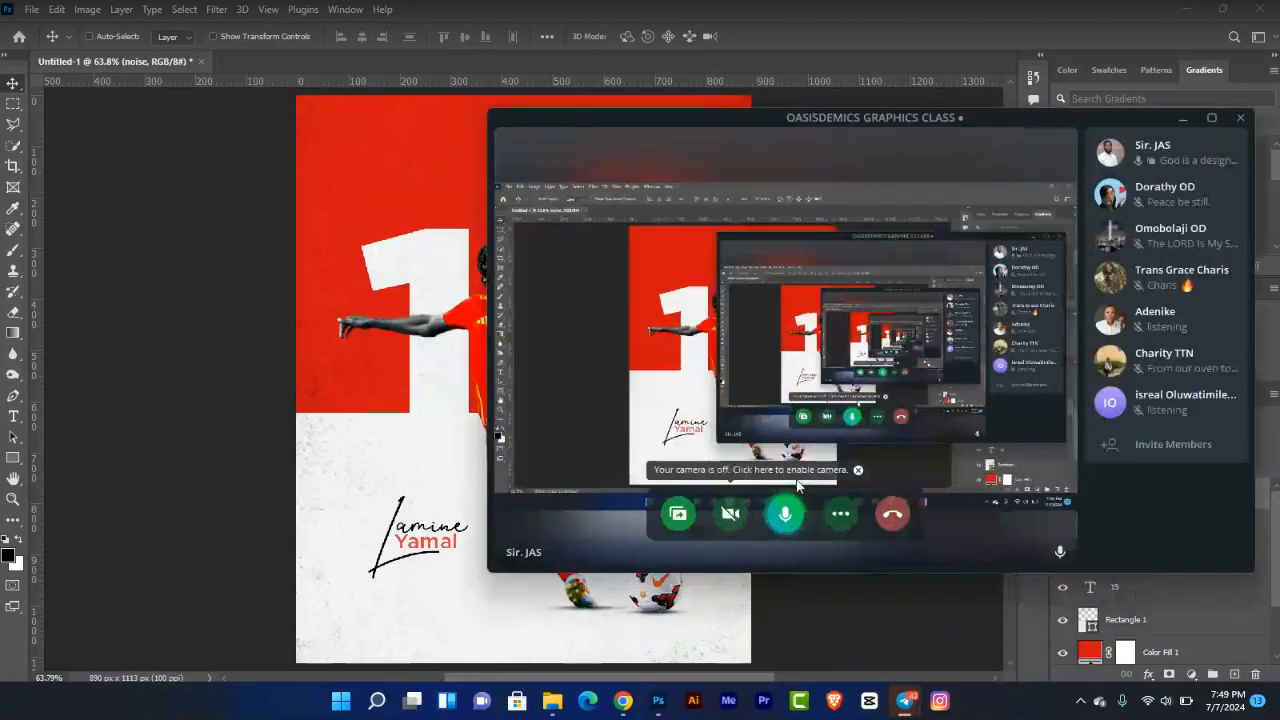
{"action": "left_click", "coordinate": [840, 513]}
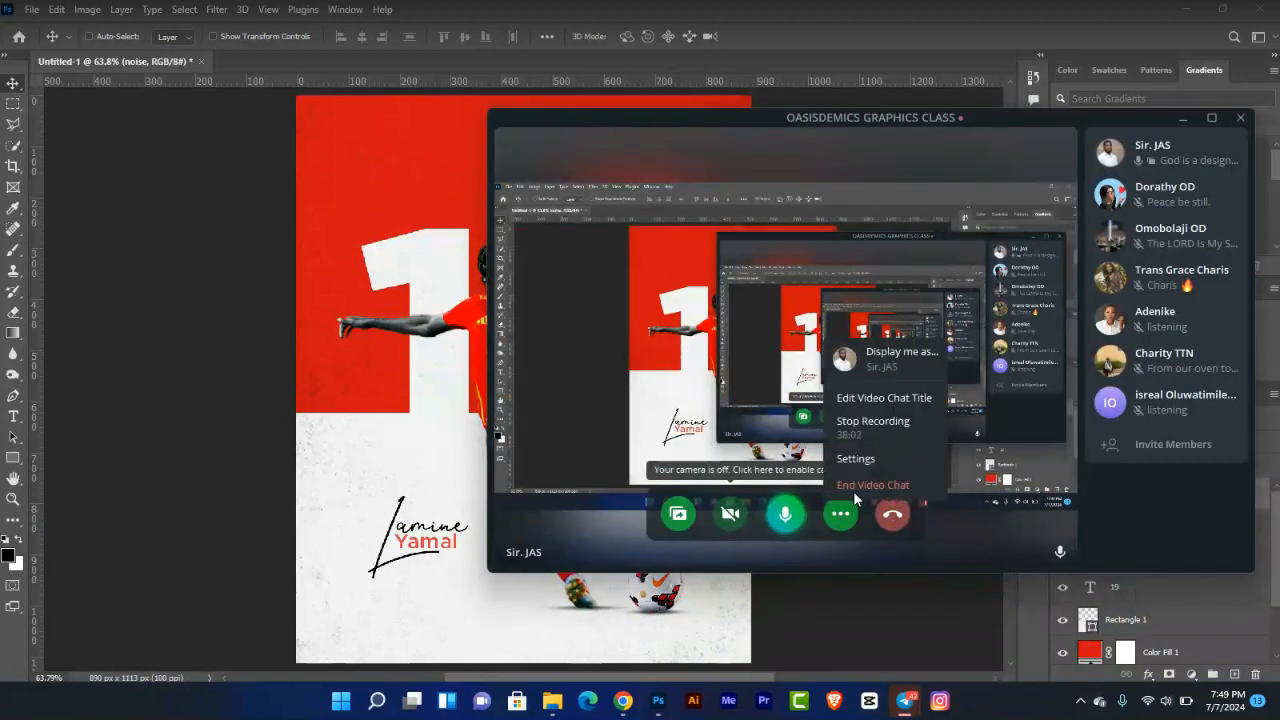
{"action": "left_click", "coordinate": [882, 424]}
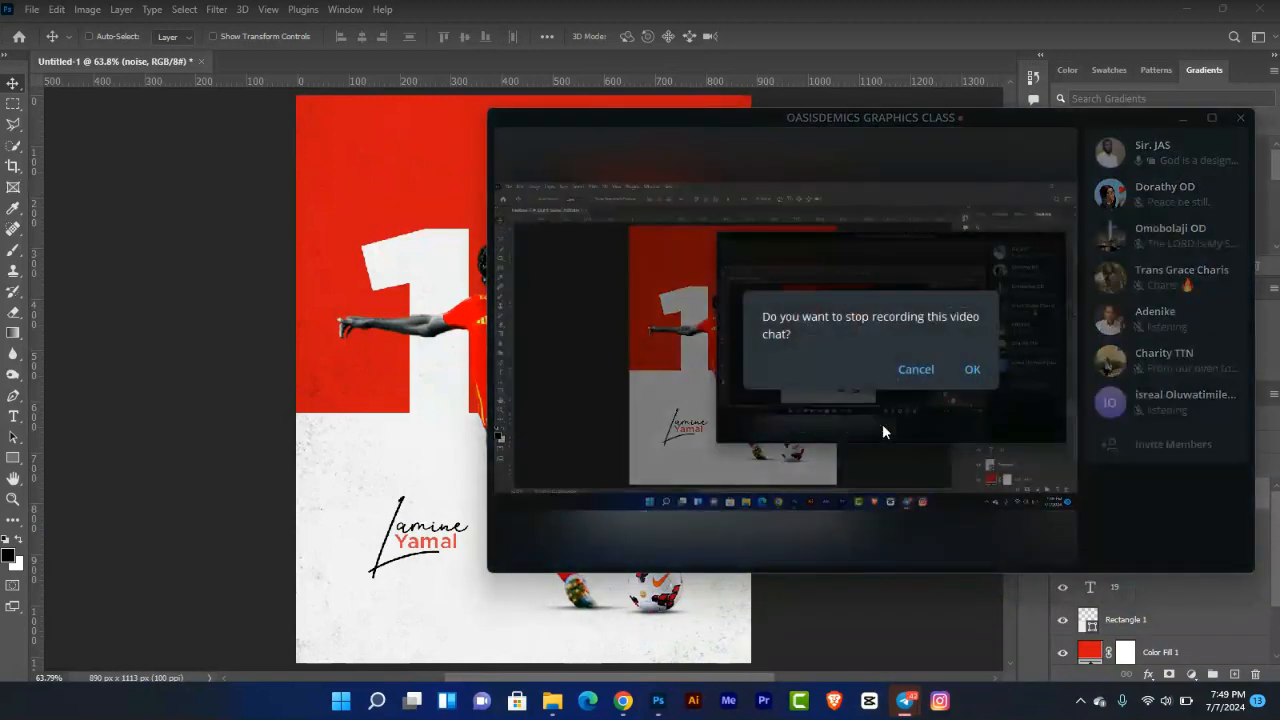